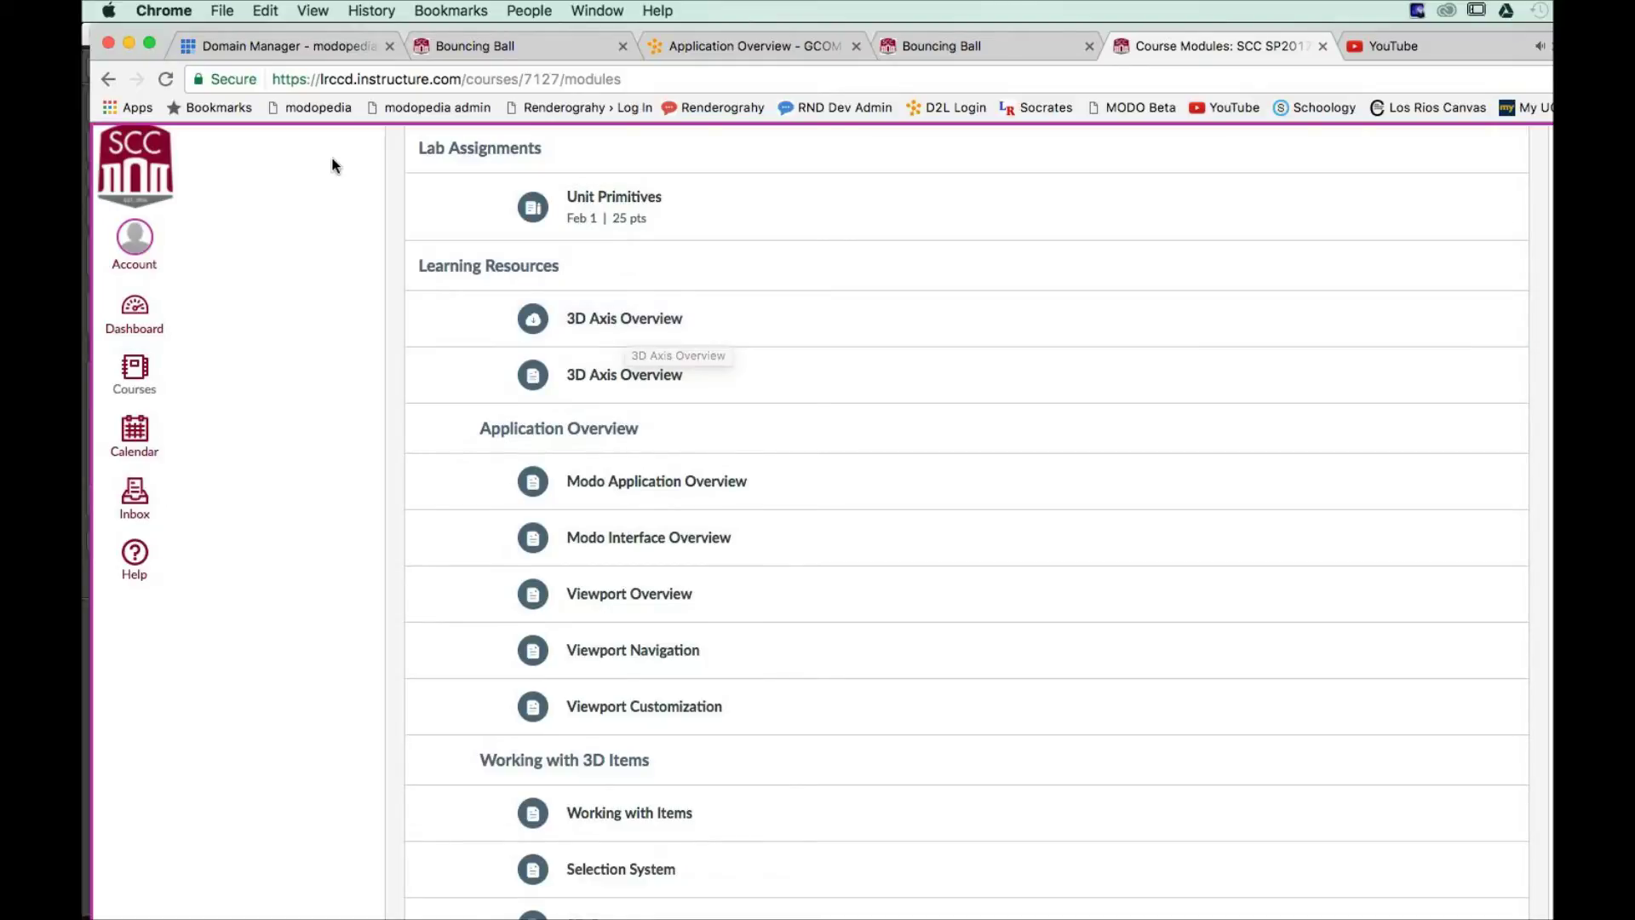
# Switch from the browser to MODO and bring up an empty untitled scene in the Model layout
pyautogui.press('super+q')
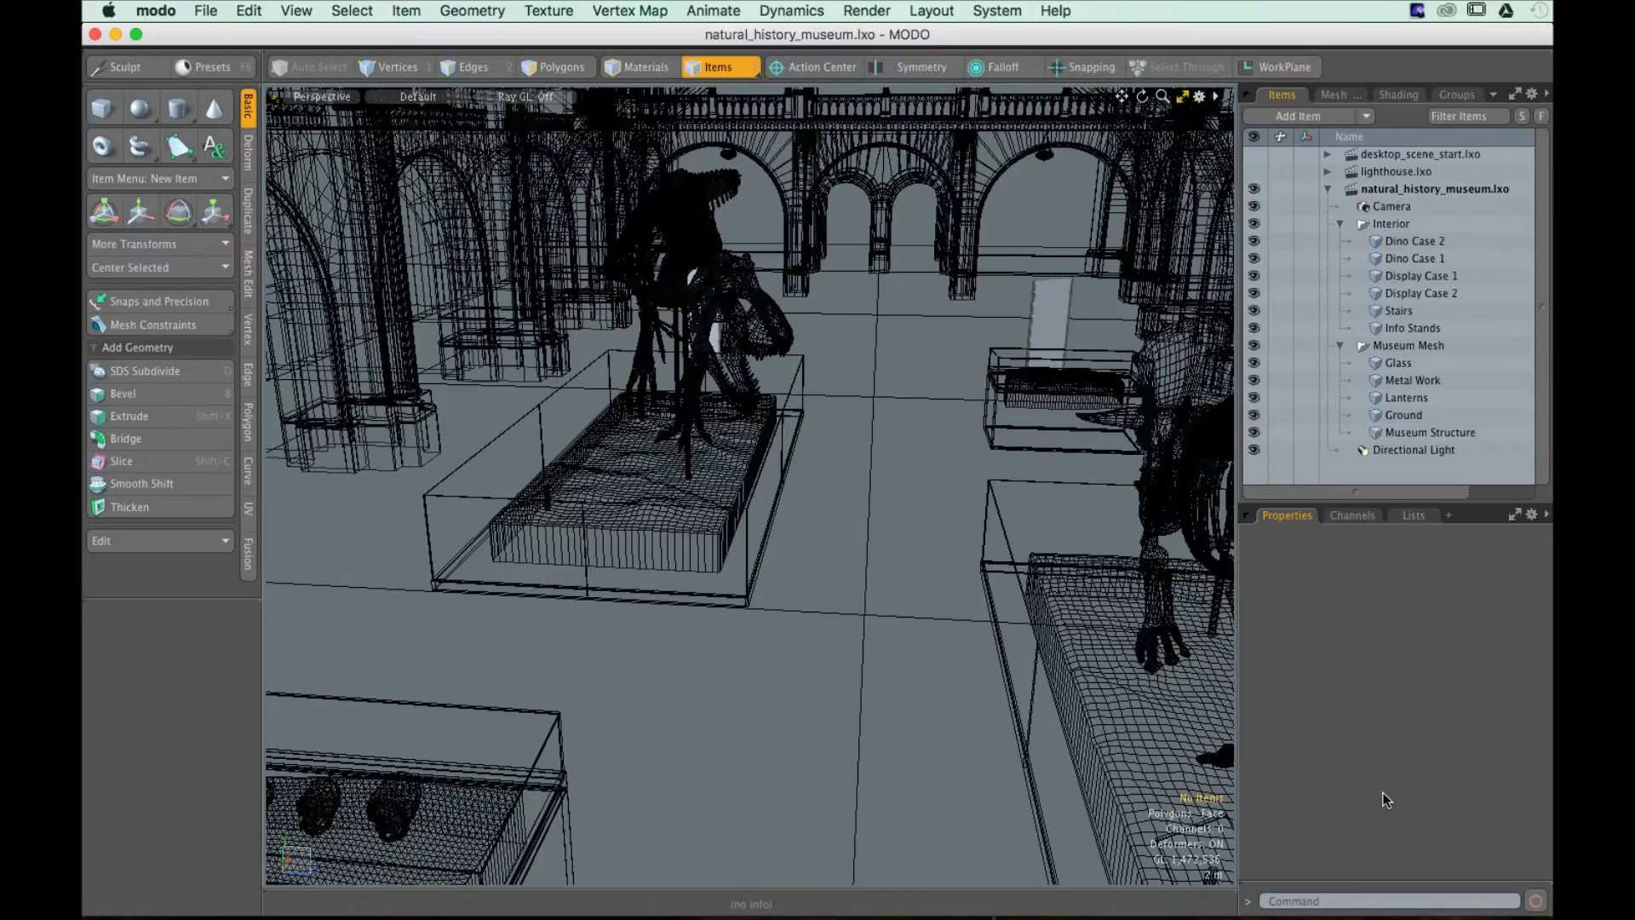
pyautogui.hotkey('ctrl', 'Tab')
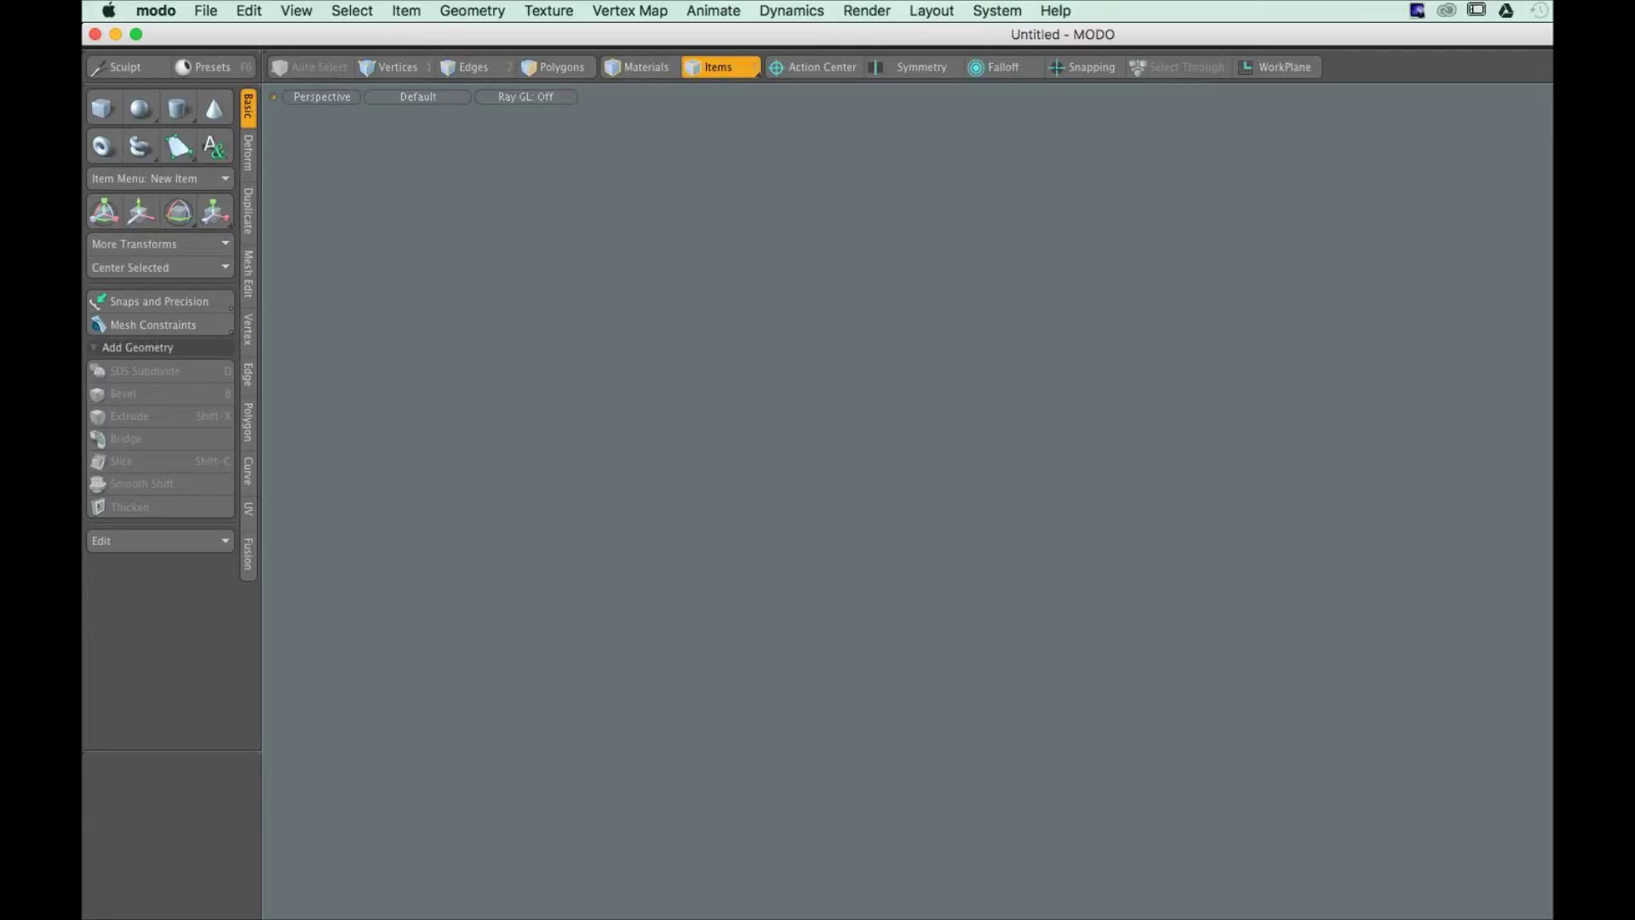
pyautogui.press('ctrl')
pyautogui.press('ctrl')
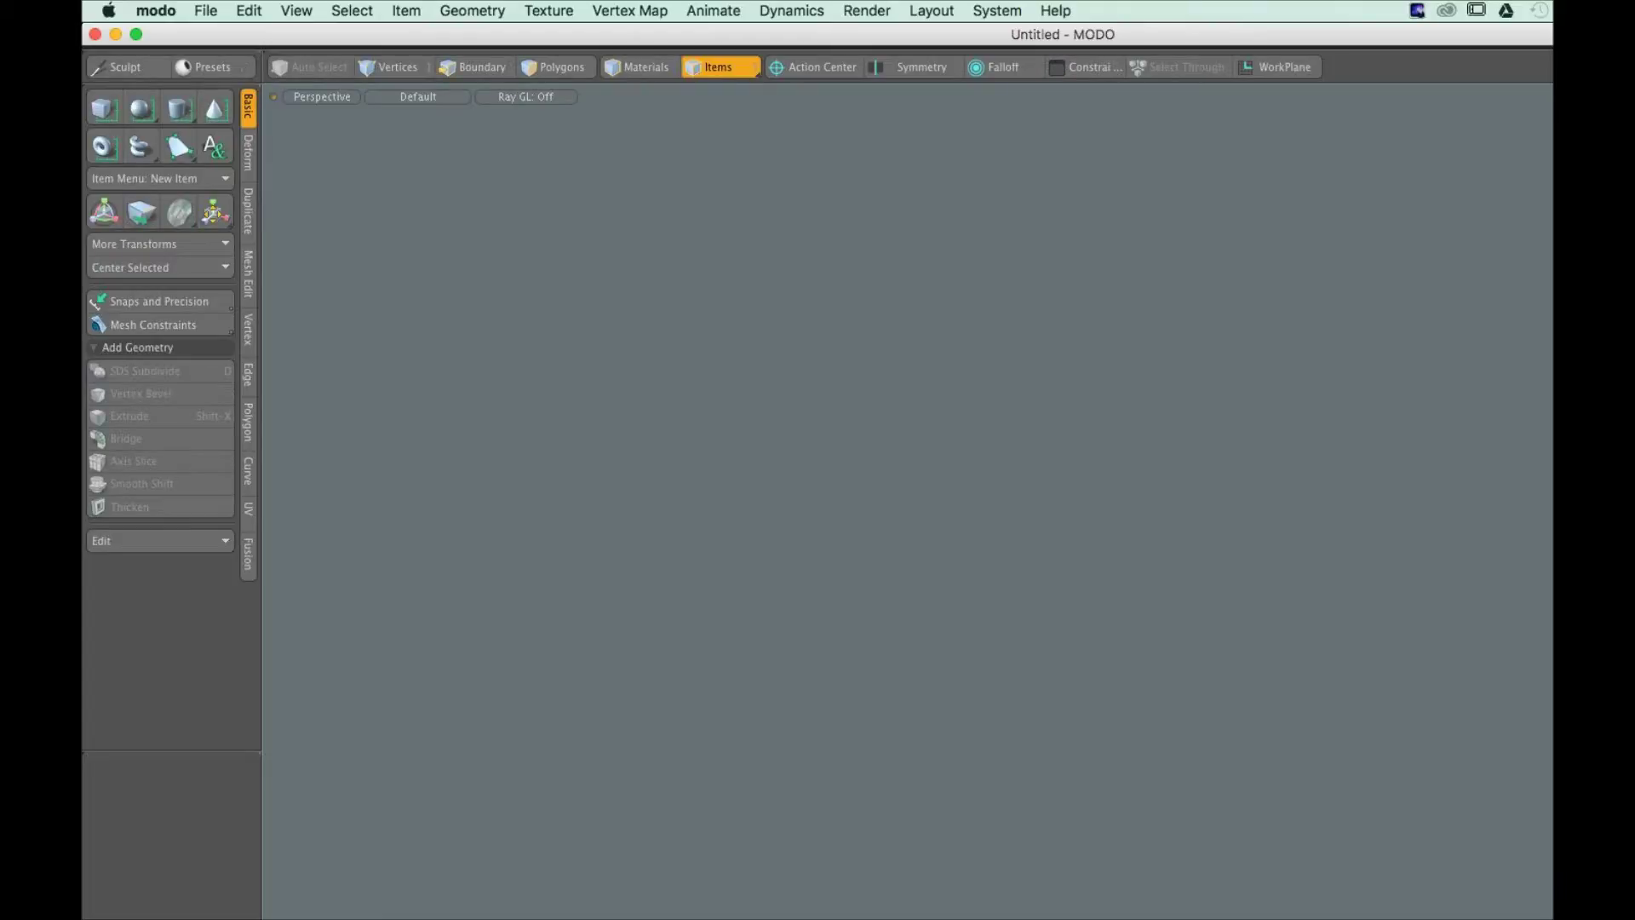
# Set the 3D viewport's Show Grid option to Always
pyautogui.press('o')
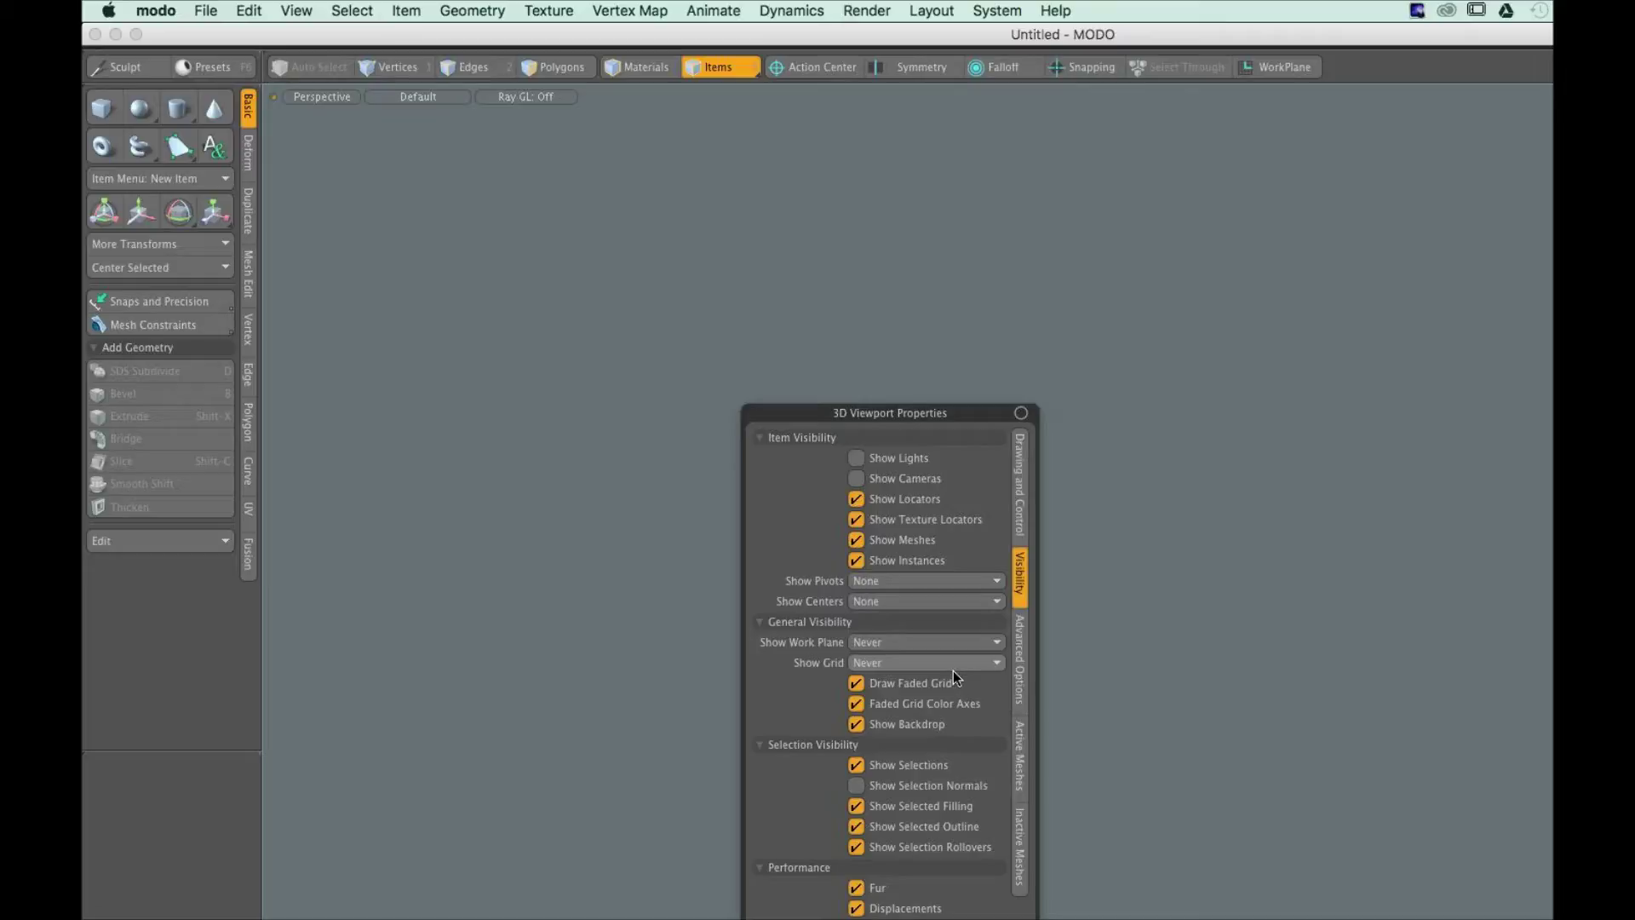
pyautogui.click(953, 669)
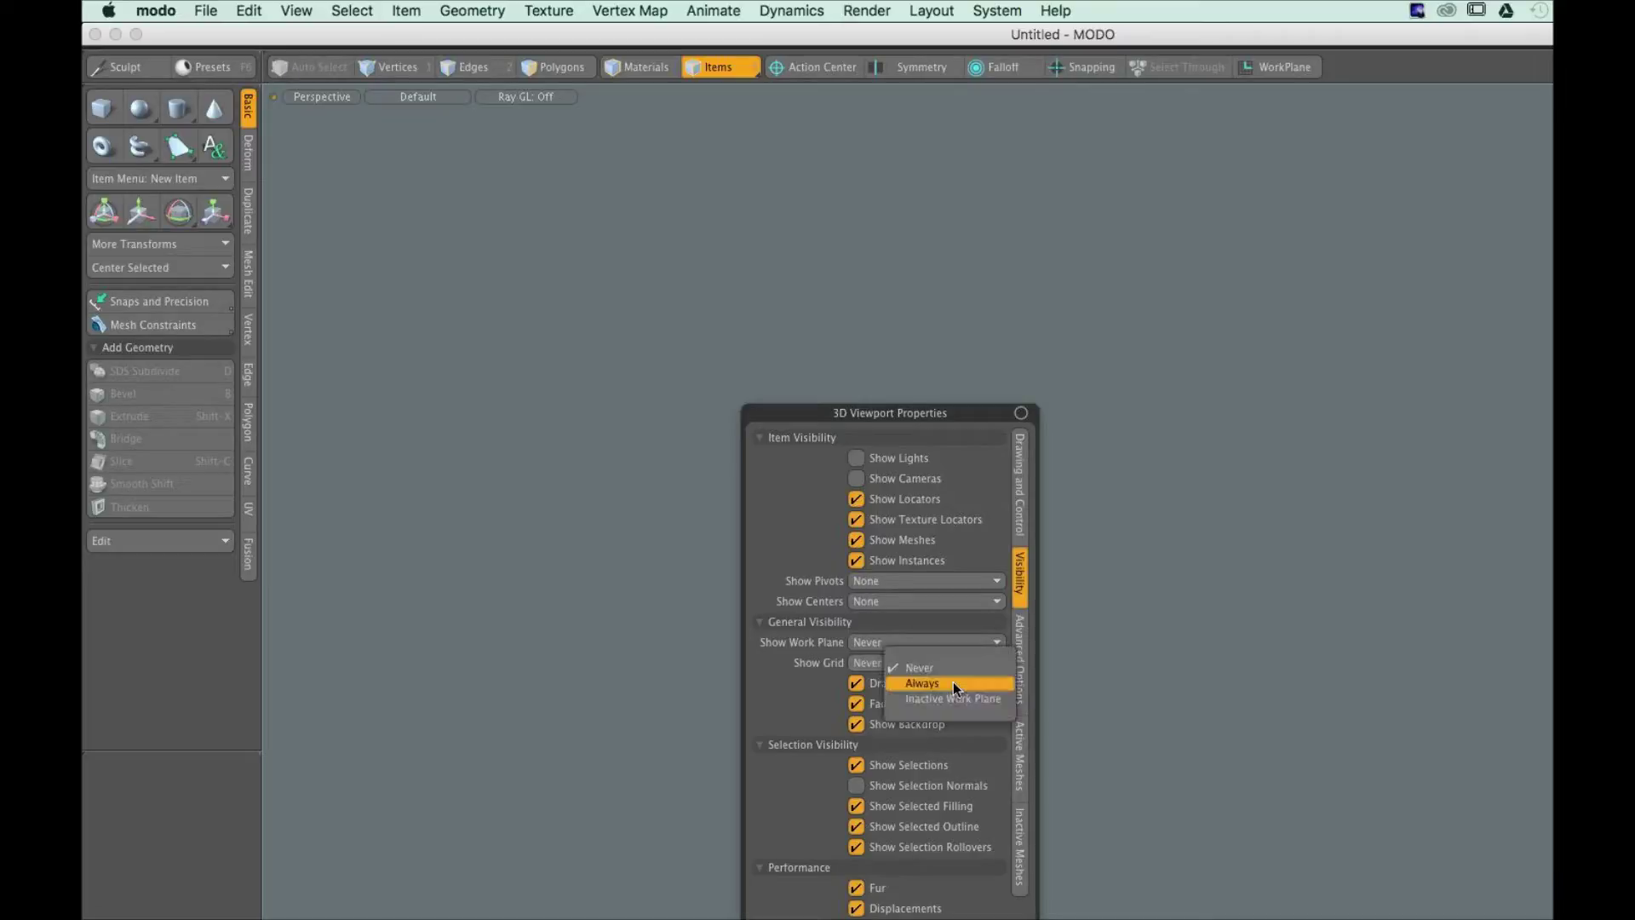
pyautogui.click(952, 682)
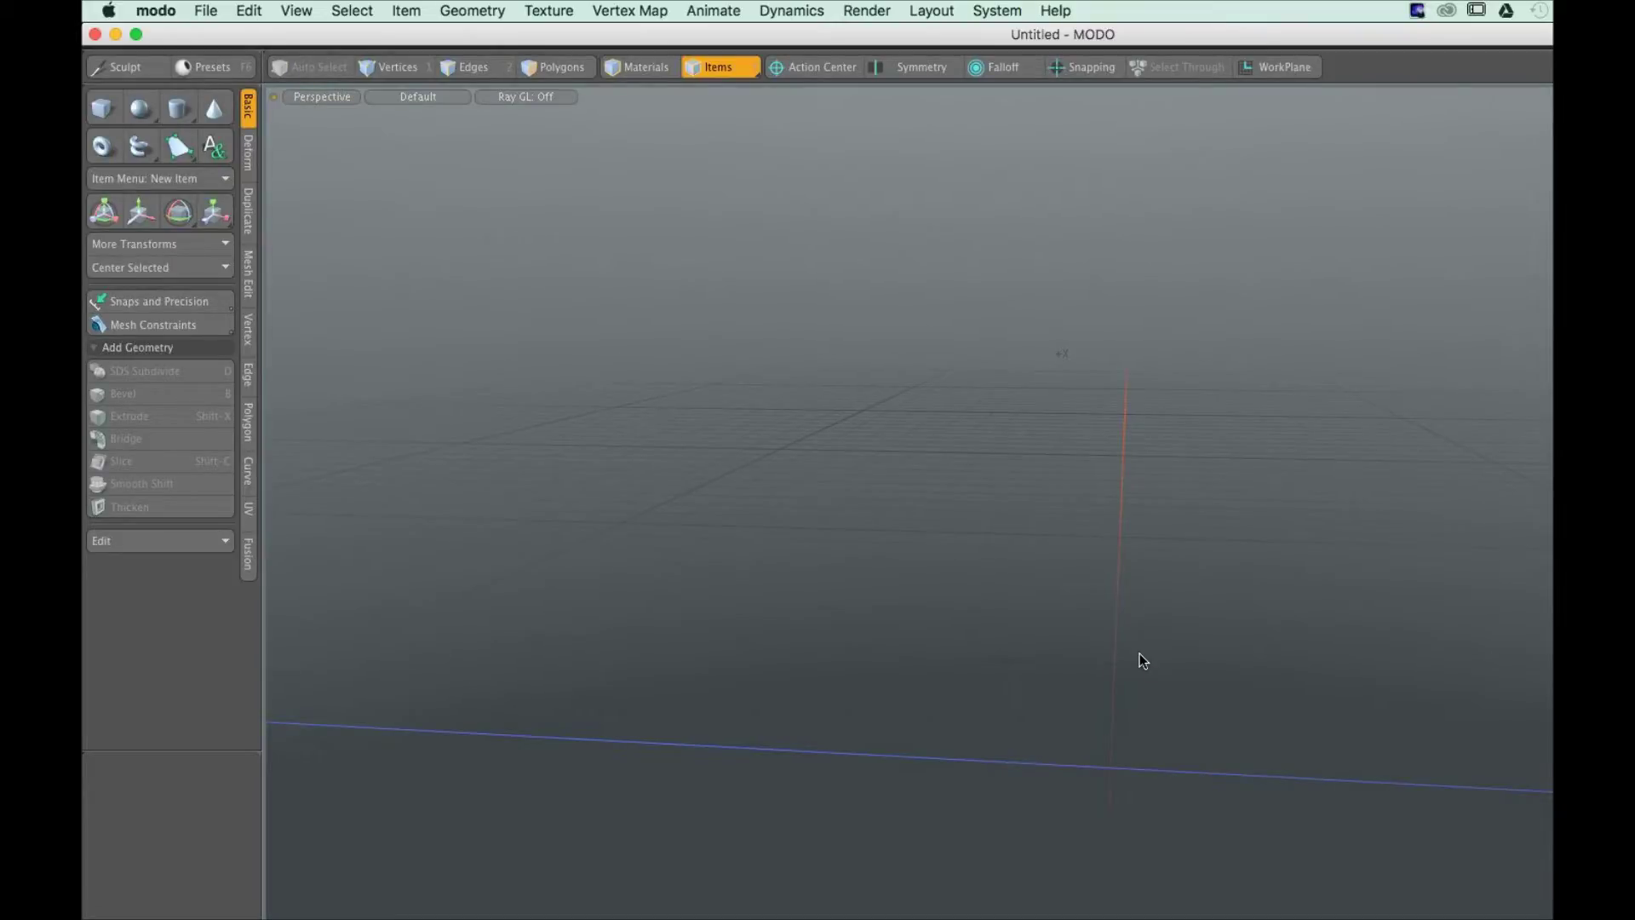
pyautogui.keyDown('alt'); pyautogui.moveTo(1141, 654); pyautogui.dragTo(1055, 663); pyautogui.keyUp('alt')
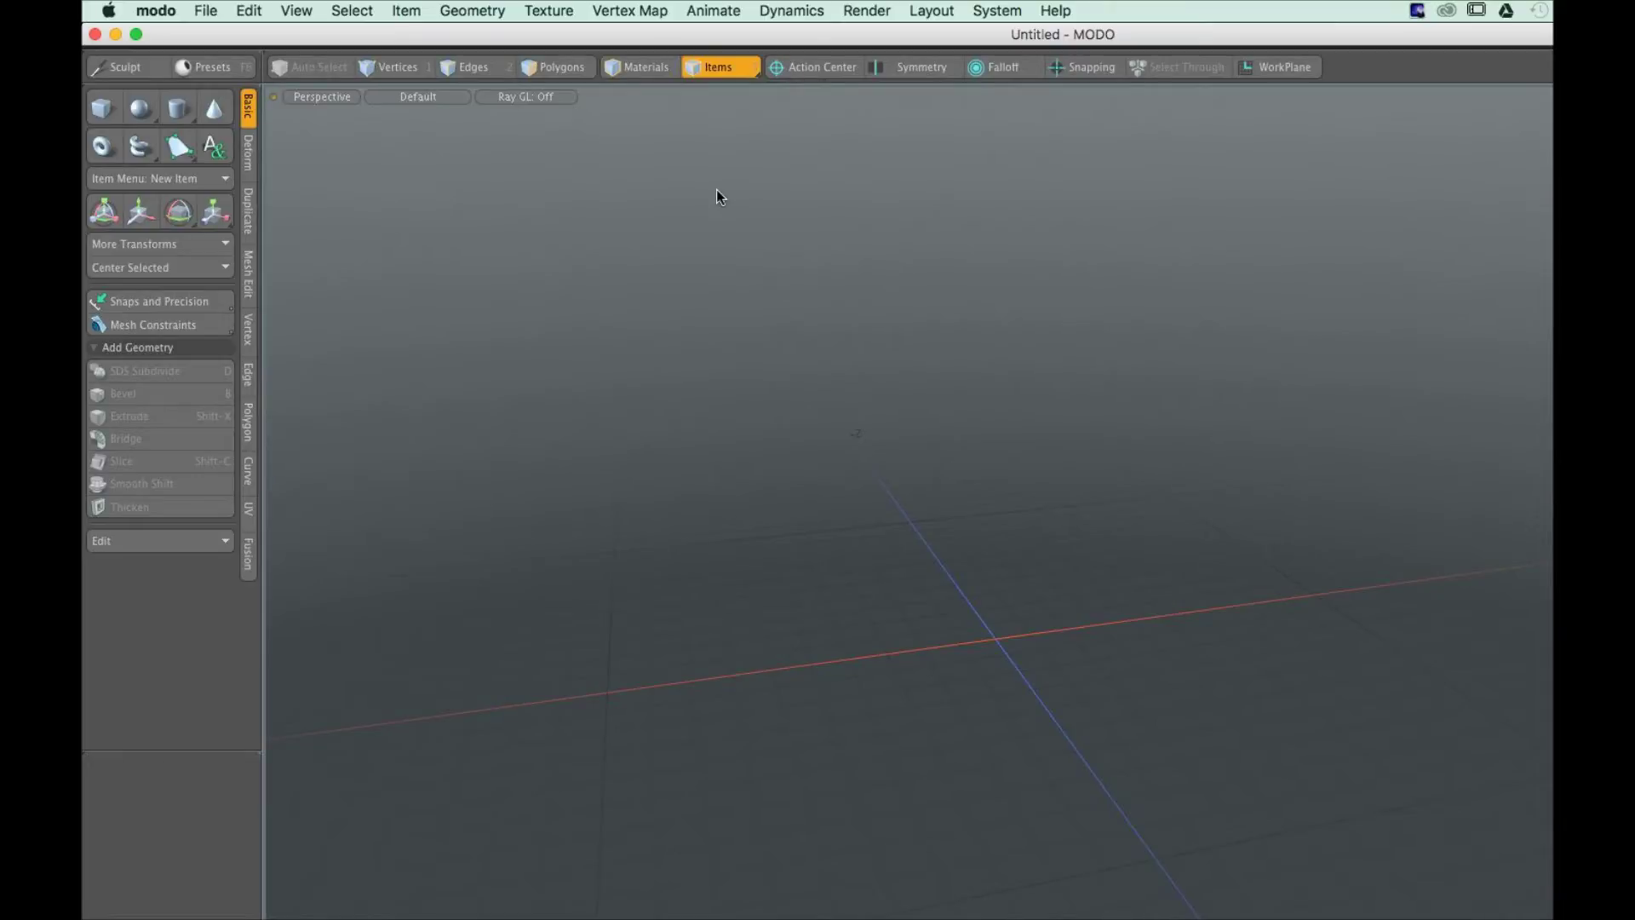
# Reveal the layout switcher bar and activate the Model layout
pyautogui.press('ctrl')
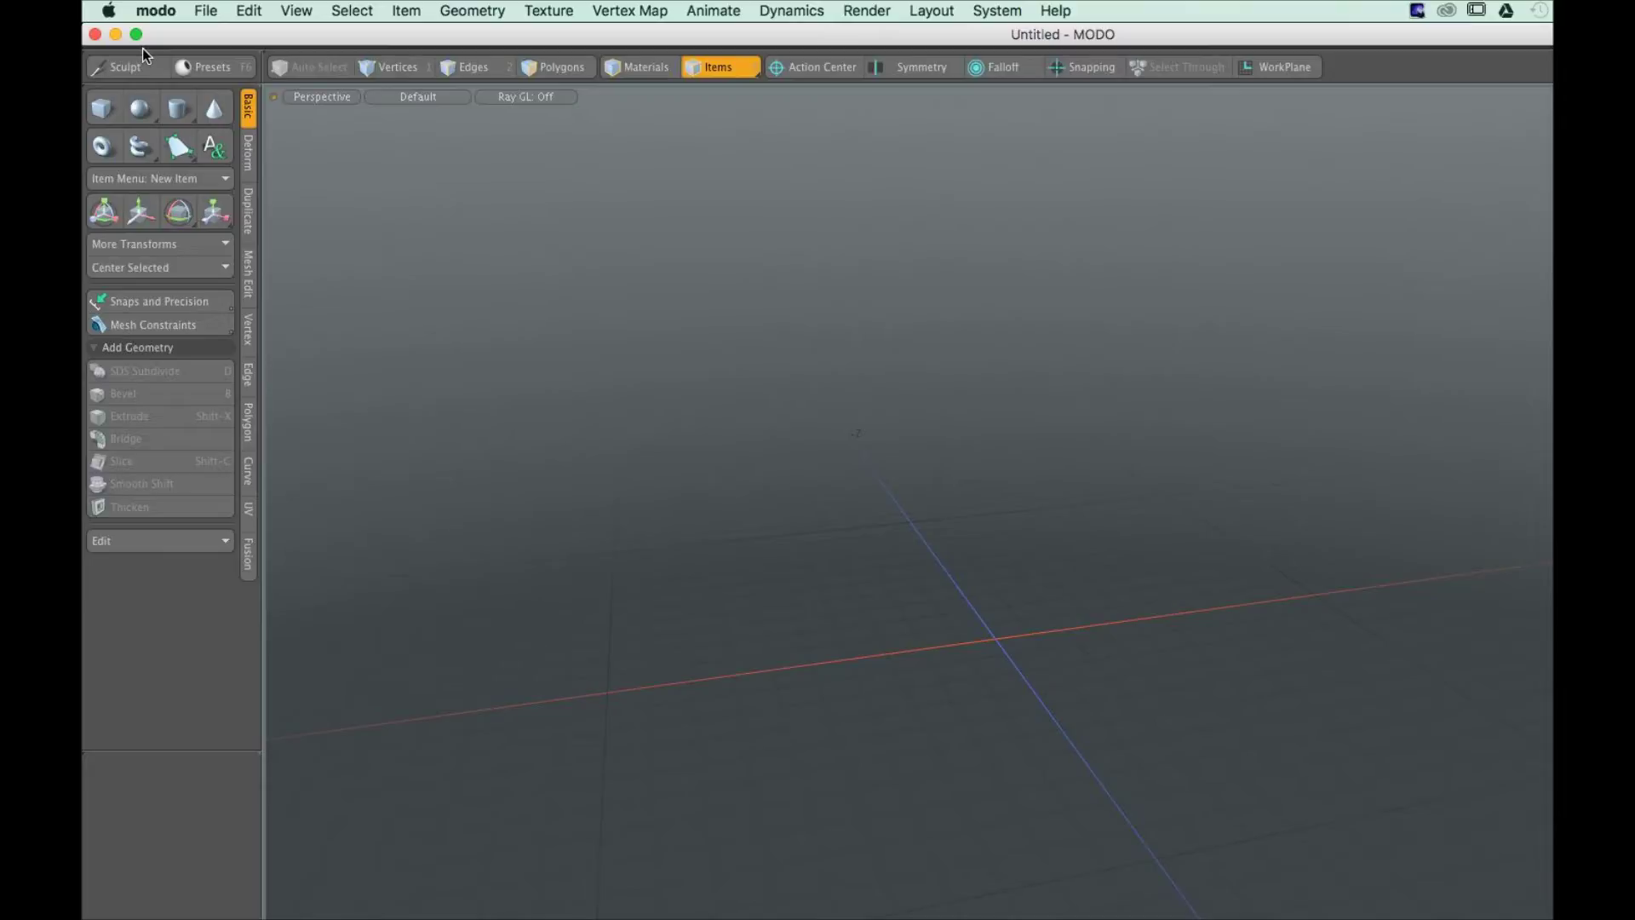
pyautogui.hotkey('ctrl', 'Tab')
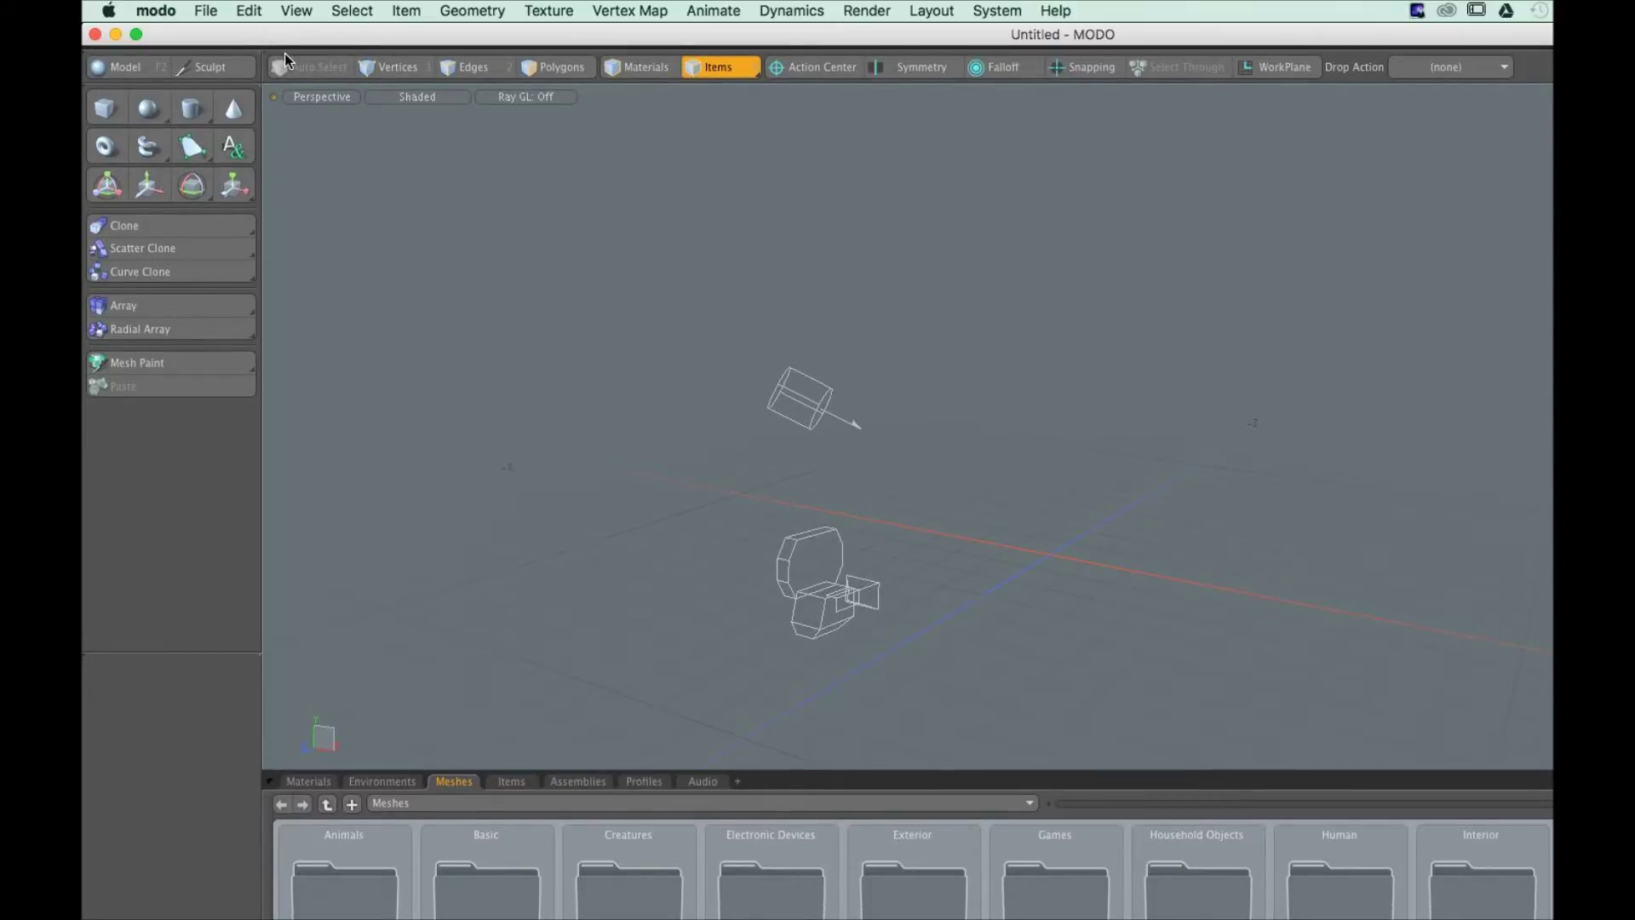
pyautogui.click(285, 51)
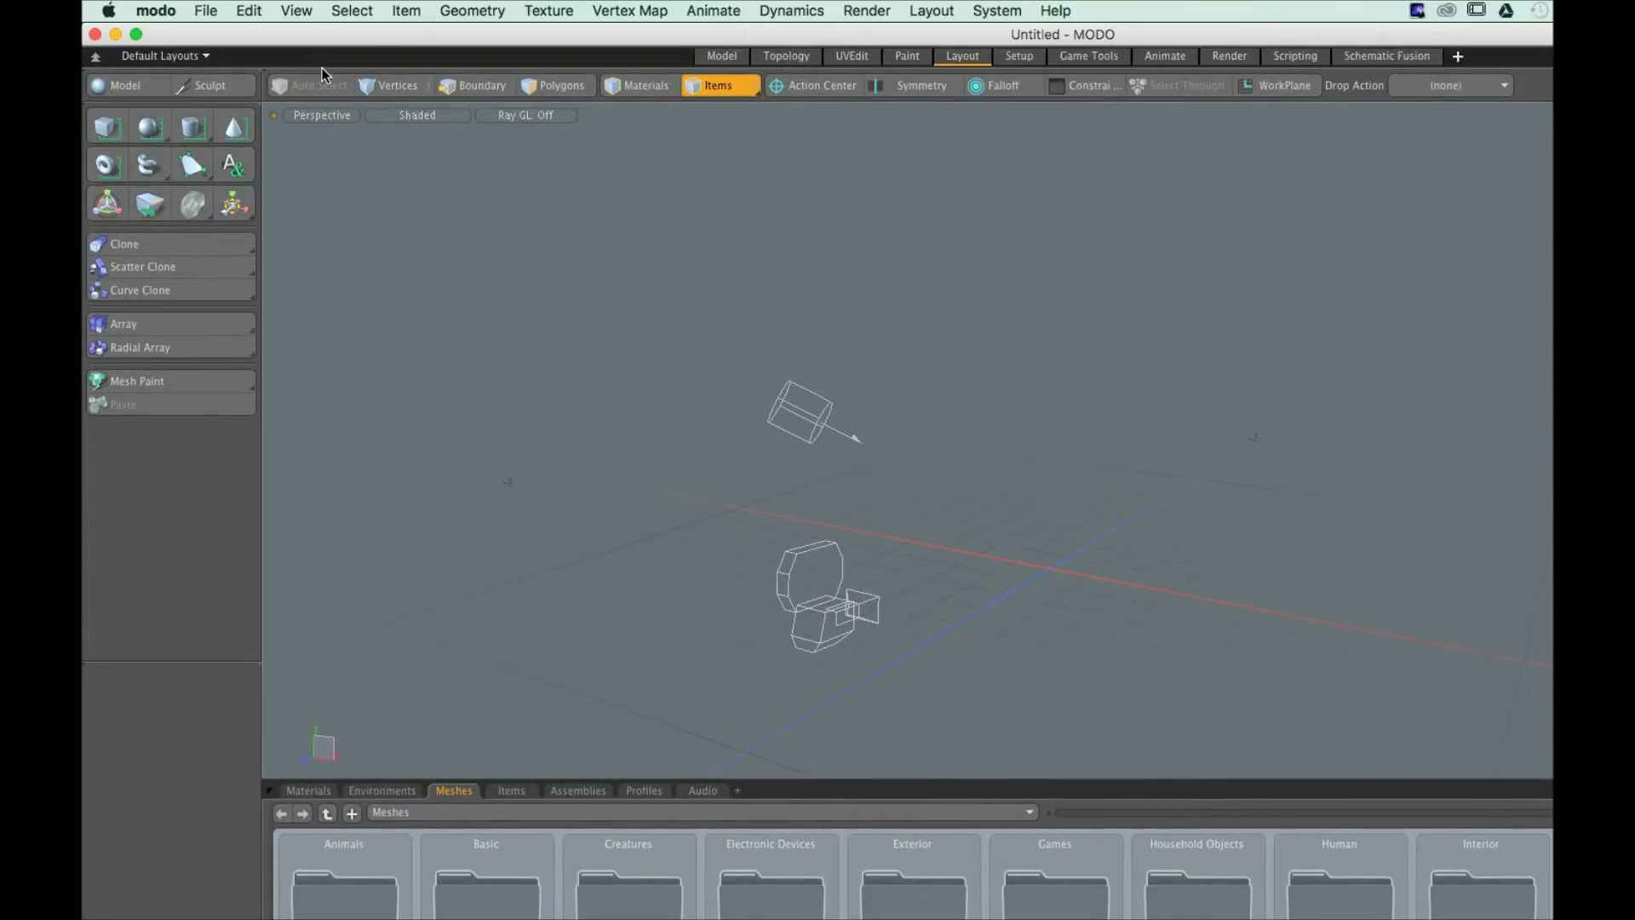
pyautogui.click(722, 55)
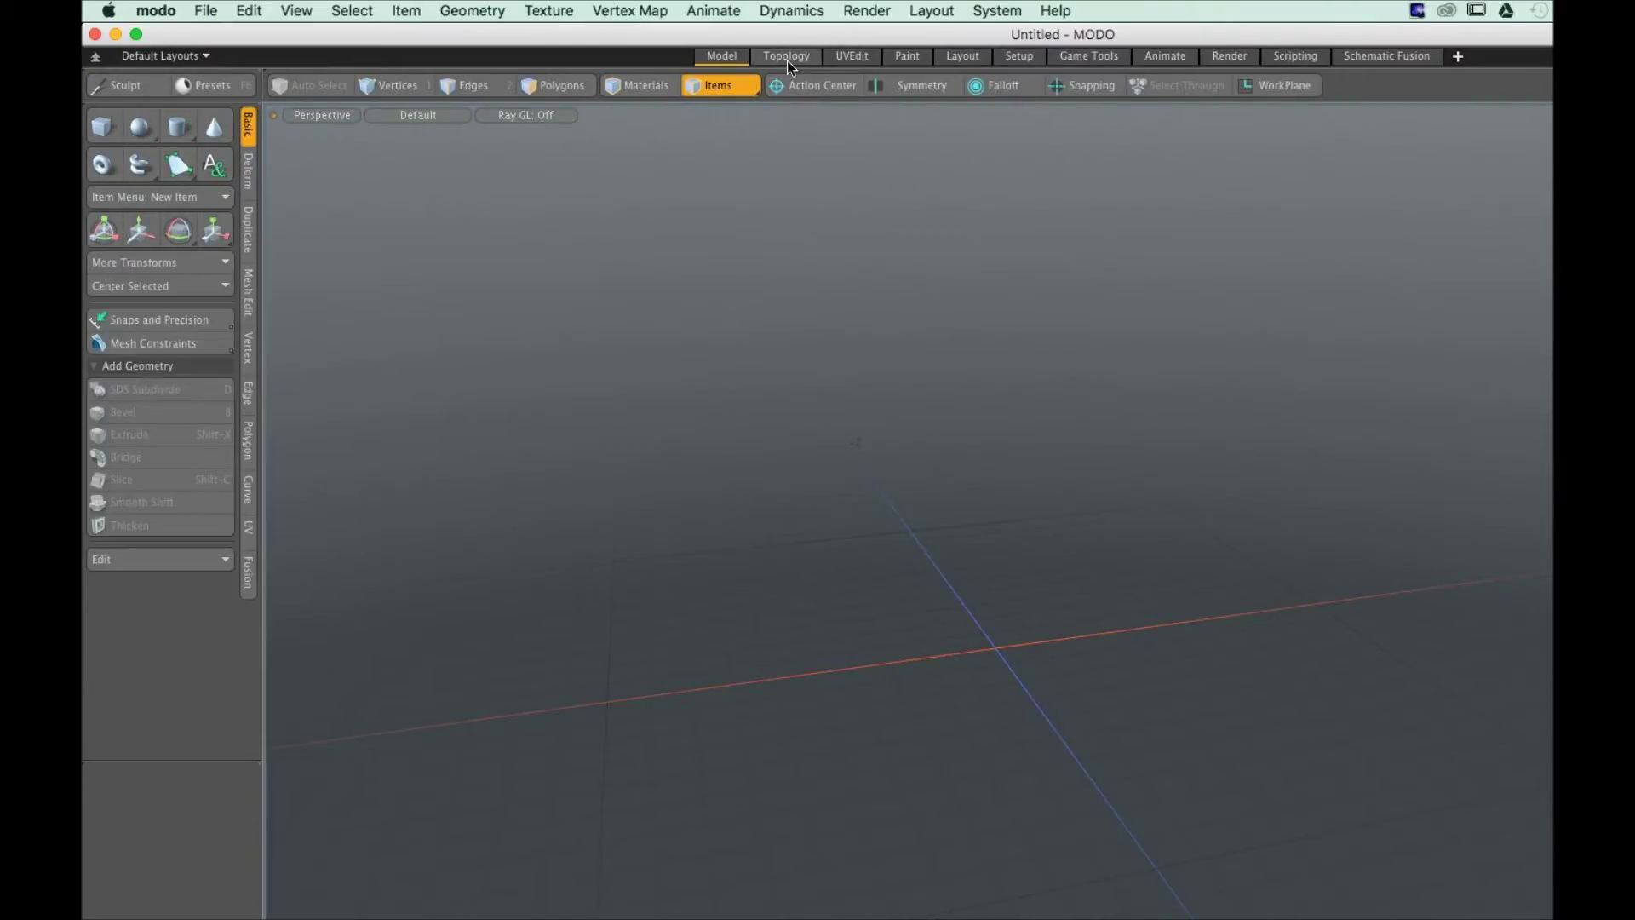
# Look through the Topology, UVEdit, Paint, Layout and Render layouts and return to the Model layout
pyautogui.click(787, 58)
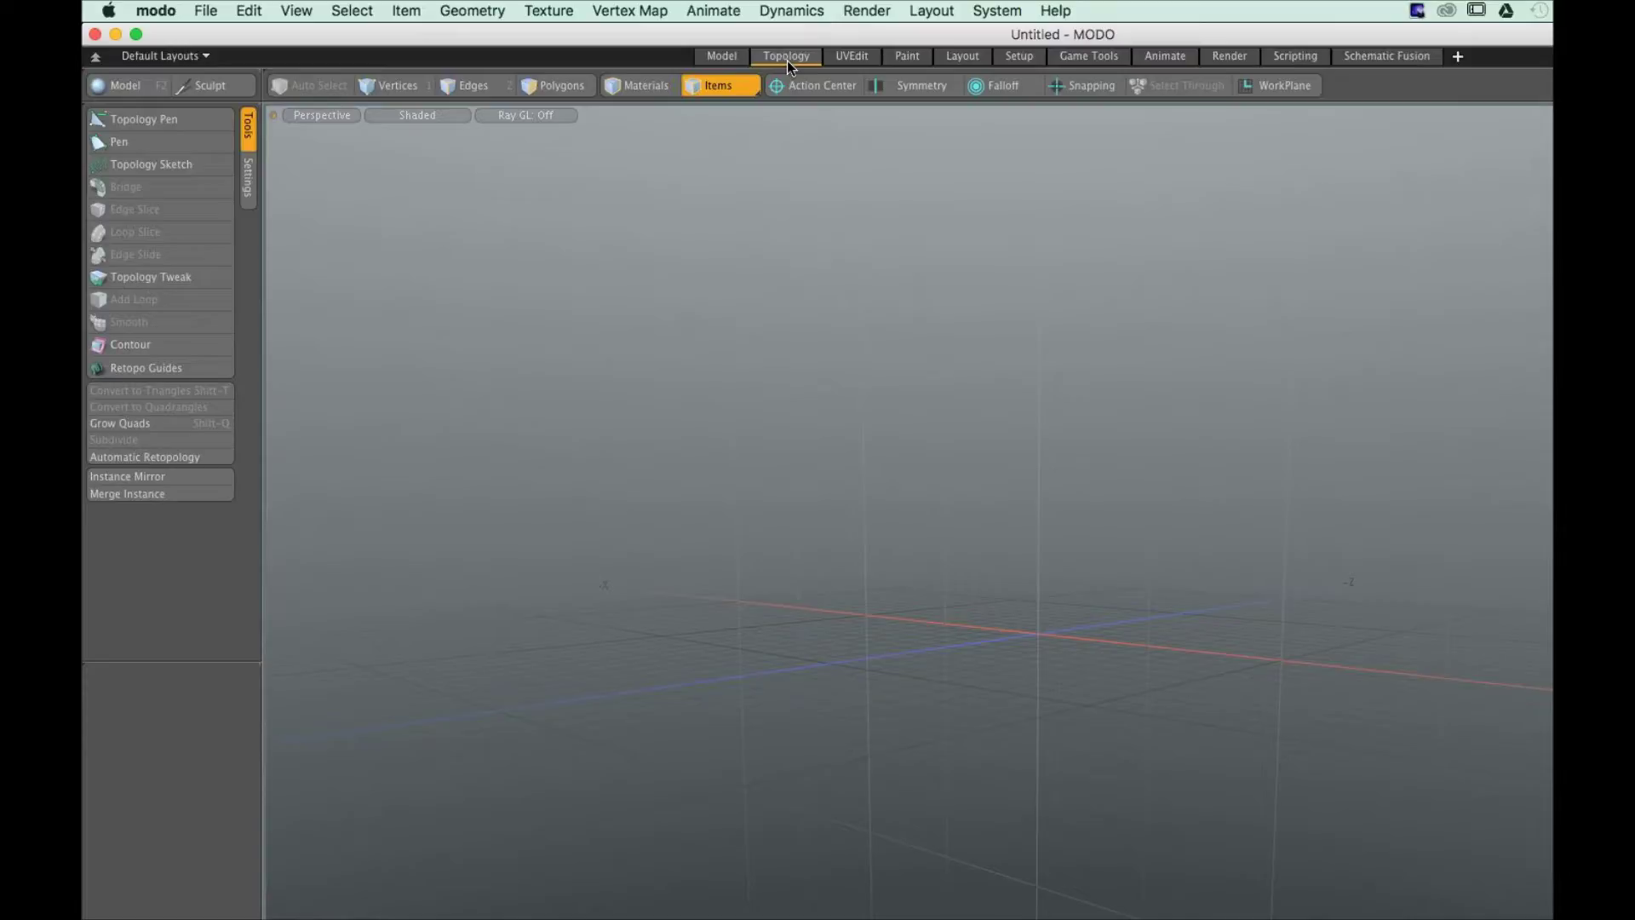
pyautogui.click(852, 56)
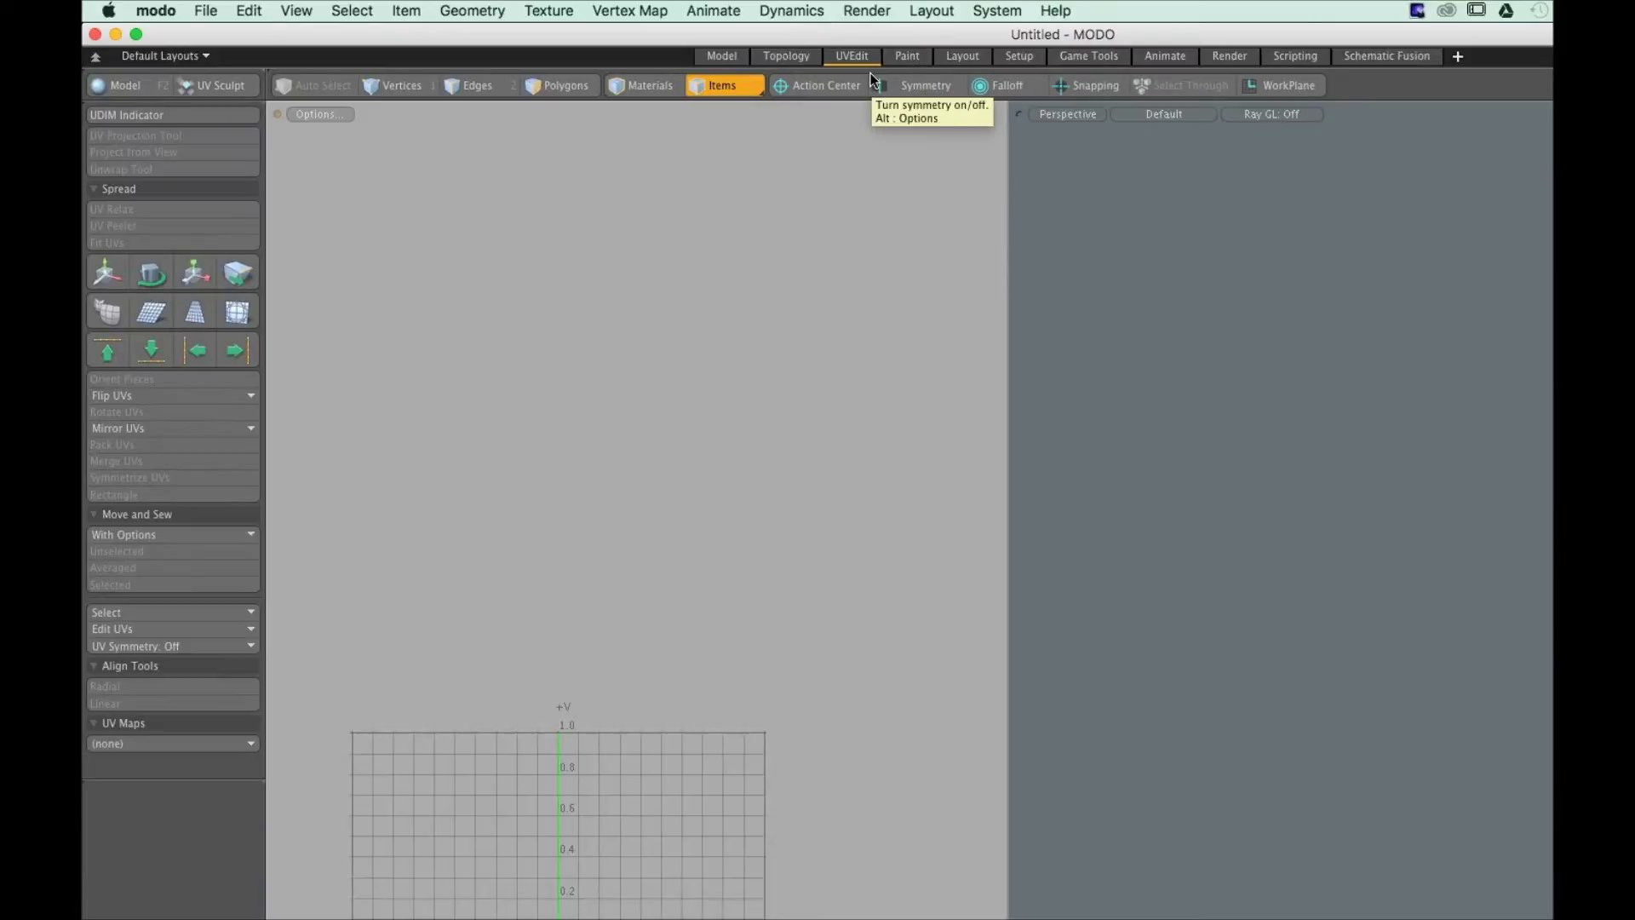
pyautogui.click(907, 56)
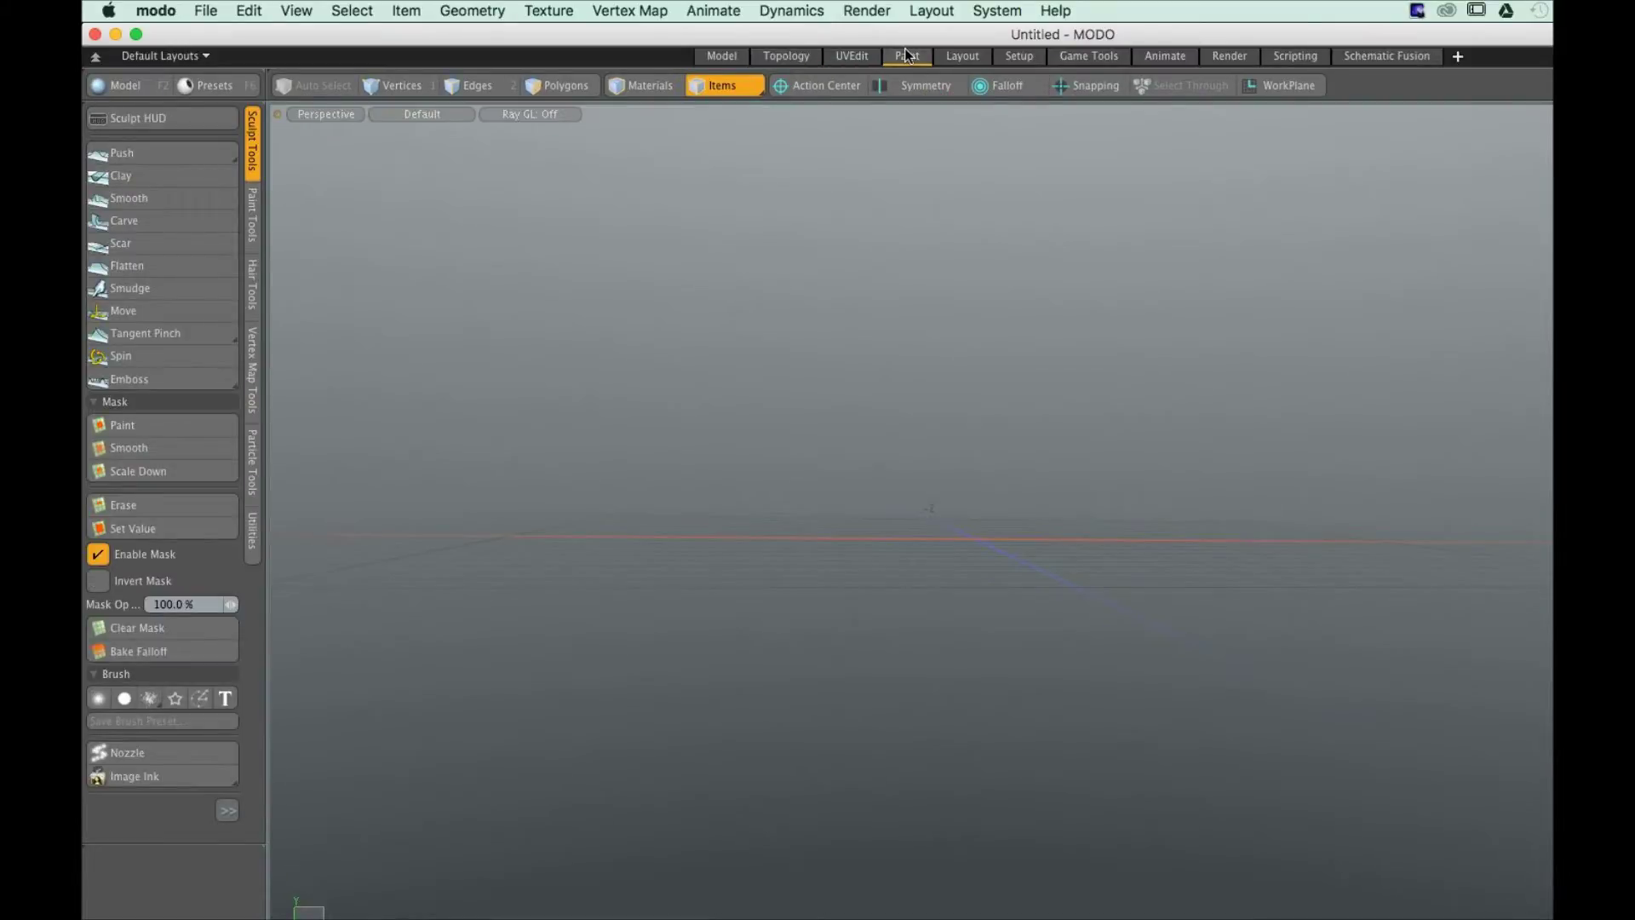
pyautogui.click(963, 57)
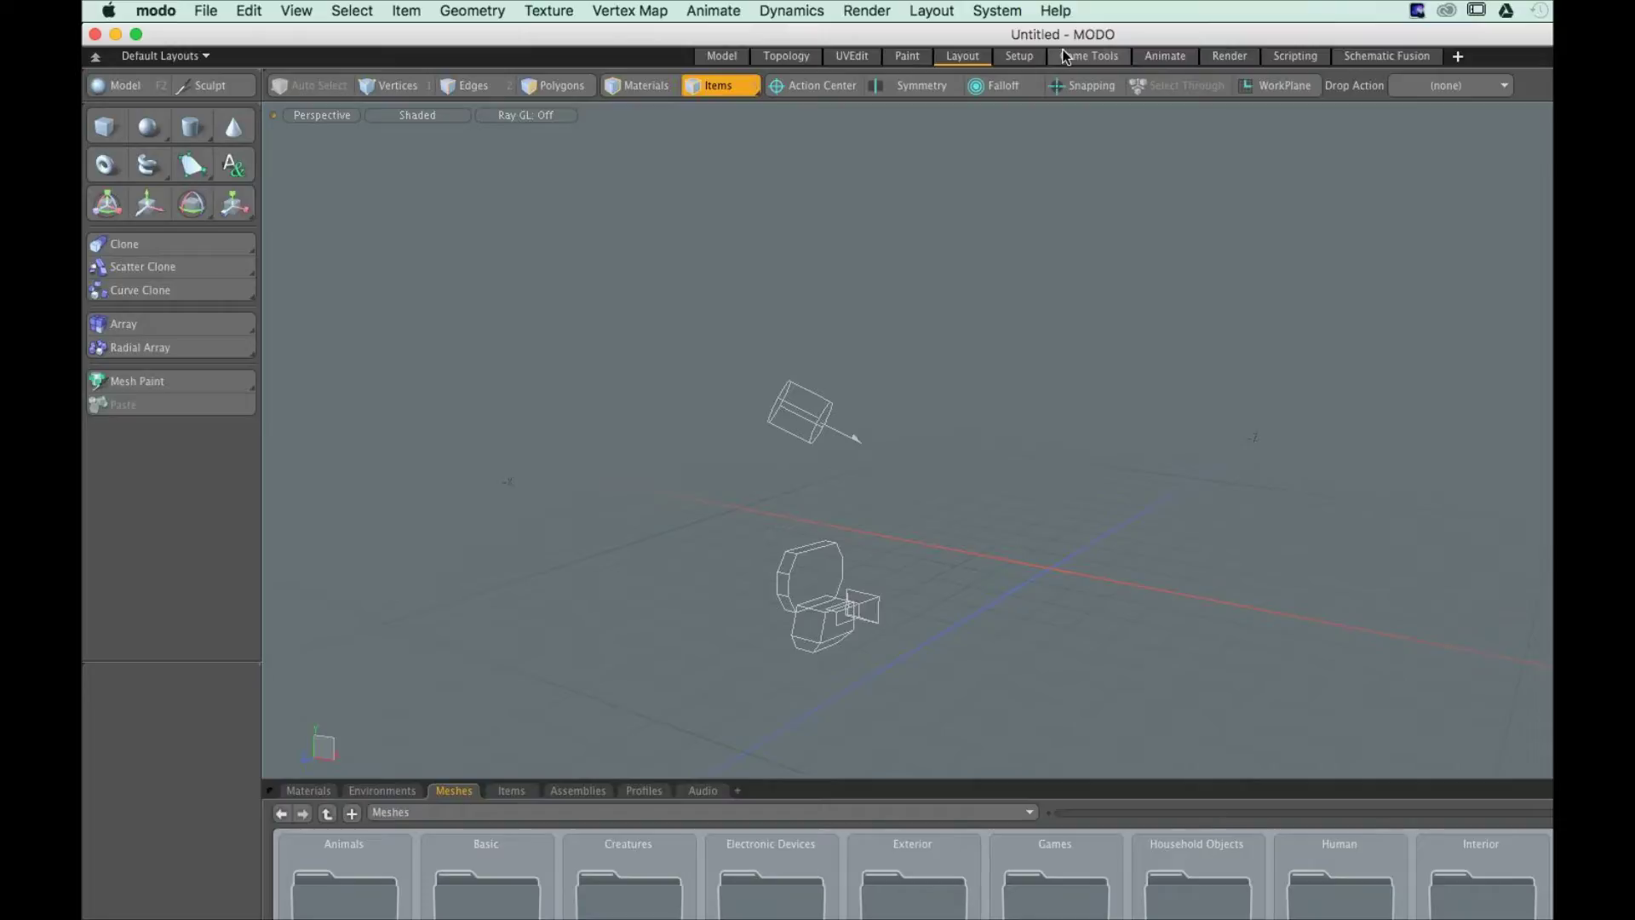
pyautogui.click(722, 56)
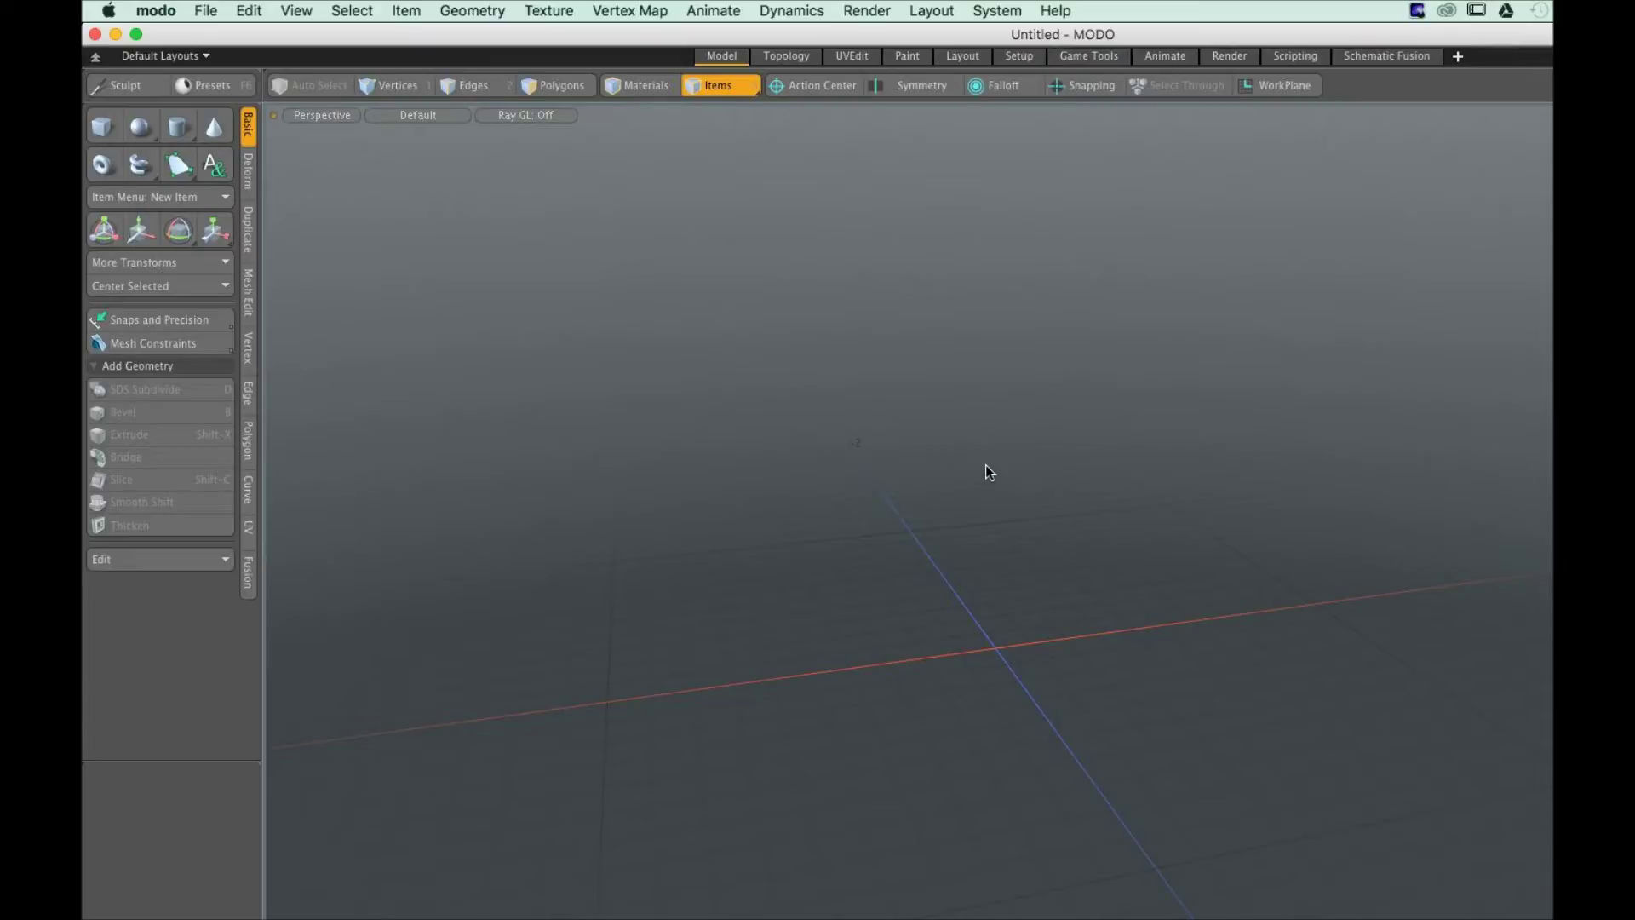
pyautogui.press('ctrl')
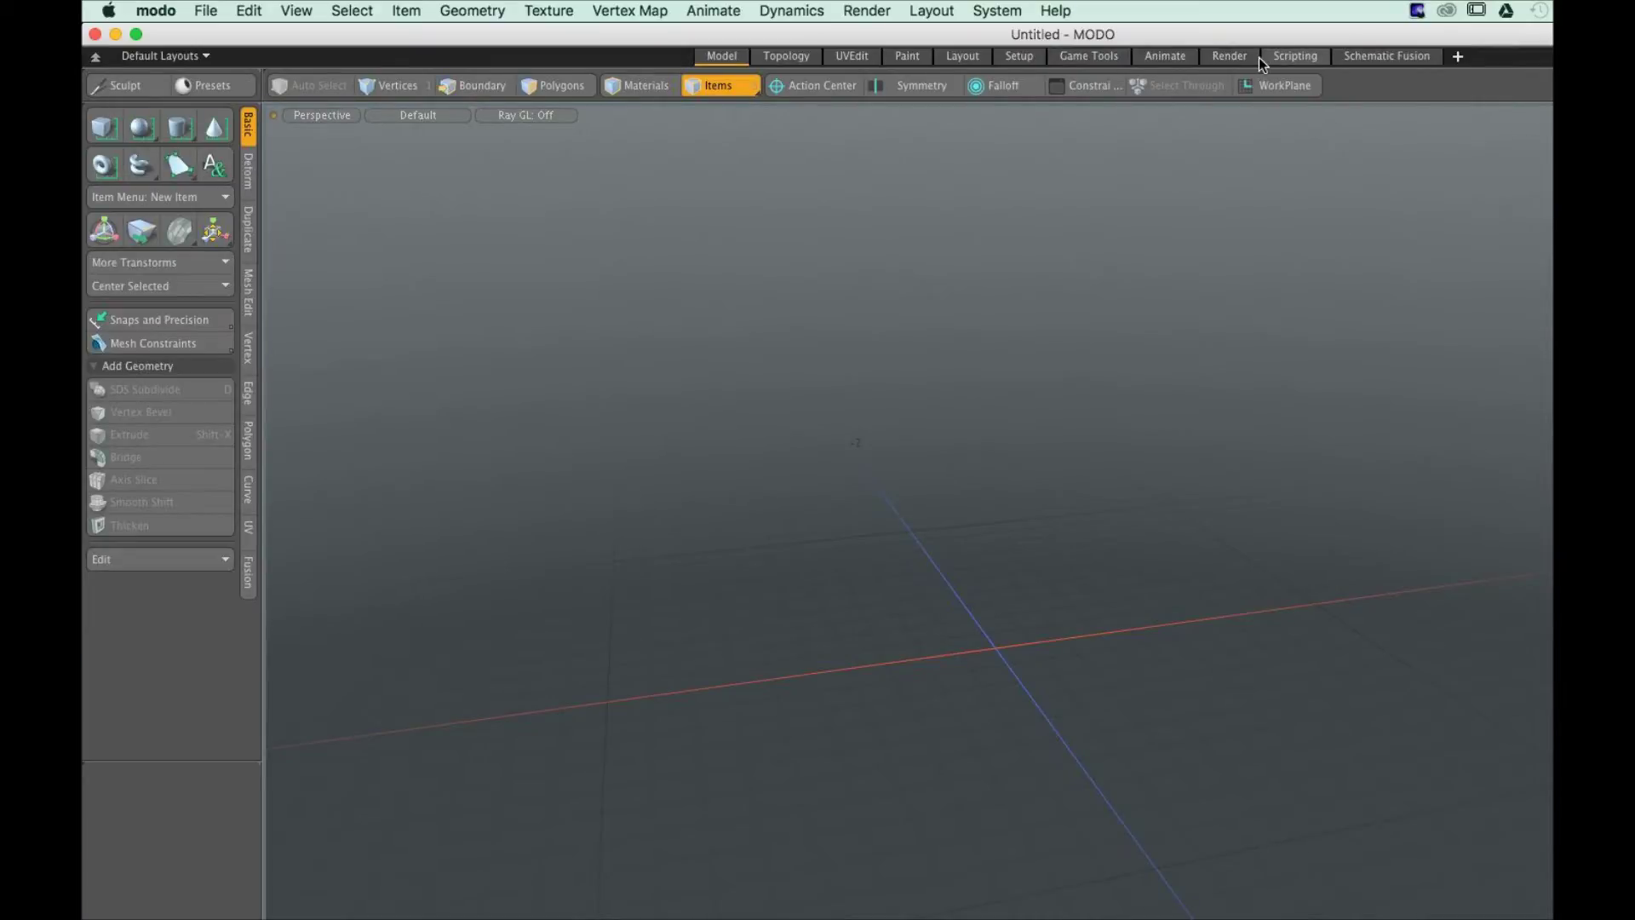
pyautogui.click(1257, 57)
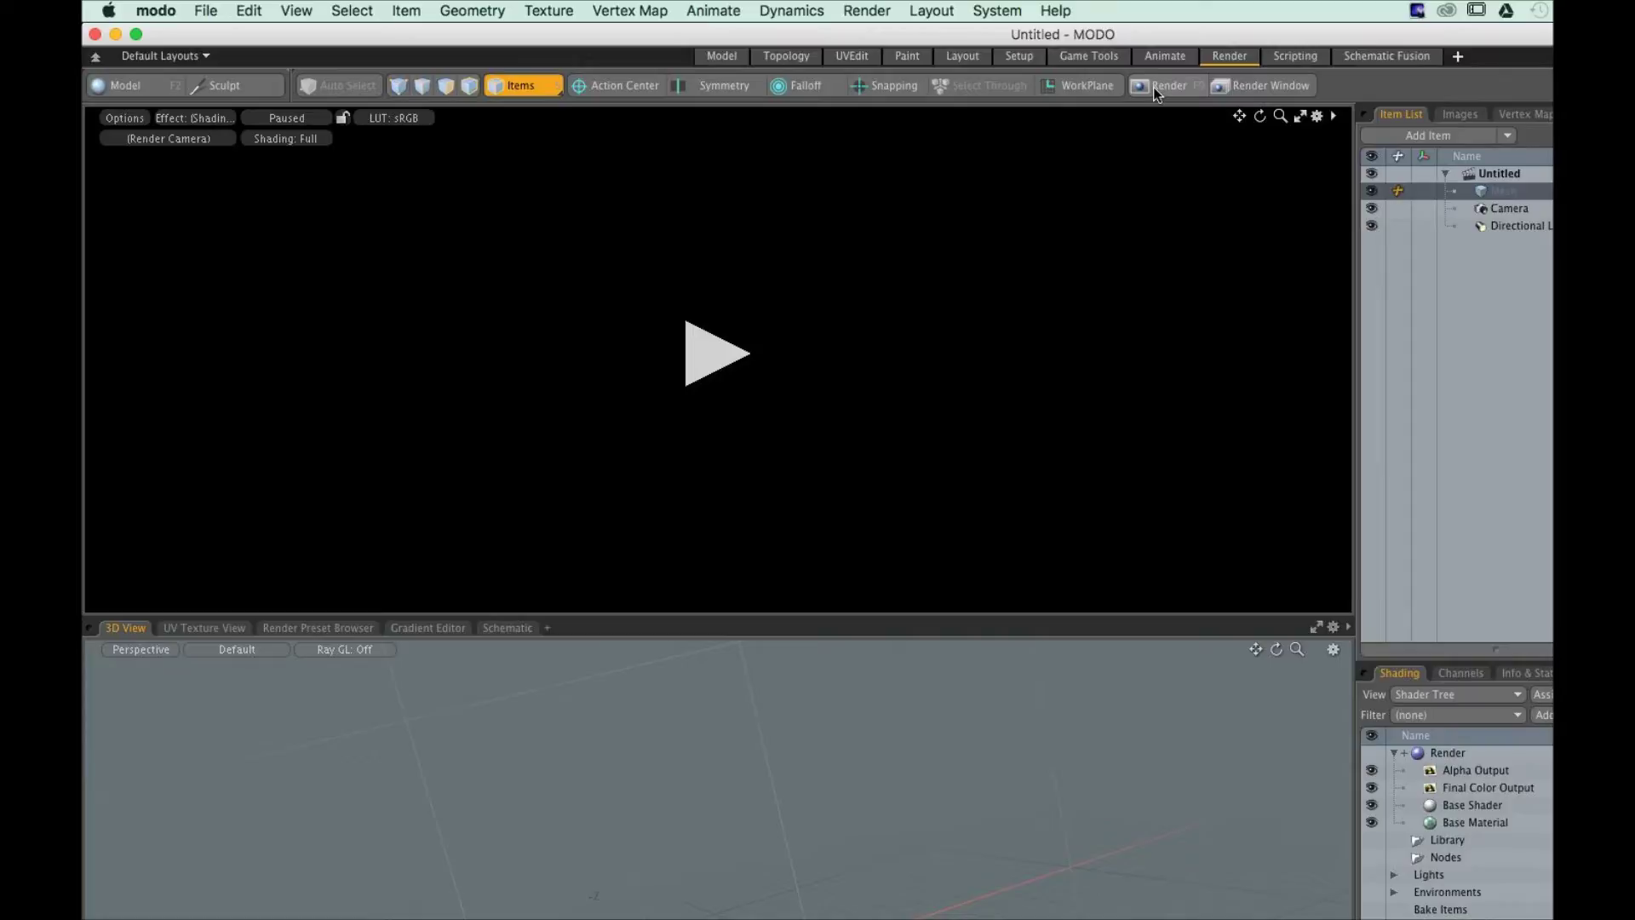
pyautogui.click(722, 56)
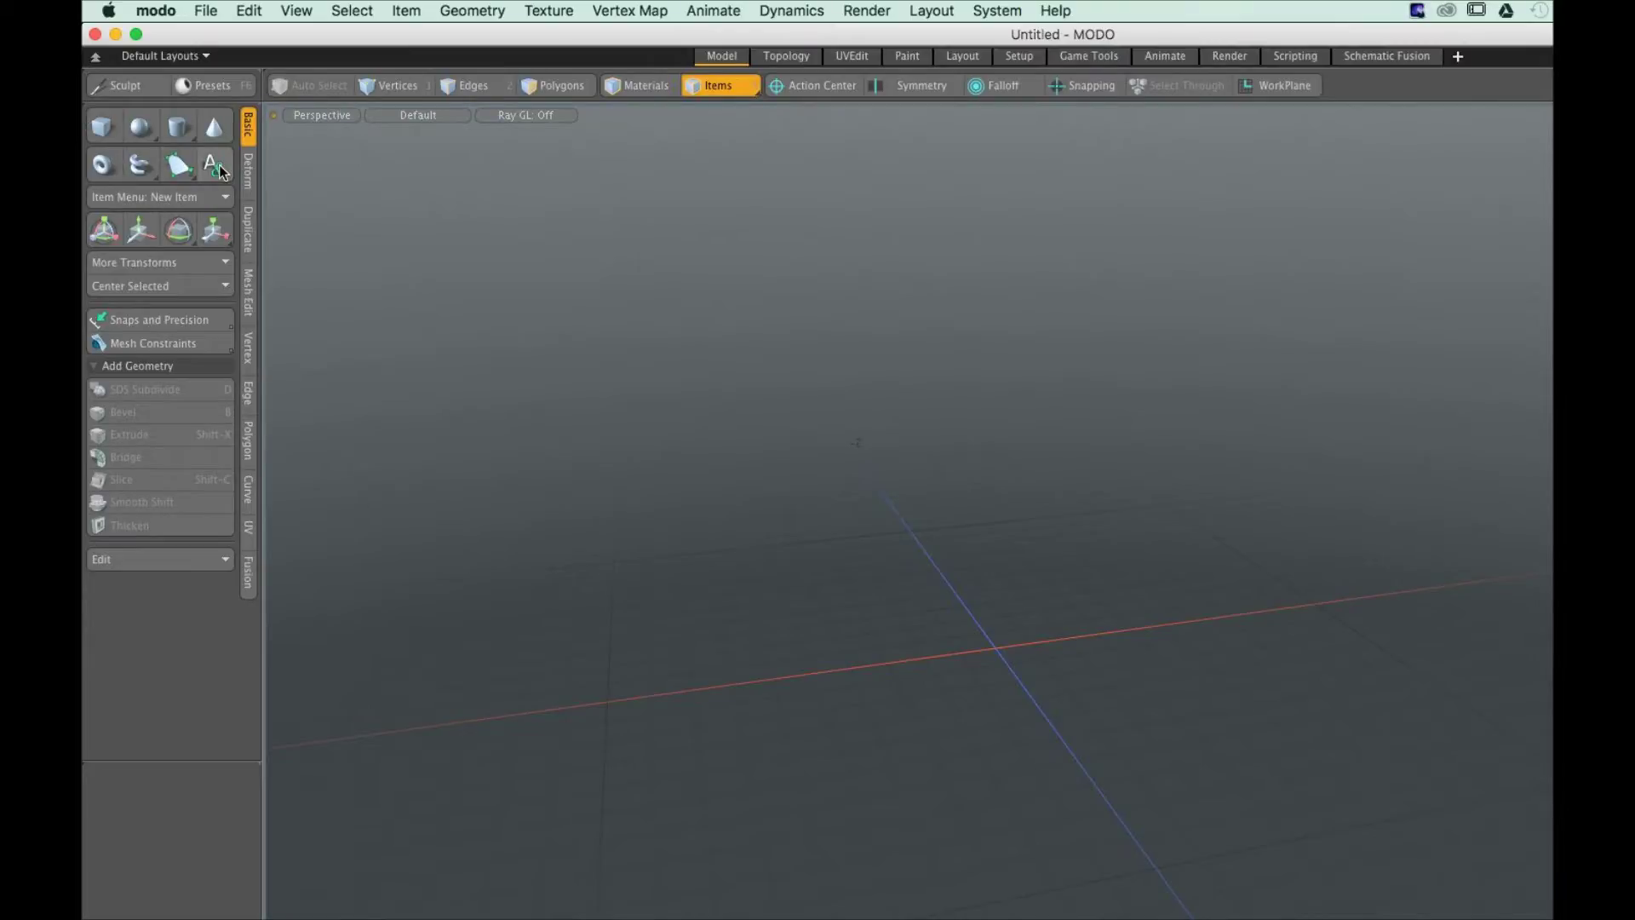
# Examine the Deform and Duplicate toolsets of the Model layout and return to the Basic tools
pyautogui.click(249, 174)
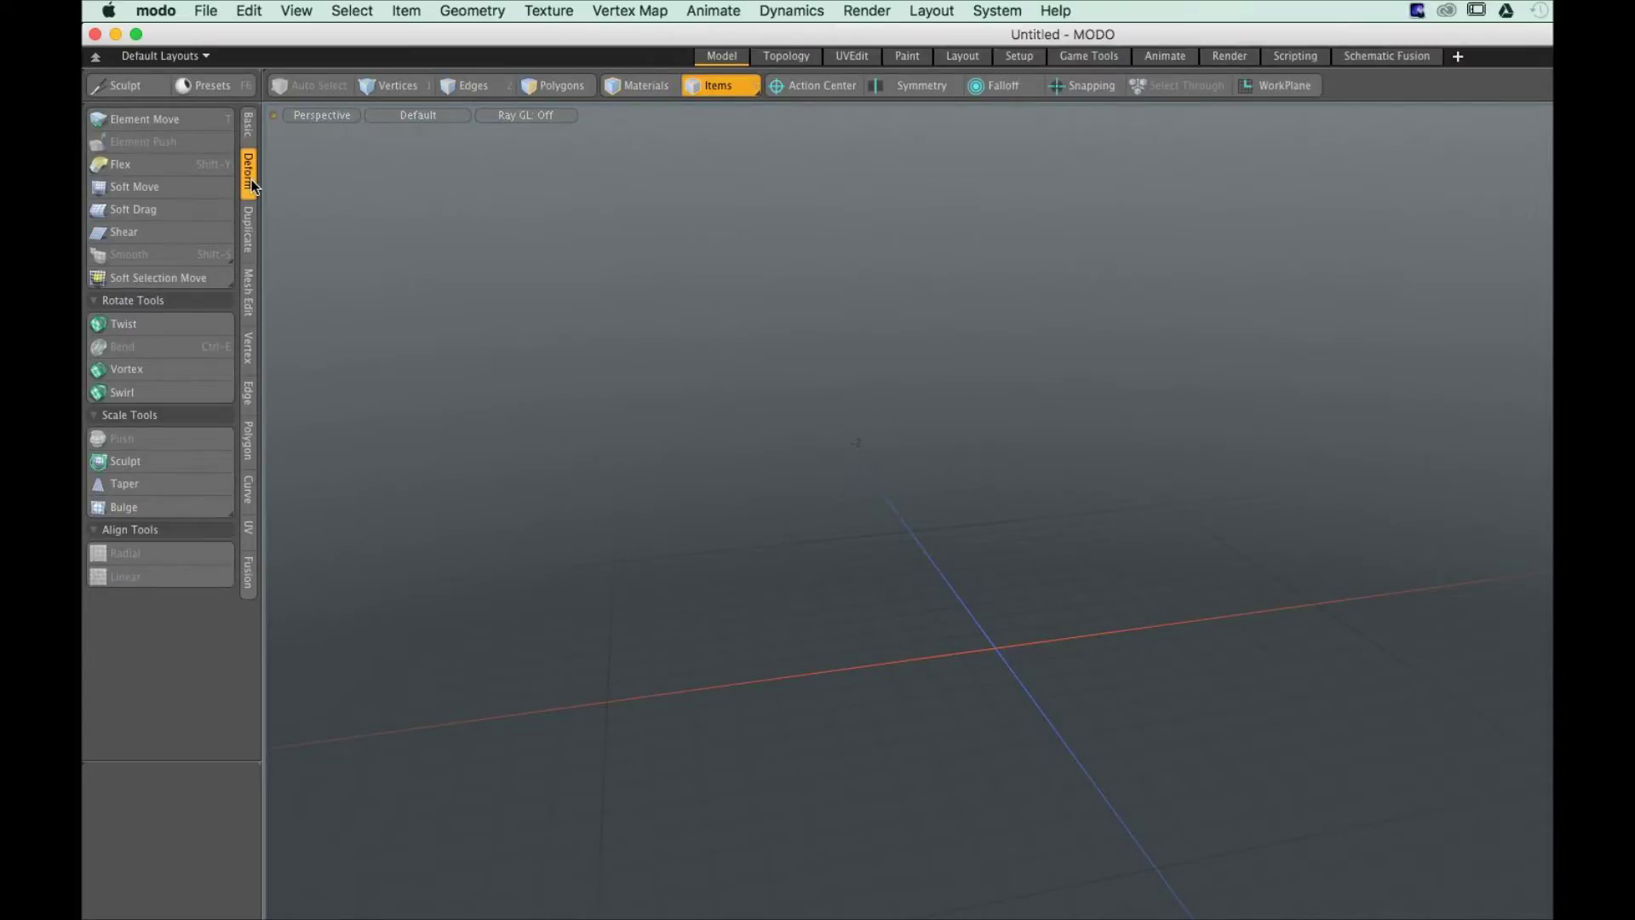
pyautogui.click(248, 228)
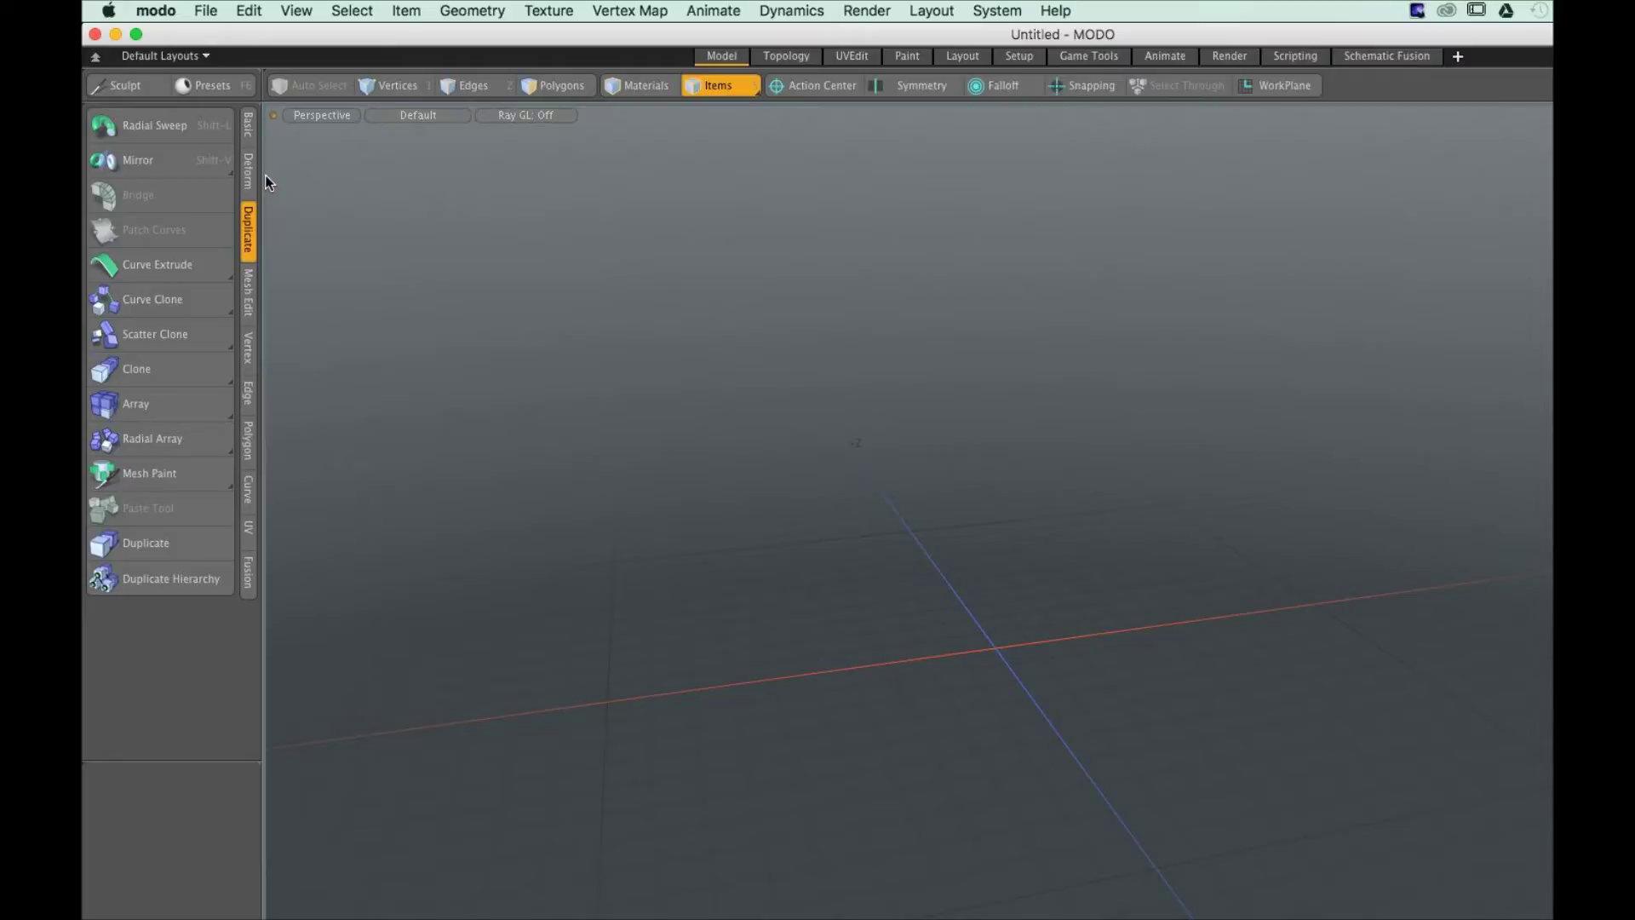
pyautogui.click(248, 126)
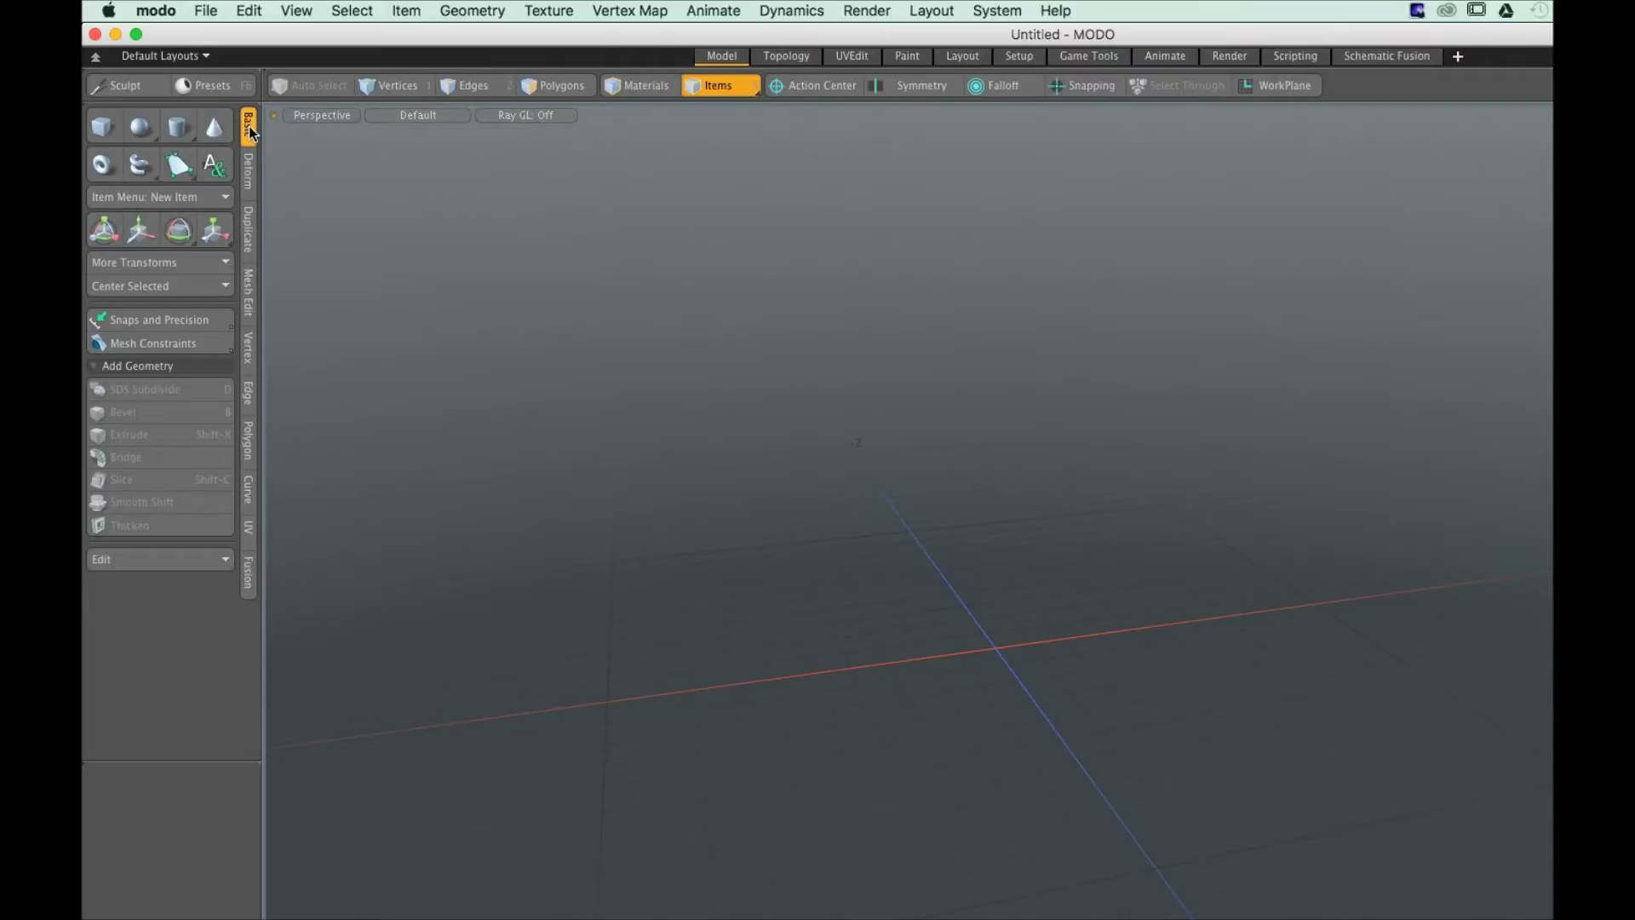
# Activate the Move transform to examine its handles and position properties, and drop the tool
pyautogui.press('ctrl')
pyautogui.press('ctrl')
pyautogui.press('w')
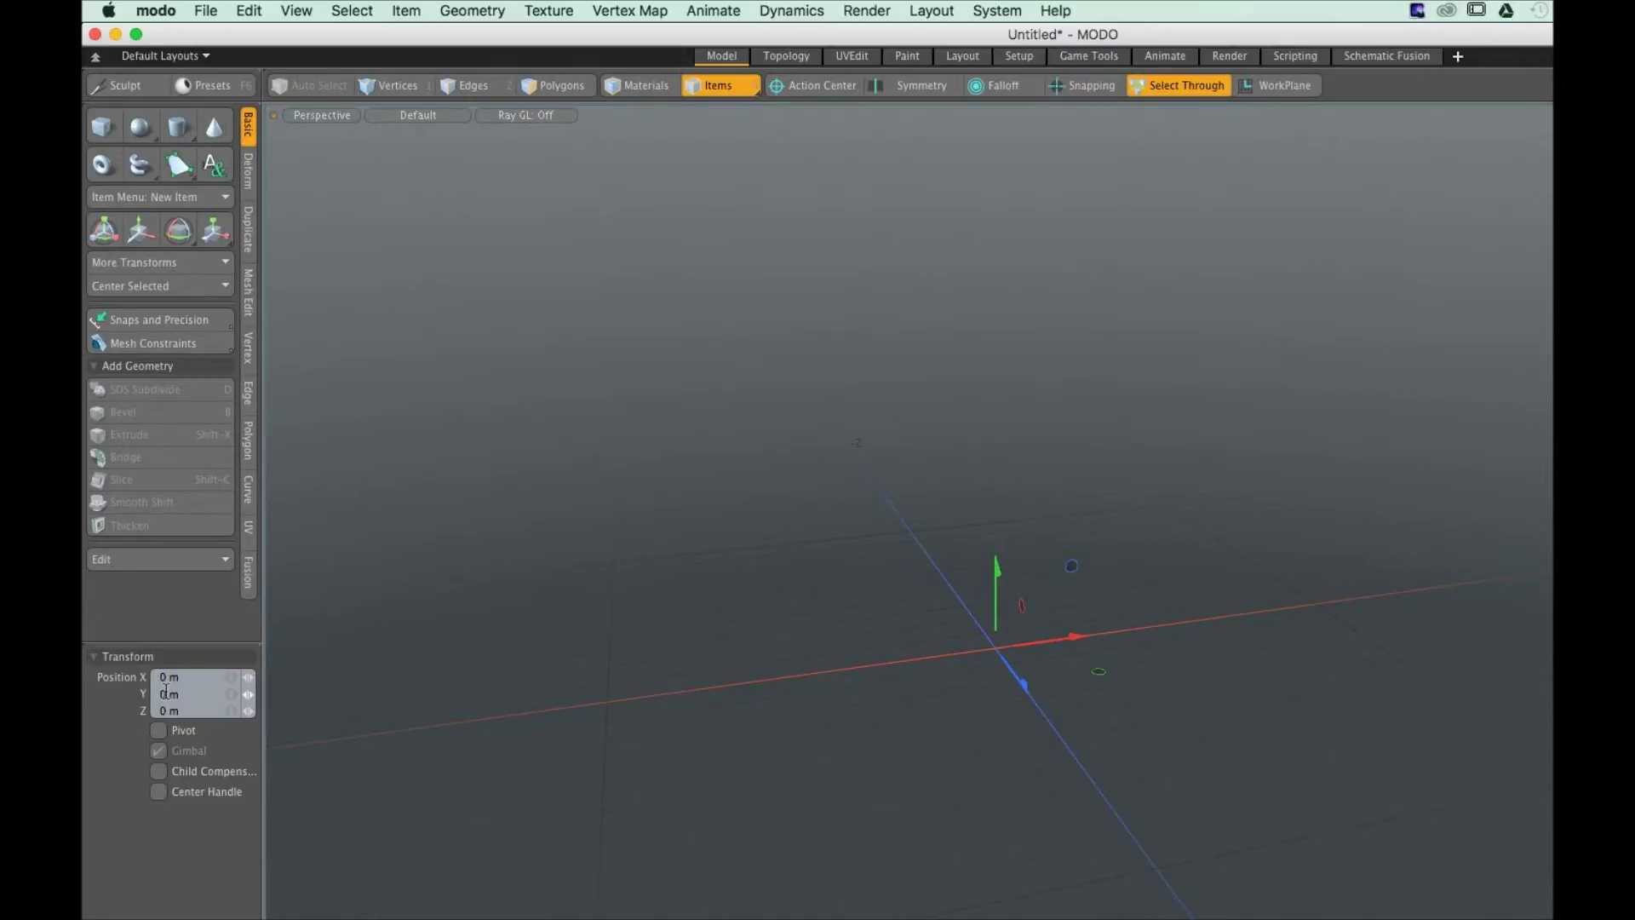
pyautogui.press('space')
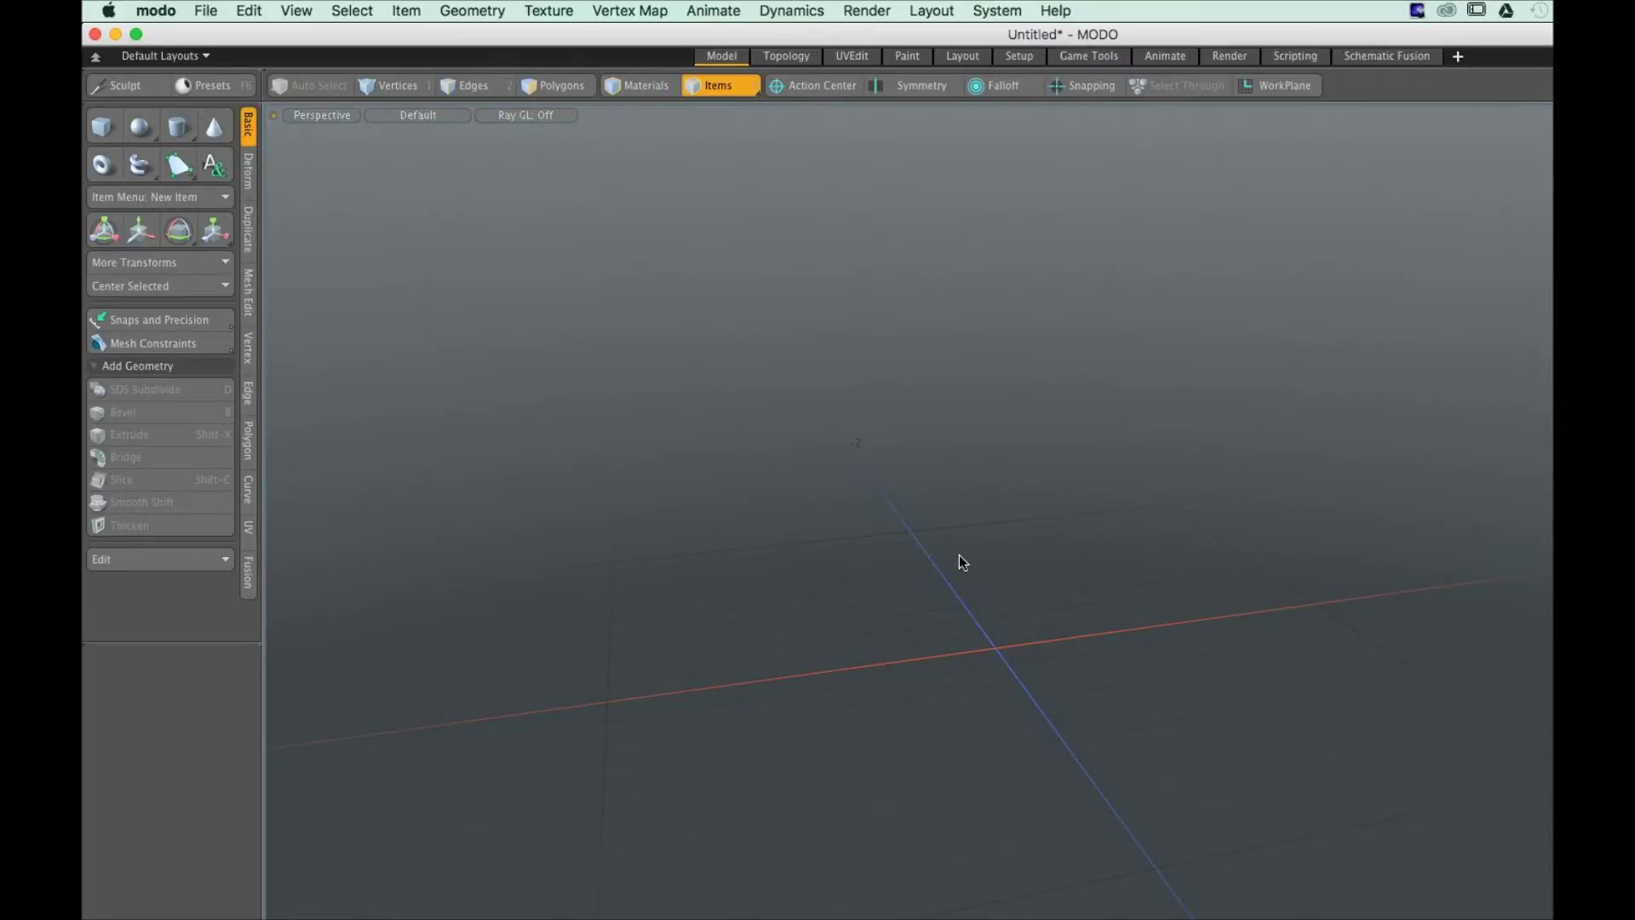
# Open the recent scene augs_obsrv_v004.lxo and bring its models into view
pyautogui.press('ctrl')
pyautogui.click(205, 10)
pyautogui.moveTo(249, 128)
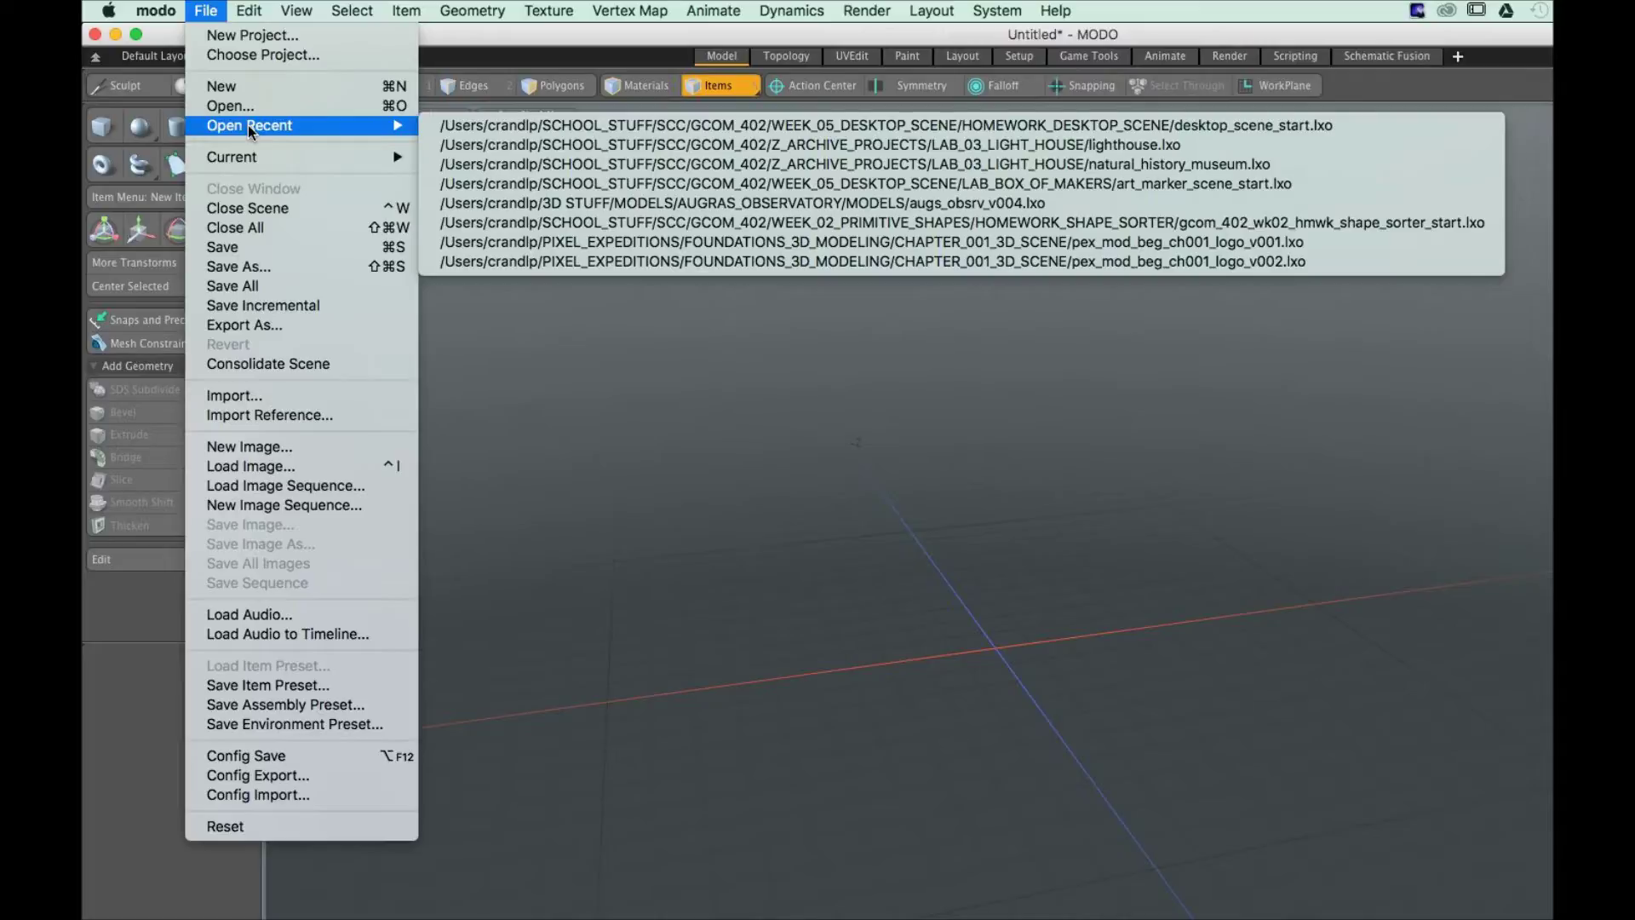
pyautogui.click(1039, 472)
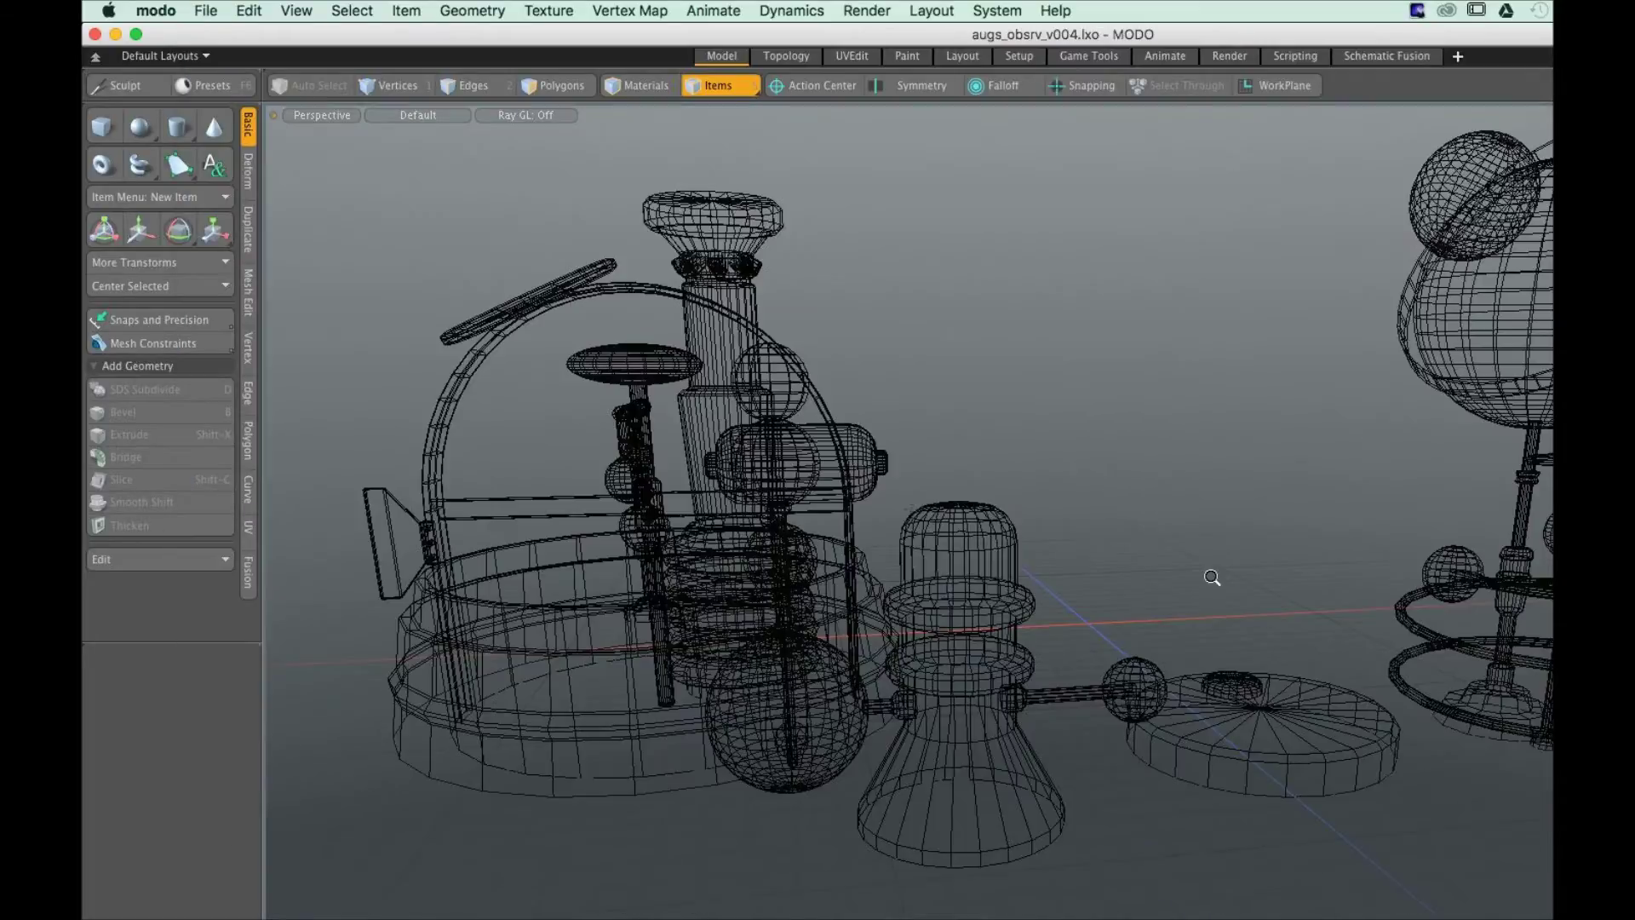
pyautogui.keyDown('ctrl'); pyautogui.keyDown('alt'); pyautogui.moveTo(1212, 577); pyautogui.dragTo(1081, 601); pyautogui.keyUp('alt'); pyautogui.keyUp('ctrl')
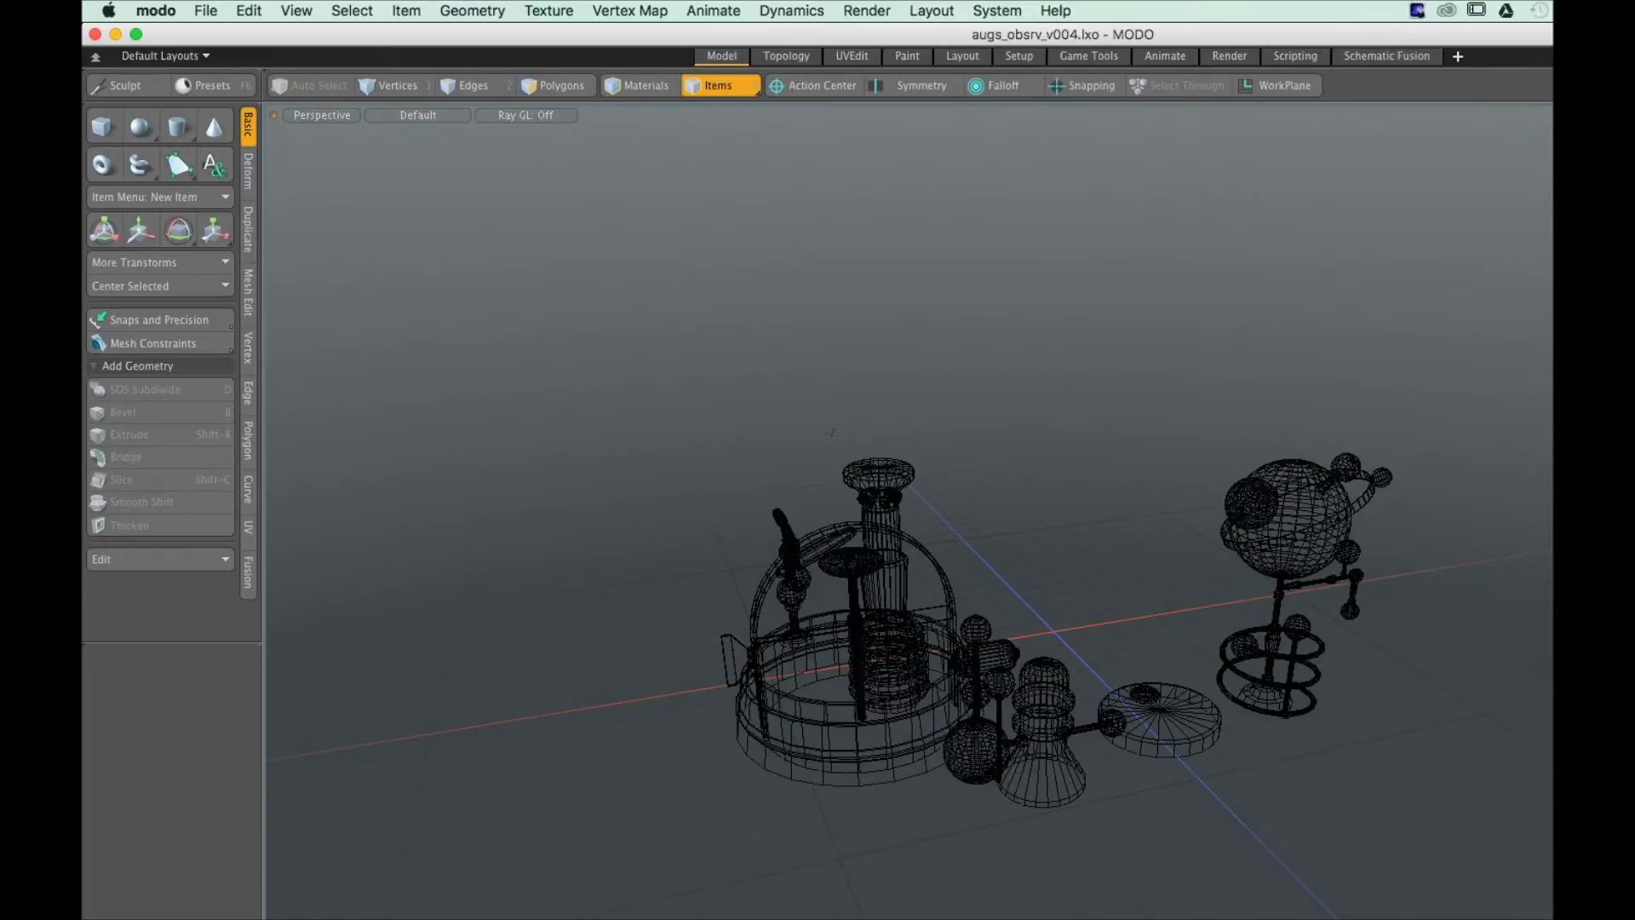
# Make the hidden observatory meshes visible and select the long horizontal arm mesh with its attached spheres
pyautogui.press('super+v')
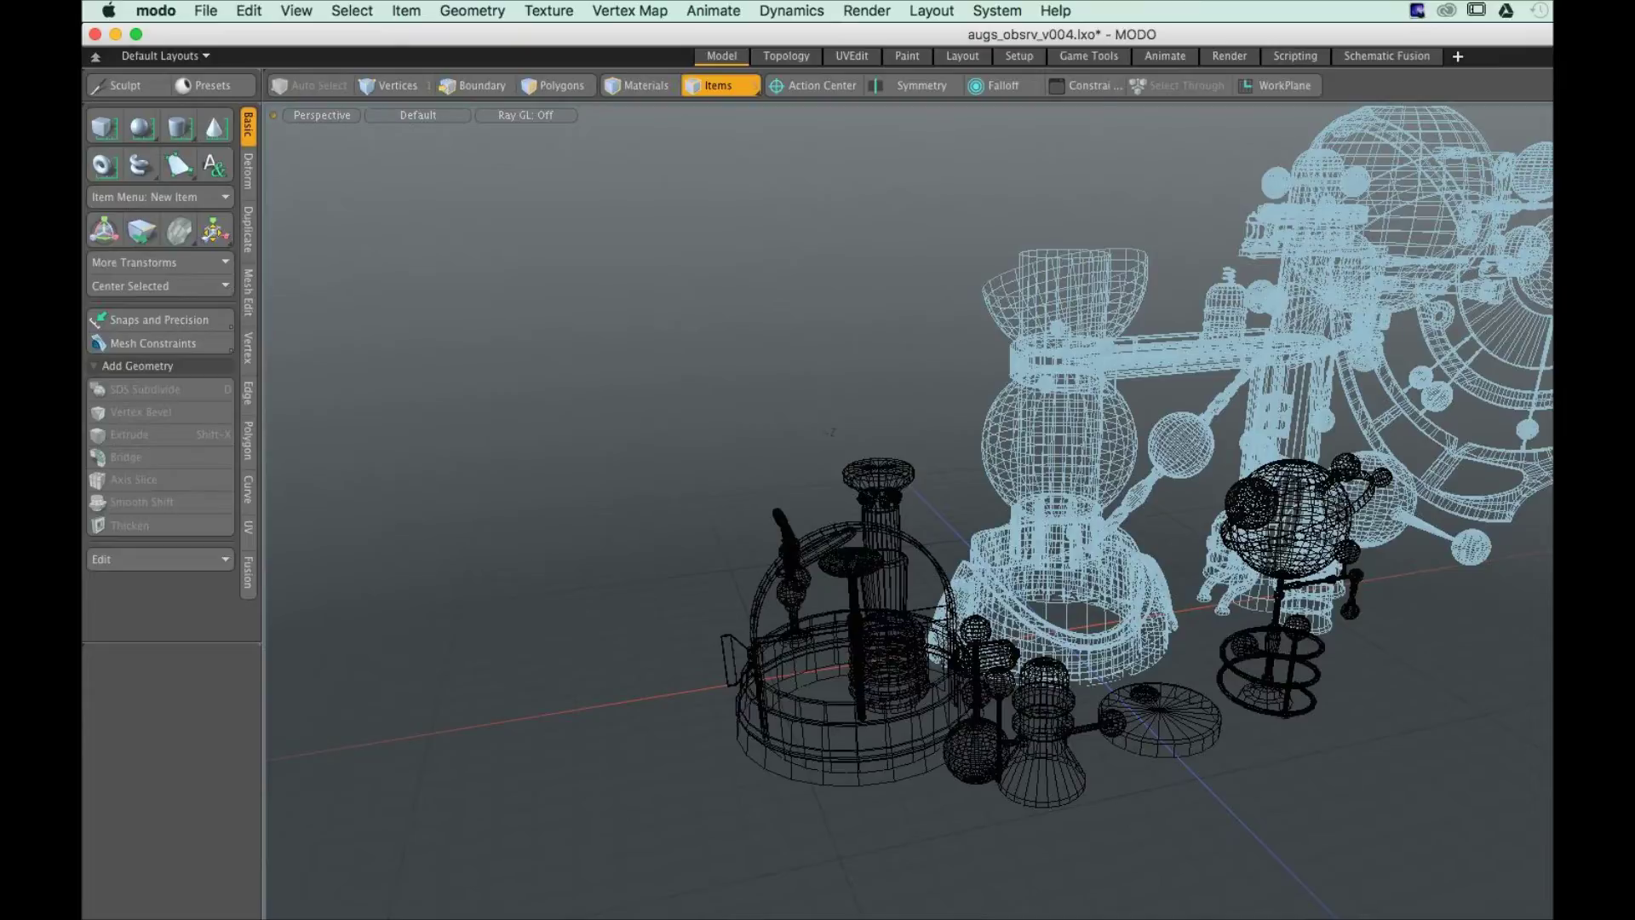
pyautogui.hotkey('shift', 'a')
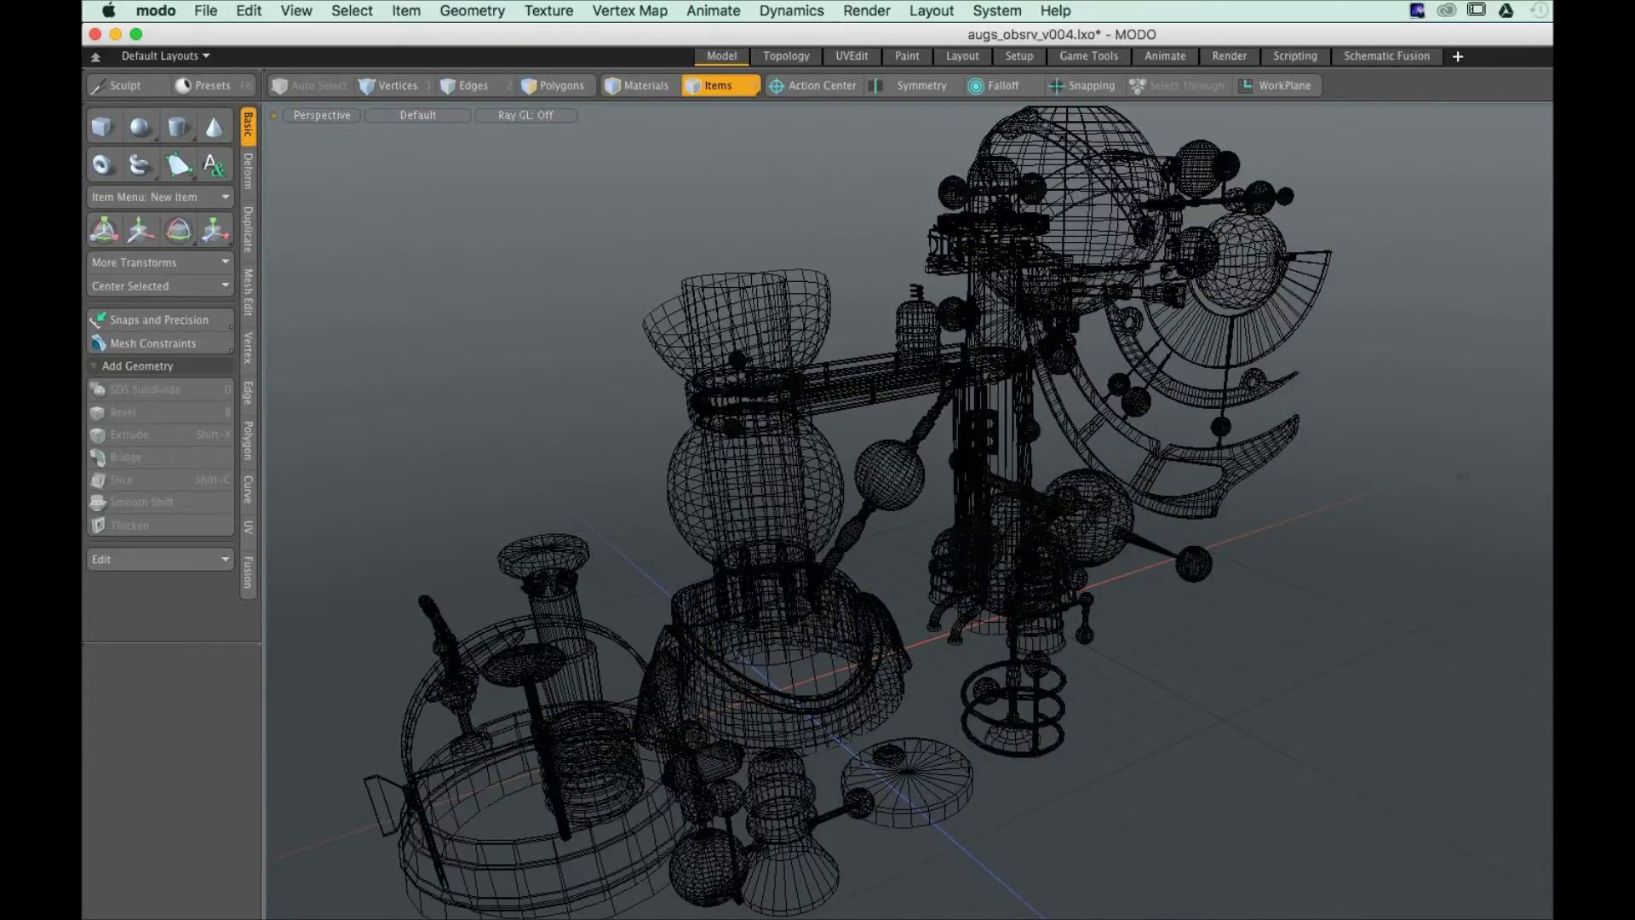
pyautogui.click(1304, 463)
pyautogui.keyDown('alt'); pyautogui.moveTo(1304, 464); pyautogui.dragTo(1136, 426); pyautogui.keyUp('alt')
pyautogui.click(1411, 658)
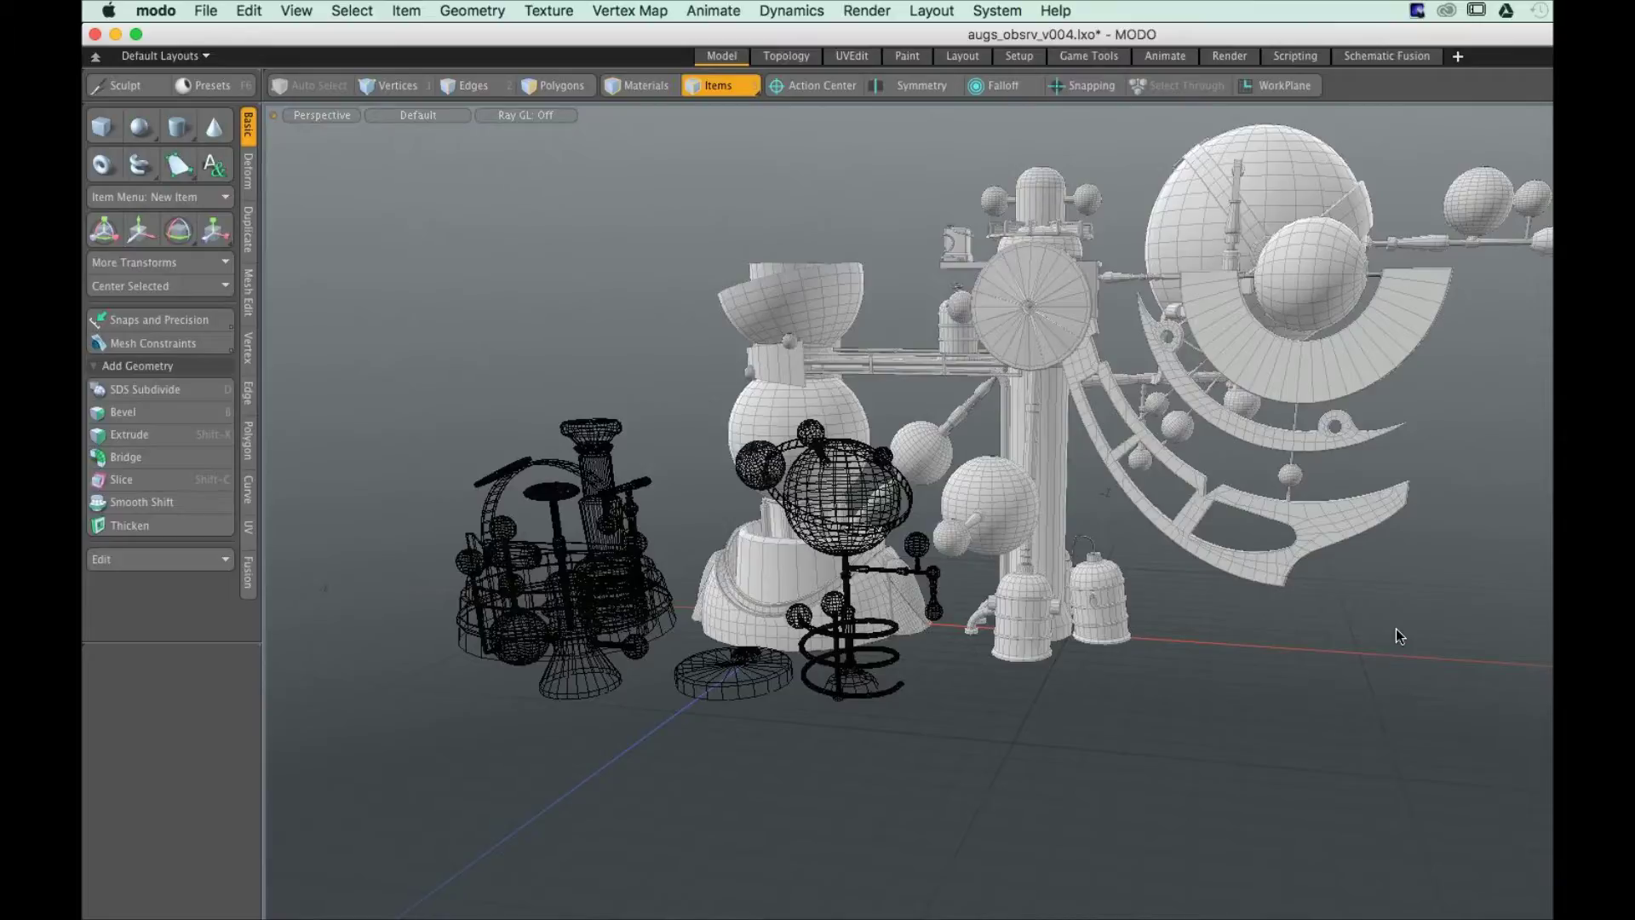
pyautogui.keyDown('alt'); pyautogui.moveTo(1395, 629); pyautogui.dragTo(1386, 562); pyautogui.keyUp('alt')
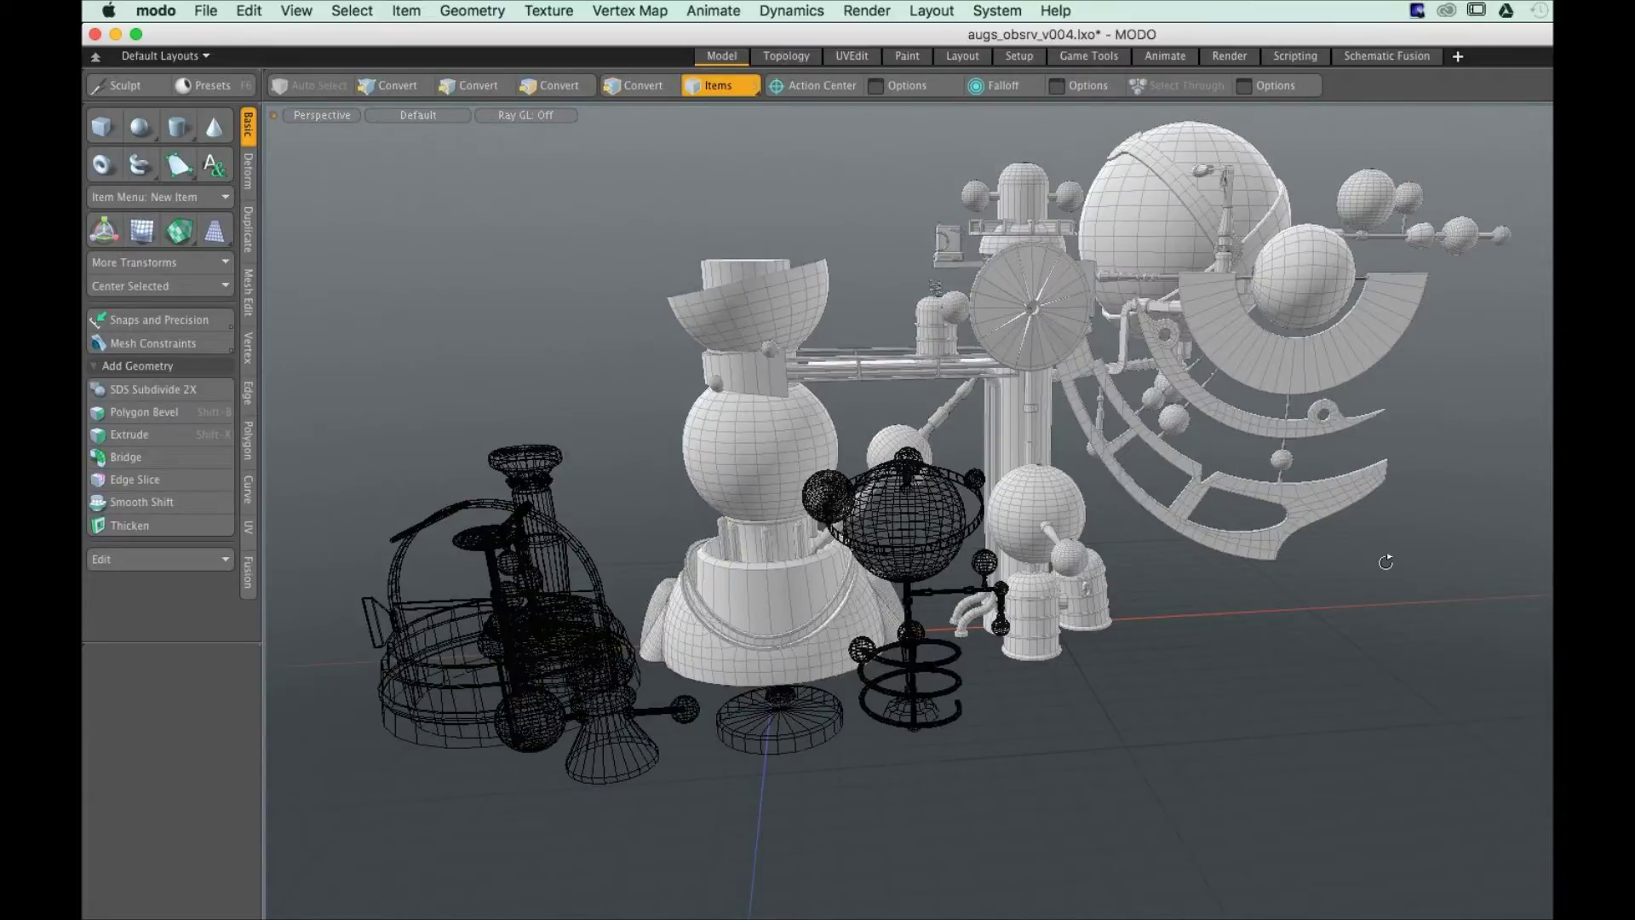
pyautogui.press('Home')
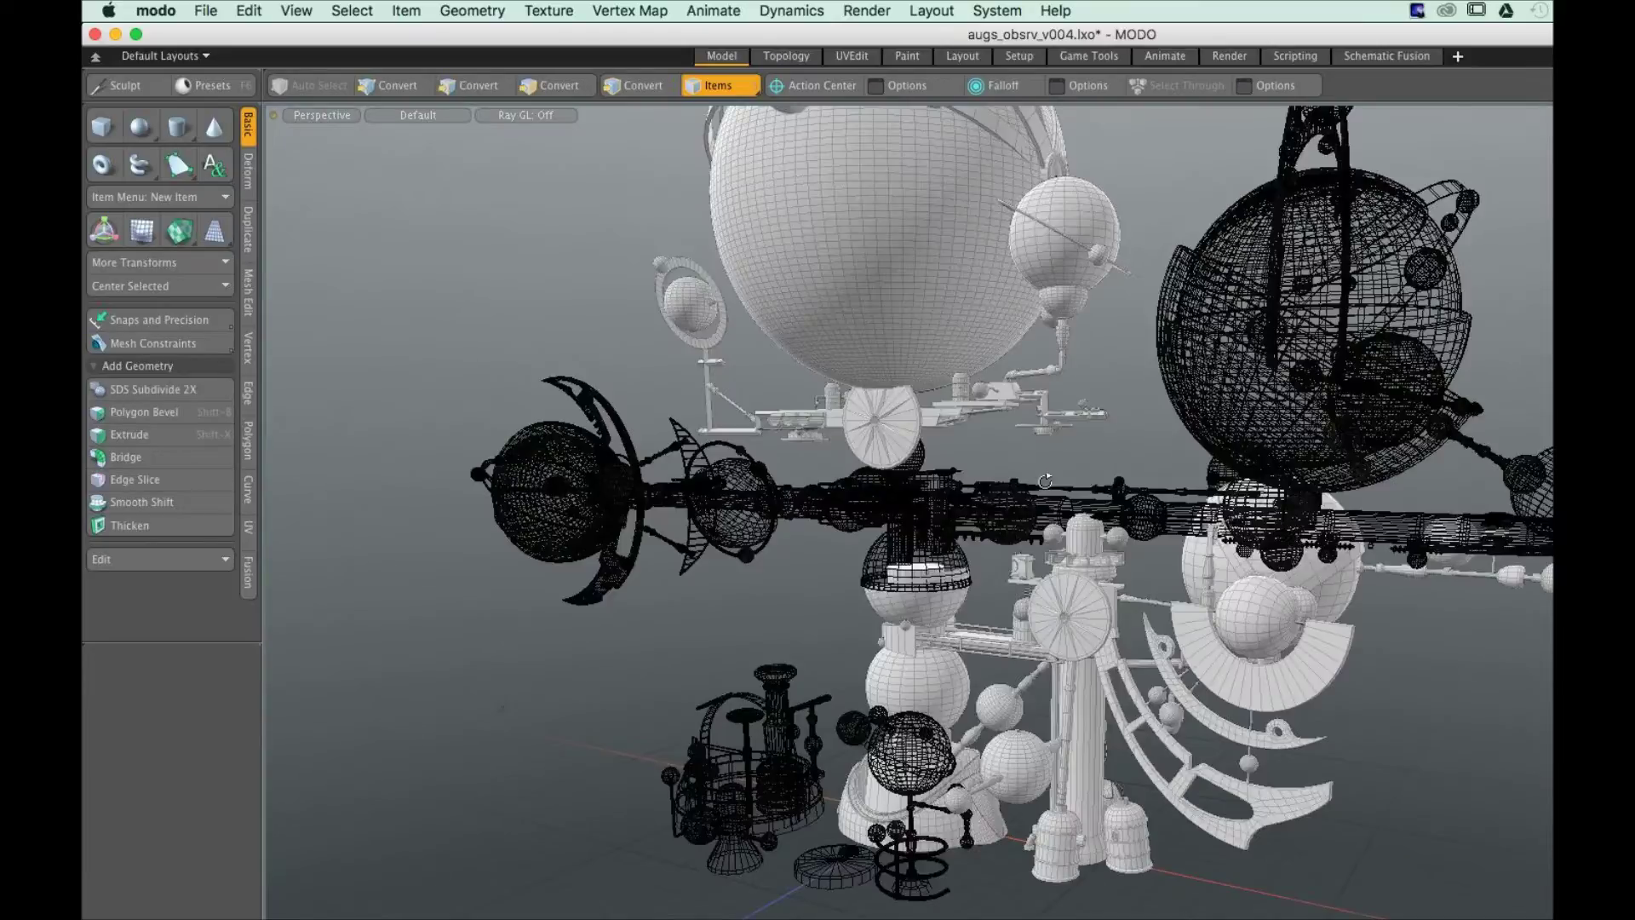
pyautogui.click(1045, 481)
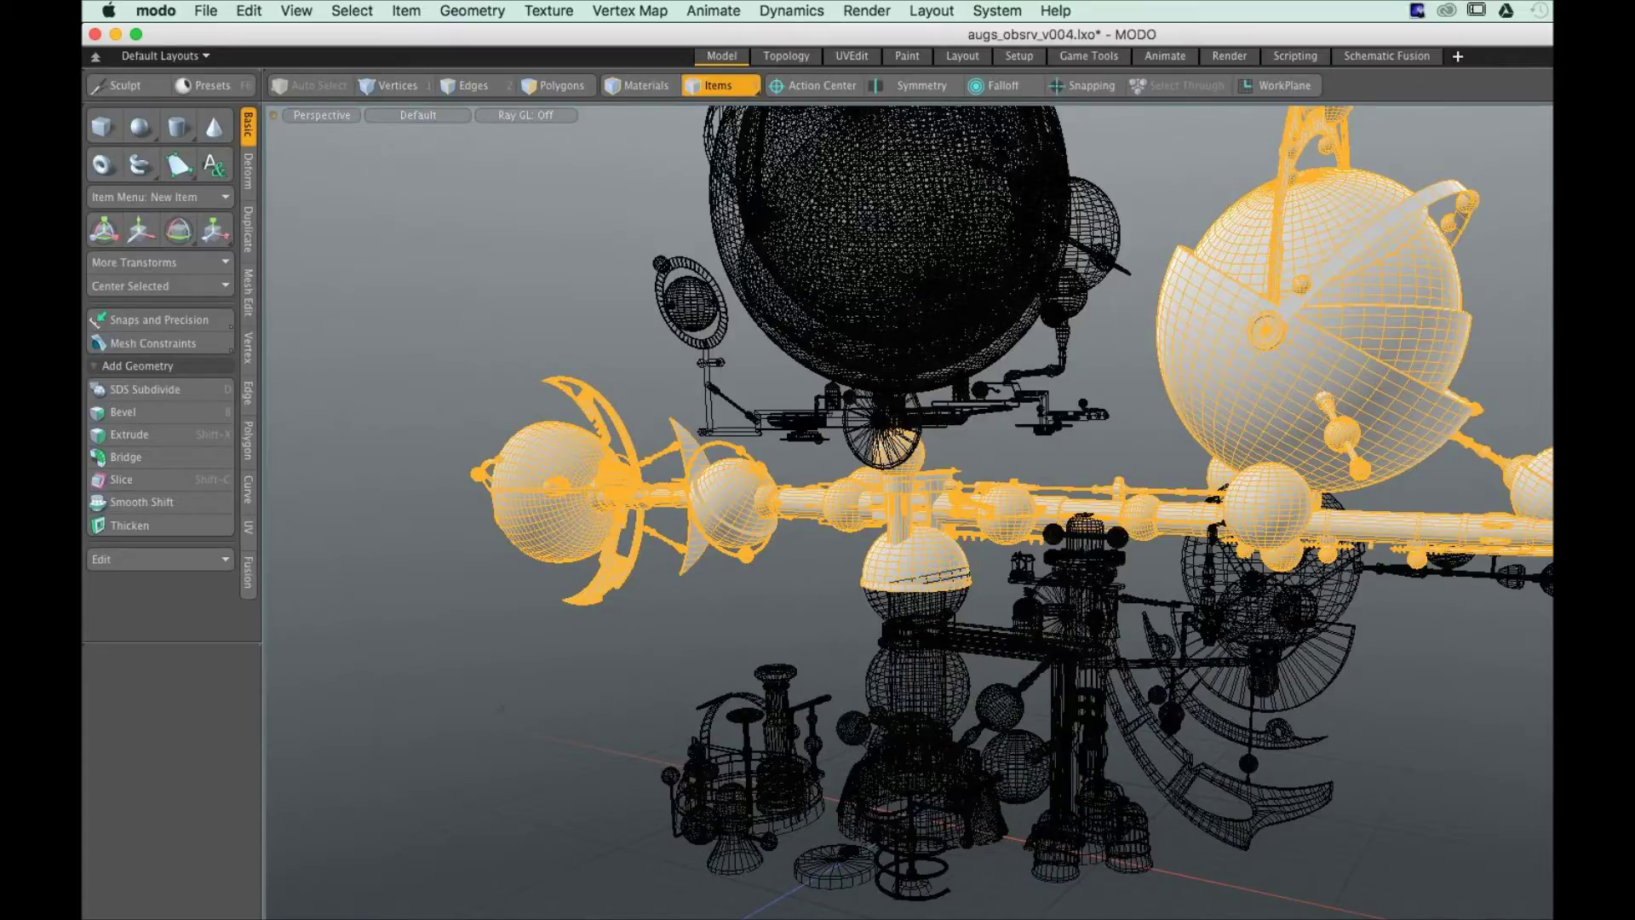
# Start closing the observatory scene and cancel the close without saving
pyautogui.press('super+w')
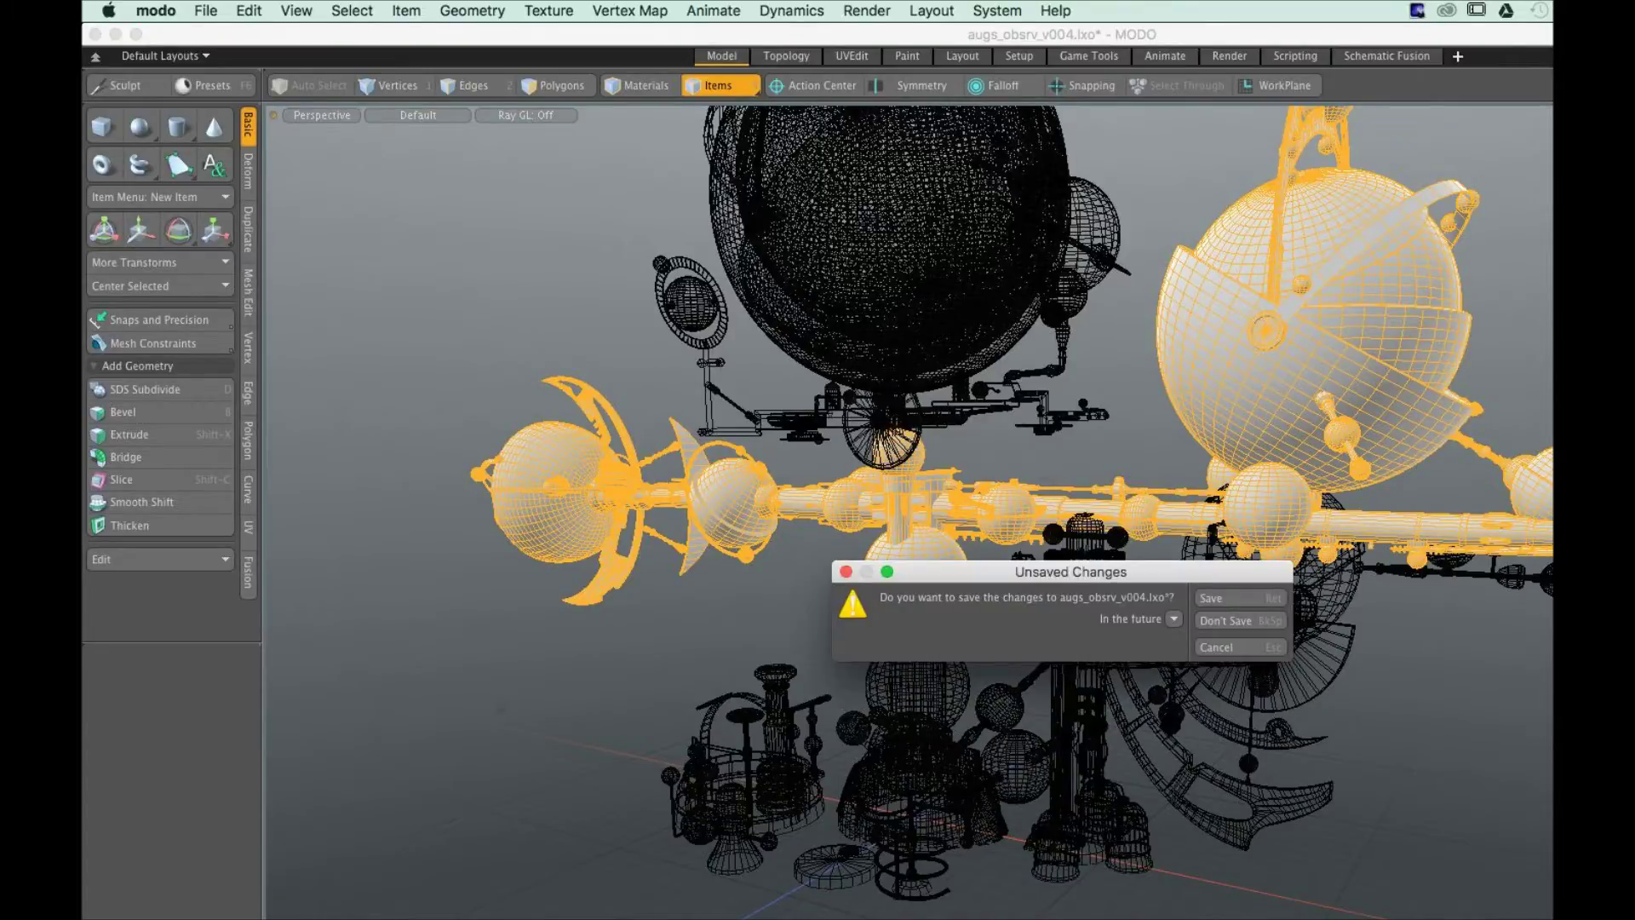
pyautogui.press('Escape')
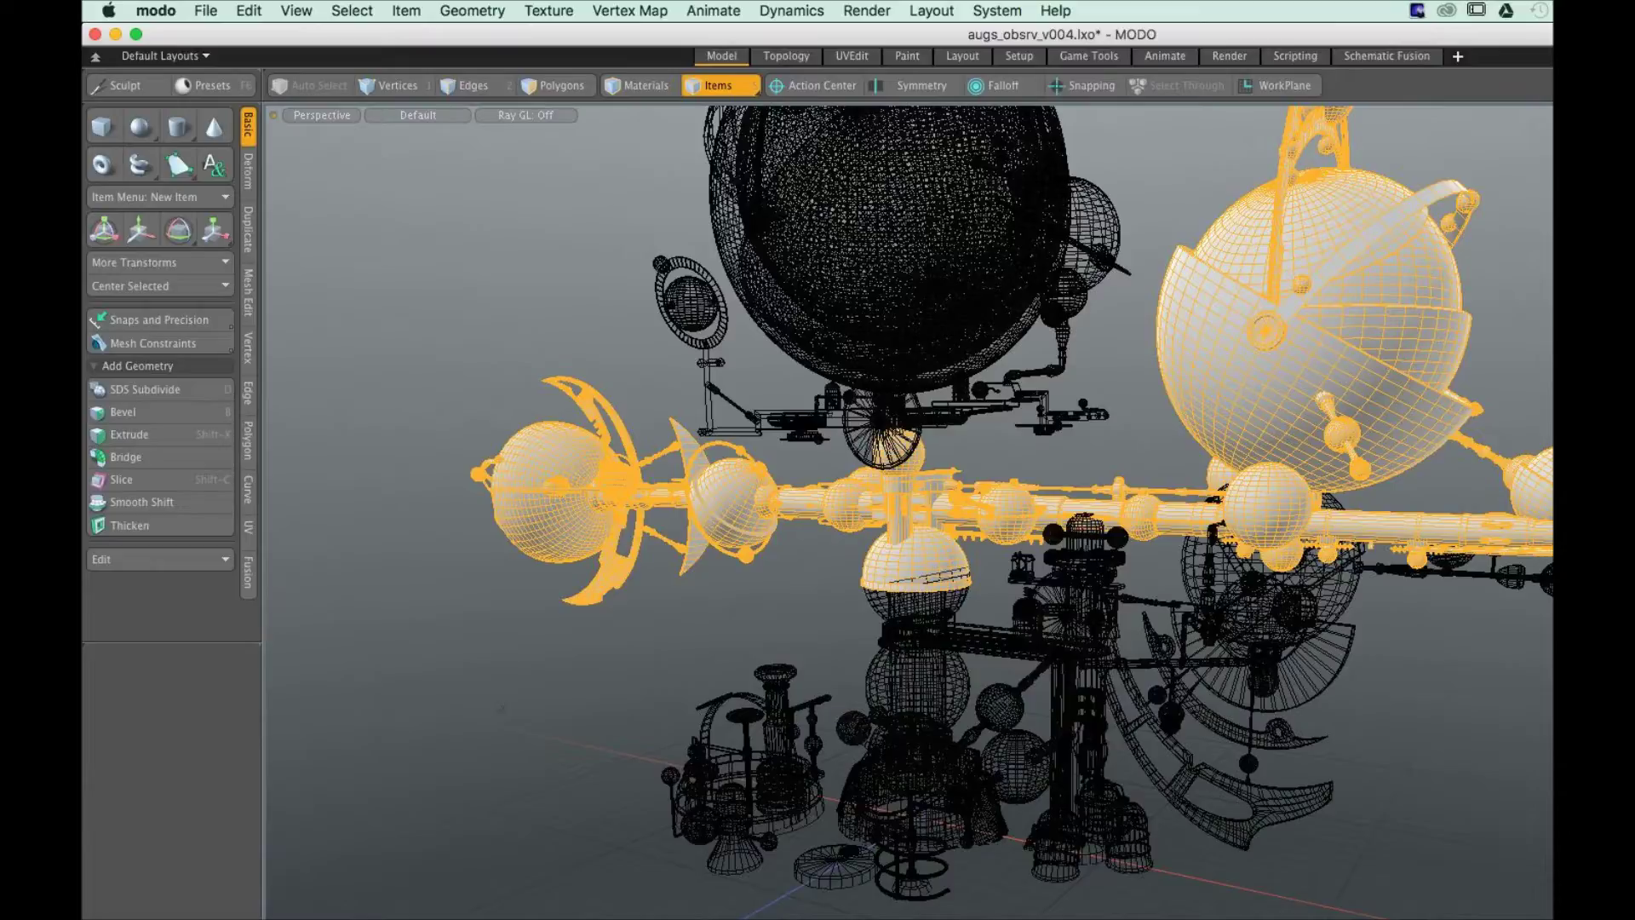
# Create a new empty scene, and switch to Finder to open the WEEK_02_PRIMITIVE_SHAPES folder
pyautogui.press('super+n')
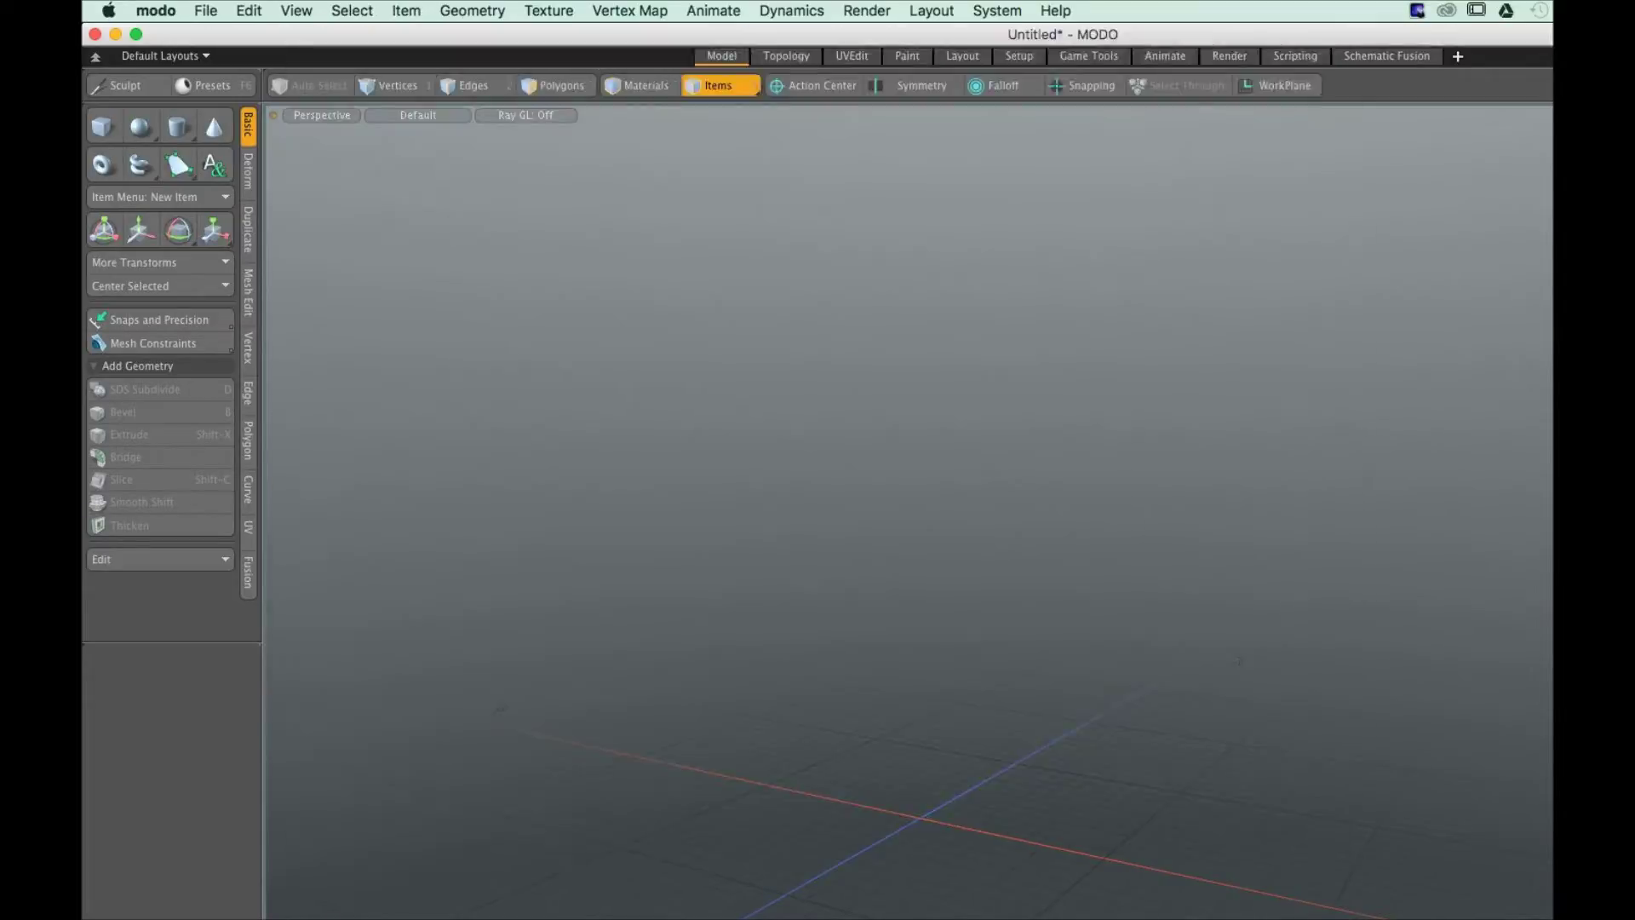
pyautogui.press('super+Tab')
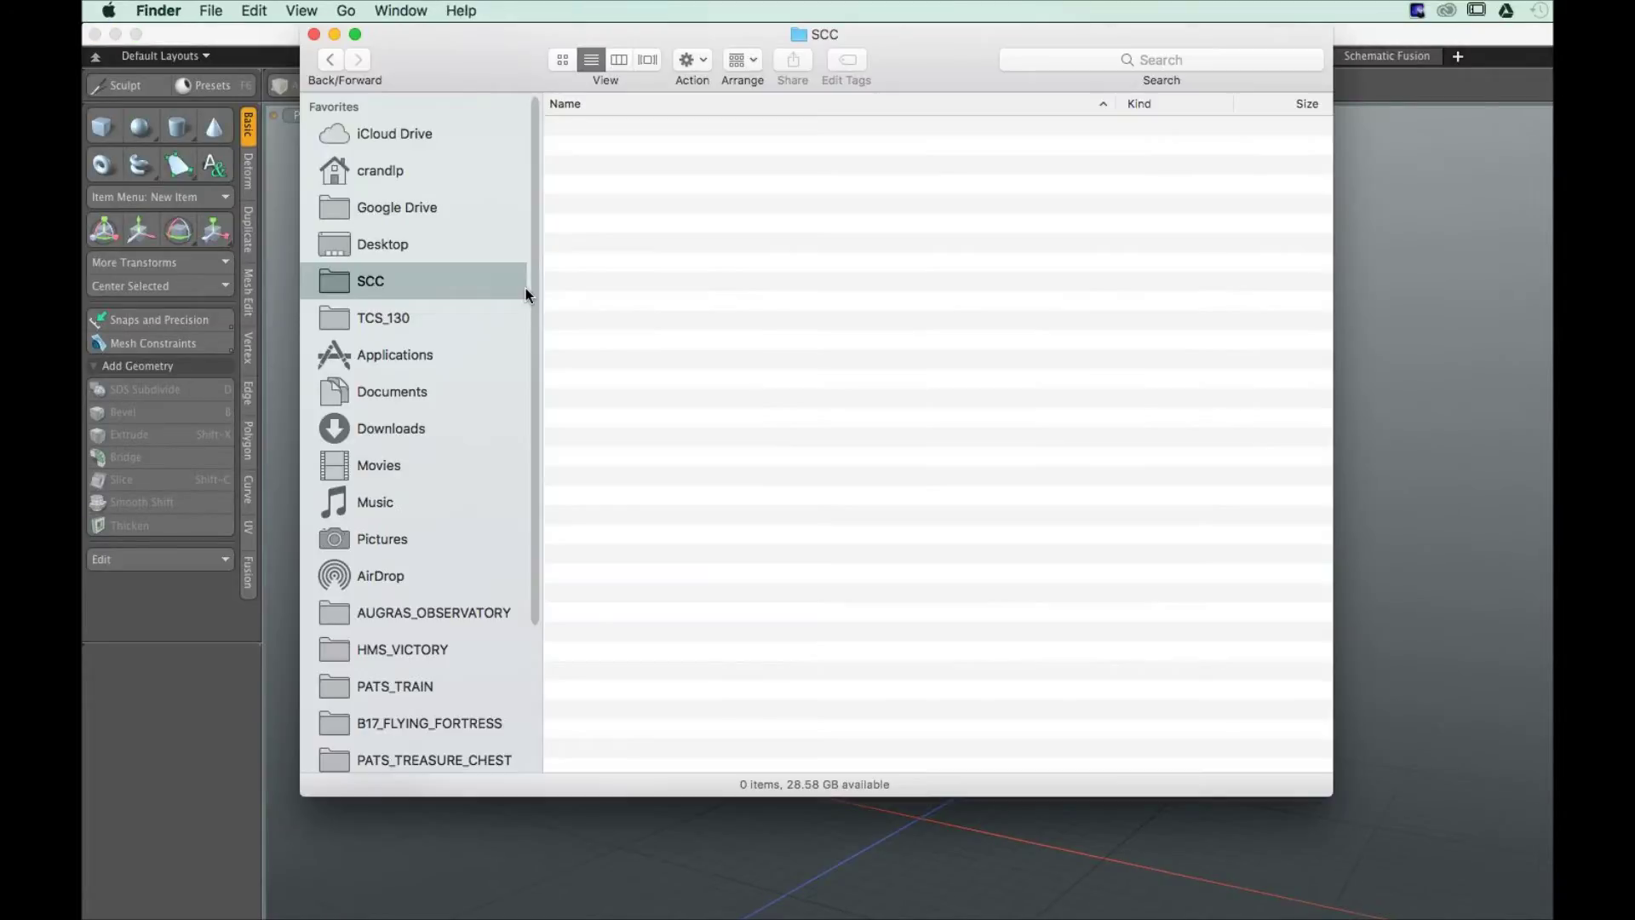
pyautogui.click(661, 264)
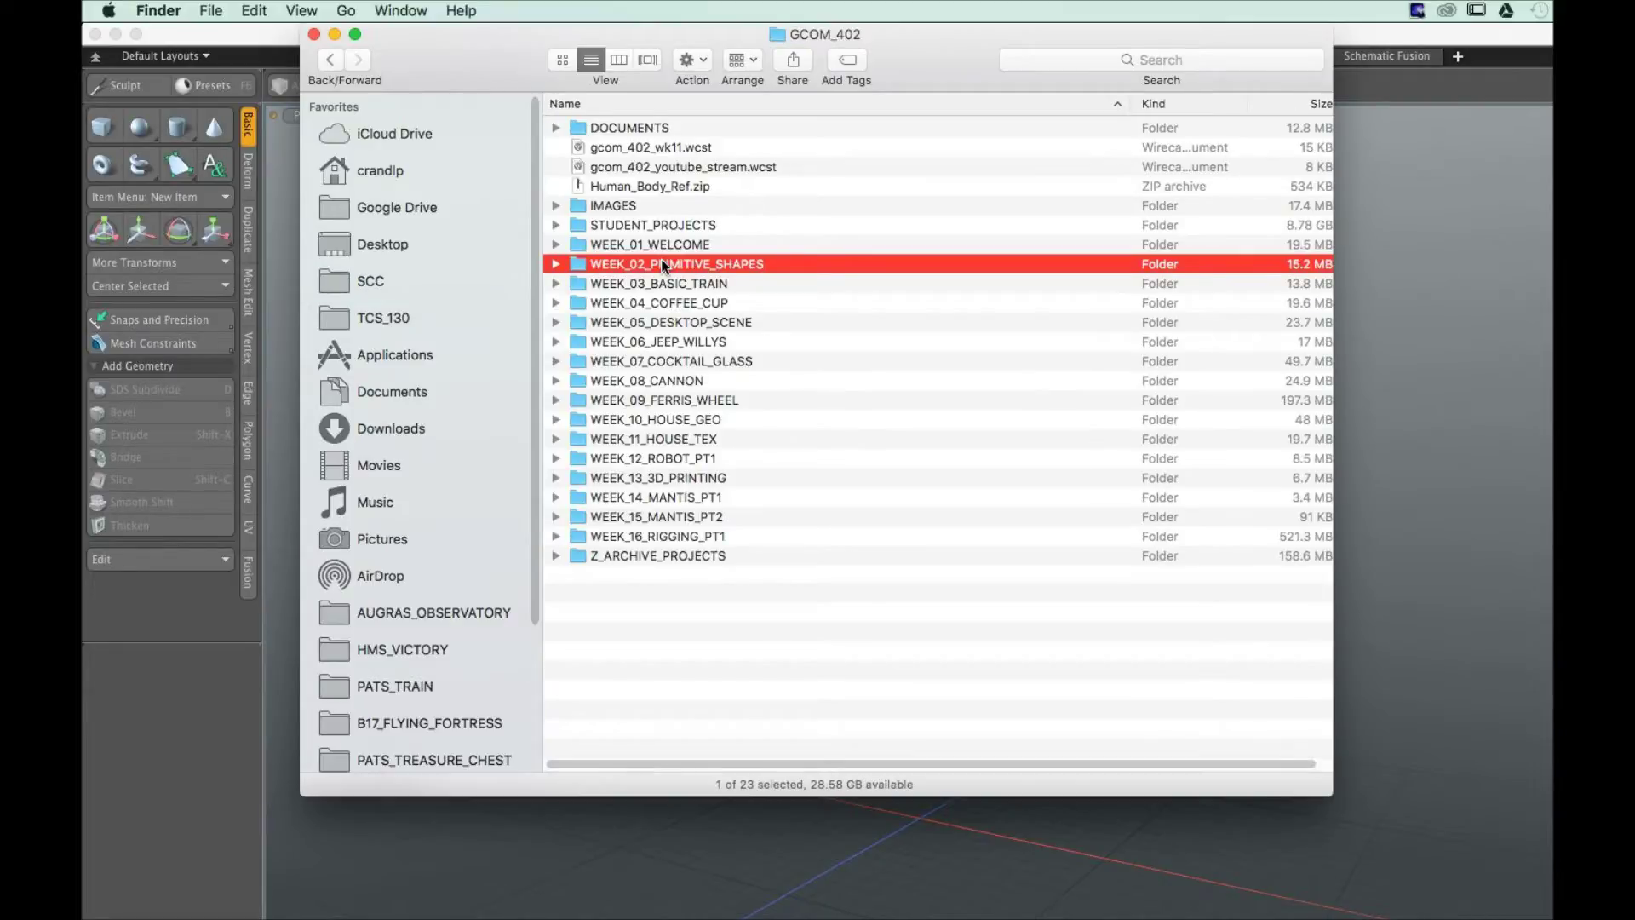
pyautogui.doubleClick(661, 263)
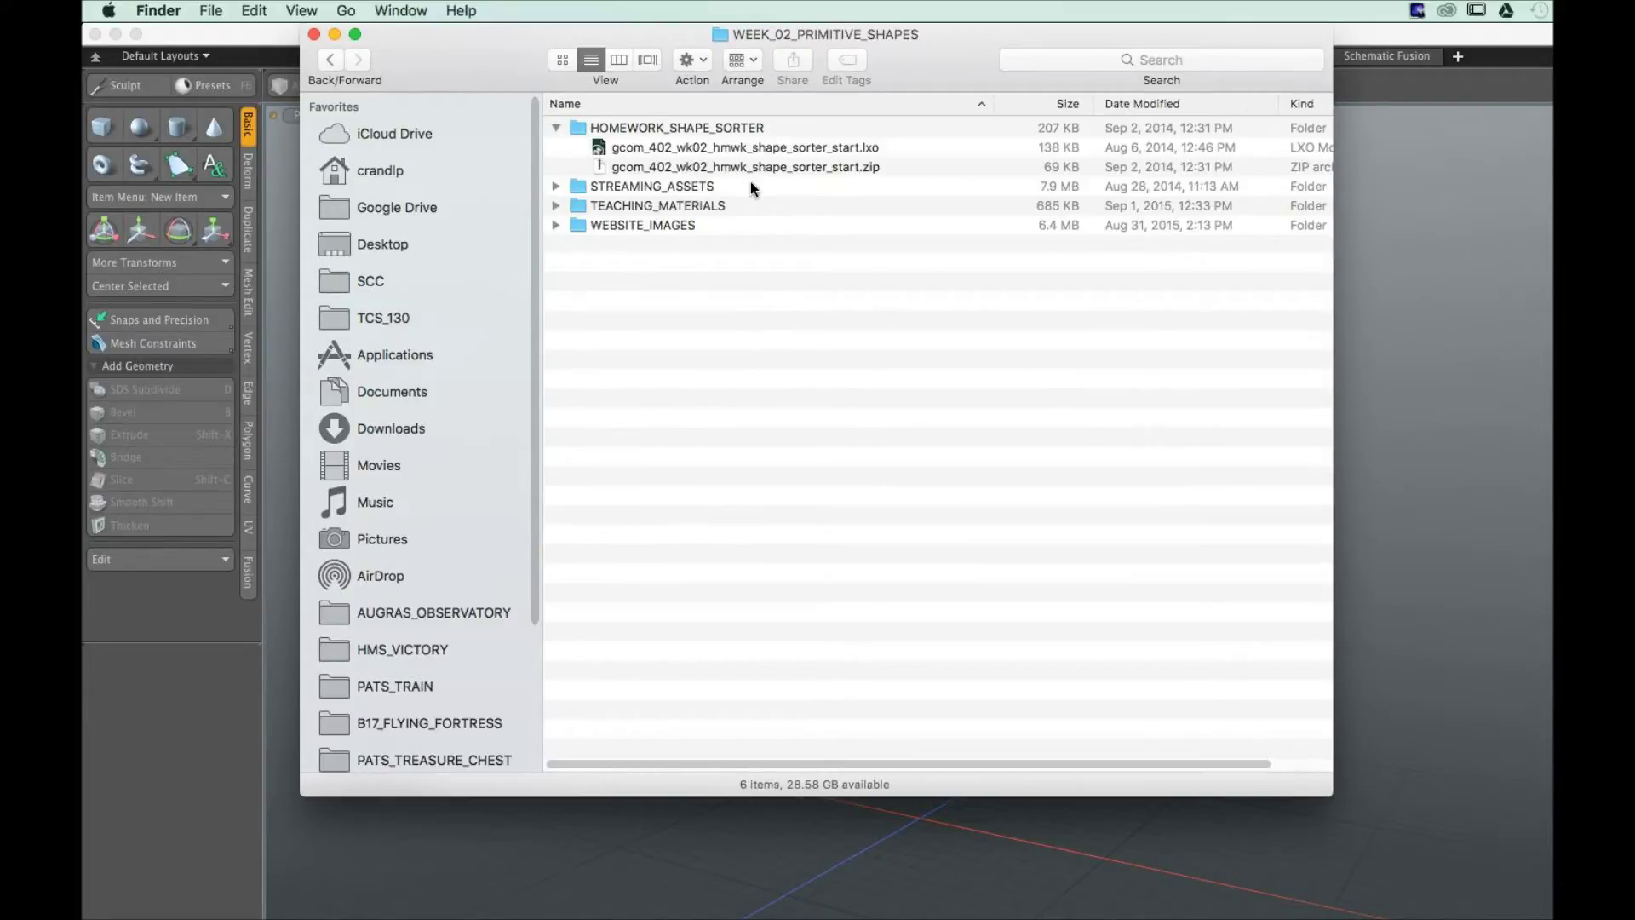
# Open 3d_axis_overview.lxo from the TEACHING_MATERIALS folder and fit its axis arrows in the viewport
pyautogui.click(551, 128)
pyautogui.click(555, 166)
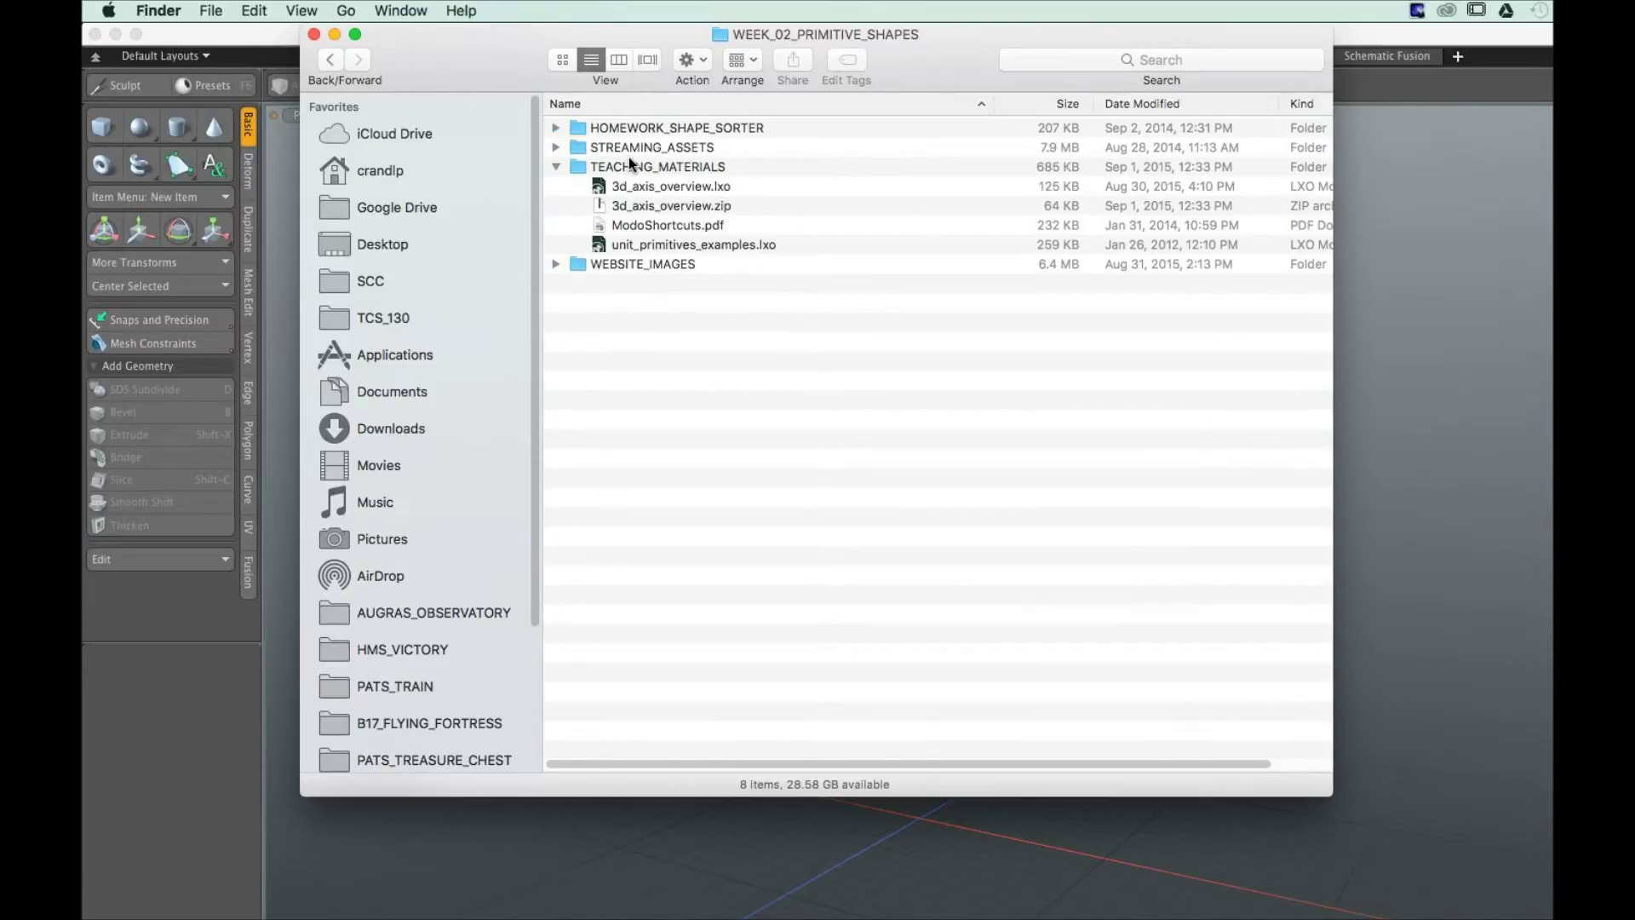
pyautogui.click(668, 191)
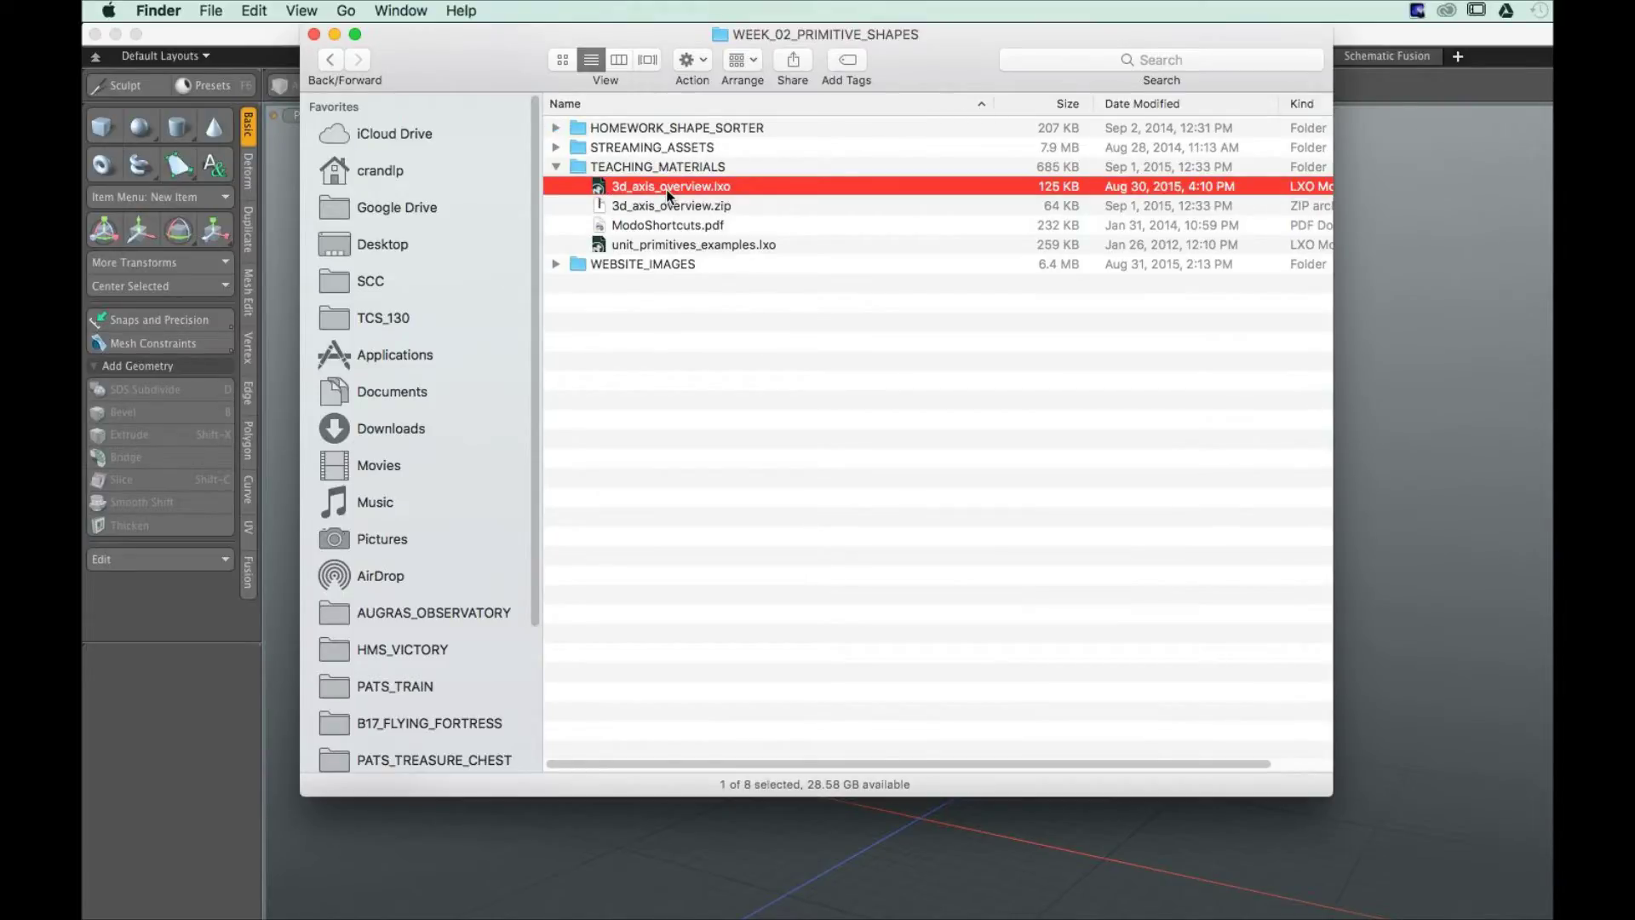
pyautogui.doubleClick(666, 189)
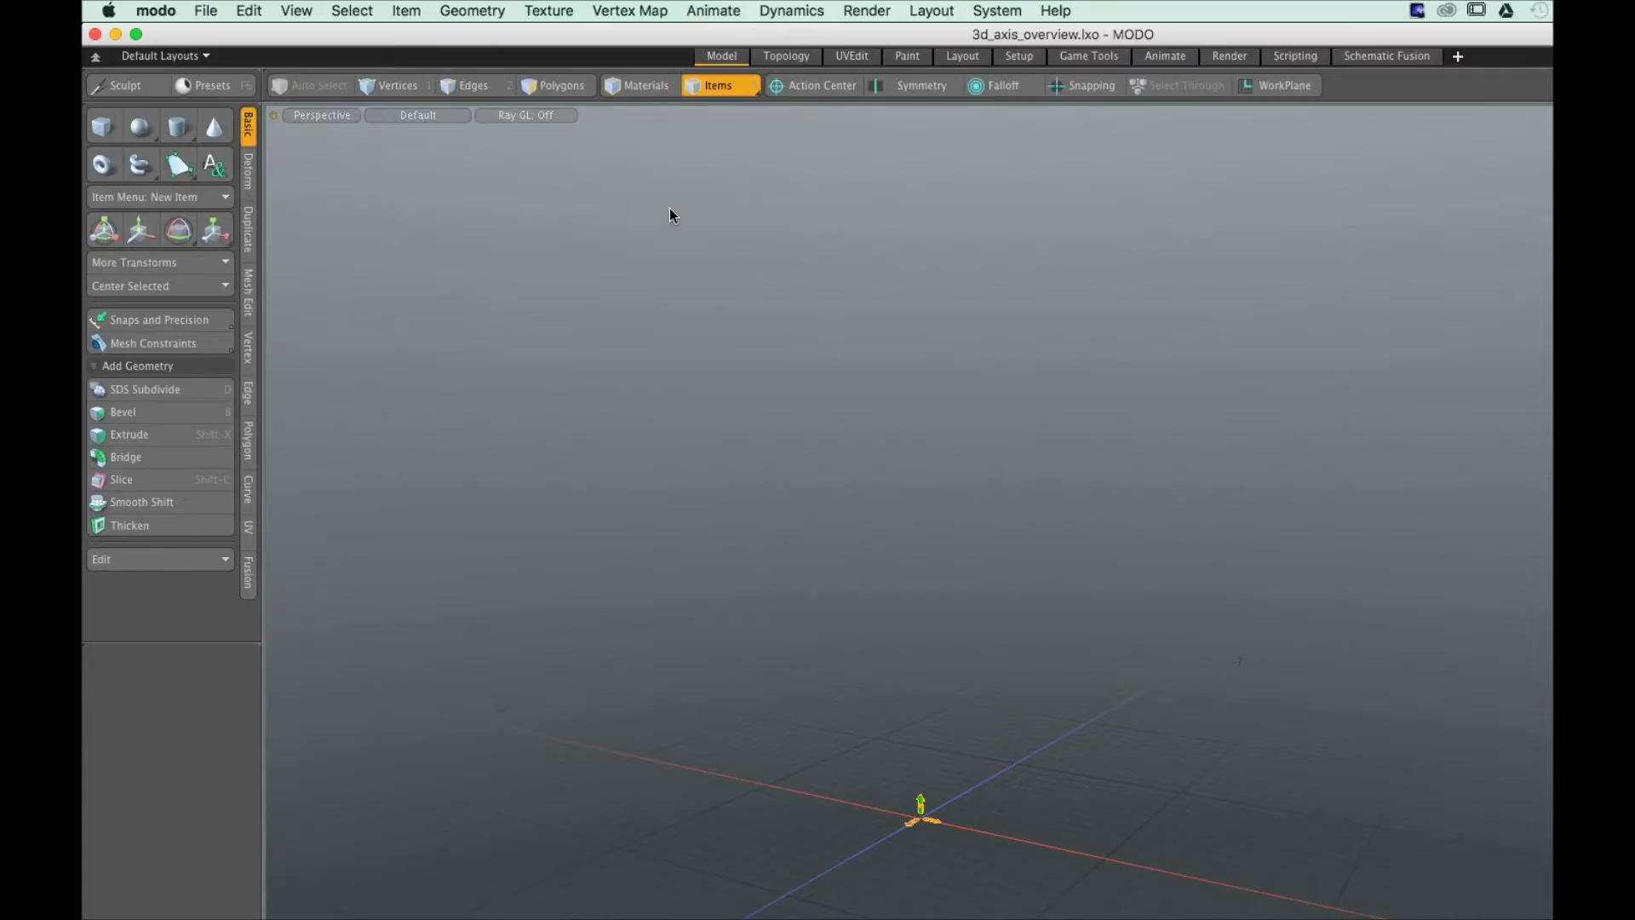
pyautogui.press('a')
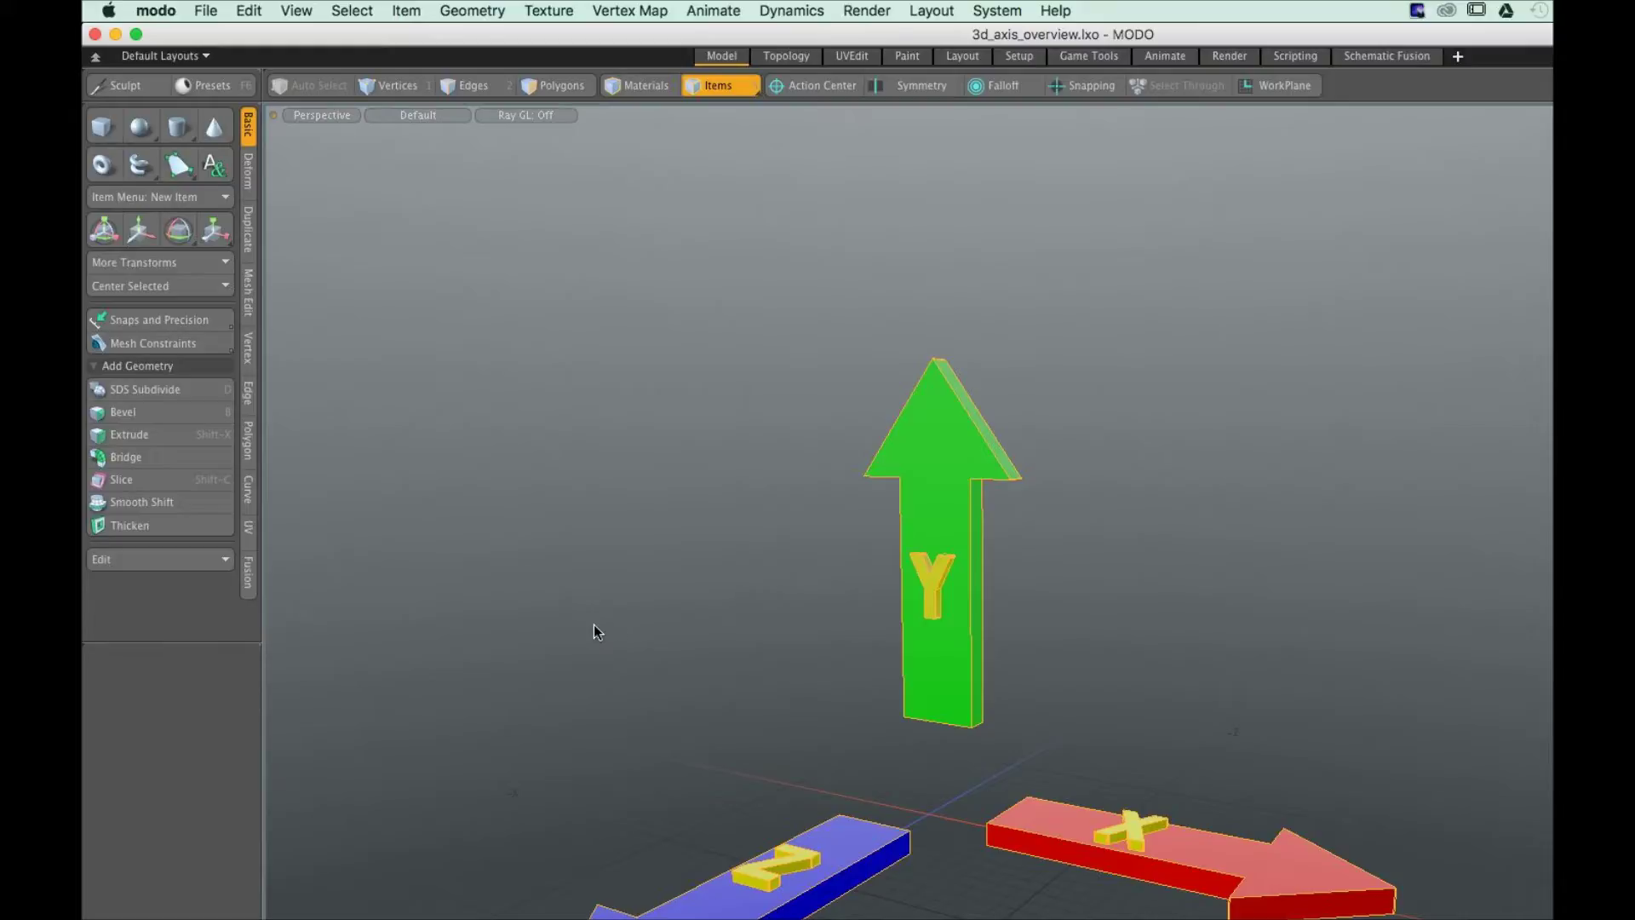
# Orbit, pan and zoom around the X, Y and Z axis arrows to examine how the perspective viewport navigates
pyautogui.keyDown('alt'); pyautogui.moveTo(595, 625); pyautogui.dragTo(791, 781); pyautogui.keyUp('alt')
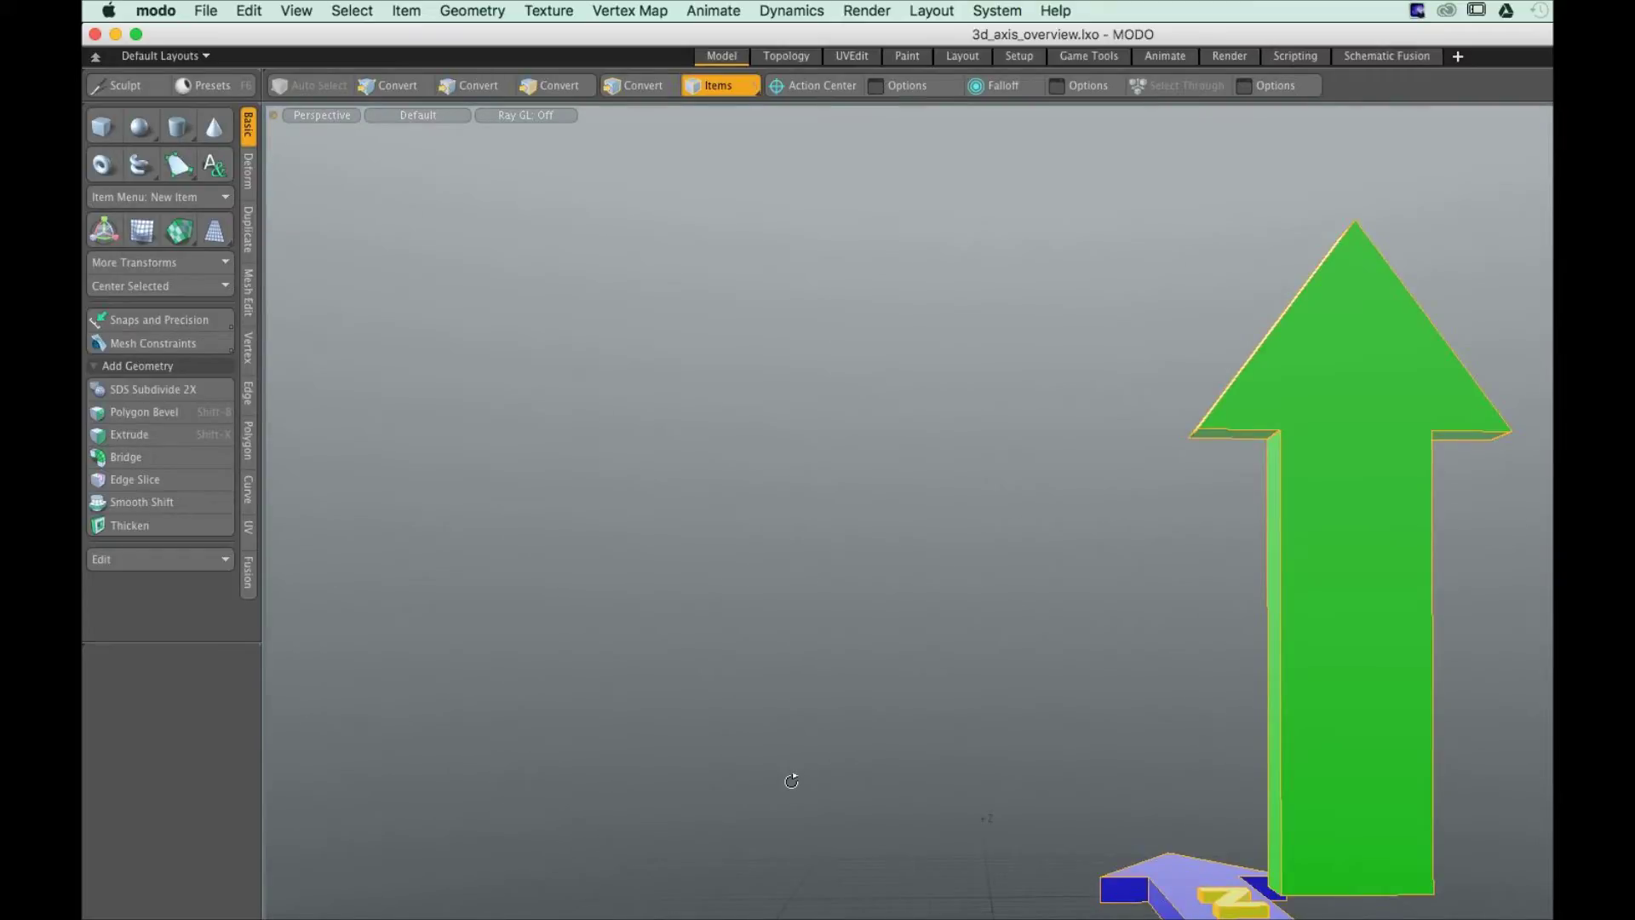
pyautogui.keyDown('alt'); pyautogui.moveTo(791, 780); pyautogui.dragTo(647, 860); pyautogui.keyUp('alt')
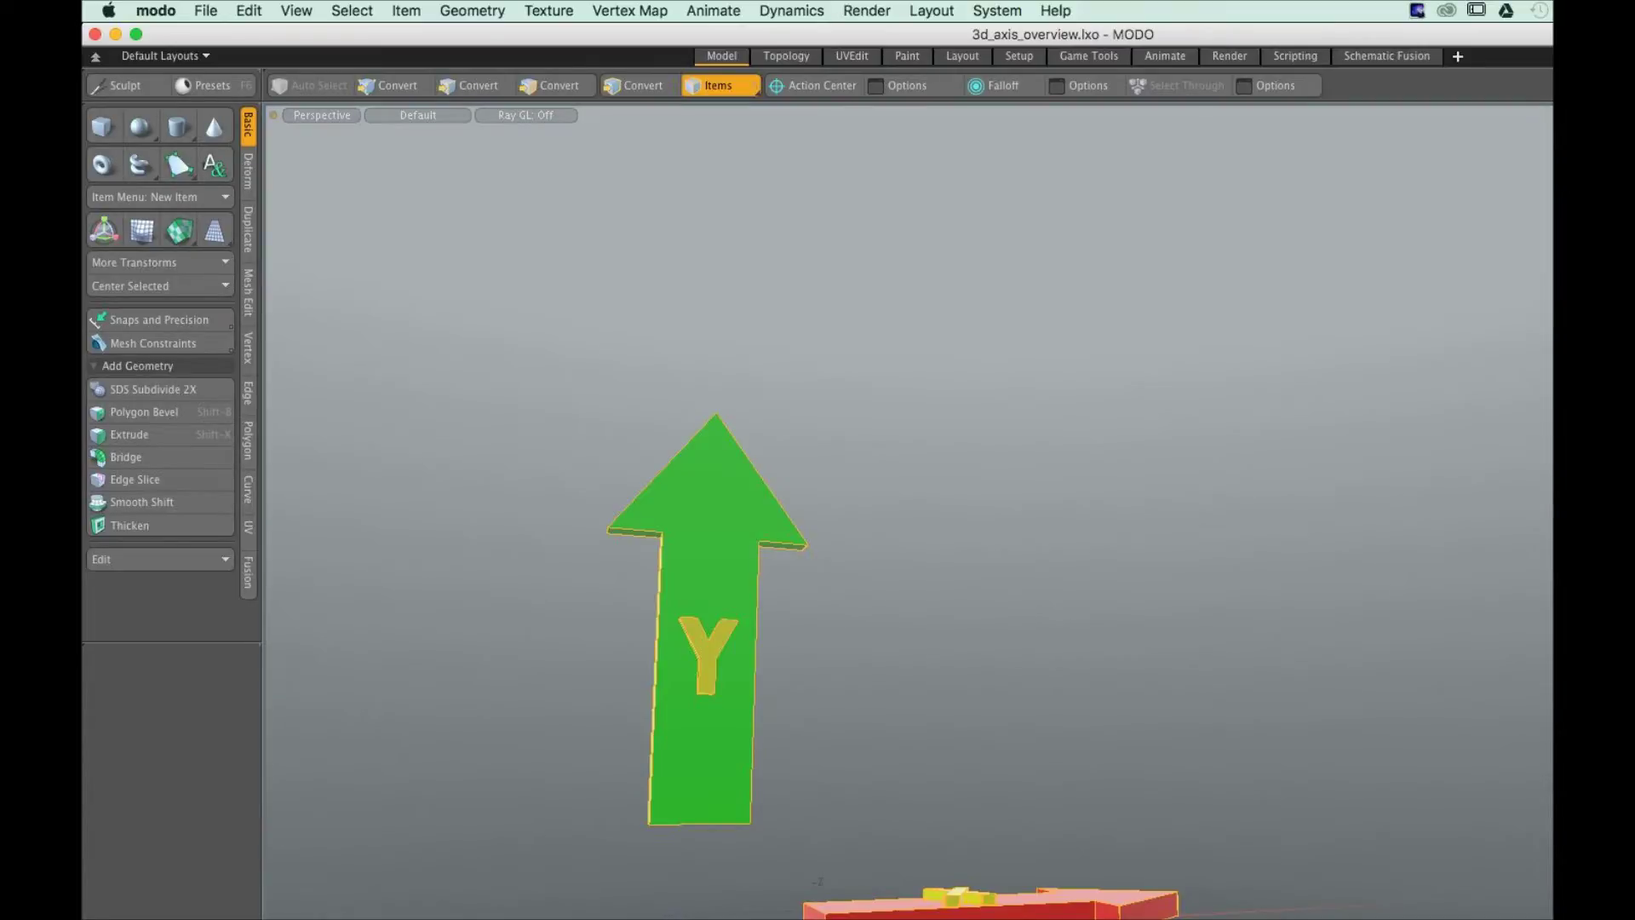
pyautogui.keyDown('alt'); pyautogui.moveTo(817, 881); pyautogui.dragTo(907, 819); pyautogui.keyUp('alt')
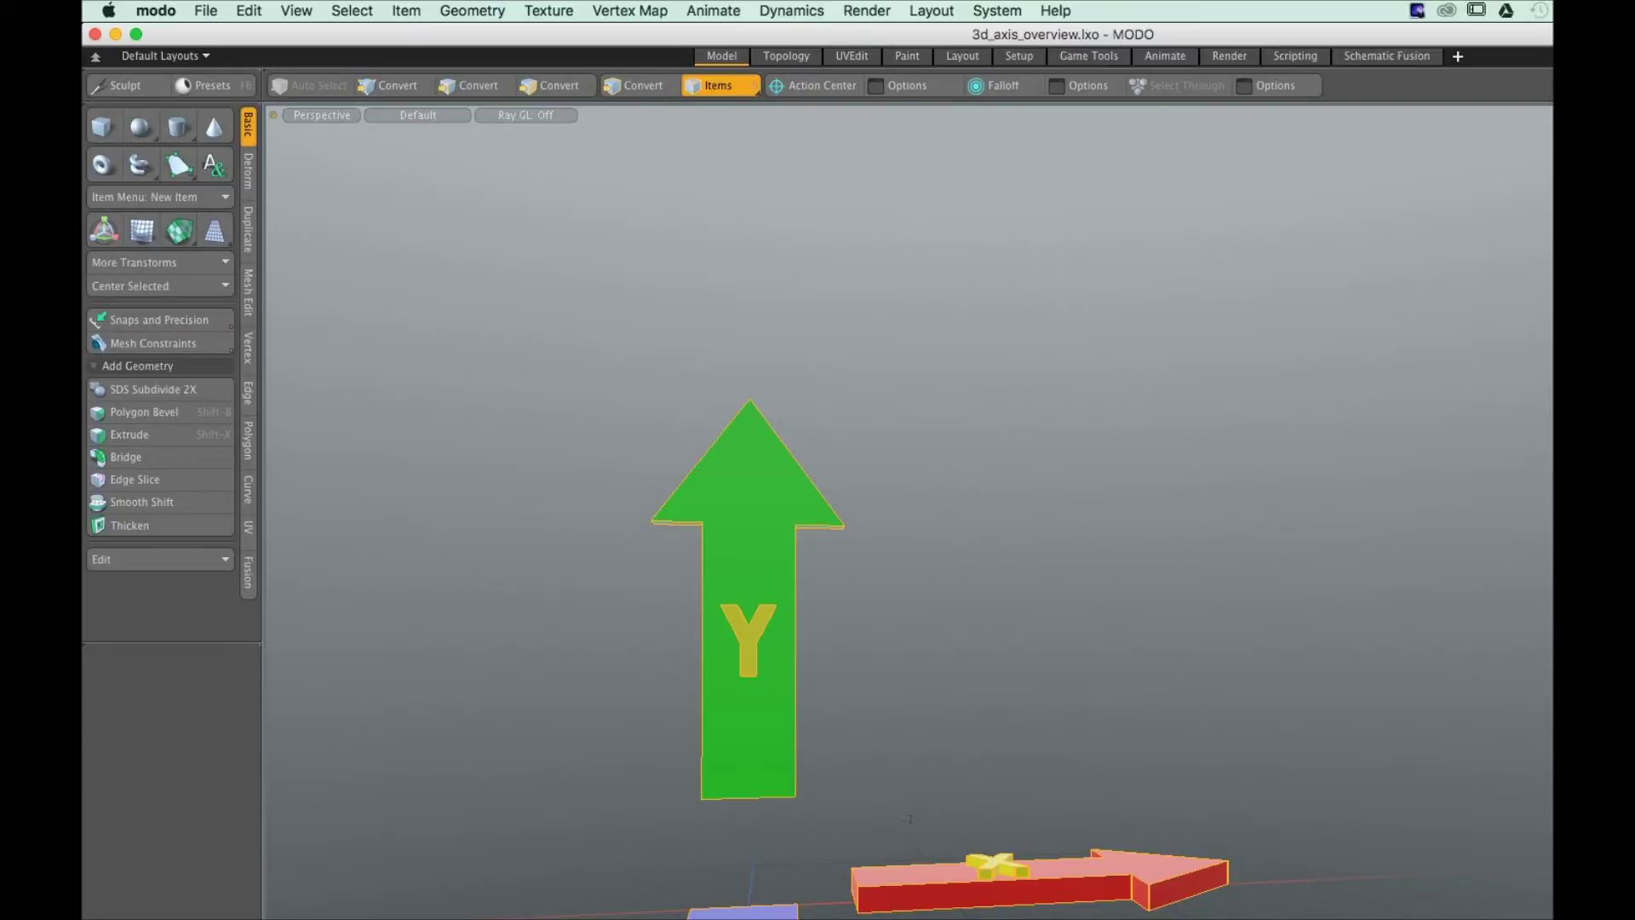
pyautogui.keyDown('alt'); pyautogui.moveTo(907, 820); pyautogui.dragTo(933, 820); pyautogui.keyUp('alt')
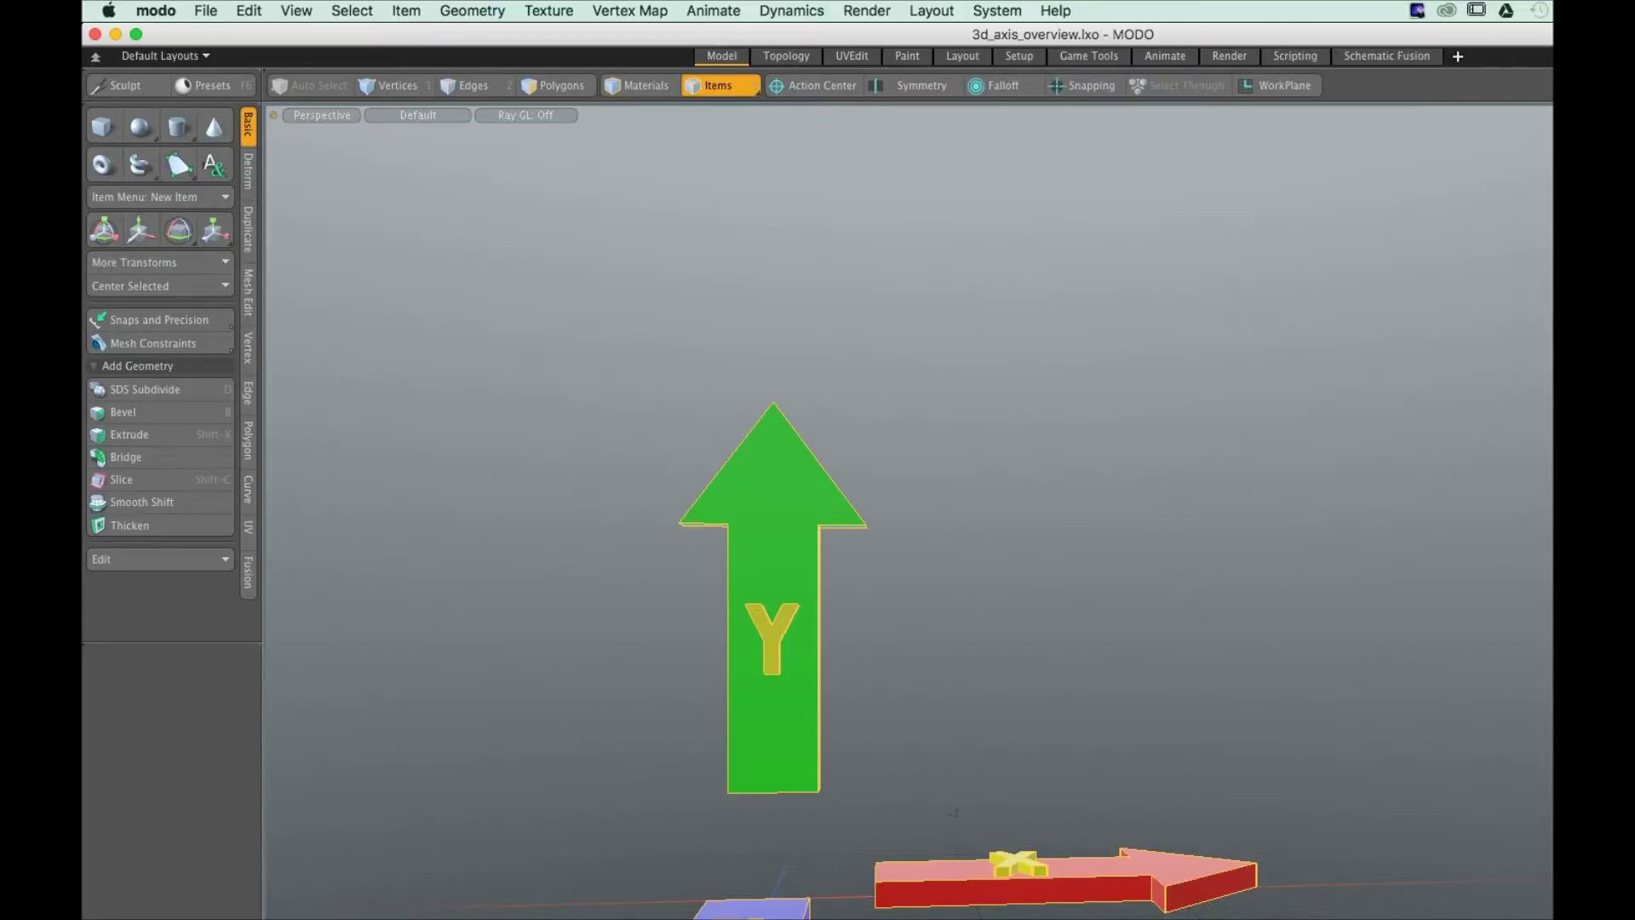
pyautogui.press('ctrl')
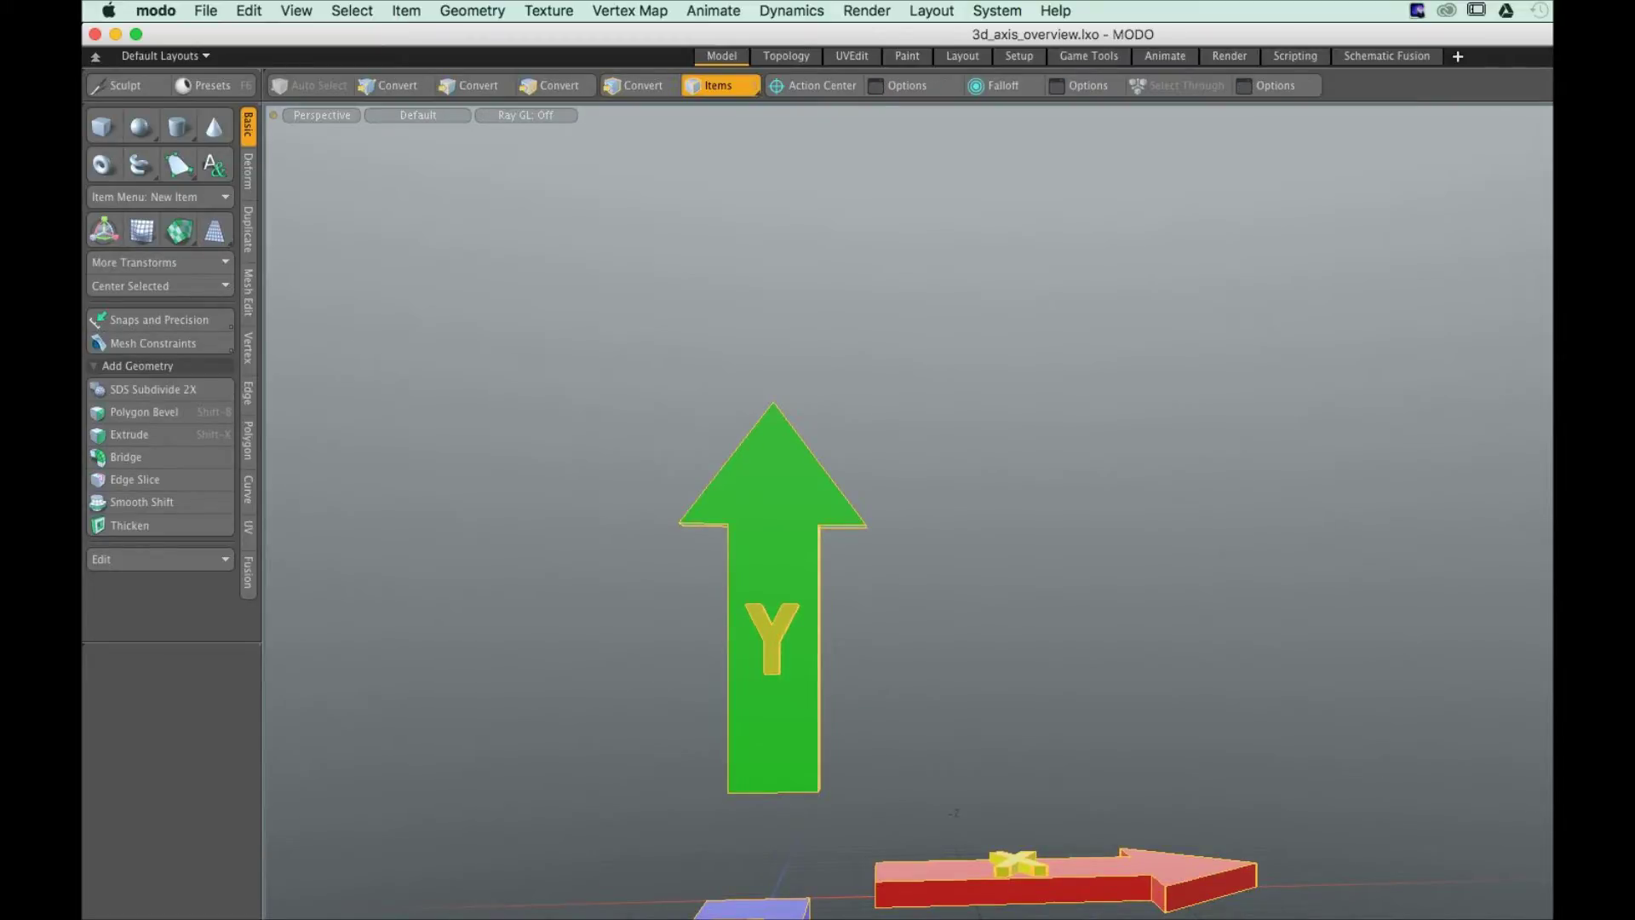
pyautogui.keyDown('alt'); pyautogui.keyDown('shift'); pyautogui.moveTo(783, 796); pyautogui.dragTo(1175, 800); pyautogui.keyUp('shift'); pyautogui.keyUp('alt')
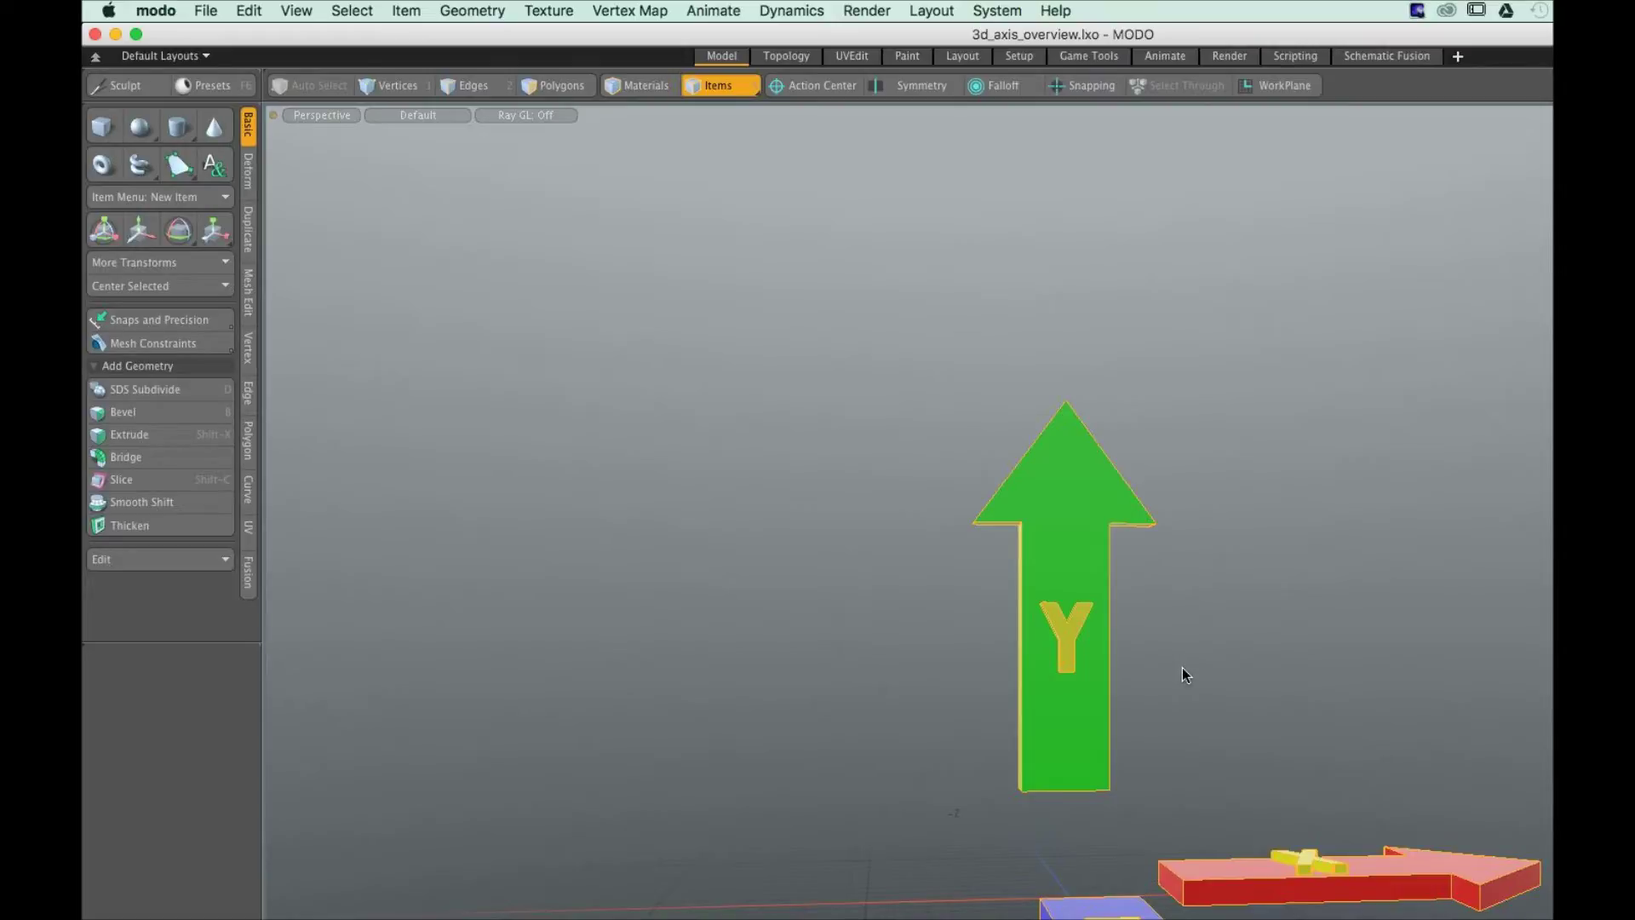
pyautogui.keyDown('ctrl'); pyautogui.keyDown('alt'); pyautogui.moveTo(1182, 667); pyautogui.dragTo(1017, 919); pyautogui.keyUp('alt'); pyautogui.keyUp('ctrl')
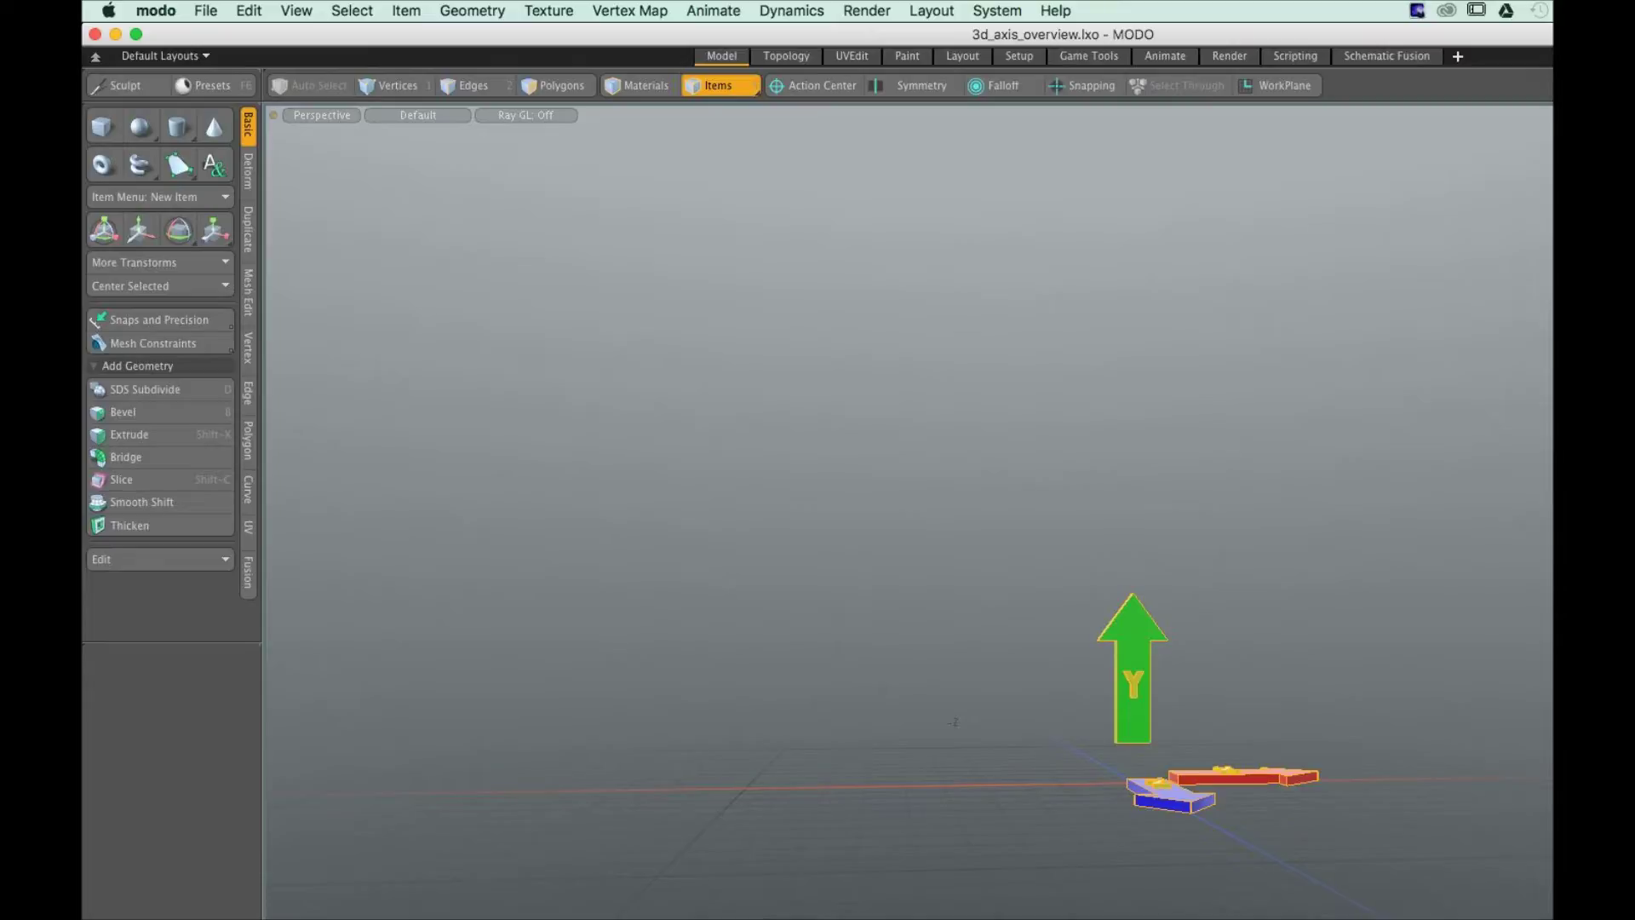
pyautogui.keyDown('alt'); pyautogui.moveTo(954, 721); pyautogui.dragTo(1138, 664); pyautogui.keyUp('alt')
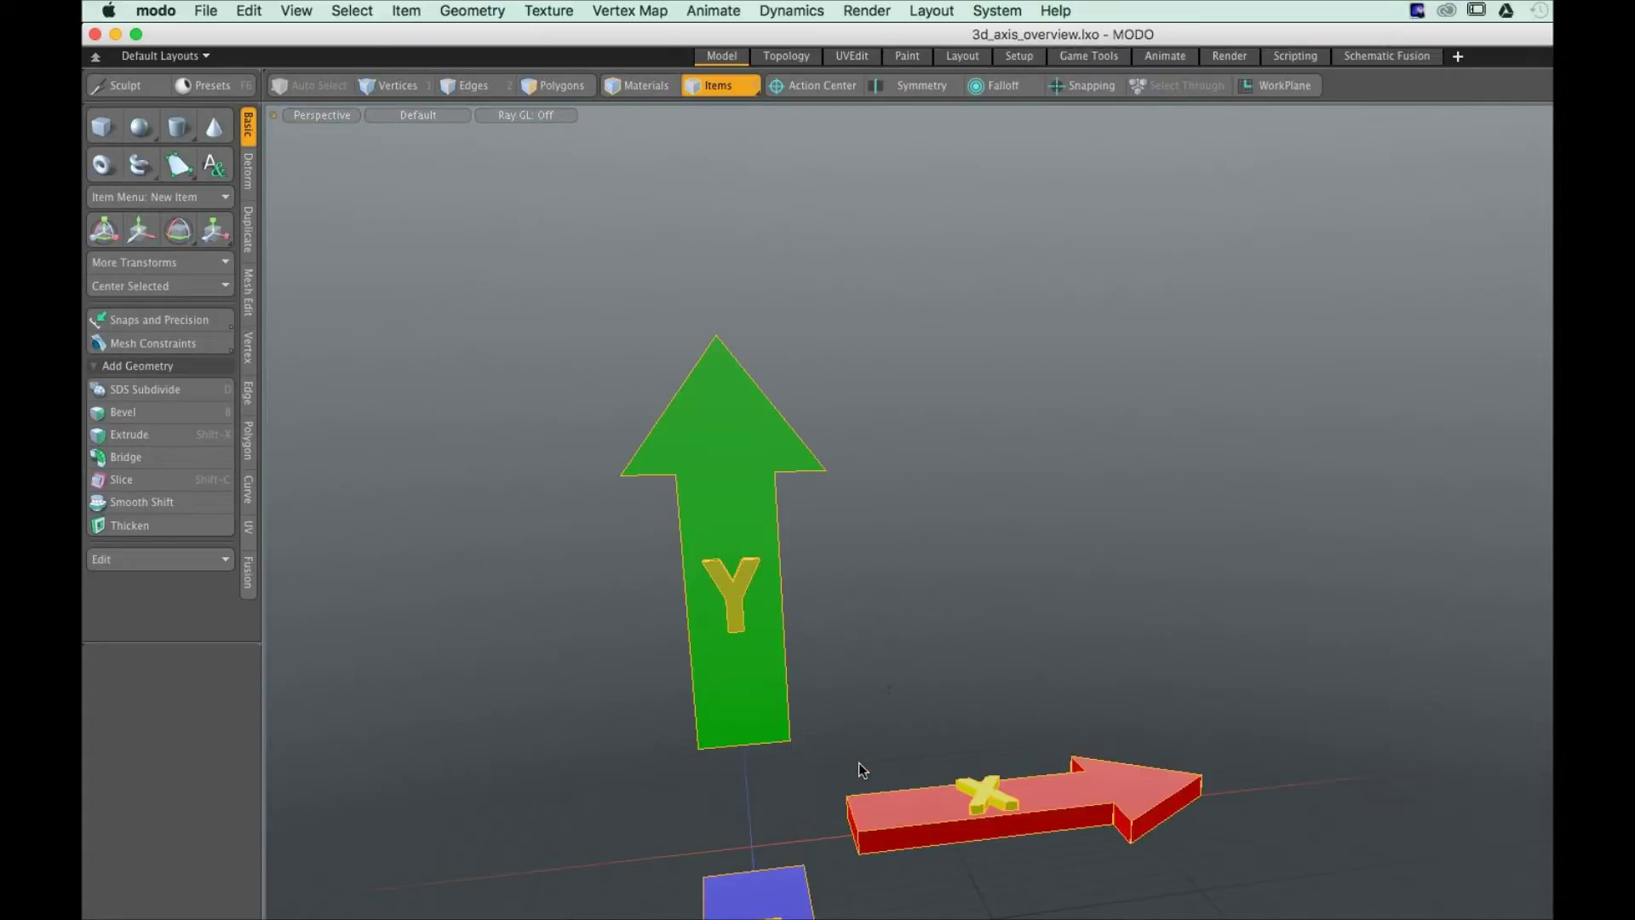
# Examine the directions of the three axis arrows from above, below and opposite sides of the grid
pyautogui.keyDown('alt'); pyautogui.moveTo(858, 763); pyautogui.dragTo(984, 366); pyautogui.keyUp('alt')
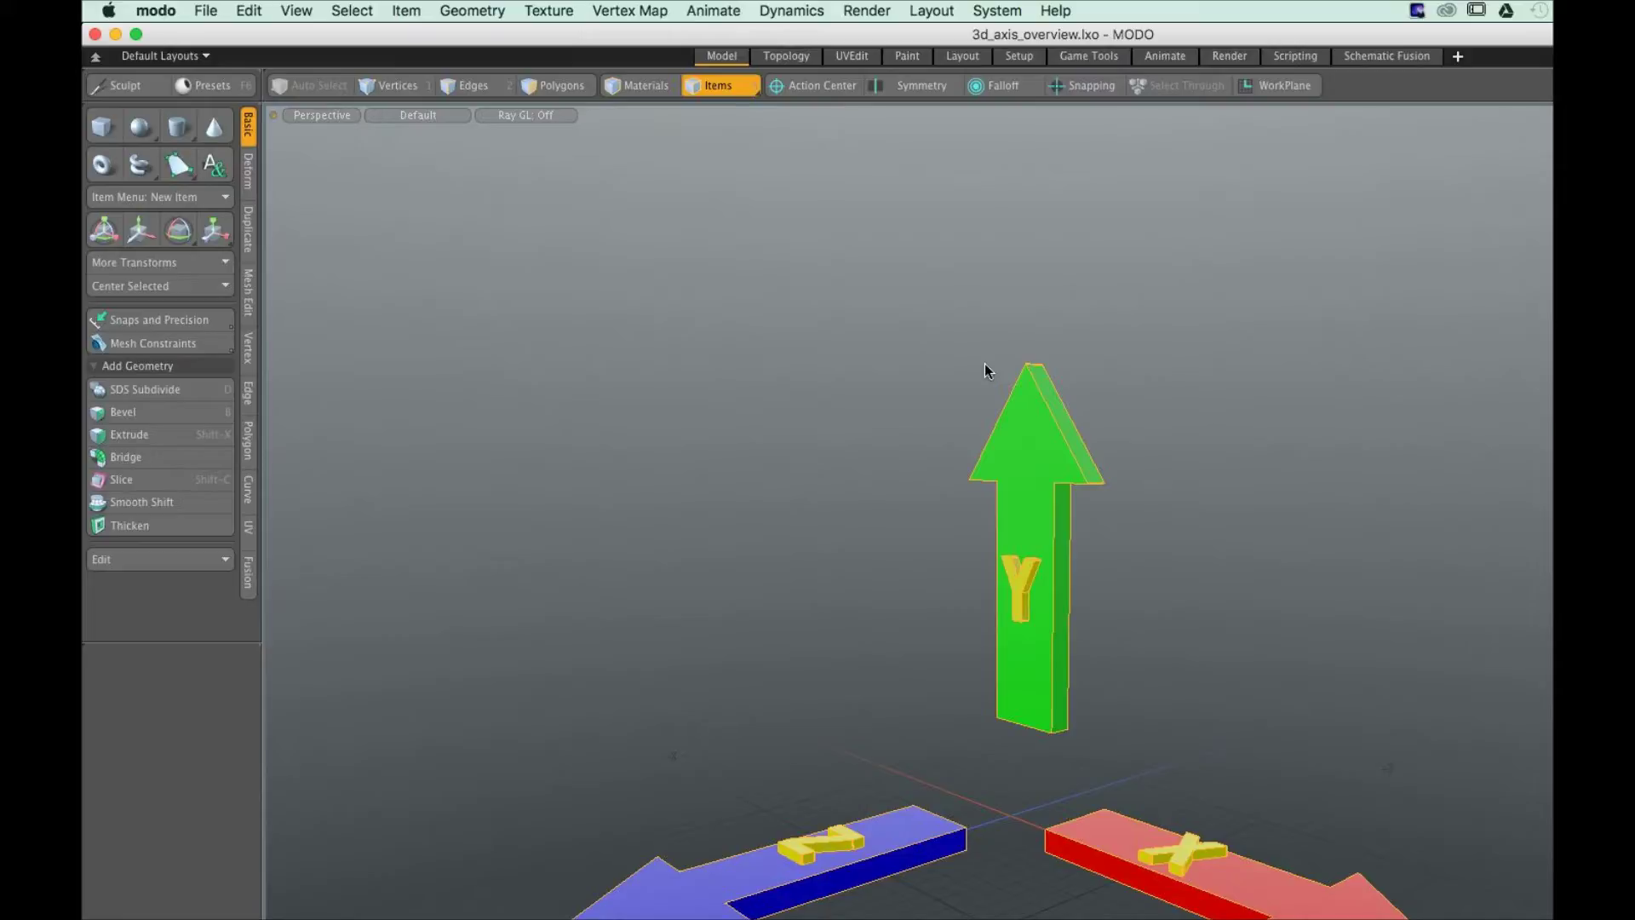
pyautogui.keyDown('alt'); pyautogui.moveTo(985, 362); pyautogui.dragTo(1299, 677); pyautogui.keyUp('alt')
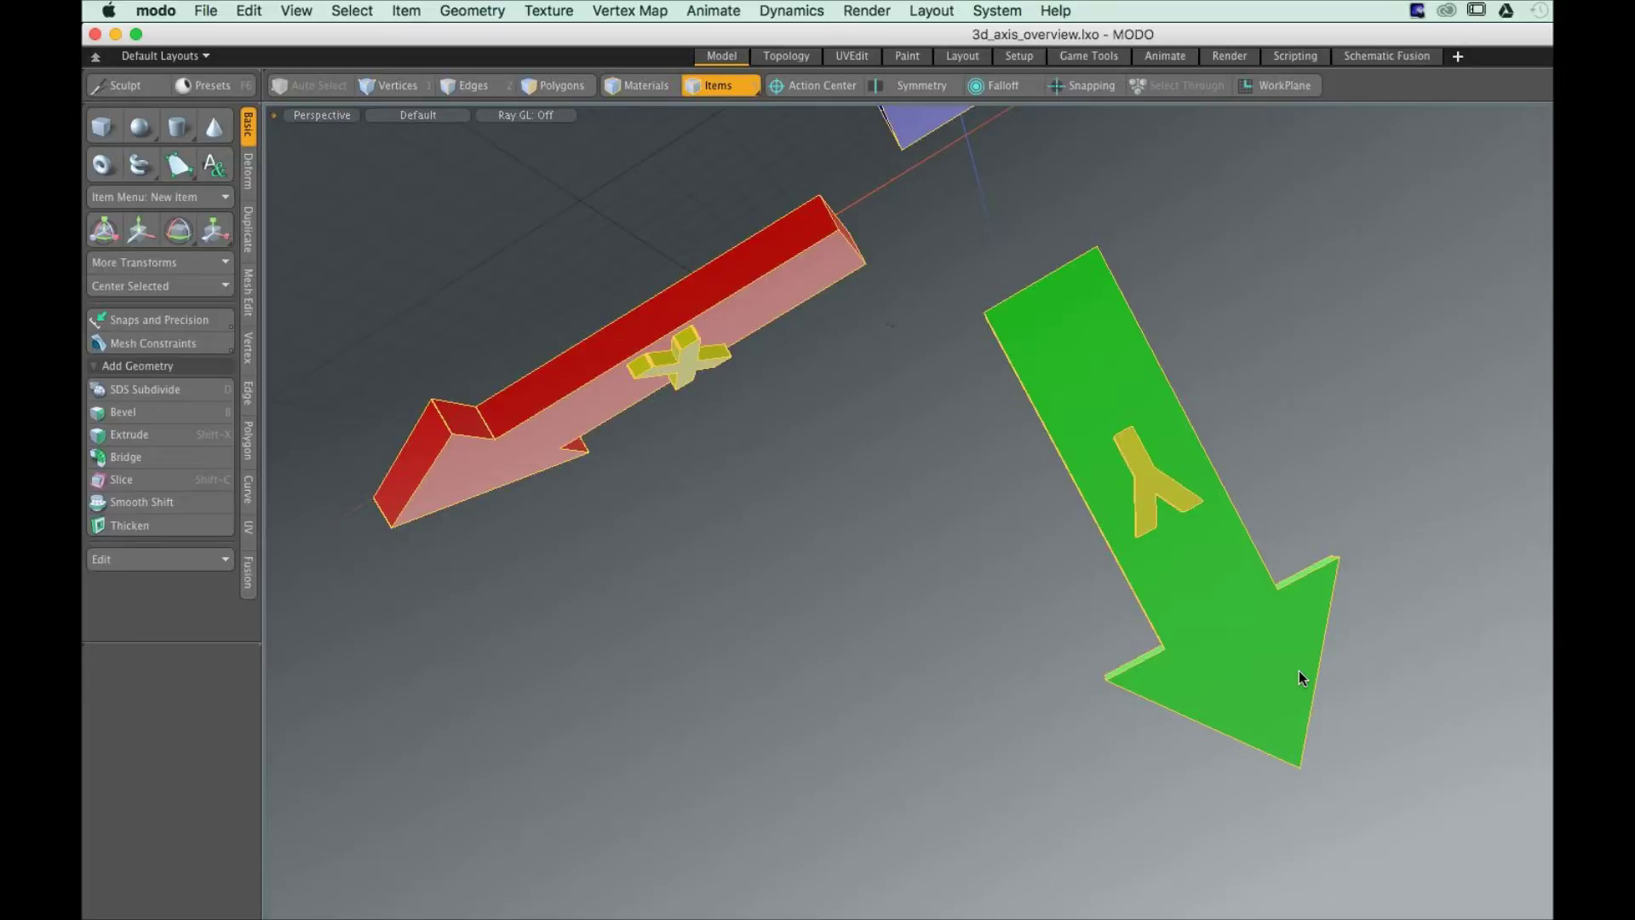
pyautogui.keyDown('alt'); pyautogui.moveTo(1300, 671); pyautogui.dragTo(1110, 821); pyautogui.keyUp('alt')
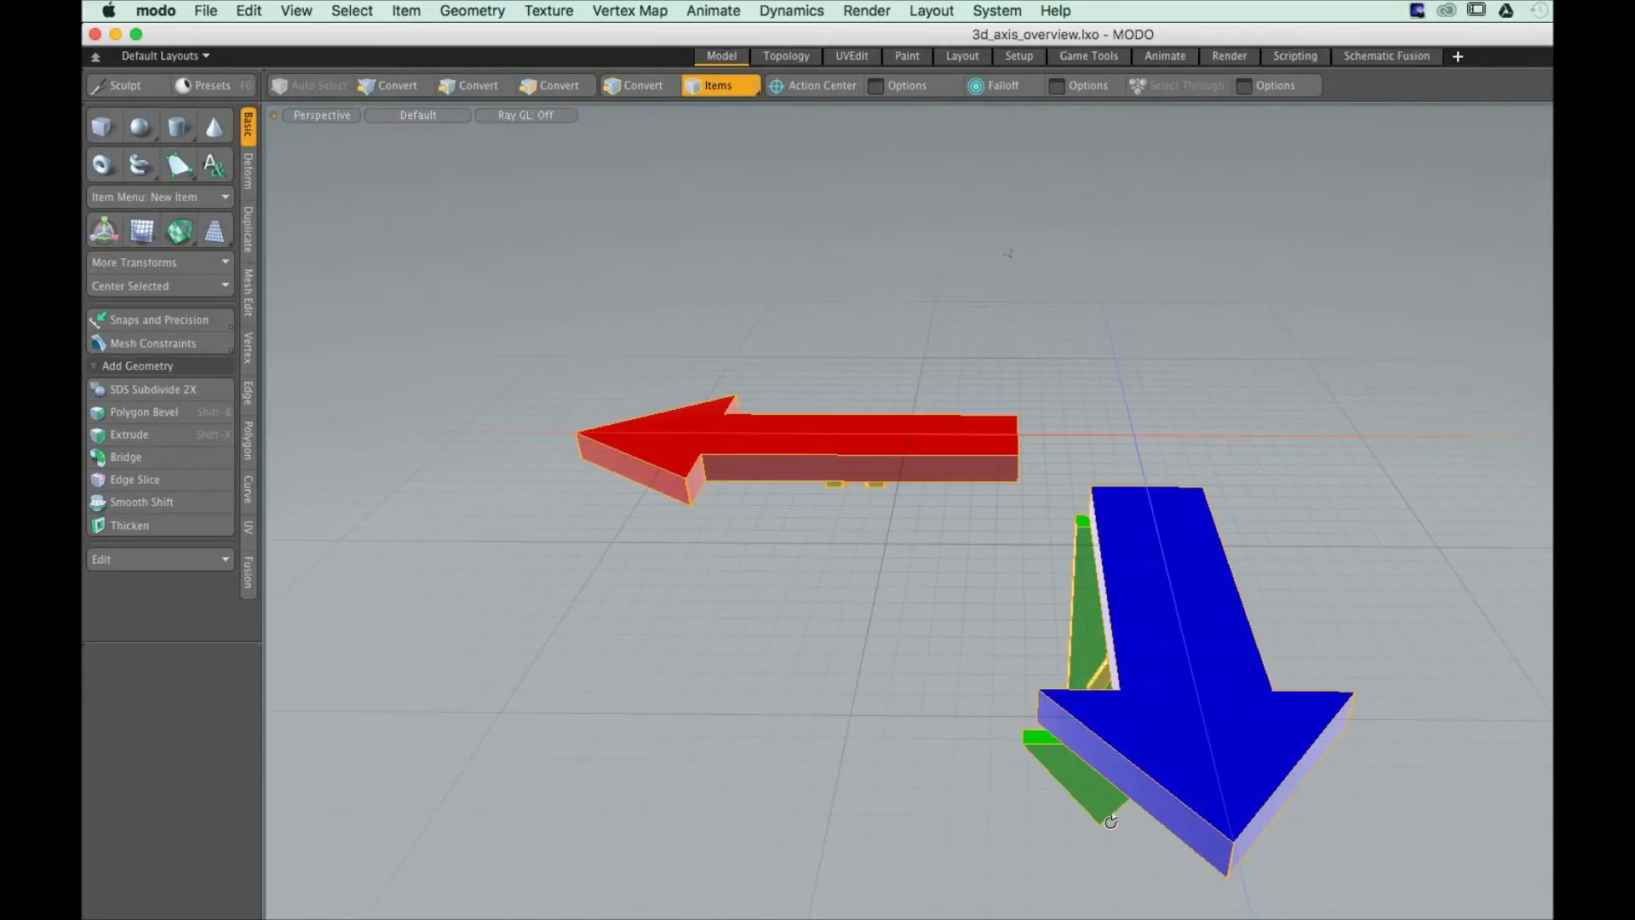
pyautogui.keyDown('alt'); pyautogui.moveTo(1111, 821); pyautogui.dragTo(926, 660); pyautogui.keyUp('alt')
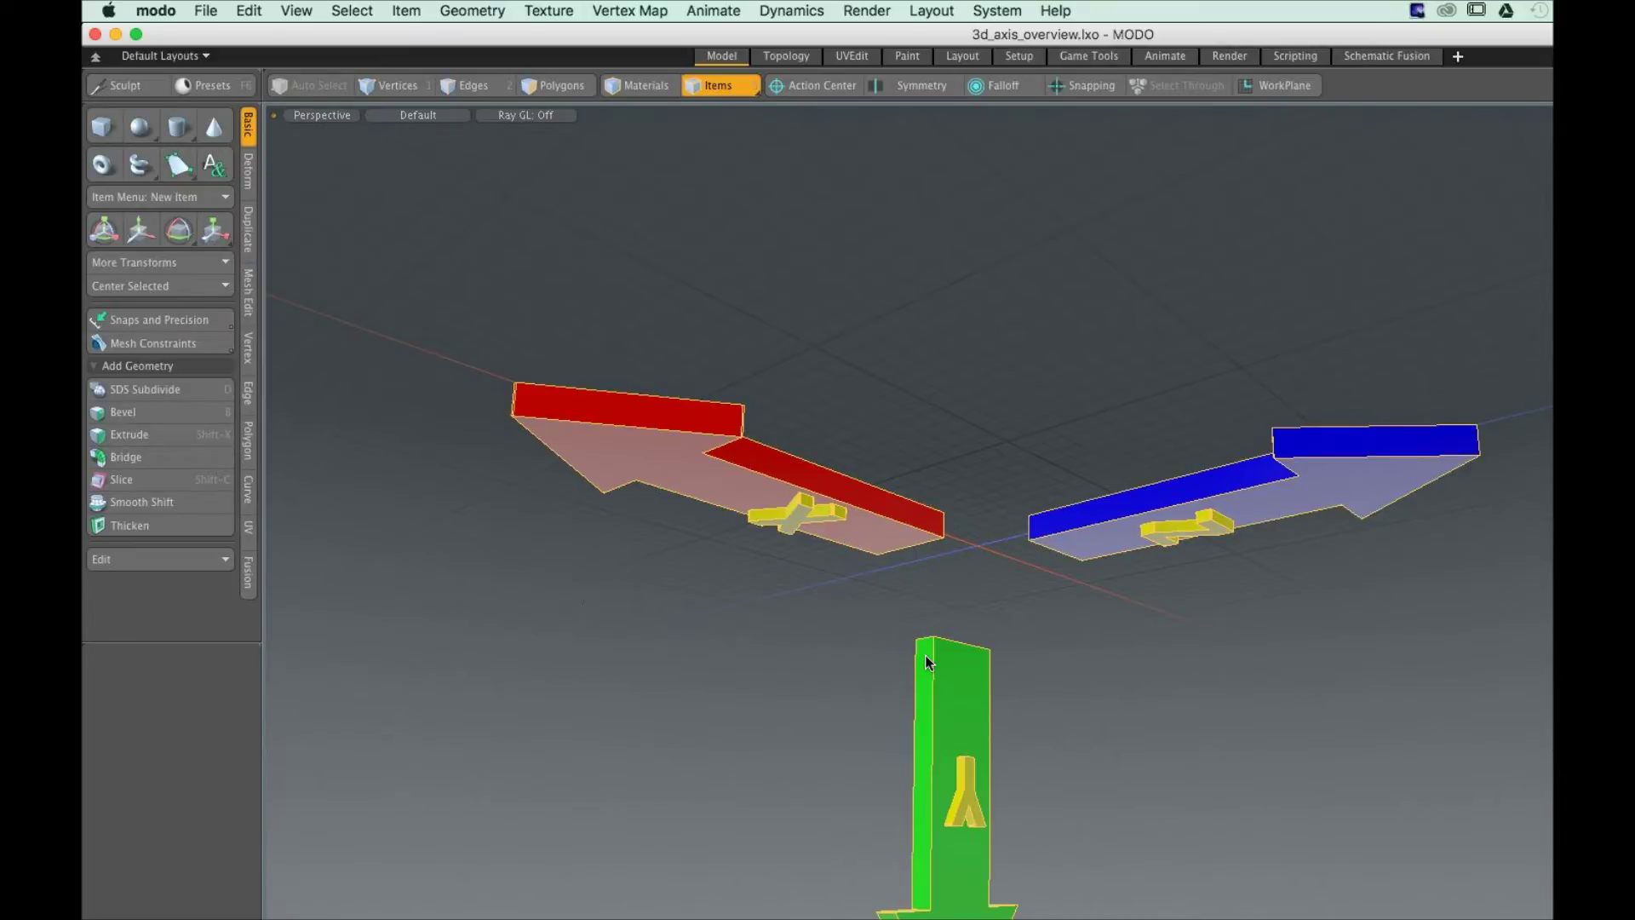
pyautogui.keyDown('alt'); pyautogui.moveTo(927, 663); pyautogui.dragTo(766, 792); pyautogui.keyUp('alt')
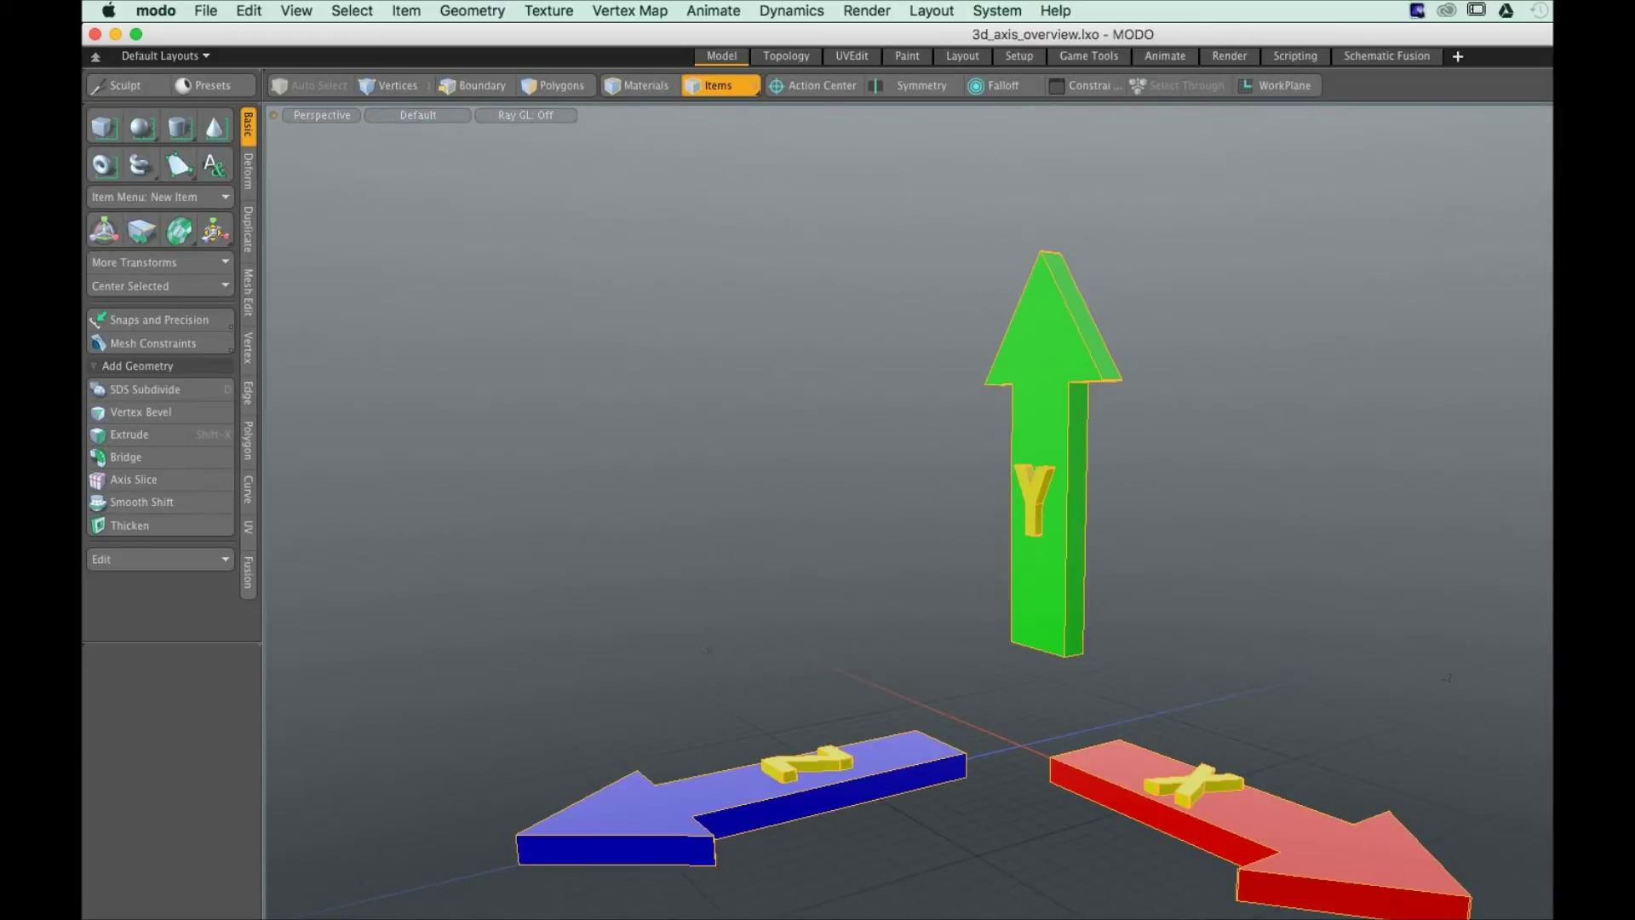
pyautogui.press('ctrl')
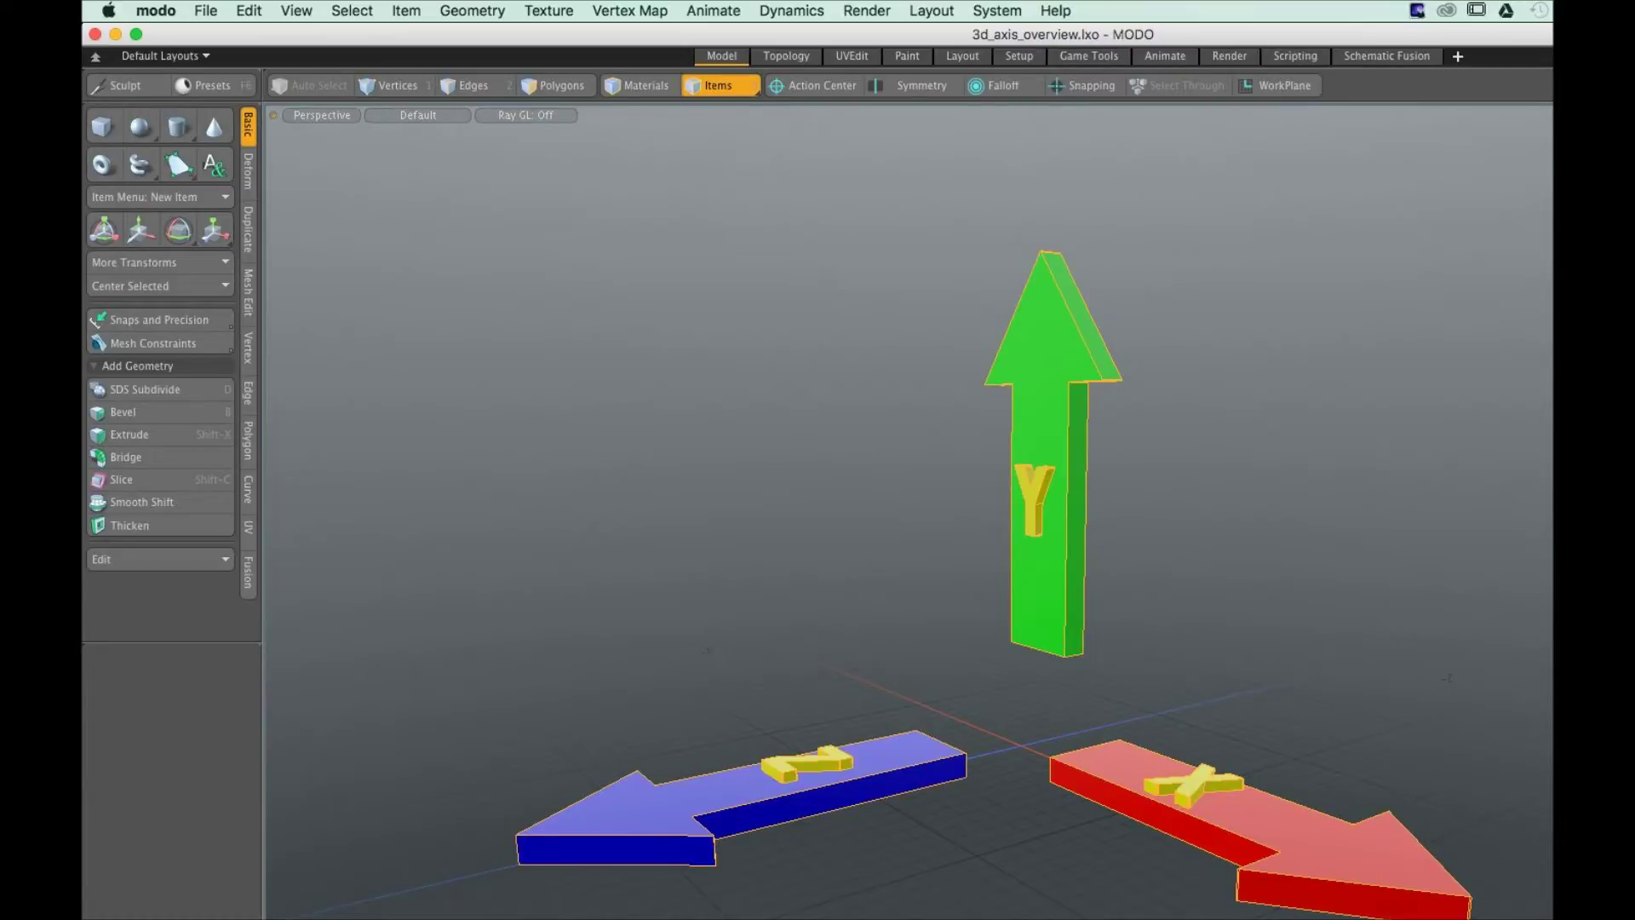
pyautogui.keyDown('alt'); pyautogui.moveTo(902, 511); pyautogui.dragTo(903, 443); pyautogui.keyUp('alt')
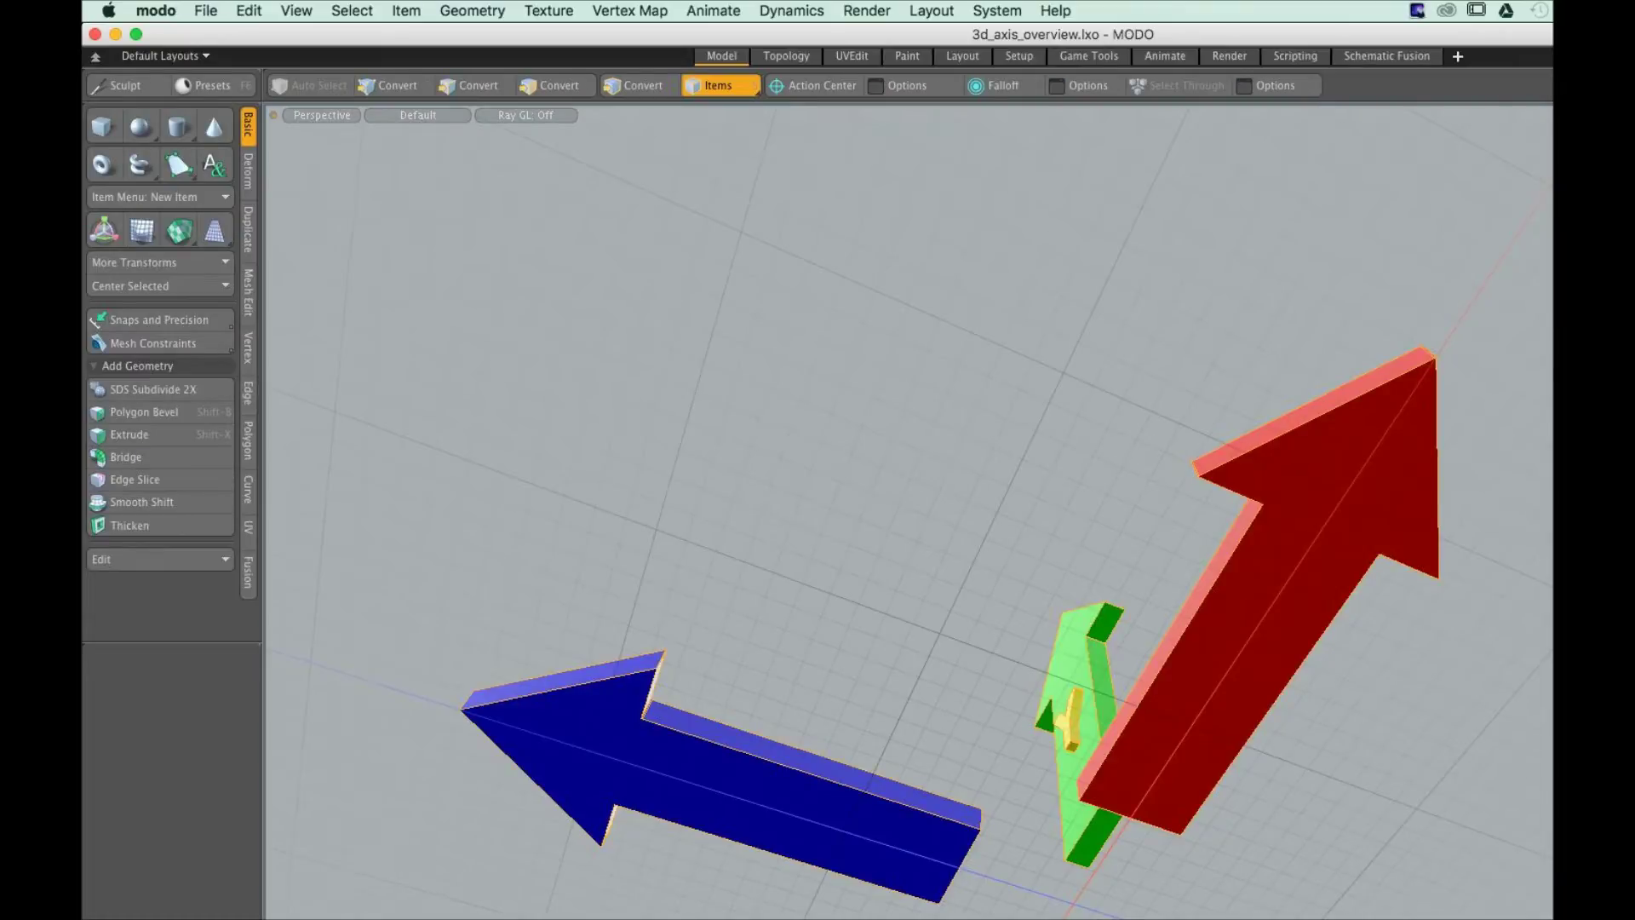
pyautogui.keyDown('alt'); pyautogui.moveTo(902, 443); pyautogui.dragTo(902, 528); pyautogui.keyUp('alt')
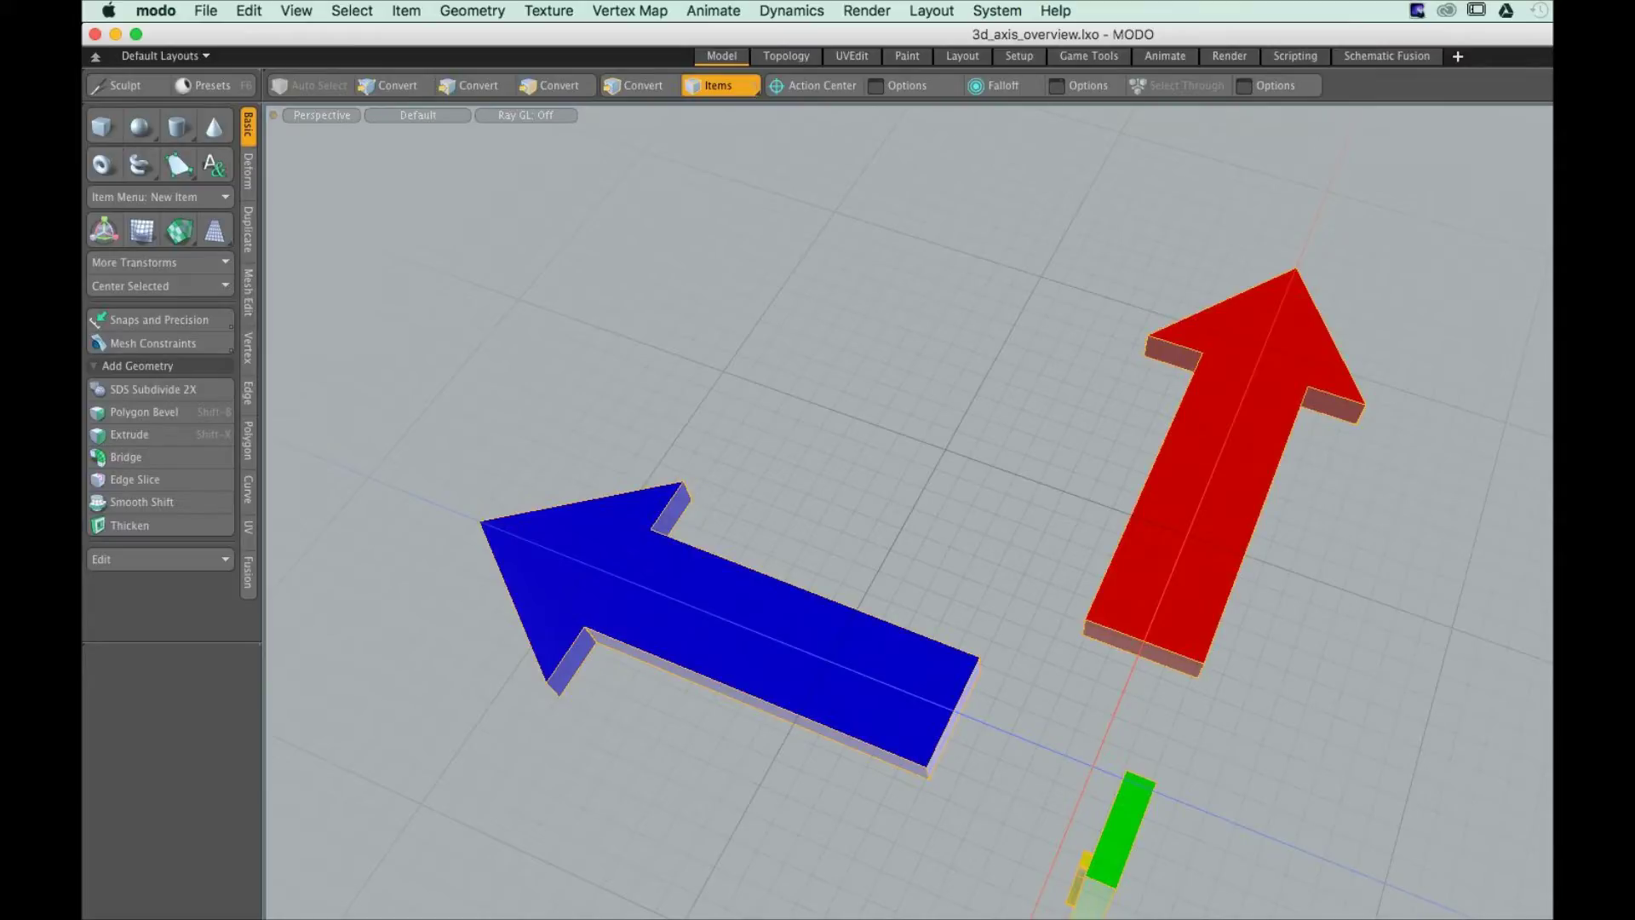
pyautogui.keyDown('alt'); pyautogui.moveTo(903, 528); pyautogui.dragTo(817, 528); pyautogui.keyUp('alt')
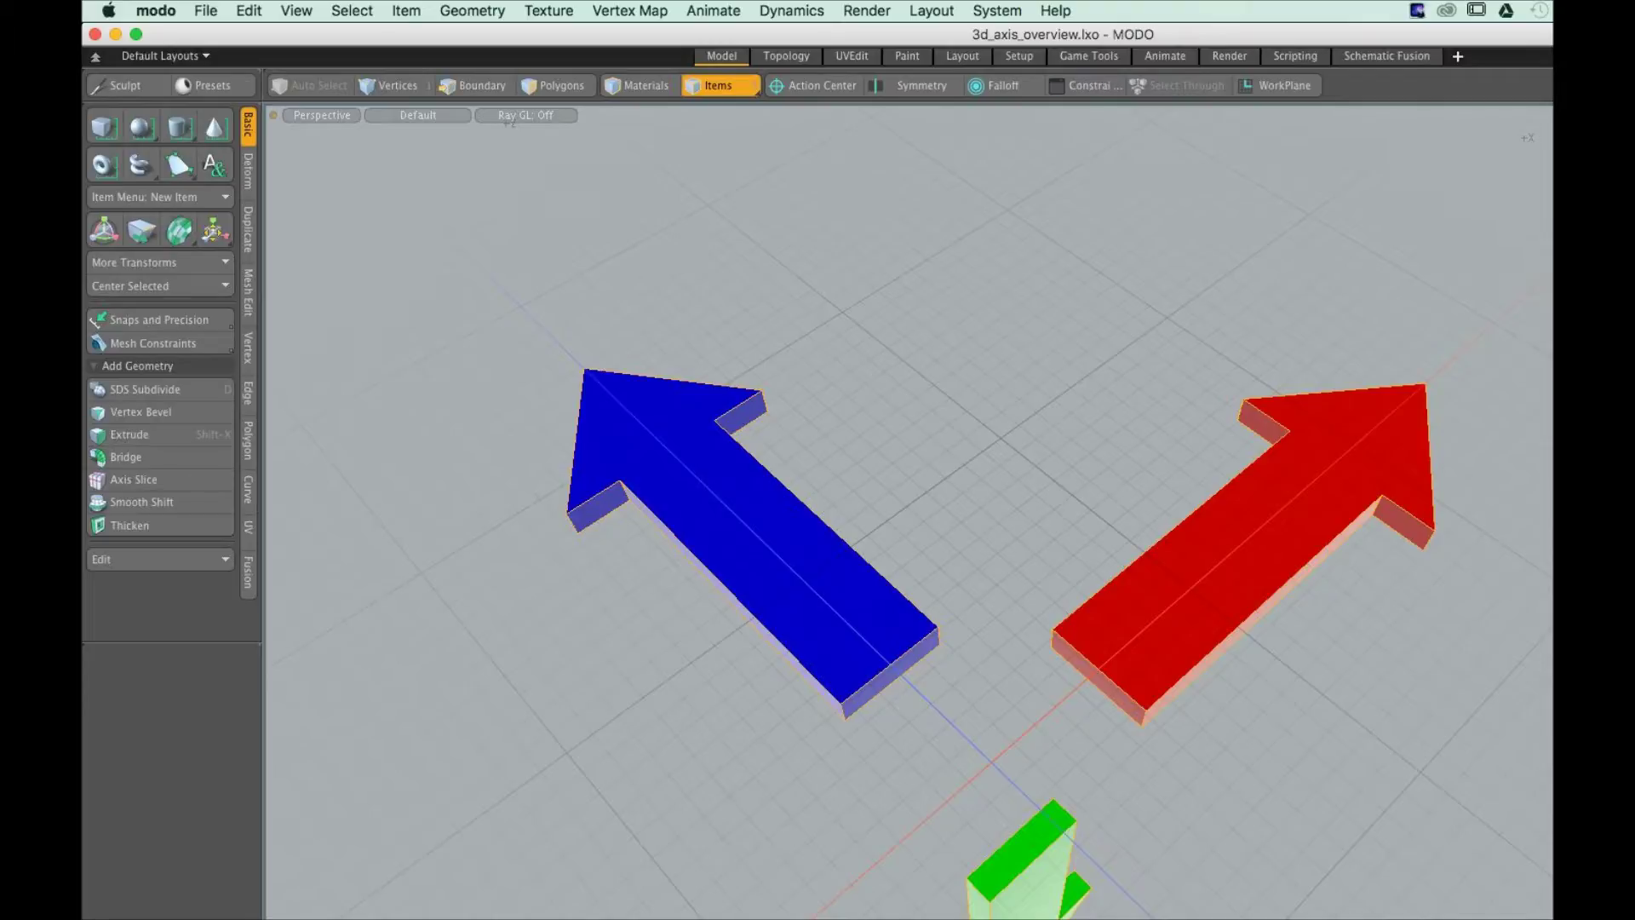
pyautogui.keyDown('alt'); pyautogui.moveTo(860, 647); pyautogui.dragTo(933, 673); pyautogui.keyUp('alt')
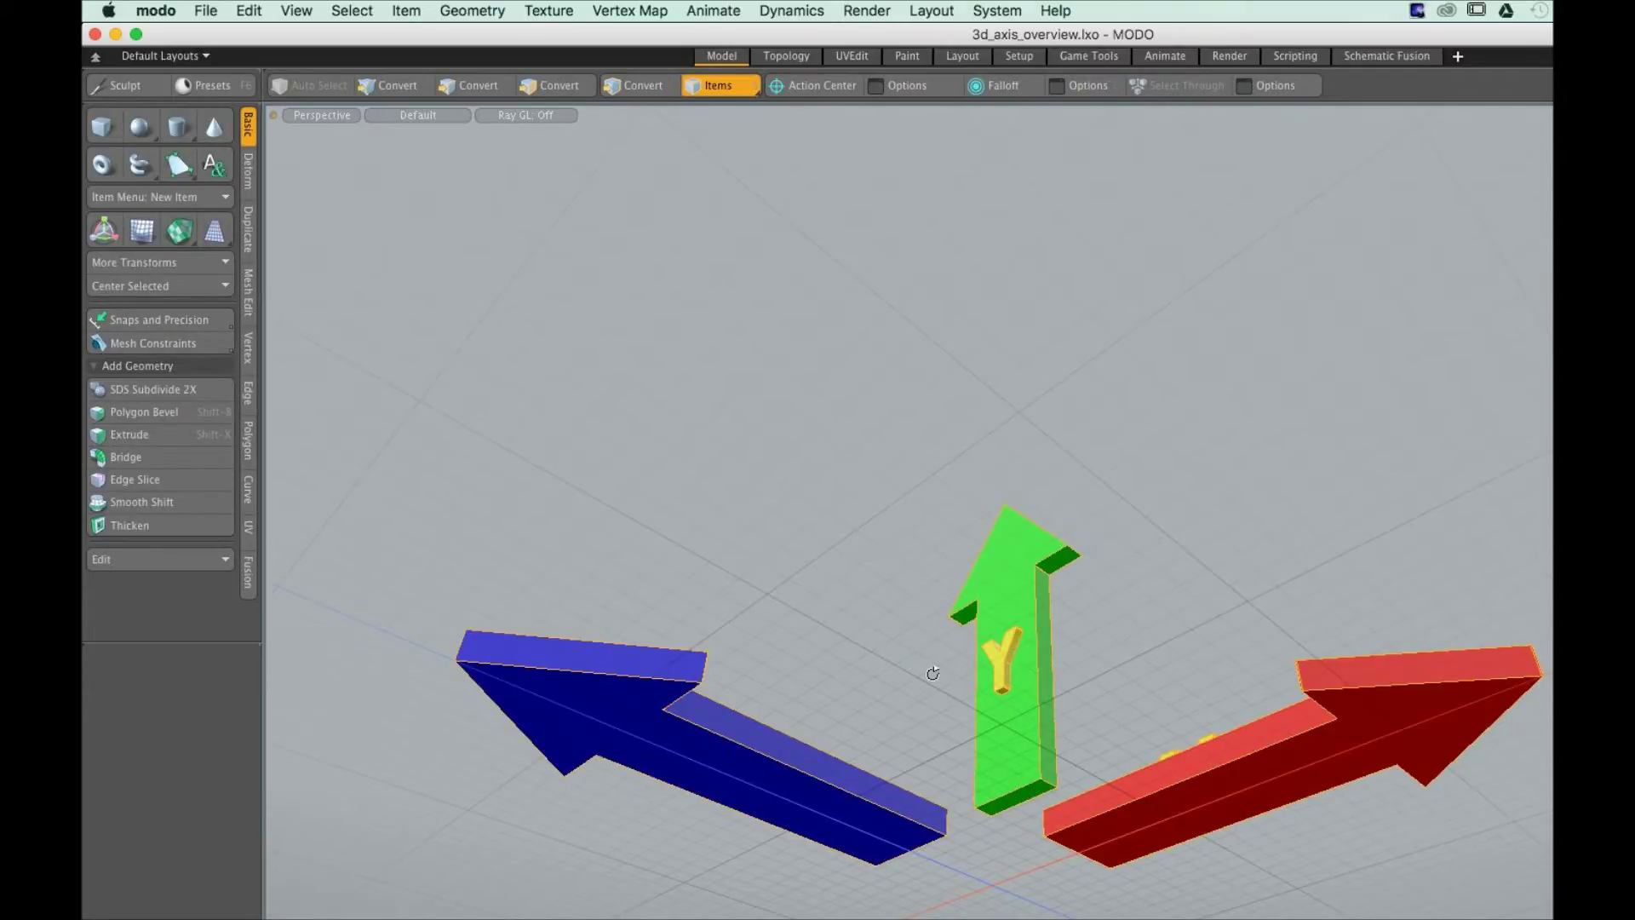
pyautogui.keyDown('alt'); pyautogui.moveTo(932, 673); pyautogui.dragTo(943, 682); pyautogui.keyUp('alt')
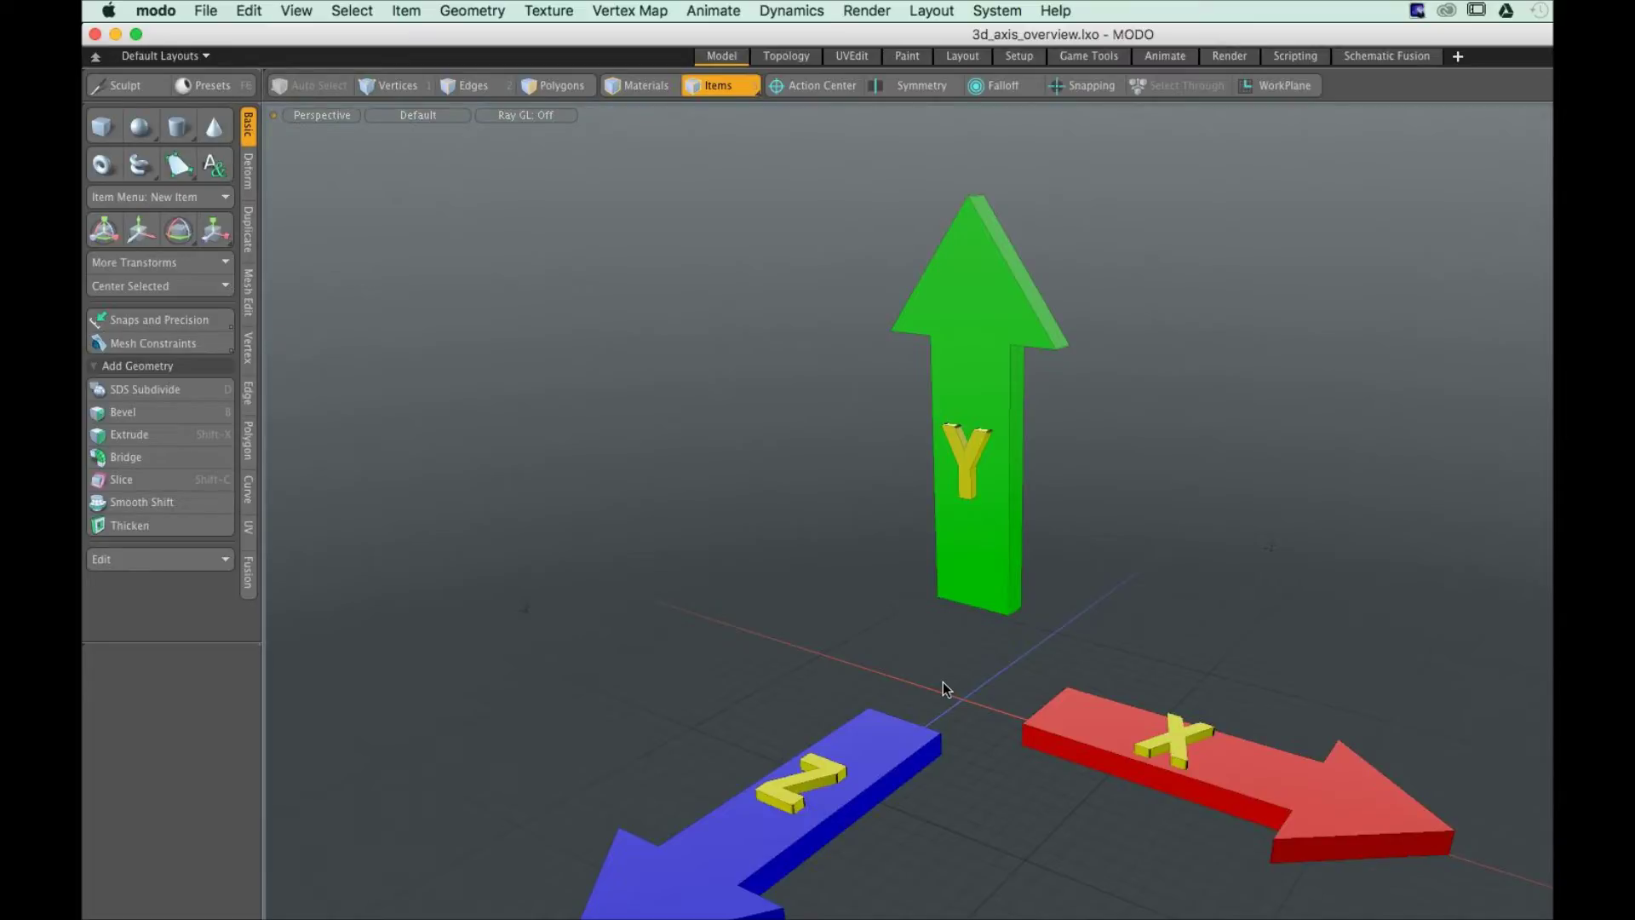
pyautogui.press('ctrl')
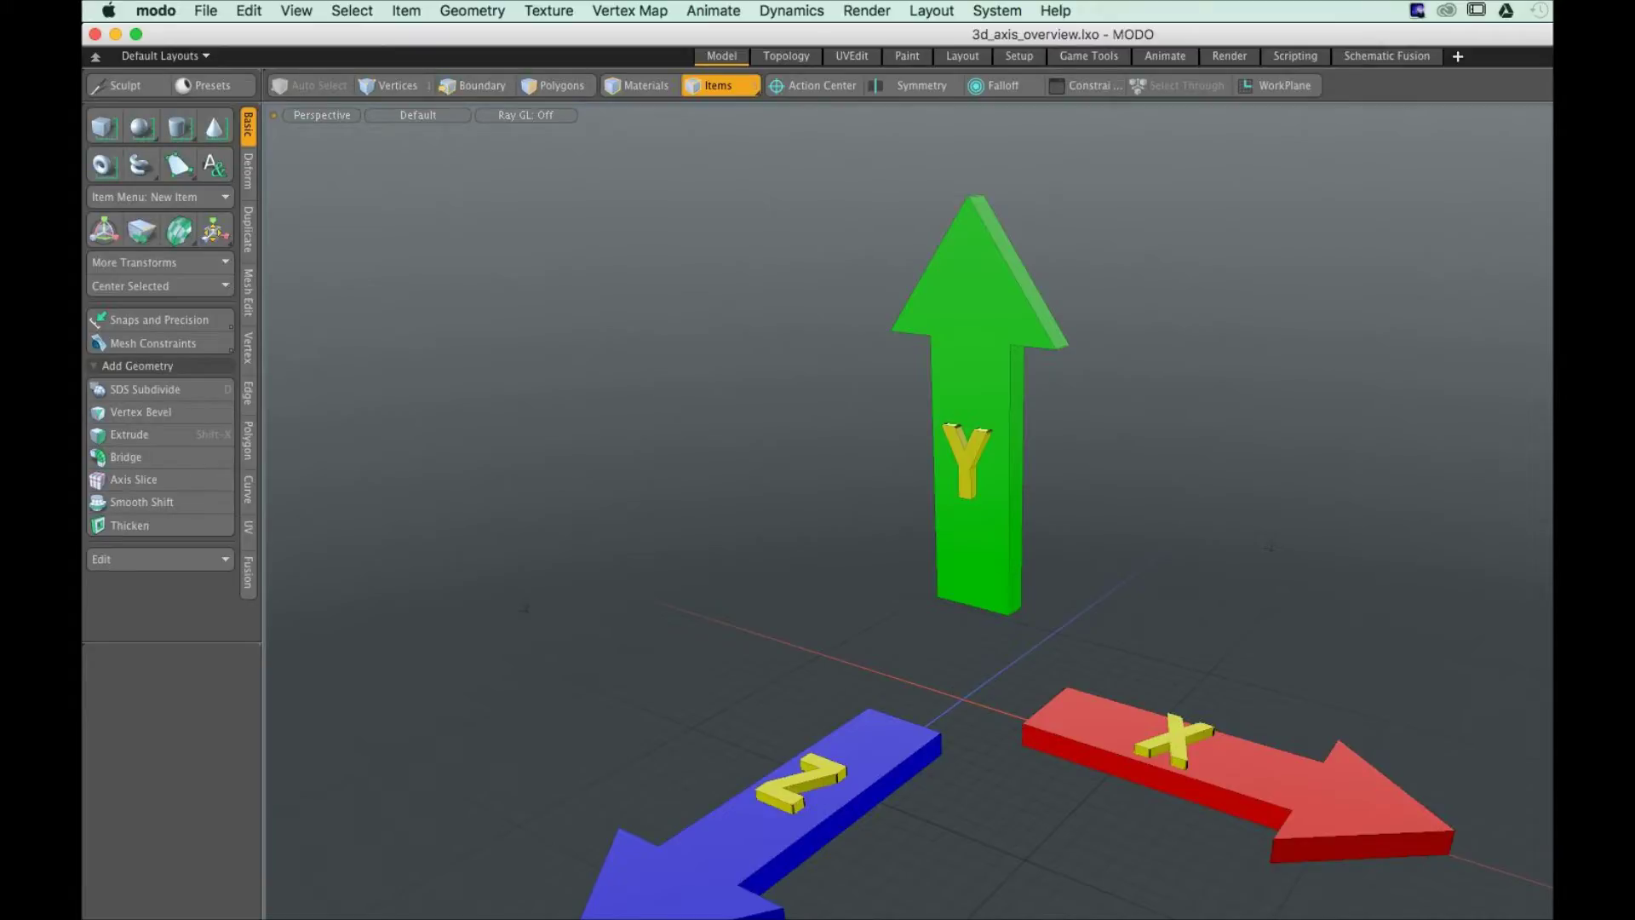
# Create a new scene and add a Teapot unit primitive to the current mesh
pyautogui.click(211, 12)
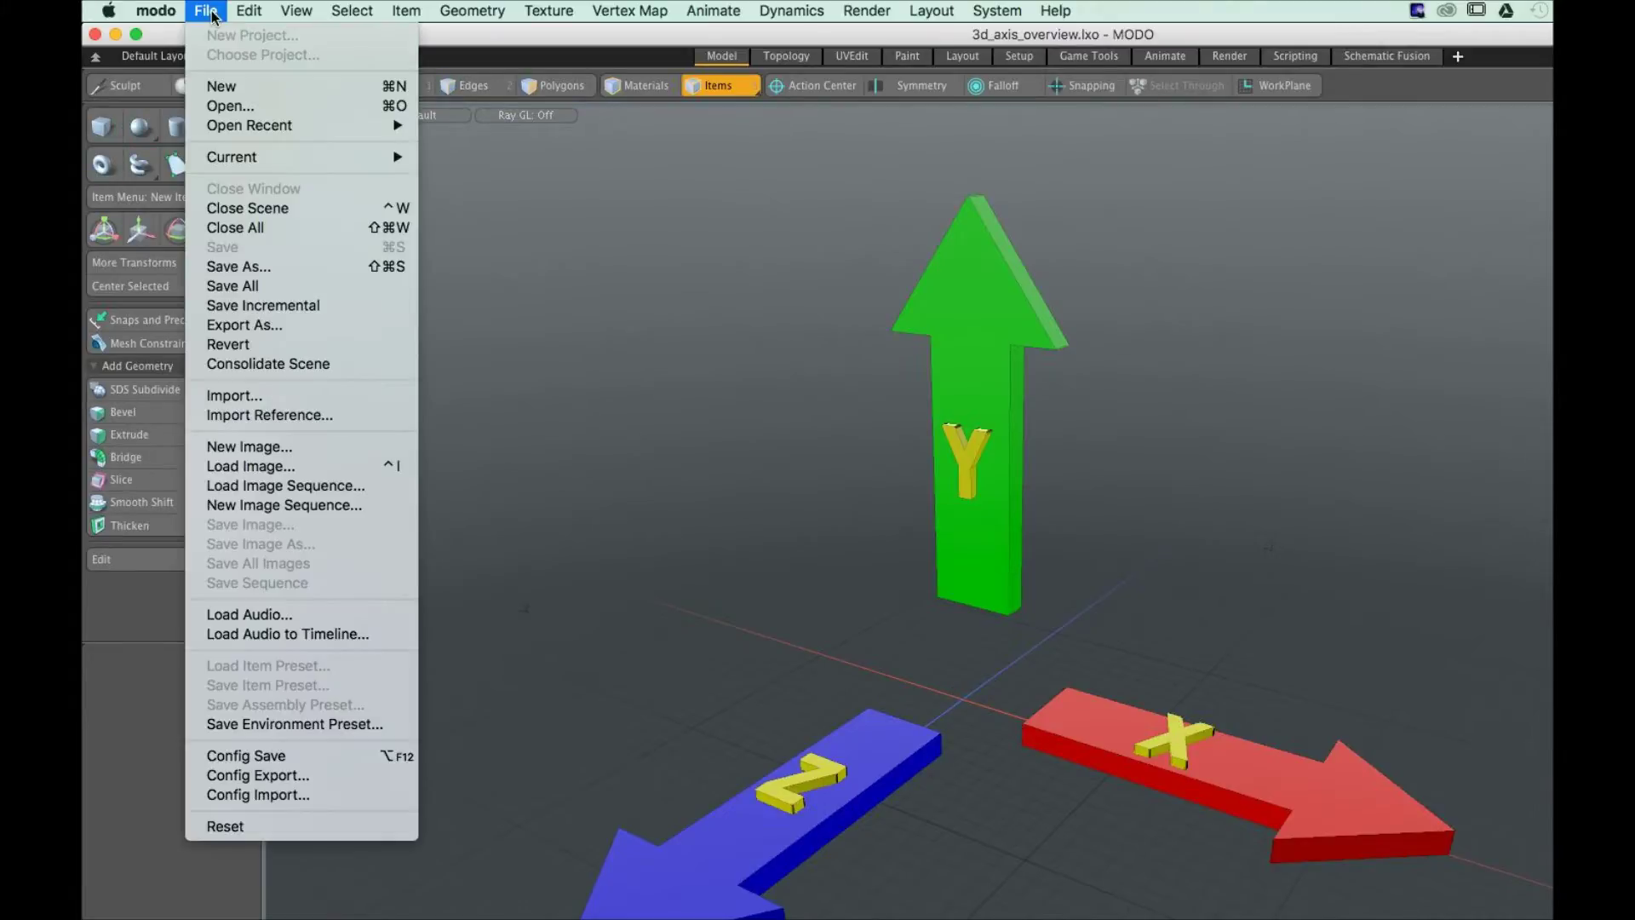
pyautogui.click(249, 88)
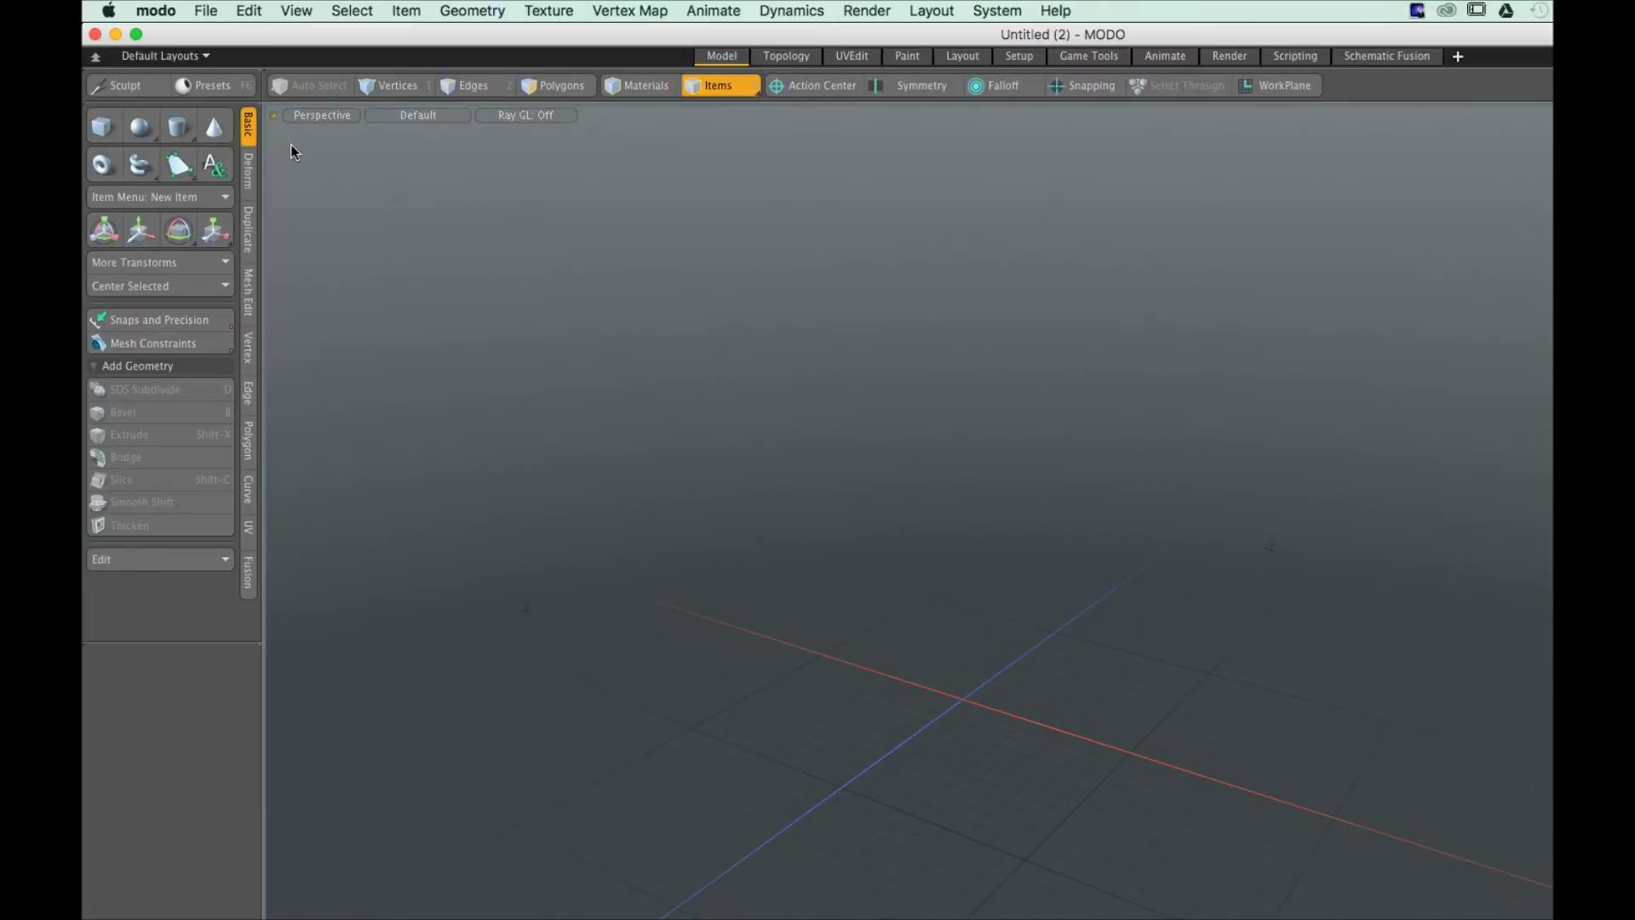
pyautogui.click(469, 17)
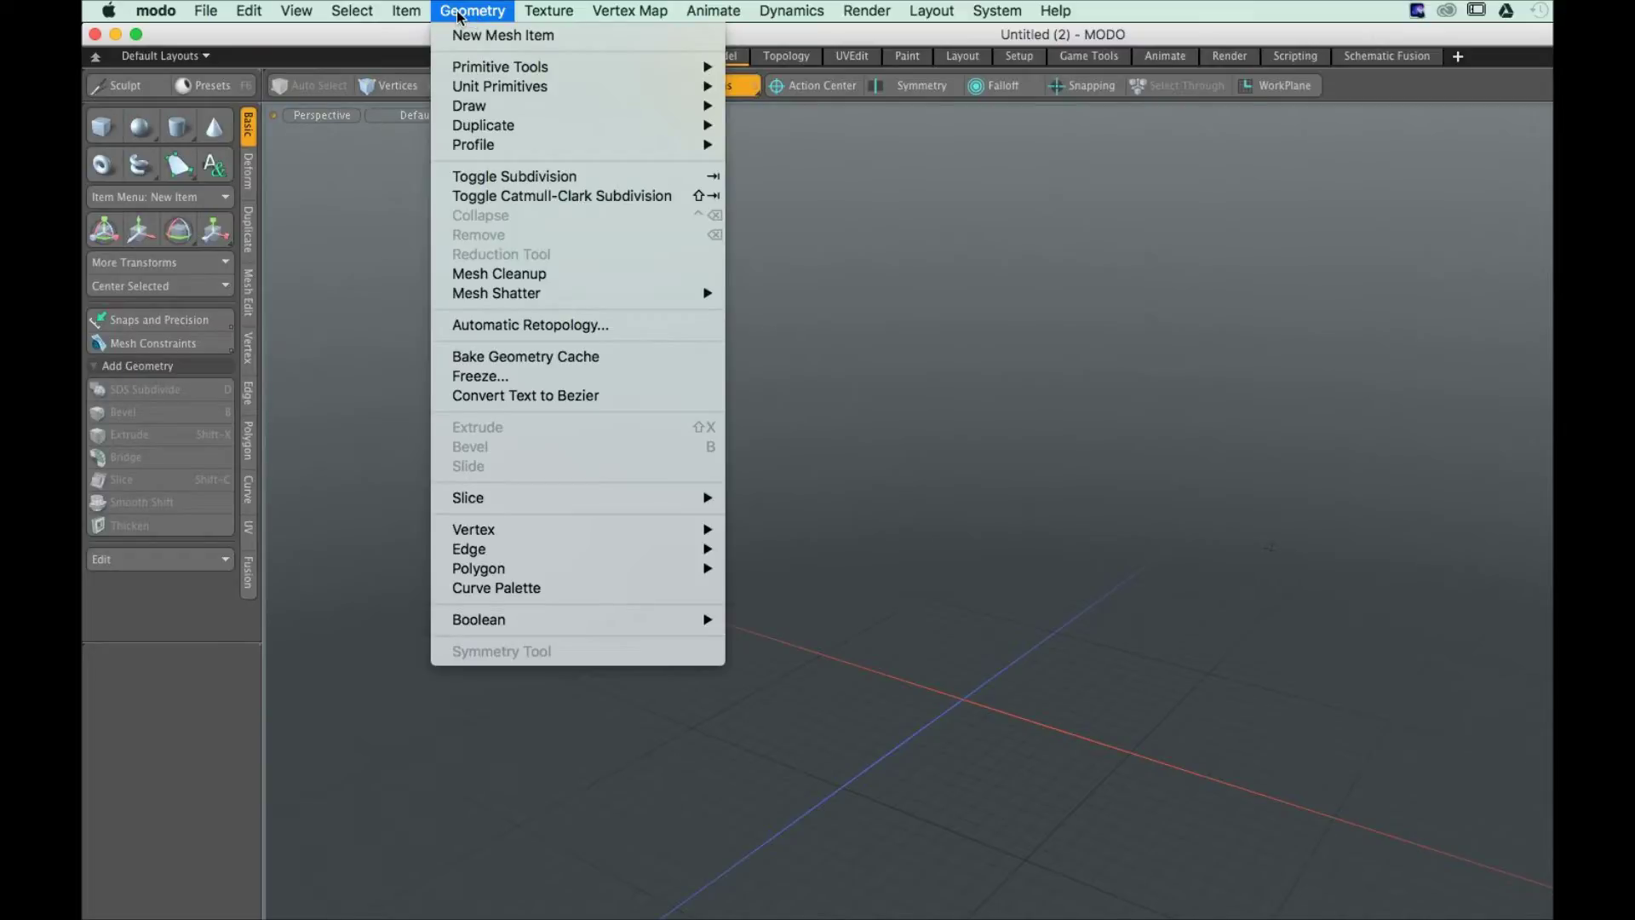
pyautogui.moveTo(632, 96)
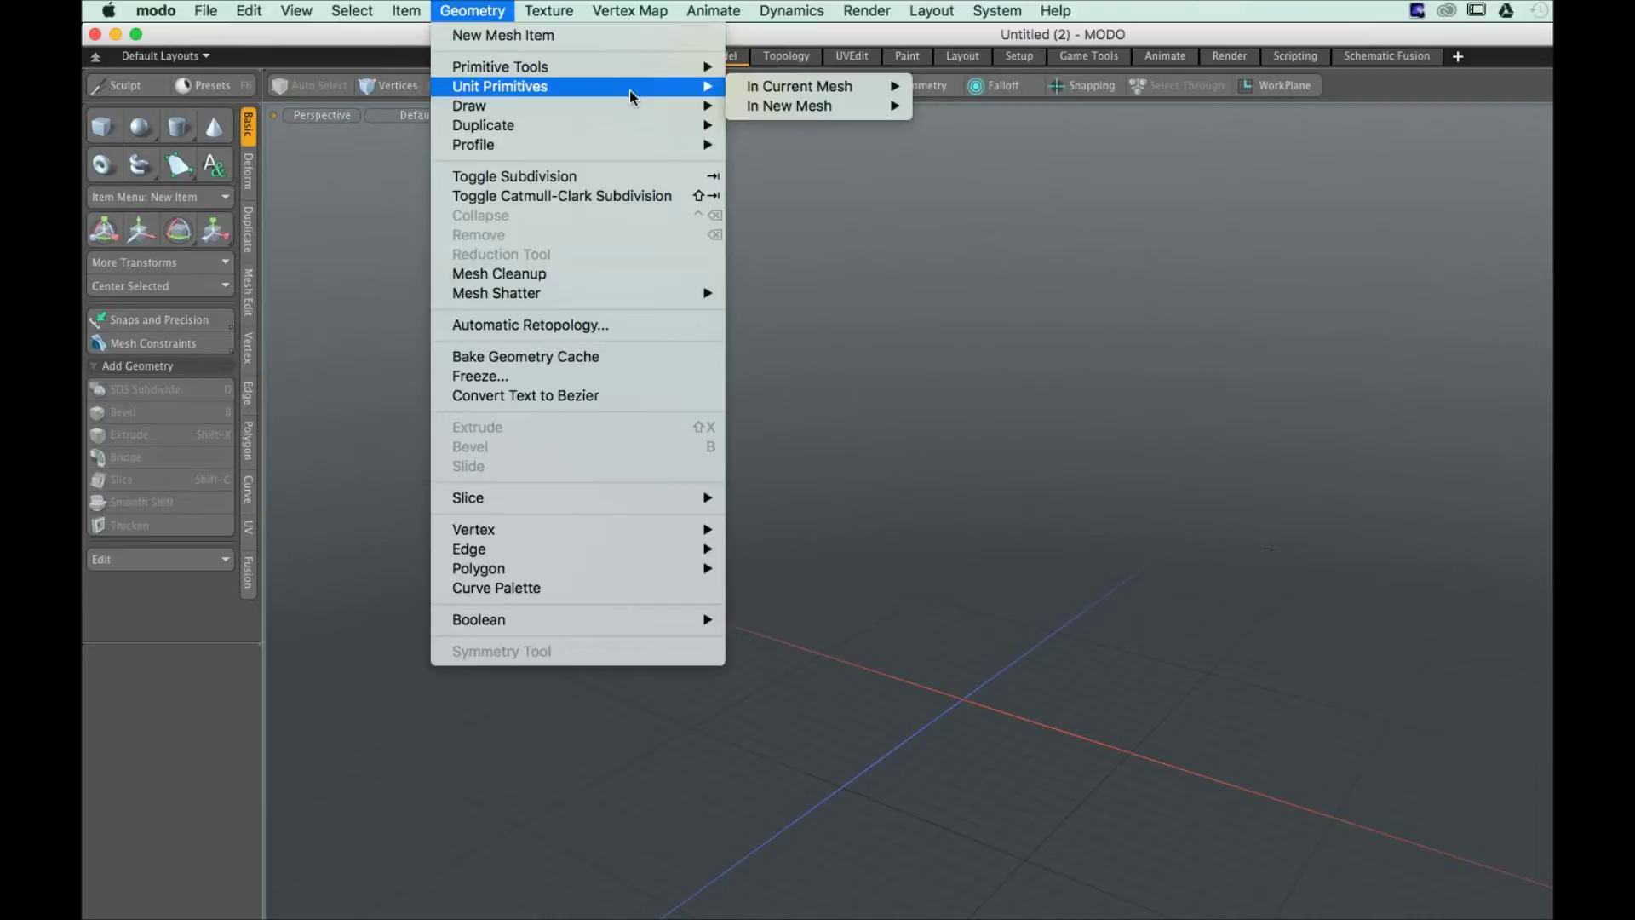
pyautogui.moveTo(870, 96)
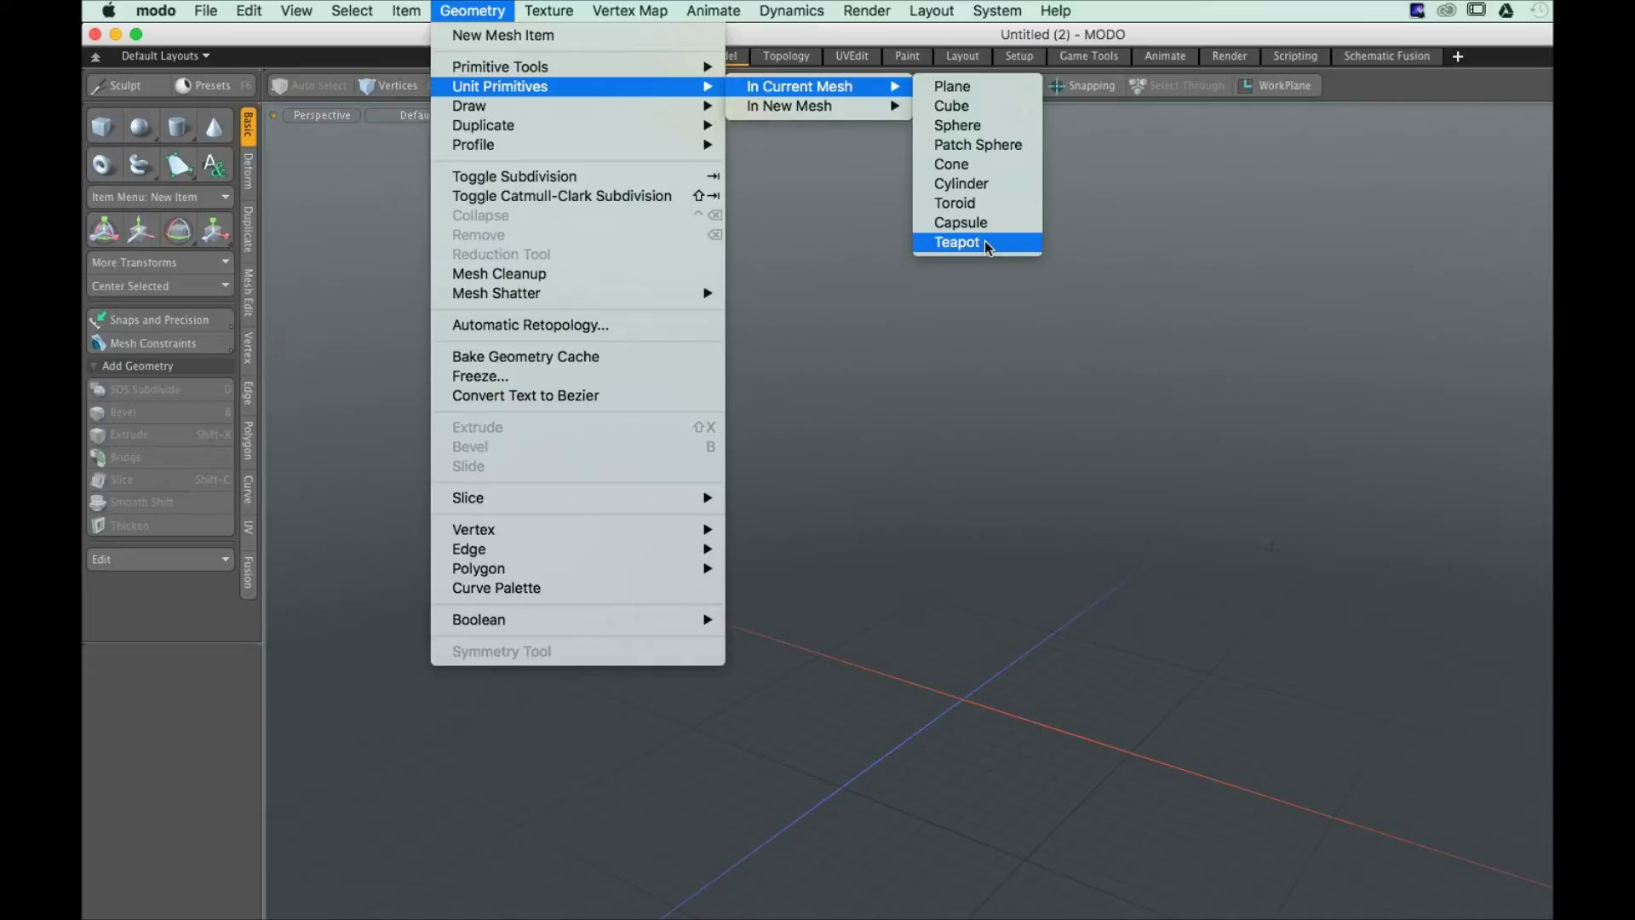
pyautogui.click(957, 243)
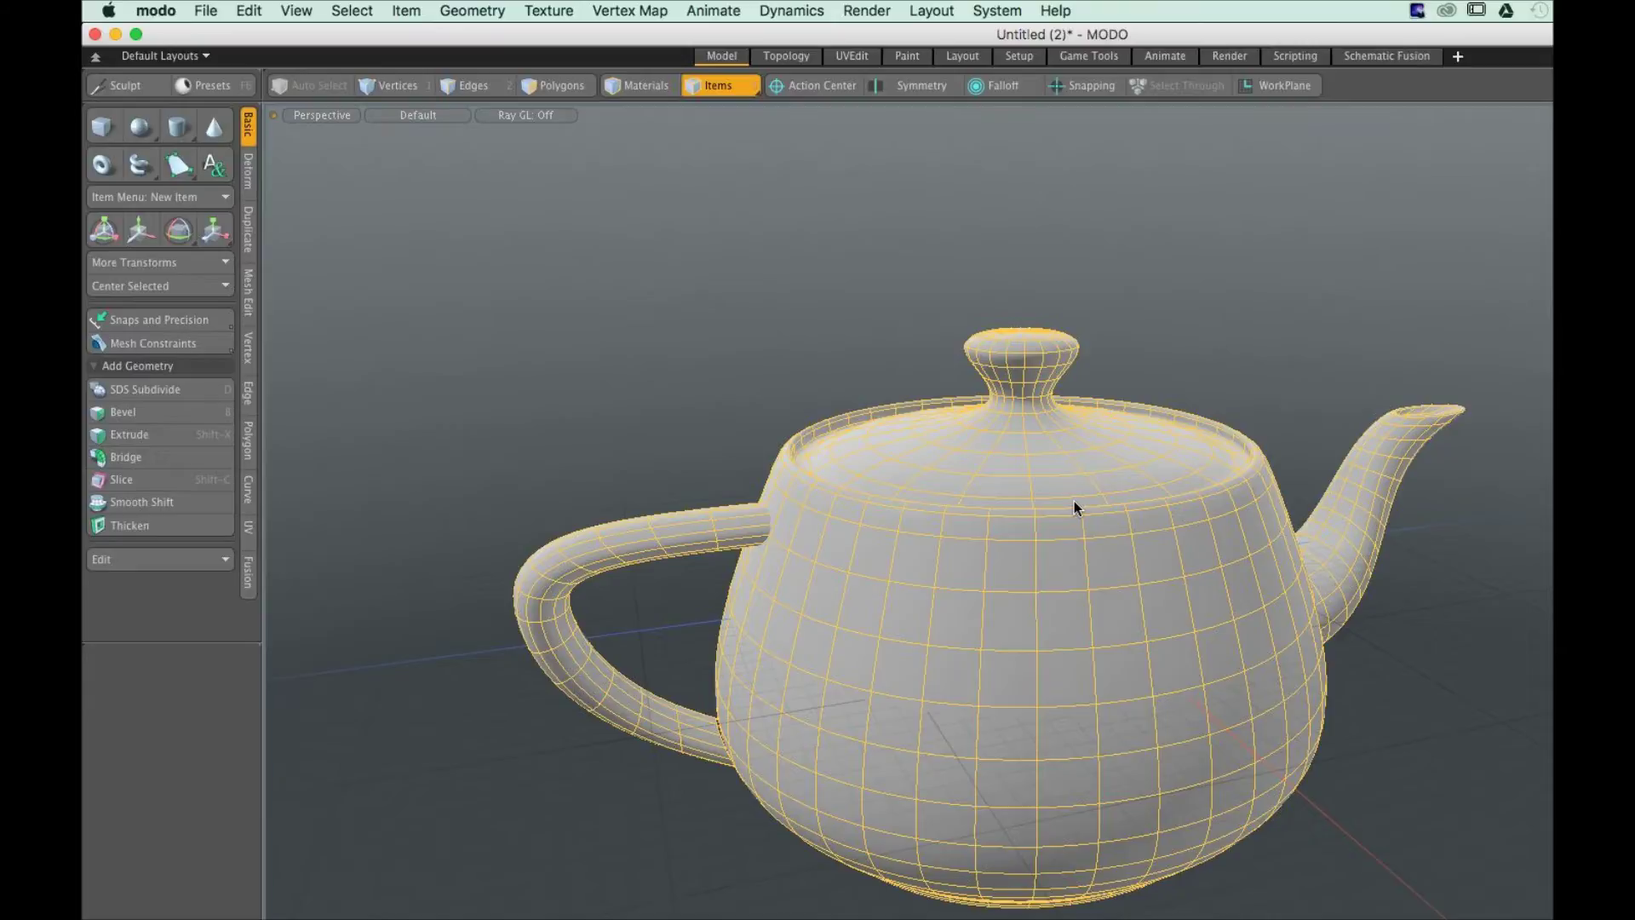
pyautogui.keyDown('alt'); pyautogui.moveTo(1075, 501); pyautogui.dragTo(1066, 650); pyautogui.keyUp('alt')
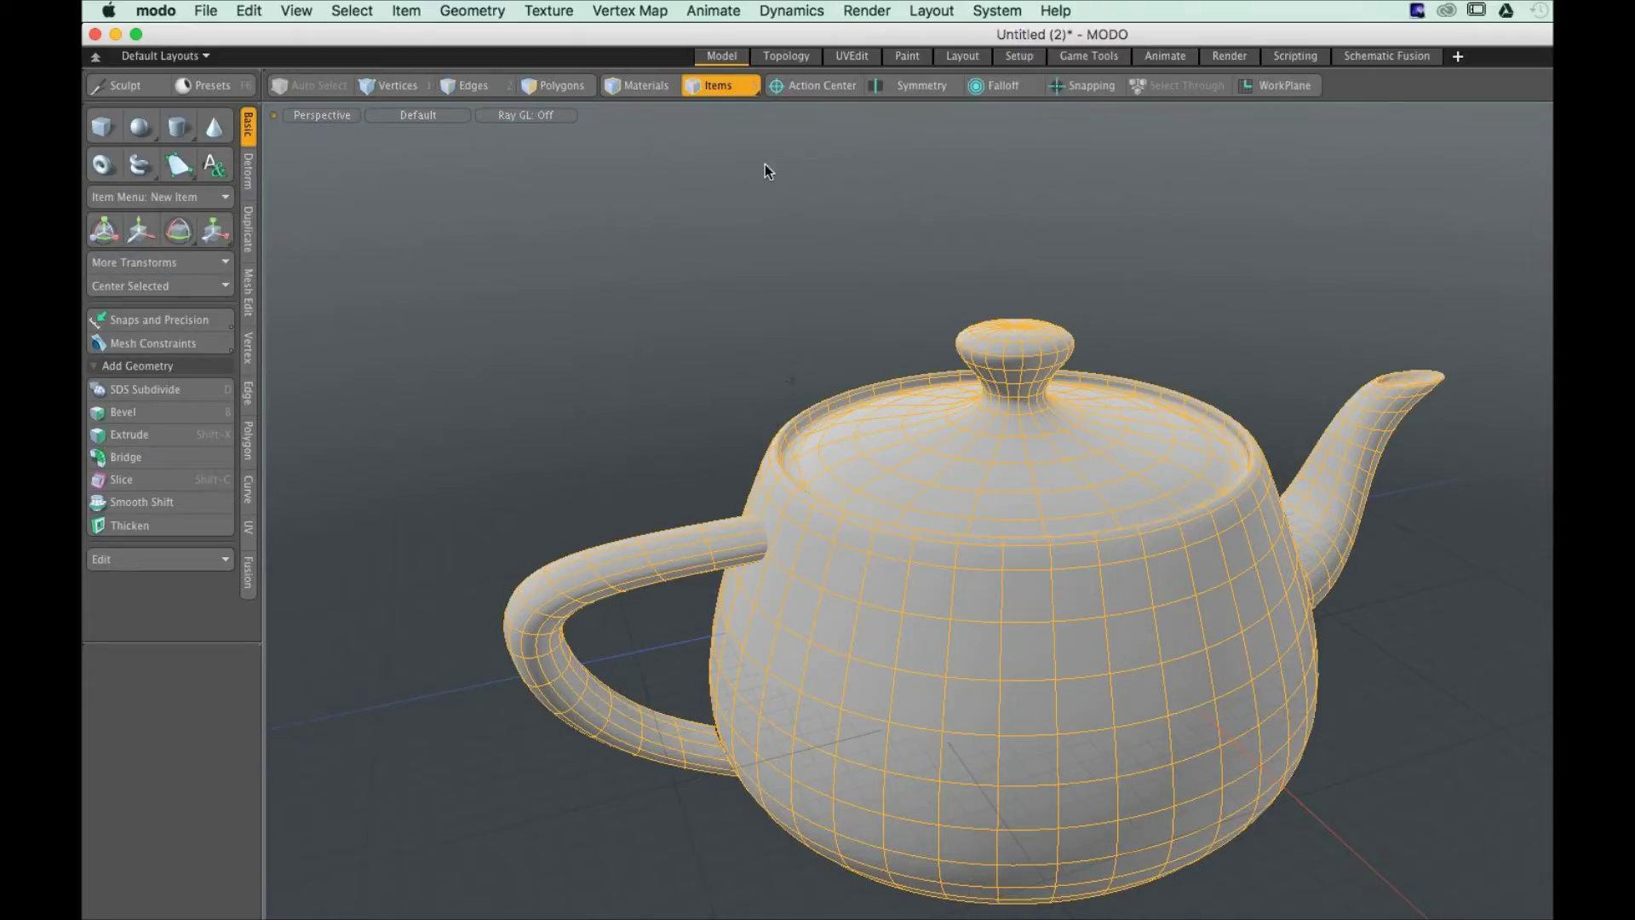
# Examine the teapot from its spout and handle sides, and toggle its selection as a whole item
pyautogui.keyDown('alt'); pyautogui.moveTo(765, 163); pyautogui.dragTo(555, 286); pyautogui.keyUp('alt')
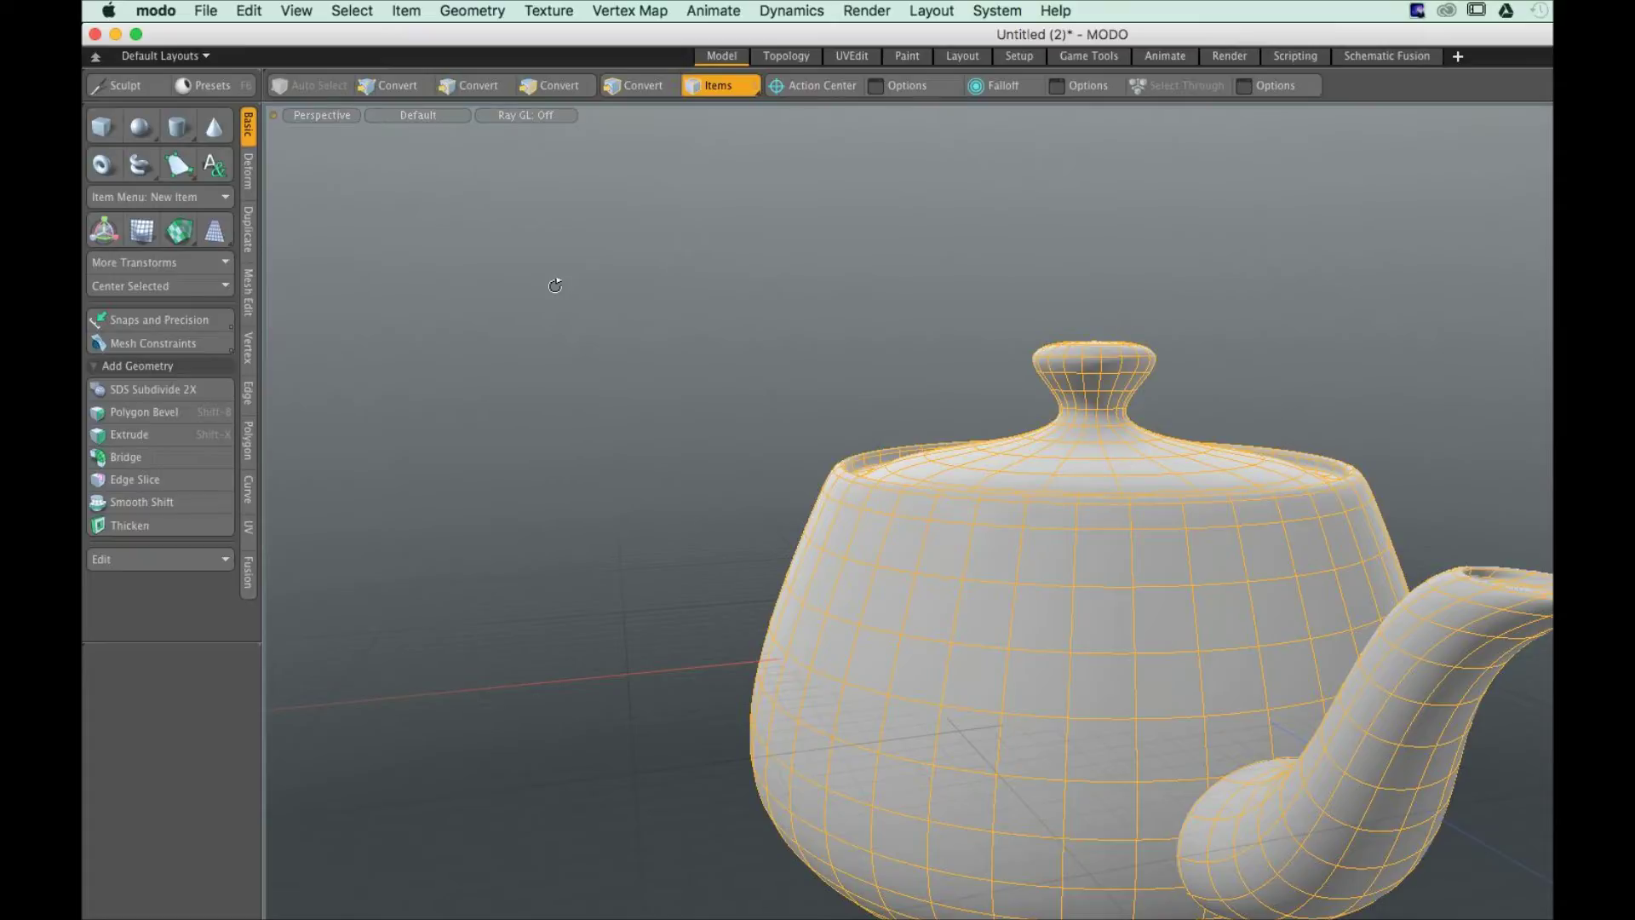
pyautogui.keyDown('alt'); pyautogui.moveTo(555, 285); pyautogui.dragTo(878, 283); pyautogui.keyUp('alt')
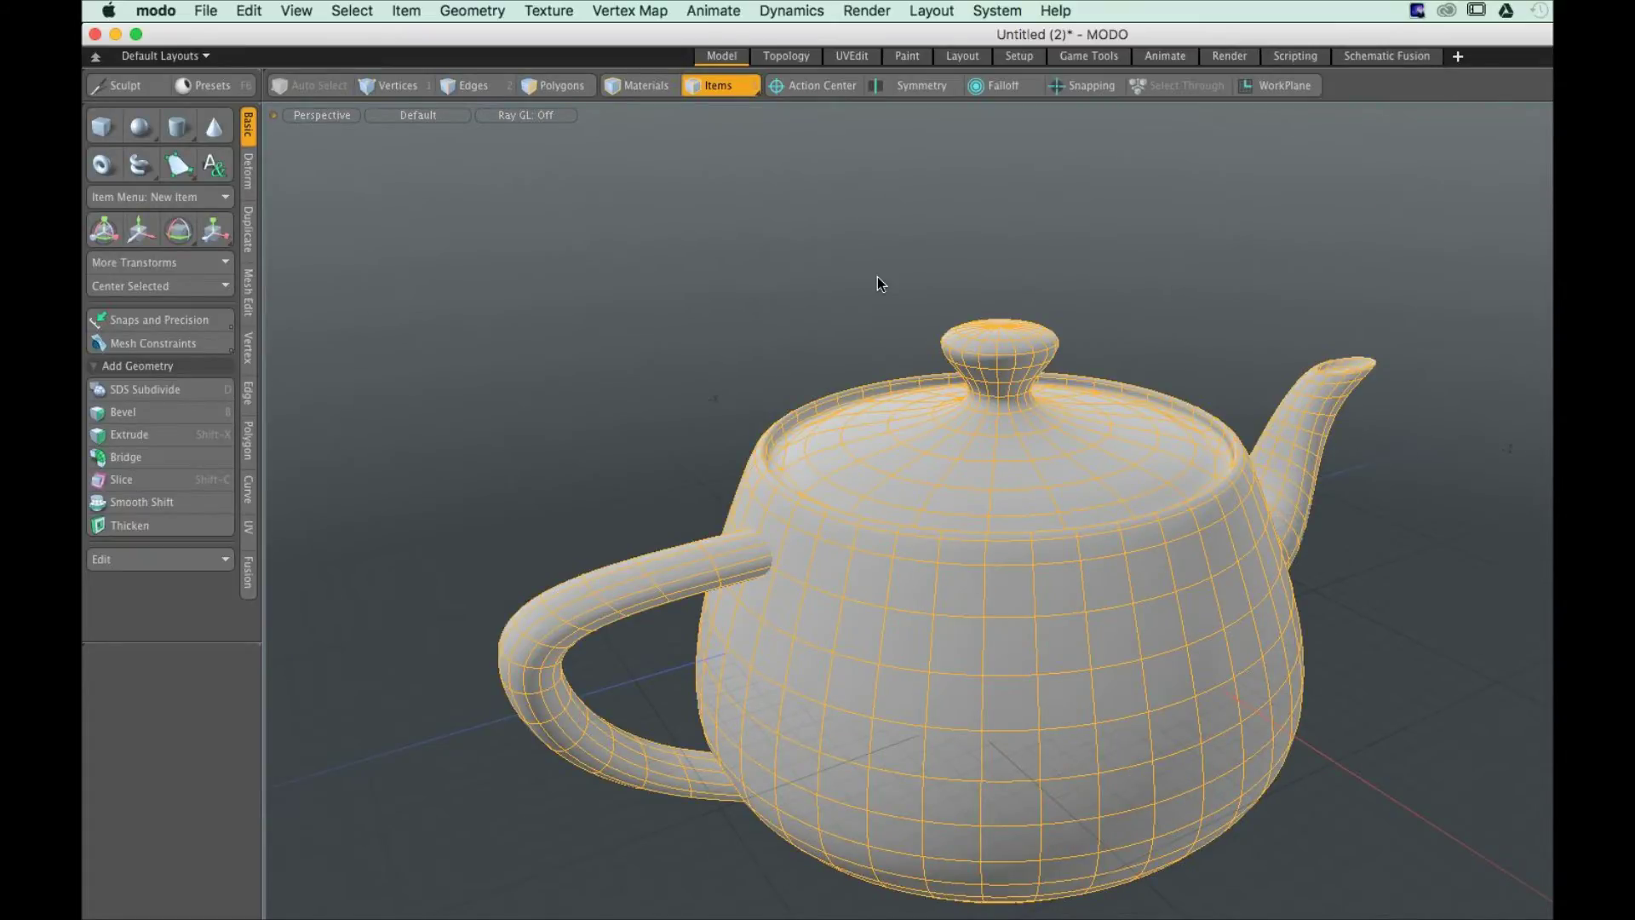
pyautogui.keyDown('ctrl'); pyautogui.click(800, 430); pyautogui.keyUp('ctrl')
pyautogui.click(795, 417)
pyautogui.click(796, 425)
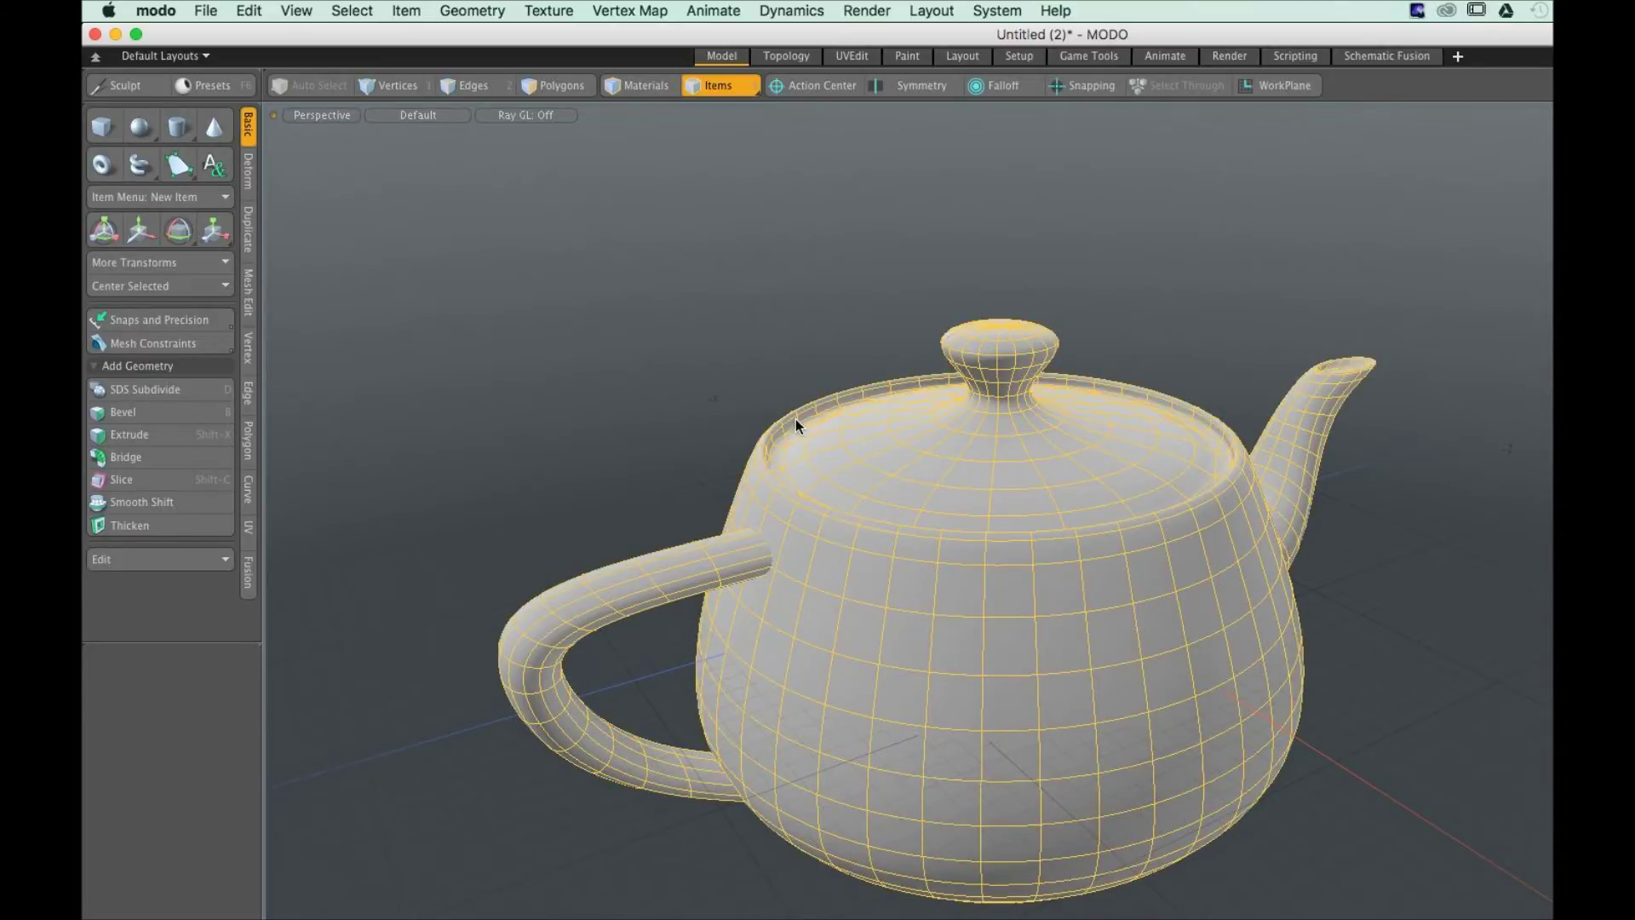
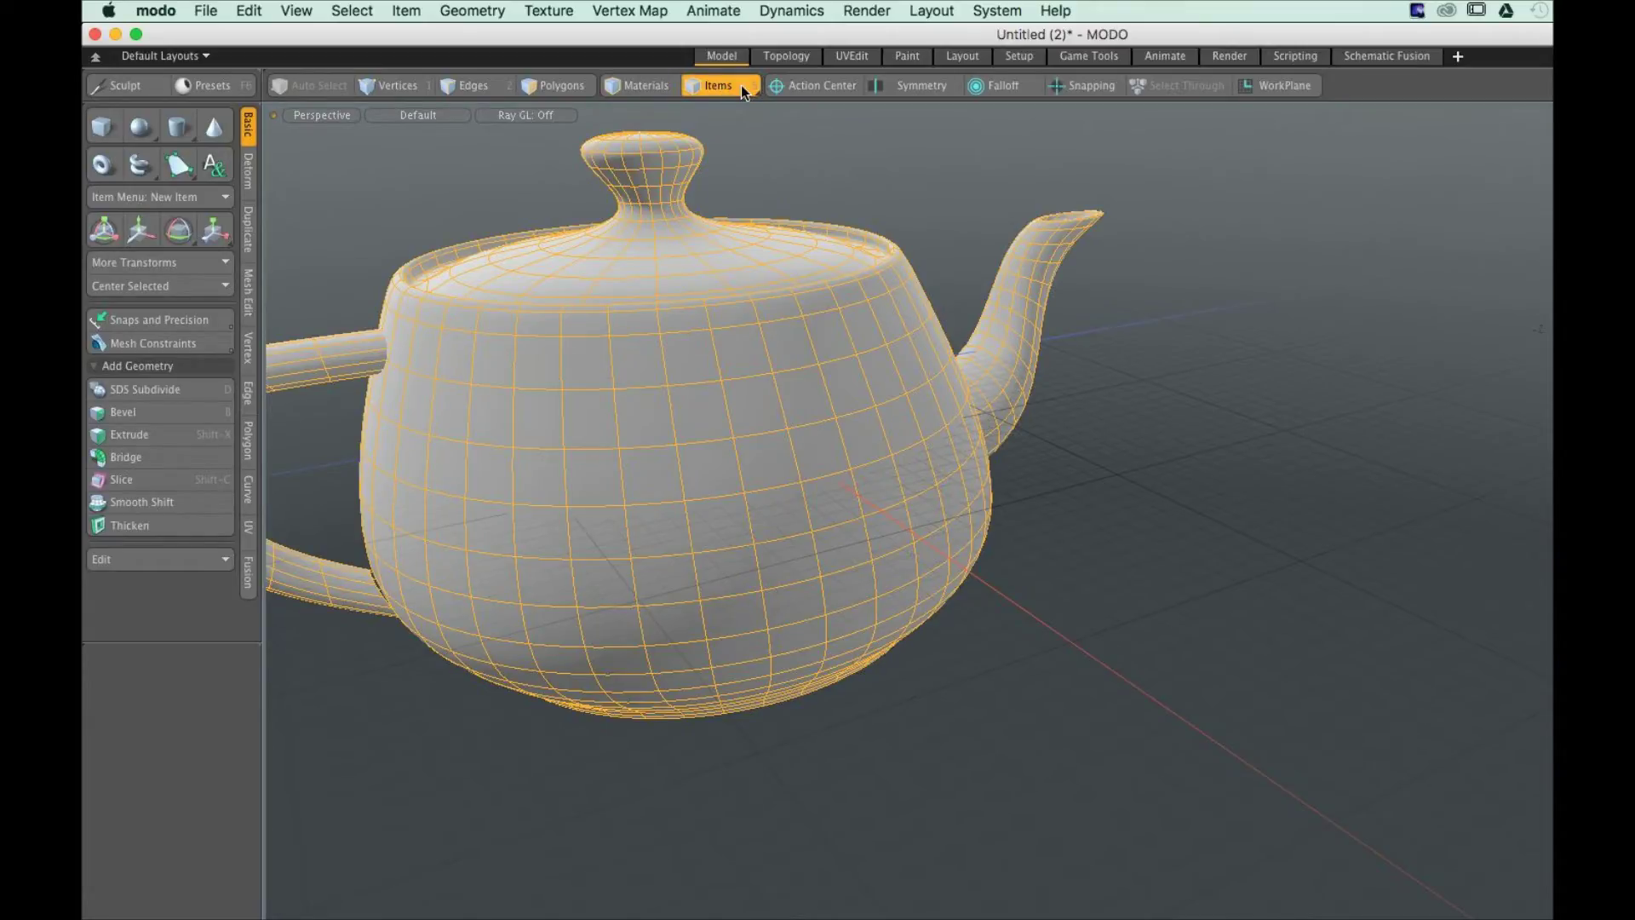
# Switch to polygon selection, pick a patch of polygons on the lid knob, compare vertex mode, and fit the selected polygons in the view
pyautogui.click(557, 85)
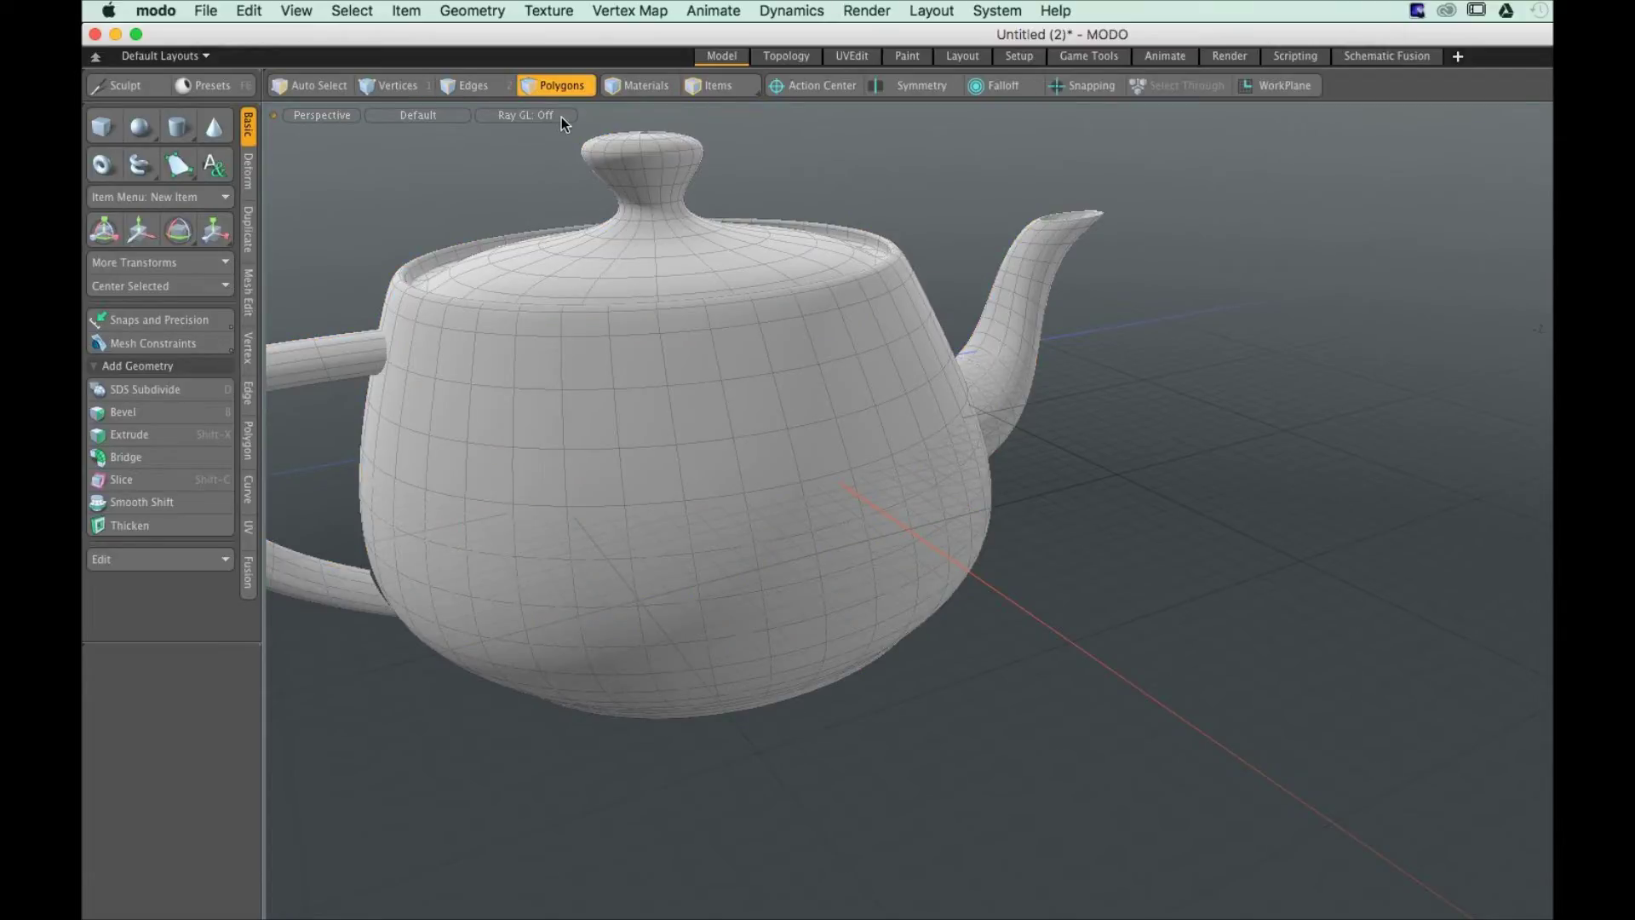
pyautogui.moveTo(612, 157); pyautogui.dragTo(634, 201)
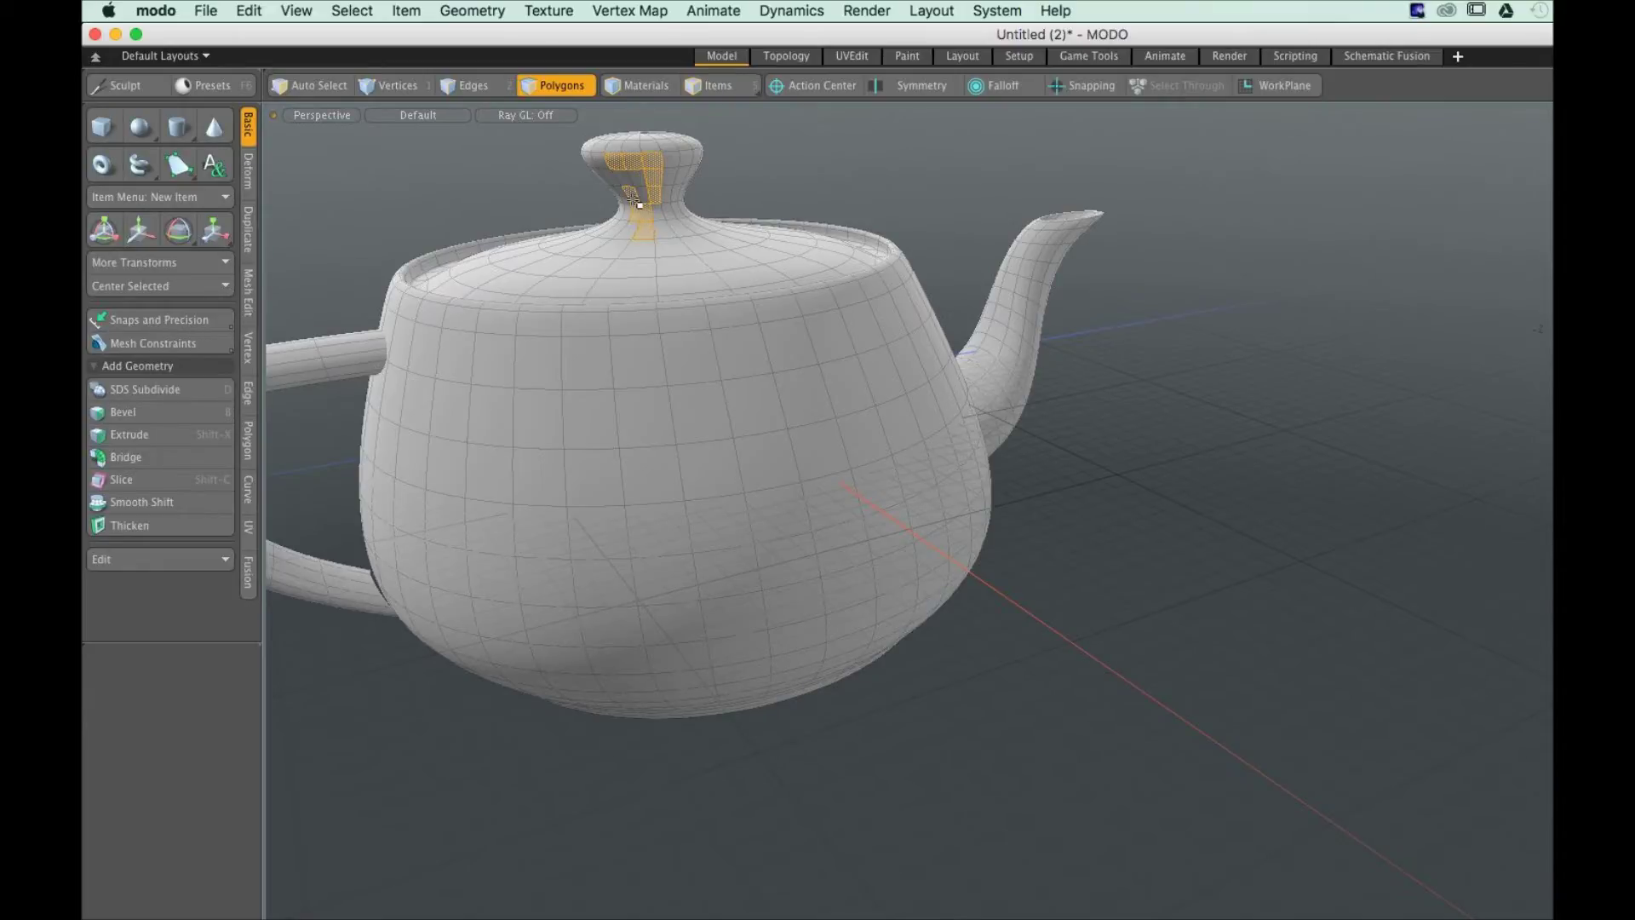
pyautogui.press('1')
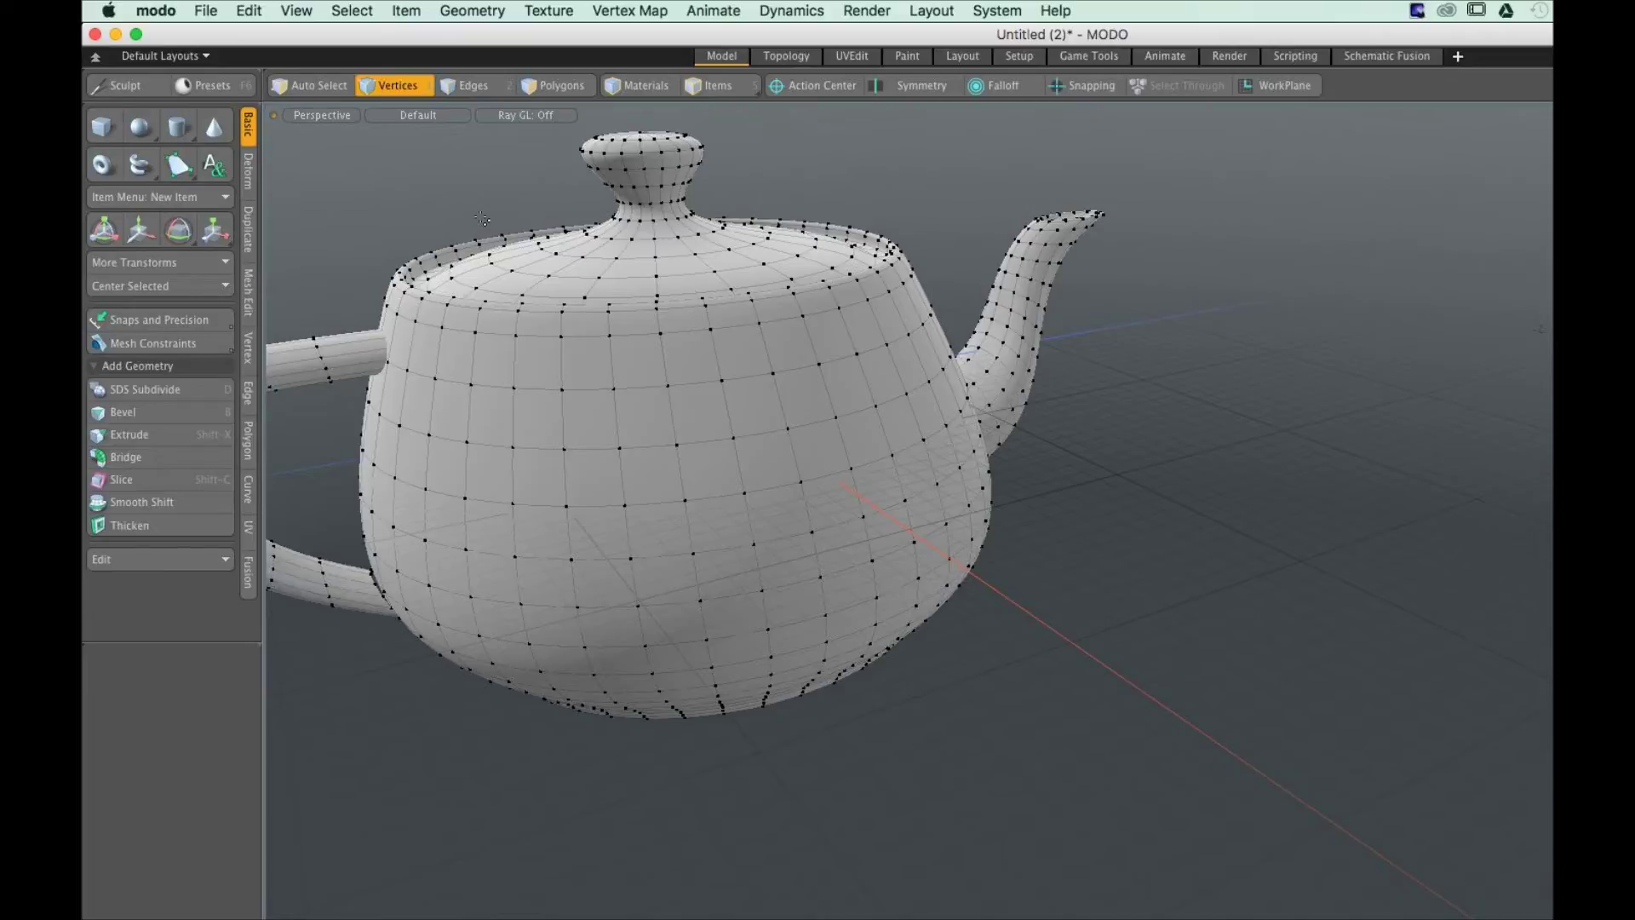
pyautogui.click(532, 87)
pyautogui.moveTo(545, 128)
pyautogui.keyDown('alt'); pyautogui.mouseDown()
pyautogui.moveTo(1142, 558)
pyautogui.moveTo(1263, 686)
pyautogui.moveTo(566, 127)
pyautogui.mouseUp(); pyautogui.keyUp('alt')
pyautogui.hotkey('shift', 'a')
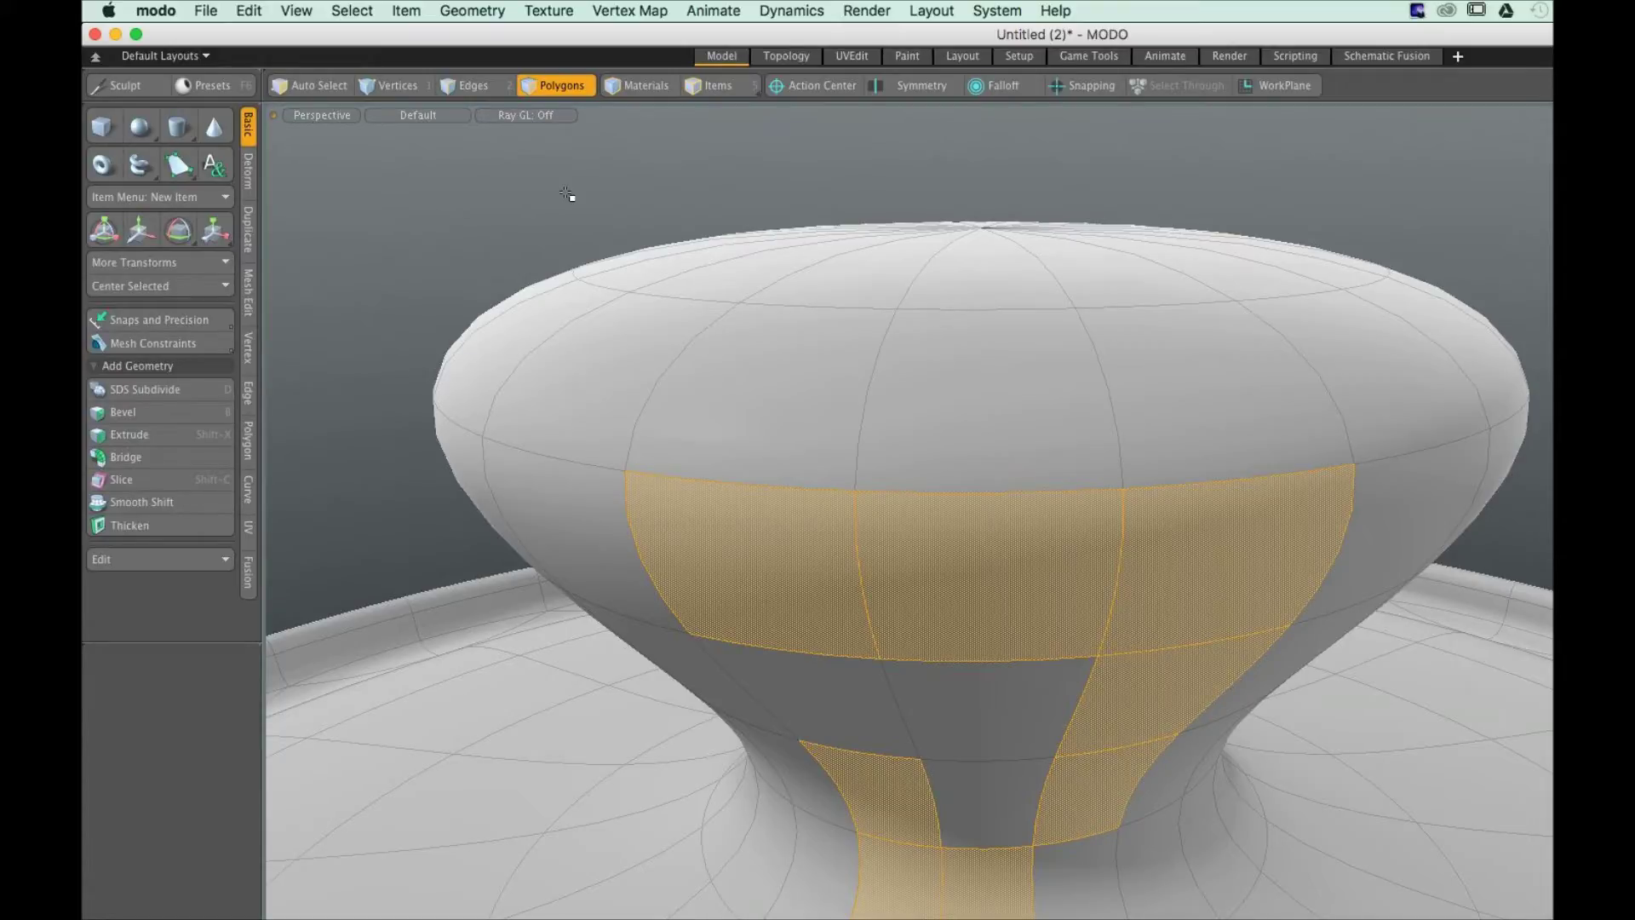
# Select the knob's front polygons down to its neck, deselect the upper row, and clear the selection
pyautogui.click(982, 426)
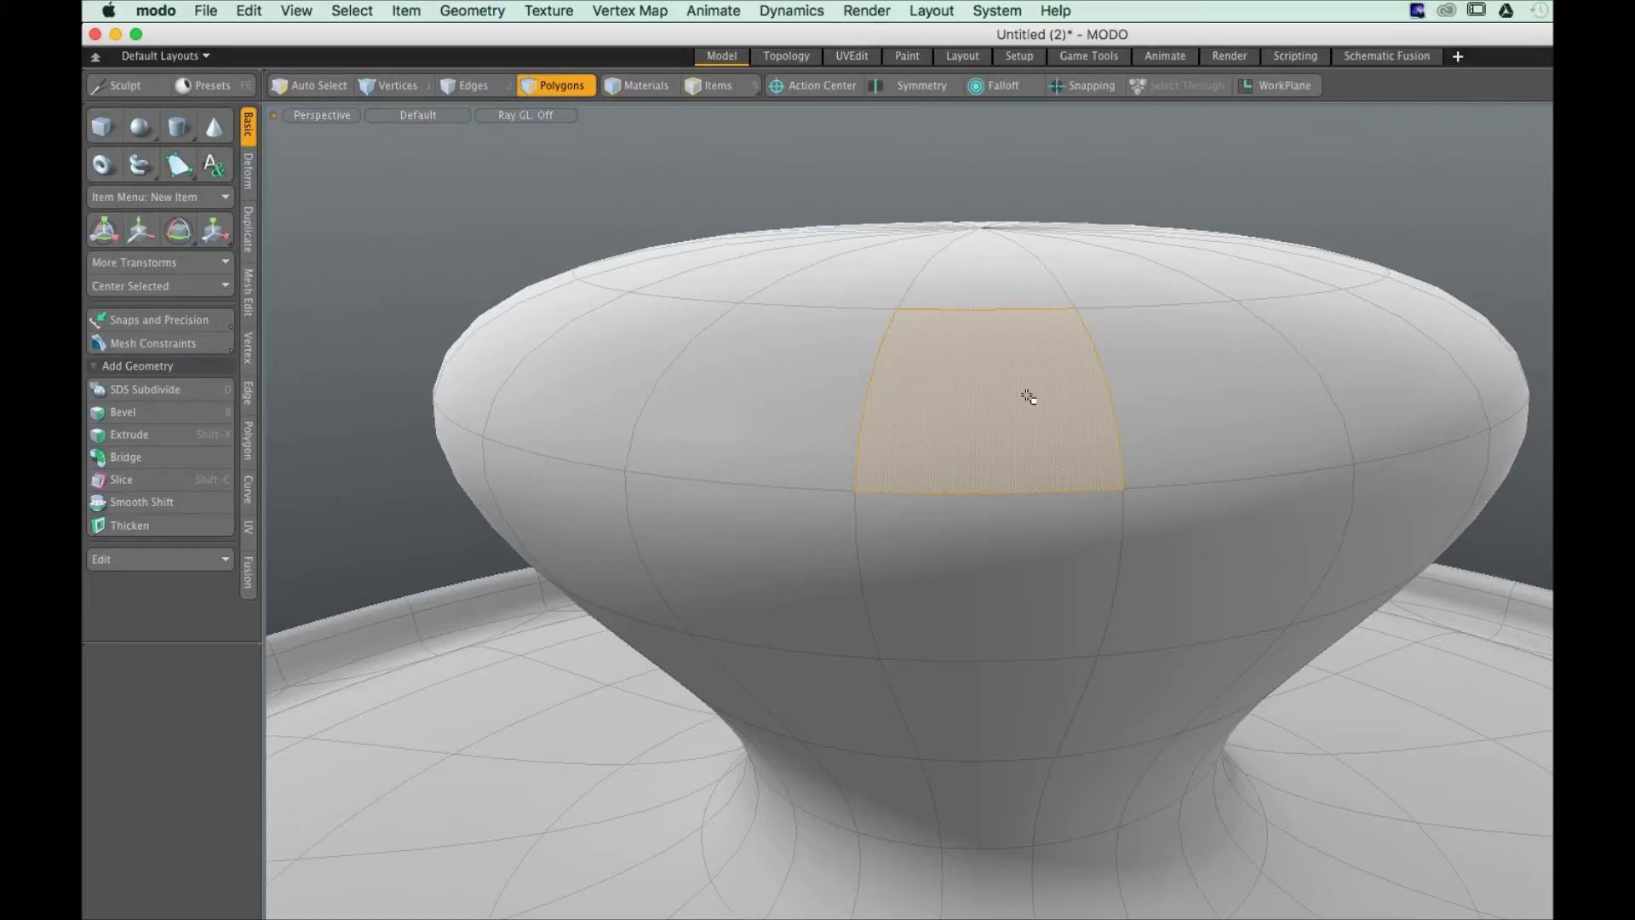
pyautogui.moveTo(1028, 396)
pyautogui.mouseDown()
pyautogui.moveTo(1118, 537)
pyautogui.moveTo(1264, 675)
pyautogui.mouseUp()
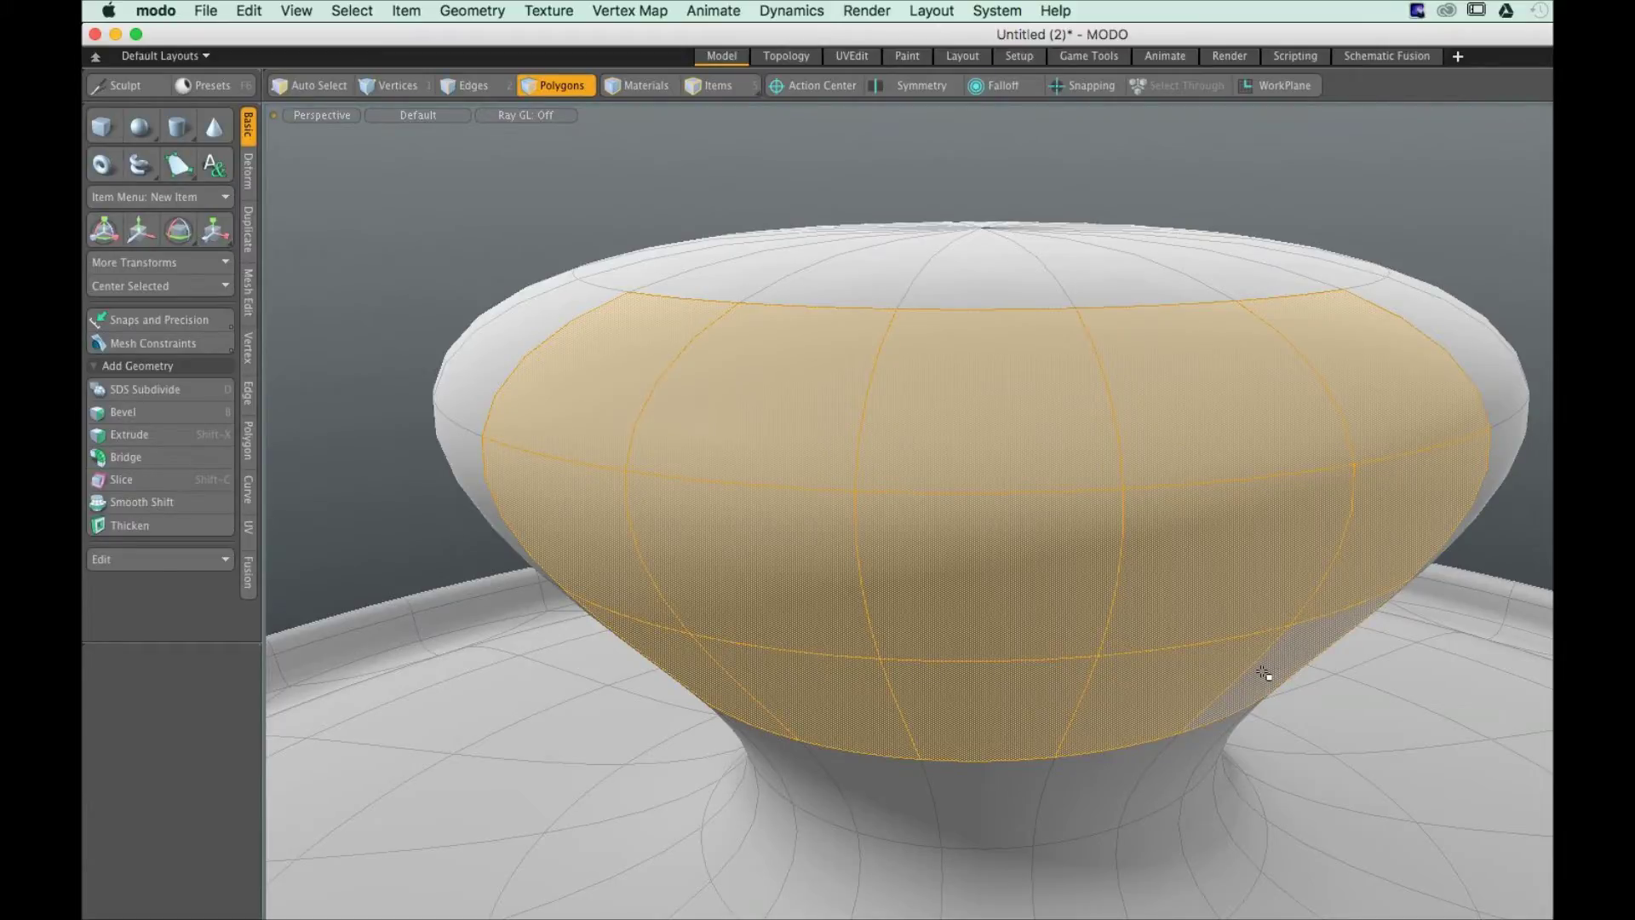
pyautogui.press('ctrl')
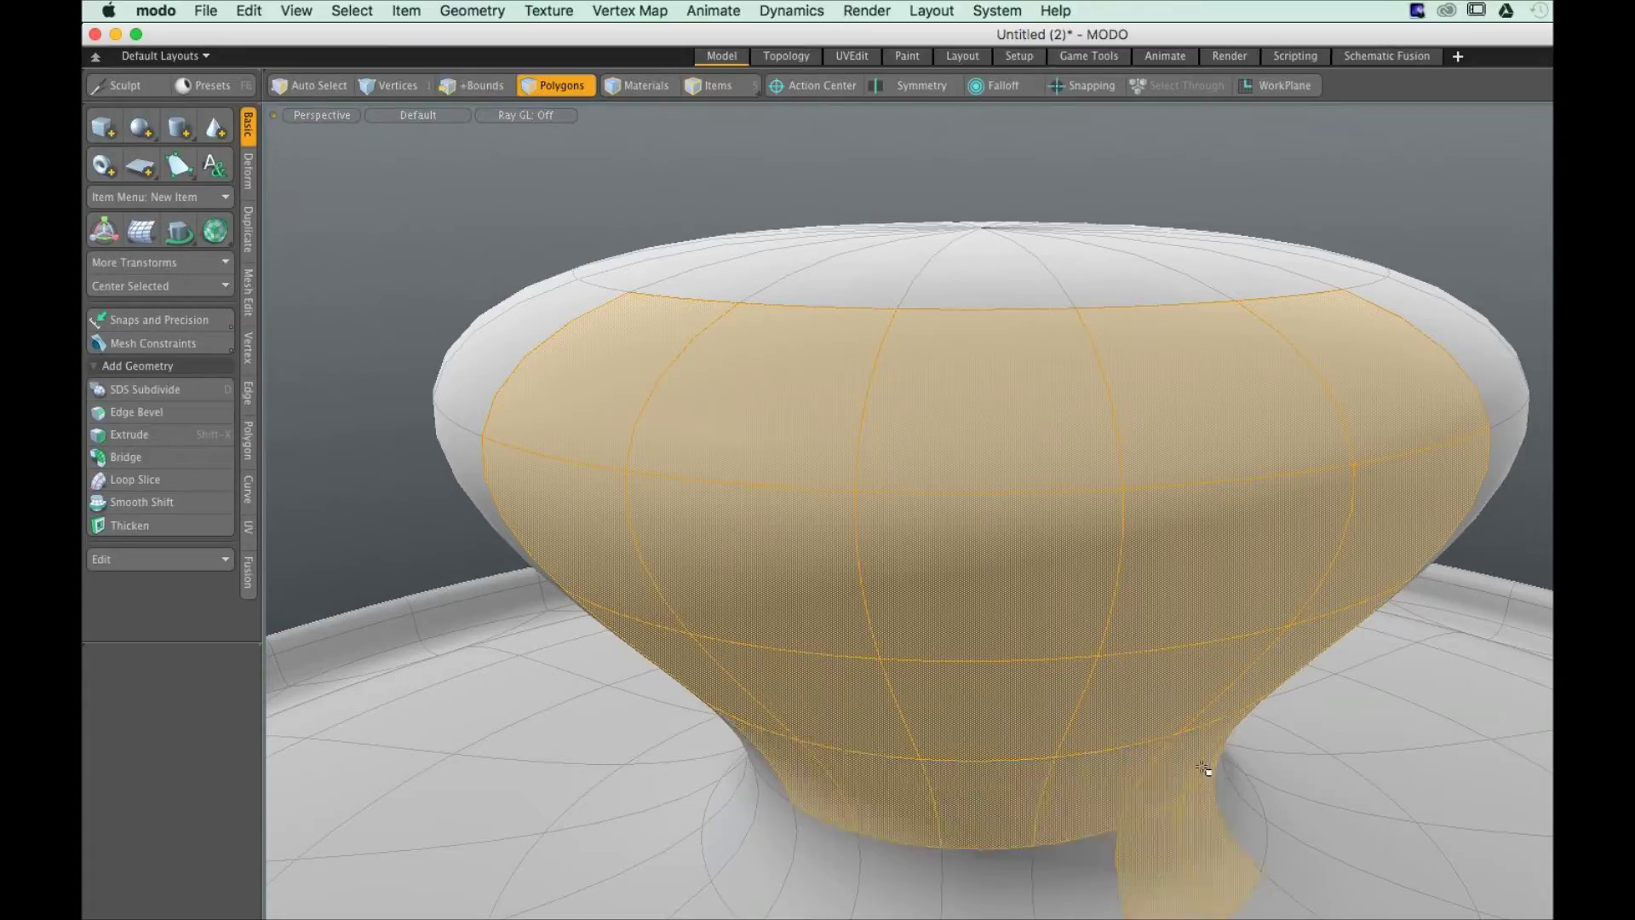
pyautogui.keyDown('shift'); pyautogui.moveTo(755, 791); pyautogui.dragTo(1339, 756); pyautogui.keyUp('shift')
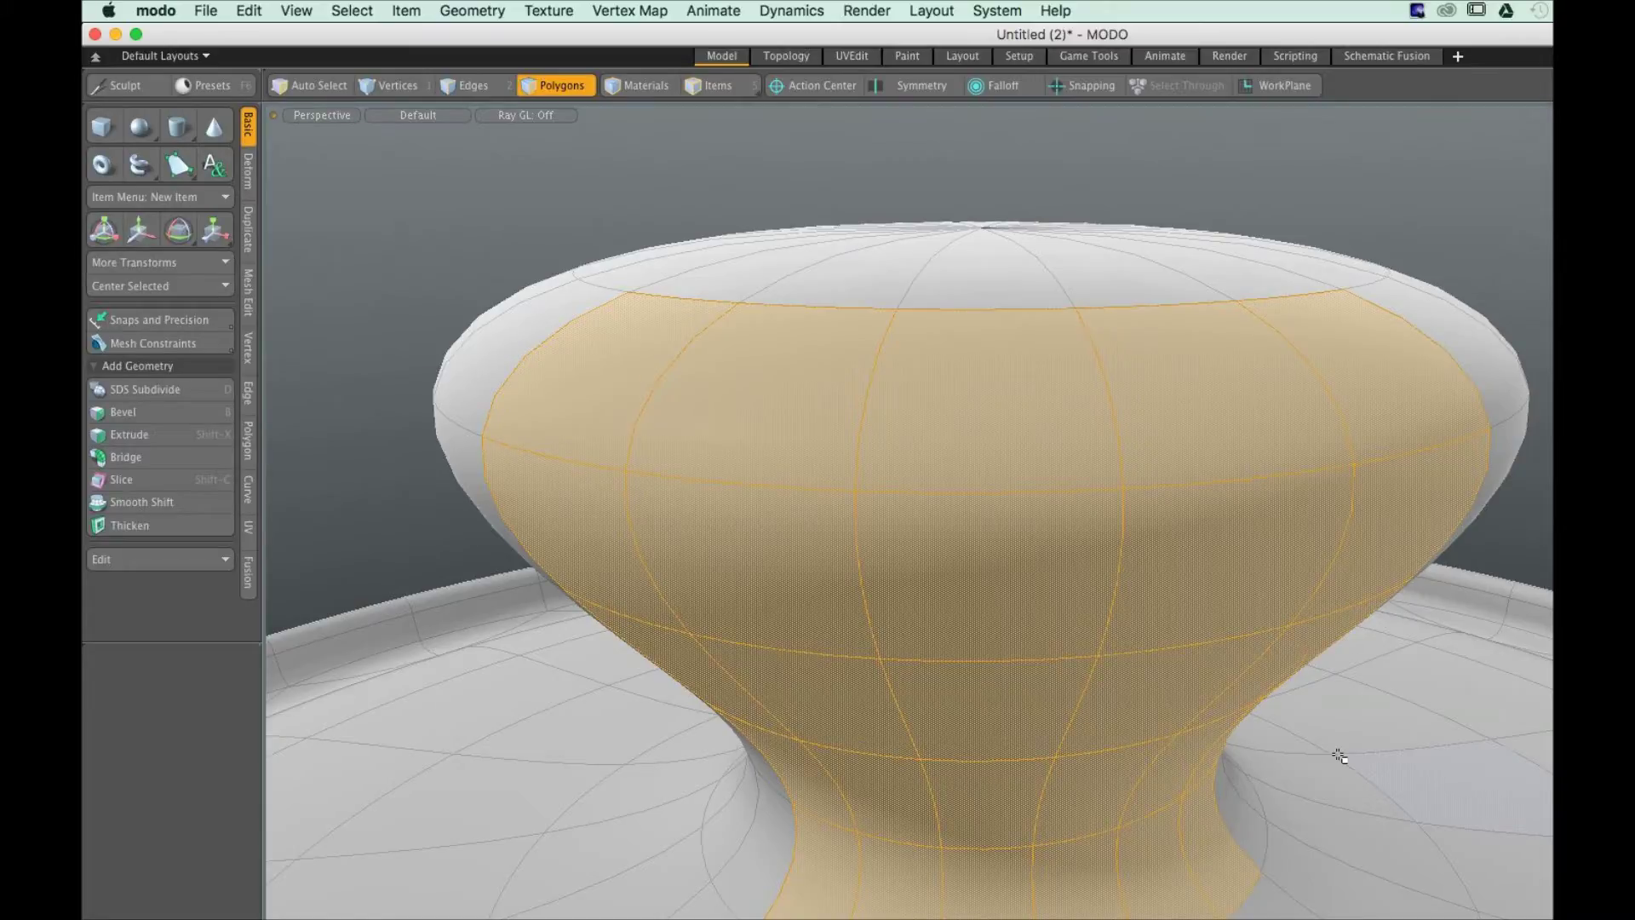
pyautogui.keyDown('ctrl'); pyautogui.moveTo(545, 400); pyautogui.dragTo(950, 397); pyautogui.keyUp('ctrl')
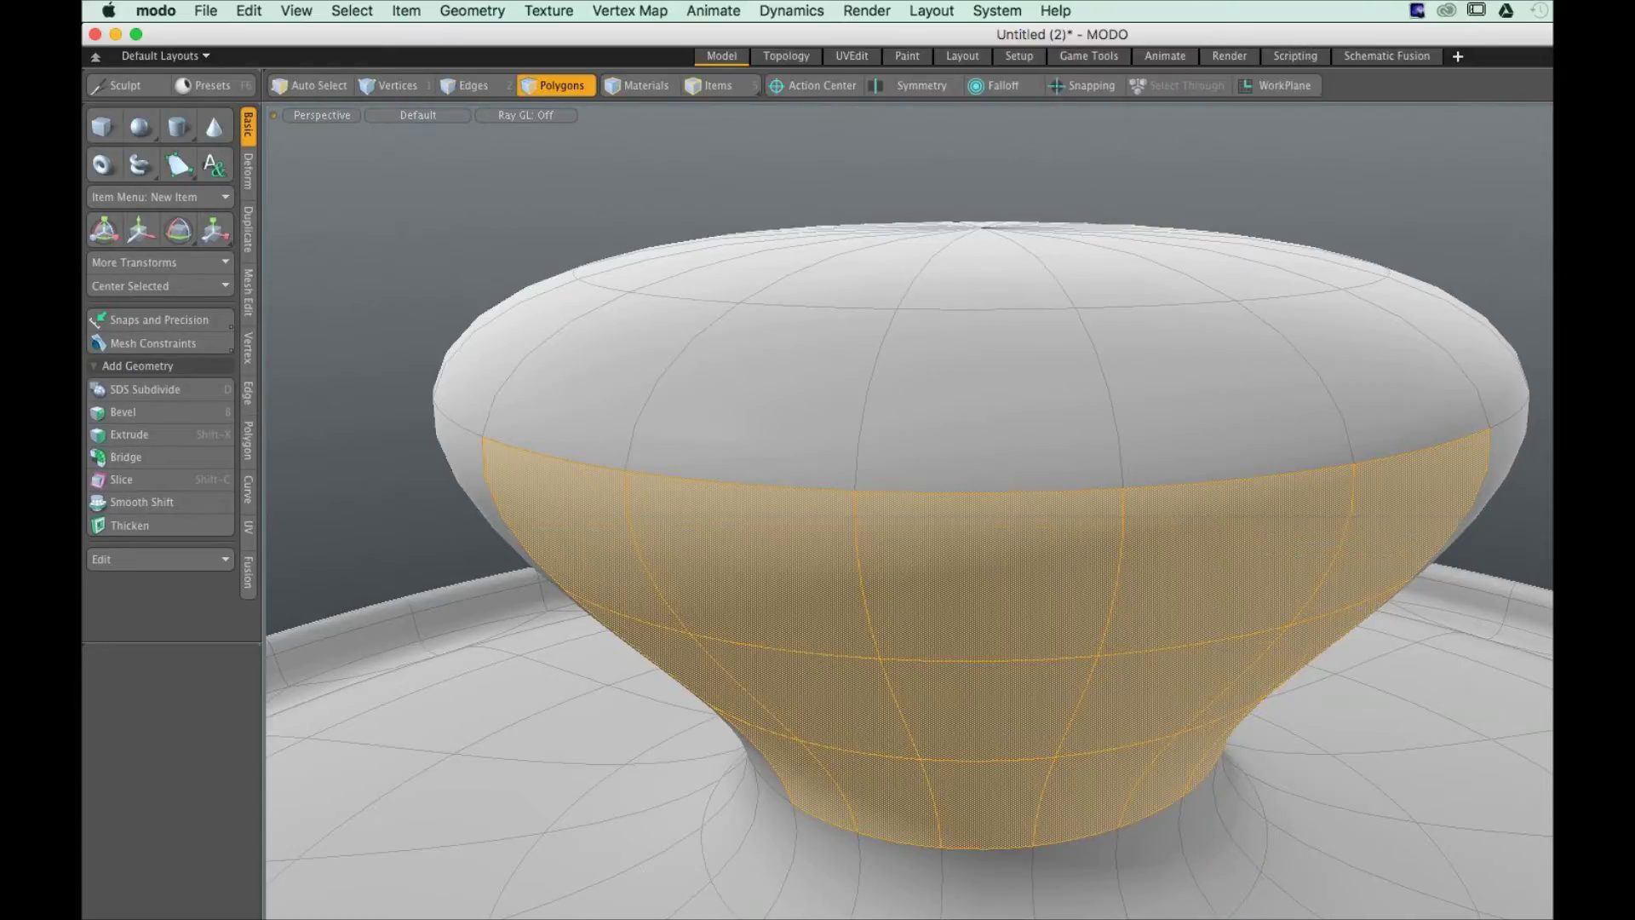
pyautogui.press('Escape')
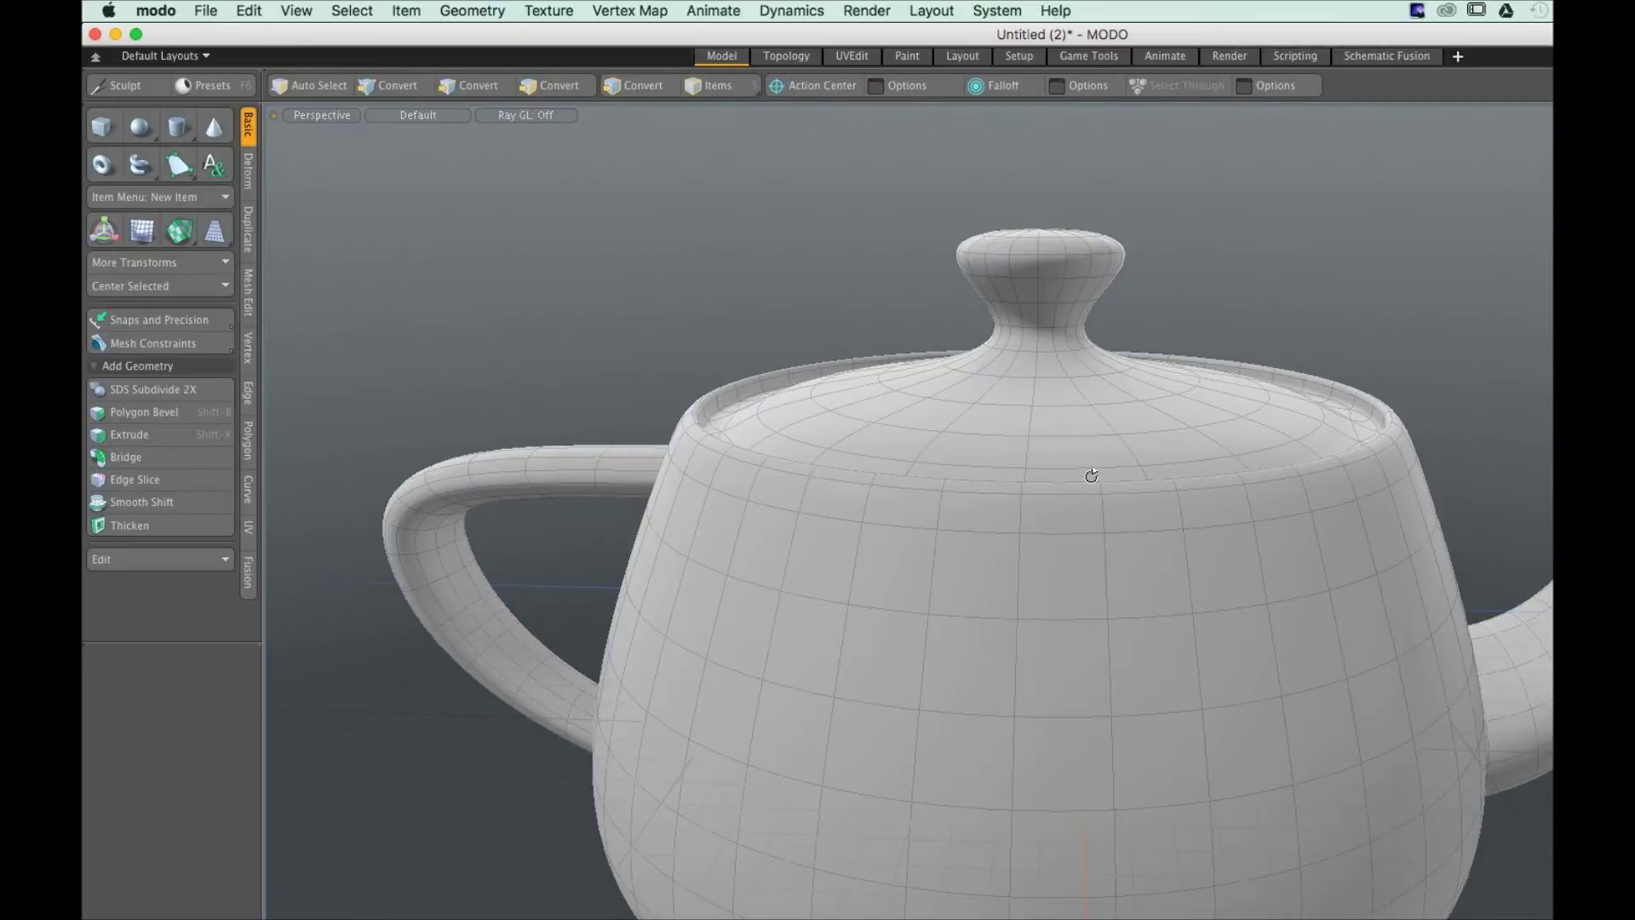
# Select all connected polygons of the teapot's body and lid, and clear the selection
pyautogui.keyDown('alt'); pyautogui.moveTo(1092, 476); pyautogui.dragTo(1060, 471); pyautogui.keyUp('alt')
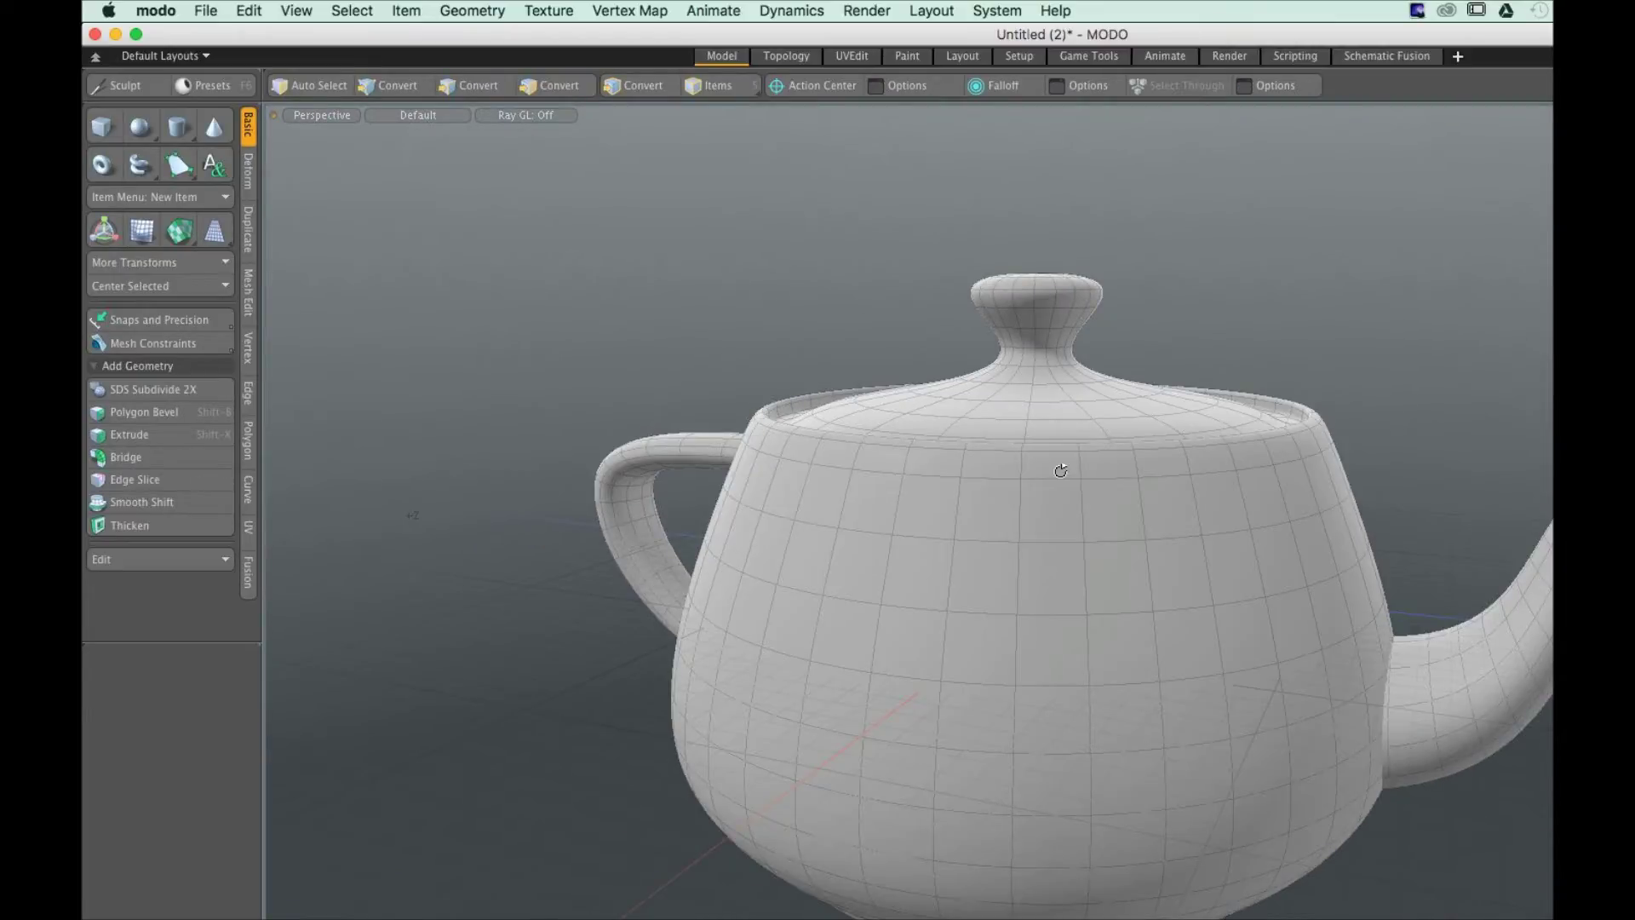
pyautogui.keyDown('alt'); pyautogui.moveTo(1060, 471); pyautogui.dragTo(976, 444); pyautogui.keyUp('alt')
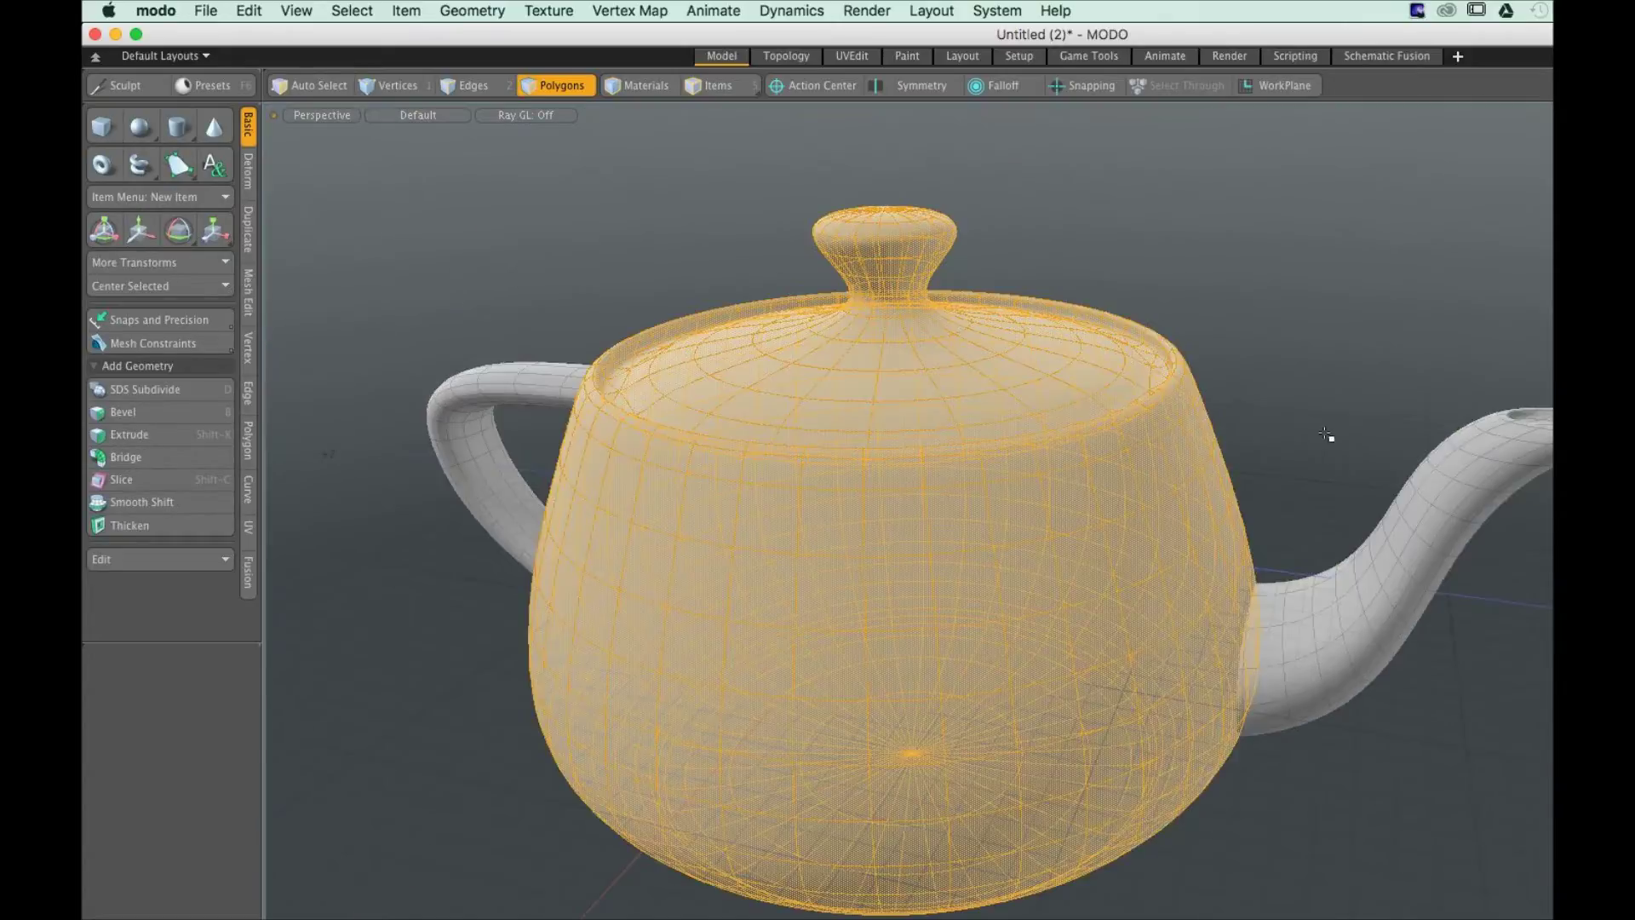
pyautogui.click(1325, 528)
pyautogui.press('super+z')
pyautogui.doubleClick(1339, 603)
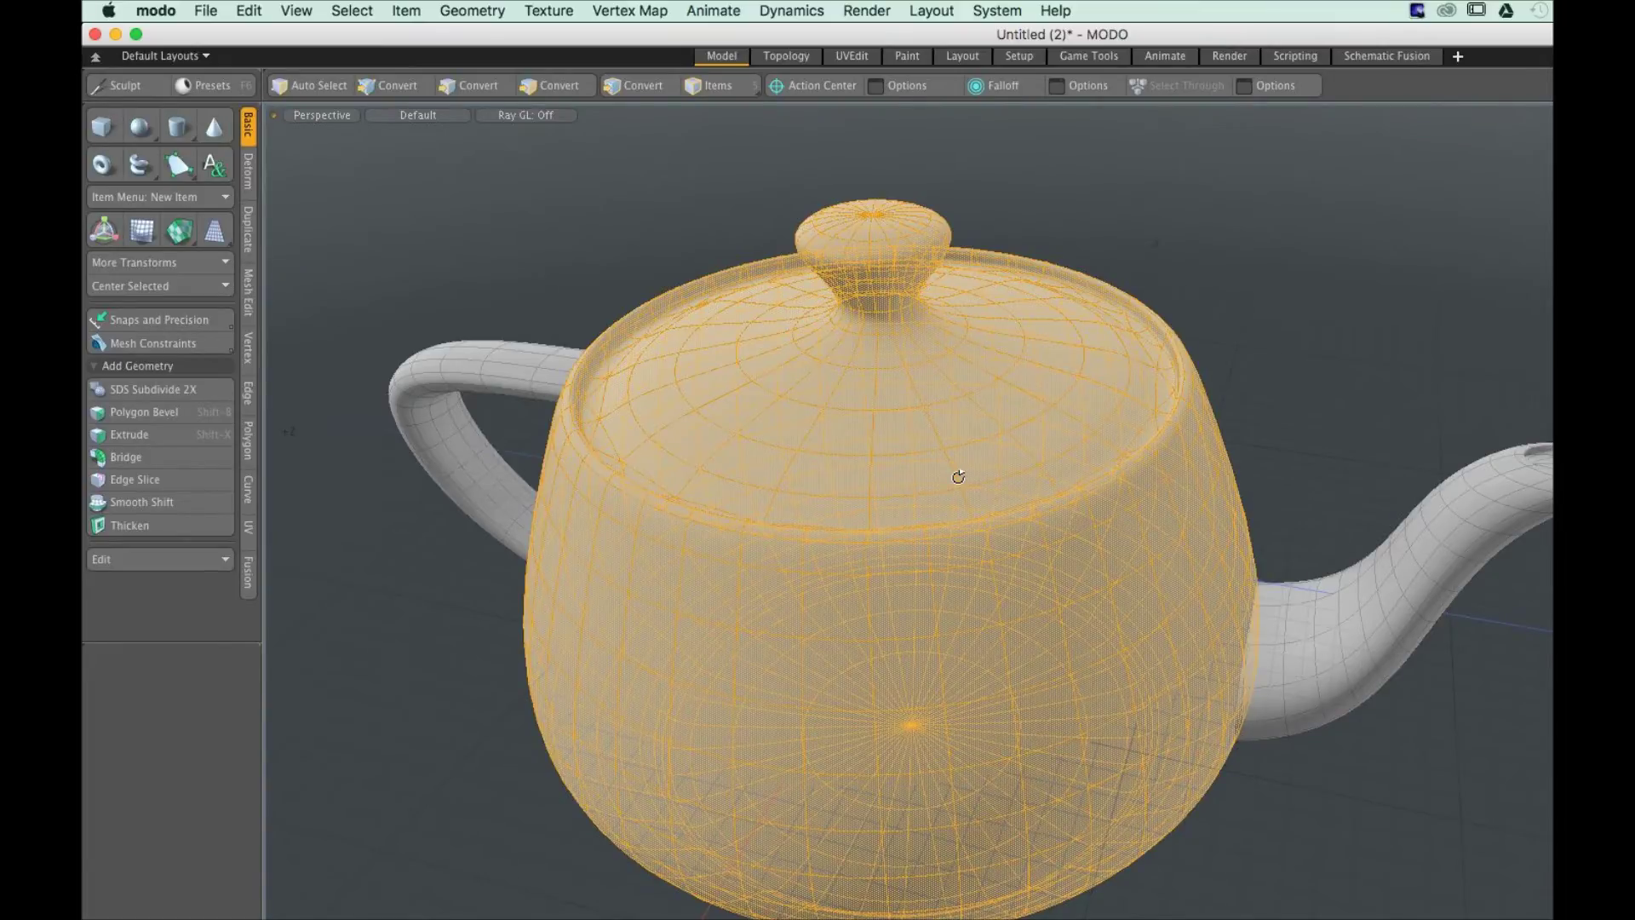
pyautogui.keyDown('alt'); pyautogui.moveTo(958, 477); pyautogui.dragTo(1019, 459); pyautogui.keyUp('alt')
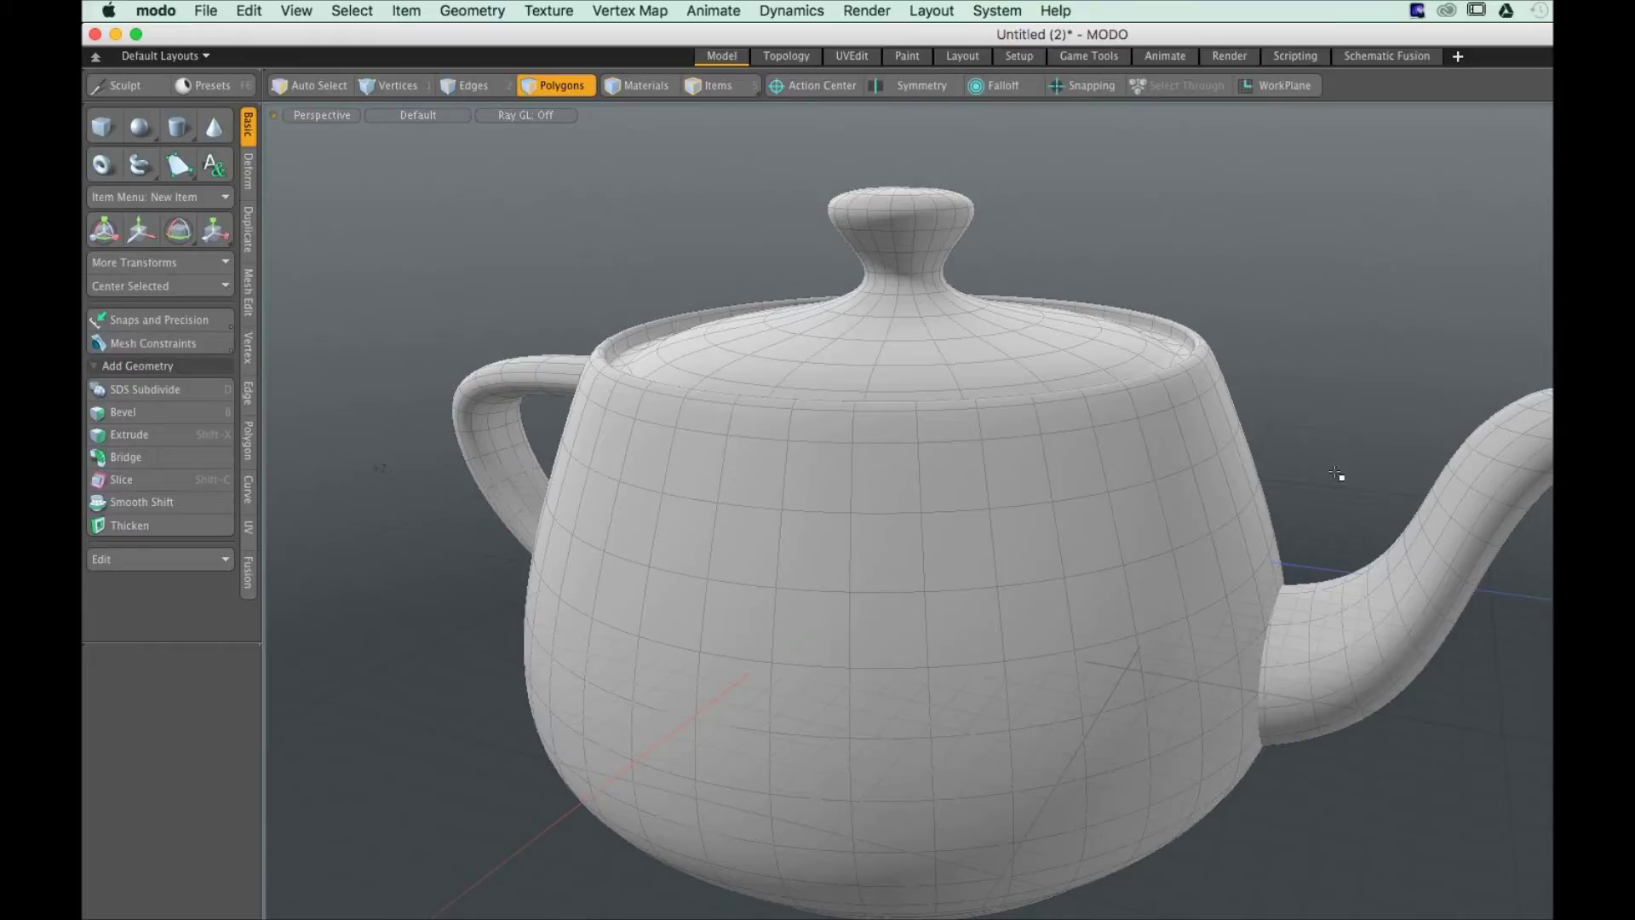
# Select the connected spout polygons, try moving them along the Z axis, and undo the move
pyautogui.doubleClick(1441, 594)
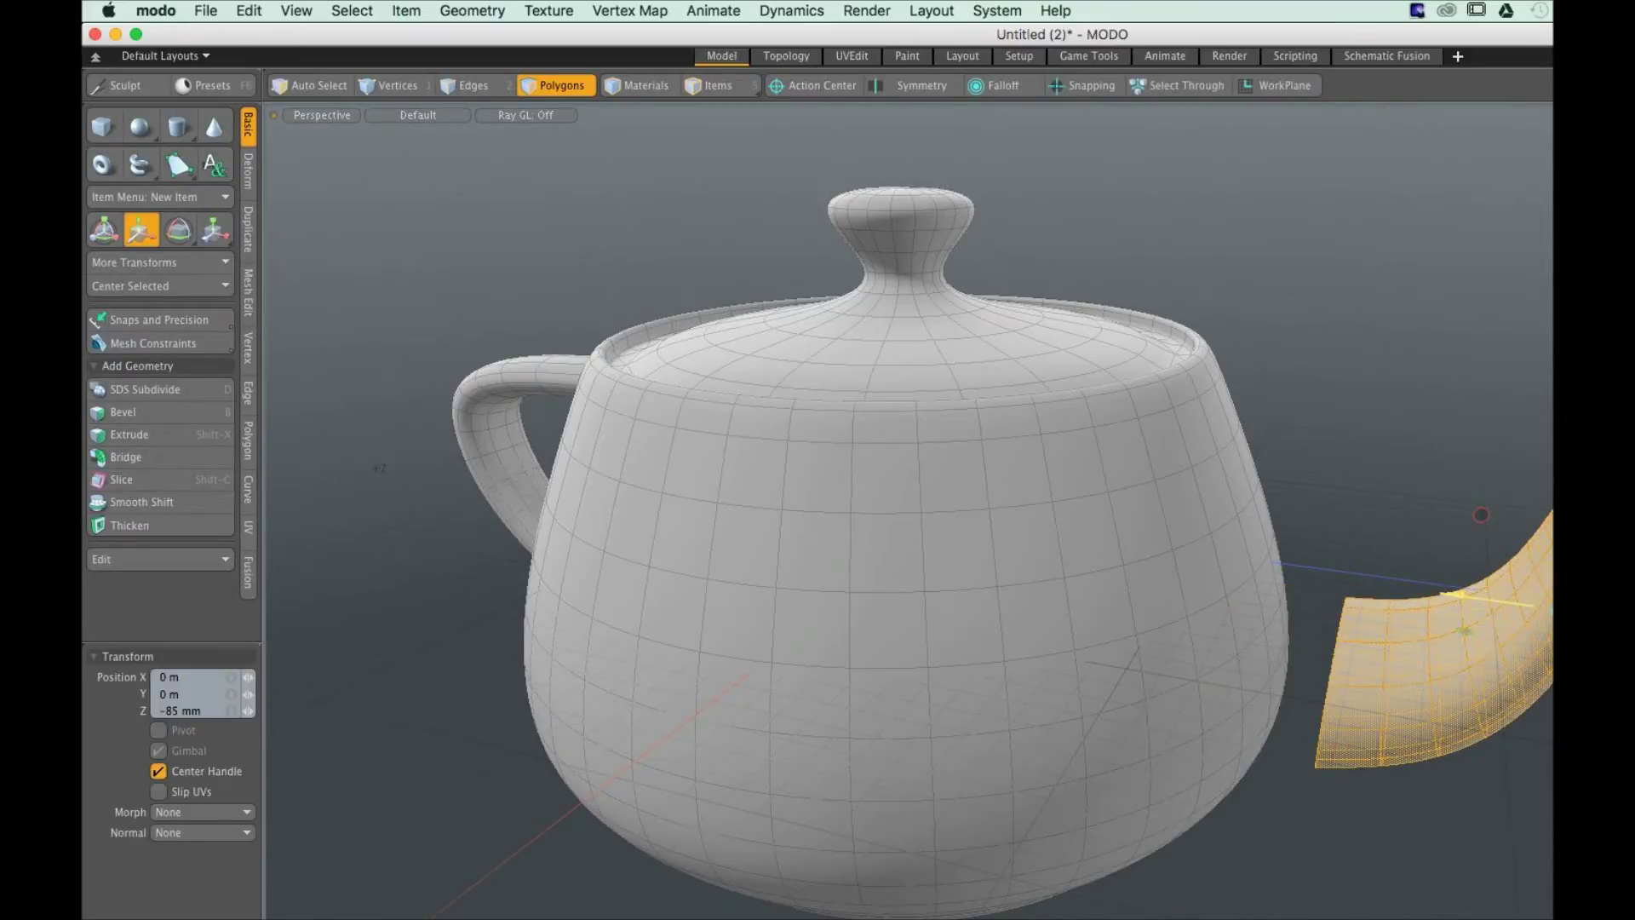
pyautogui.moveTo(1480, 514); pyautogui.dragTo(1359, 501)
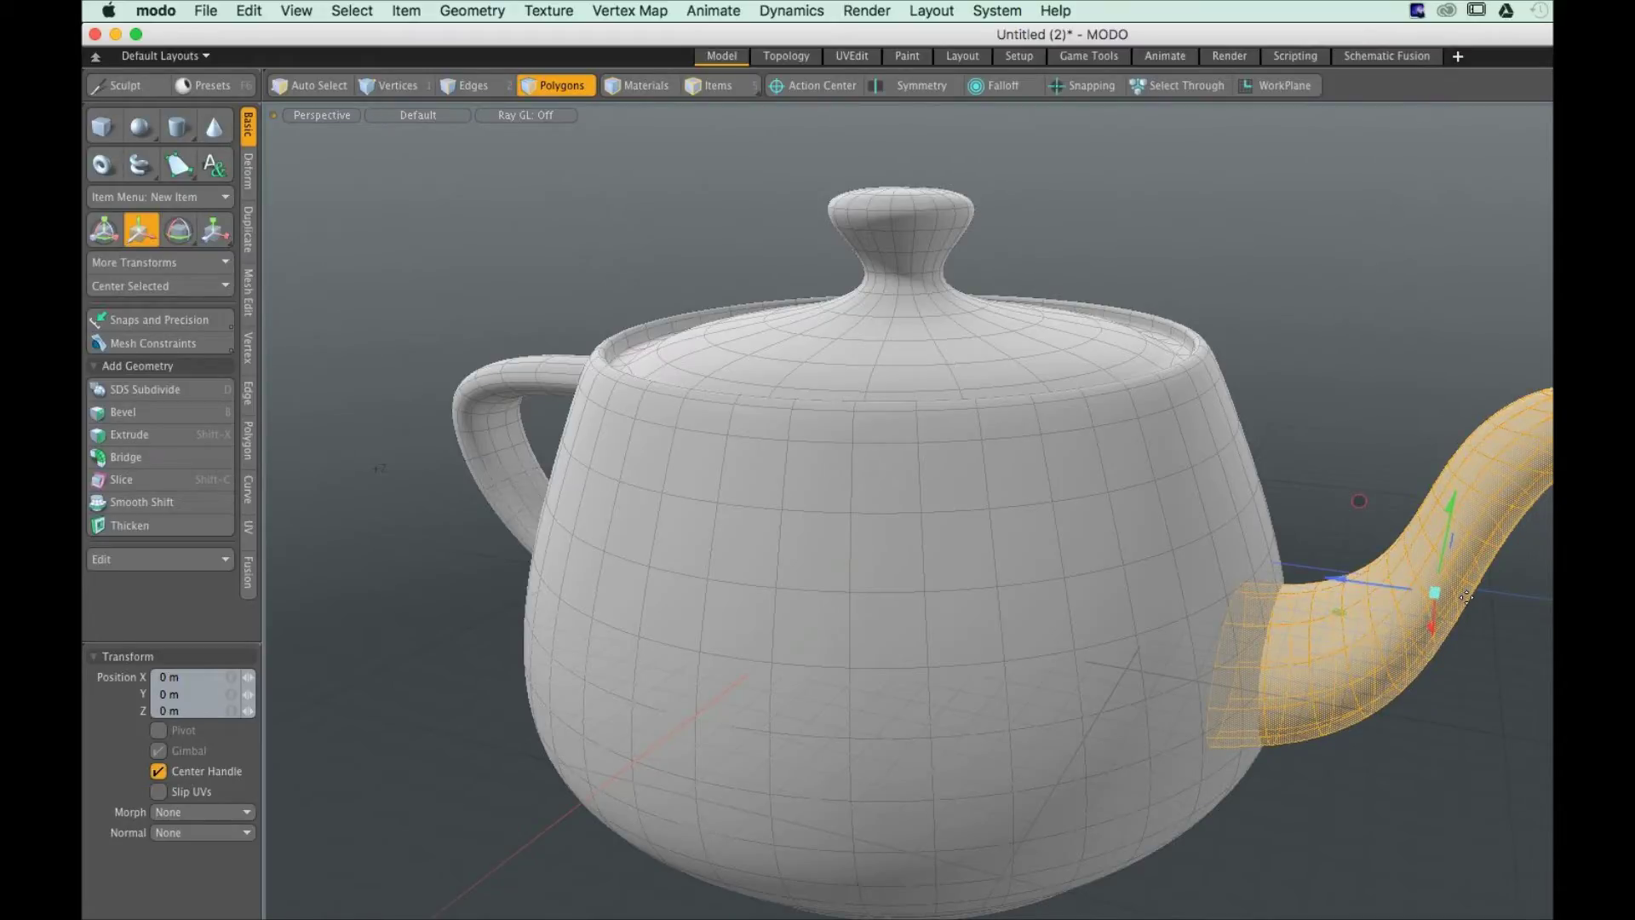
pyautogui.keyDown('alt'); pyautogui.moveTo(1465, 596); pyautogui.dragTo(1242, 562); pyautogui.keyUp('alt')
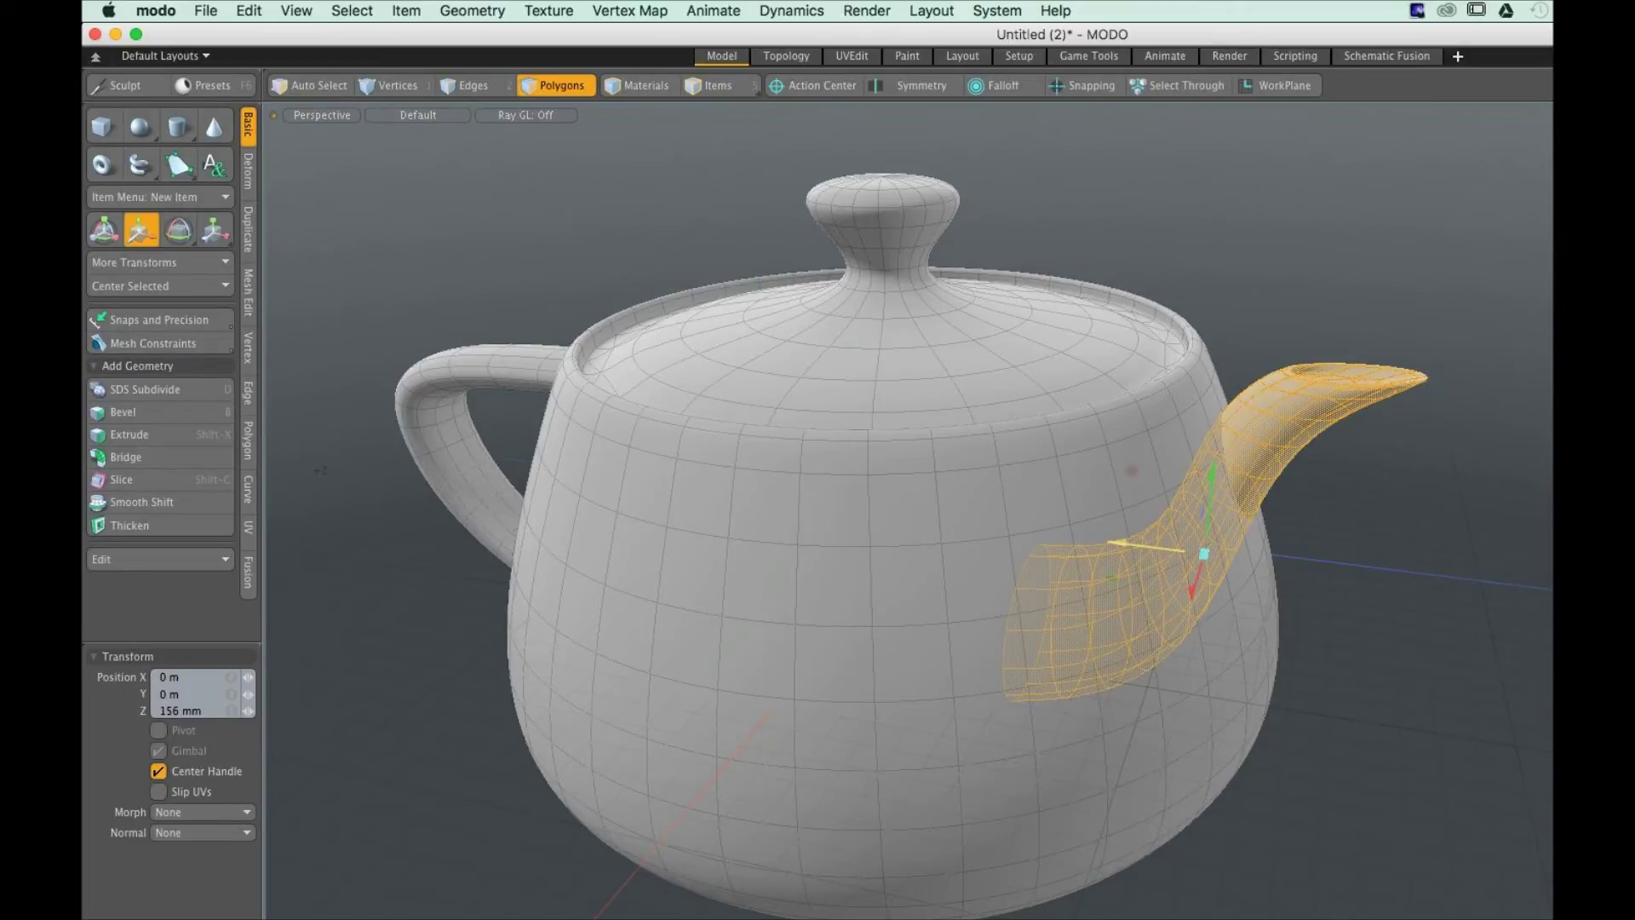
pyautogui.hotkey('ctrl', 'z')
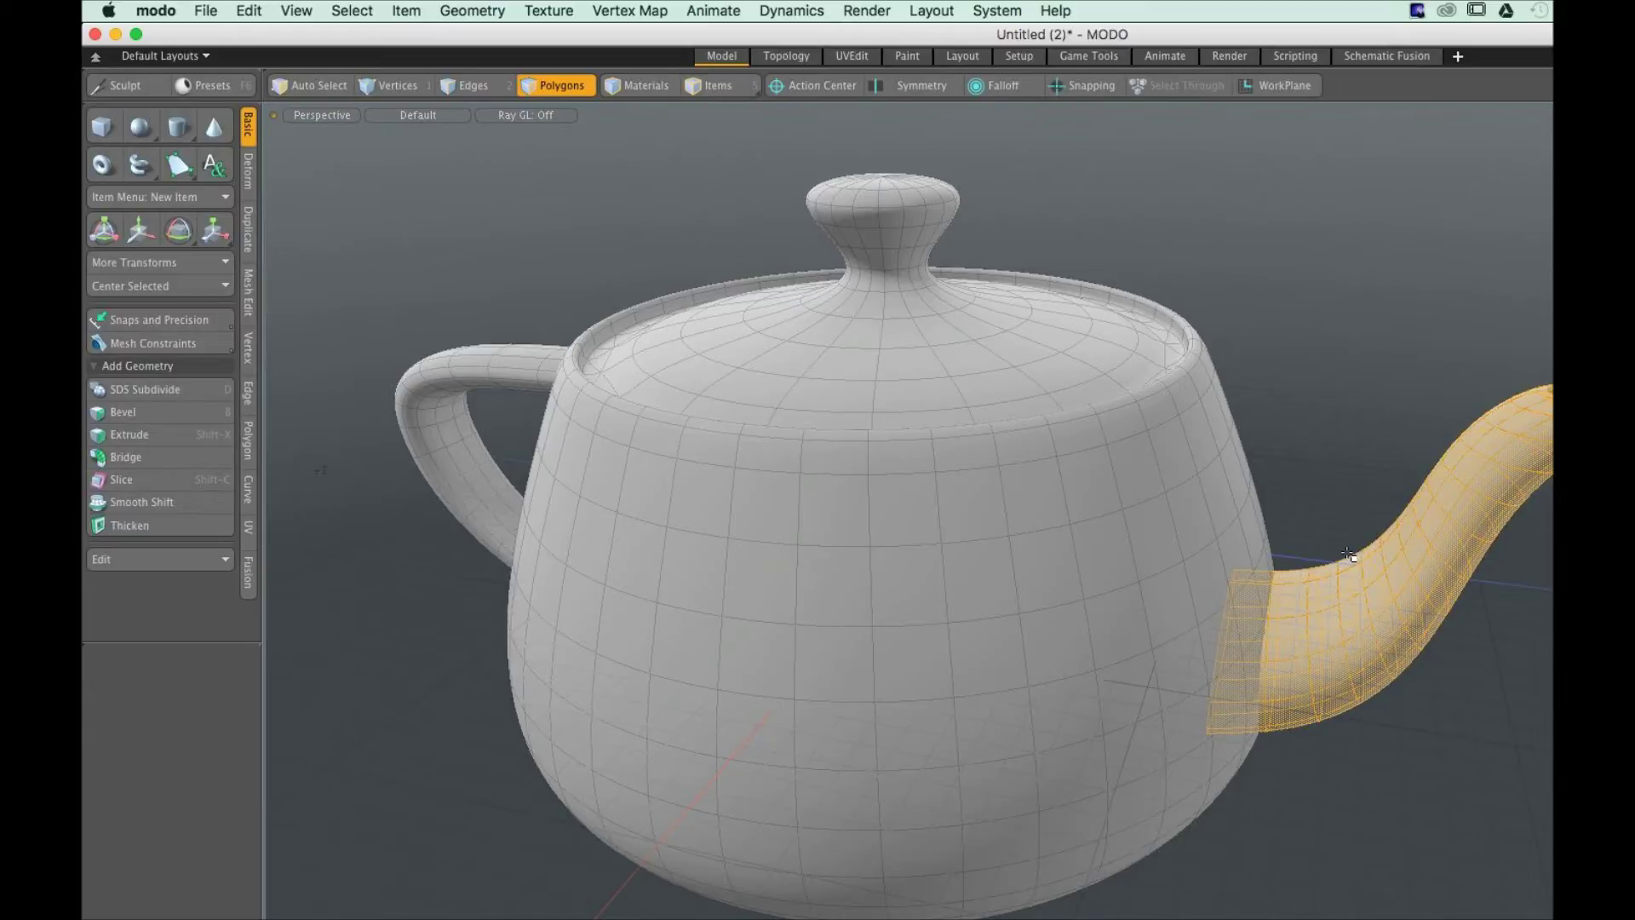
pyautogui.click(1379, 505)
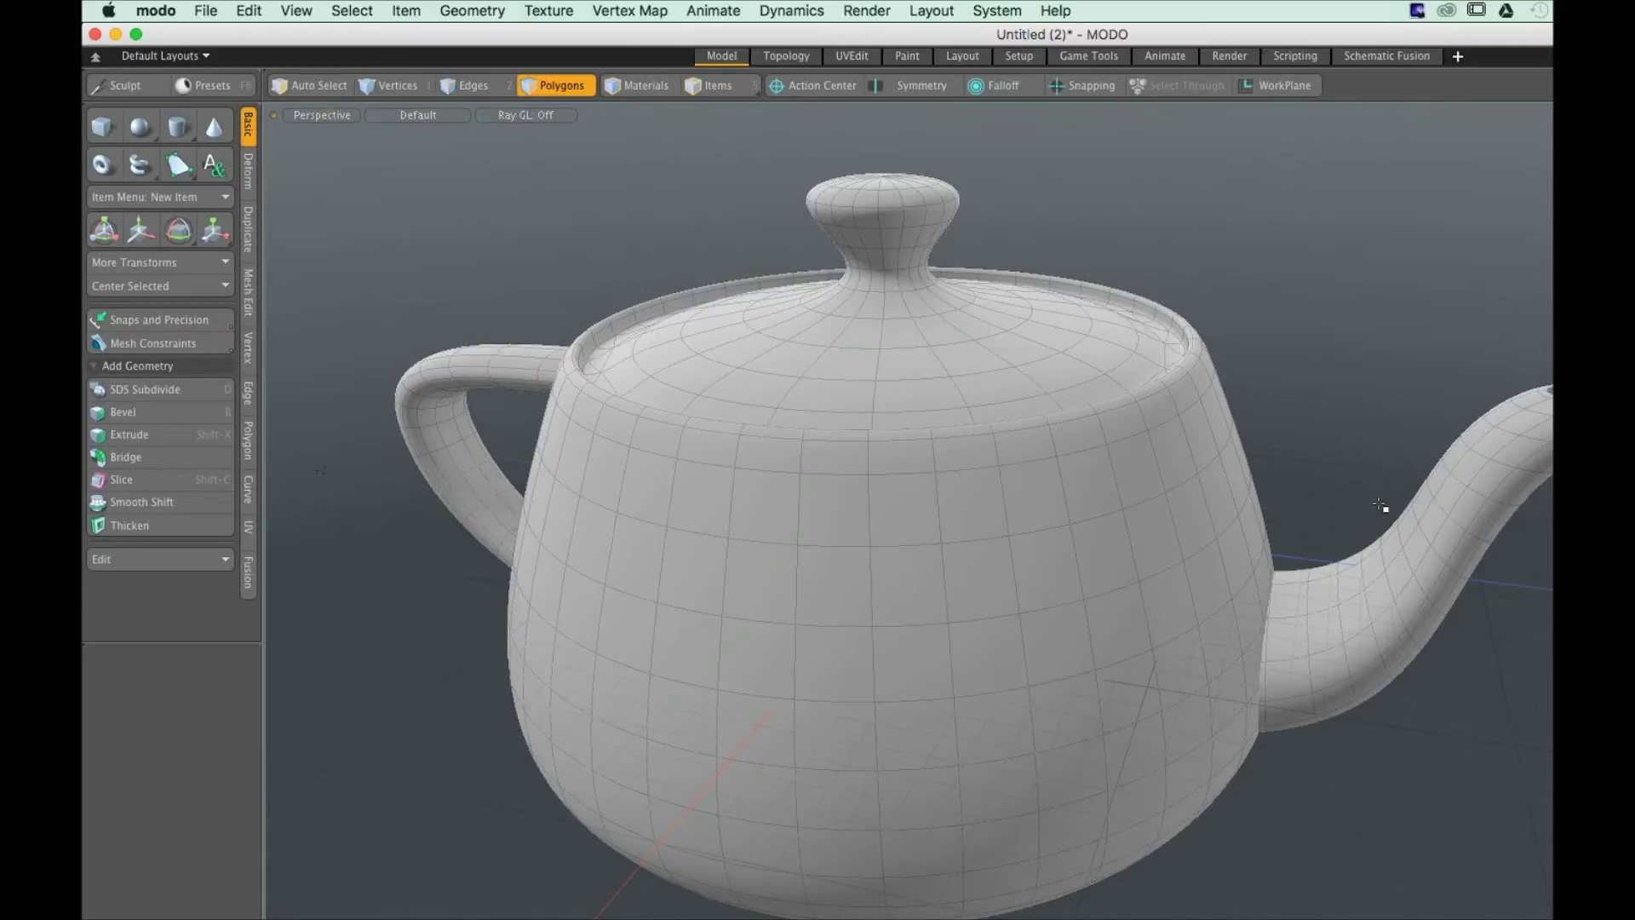
# Select the spout, add the teapot's other connected parts, and remove the body so only spout and handle stay selected
pyautogui.doubleClick(1463, 539)
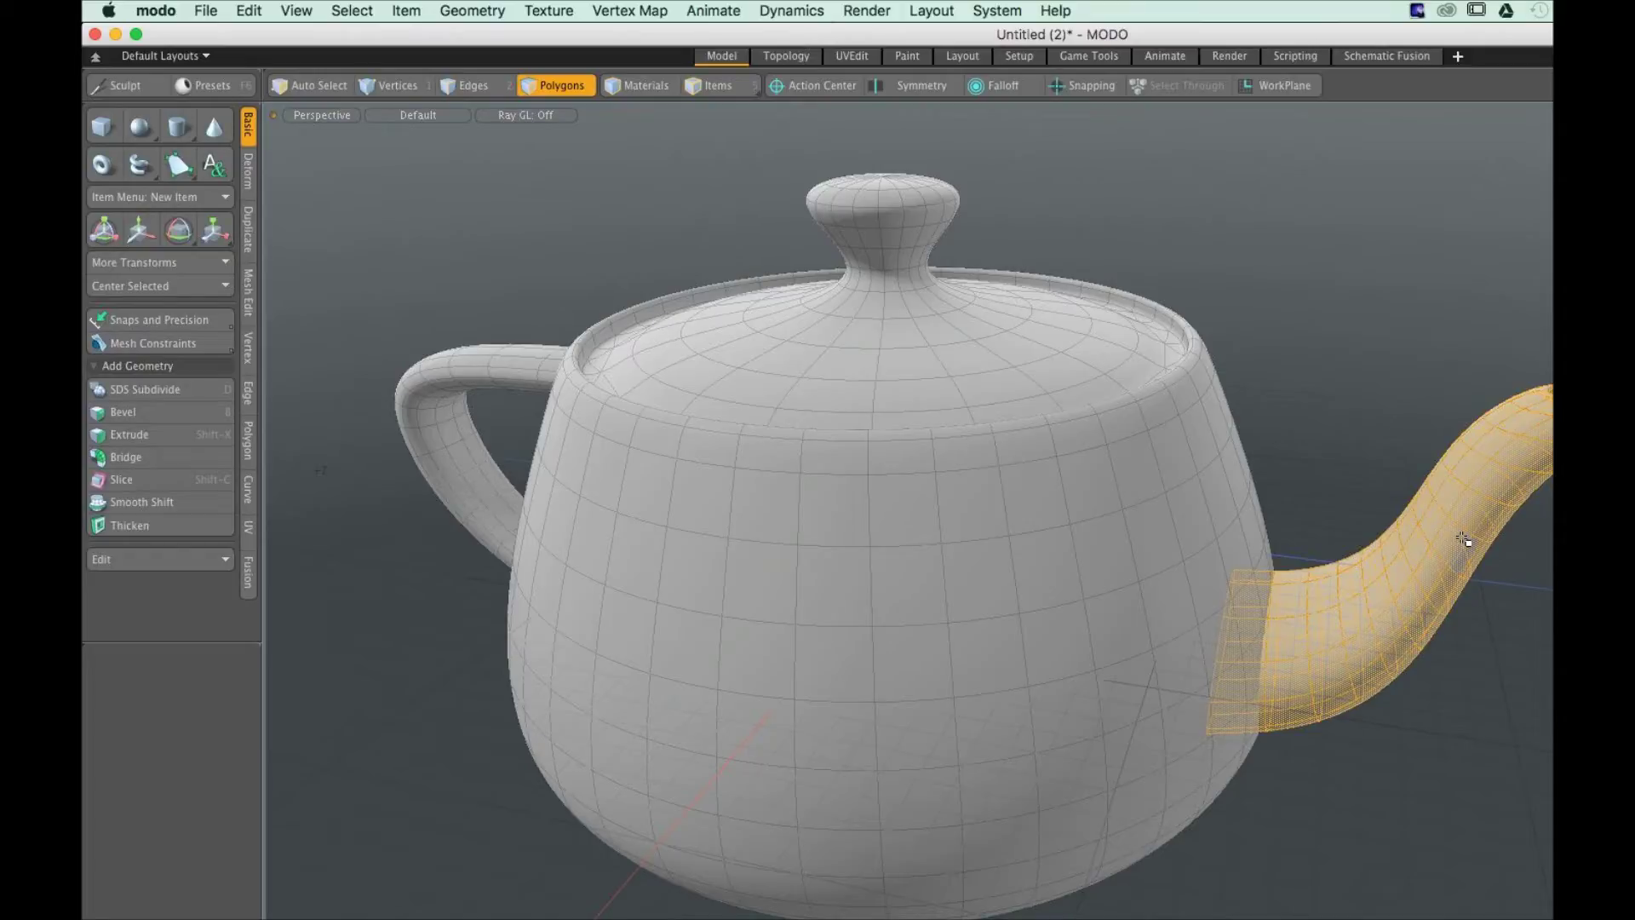
pyautogui.press('shift')
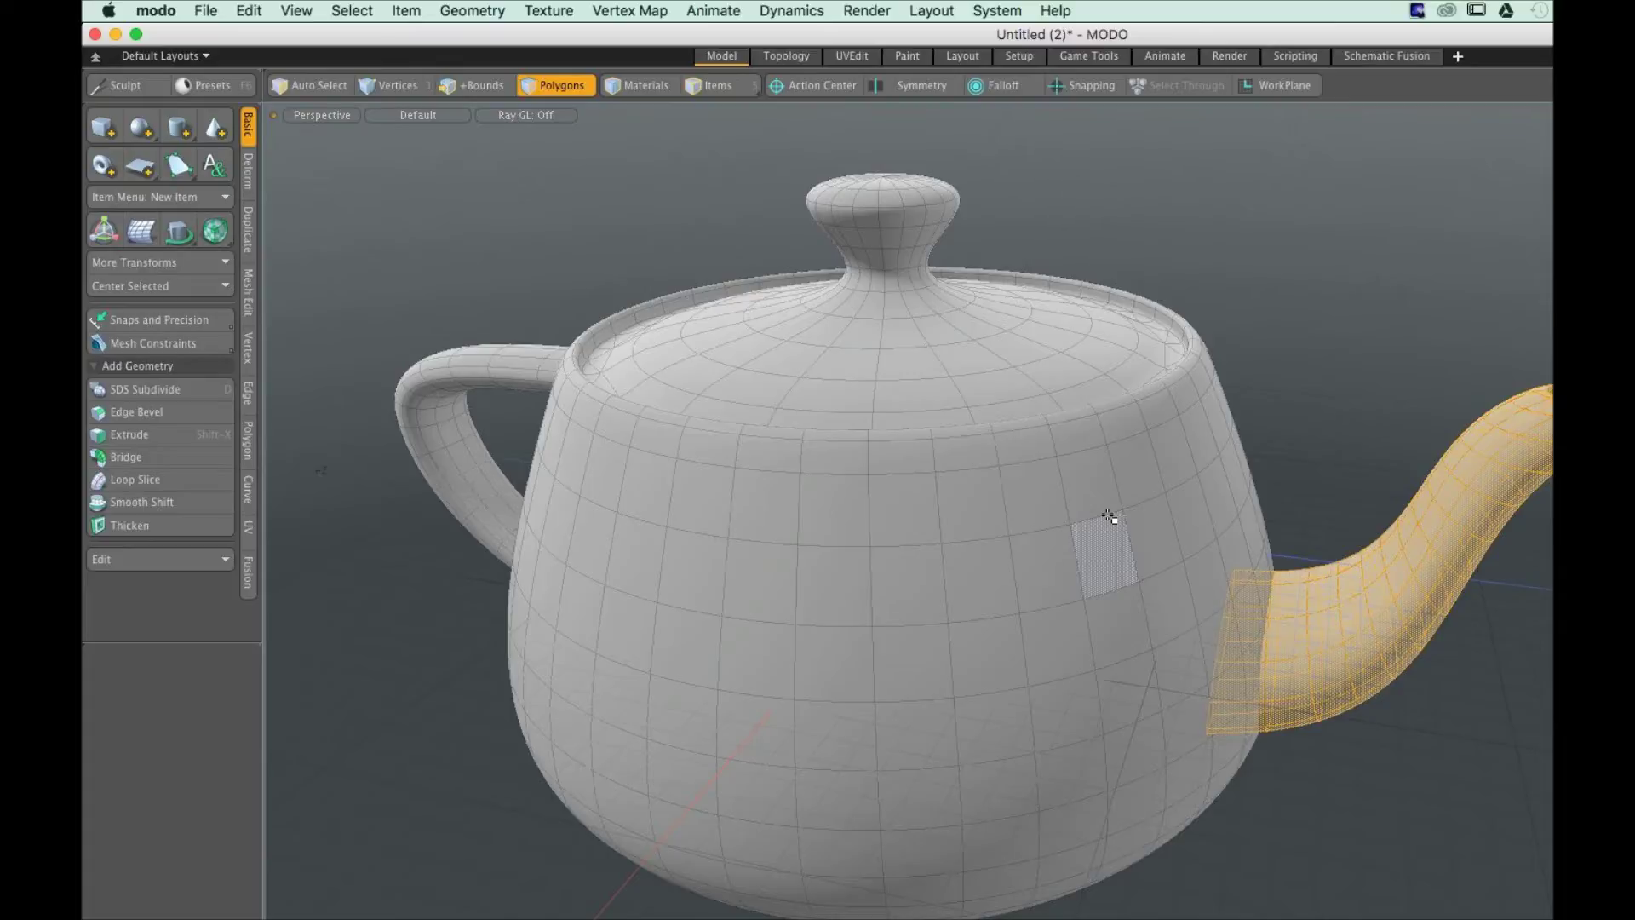
pyautogui.keyDown('shift'); pyautogui.doubleClick(1108, 517); pyautogui.keyUp('shift')
pyautogui.hotkey('shift', 'a')
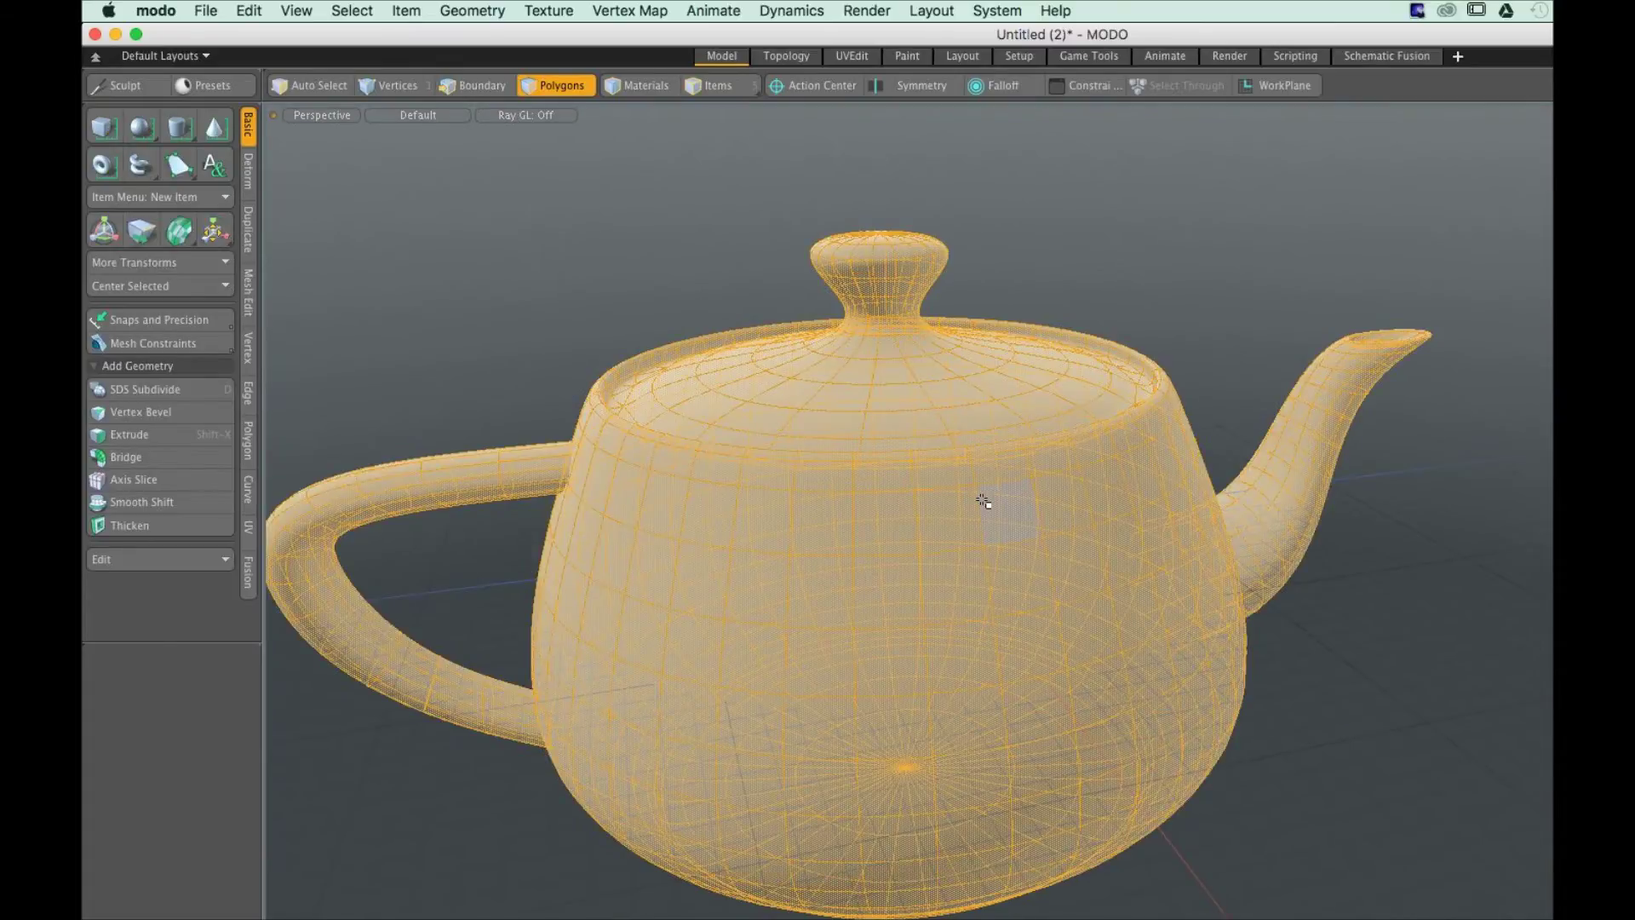
pyautogui.keyDown('ctrl'); pyautogui.doubleClick(984, 502); pyautogui.keyUp('ctrl')
pyautogui.keyDown('alt'); pyautogui.moveTo(984, 502); pyautogui.dragTo(1009, 533); pyautogui.keyUp('alt')
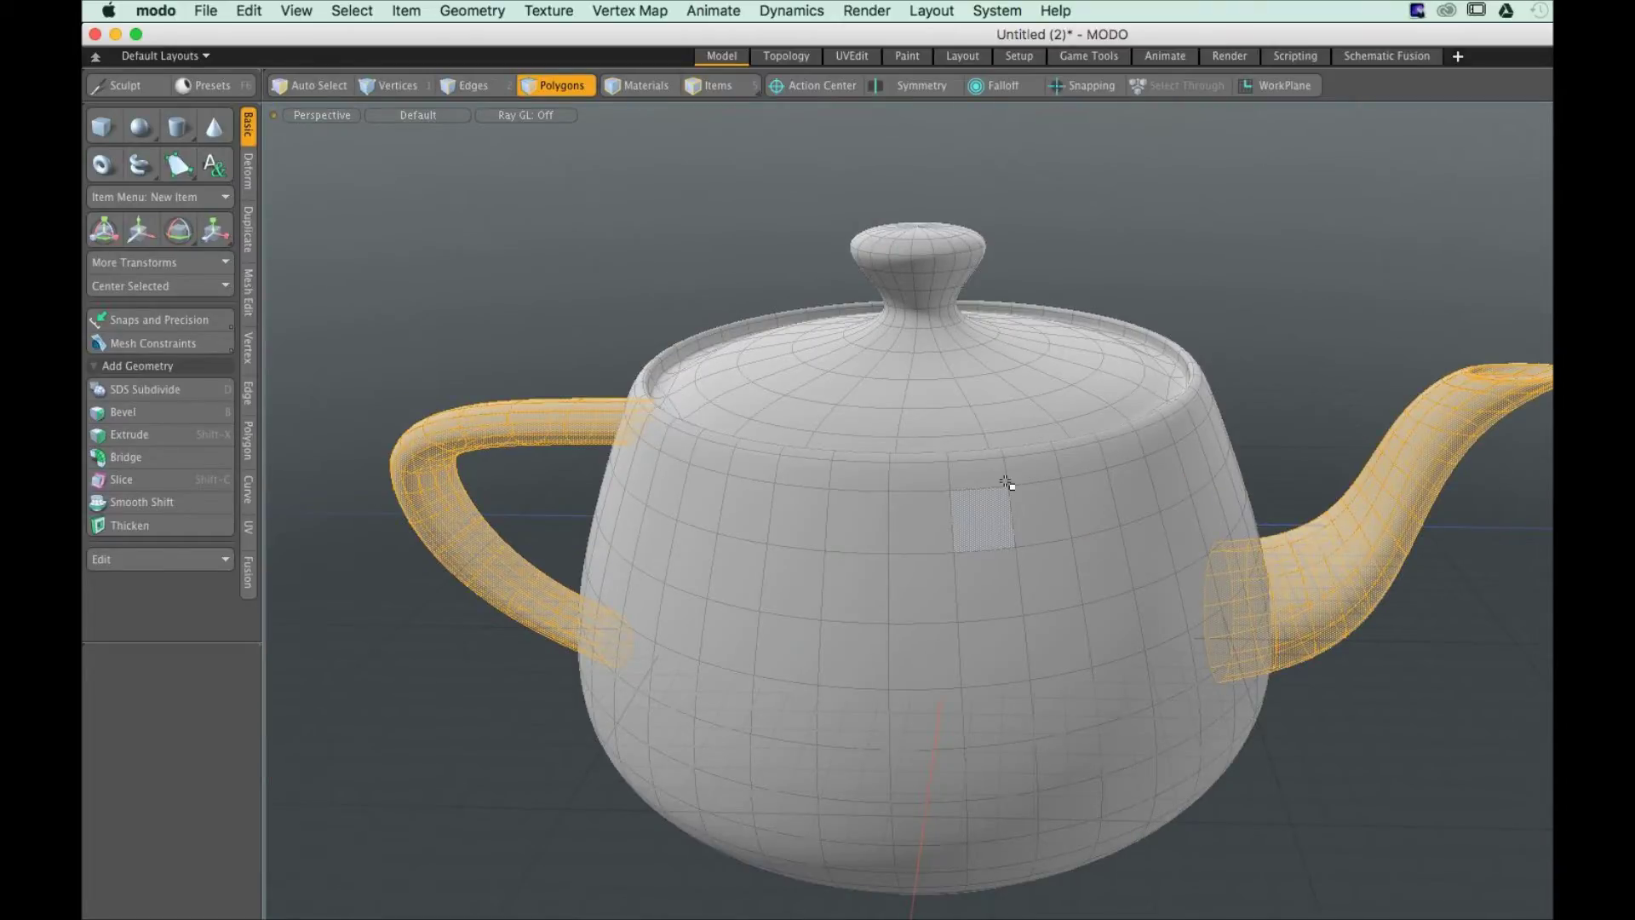
# Select scattered polygons across the teapot's body, replace them with the whole connected body, and clear the selection
pyautogui.moveTo(1007, 483)
pyautogui.keyDown('alt'); pyautogui.mouseDown()
pyautogui.moveTo(1098, 411)
pyautogui.moveTo(774, 686)
pyautogui.mouseUp(); pyautogui.keyUp('alt')
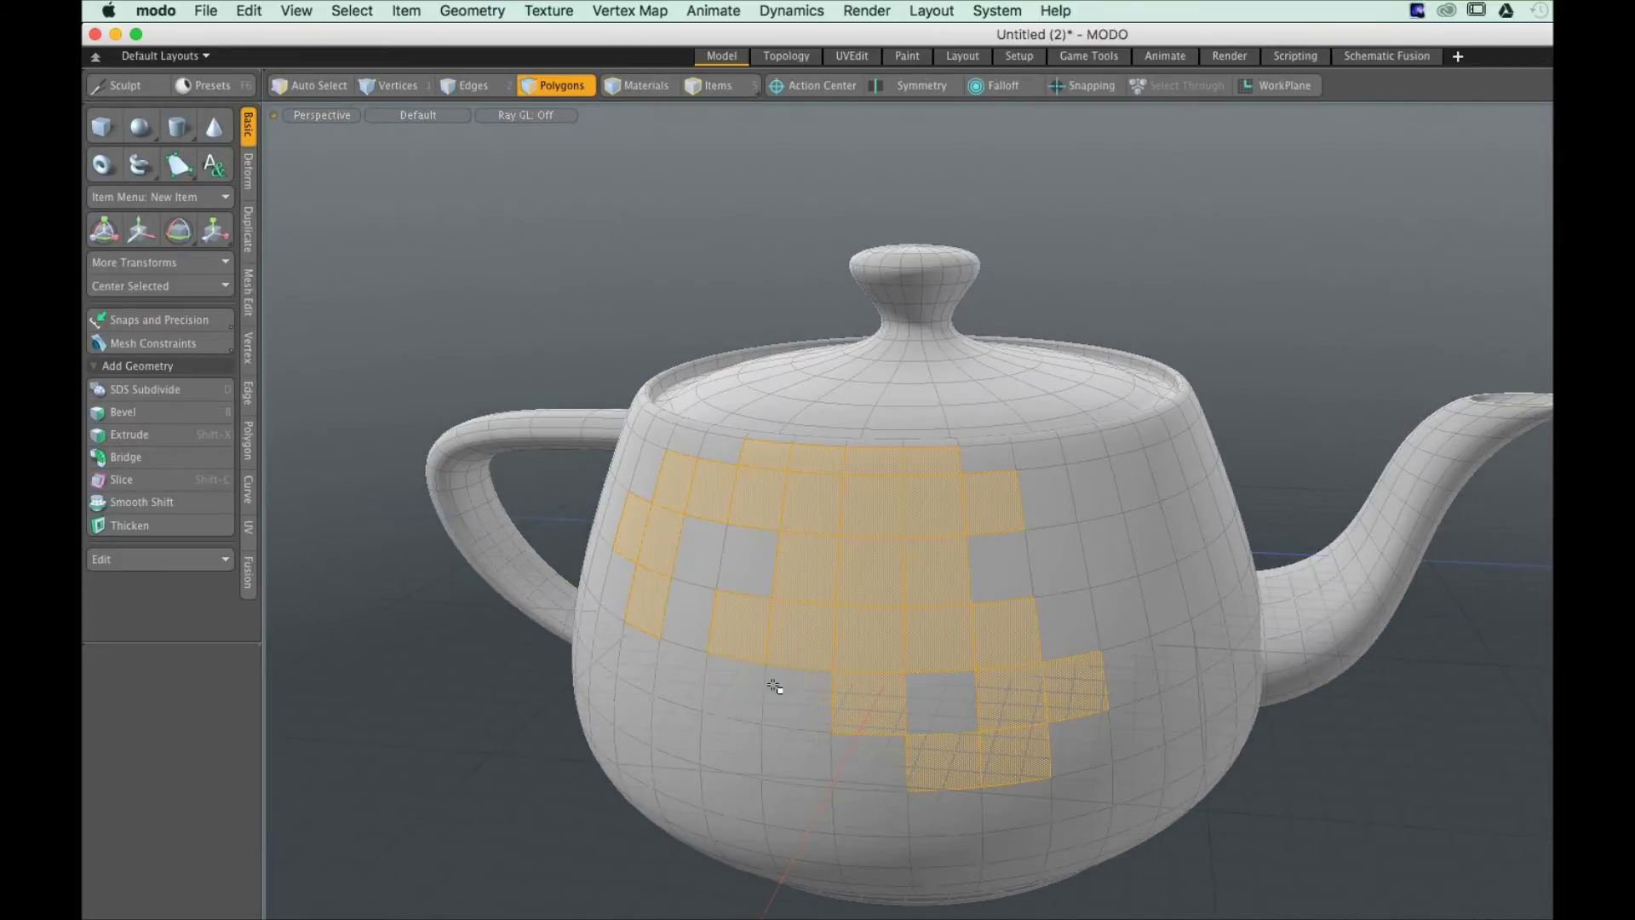
pyautogui.doubleClick(1093, 504)
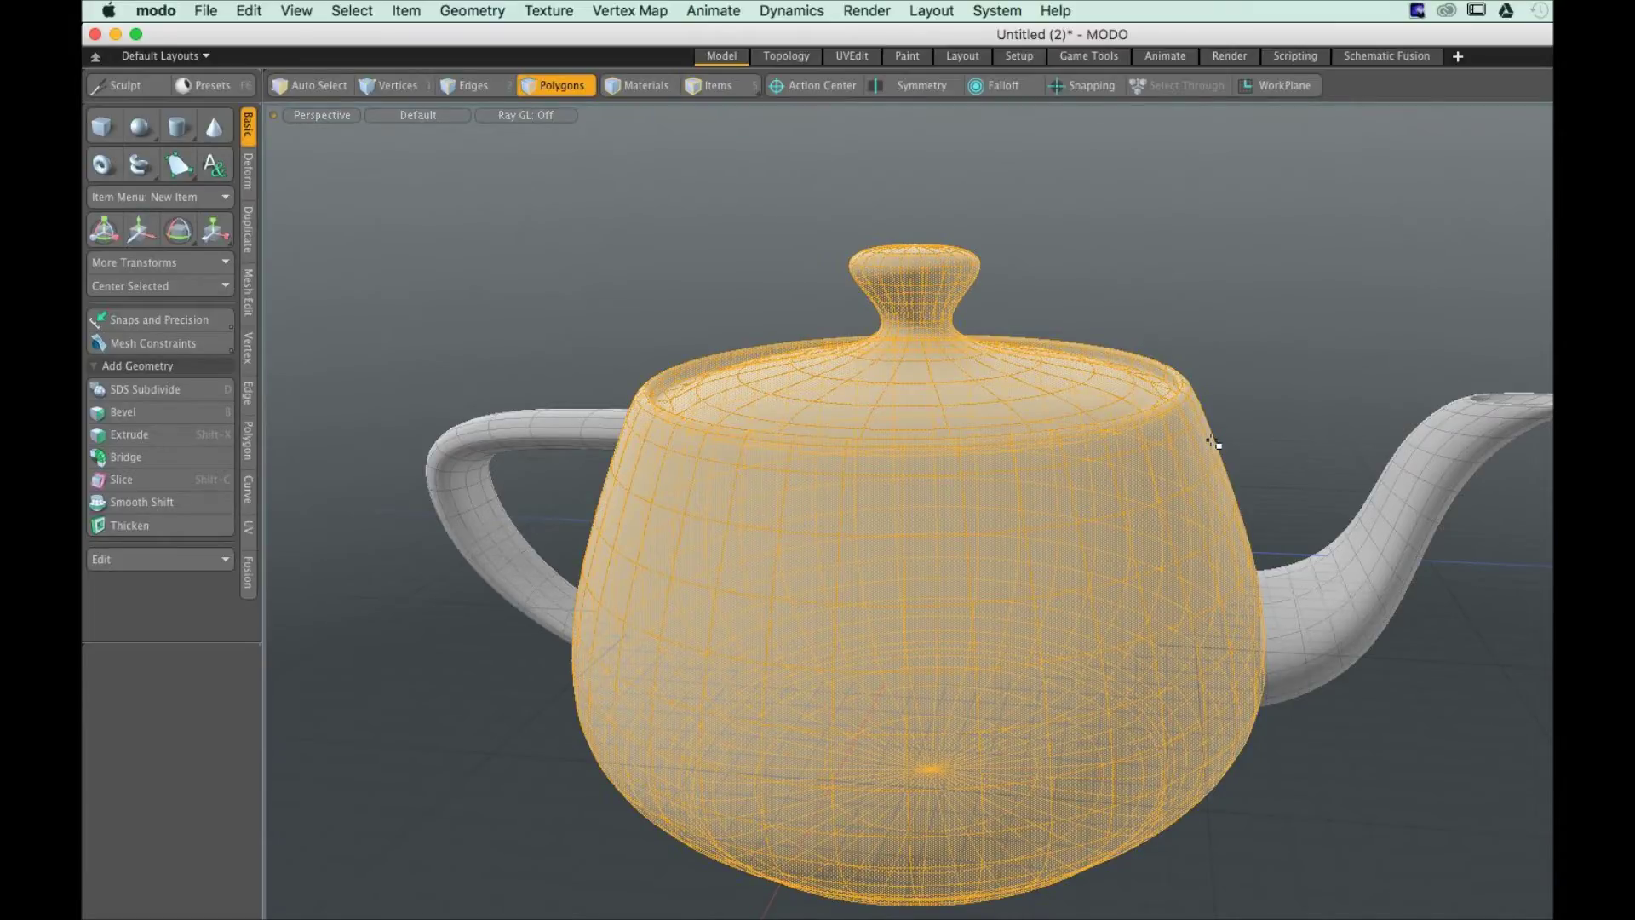
pyautogui.click(1333, 324)
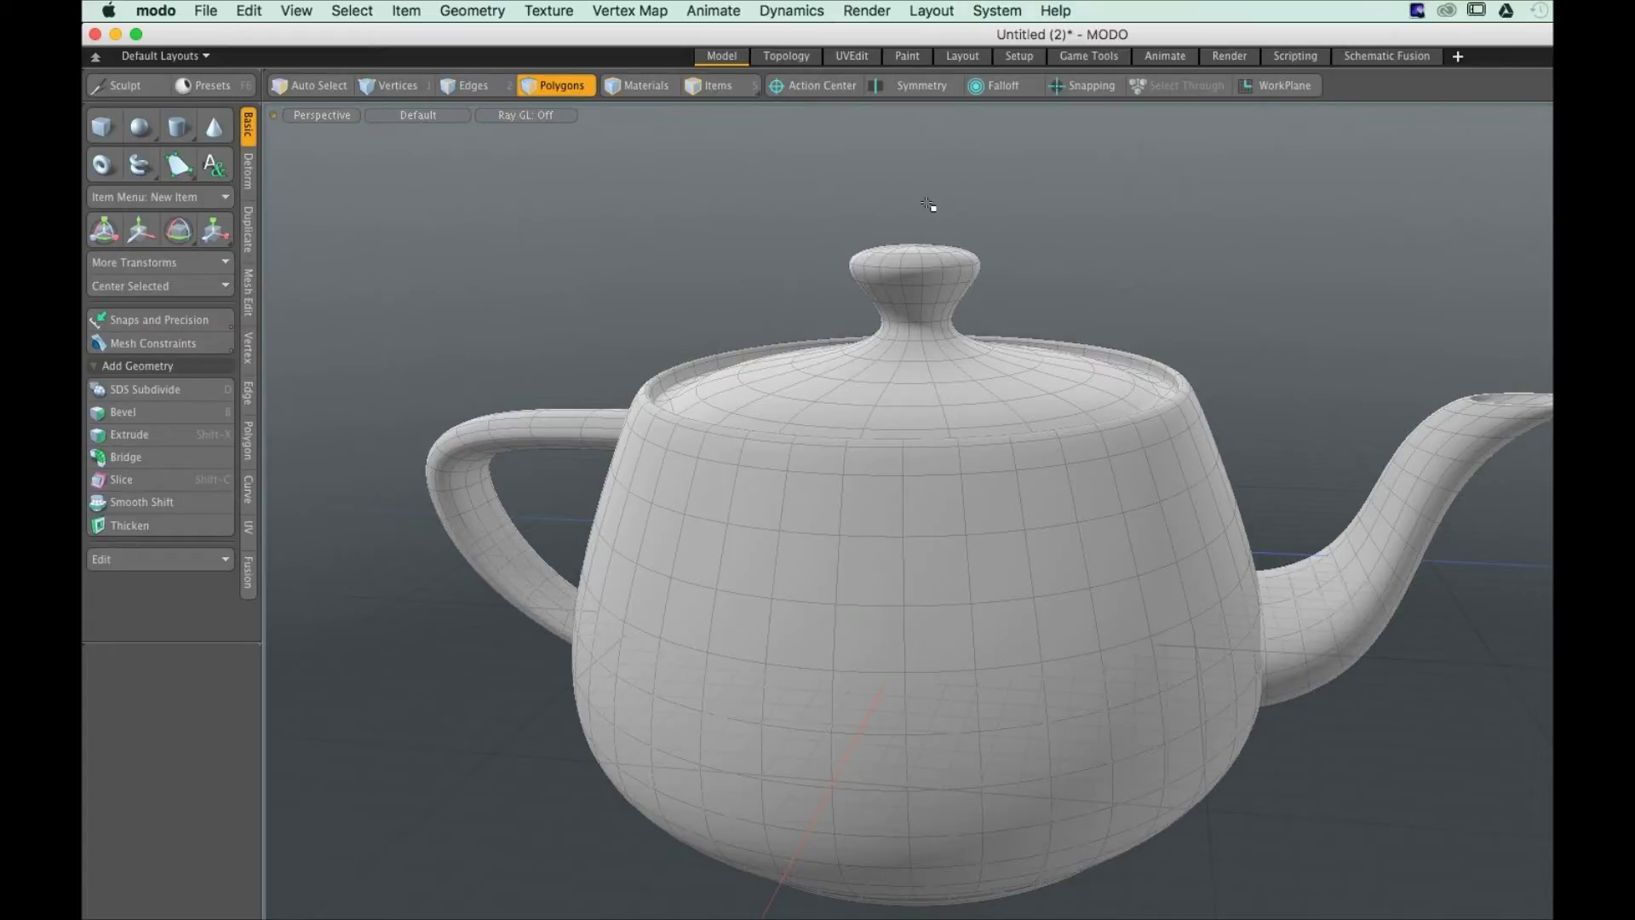
# Select the teapot's polygons with a rectangular lasso around the whole model, and clear the selection
pyautogui.moveTo(389, 179)
pyautogui.mouseDown(button='right')
pyautogui.moveTo(1032, 181)
pyautogui.moveTo(1551, 918)
pyautogui.mouseUp(button='right')
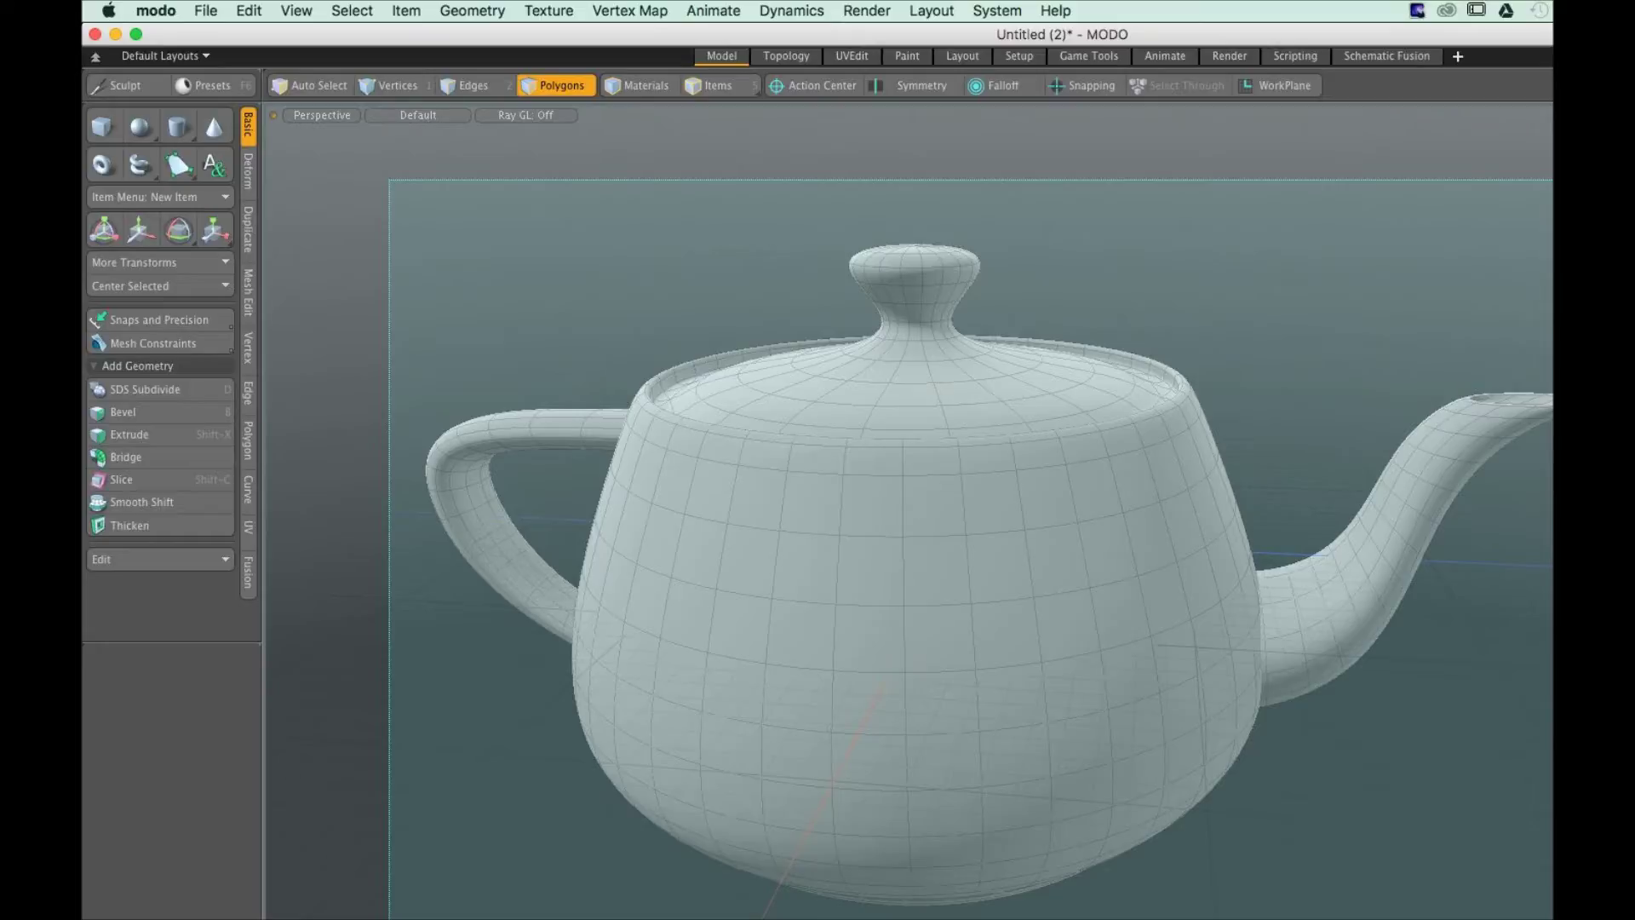
pyautogui.moveTo(1551, 918); pyautogui.dragTo(518, 220, button='right')
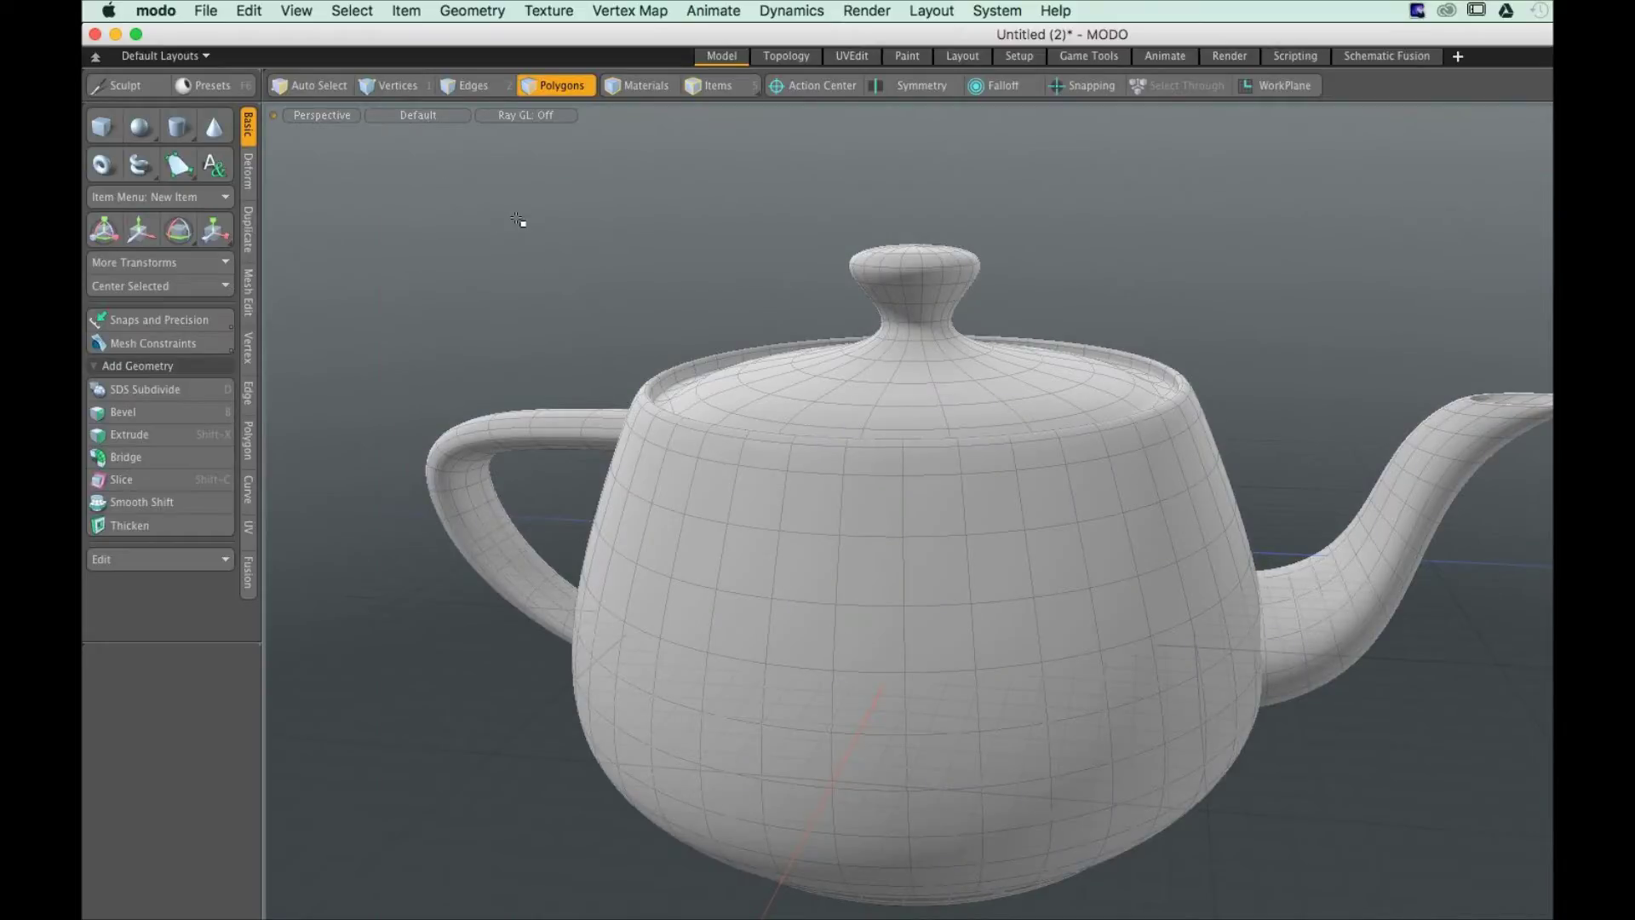
pyautogui.moveTo(460, 189)
pyautogui.mouseDown(button='right')
pyautogui.moveTo(1551, 918)
pyautogui.moveTo(831, 343)
pyautogui.mouseUp(button='right')
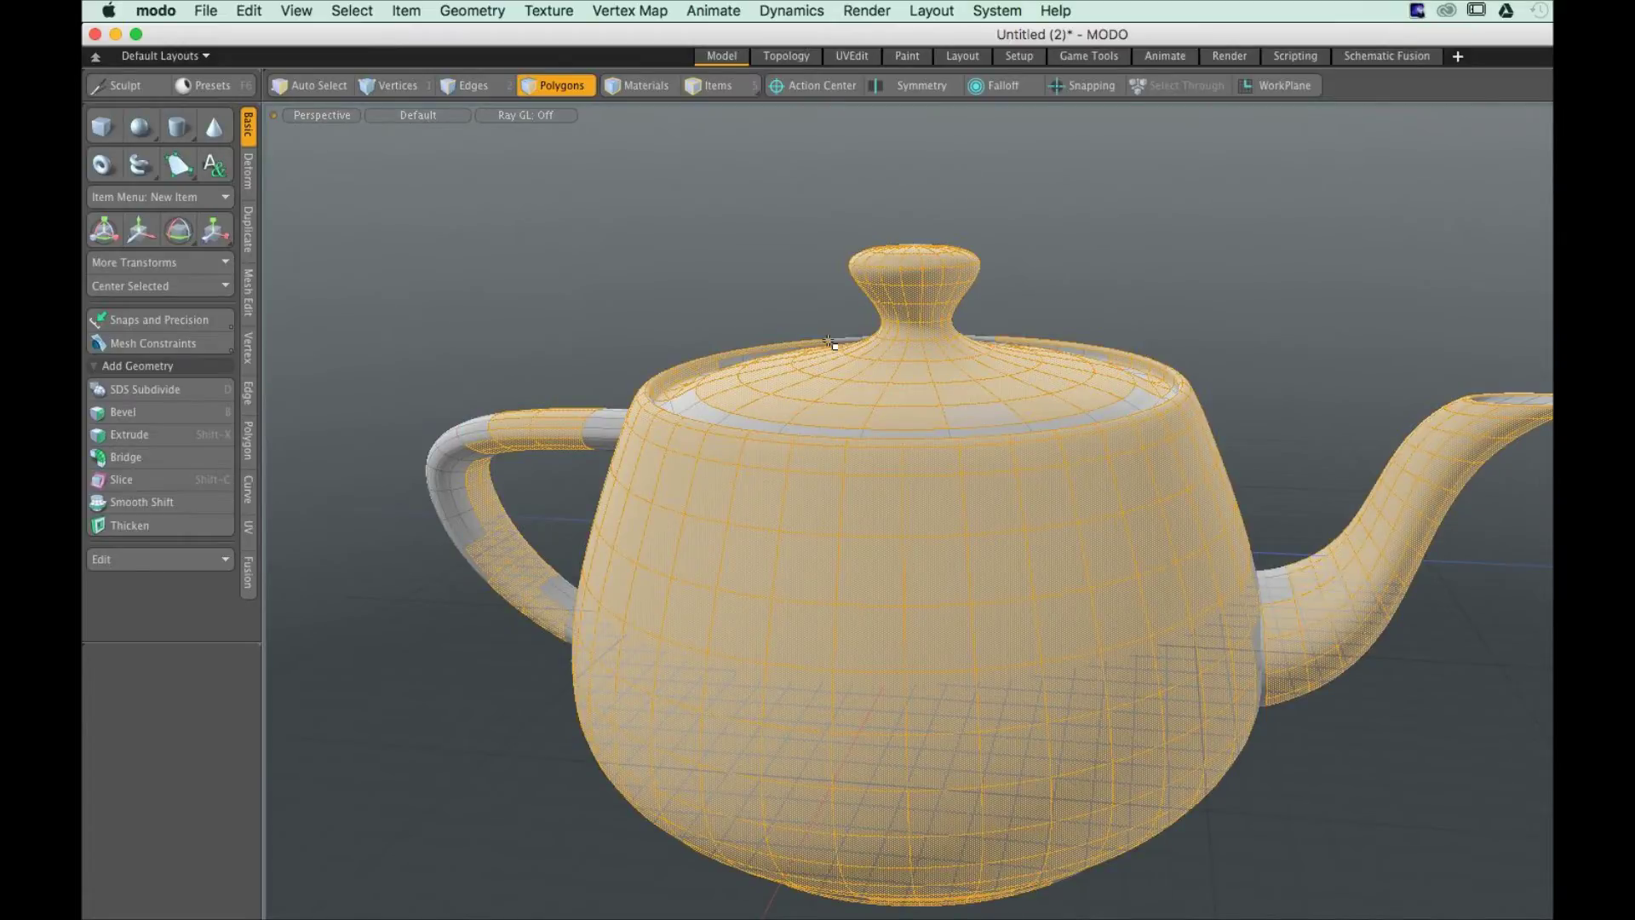
pyautogui.press('Escape')
# Set the lasso style to Lasso and select the upper teapot and spout polygons with a freehand outline
pyautogui.click(347, 11)
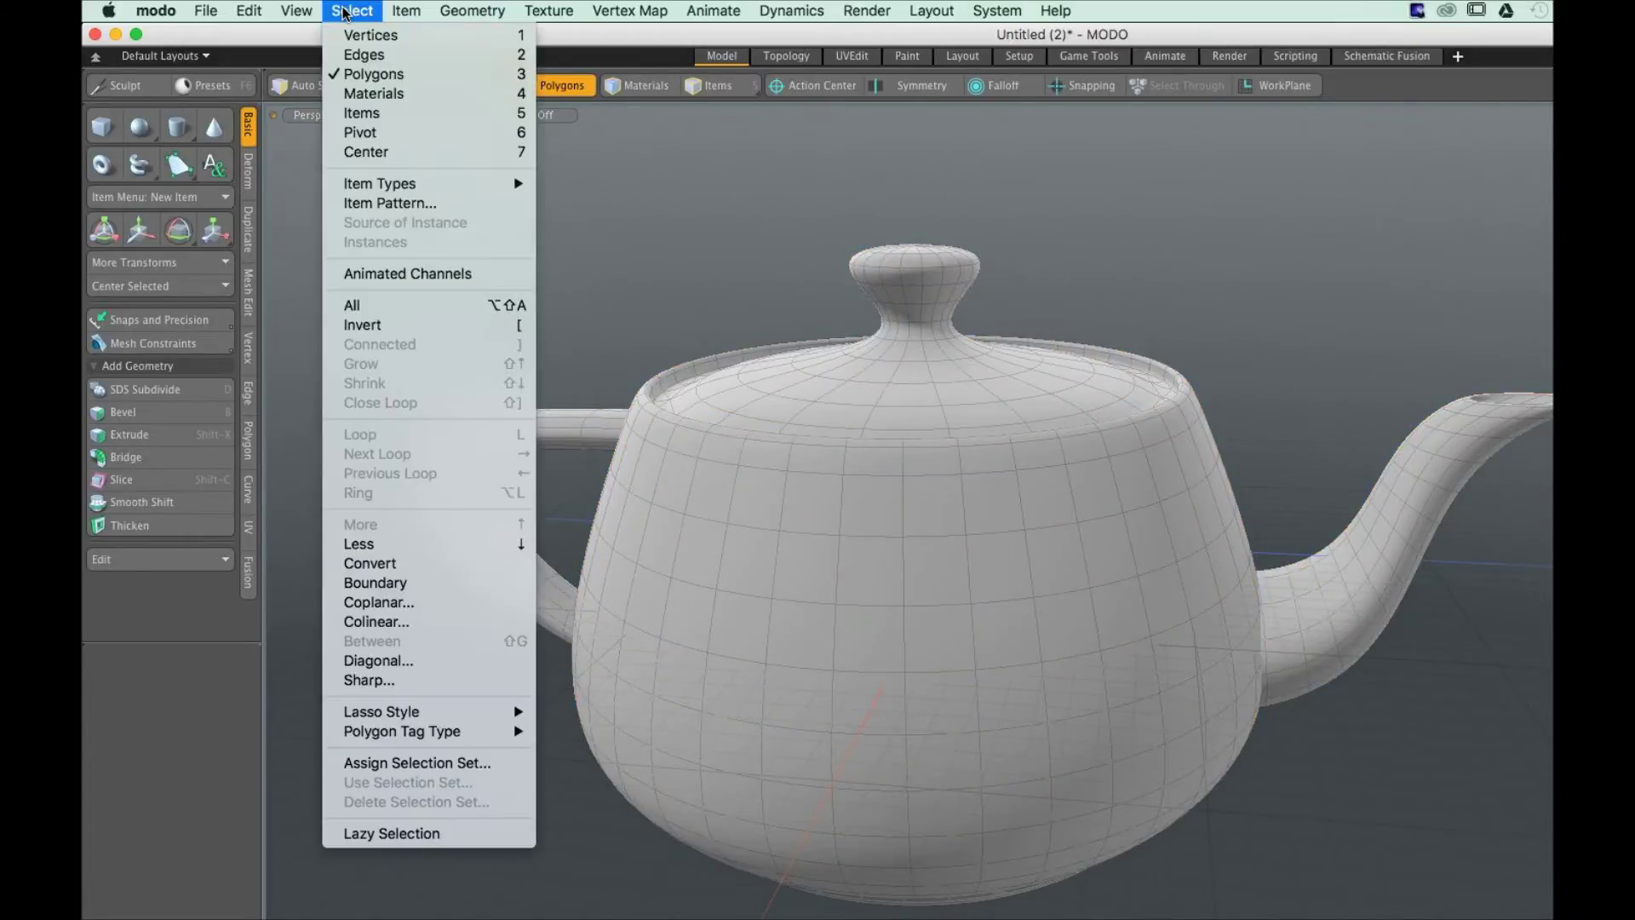
pyautogui.moveTo(395, 715)
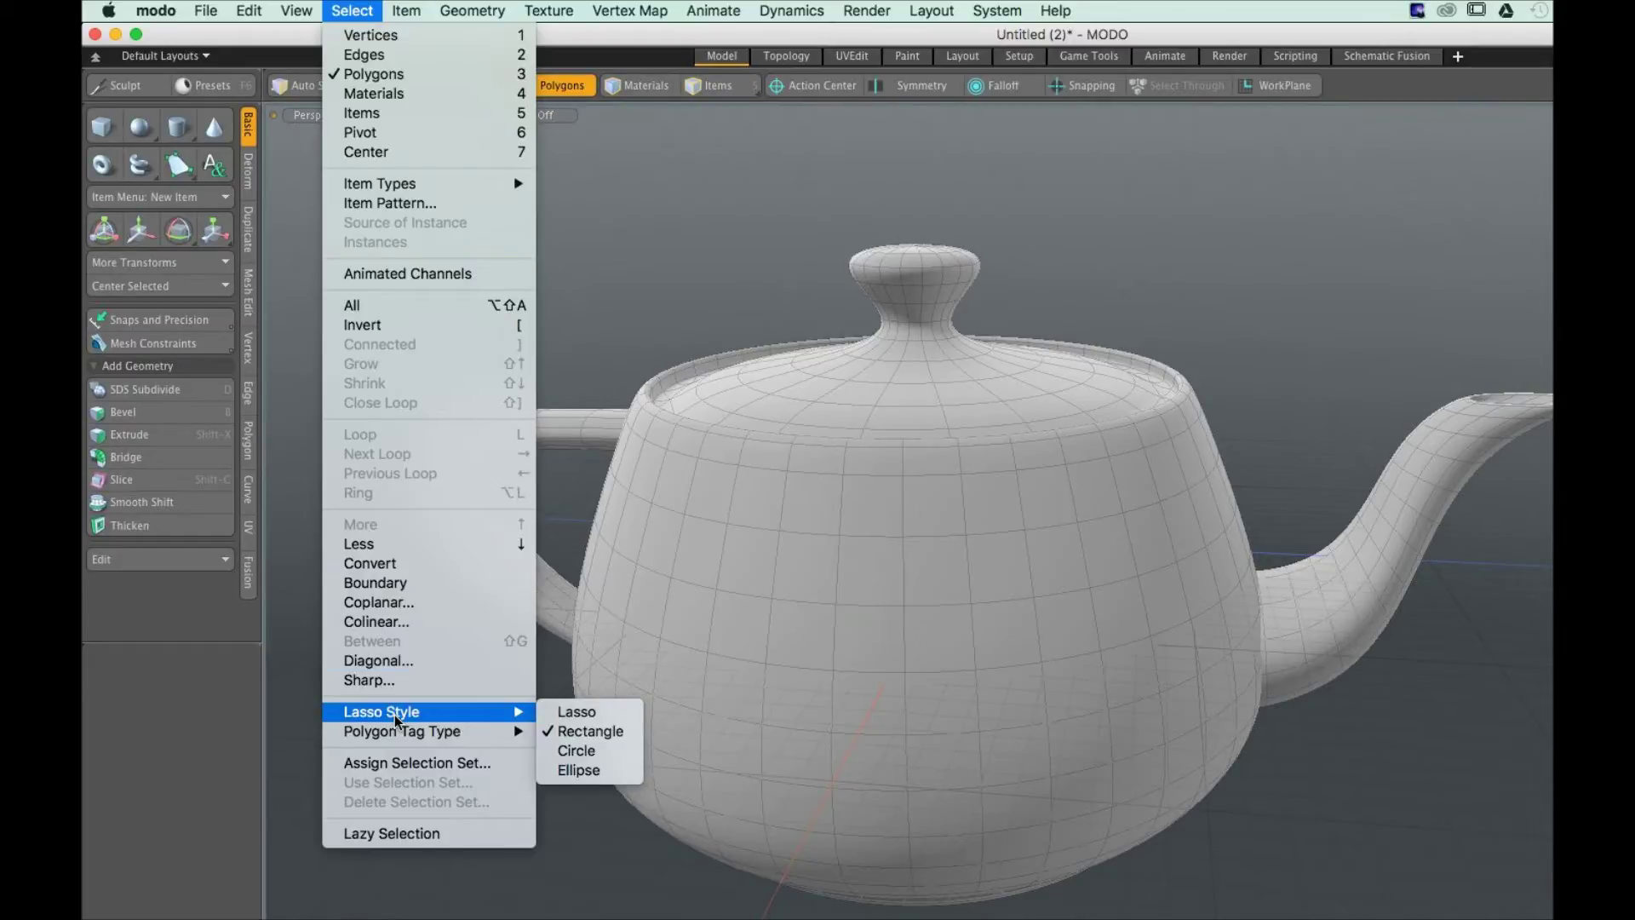
pyautogui.click(555, 720)
pyautogui.moveTo(615, 287)
pyautogui.mouseDown(button='right')
pyautogui.moveTo(617, 254)
pyautogui.moveTo(858, 220)
pyautogui.moveTo(1418, 365)
pyautogui.moveTo(1552, 322)
pyautogui.moveTo(869, 690)
pyautogui.moveTo(541, 474)
pyautogui.mouseUp(button='right')
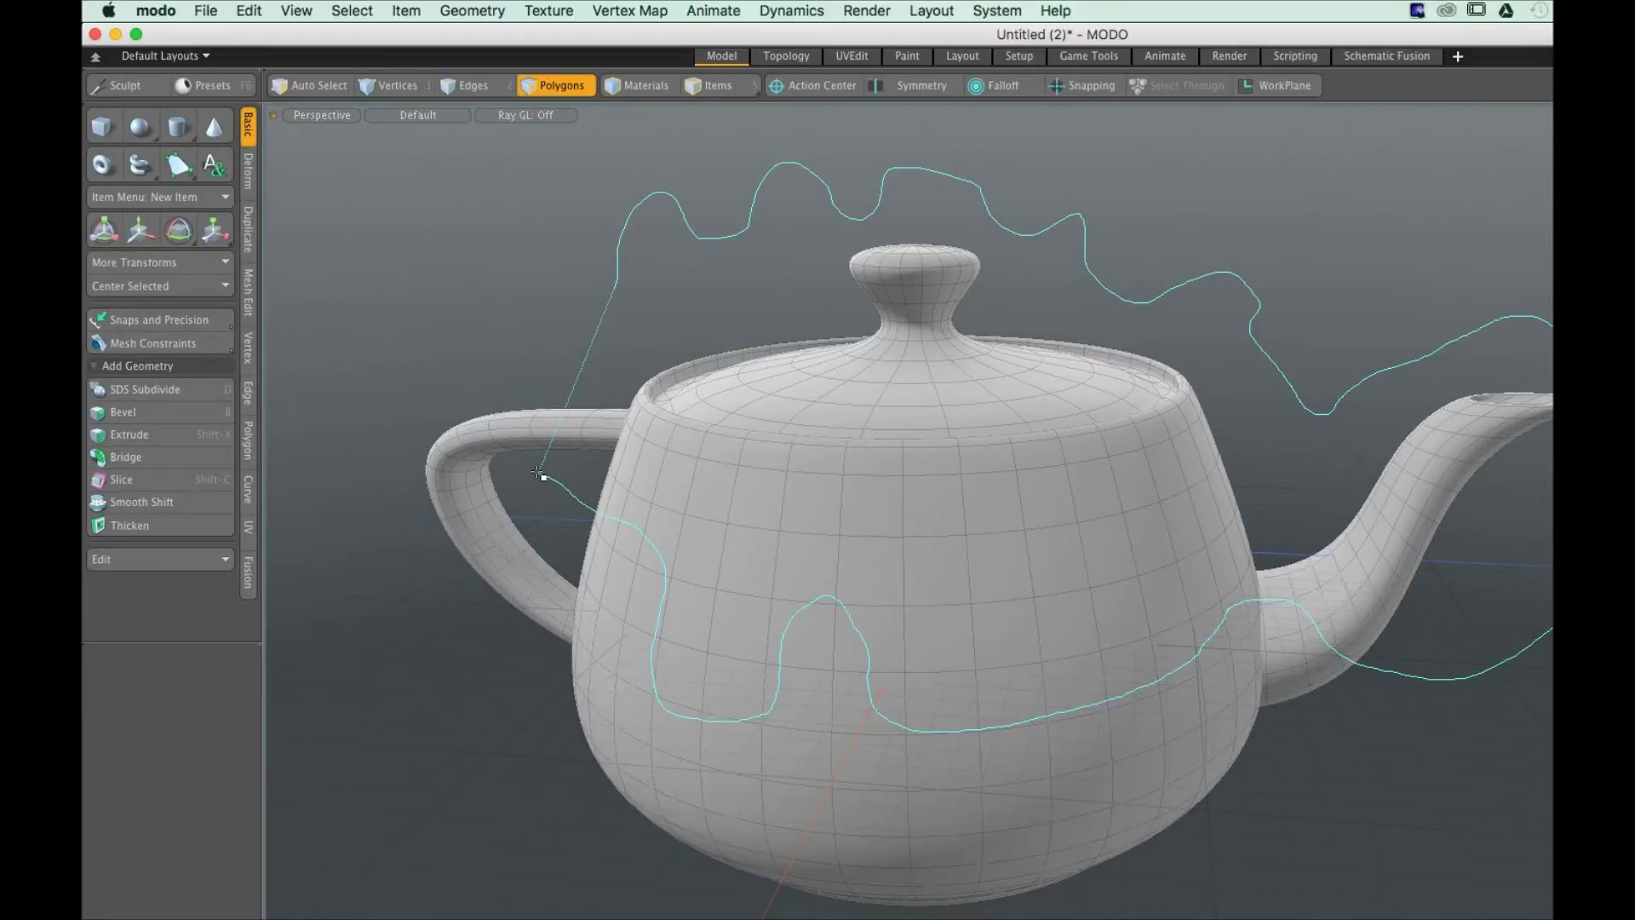
pyautogui.moveTo(541, 475); pyautogui.dragTo(523, 291, button='right')
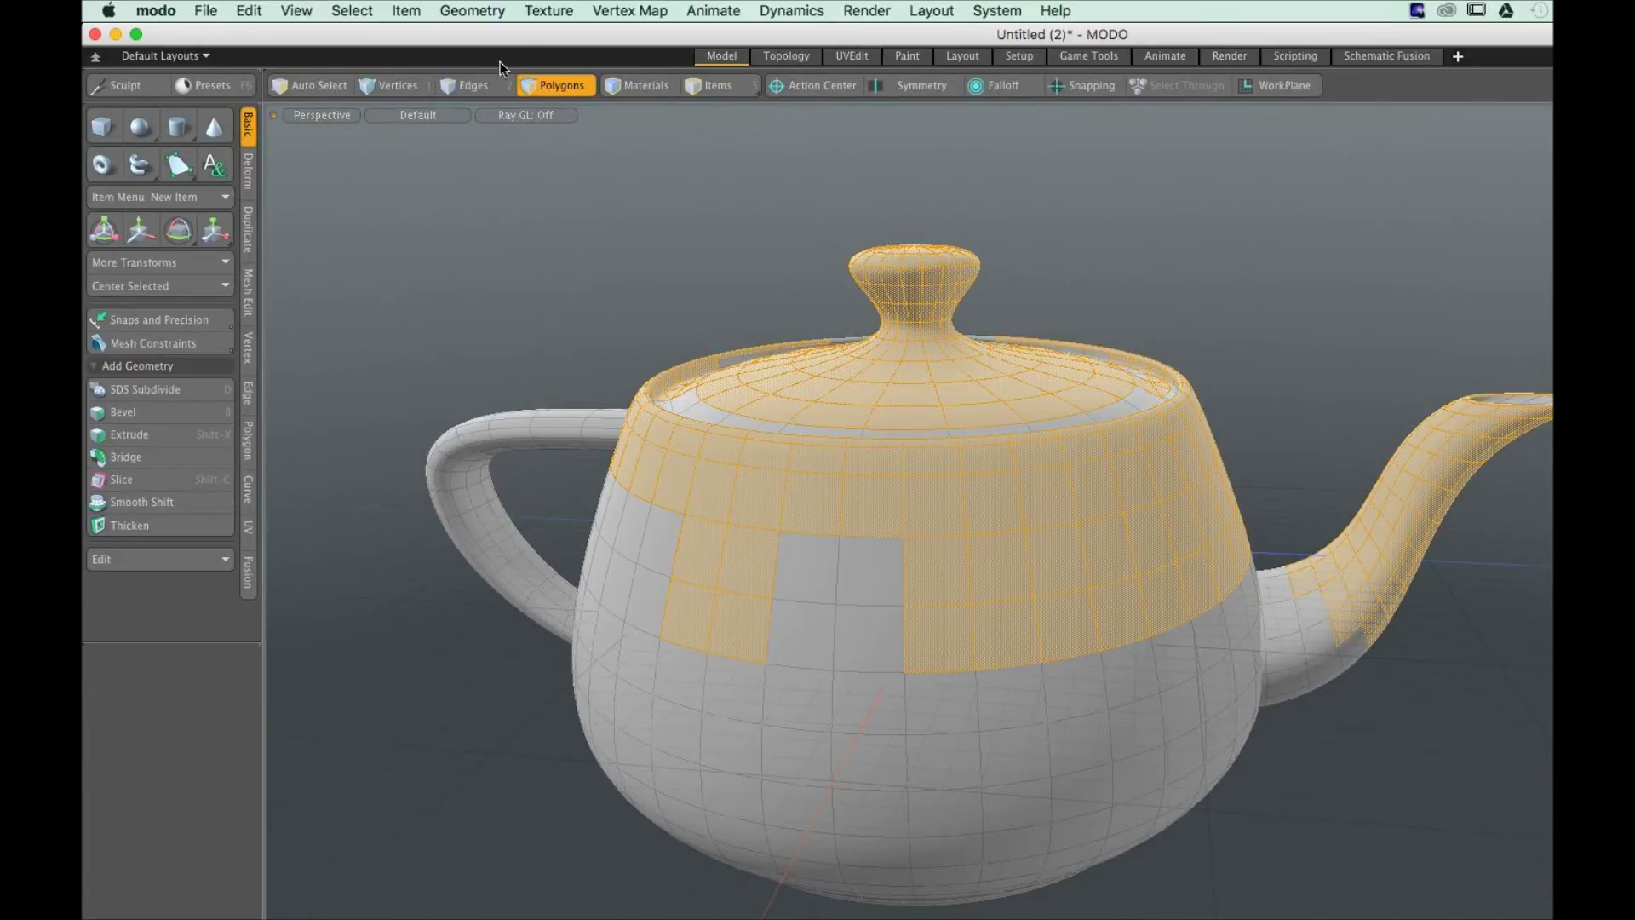
# Set the lasso style to Rectangle and select the visible polygons of the whole teapot
pyautogui.click(352, 10)
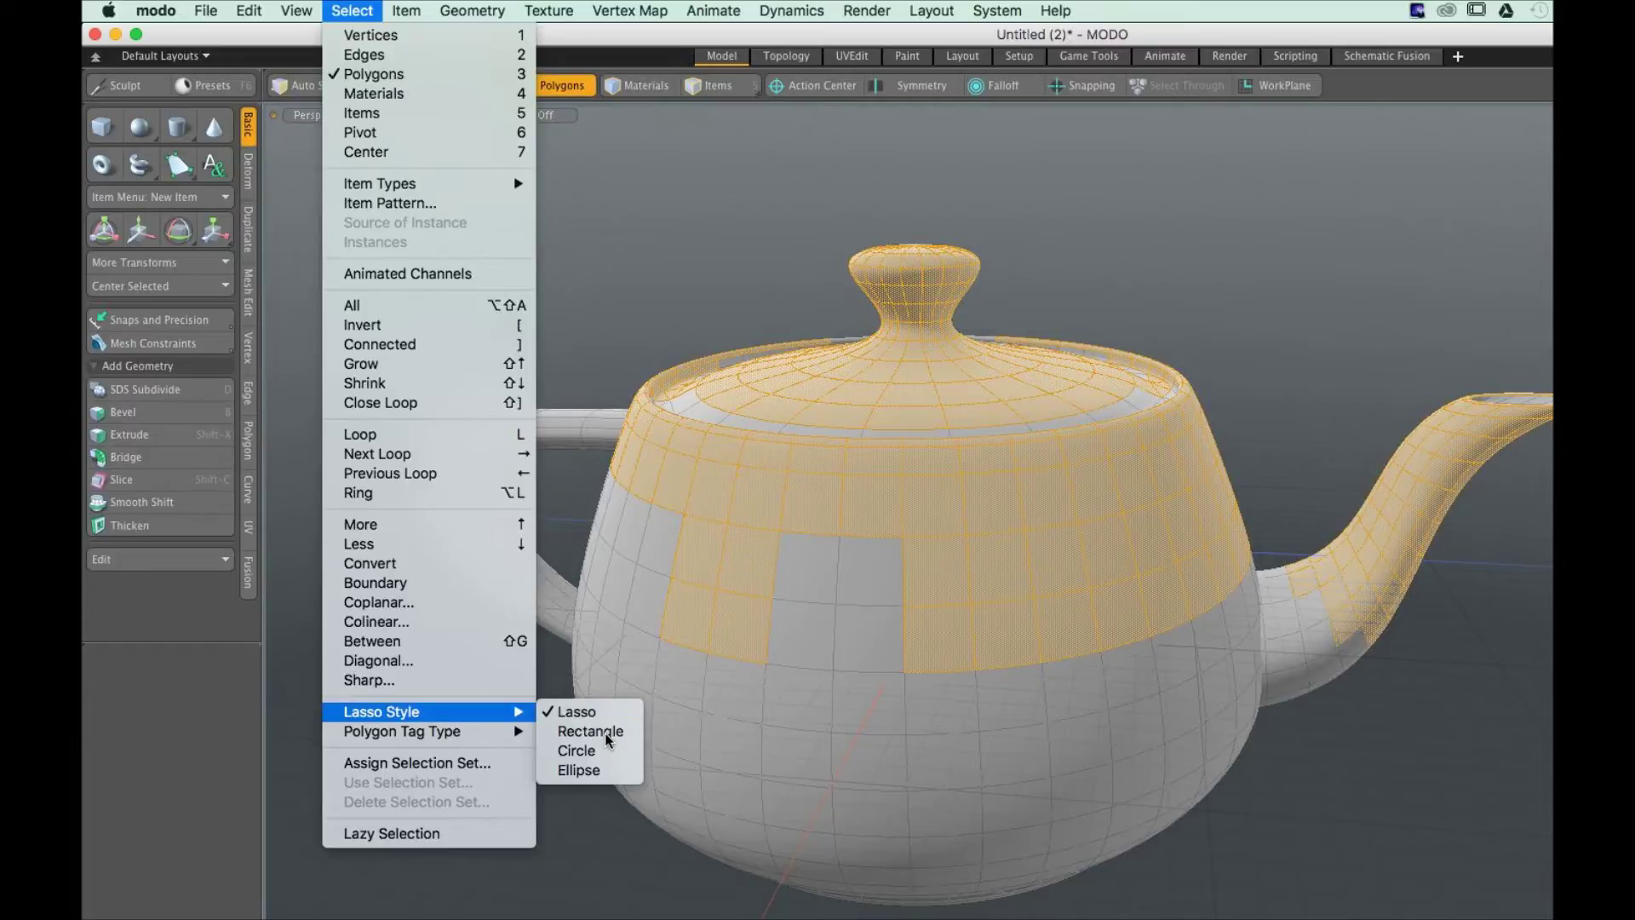
pyautogui.click(609, 737)
pyautogui.moveTo(374, 137); pyautogui.dragTo(1550, 915, button='right')
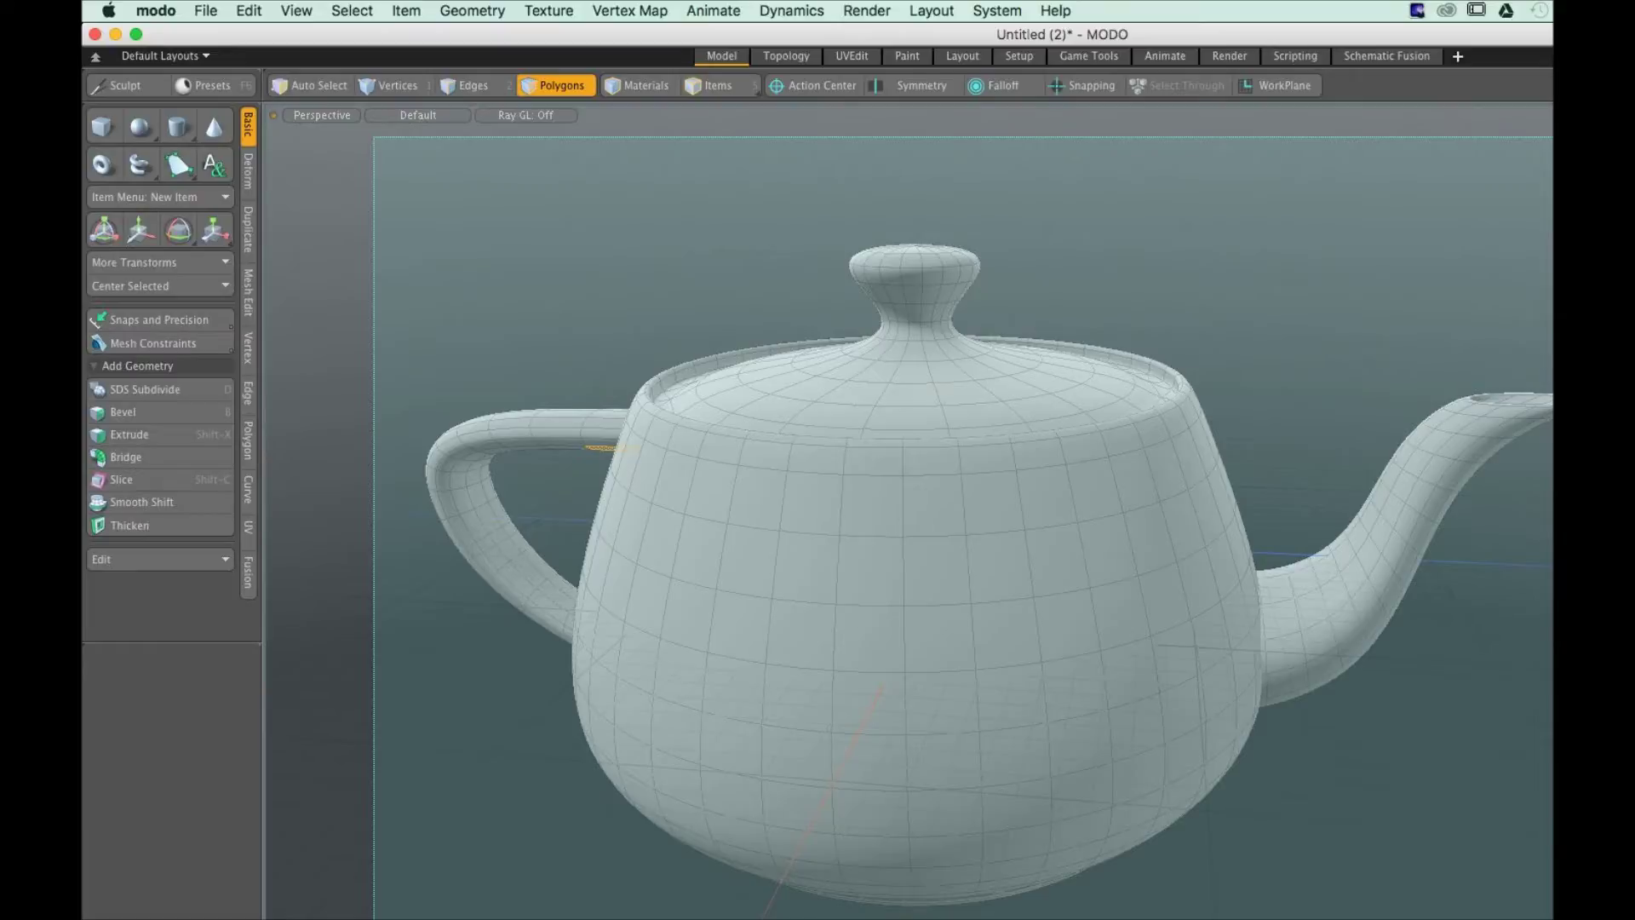
pyautogui.moveTo(1550, 915); pyautogui.dragTo(1550, 915, button='right')
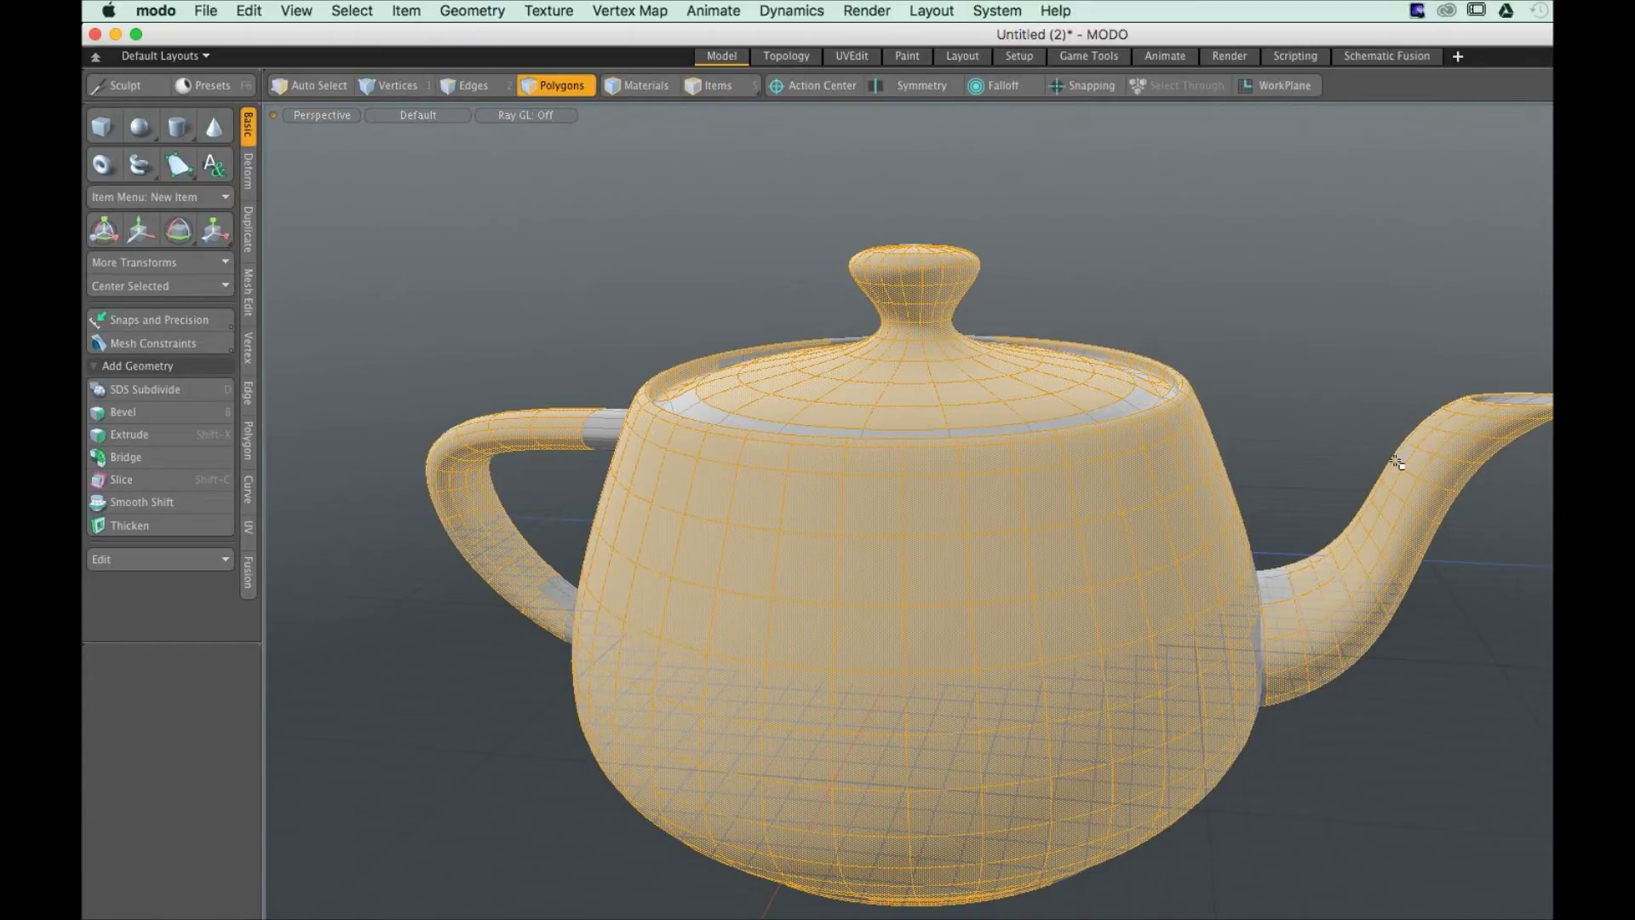
# Reselect only the visible polygons of the handle, lid and body with a rectangular lasso, leaving out the spout
pyautogui.keyDown('alt'); pyautogui.moveTo(1397, 462); pyautogui.dragTo(1078, 312); pyautogui.keyUp('alt')
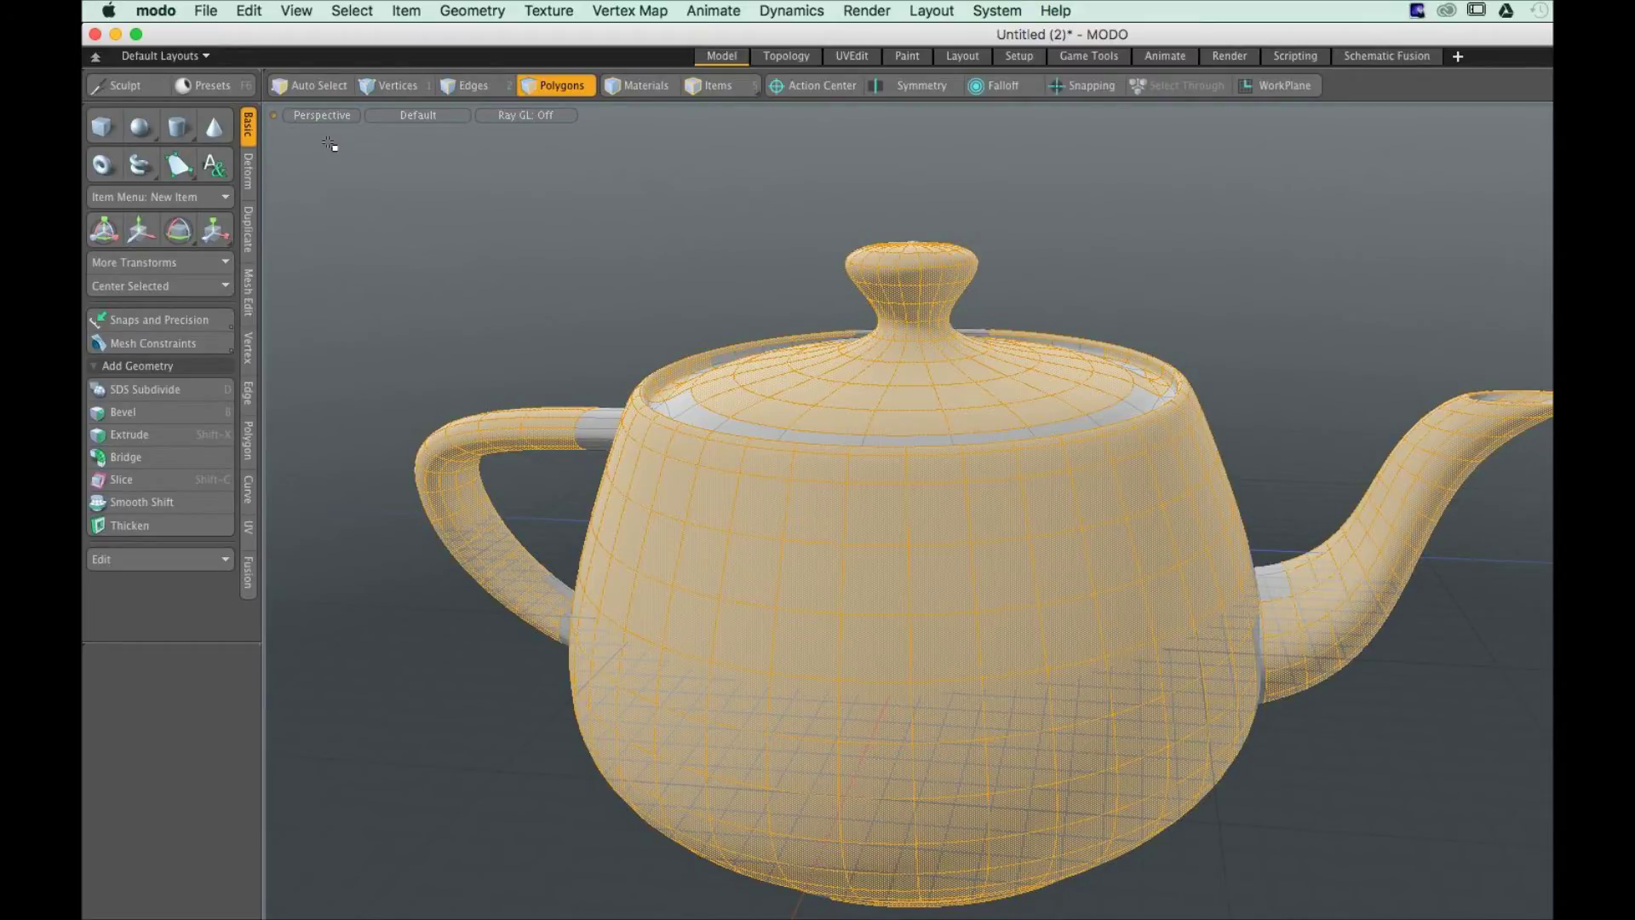
pyautogui.moveTo(328, 145); pyautogui.dragTo(1026, 816)
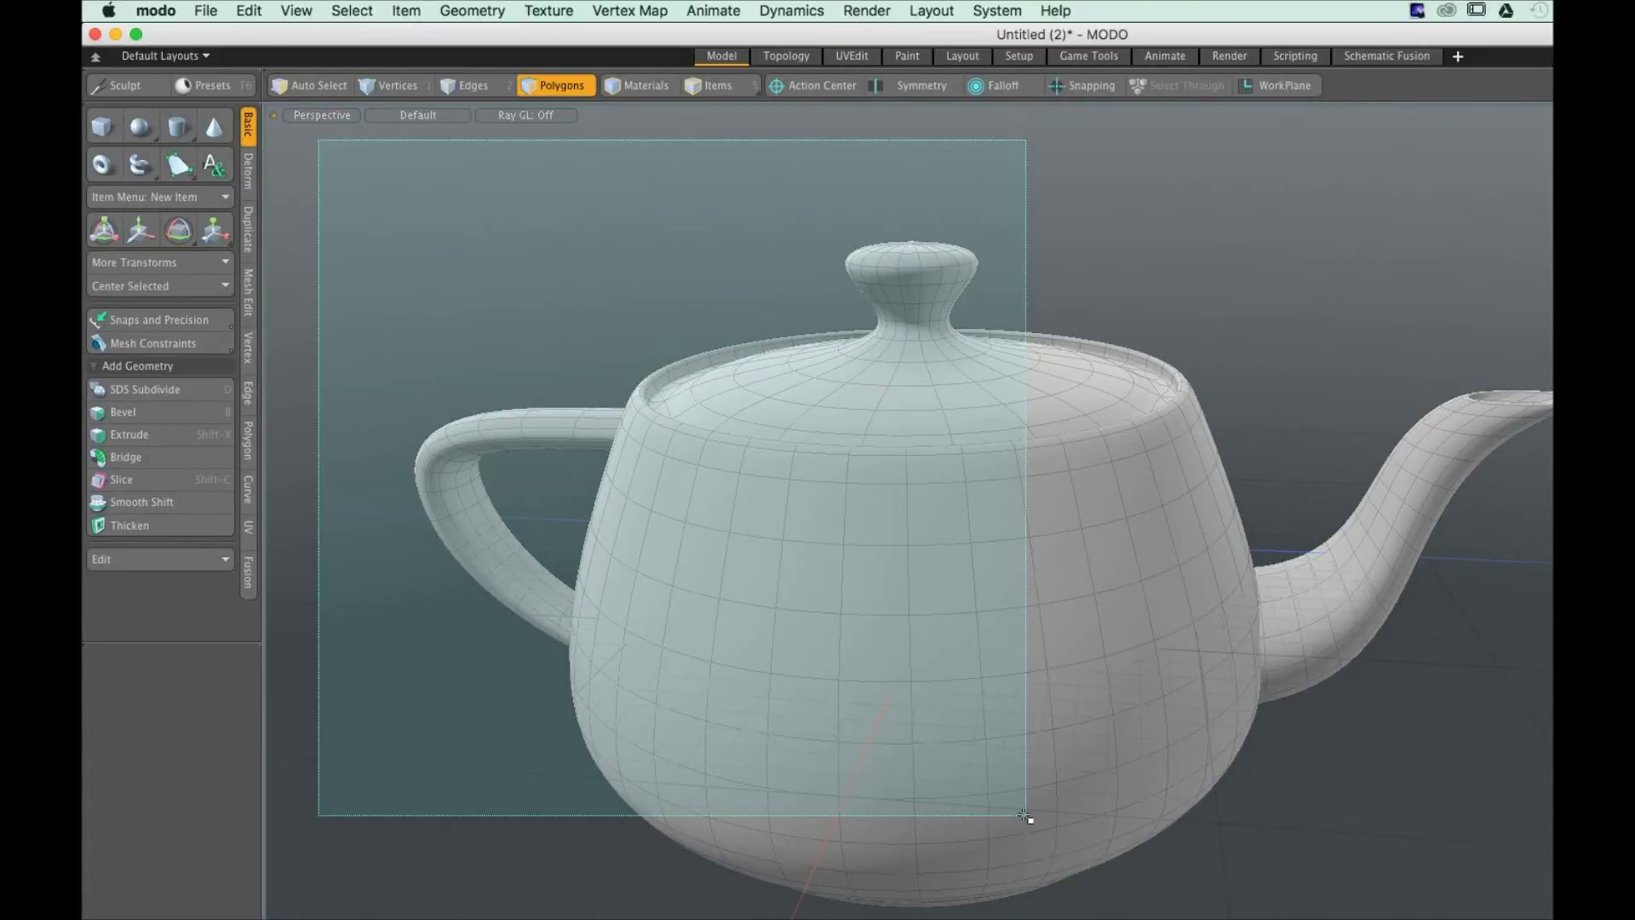
pyautogui.moveTo(1026, 815); pyautogui.dragTo(1552, 919)
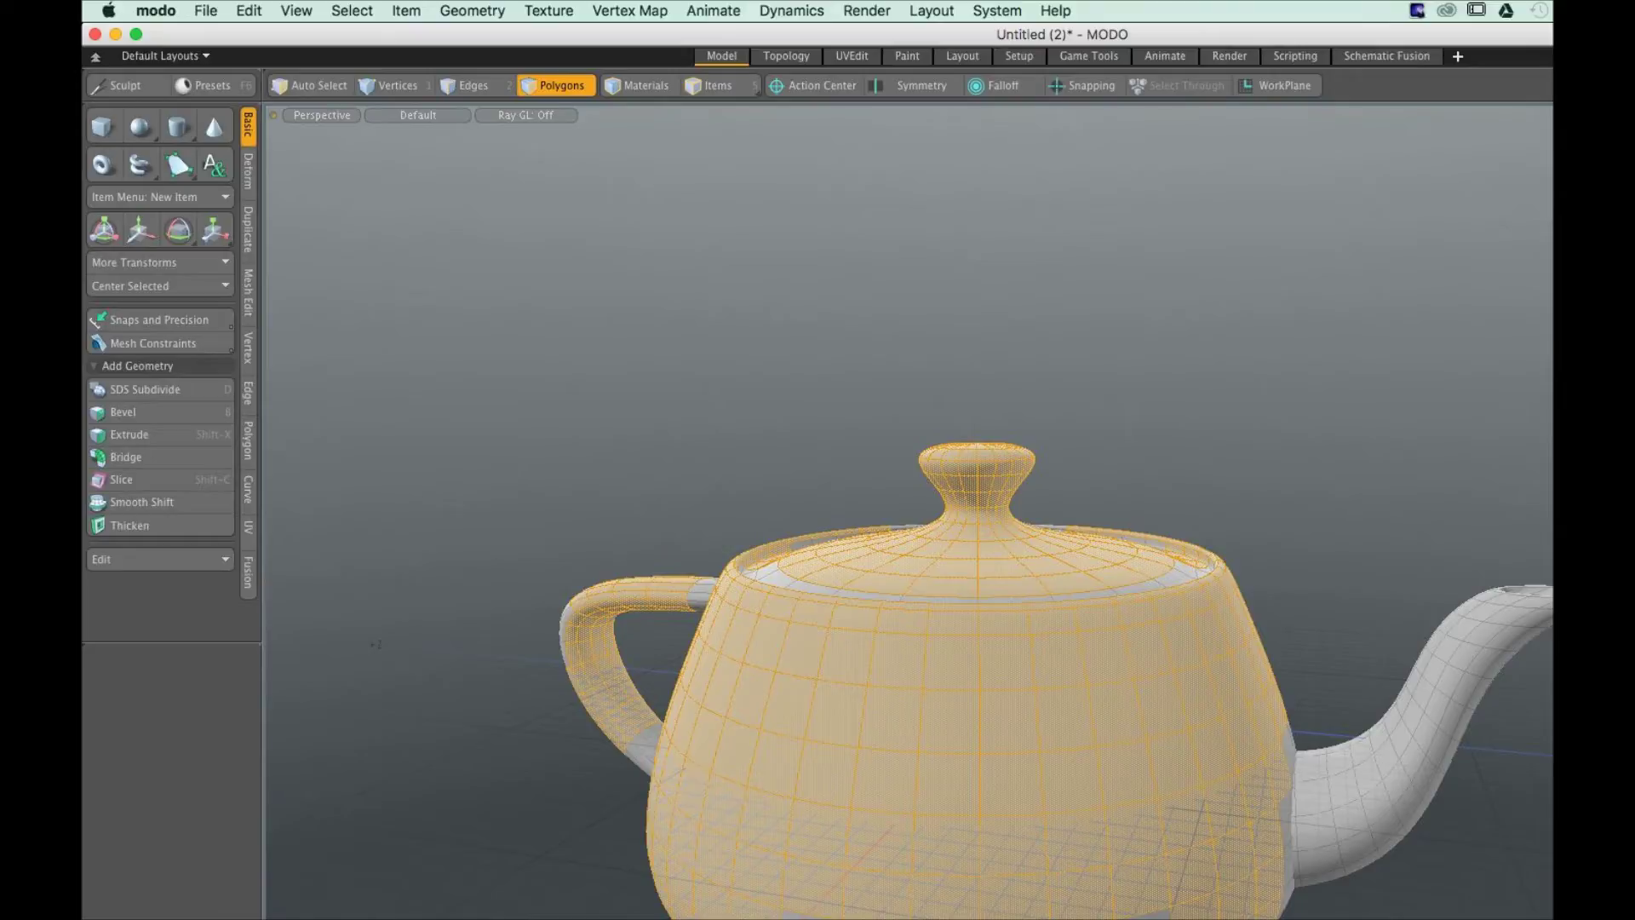
# Select the whole teapot including its hidden back polygons with a rectangular lasso, and repeat the selection from another angle
pyautogui.moveTo(410, 217); pyautogui.dragTo(1550, 916, button='right')
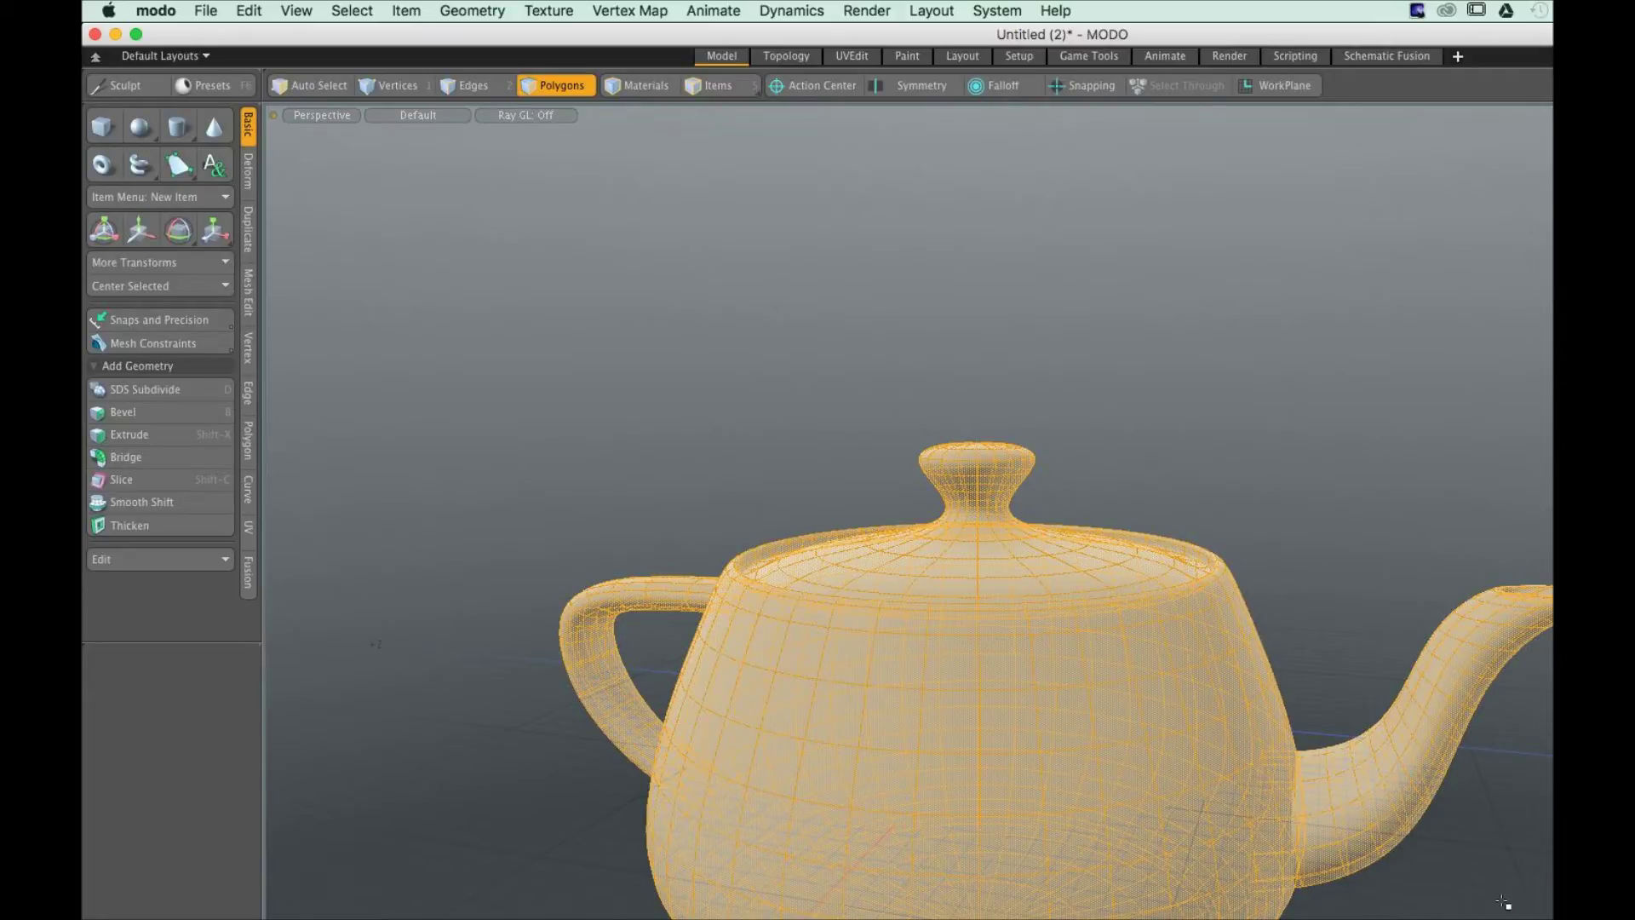
pyautogui.keyDown('alt'); pyautogui.moveTo(1503, 902); pyautogui.dragTo(1192, 477); pyautogui.keyUp('alt')
pyautogui.moveTo(490, 200); pyautogui.dragTo(1552, 918)
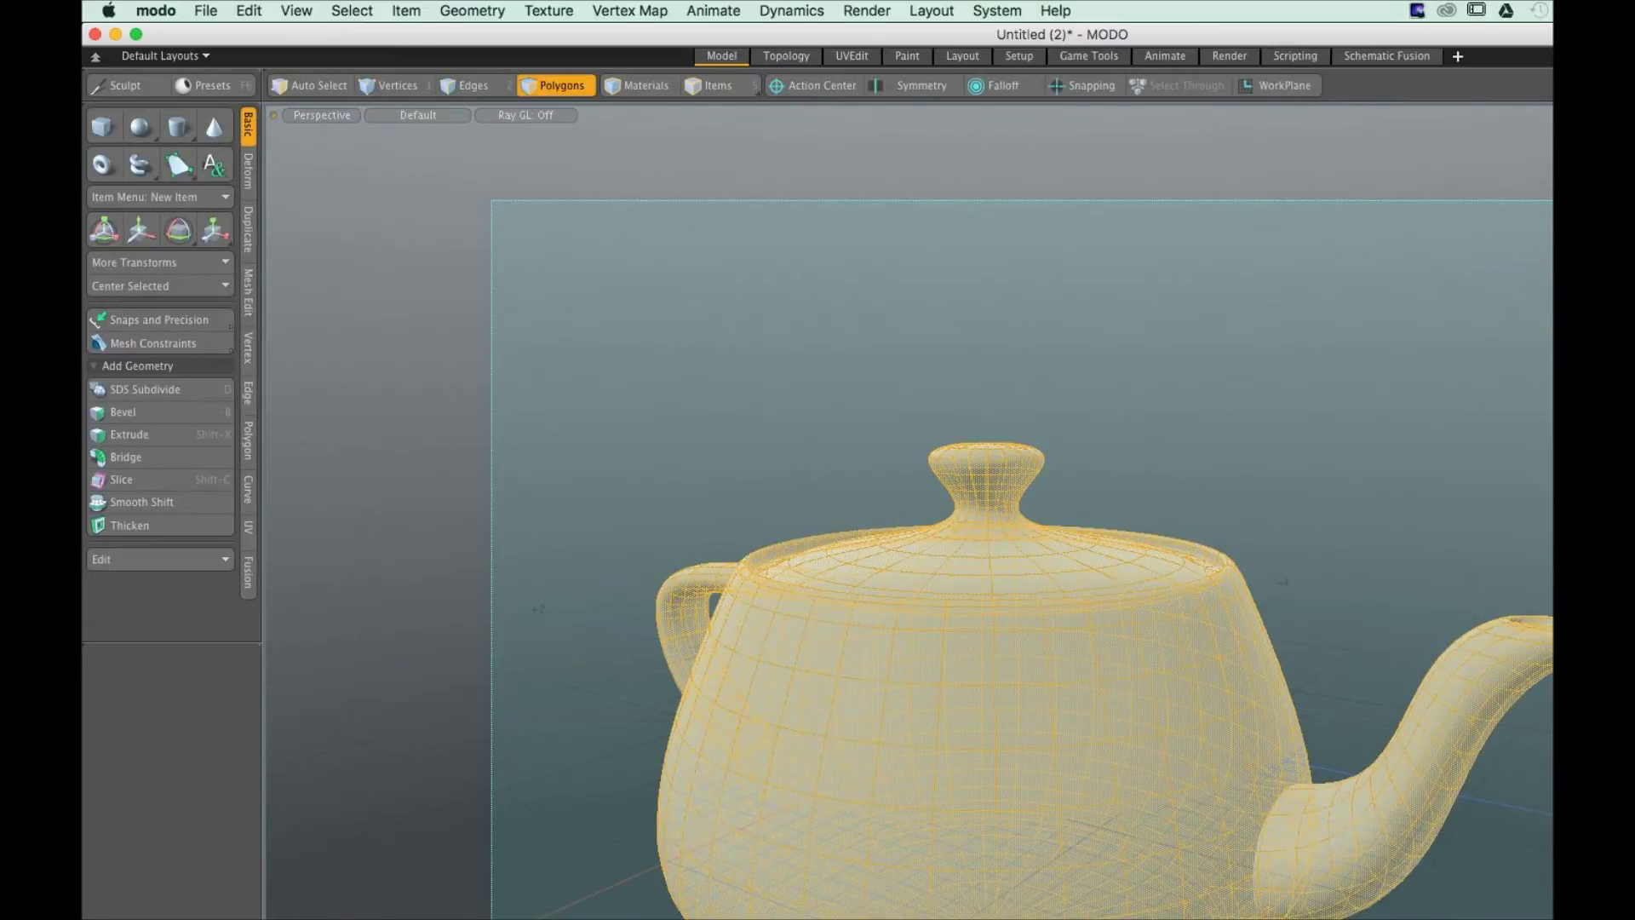
pyautogui.moveTo(1552, 918); pyautogui.dragTo(1552, 918)
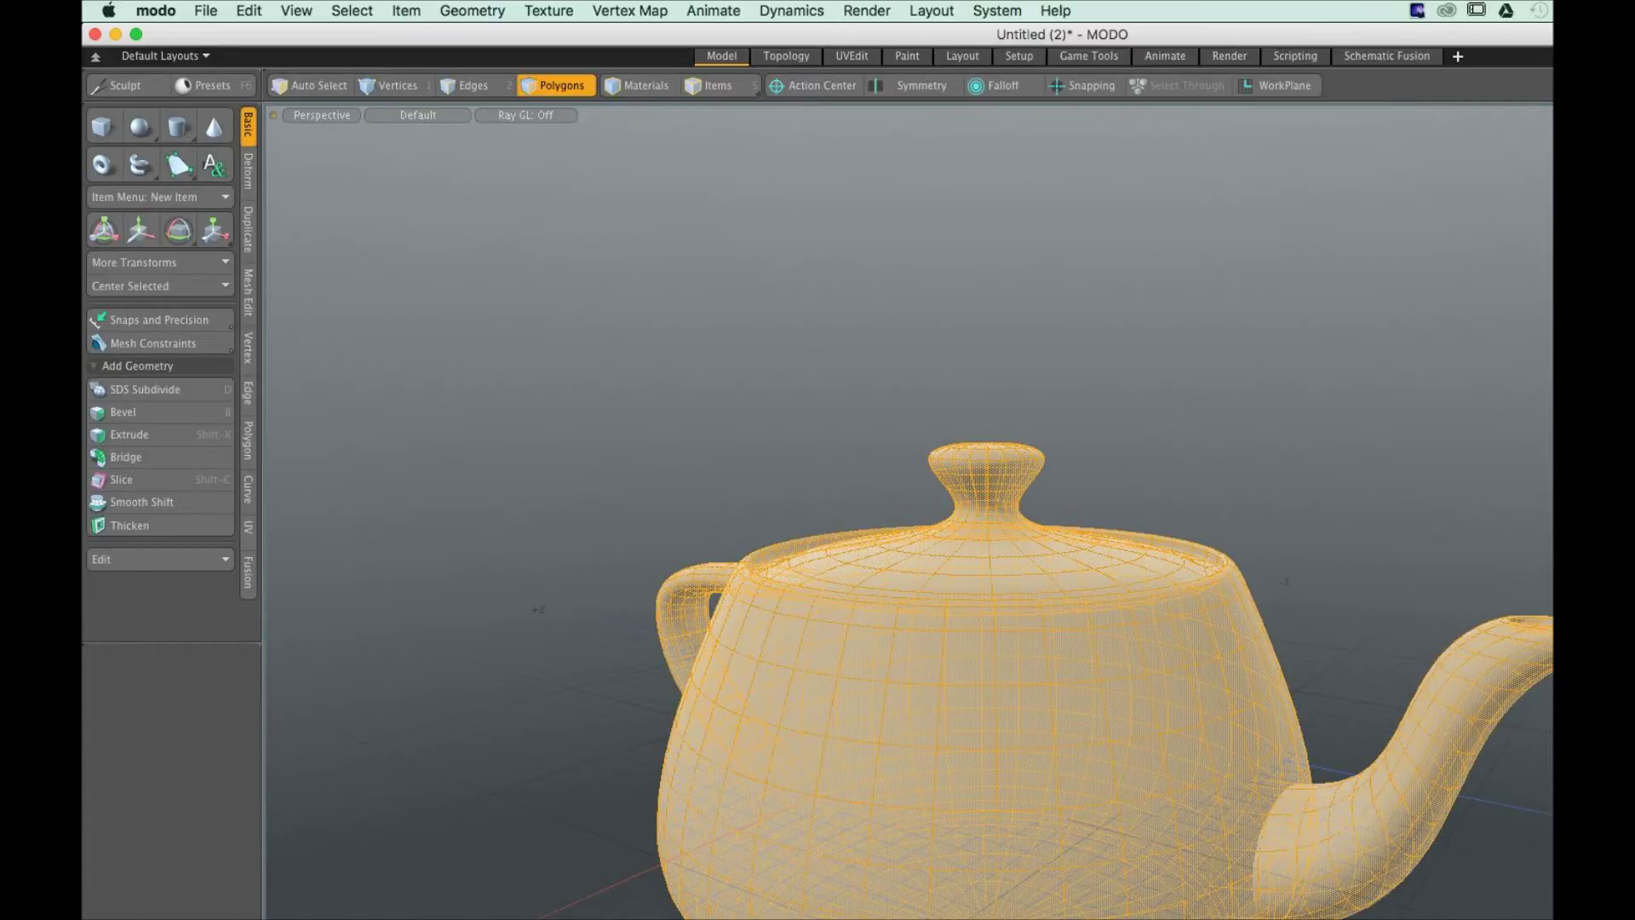
# Switch to Wirecast and show the break time countdown shot
pyautogui.press('super+Tab')
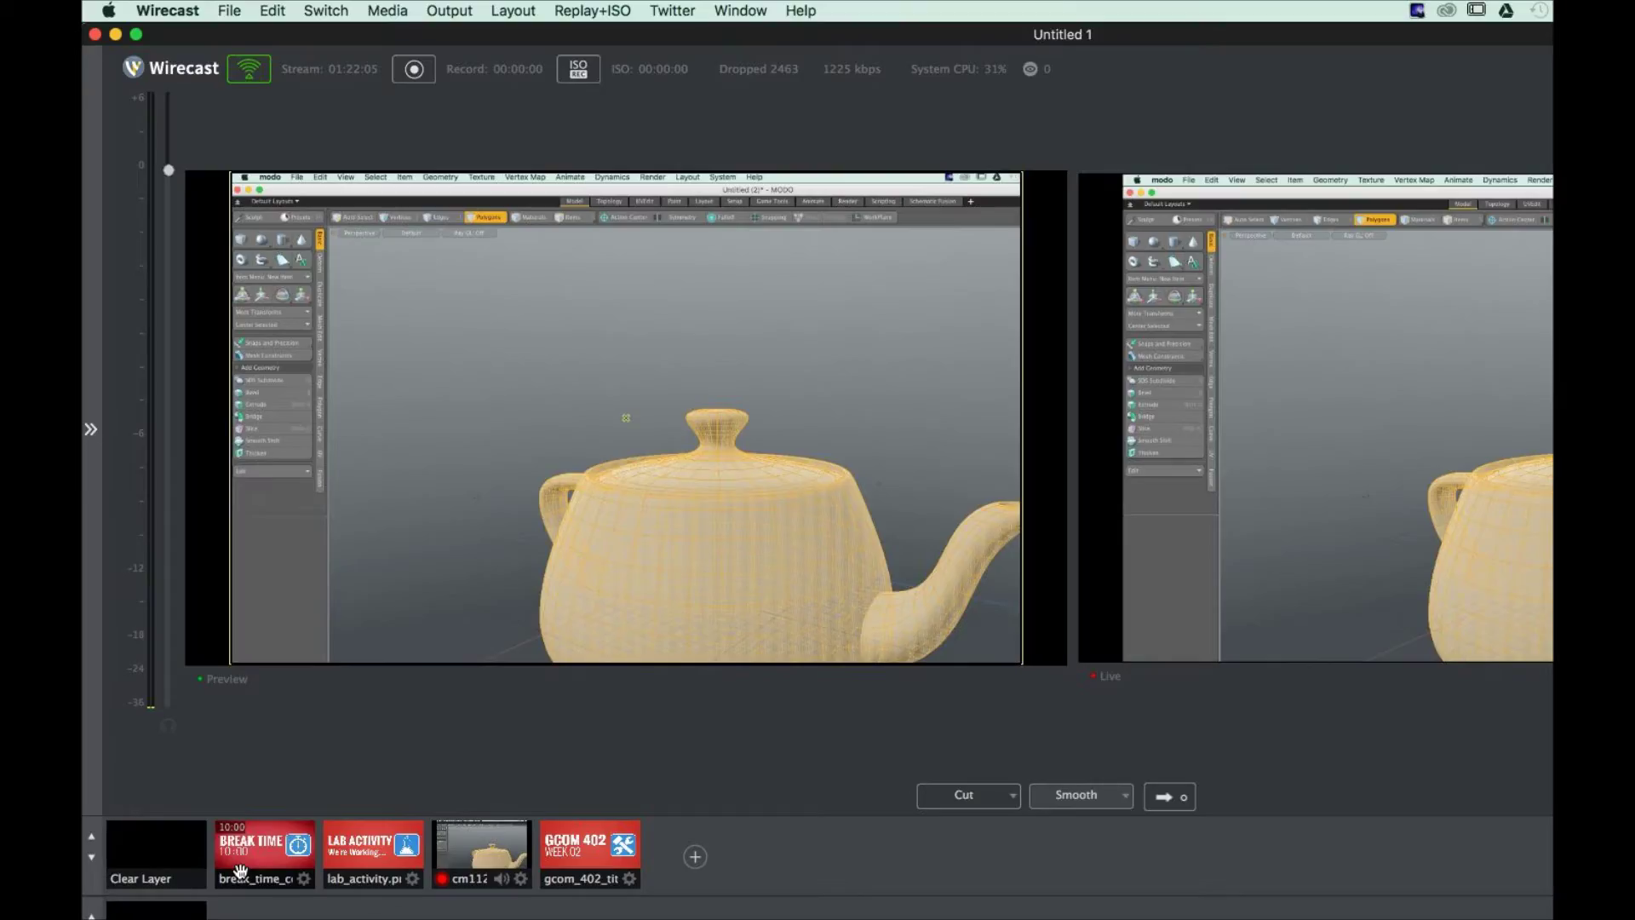
pyautogui.click(240, 870)
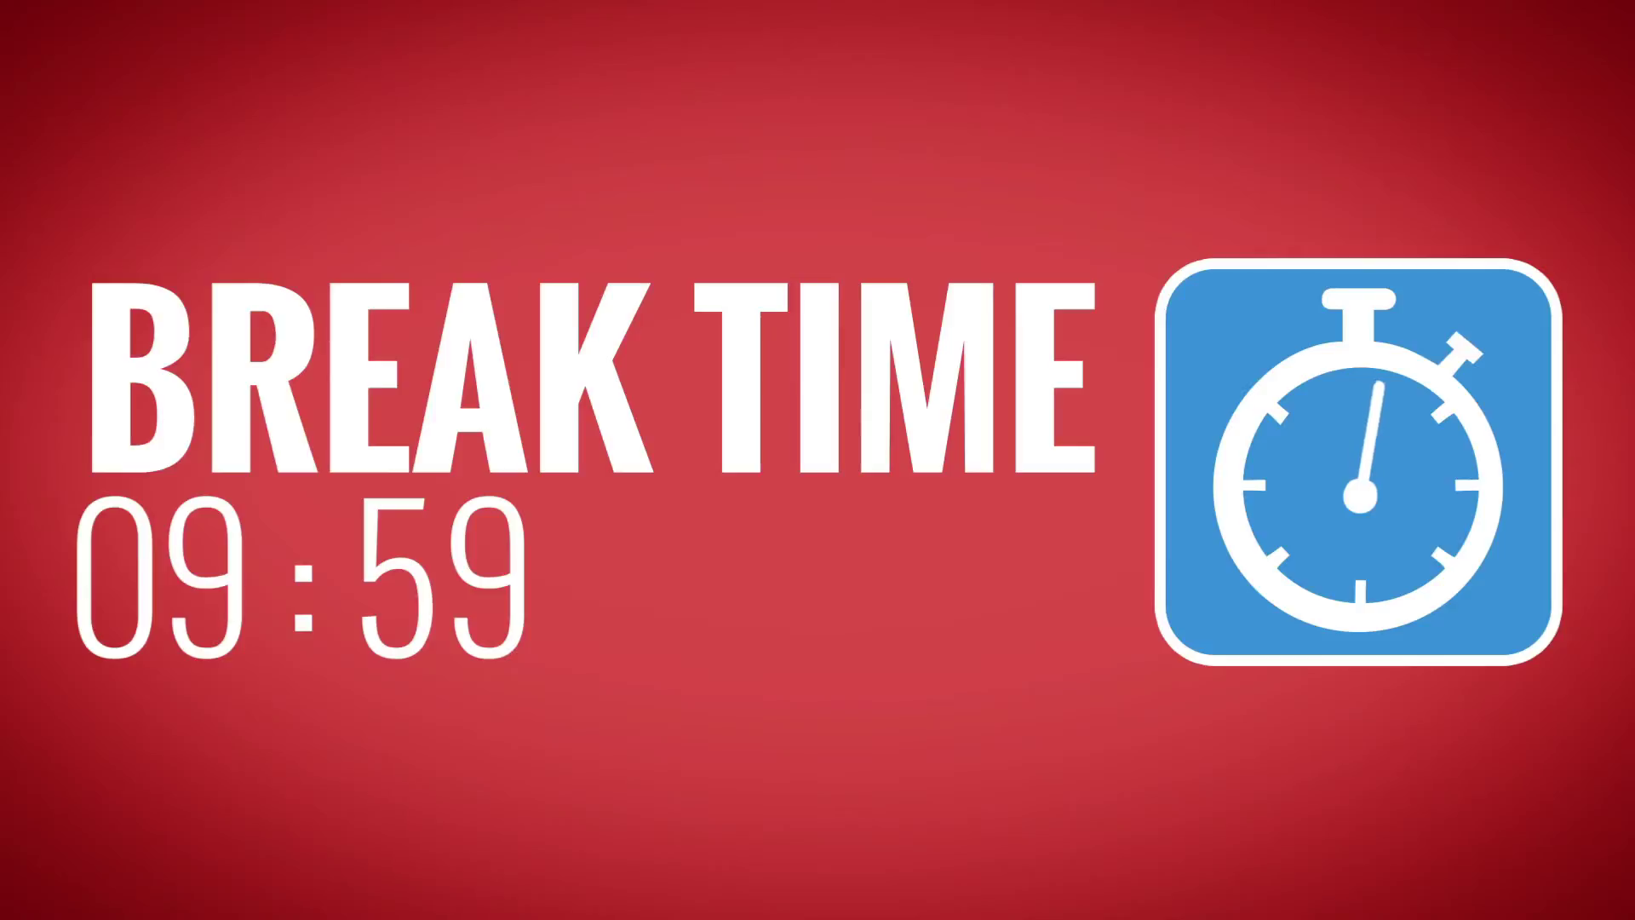
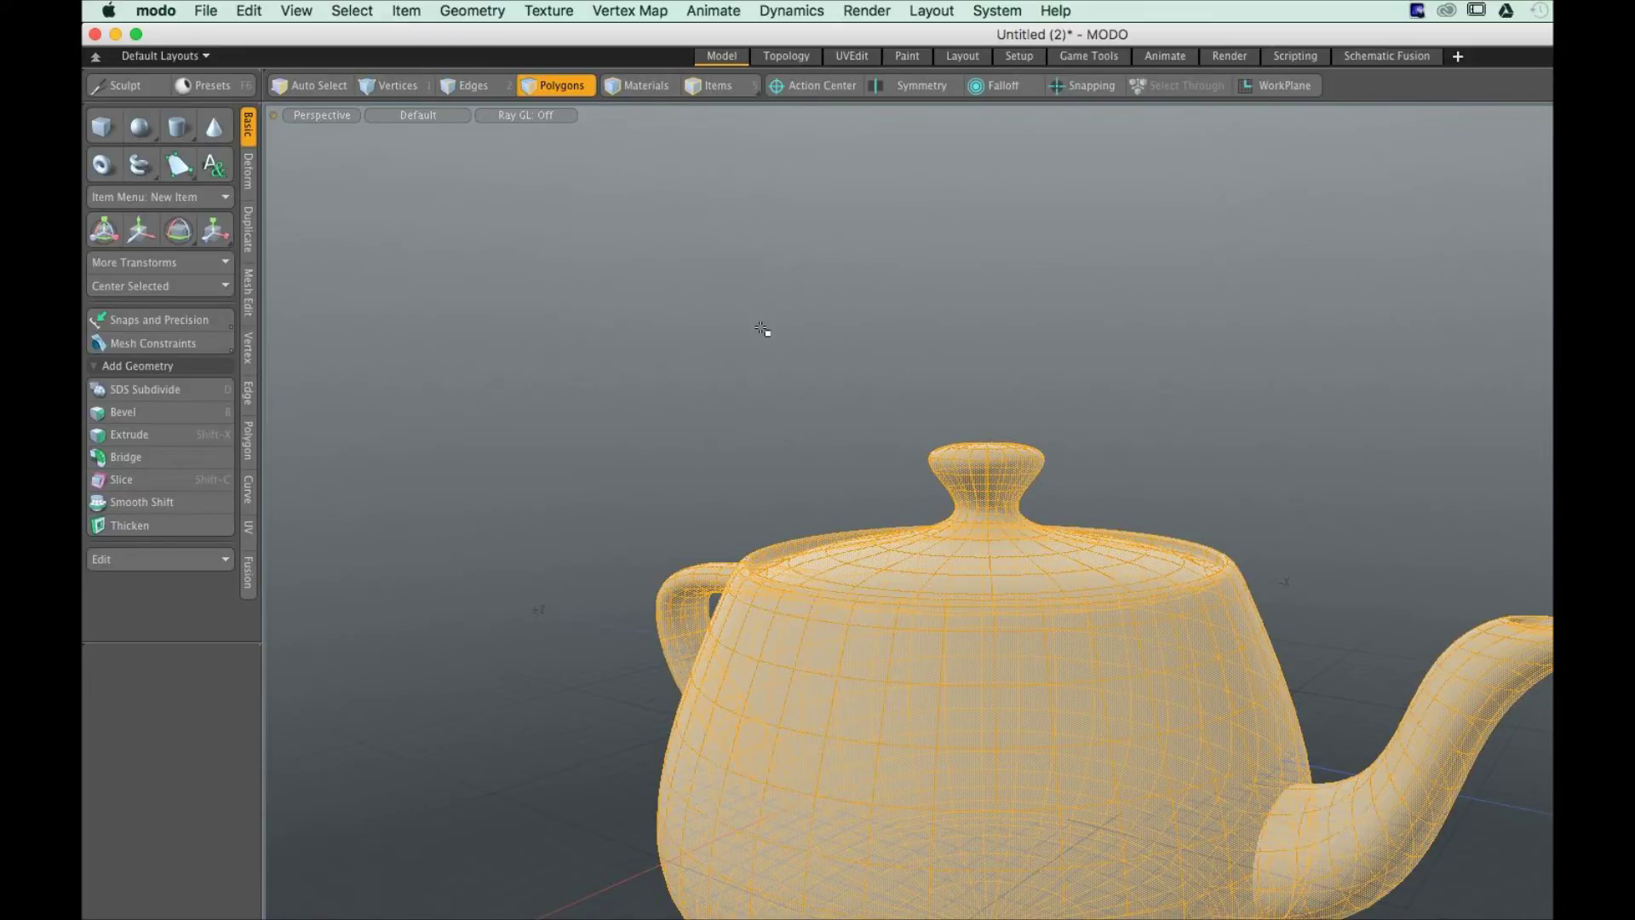
# Clear the teapot selection and select all connected polygons of the spout
pyautogui.click(1091, 361)
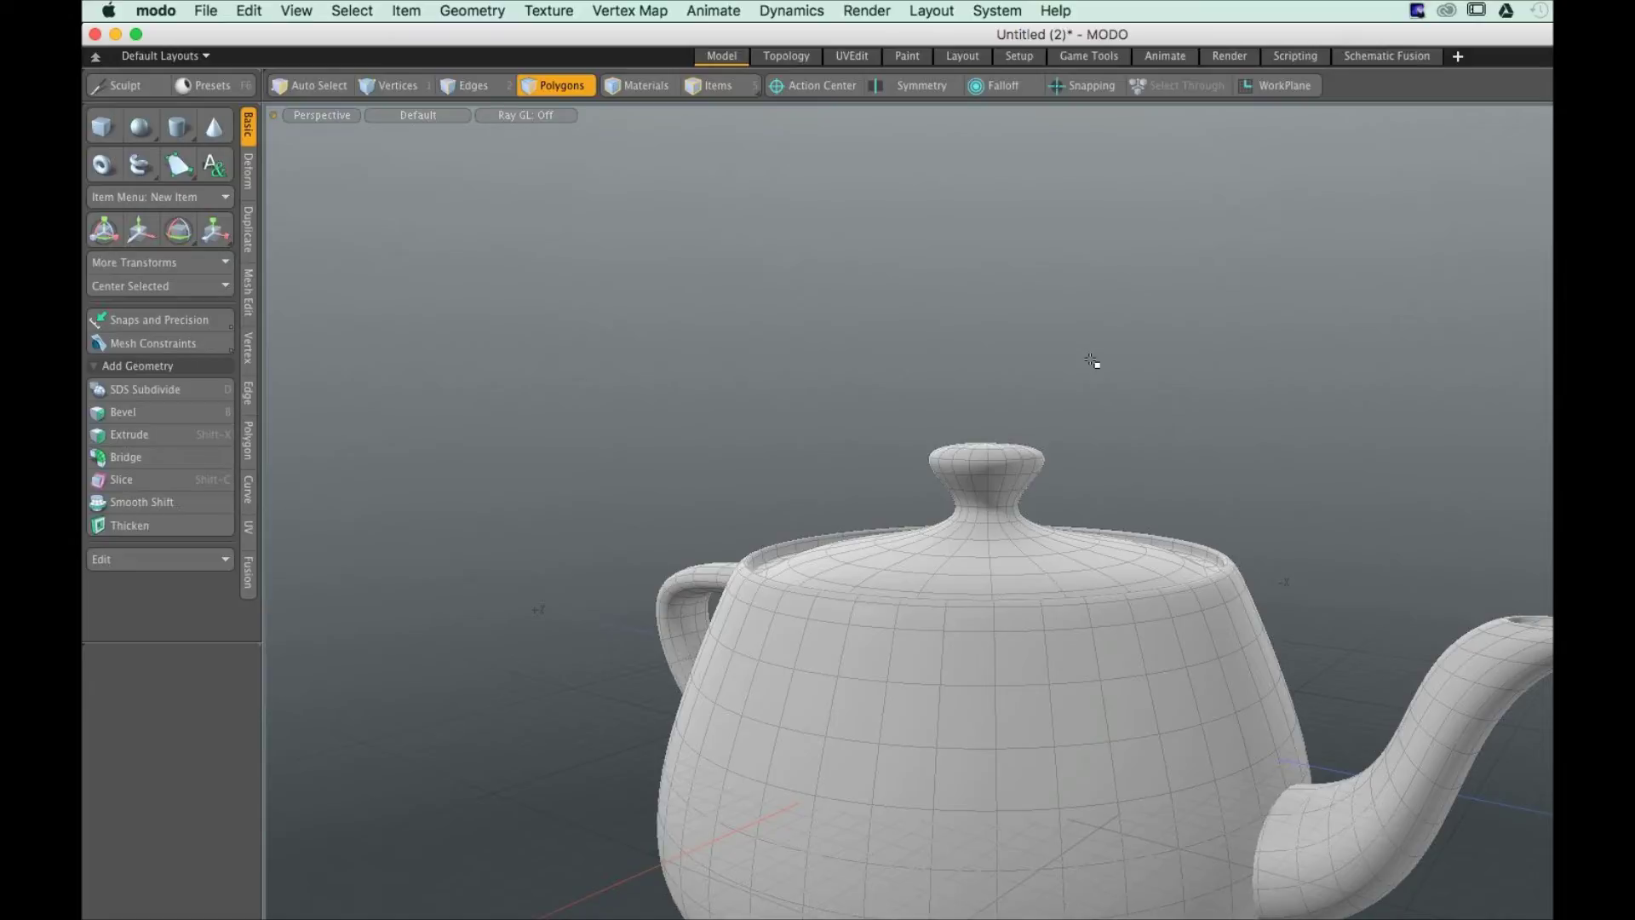
pyautogui.moveTo(1092, 361); pyautogui.dragTo(1174, 629, button='middle')
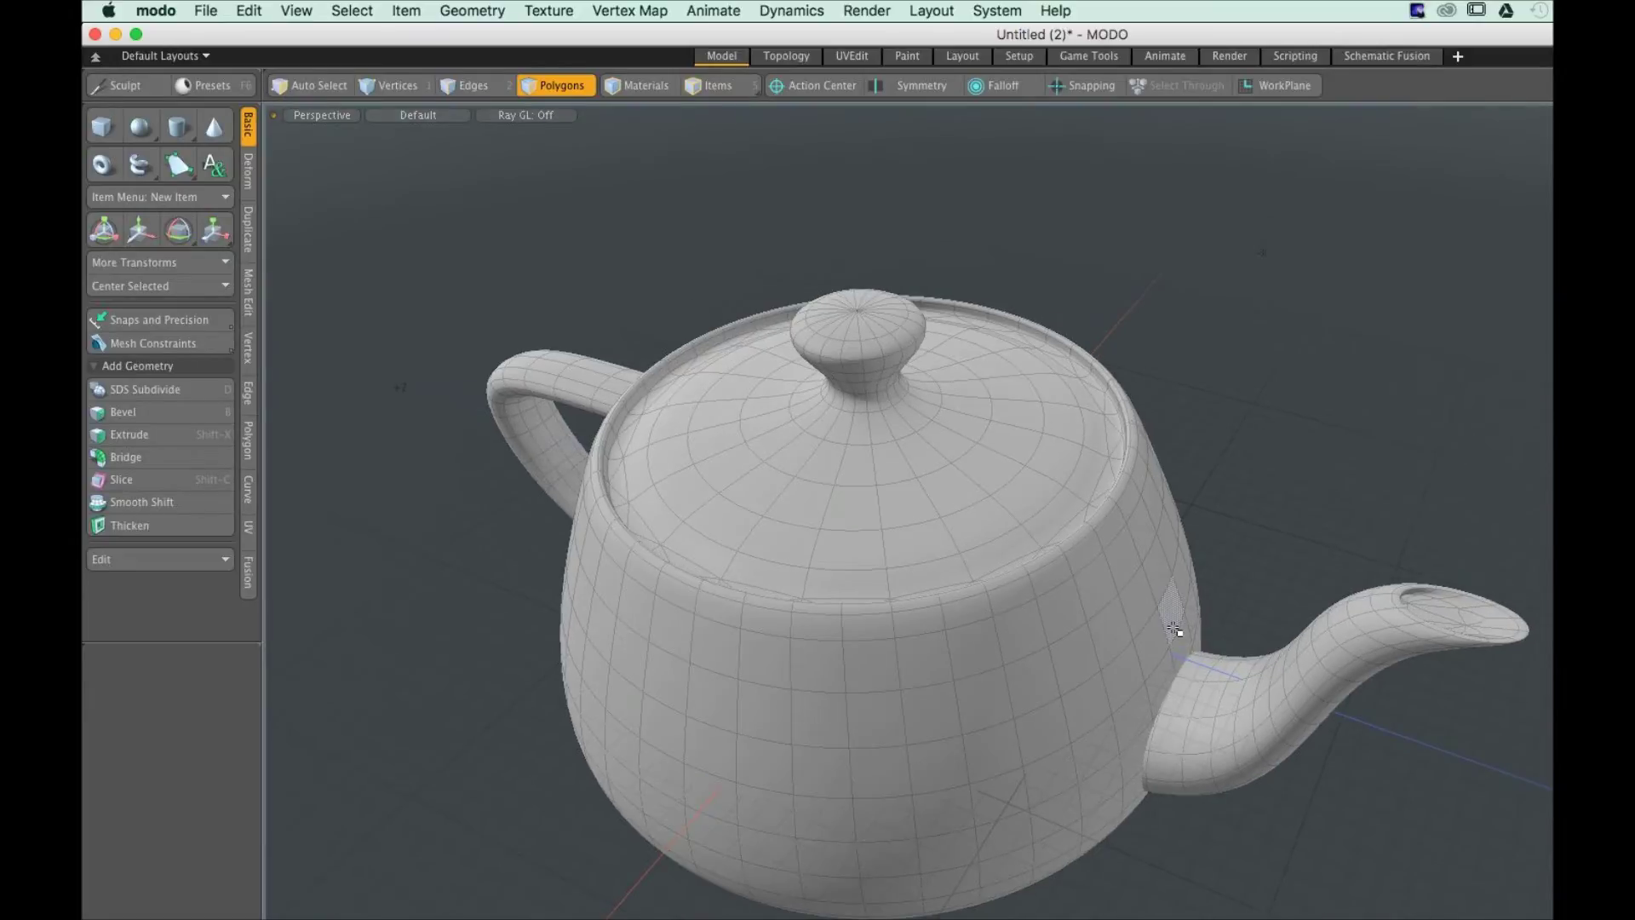
pyautogui.doubleClick(1290, 749)
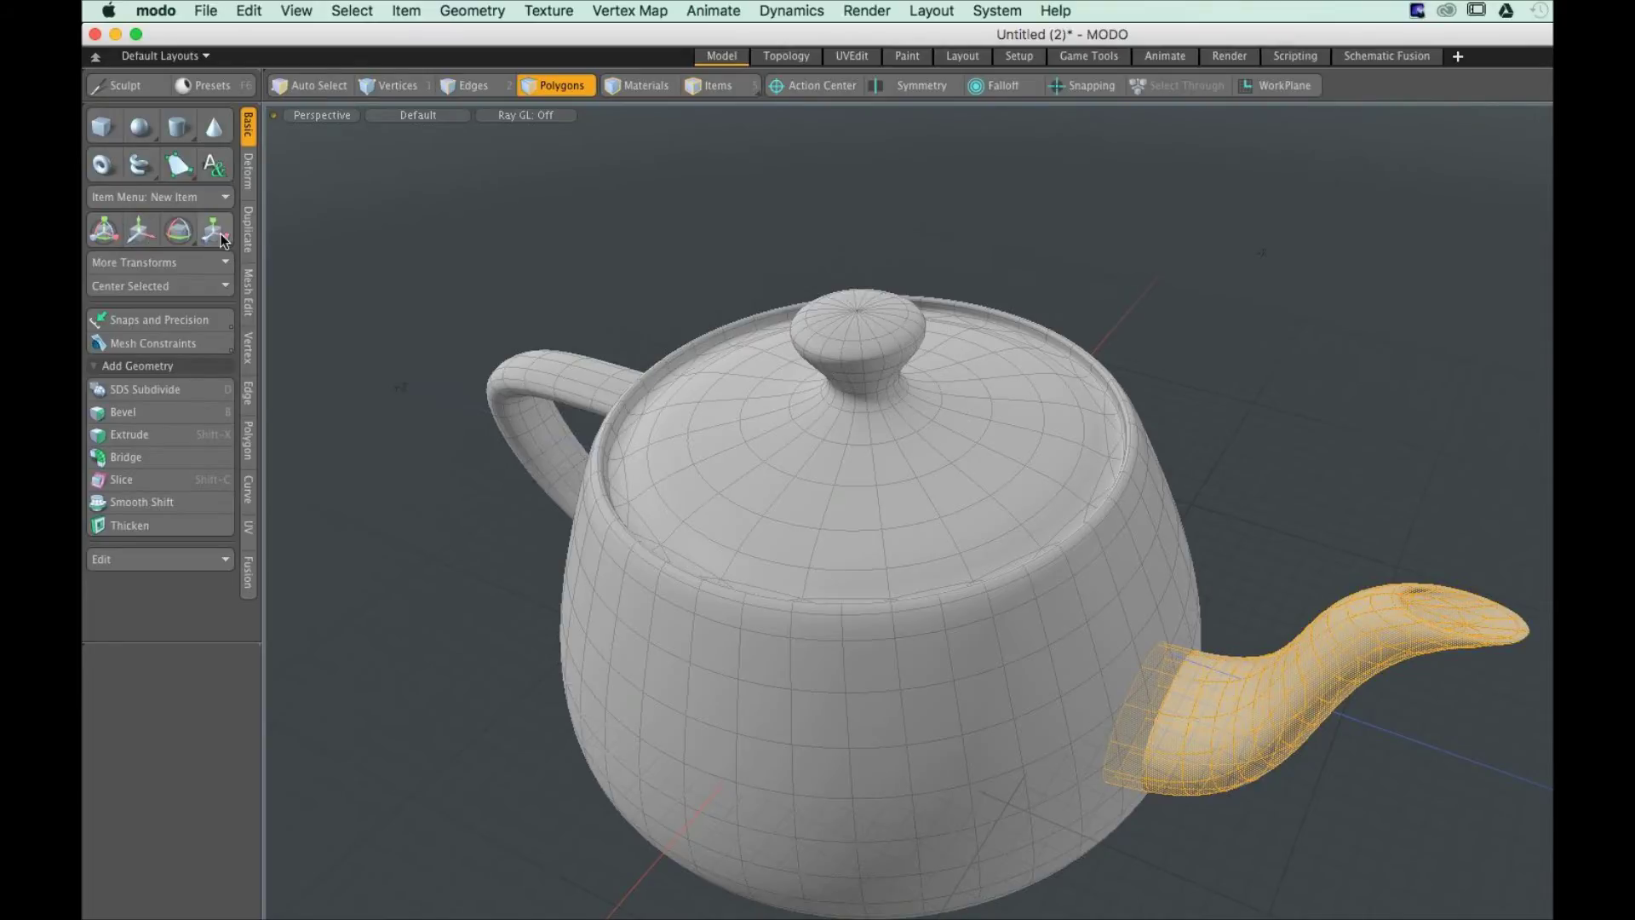
# Move the selected spout away from the body with the Move tool, to about X 52 mm and Z -81 mm
pyautogui.click(138, 230)
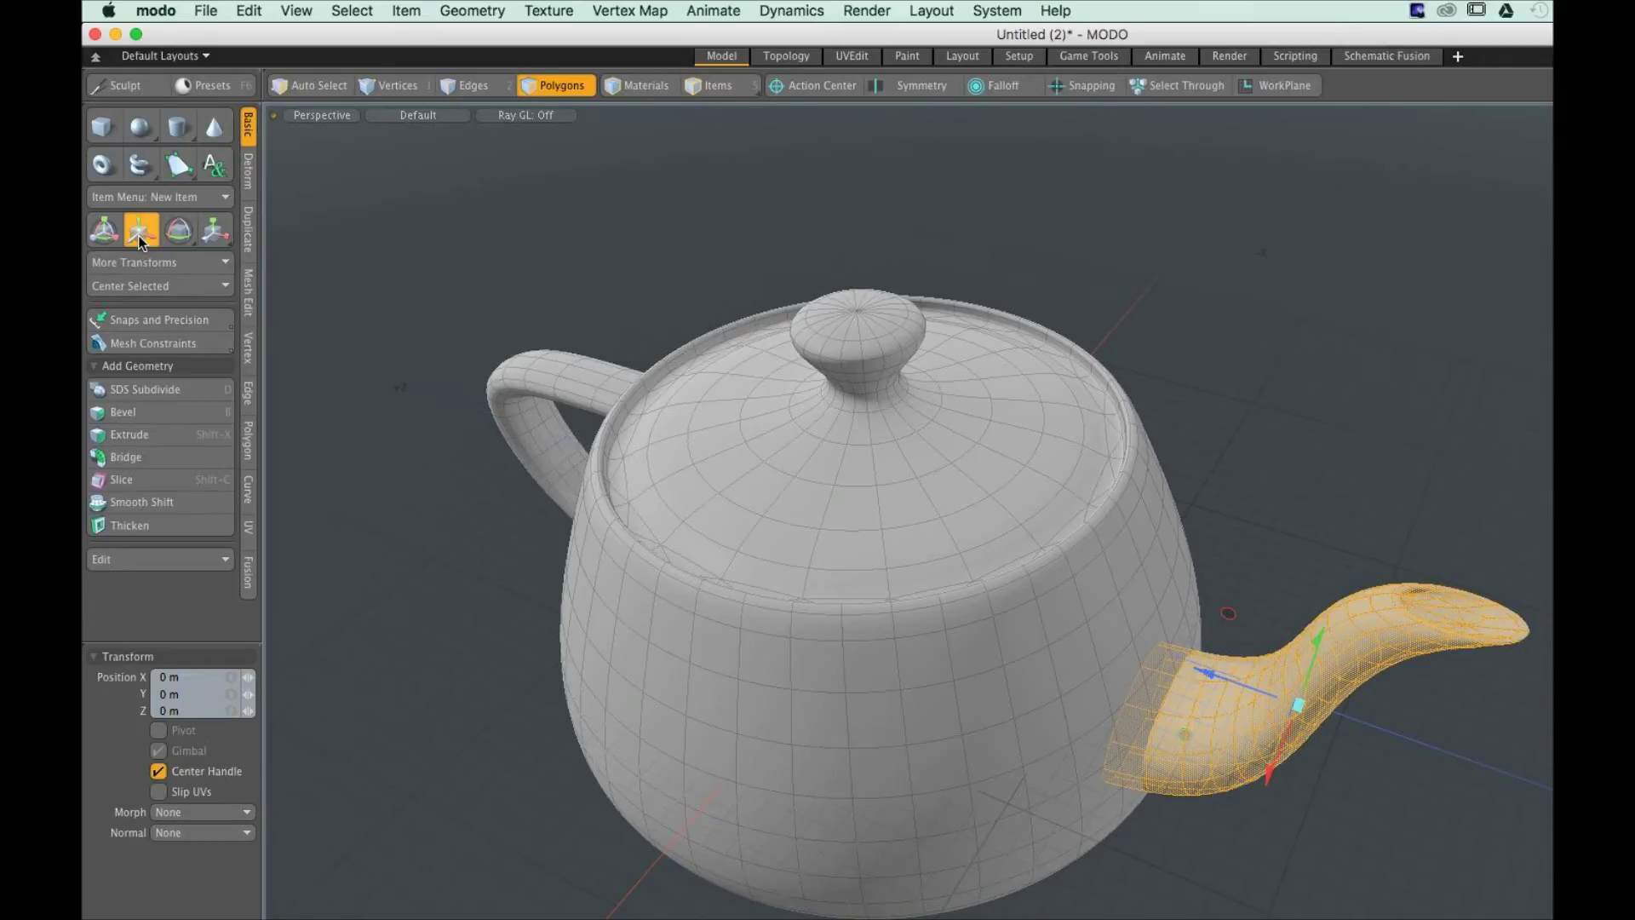
pyautogui.press('ctrl')
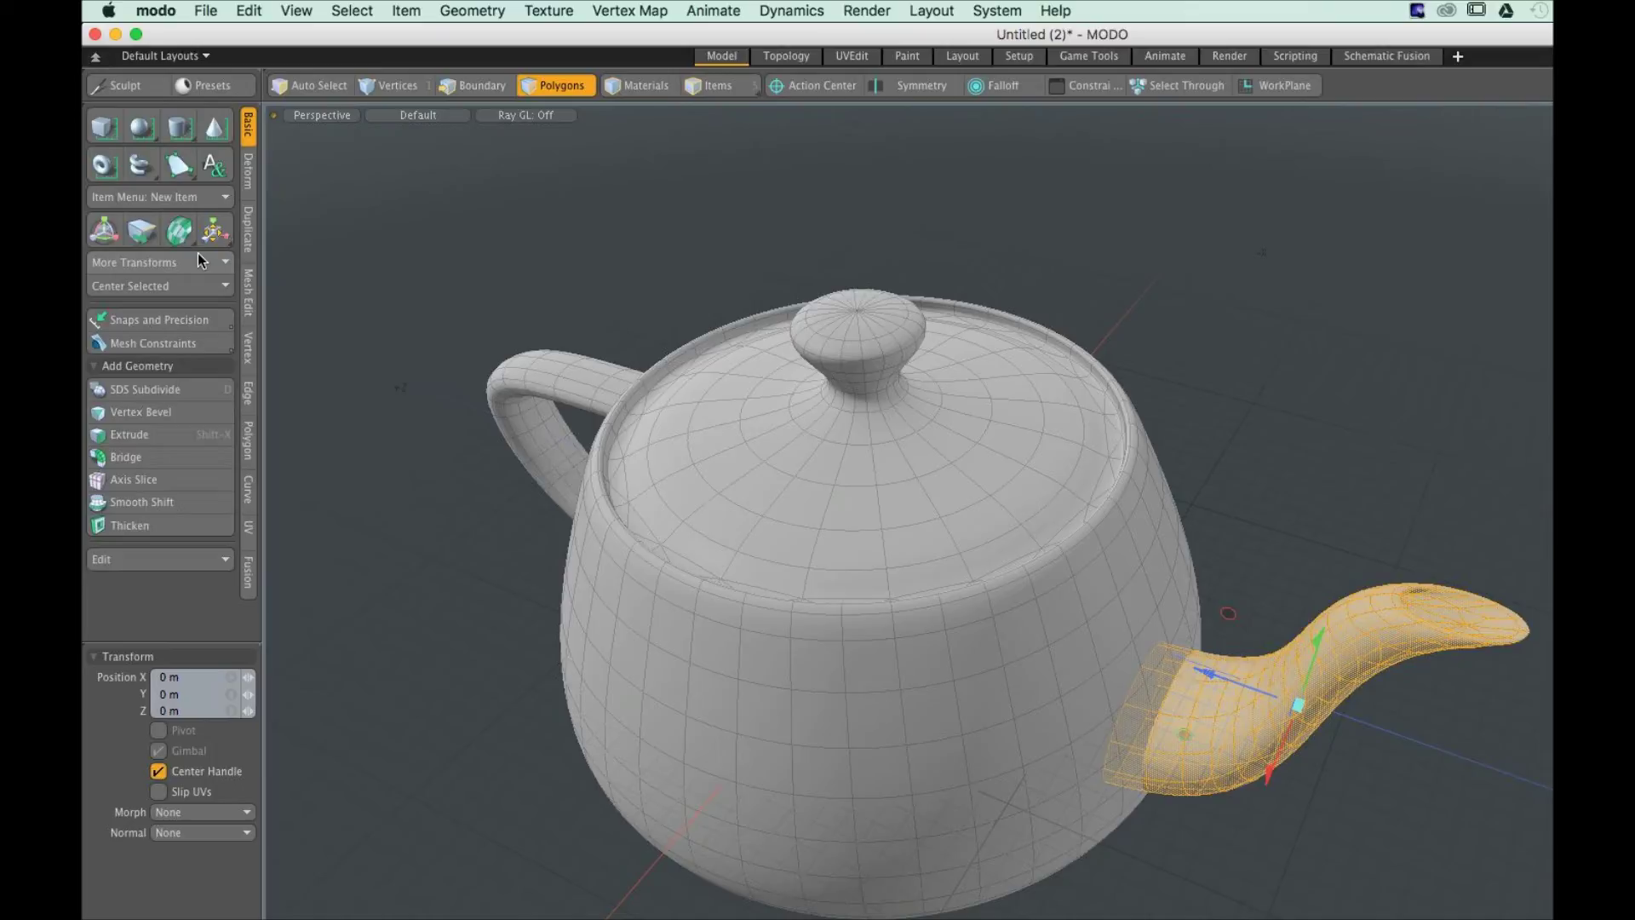
pyautogui.keyDown('alt'); pyautogui.moveTo(1107, 724); pyautogui.dragTo(1206, 626); pyautogui.keyUp('alt')
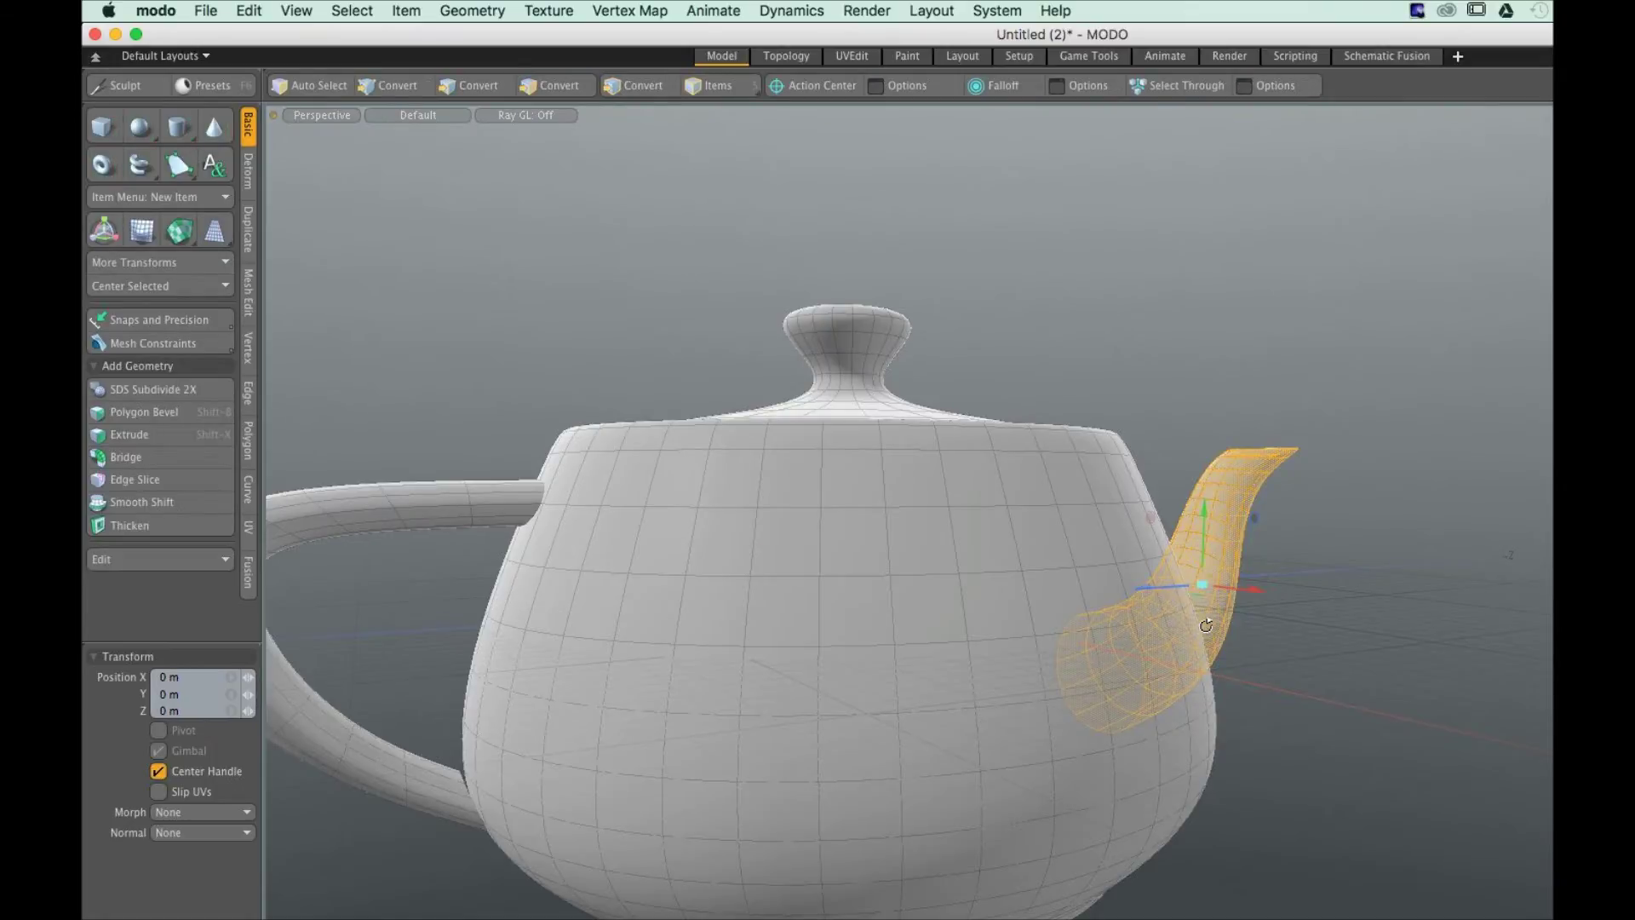
pyautogui.keyDown('alt'); pyautogui.moveTo(1206, 626); pyautogui.dragTo(1354, 564); pyautogui.keyUp('alt')
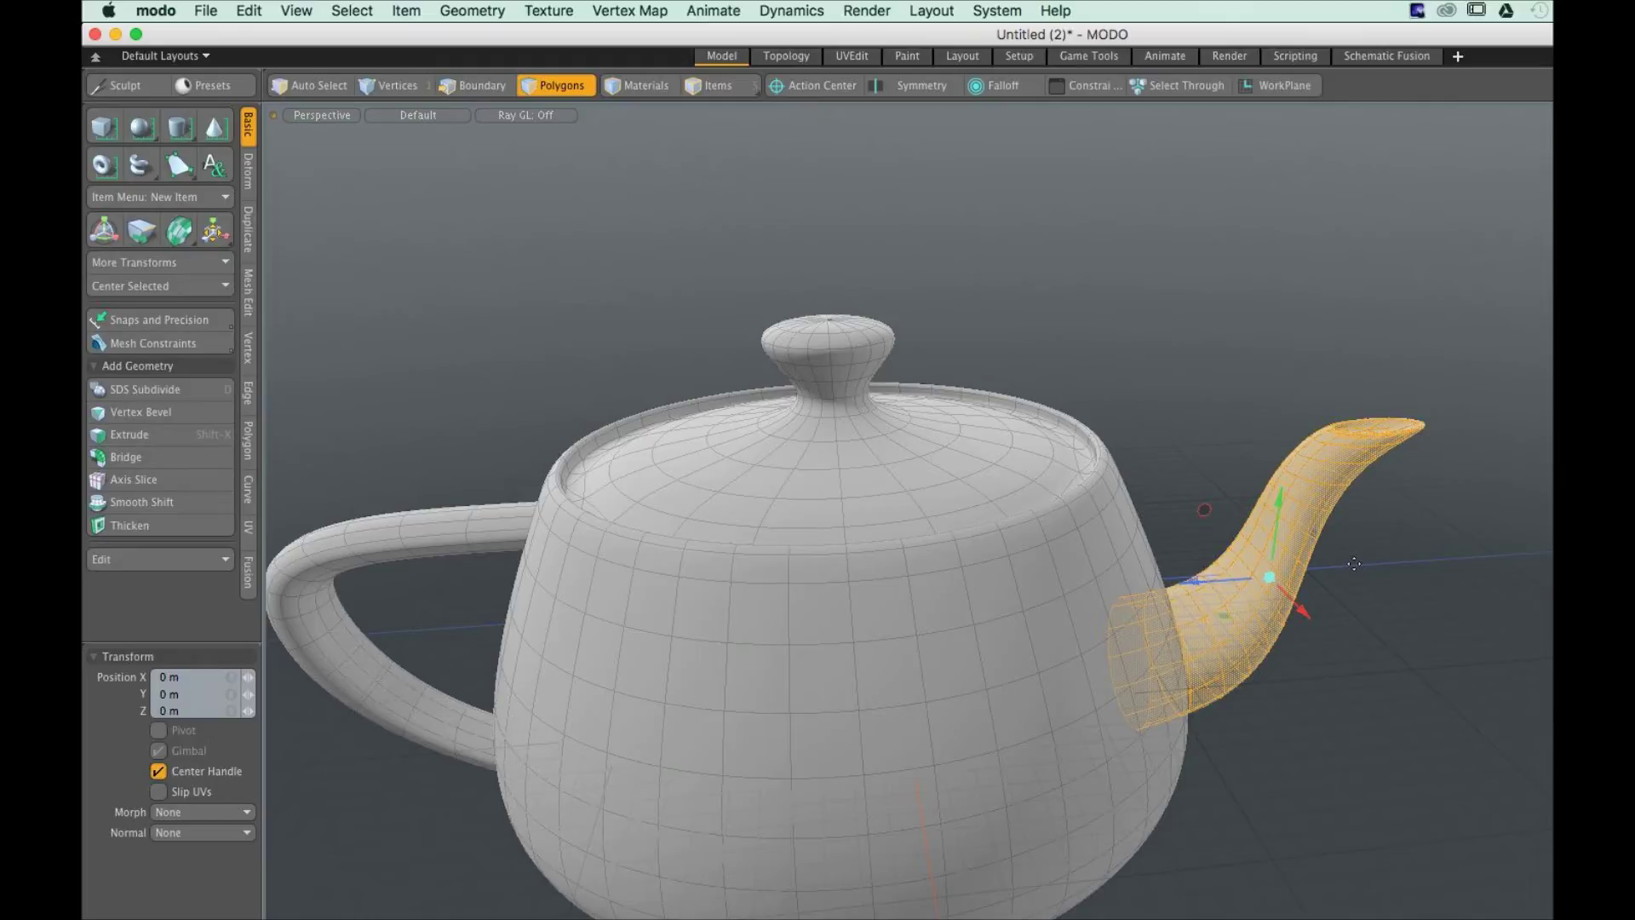
pyautogui.press('e')
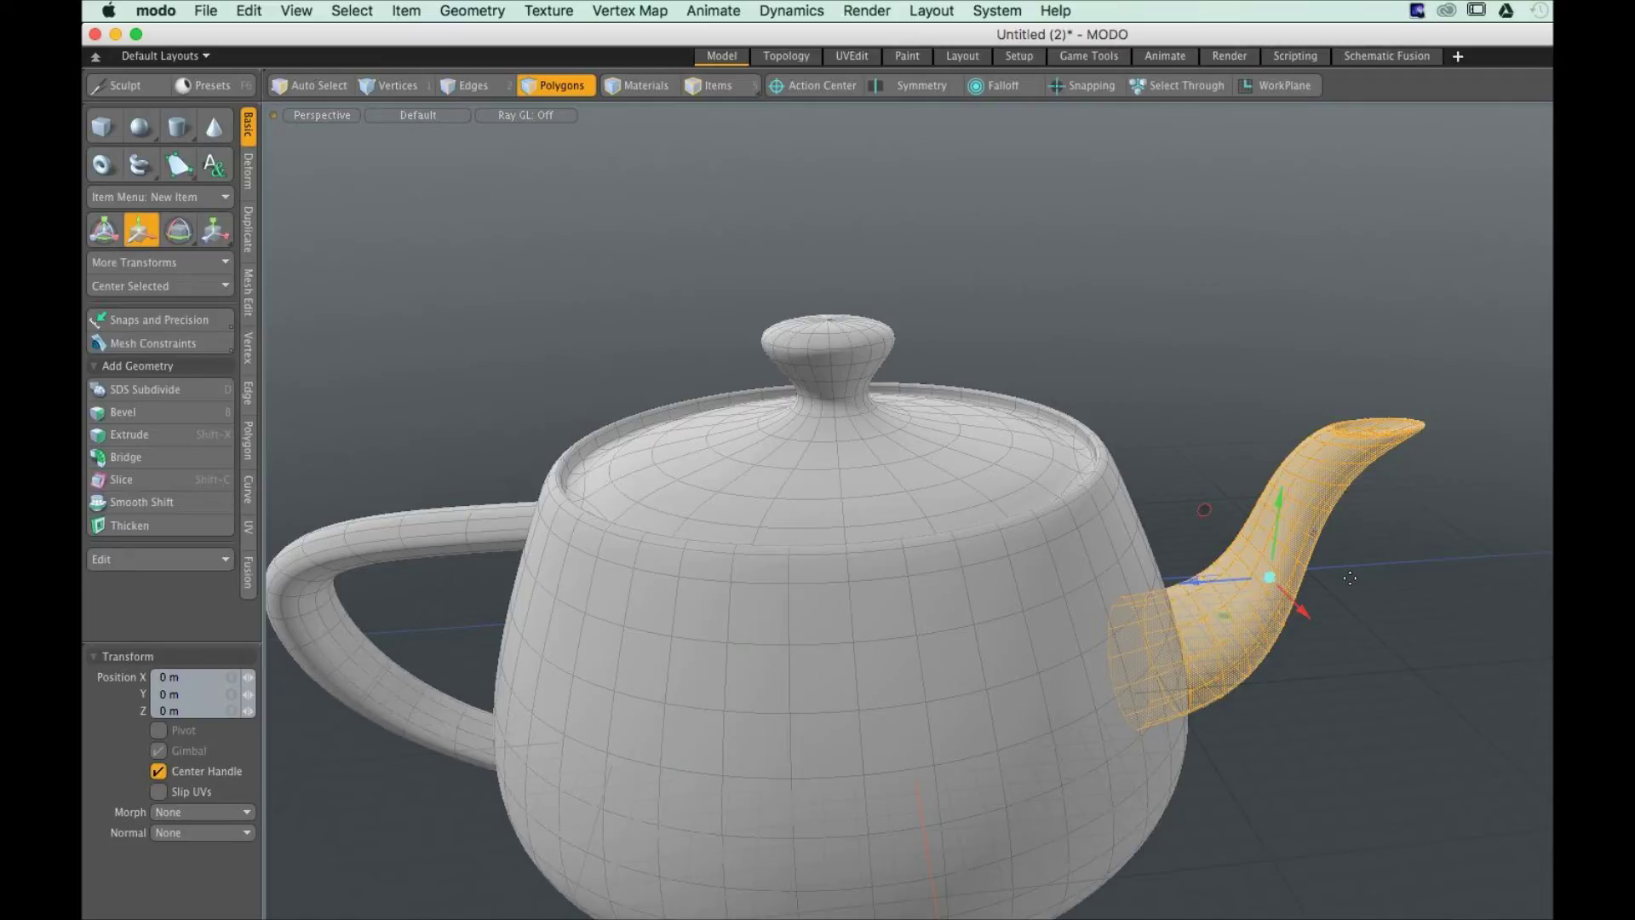
pyautogui.moveTo(1350, 578); pyautogui.dragTo(1372, 681)
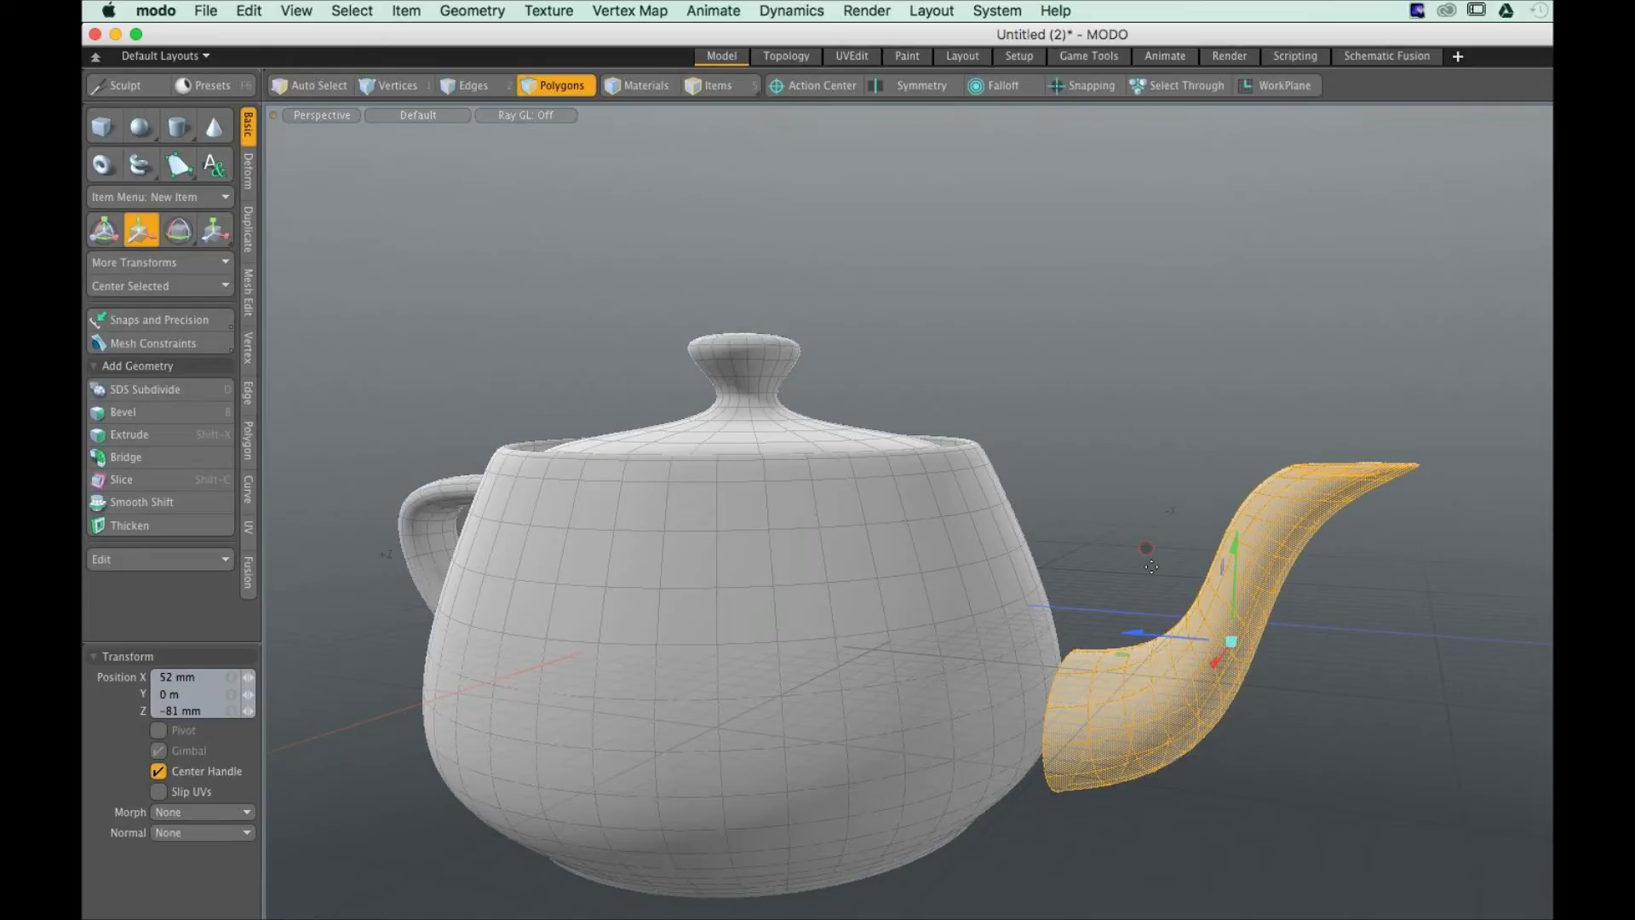
# Try moving the spout far from the teapot, to about X -693 mm and Z -935 mm, and undo the recent moves
pyautogui.moveTo(1151, 566); pyautogui.dragTo(1203, 645, button='middle')
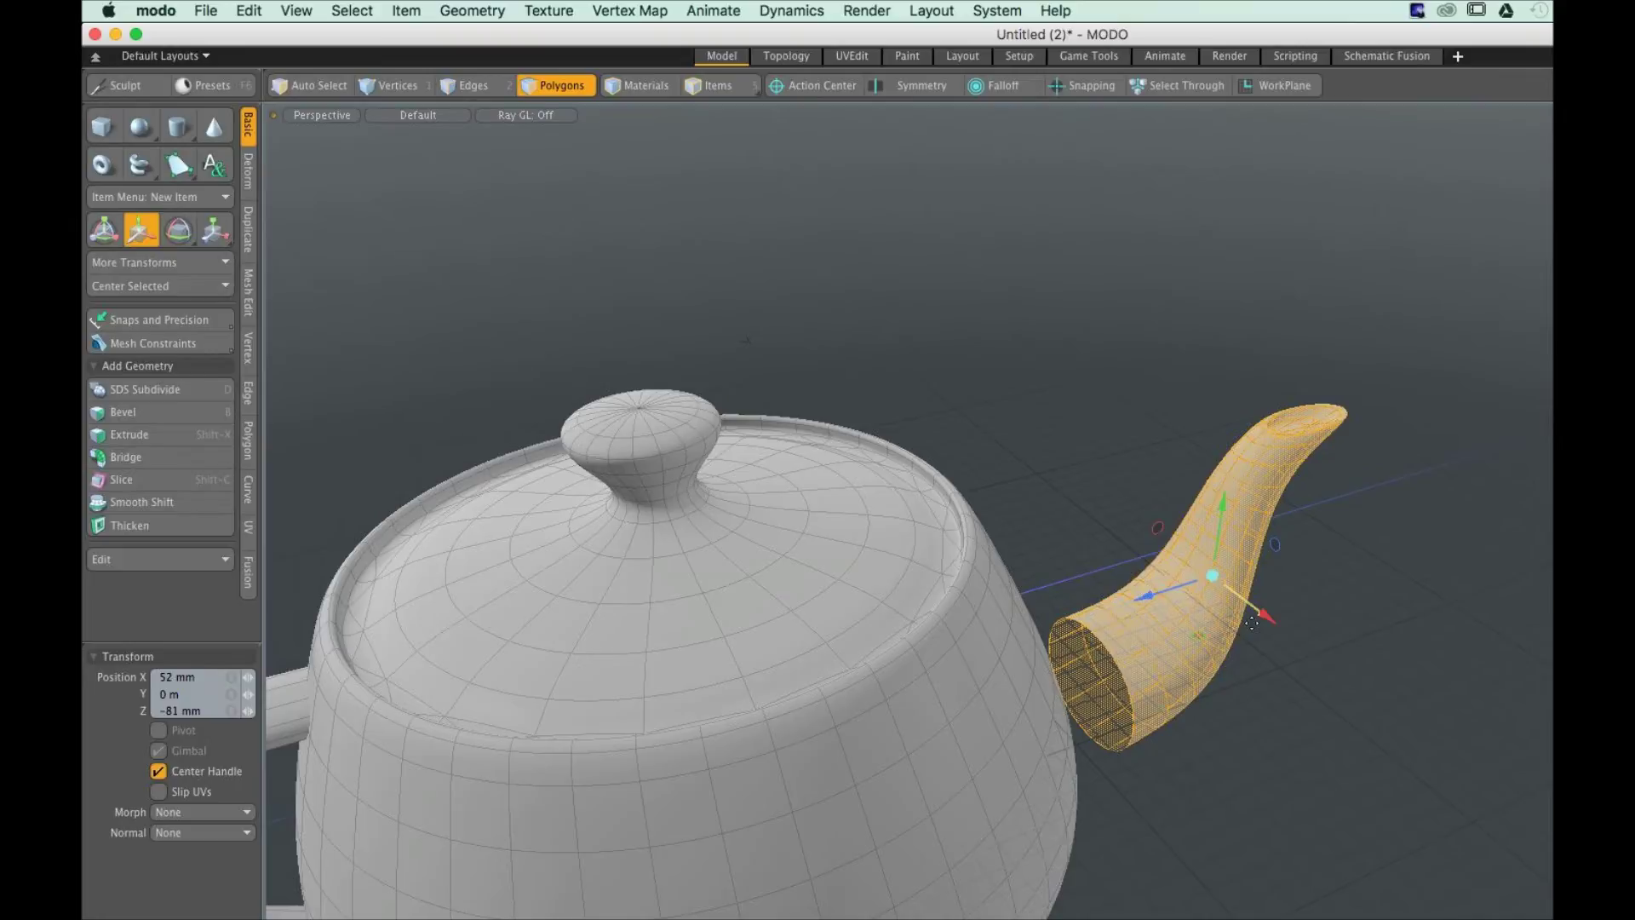
pyautogui.moveTo(1252, 623); pyautogui.dragTo(1199, 635)
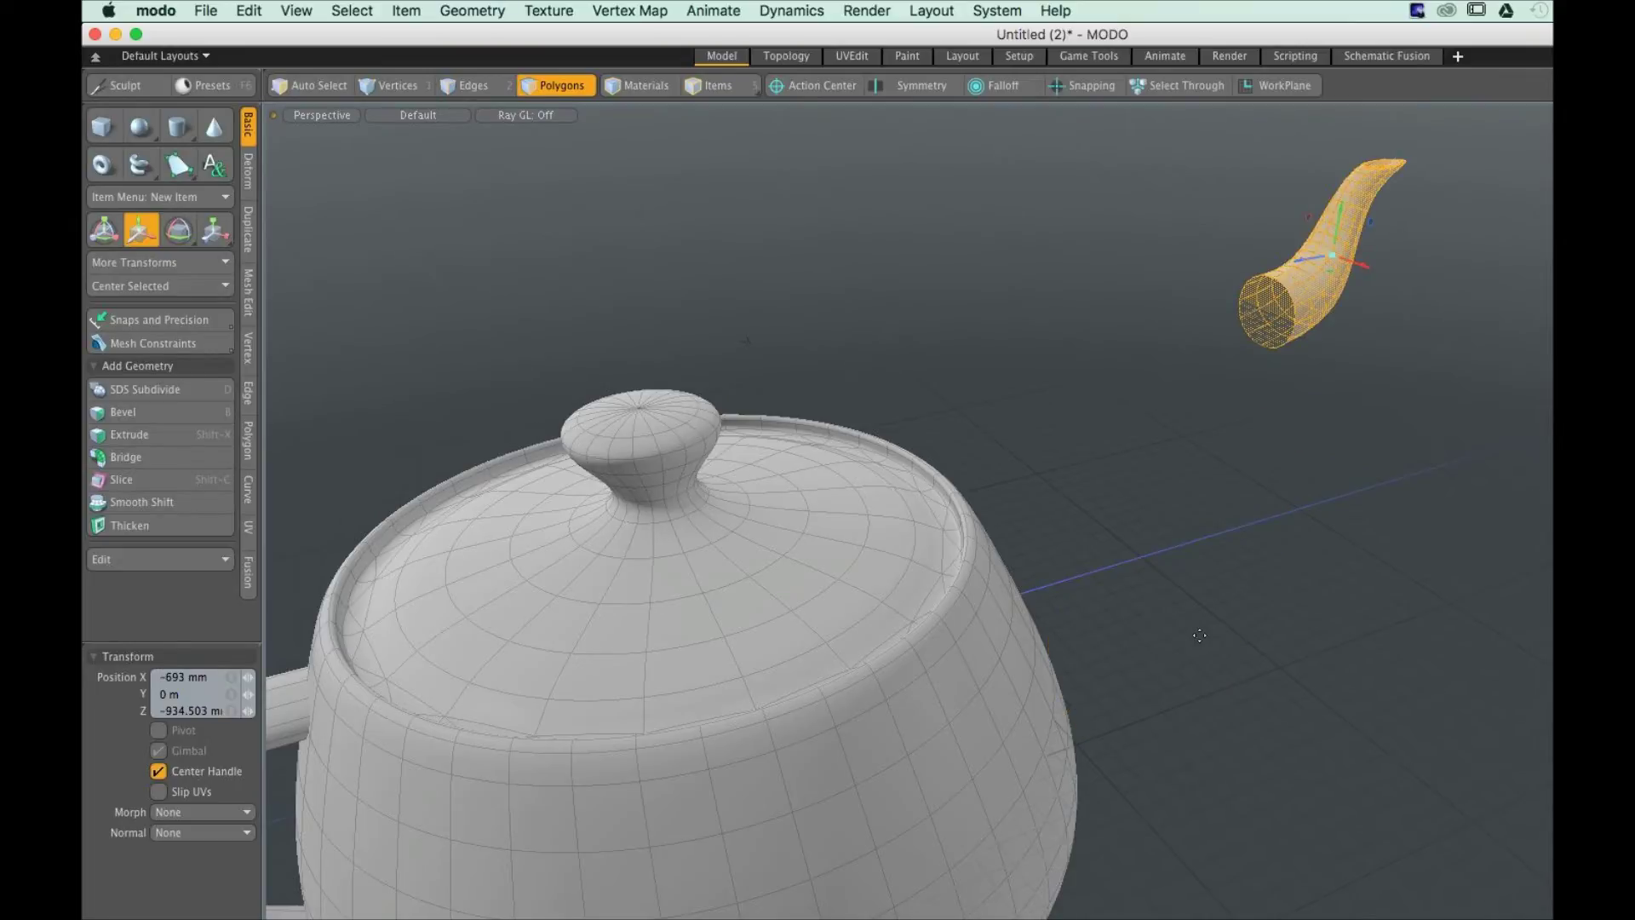
pyautogui.press('super+z')
pyautogui.press('super+z')
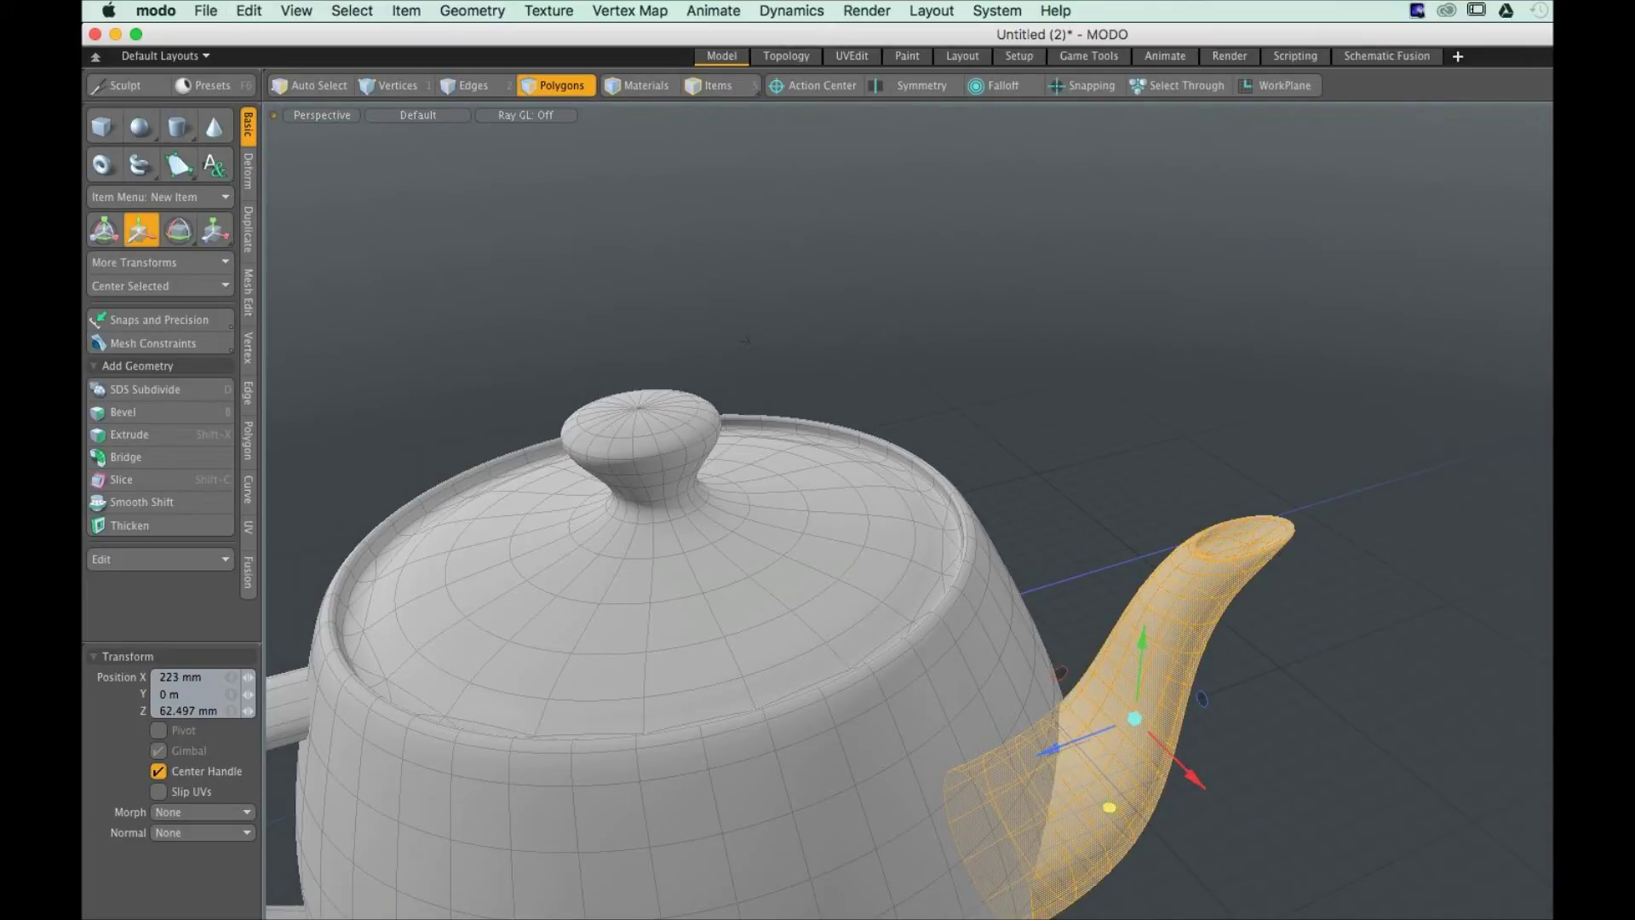
pyautogui.press('super+z')
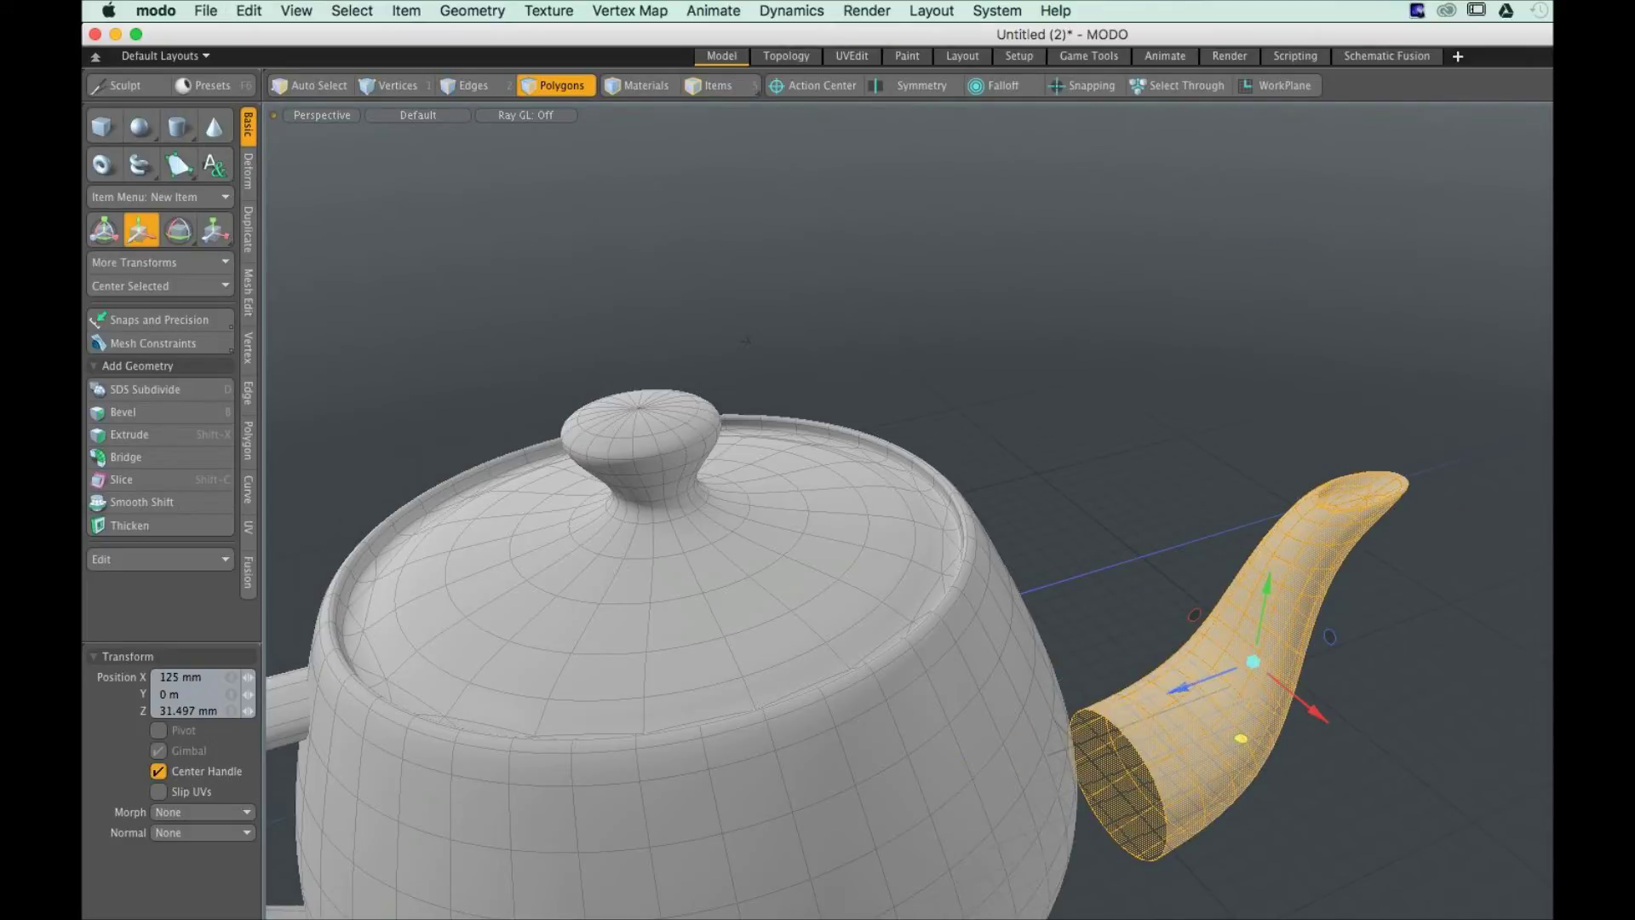
pyautogui.press('super+z')
# Move the spout back against the teapot body, to about X 27 mm and Z 20 mm, keeping the Move tool active
pyautogui.moveTo(1191, 542); pyautogui.dragTo(1194, 542)
pyautogui.keyDown('alt'); pyautogui.moveTo(1195, 543); pyautogui.dragTo(1138, 528); pyautogui.keyUp('alt')
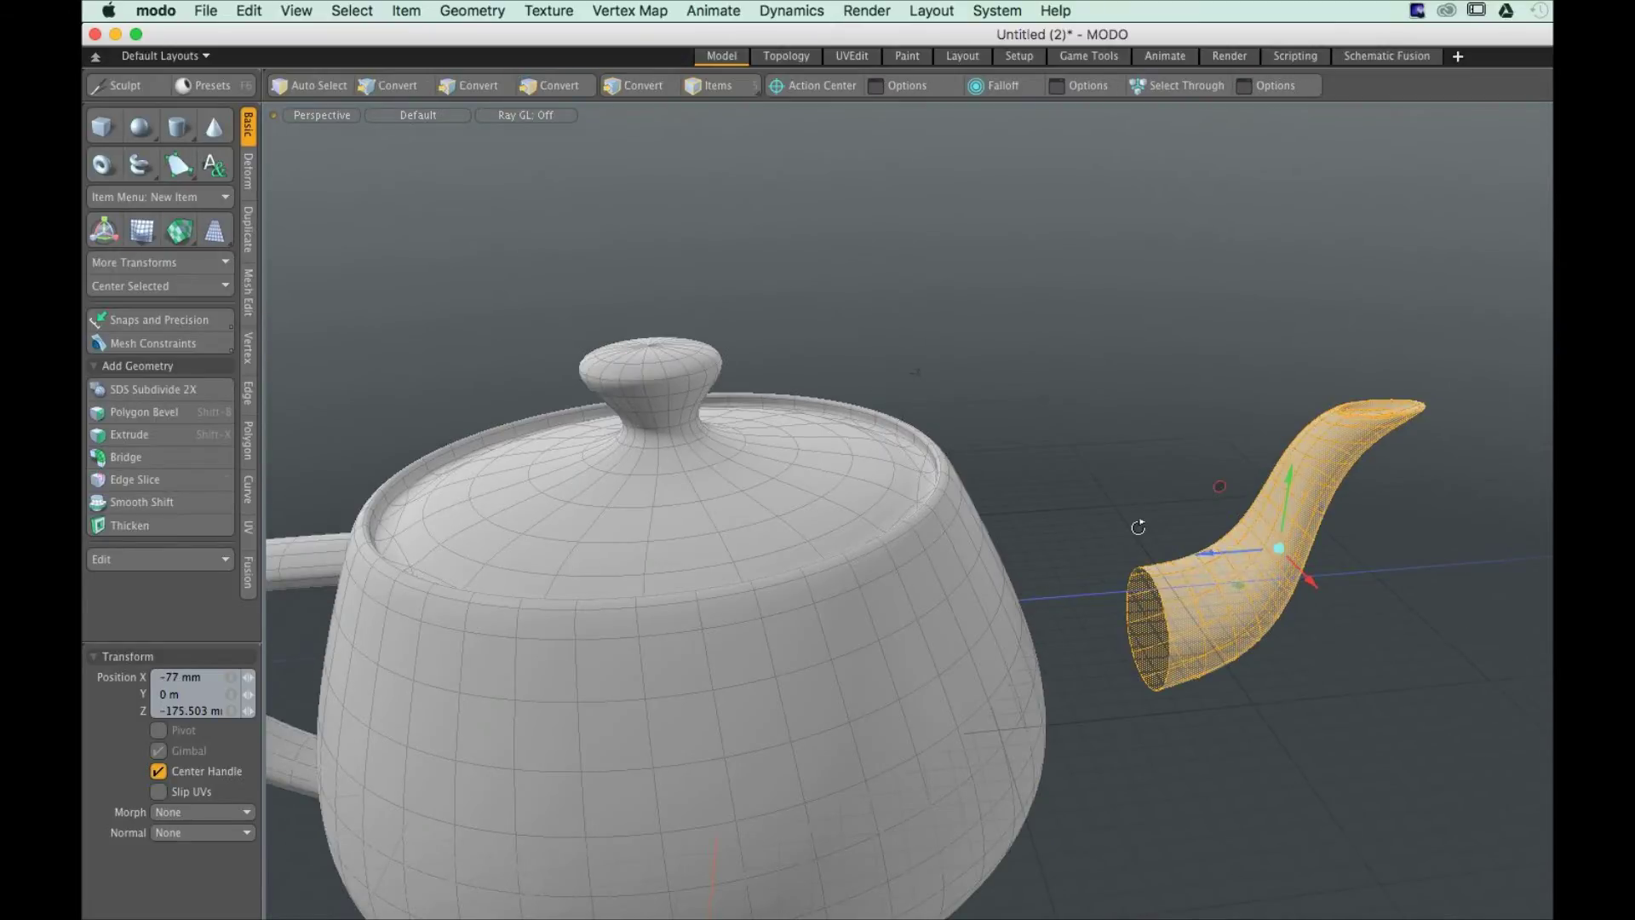
pyautogui.keyDown('alt'); pyautogui.moveTo(1138, 528); pyautogui.dragTo(1209, 496); pyautogui.keyUp('alt')
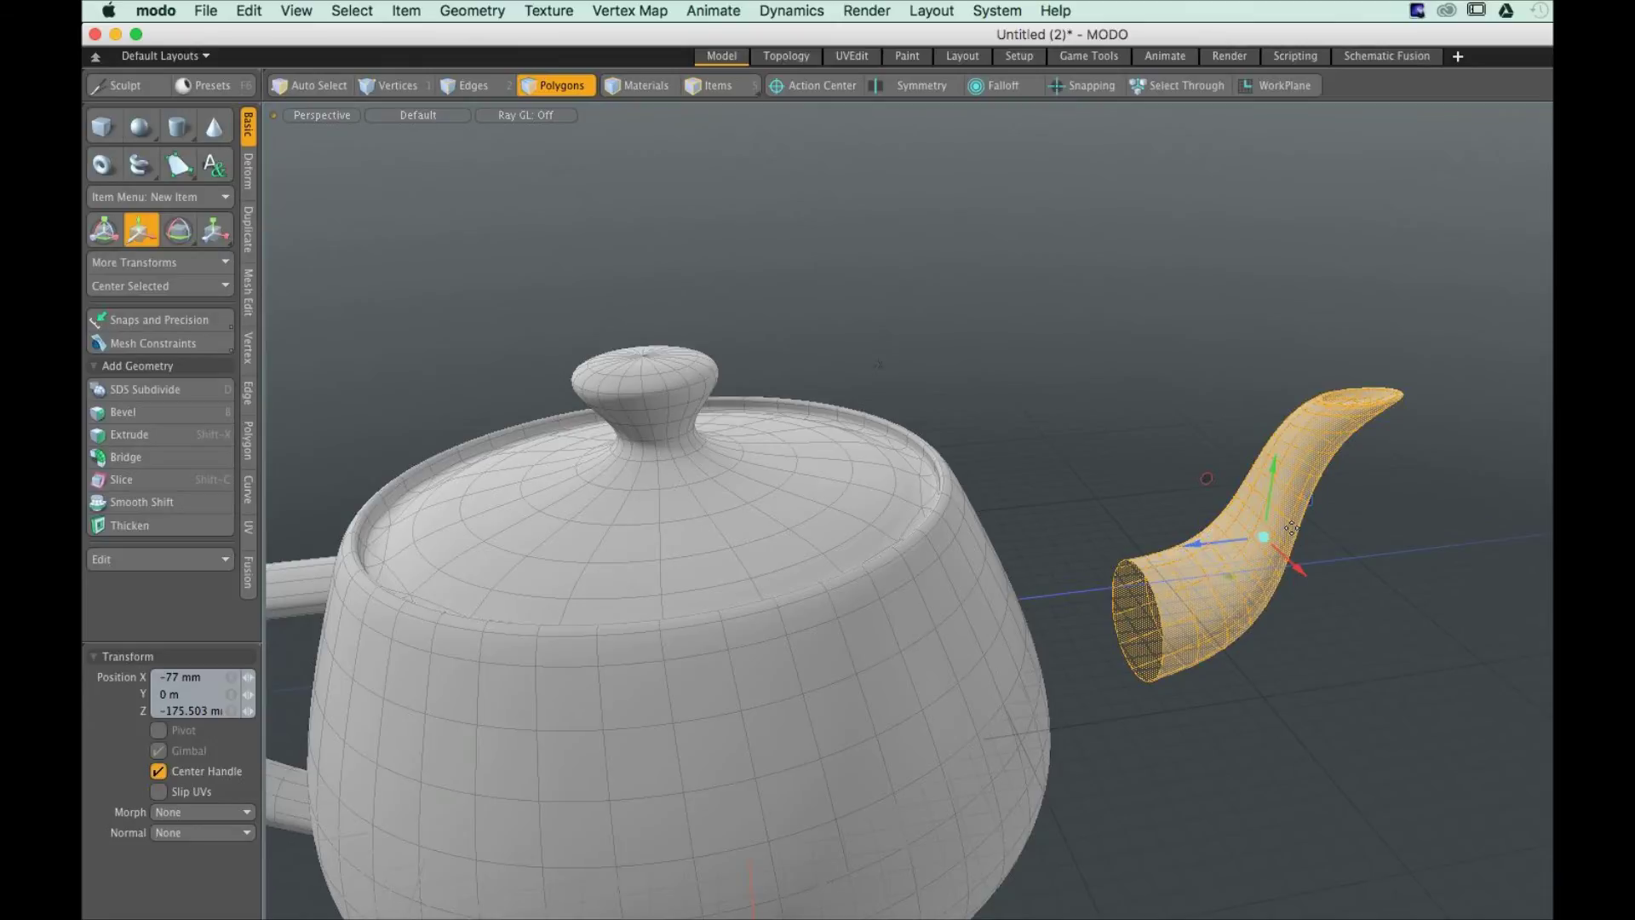
pyautogui.keyDown('alt'); pyautogui.moveTo(1291, 528); pyautogui.dragTo(1221, 549); pyautogui.keyUp('alt')
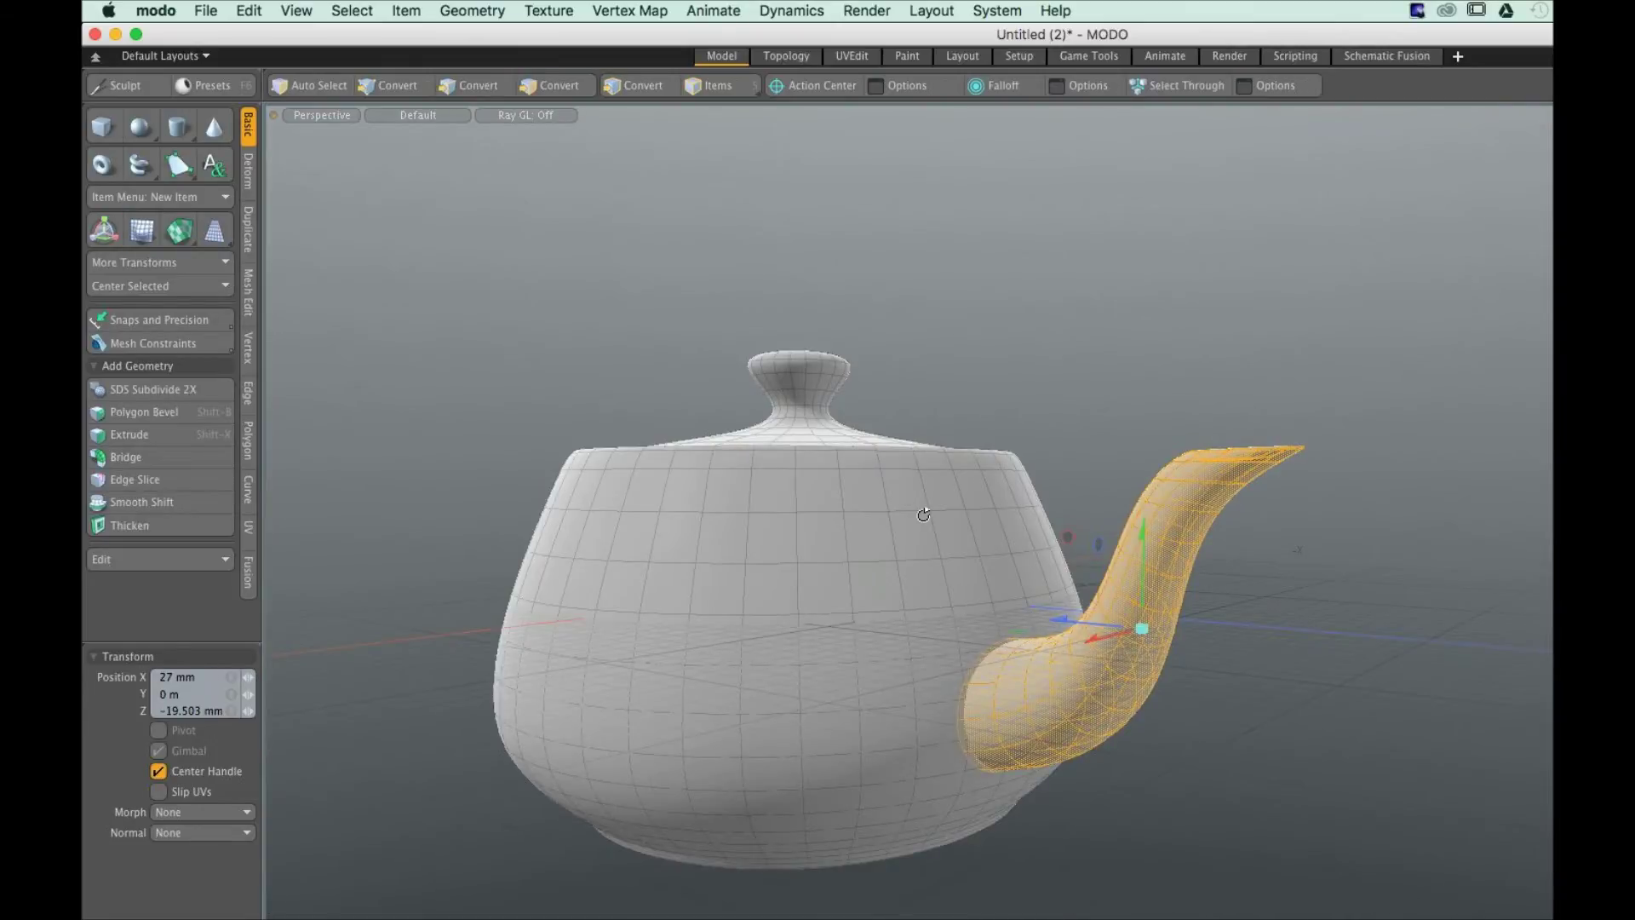
pyautogui.keyDown('alt'); pyautogui.moveTo(923, 514); pyautogui.dragTo(1076, 601); pyautogui.keyUp('alt')
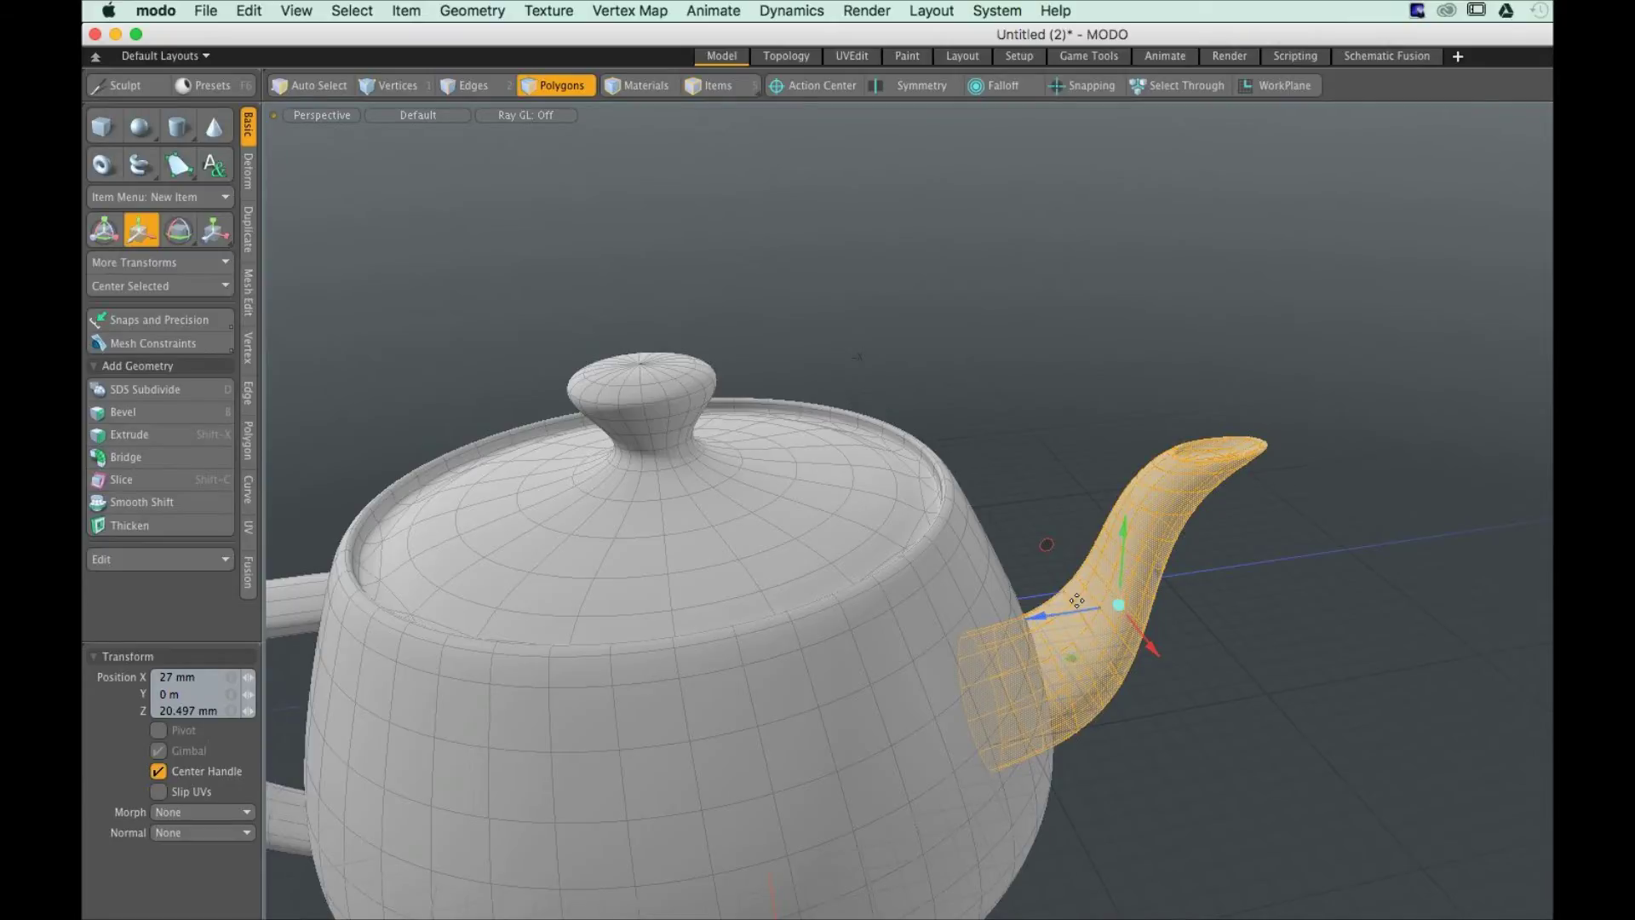
pyautogui.press('ctrl')
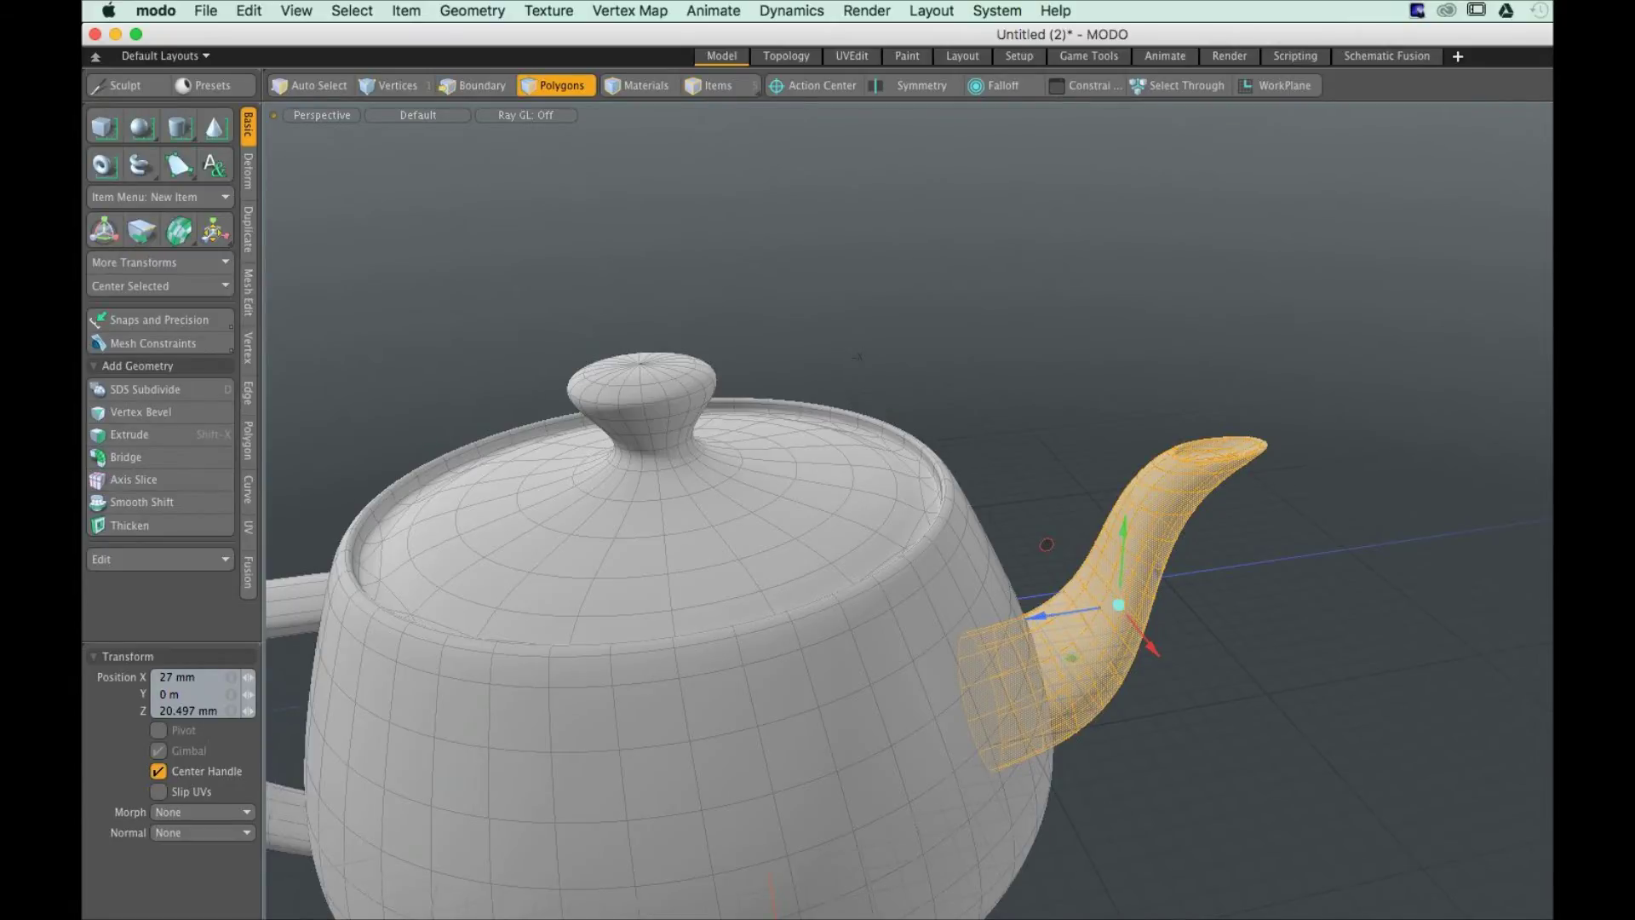
pyautogui.keyDown('ctrl'); pyautogui.click(142, 230); pyautogui.keyUp('ctrl')
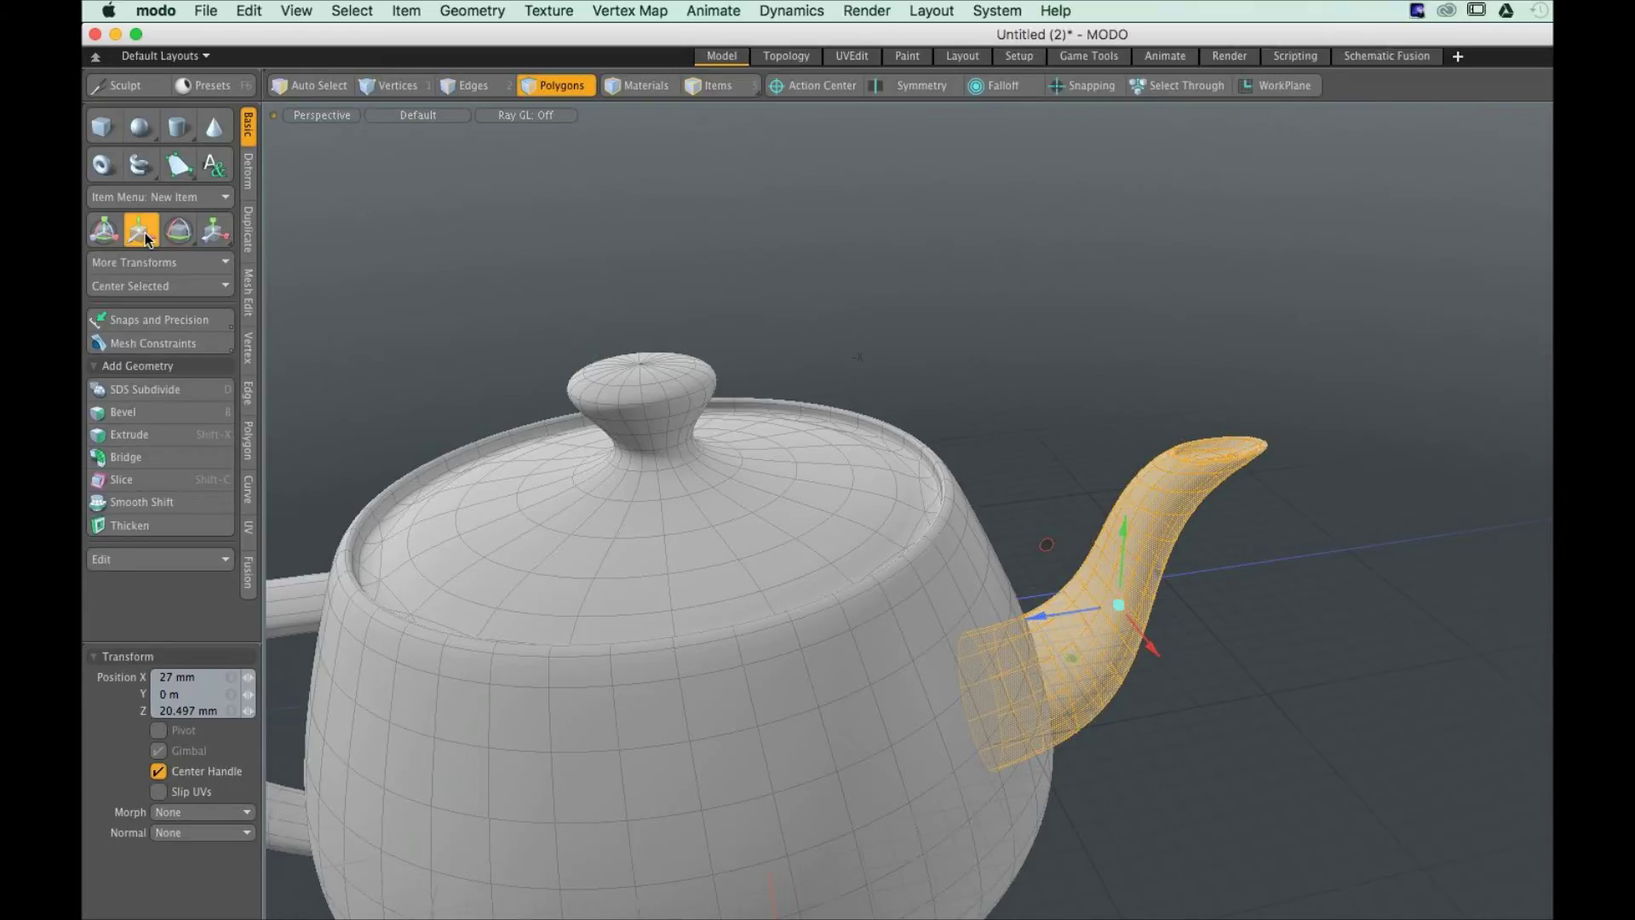
# Leave the Move tool and try rotating the spout about the Y axis to 63.5° and 27° with the Rotate tool
pyautogui.click(146, 236)
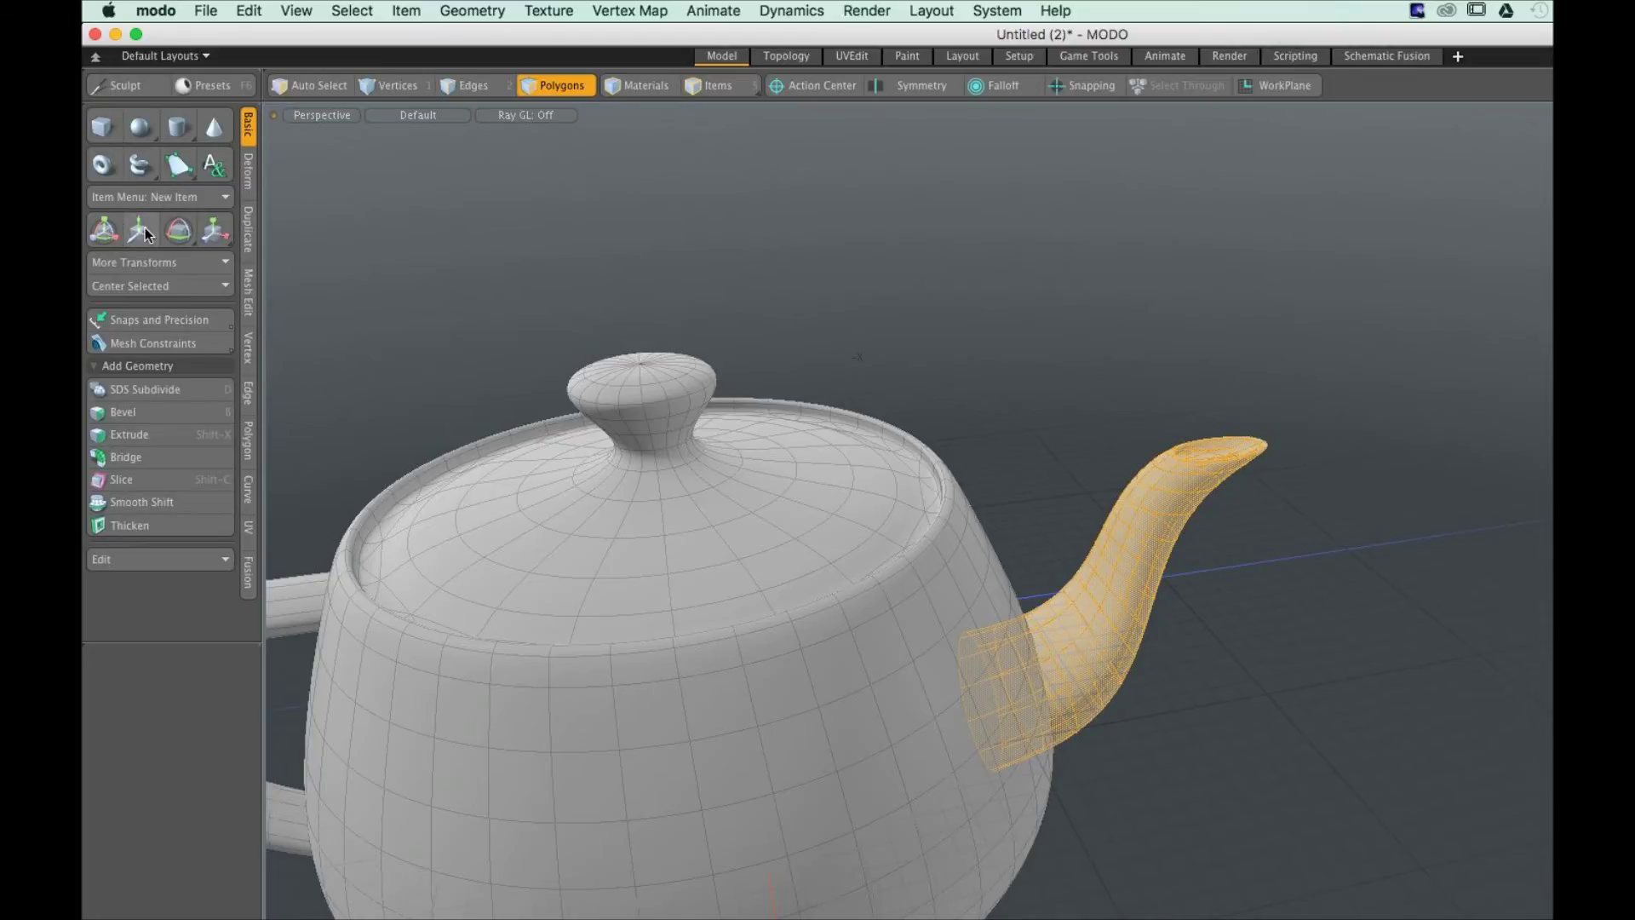
pyautogui.press('a')
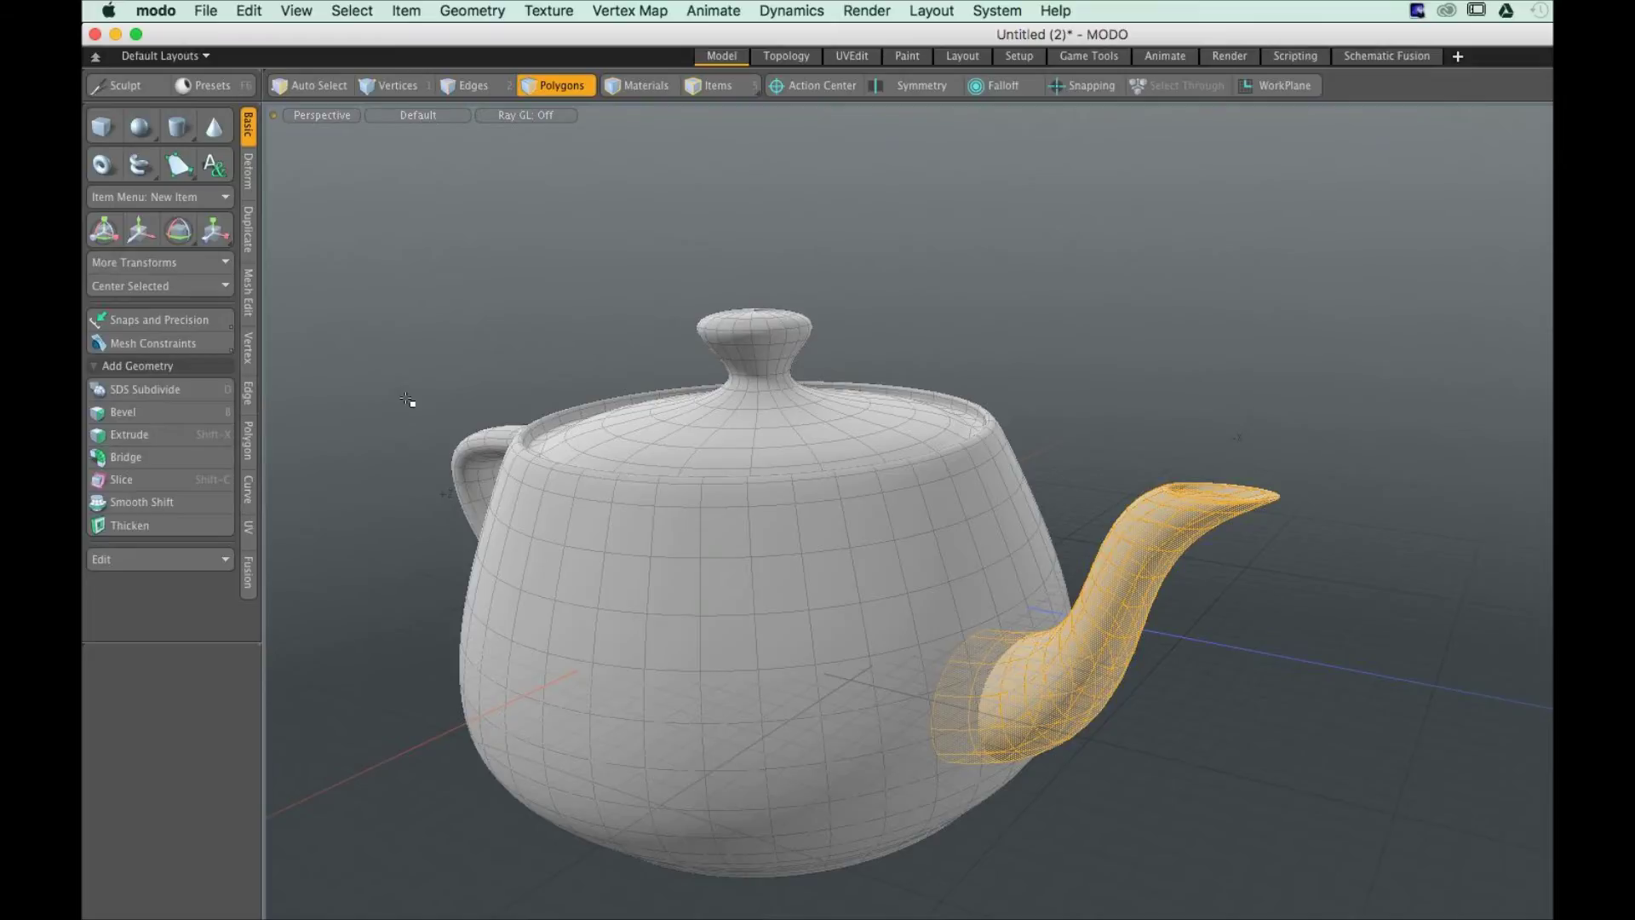
pyautogui.click(177, 235)
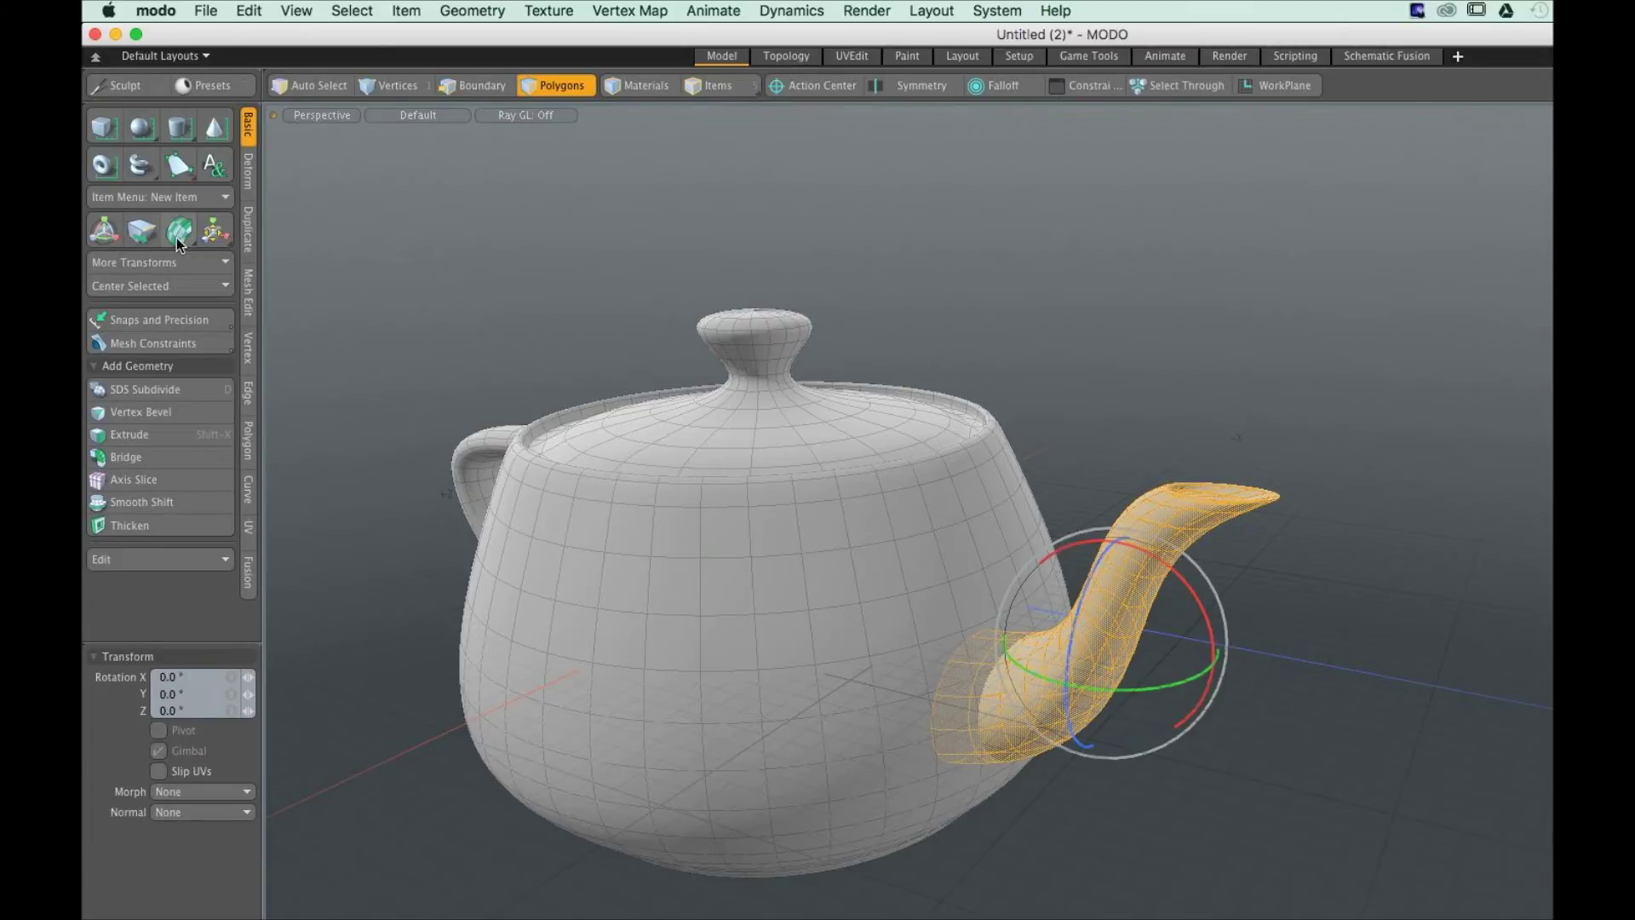
pyautogui.keyDown('alt'); pyautogui.moveTo(1090, 699); pyautogui.dragTo(1121, 764); pyautogui.keyUp('alt')
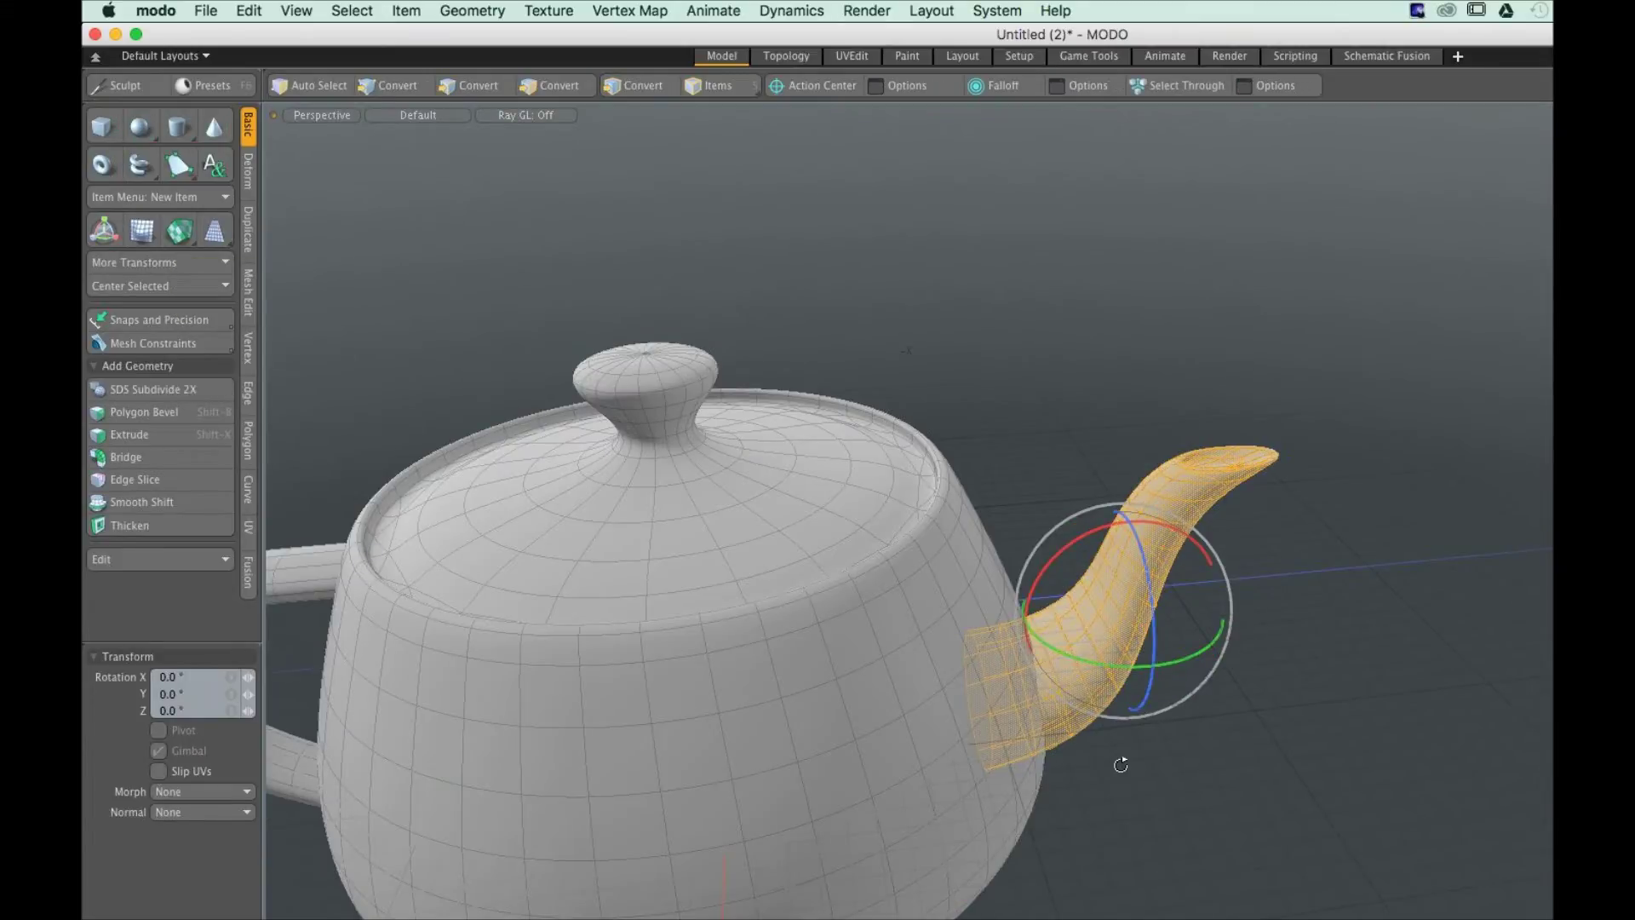
pyautogui.keyDown('alt'); pyautogui.moveTo(1120, 764); pyautogui.dragTo(1223, 637); pyautogui.keyUp('alt')
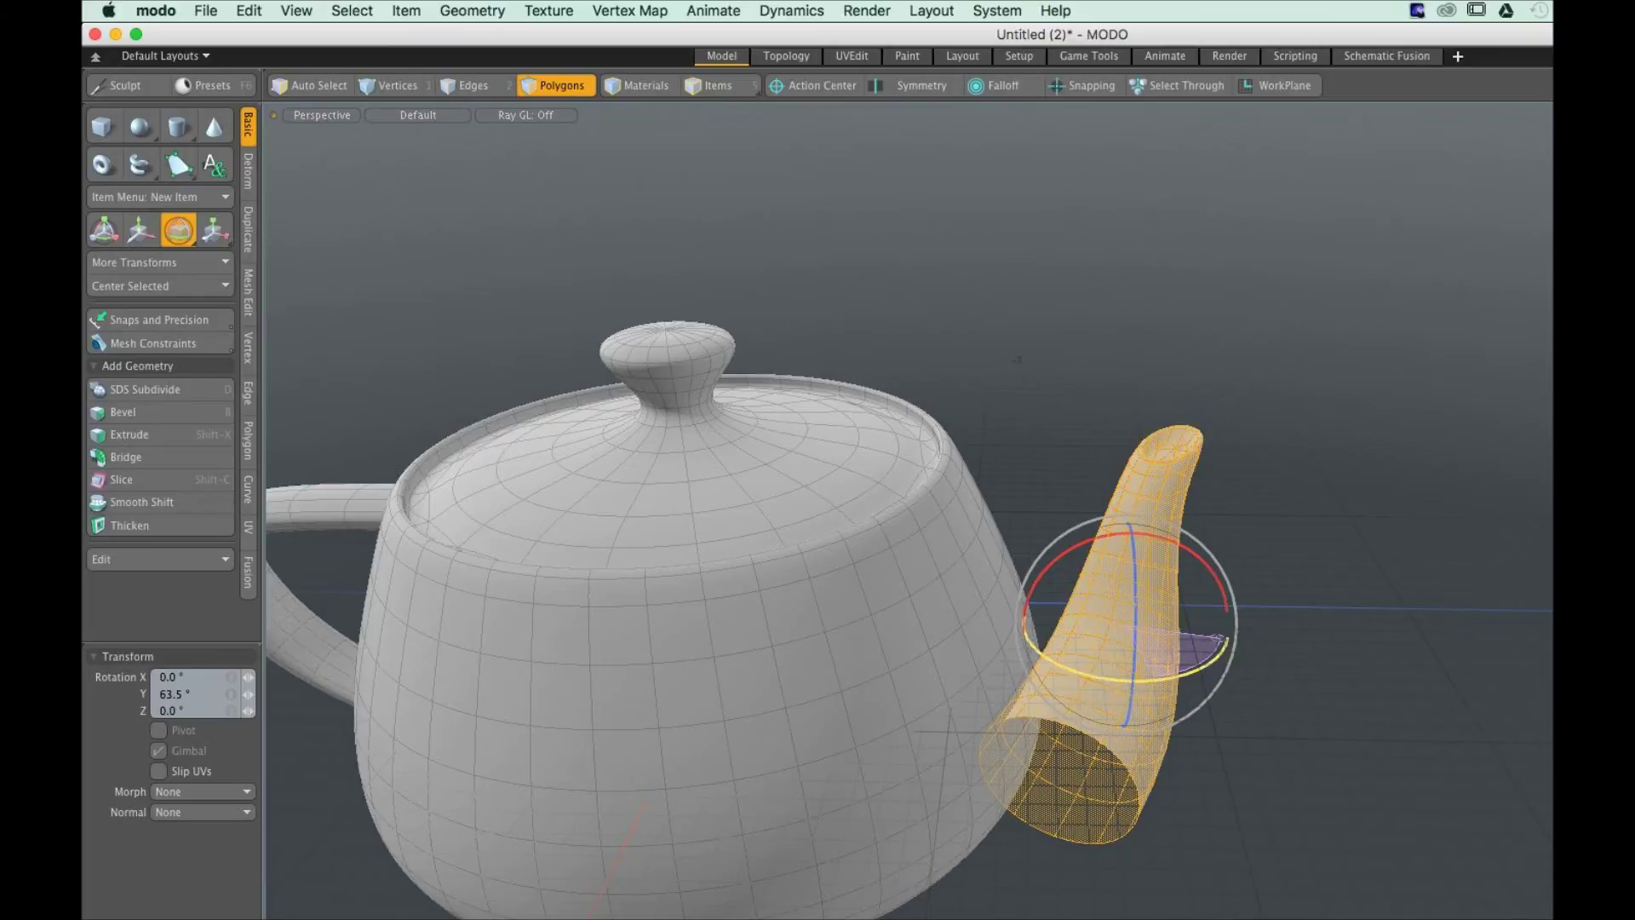
pyautogui.moveTo(1223, 637); pyautogui.dragTo(1150, 622)
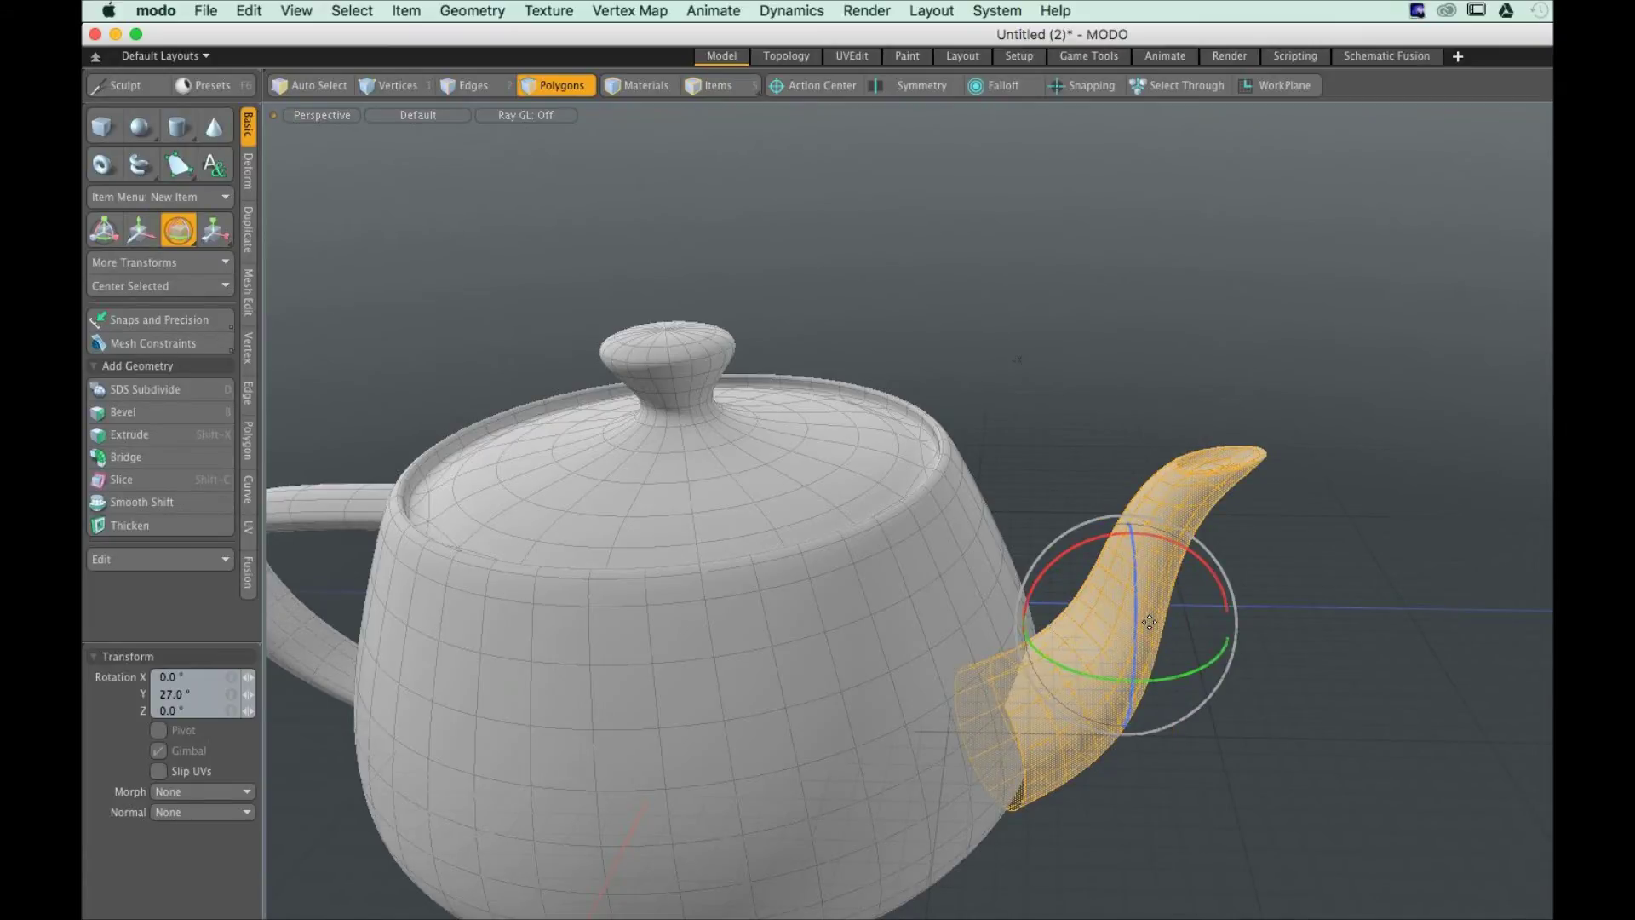
pyautogui.moveTo(1150, 623); pyautogui.dragTo(1105, 532)
pyautogui.press('q')
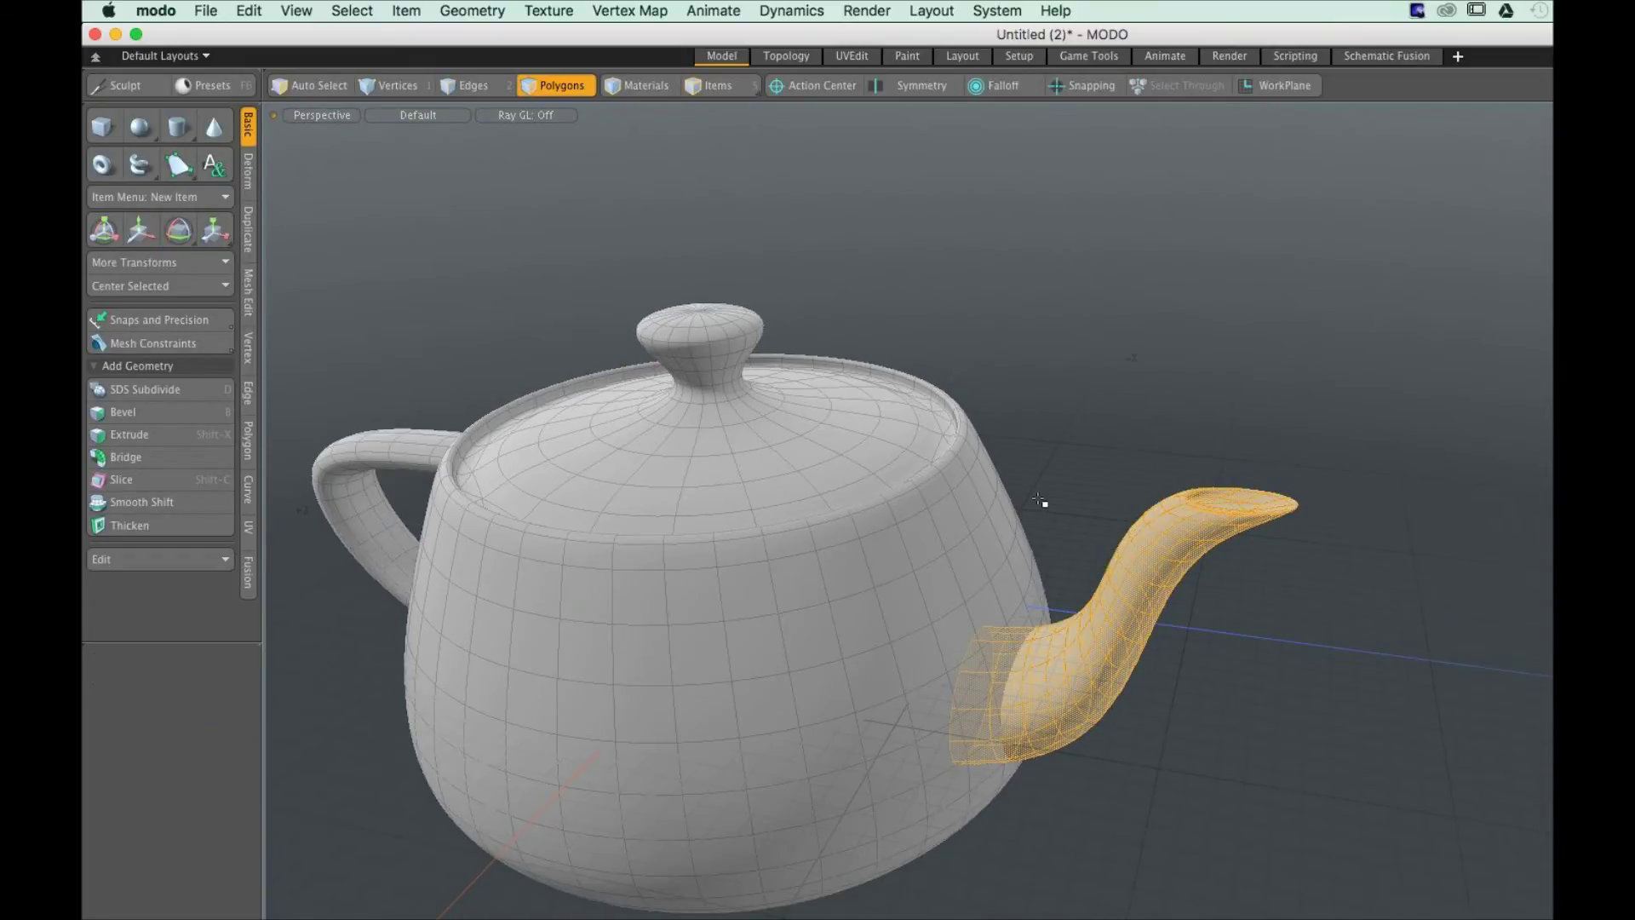
# Try rotating the spout about the Z axis, including to about -54.9° and 23.9°, and undo the rotations
pyautogui.press('e')
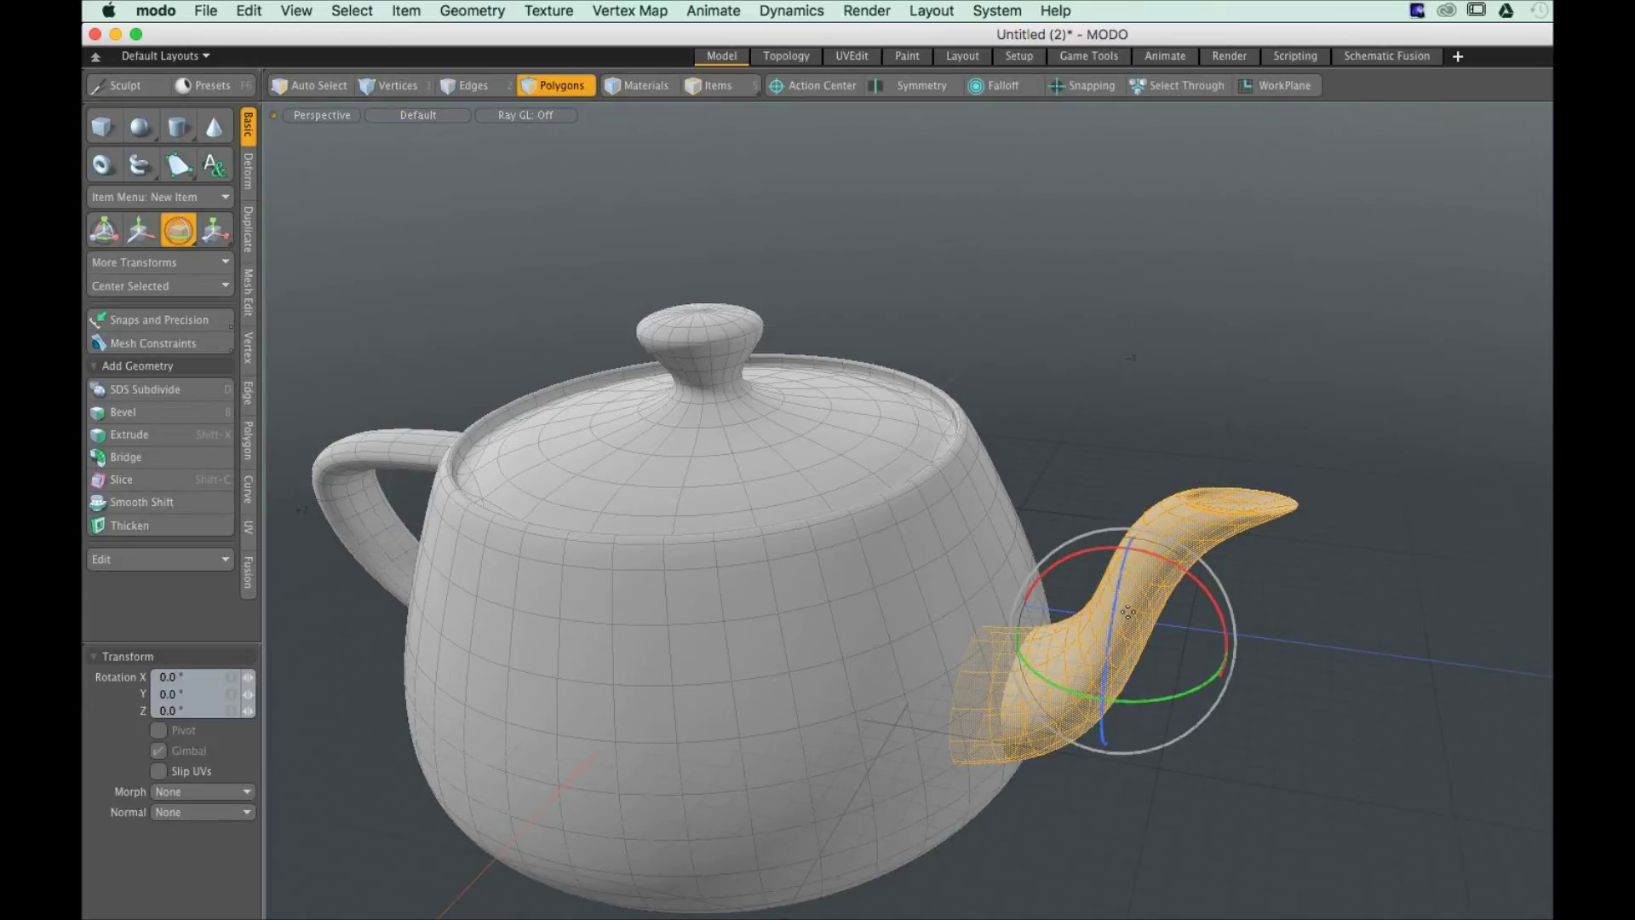
pyautogui.moveTo(1128, 613); pyautogui.dragTo(1119, 590)
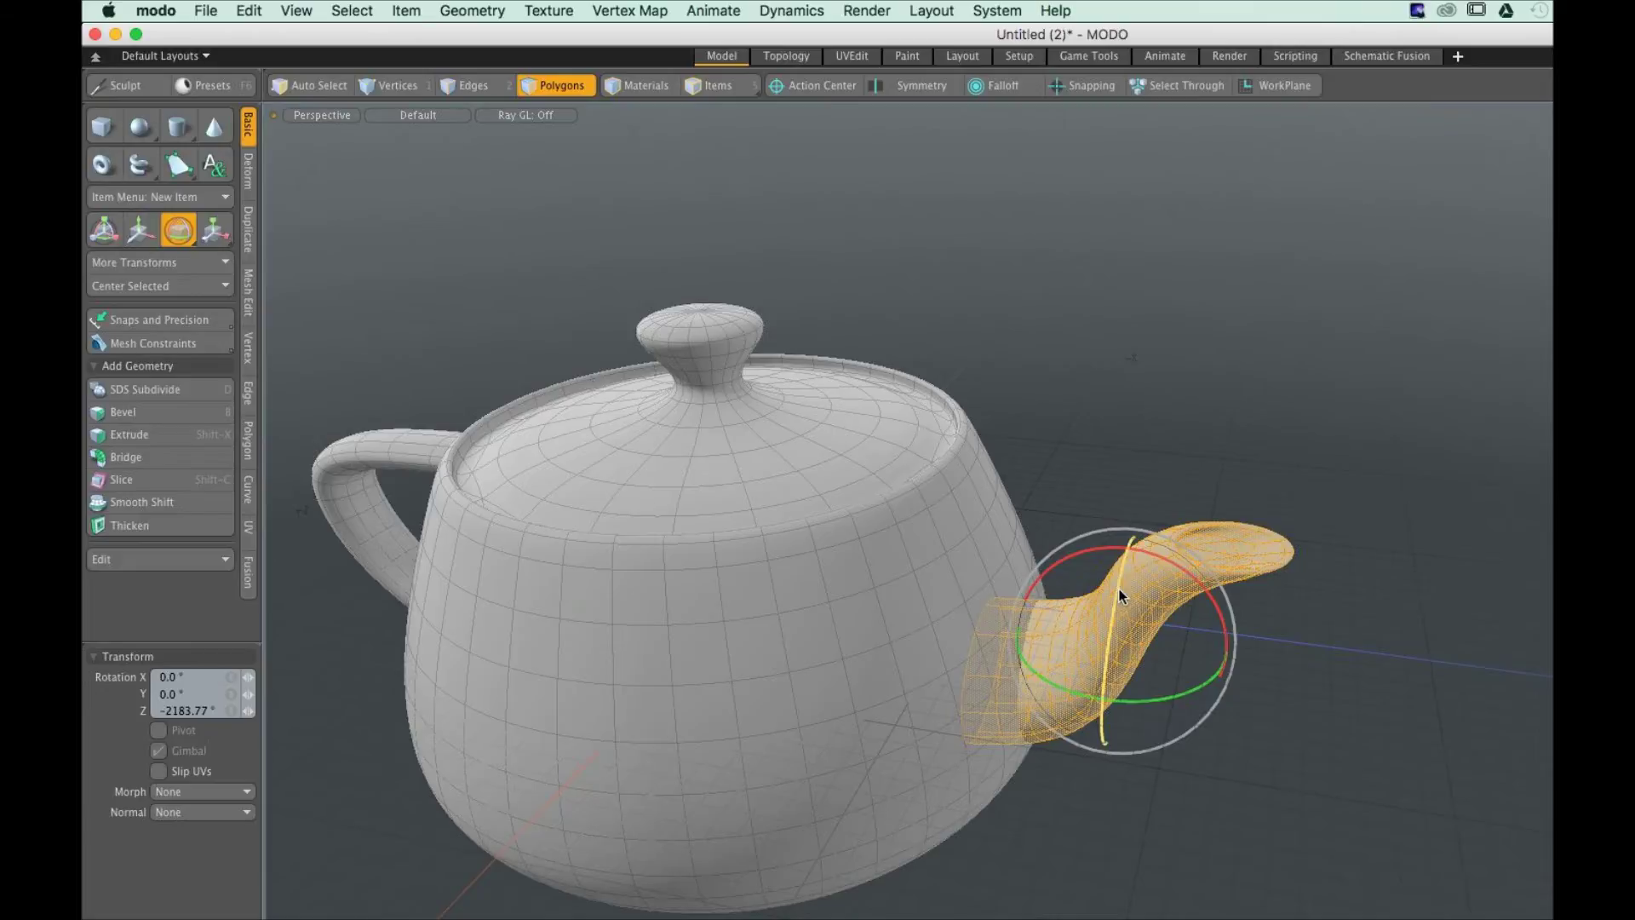
pyautogui.press('super+z')
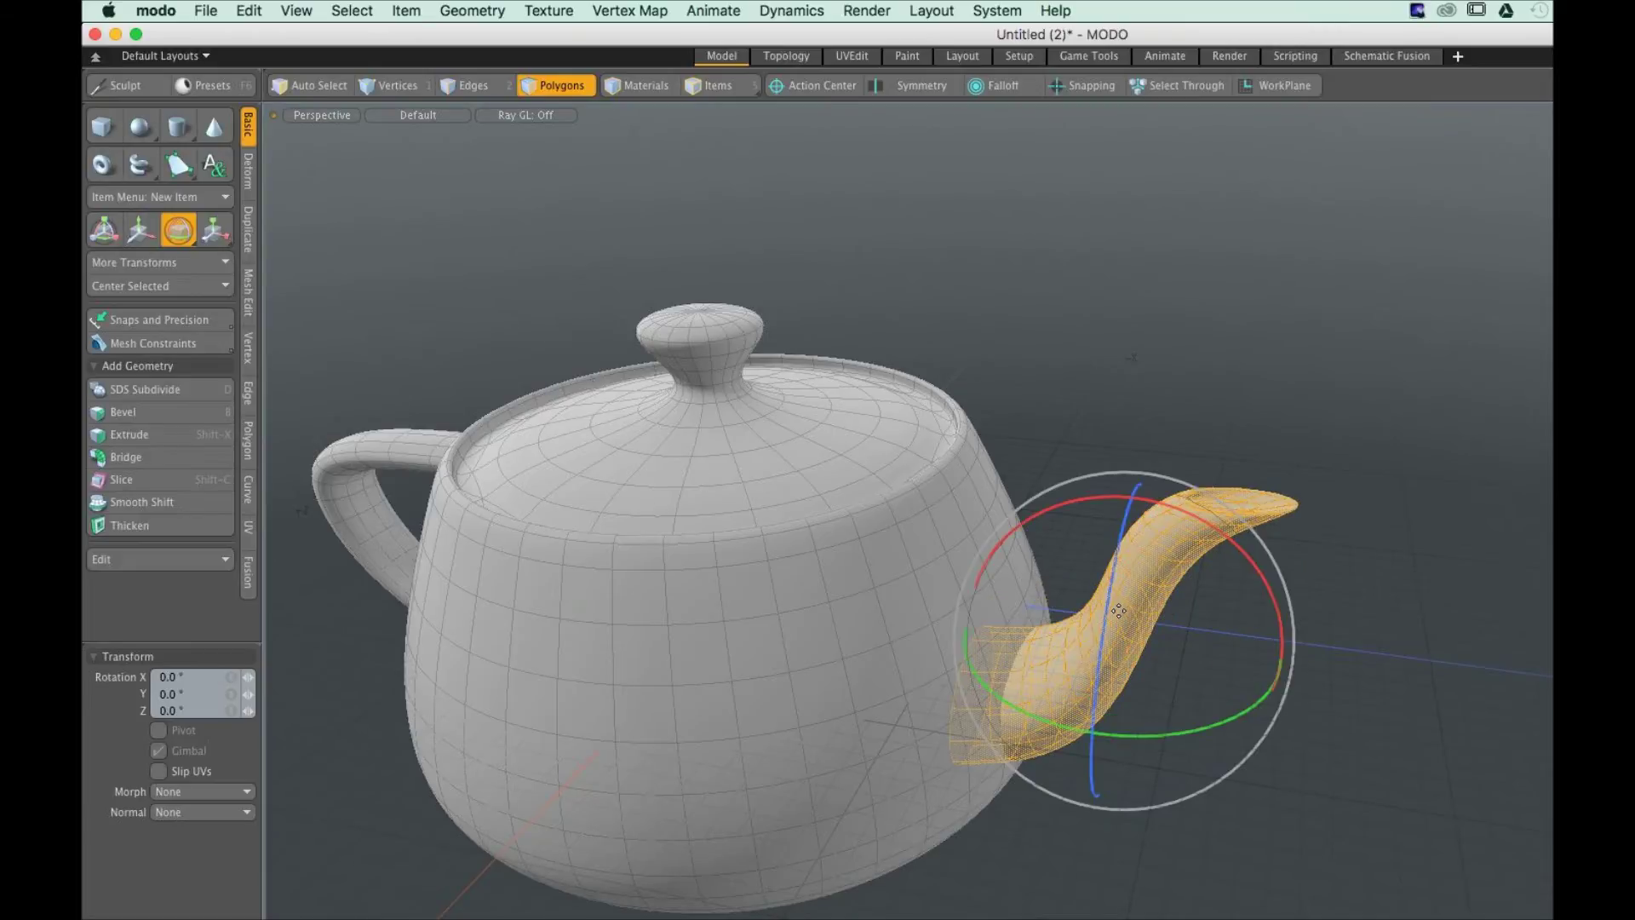
pyautogui.moveTo(1119, 611); pyautogui.dragTo(1098, 596)
pyautogui.keyDown('alt'); pyautogui.moveTo(1098, 596); pyautogui.dragTo(979, 682); pyautogui.keyUp('alt')
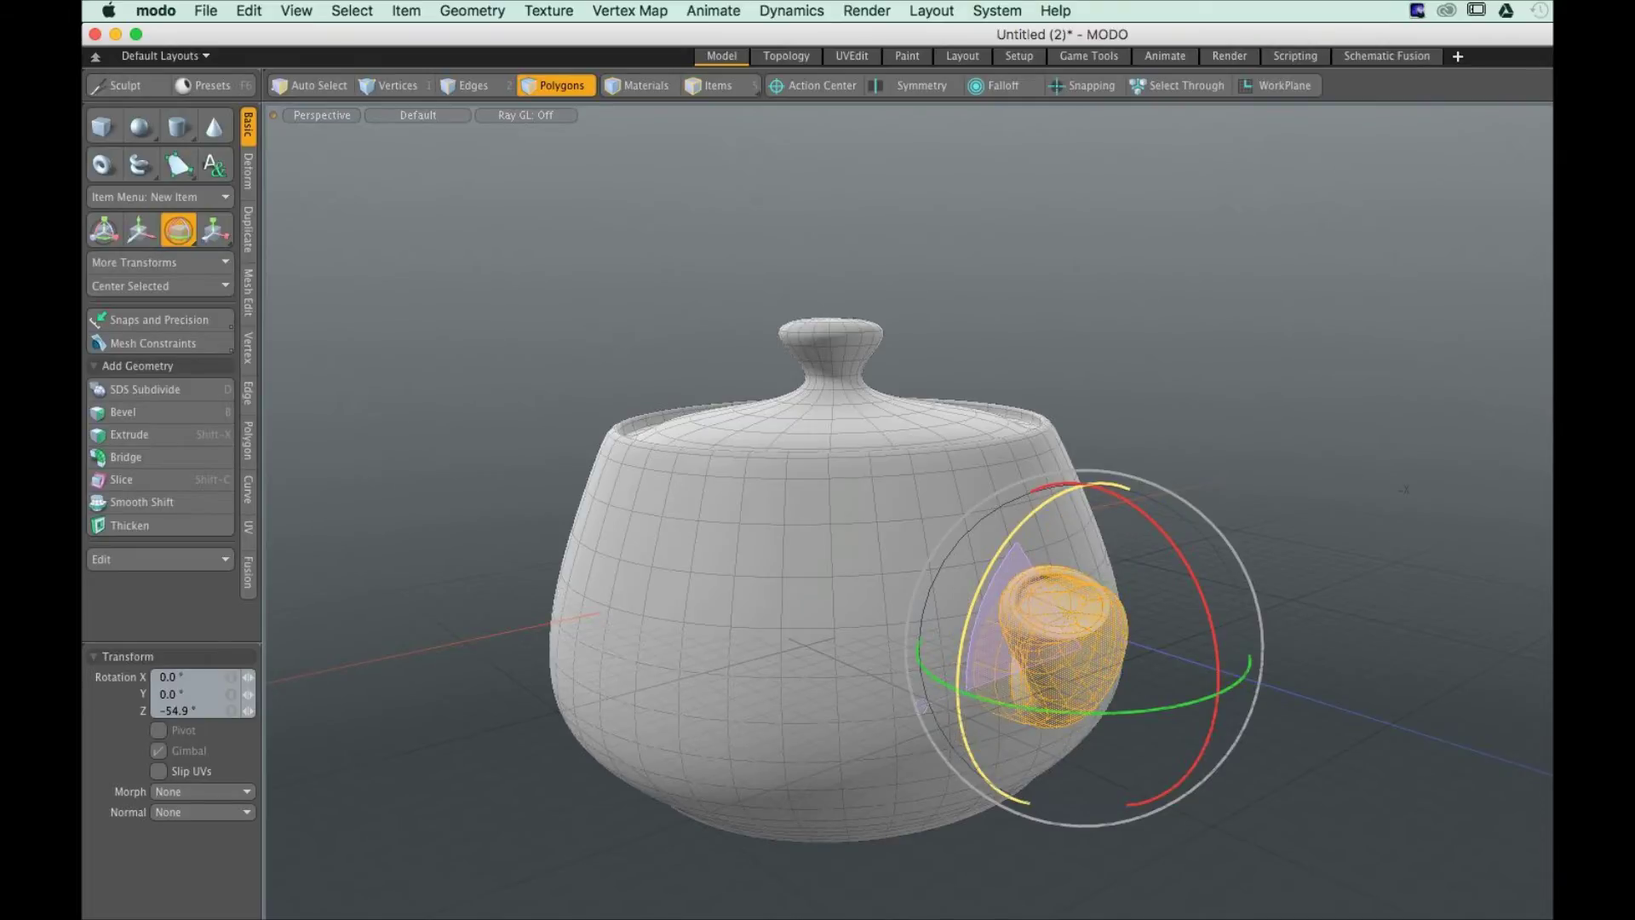
pyautogui.moveTo(967, 689); pyautogui.dragTo(1070, 502)
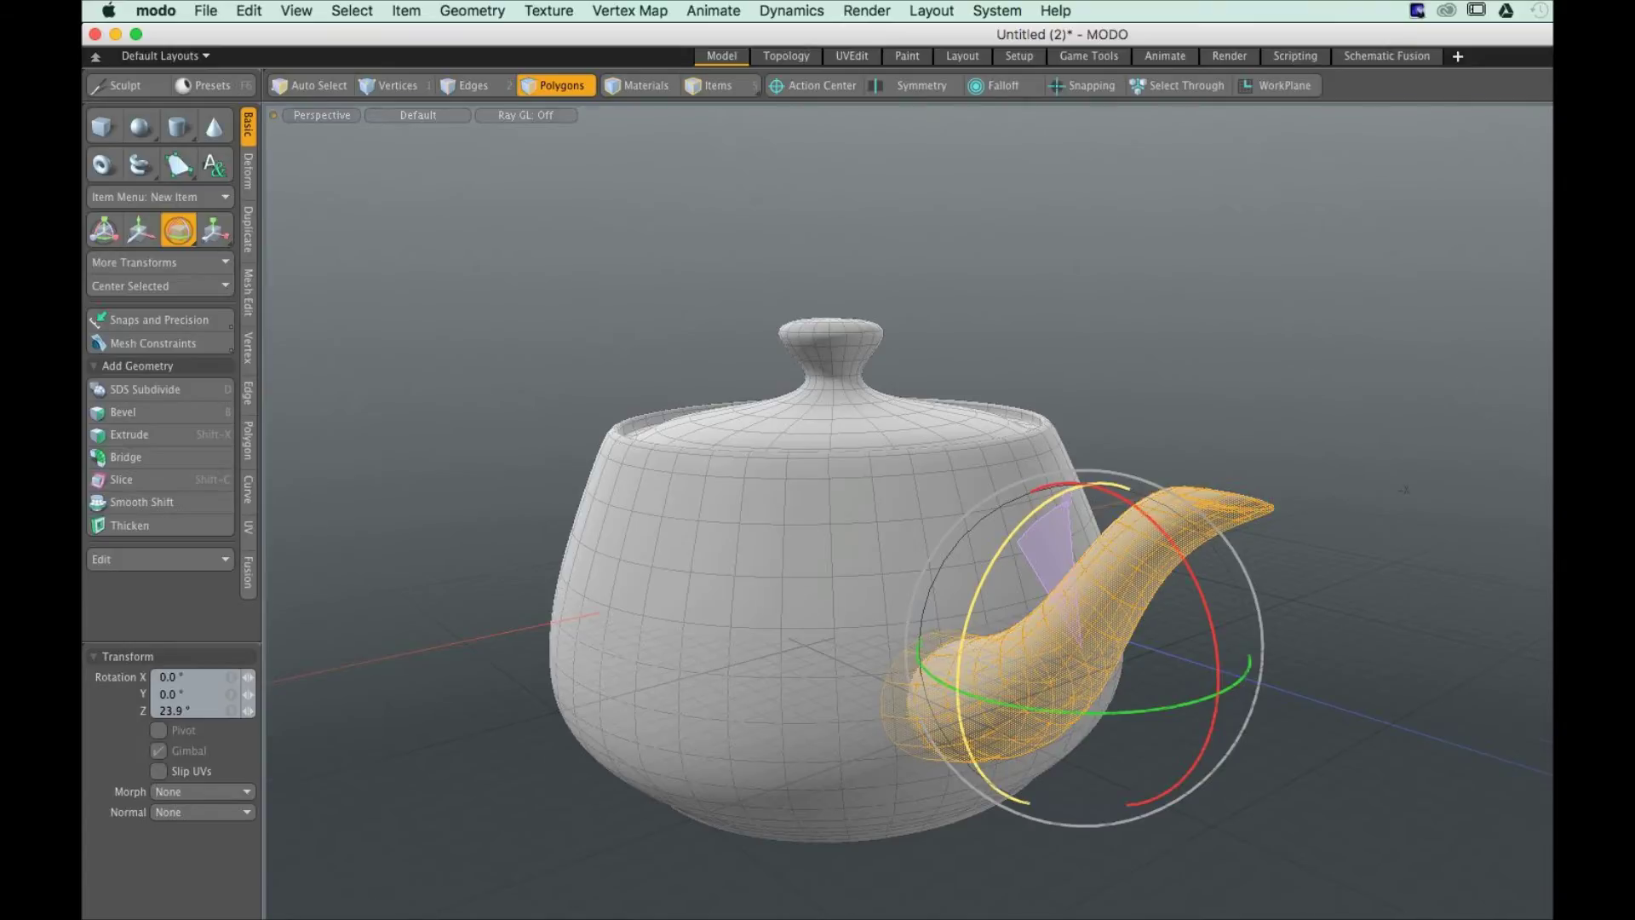
pyautogui.keyDown('alt'); pyautogui.moveTo(1176, 645); pyautogui.dragTo(1103, 645); pyautogui.keyUp('alt')
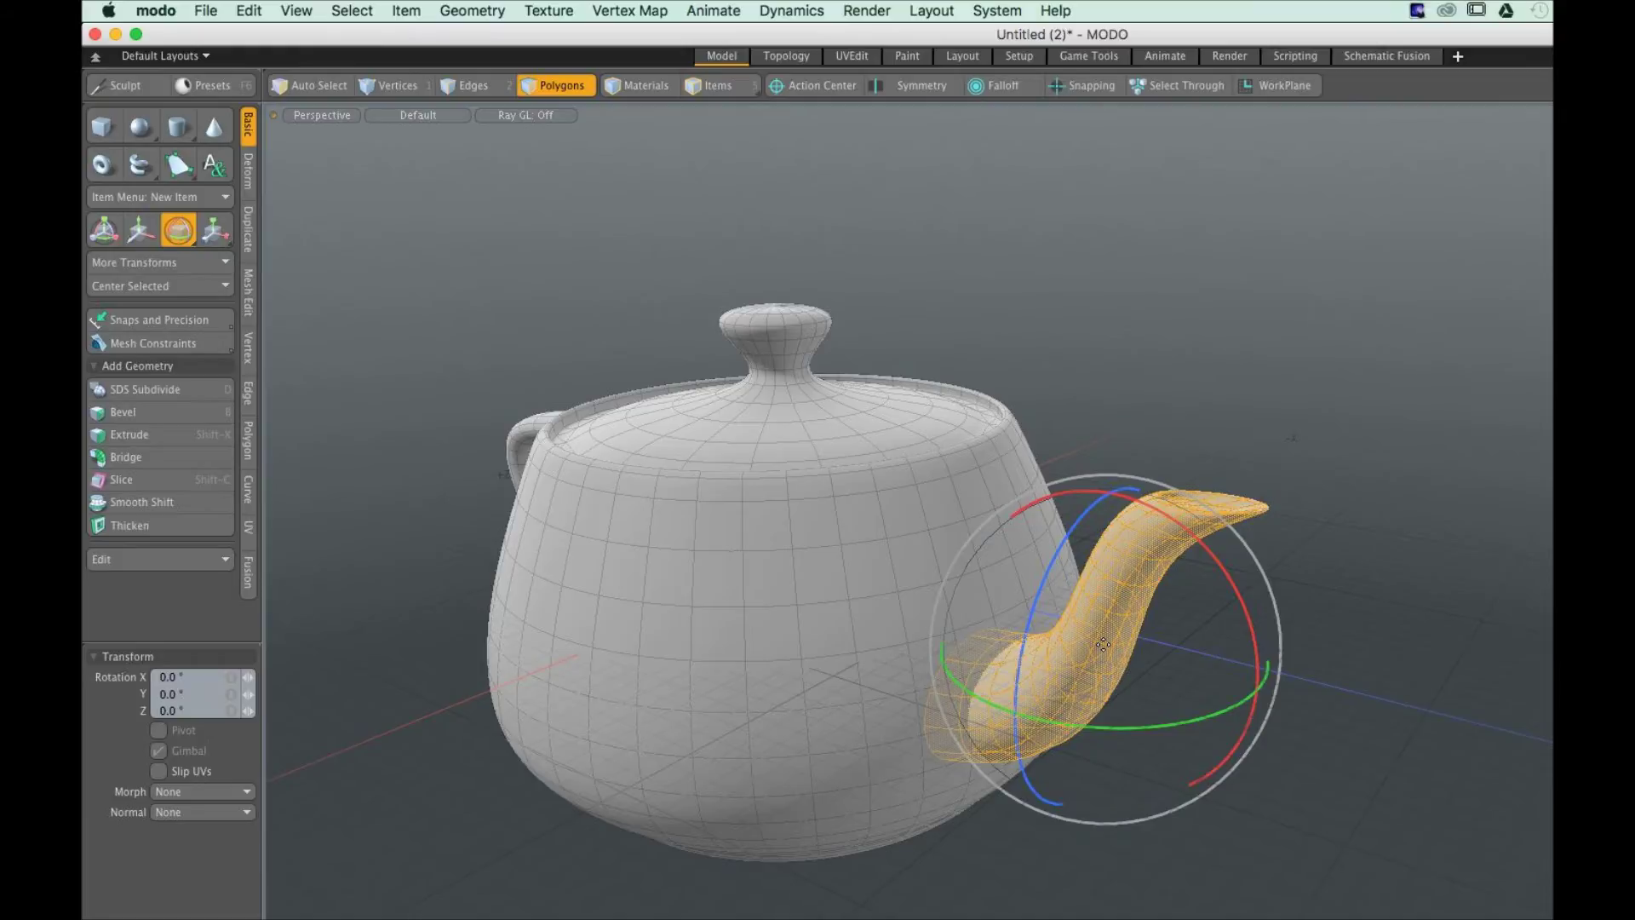
# Try rotating the spout freely about all three axes, undo the rotation and leave the Rotate tool
pyautogui.moveTo(1102, 644); pyautogui.dragTo(1065, 596)
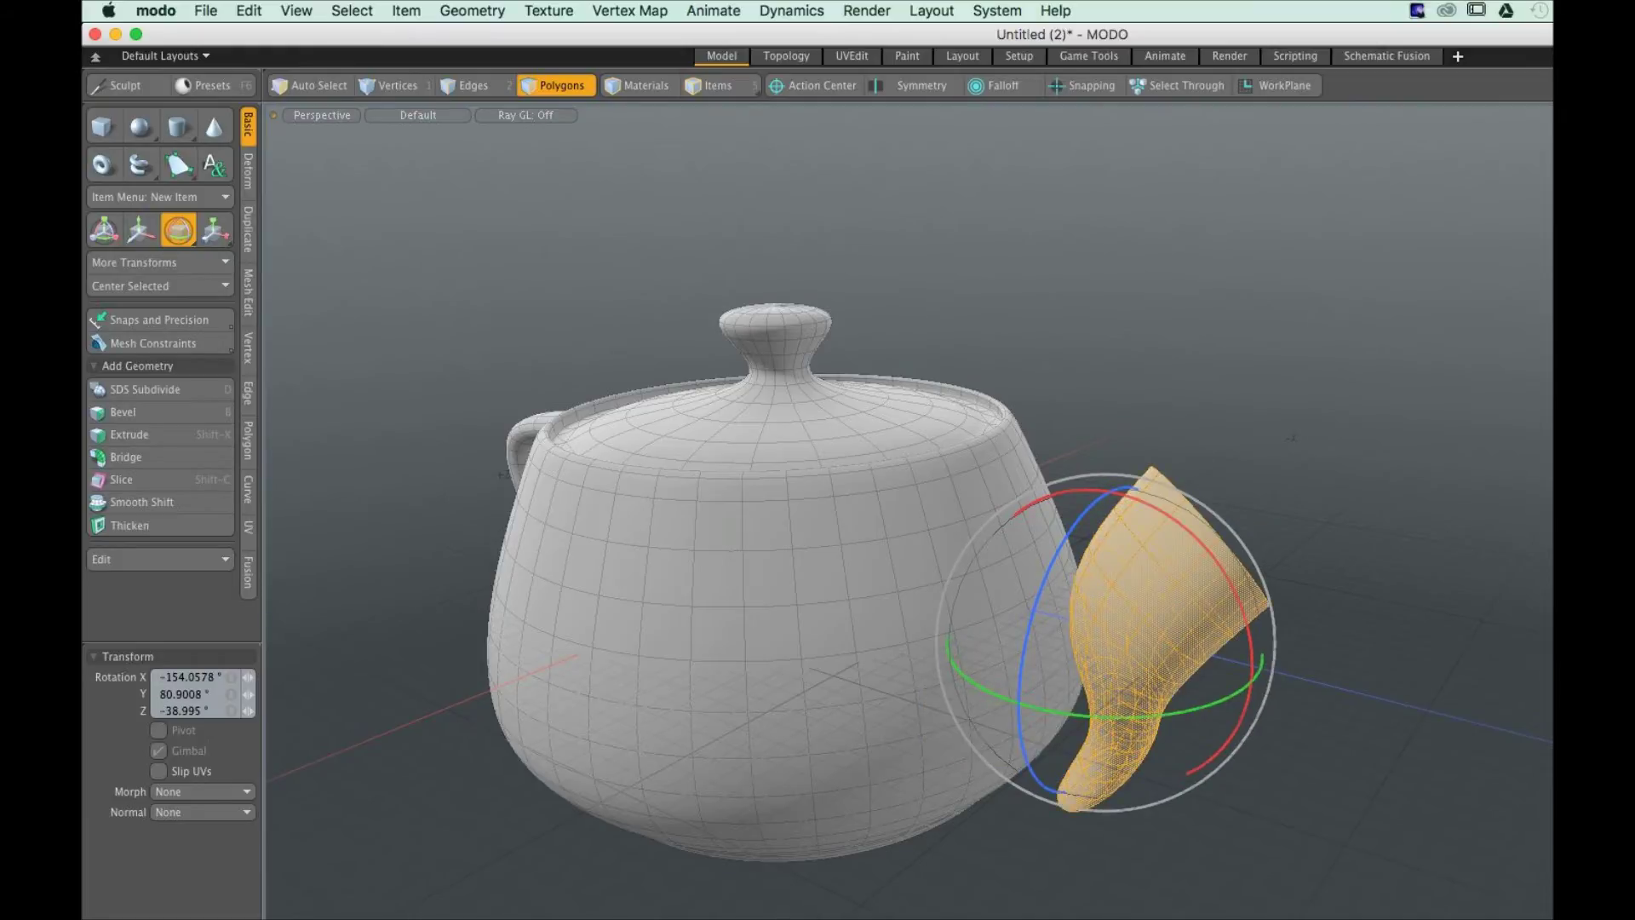
pyautogui.moveTo(1064, 596); pyautogui.dragTo(1107, 613)
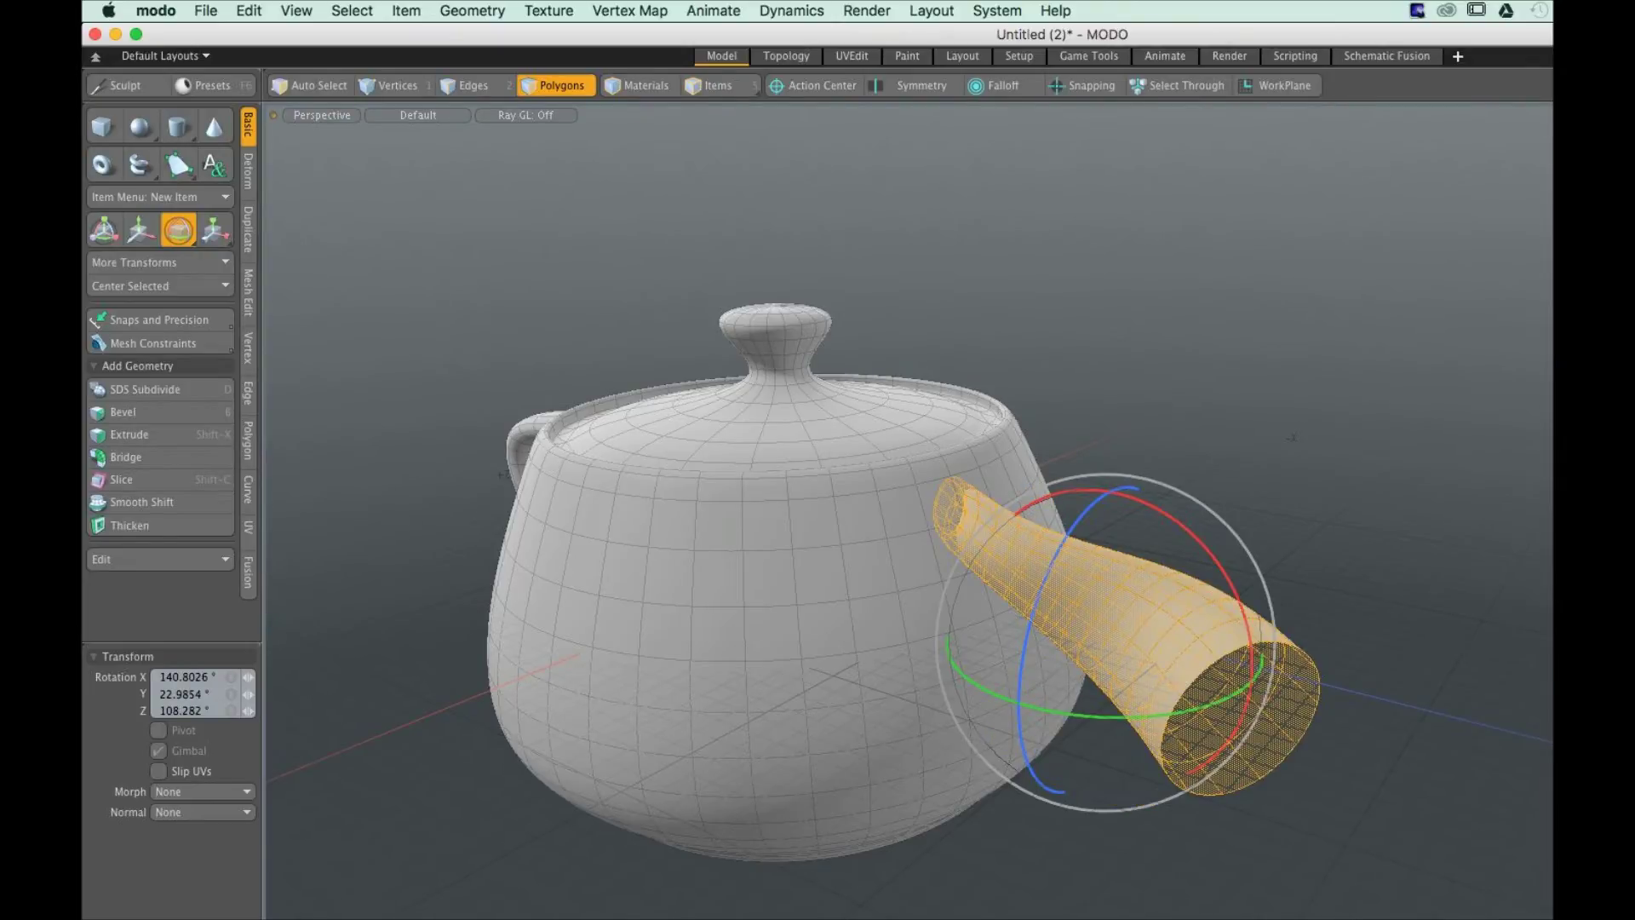
pyautogui.moveTo(1090, 634); pyautogui.dragTo(1100, 639)
pyautogui.press('super+z')
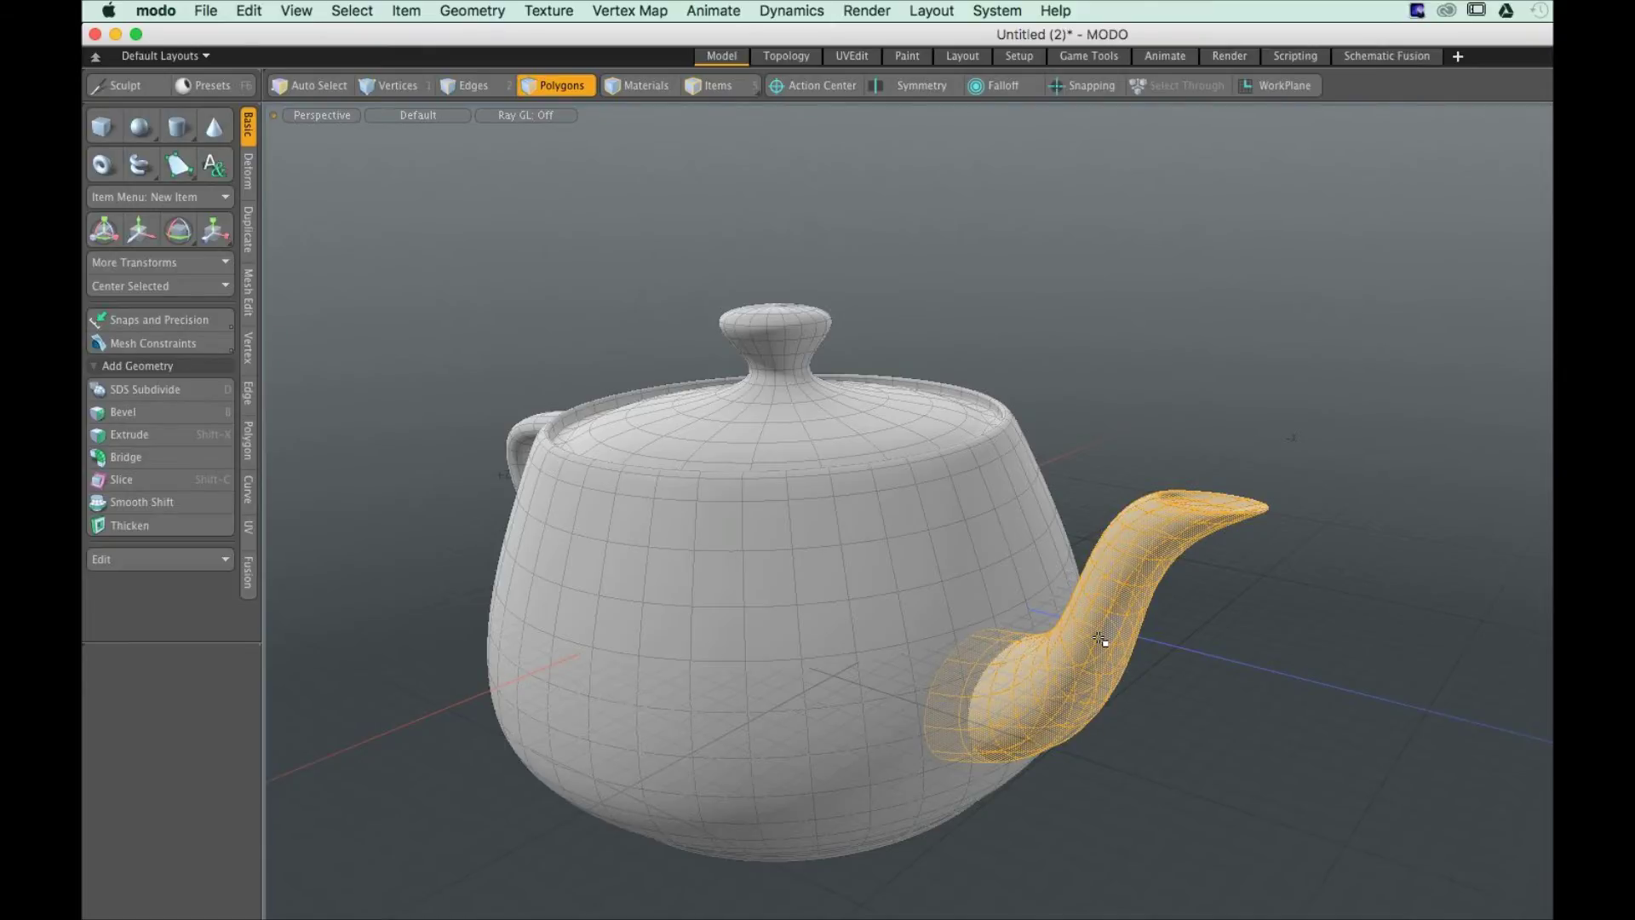
pyautogui.press('e')
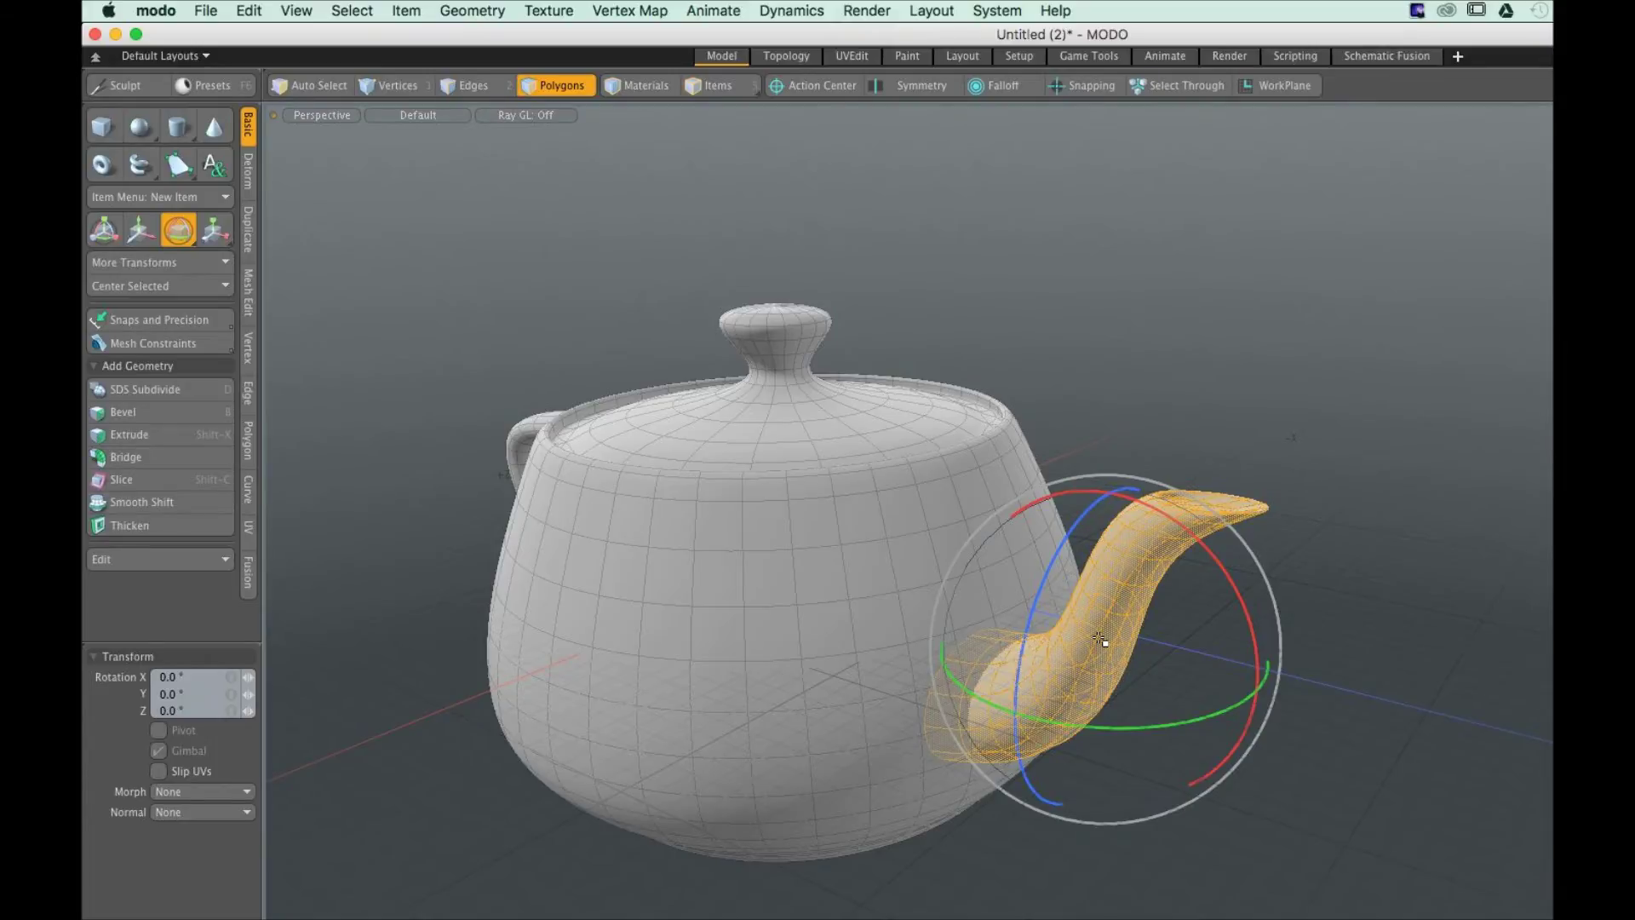
pyautogui.press('space')
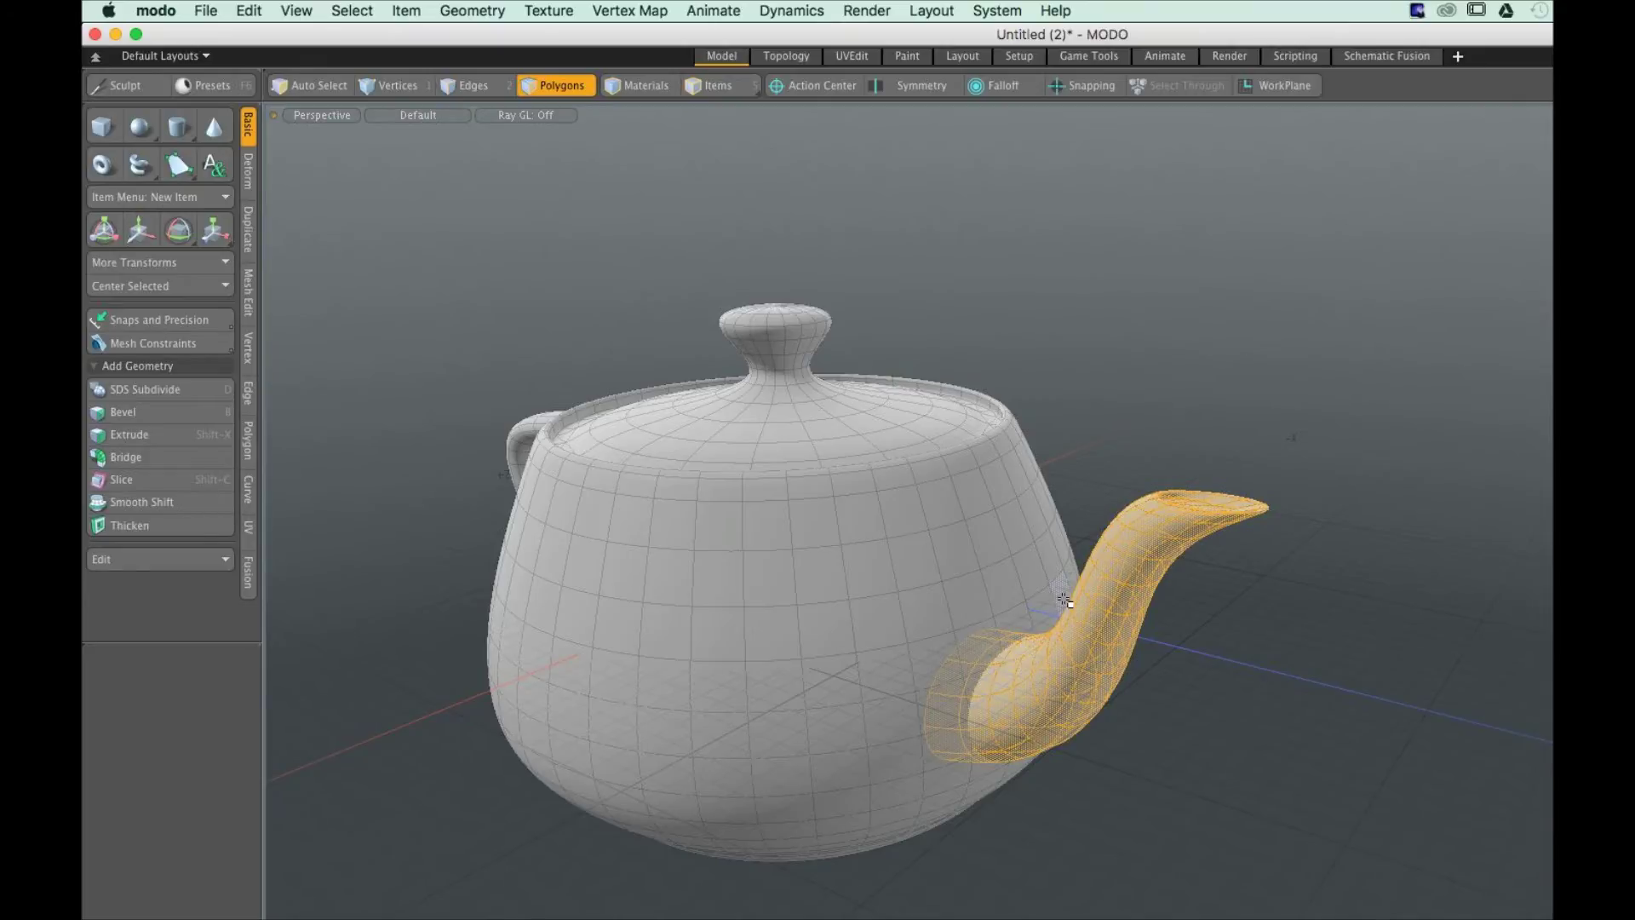
# Try scaling the spout along the X axis only, to 220%, with the Scale tool
pyautogui.click(215, 230)
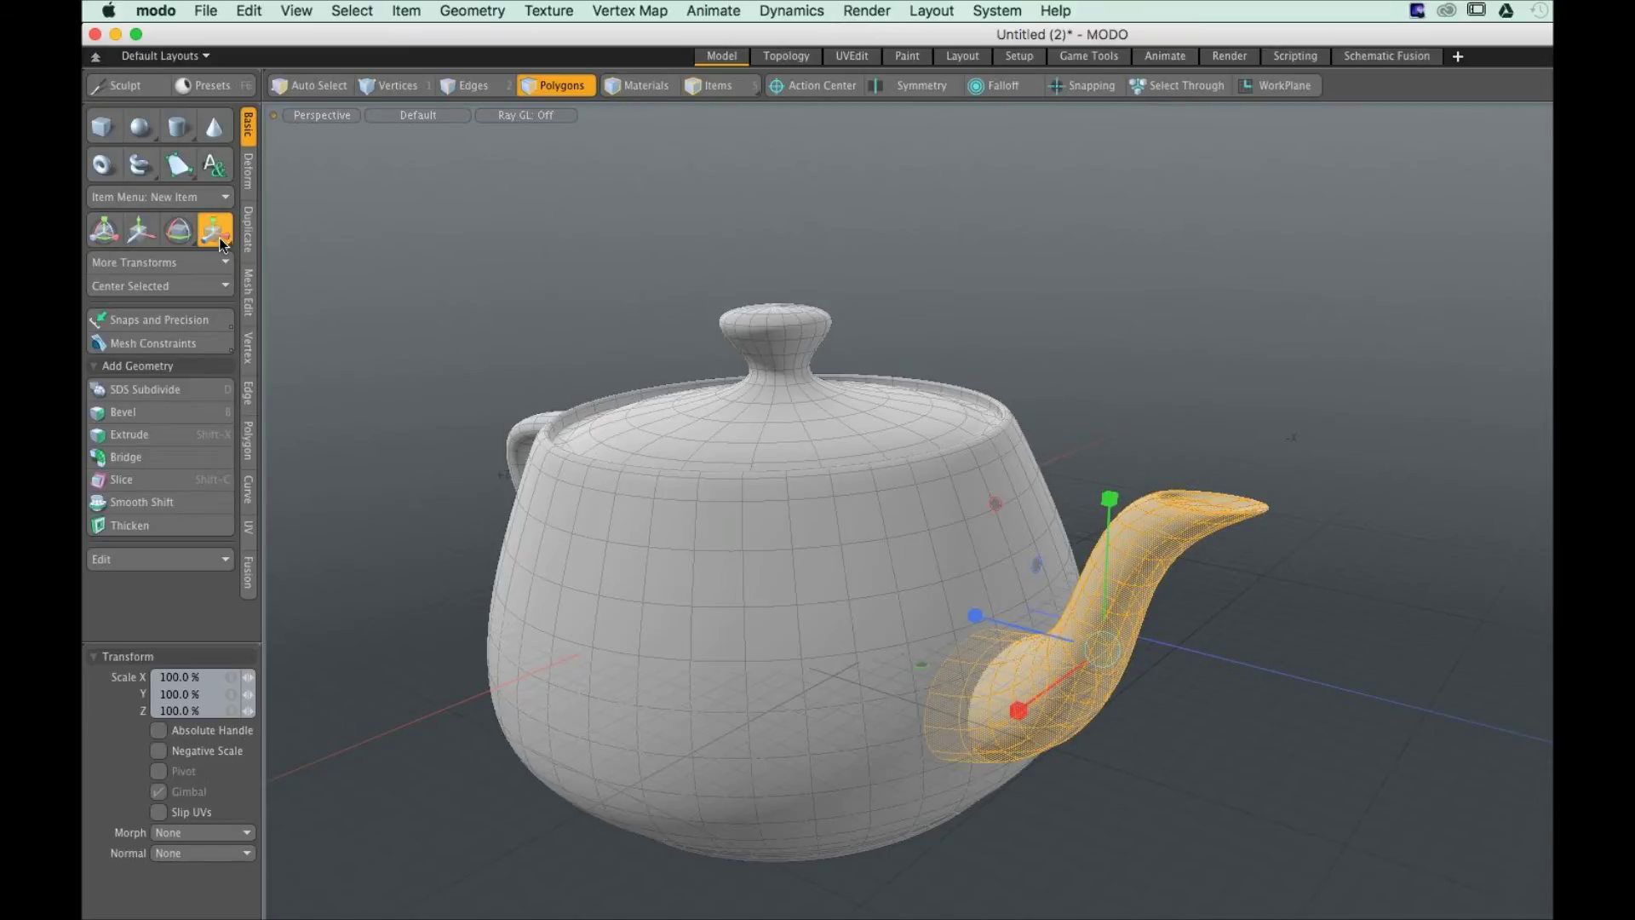
pyautogui.press('alt')
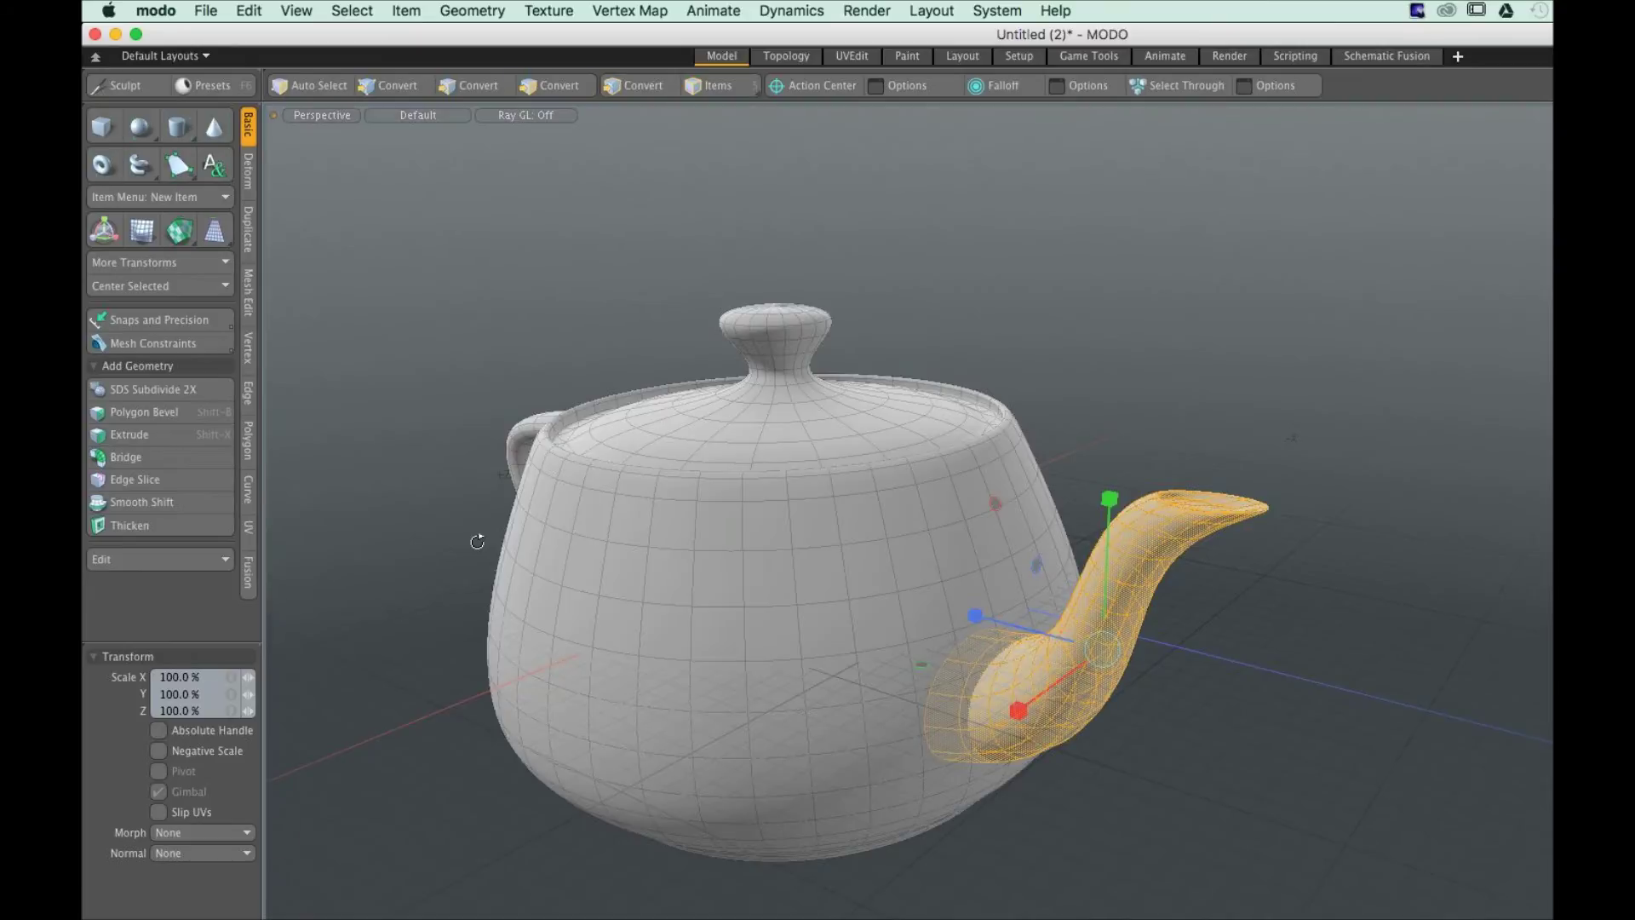
pyautogui.keyDown('alt'); pyautogui.moveTo(477, 541); pyautogui.dragTo(1189, 619); pyautogui.keyUp('alt')
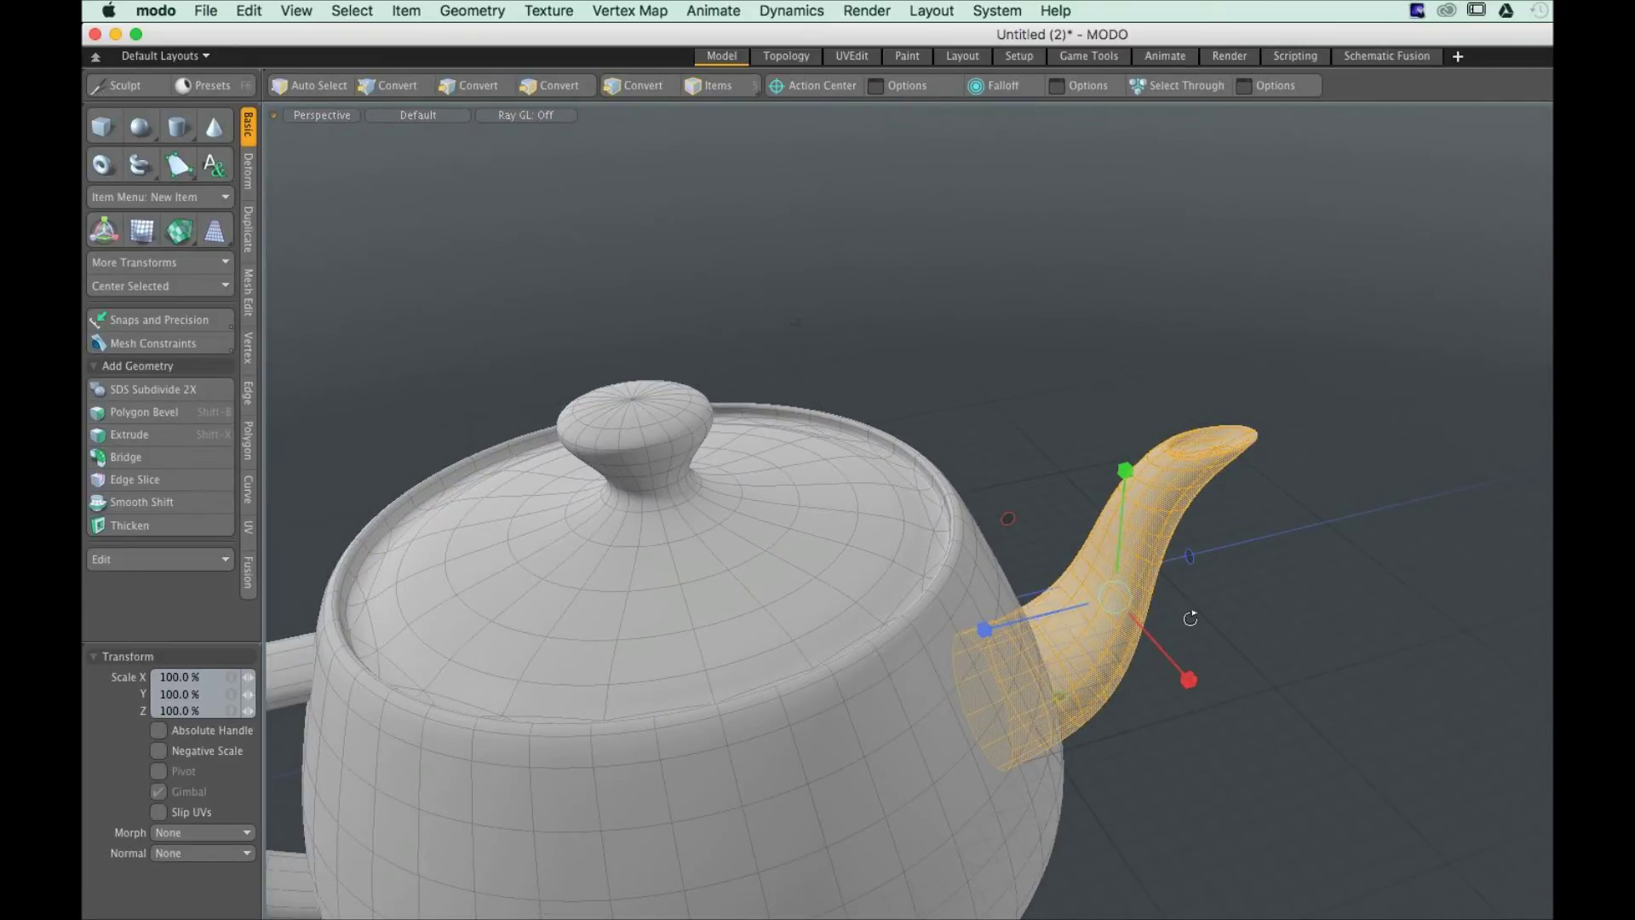
pyautogui.keyDown('alt'); pyautogui.moveTo(1190, 618); pyautogui.dragTo(1210, 730); pyautogui.keyUp('alt')
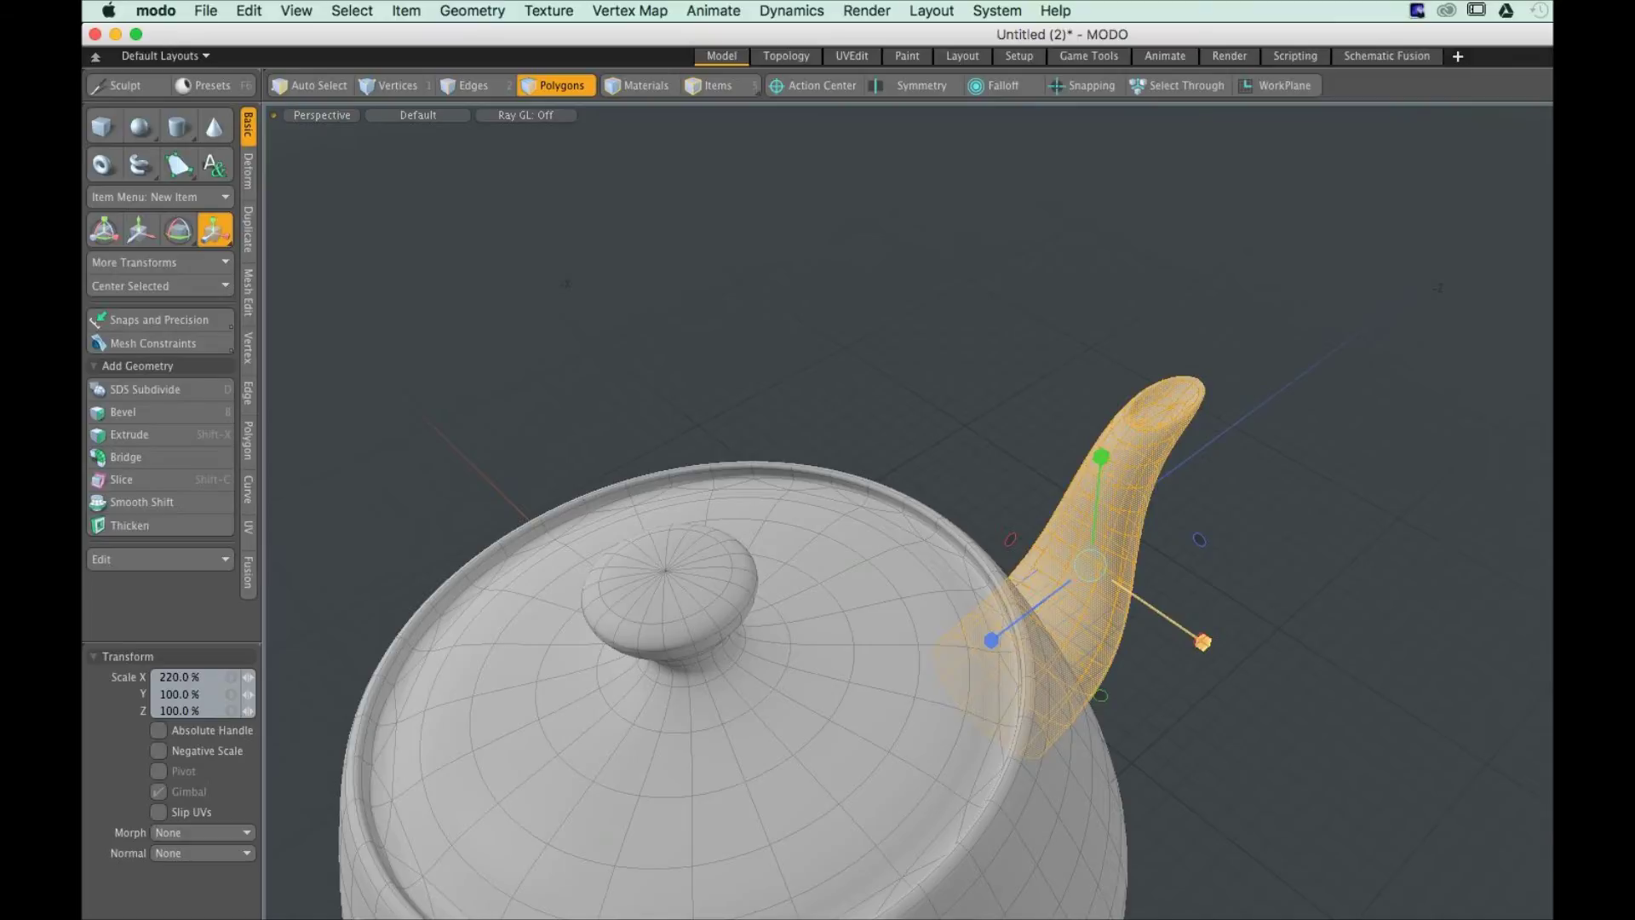
pyautogui.moveTo(1203, 642); pyautogui.dragTo(1139, 542)
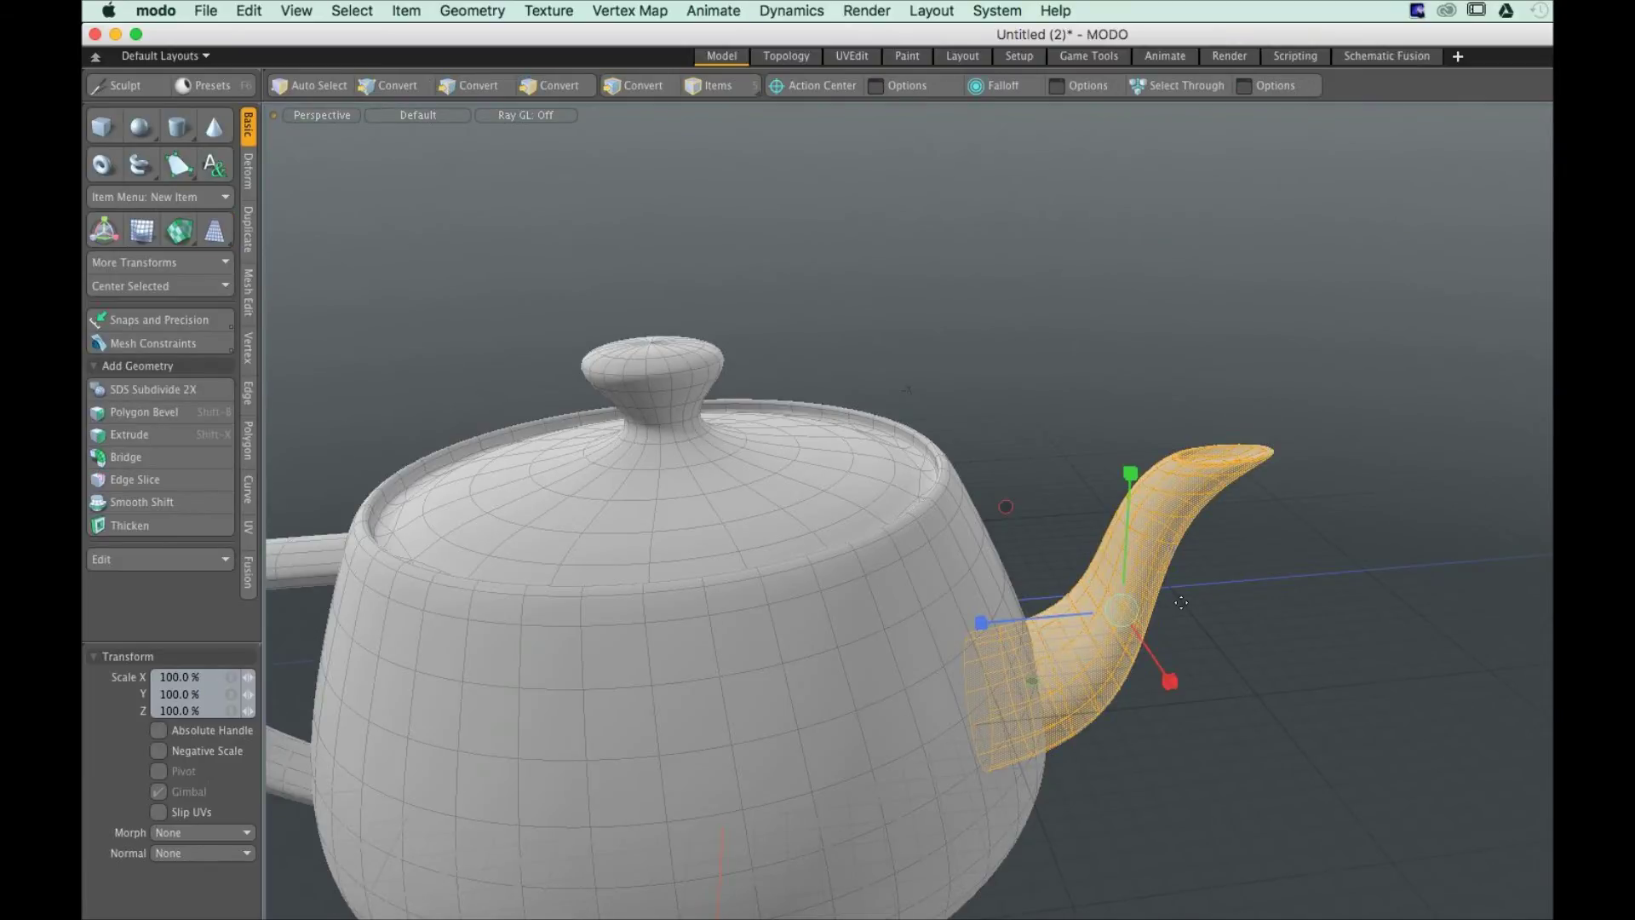
# Scale the spout uniformly on all axes to 499.5%, reduce it to 196%, and leave the Scale tool
pyautogui.press('alt')
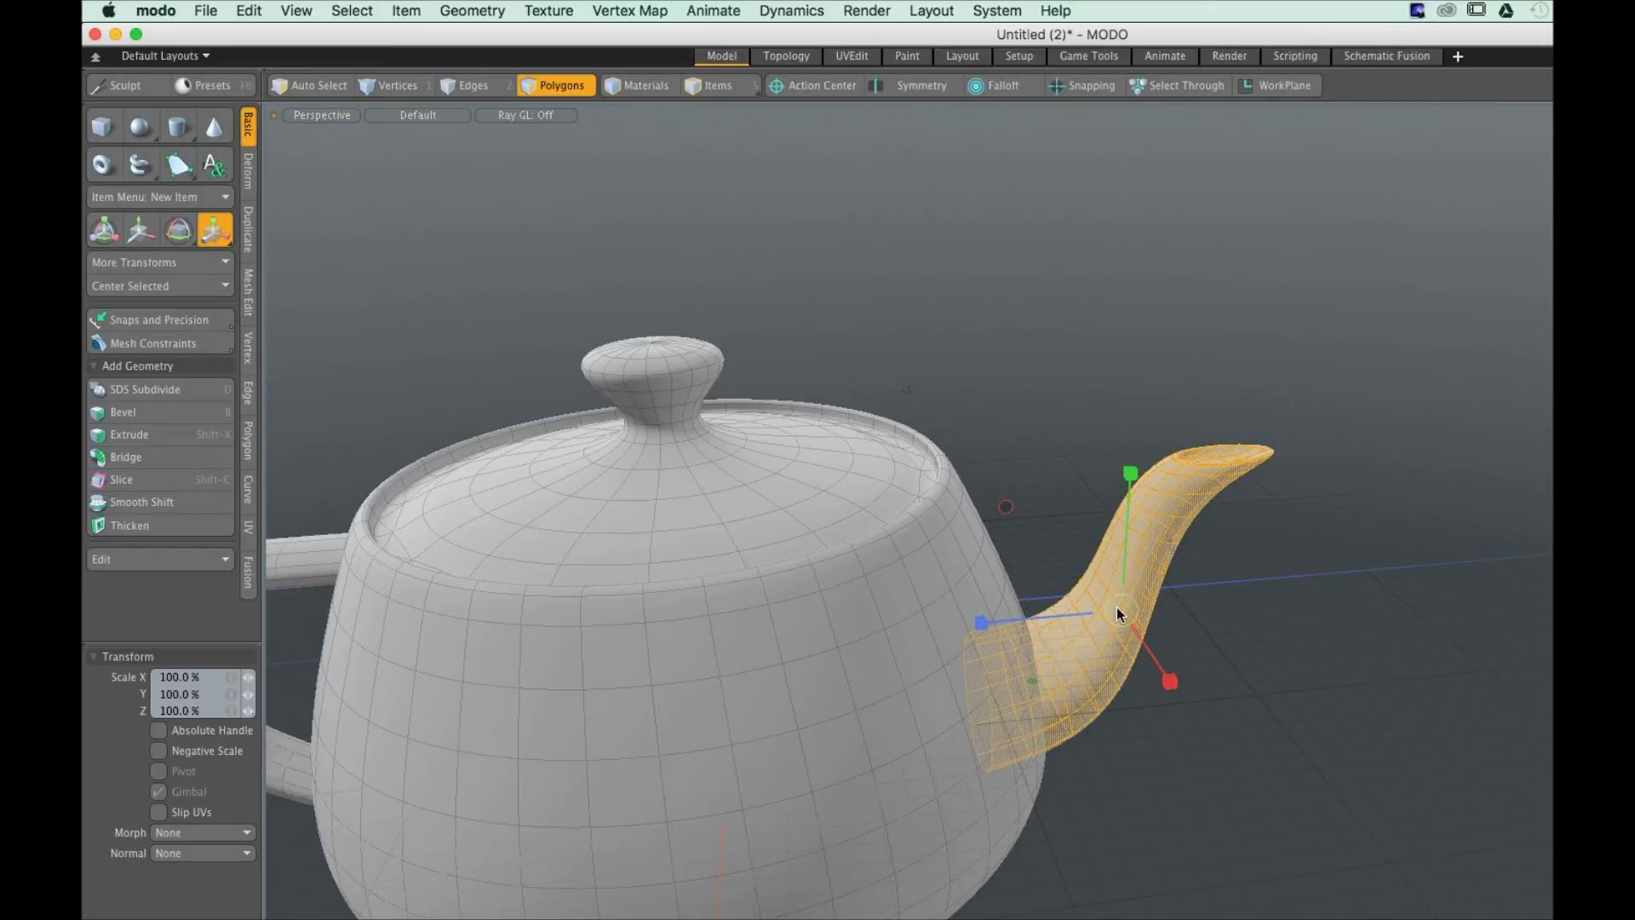
pyautogui.keyDown('ctrl'); pyautogui.moveTo(1117, 607); pyautogui.dragTo(1080, 629); pyautogui.keyUp('ctrl')
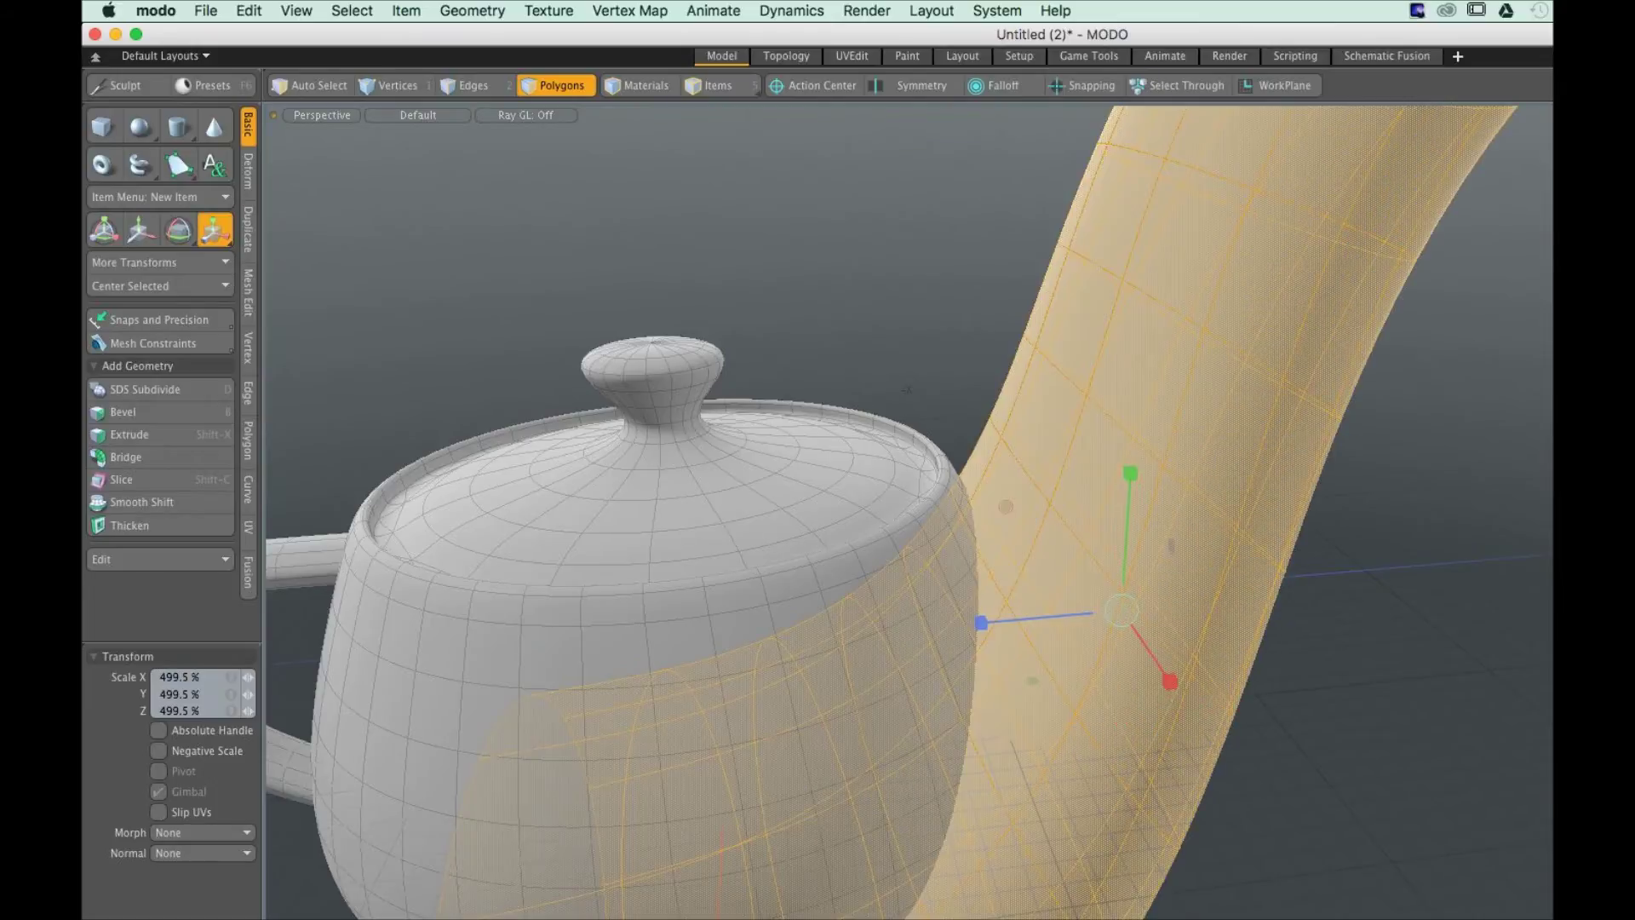
pyautogui.moveTo(1005, 506); pyautogui.dragTo(994, 592)
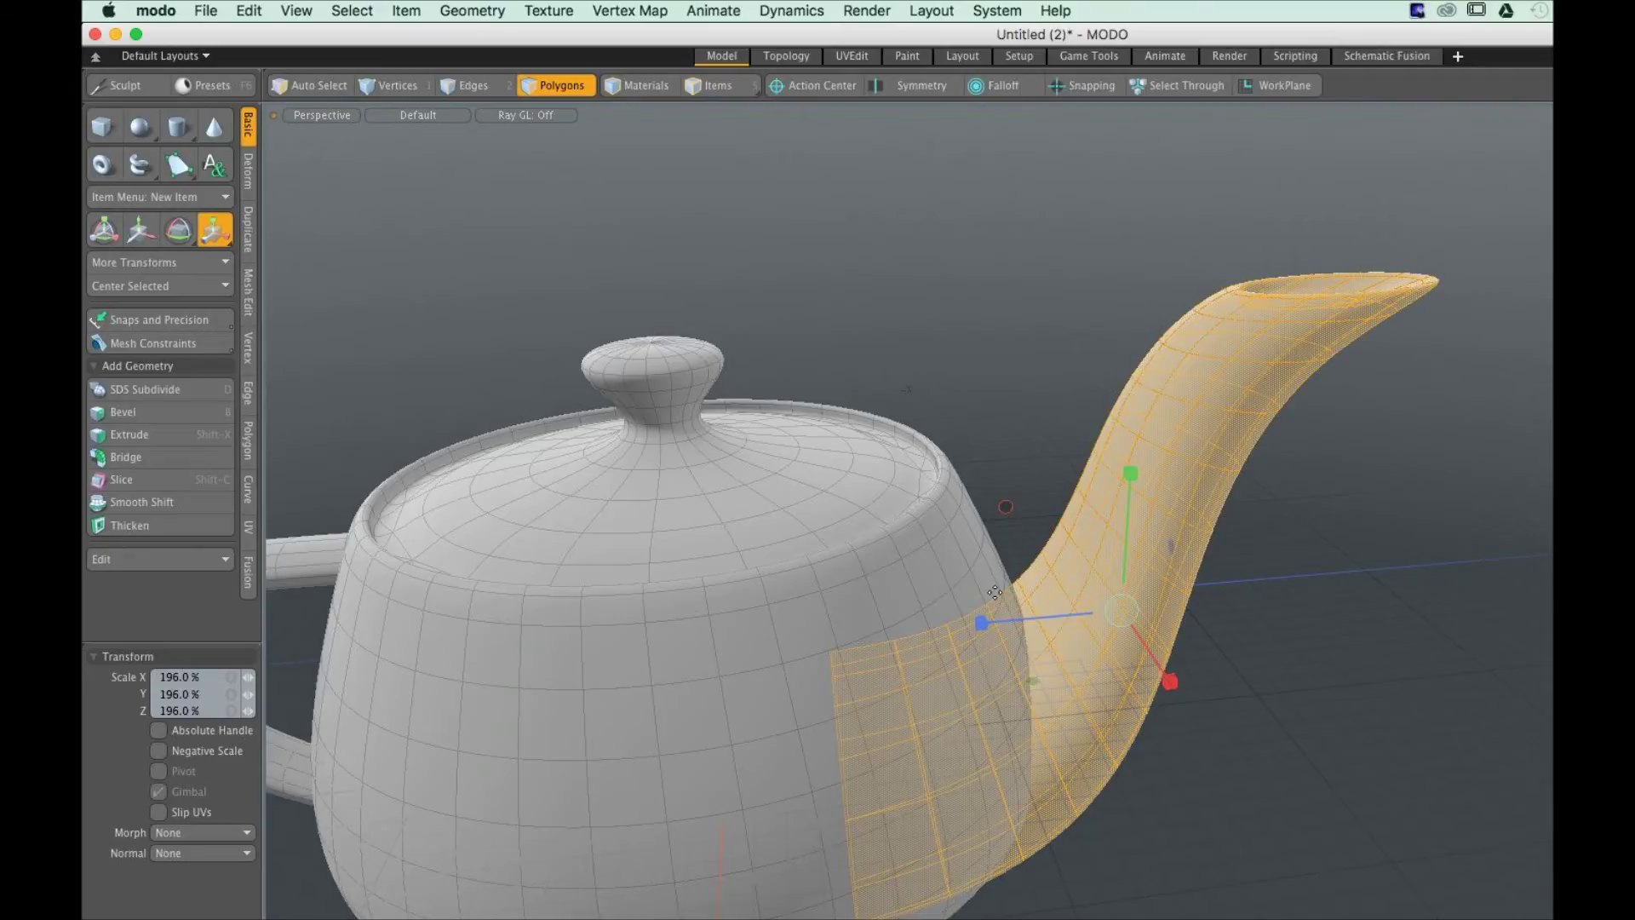
pyautogui.press('space')
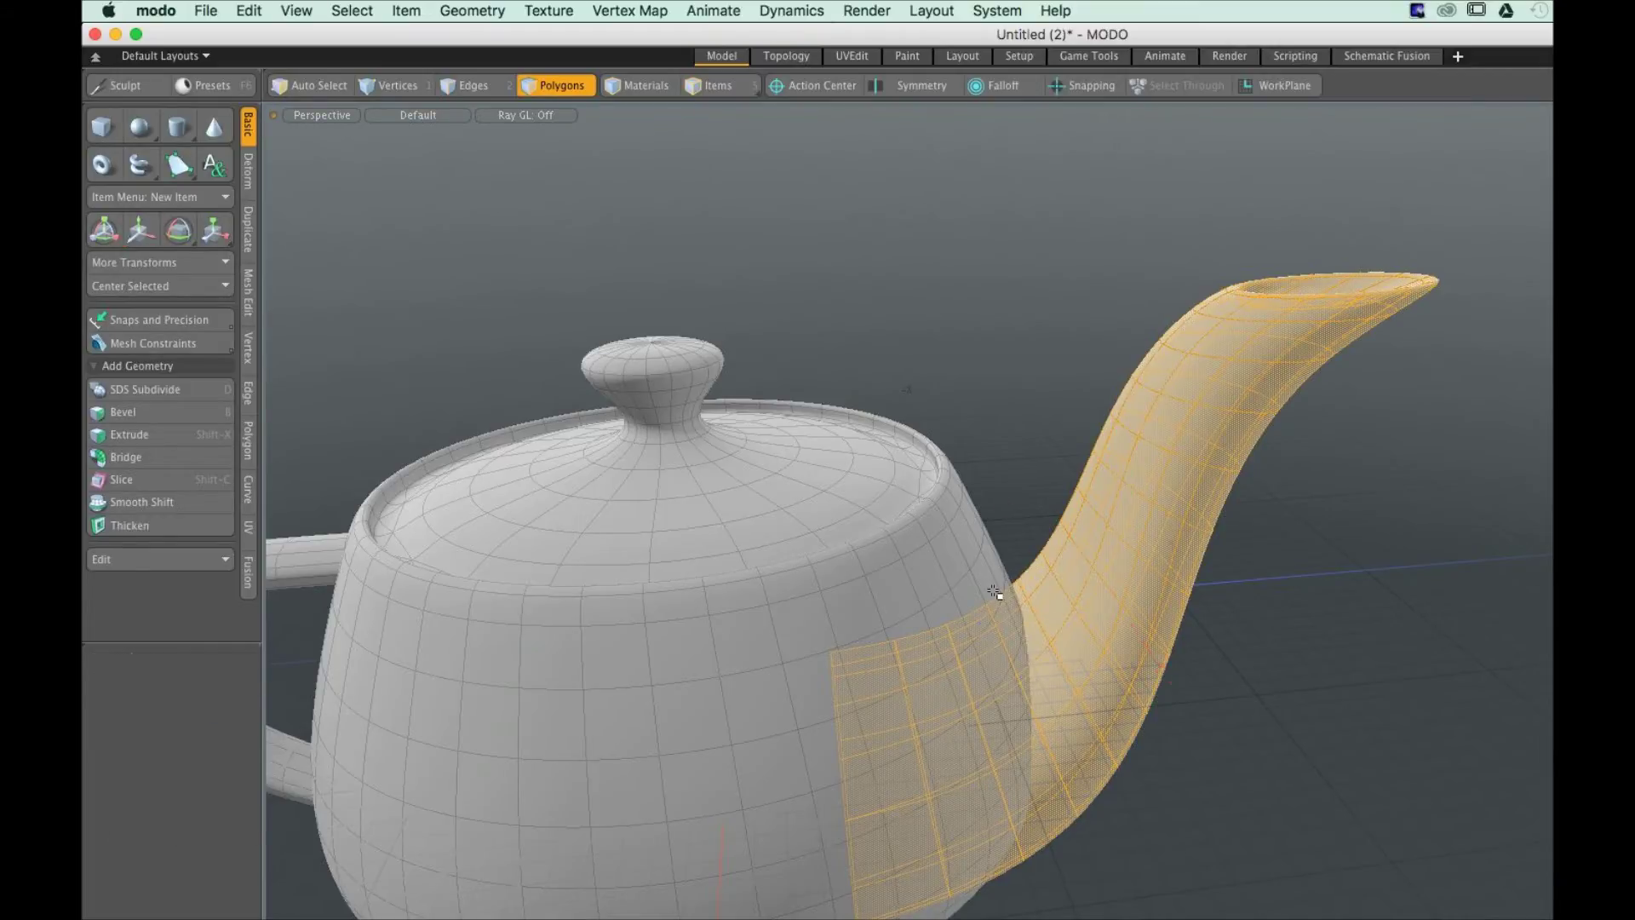
# Switch between the Move, Rotate and Scale tools on the enlarged spout, ending with Scale active
pyautogui.press('w')
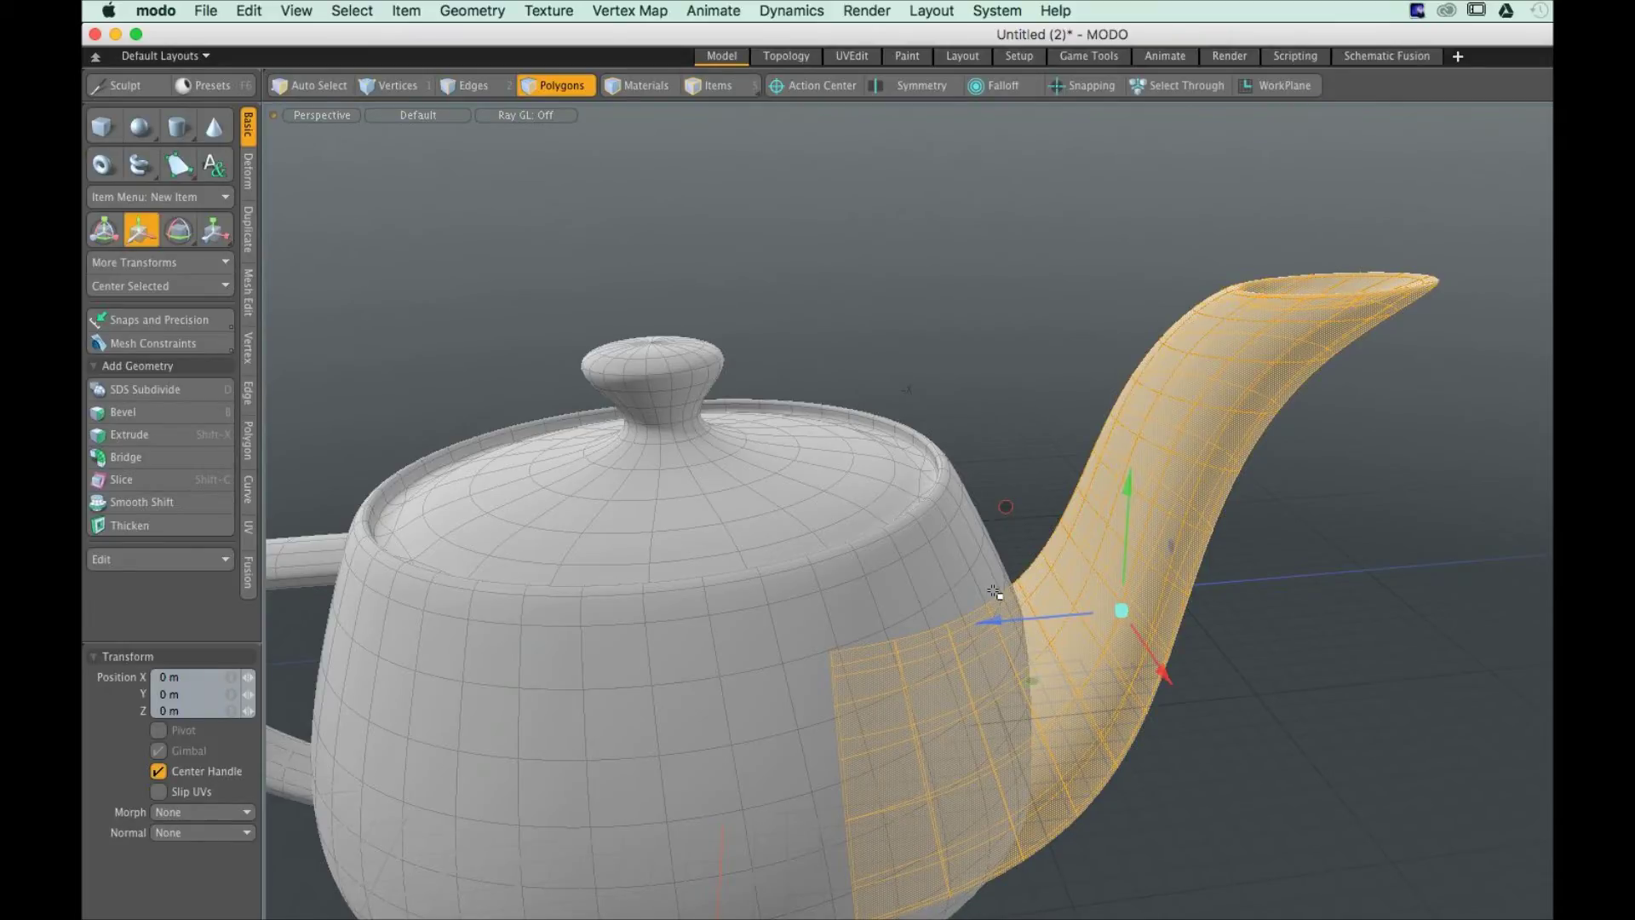
pyautogui.press('e')
pyautogui.press('r')
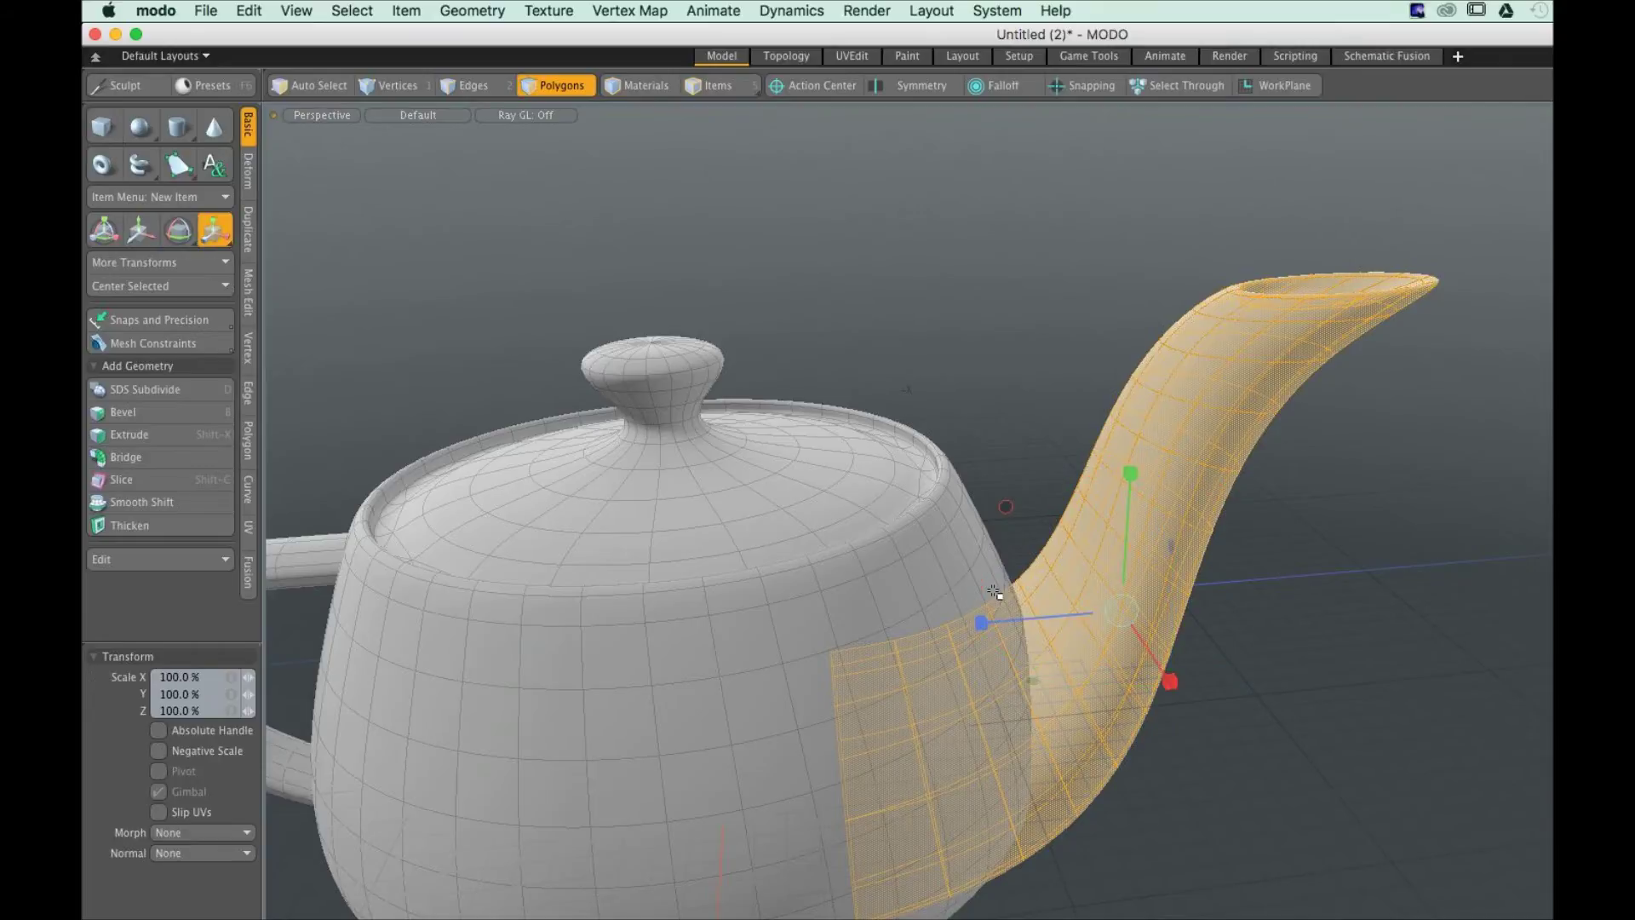
pyautogui.press('w')
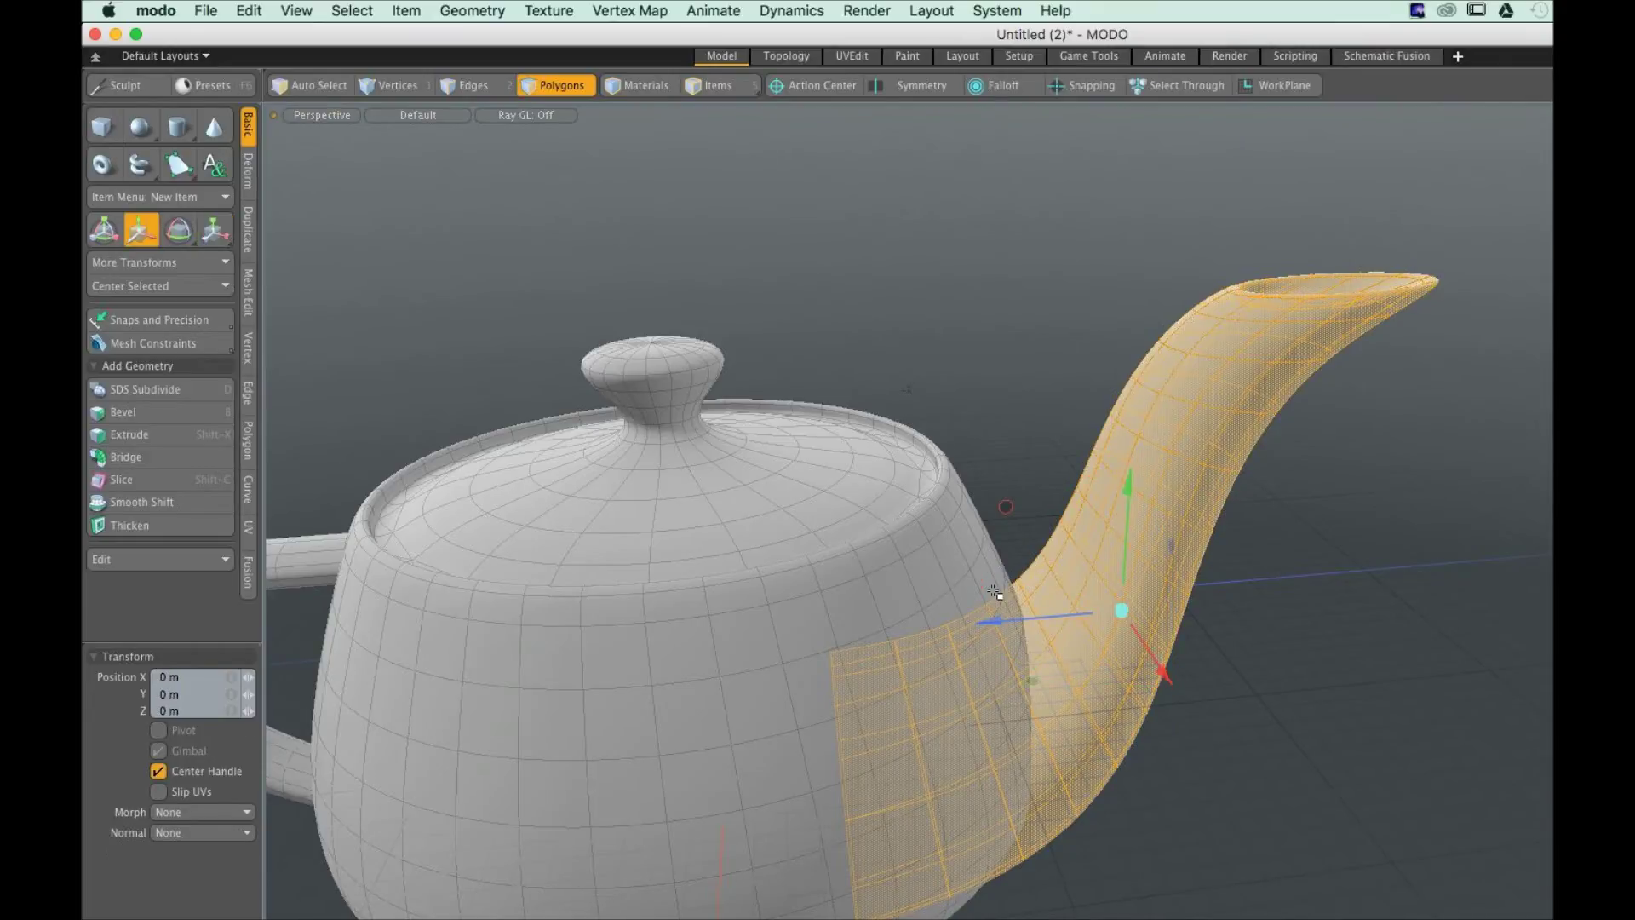
pyautogui.press('r')
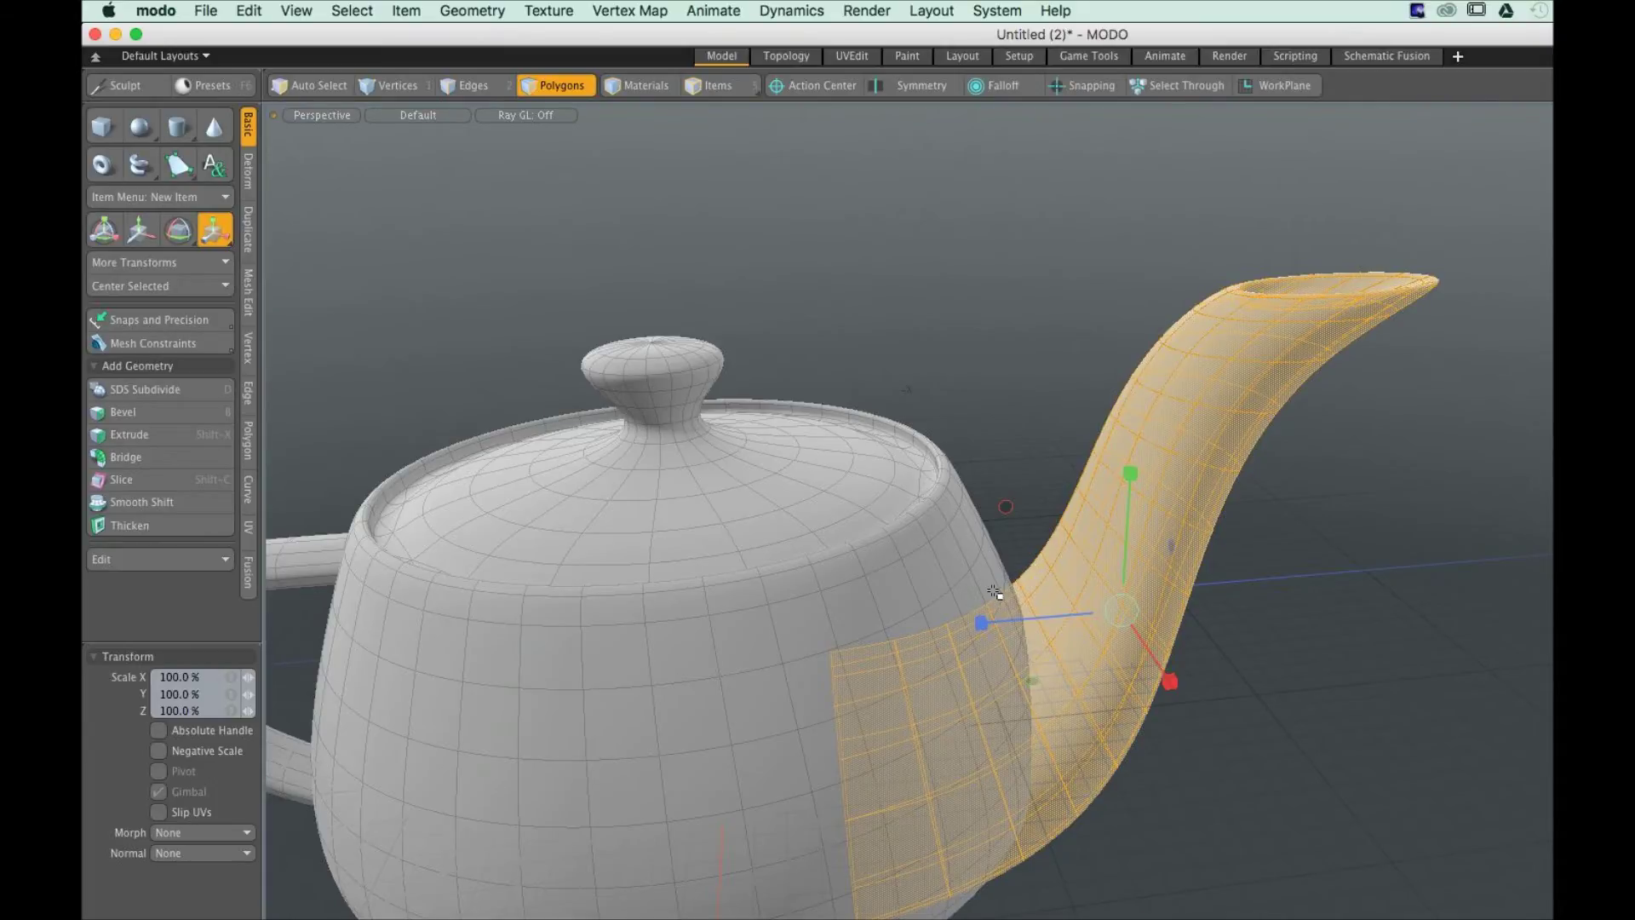
# Leave the Scale tool, undo the spout's enlargement and clear the polygon selection
pyautogui.press('ctrl')
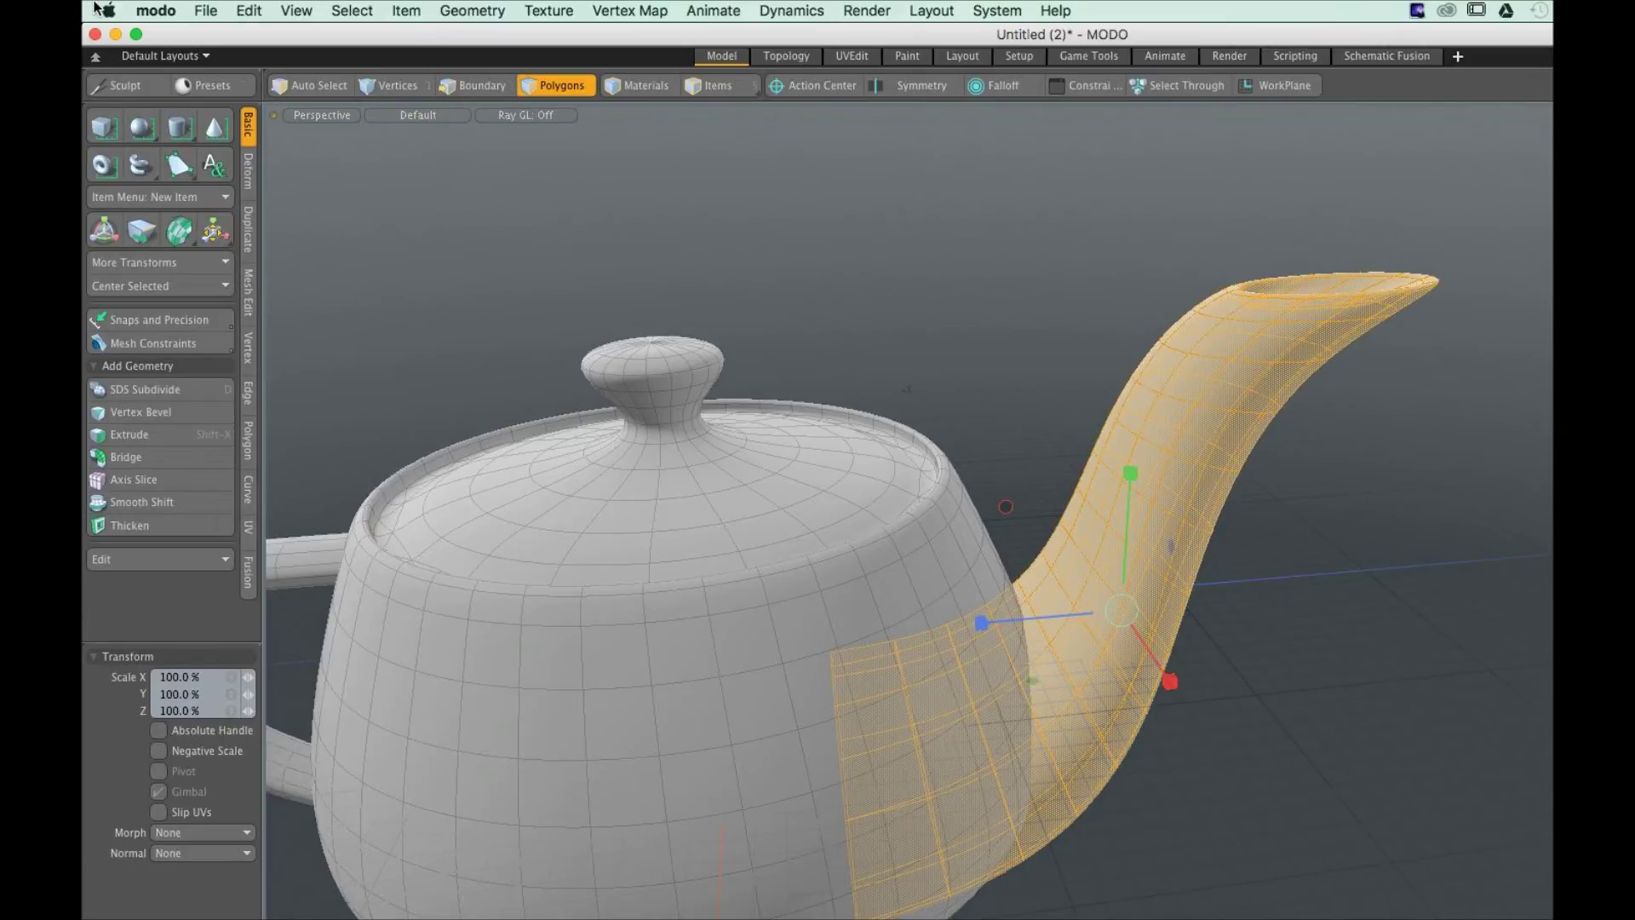
pyautogui.click(249, 11)
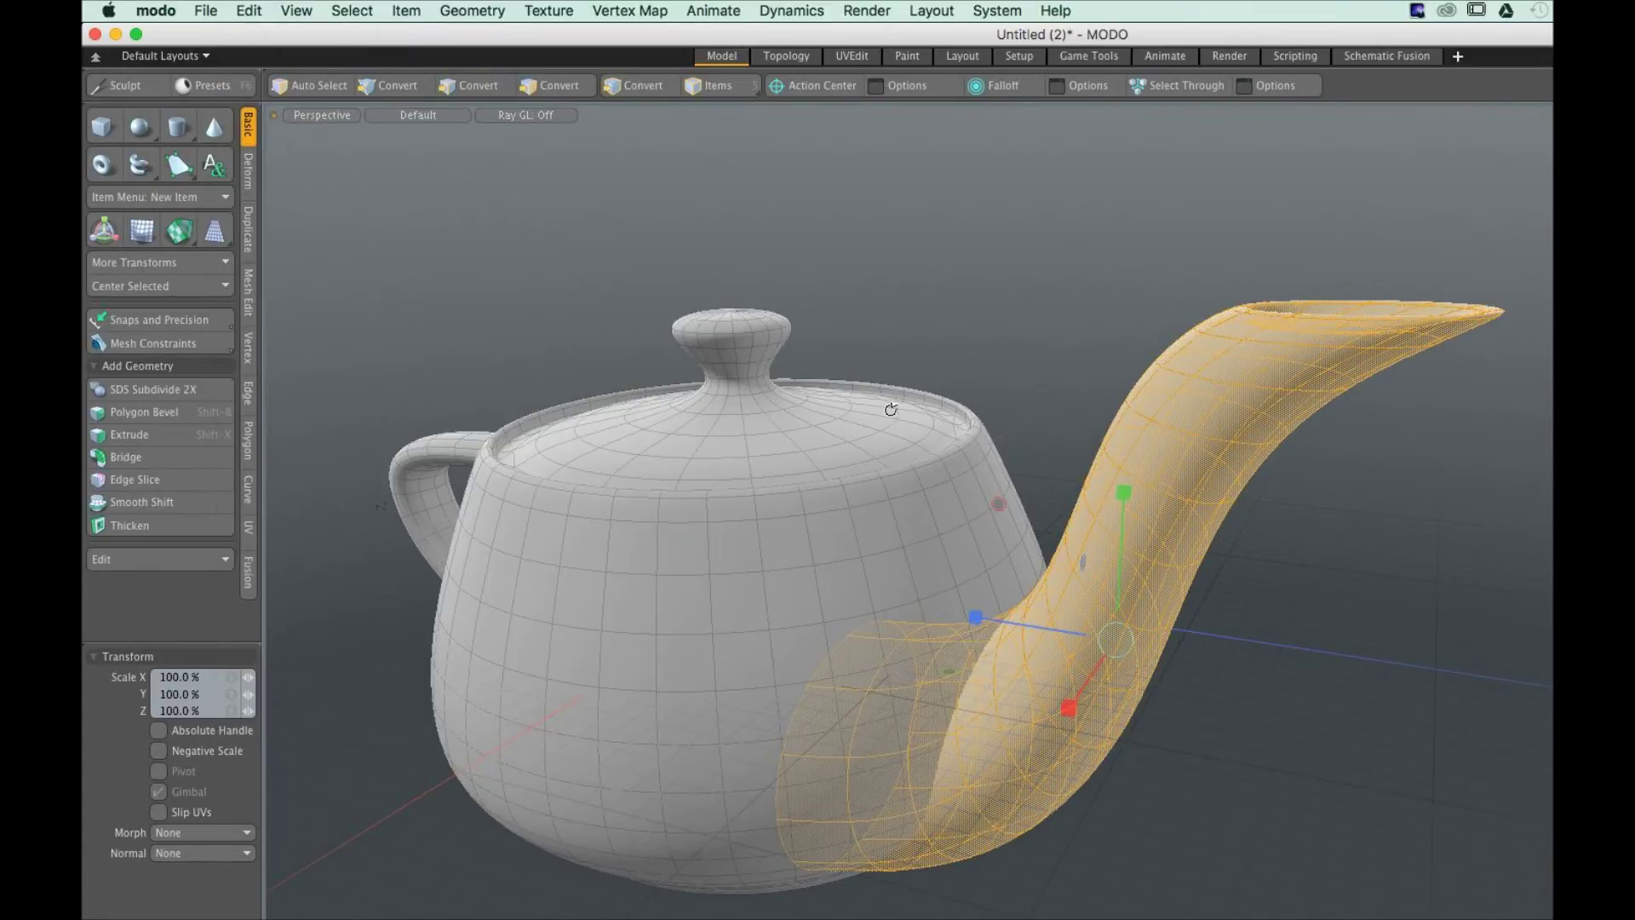
pyautogui.press('3')
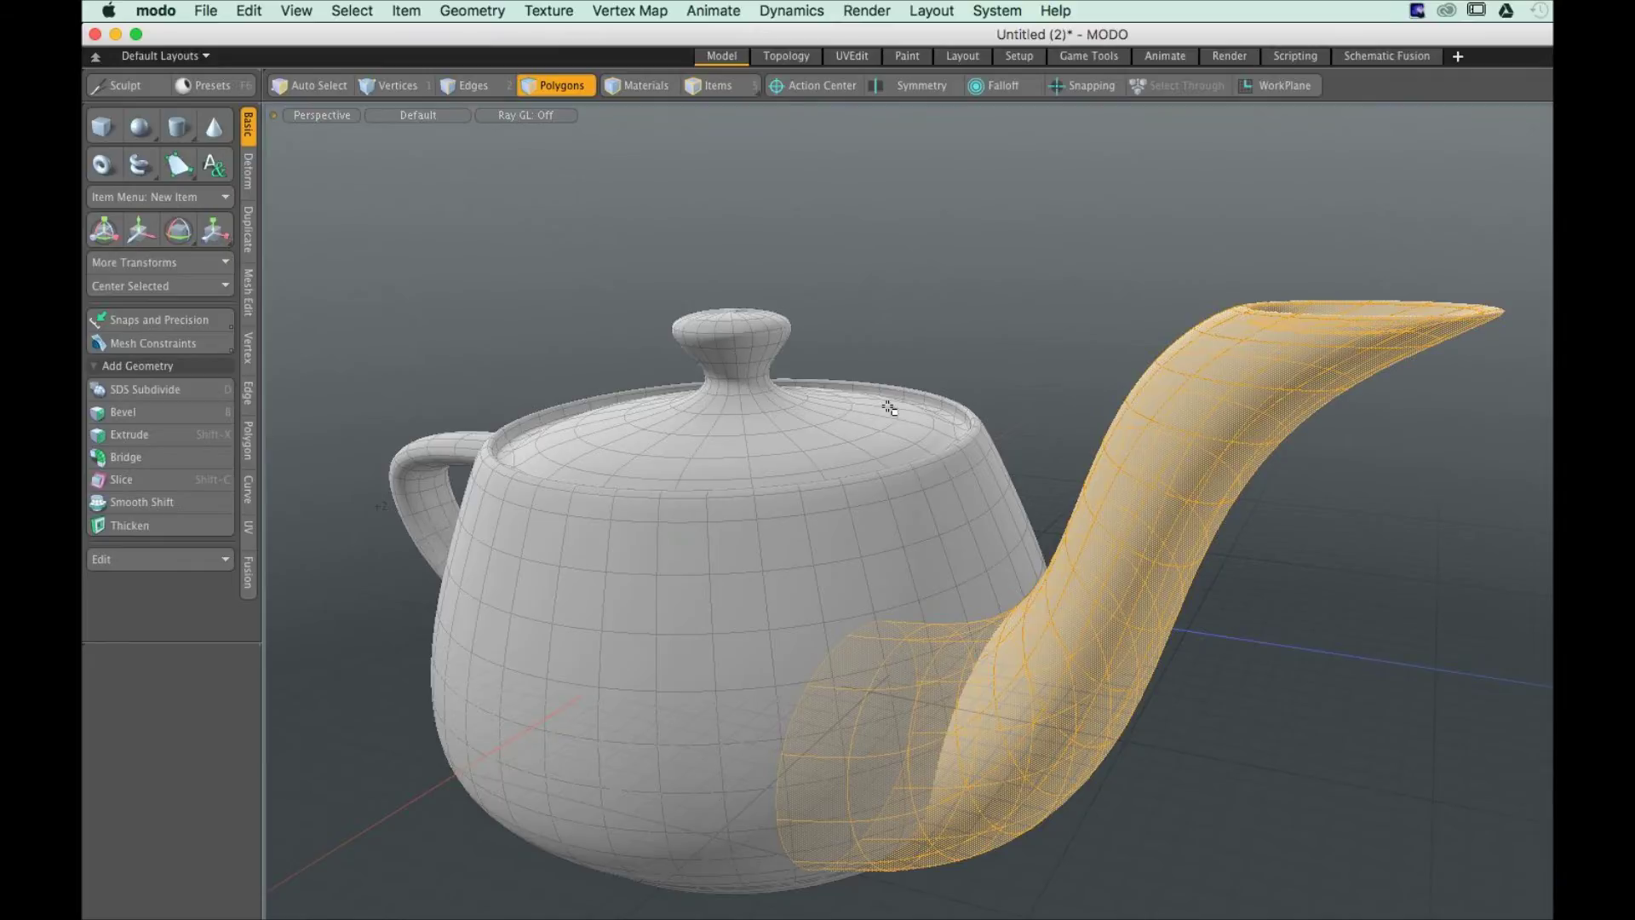
pyautogui.hotkey('ctrl', 'z')
pyautogui.press('e')
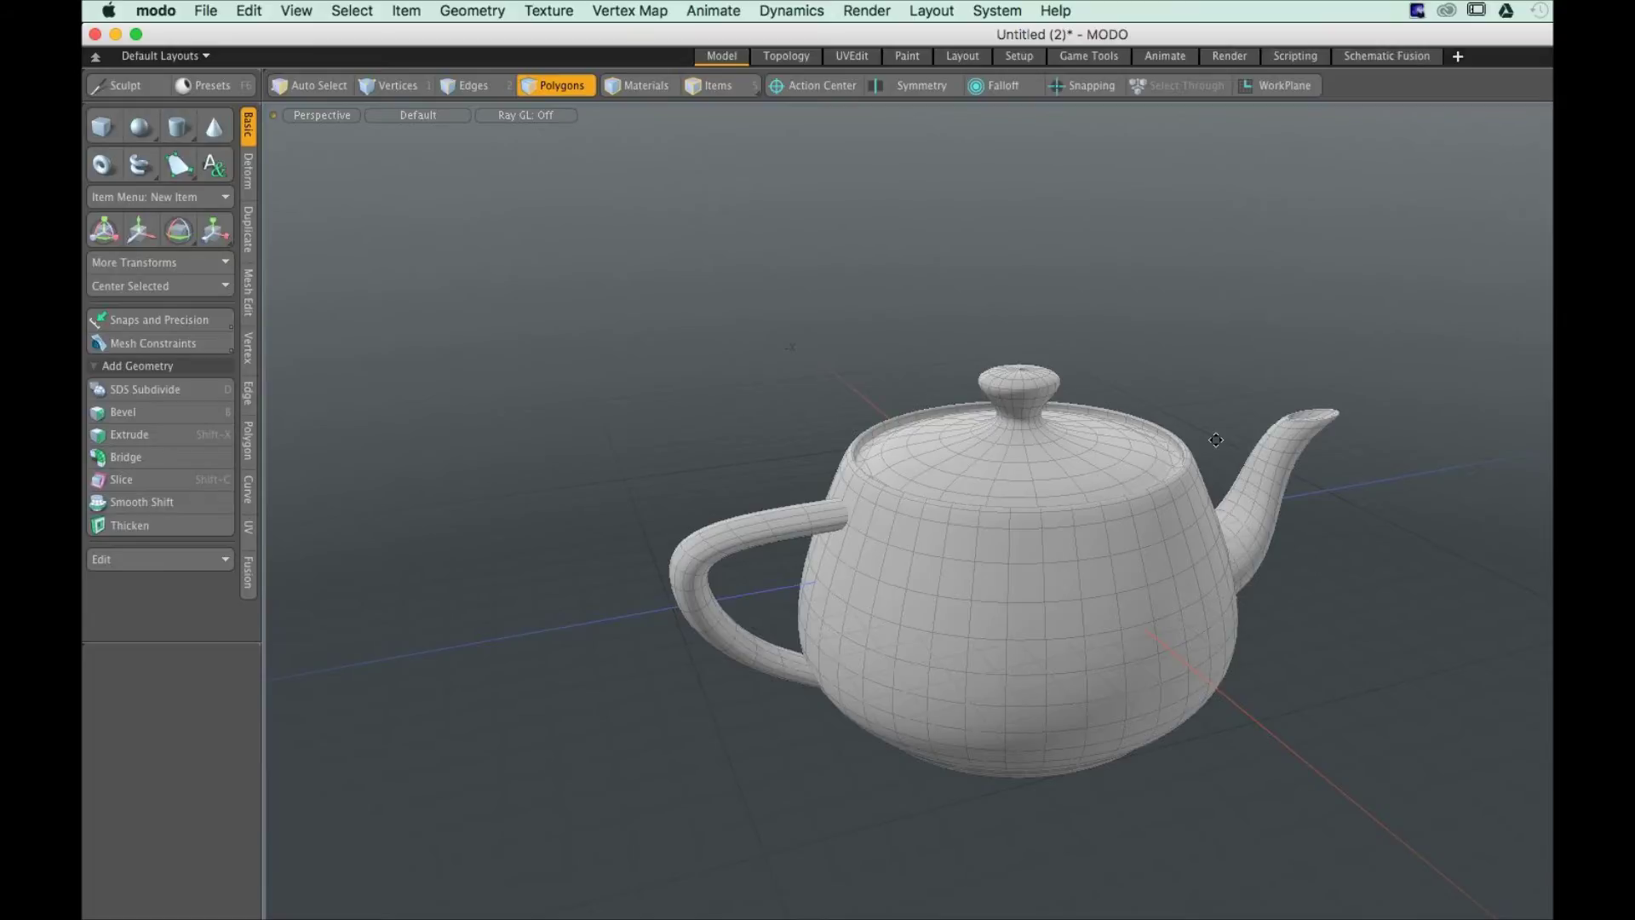
# Select the whole spout and move it away from the teapot body by about -304 mm in X and 12 mm in Z
pyautogui.scroll(3, 1037, 525)
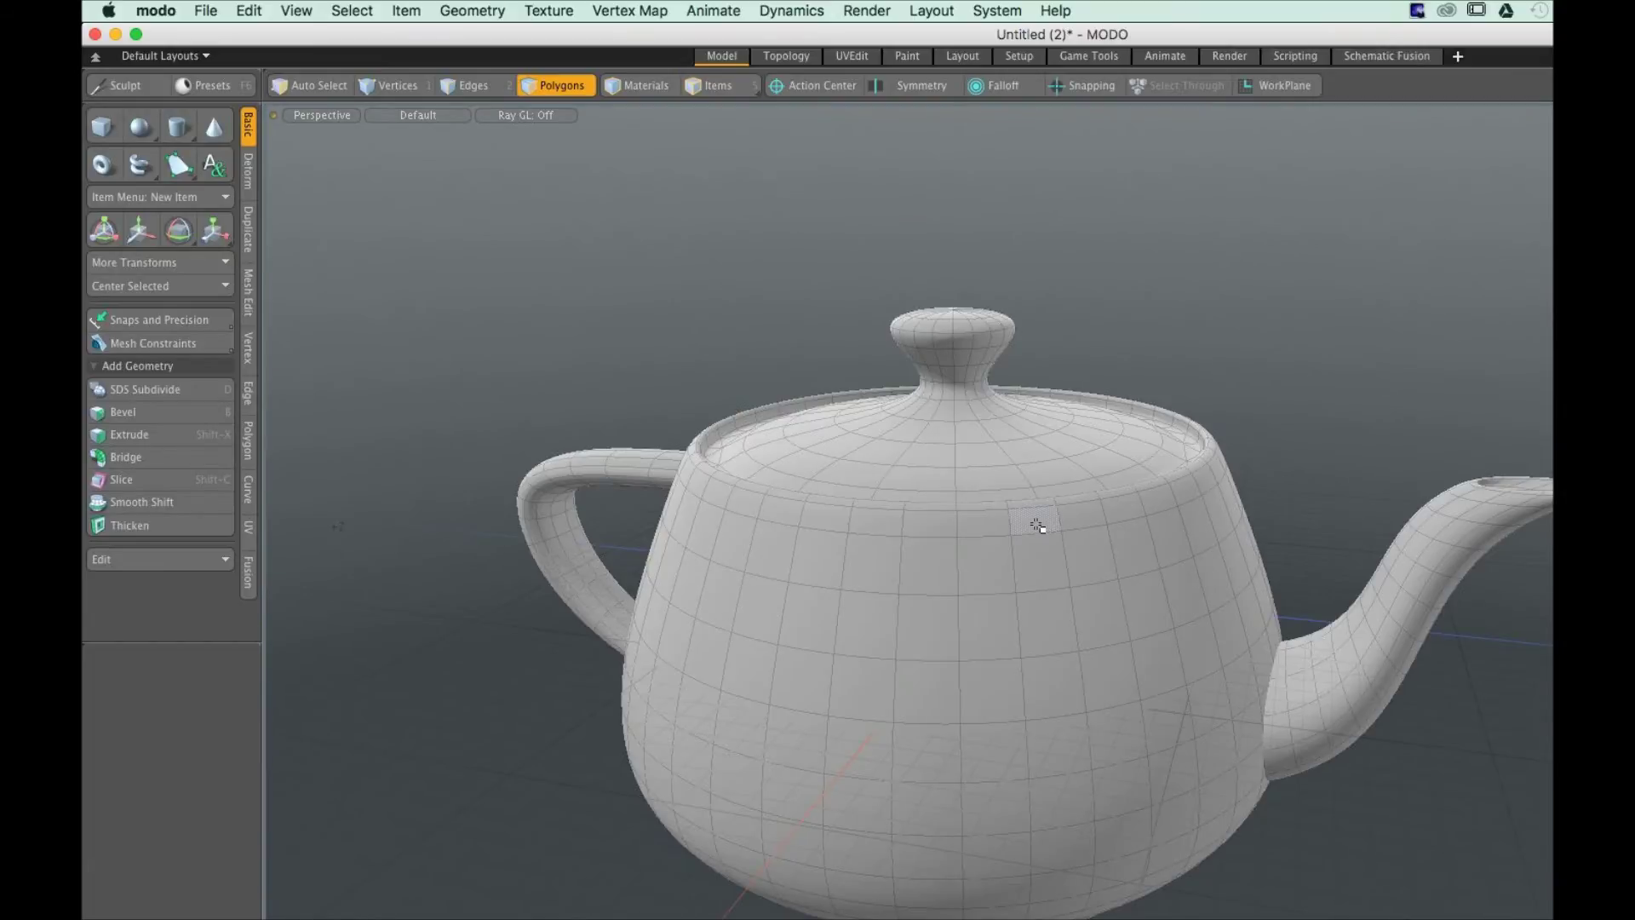
pyautogui.keyDown('alt'); pyautogui.moveTo(1038, 526); pyautogui.dragTo(1176, 589); pyautogui.keyUp('alt')
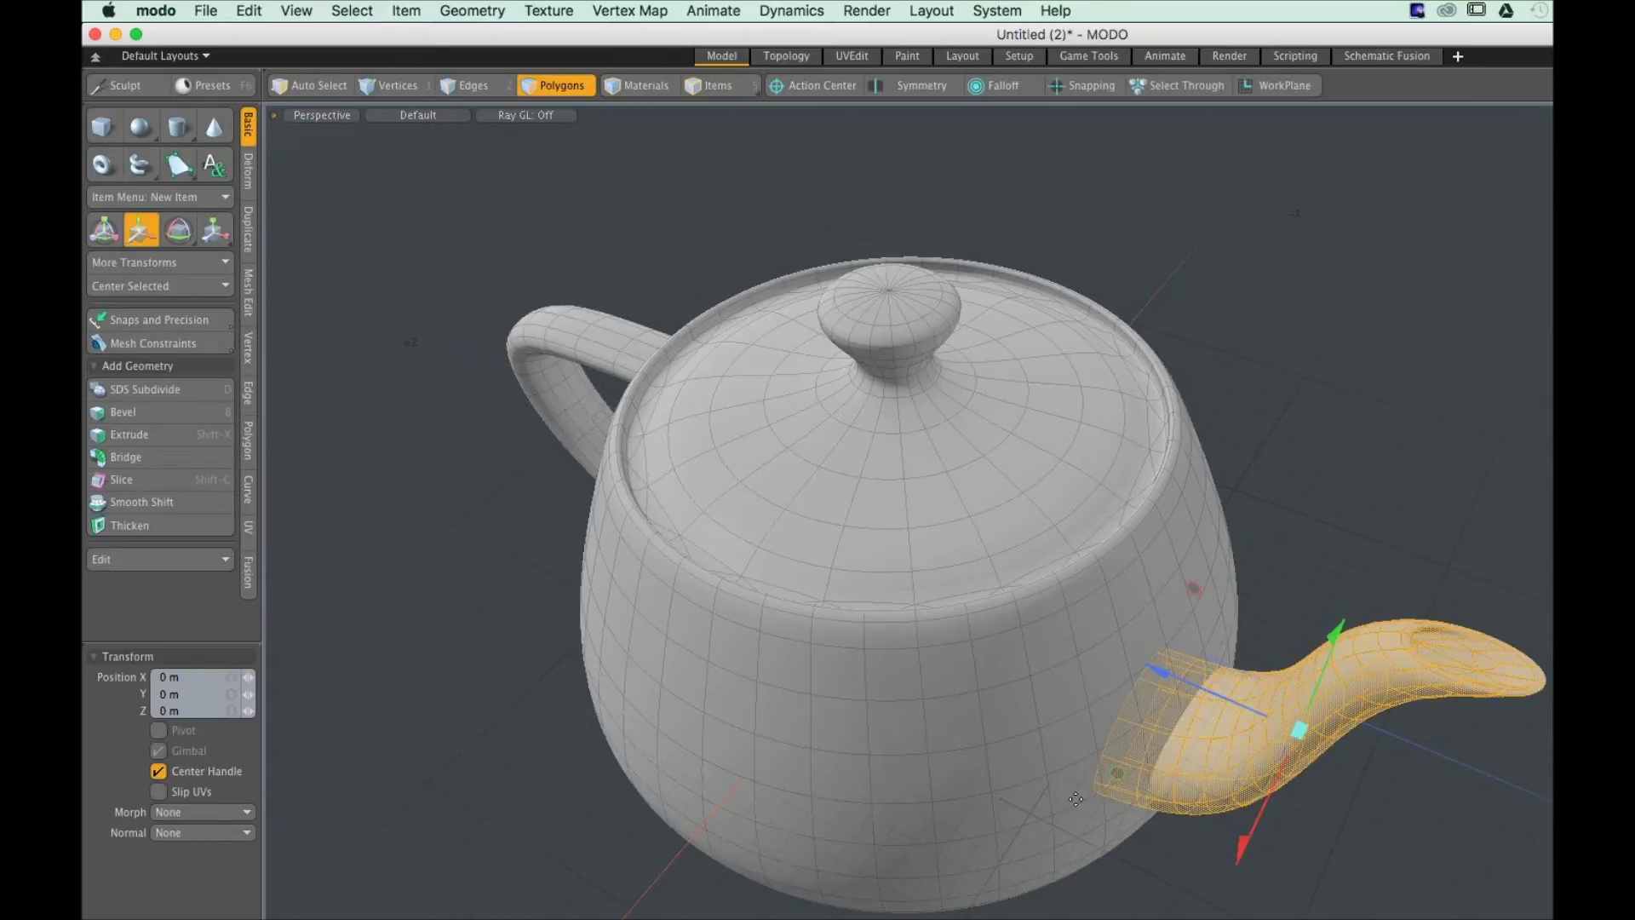
pyautogui.moveTo(1076, 799); pyautogui.dragTo(1248, 530)
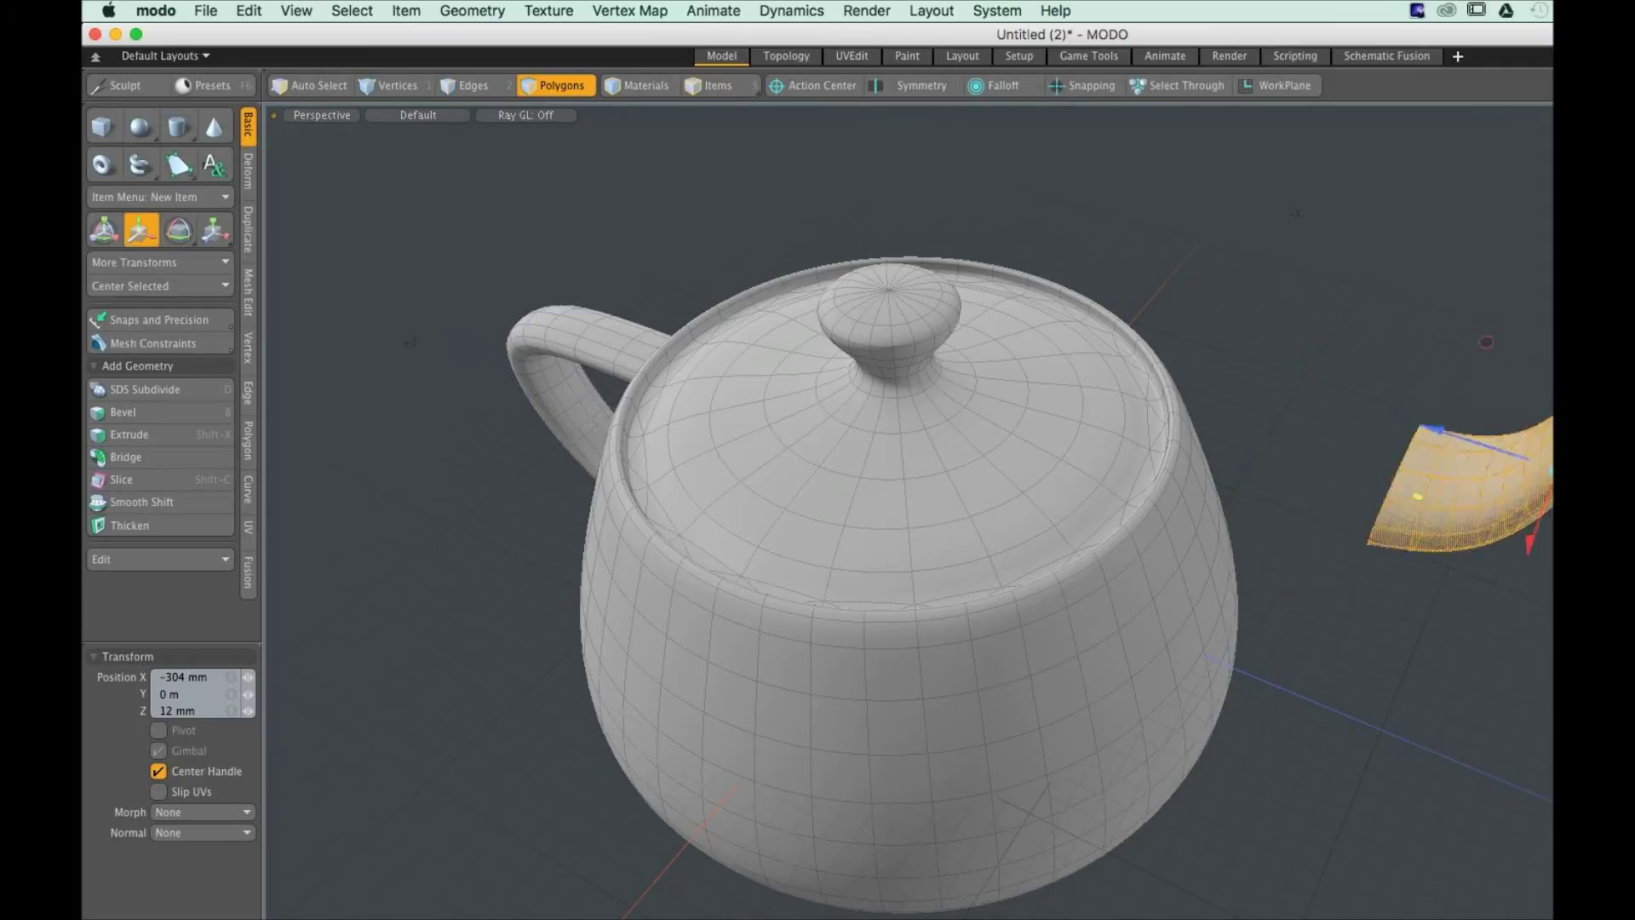
# Select the entire handle with the spout deselected, move it away from the teapot body, and clear the selection
pyautogui.keyDown('alt'); pyautogui.moveTo(1245, 530); pyautogui.dragTo(873, 530); pyautogui.keyUp('alt')
pyautogui.press('3')
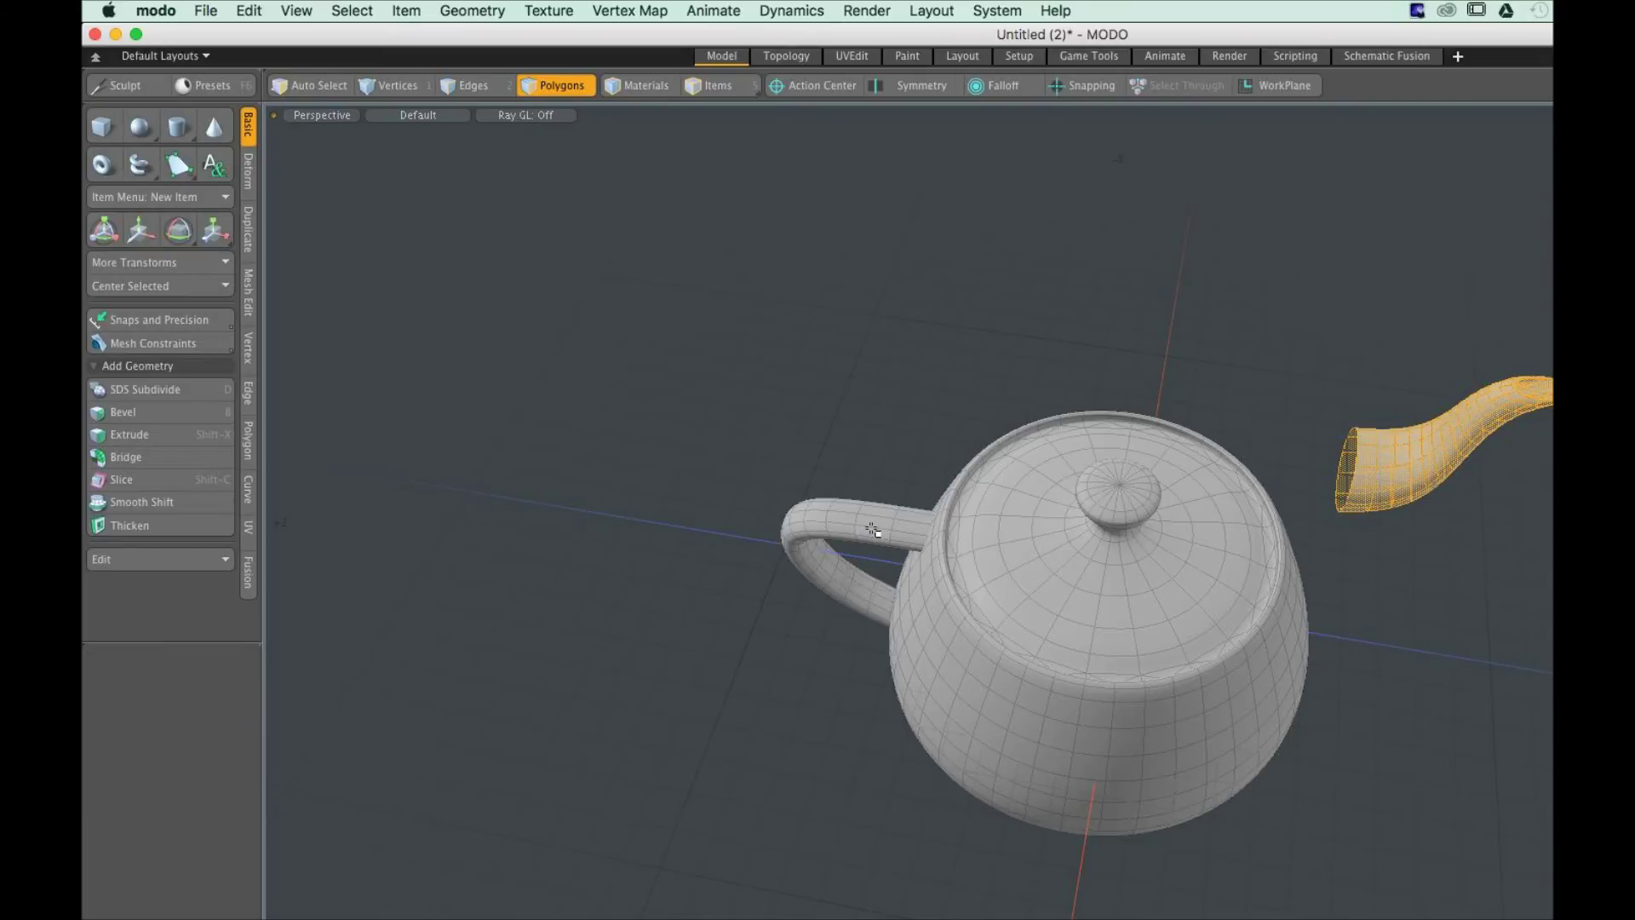
pyautogui.doubleClick(873, 529)
pyautogui.press('w')
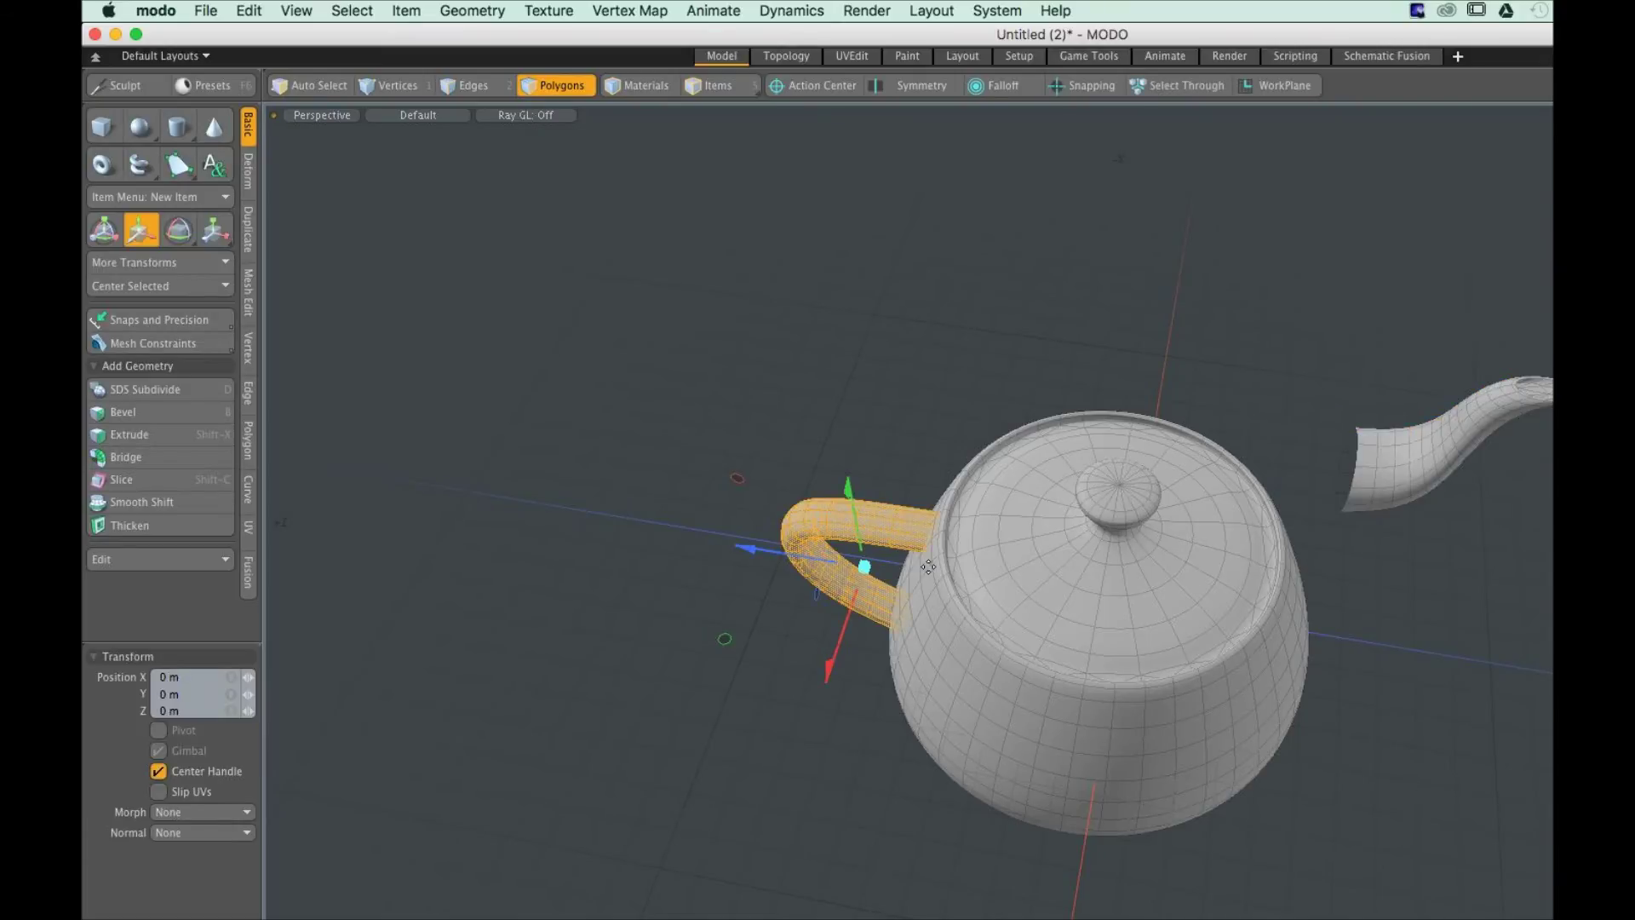
pyautogui.keyDown('alt'); pyautogui.moveTo(929, 566); pyautogui.dragTo(1010, 576); pyautogui.keyUp('alt')
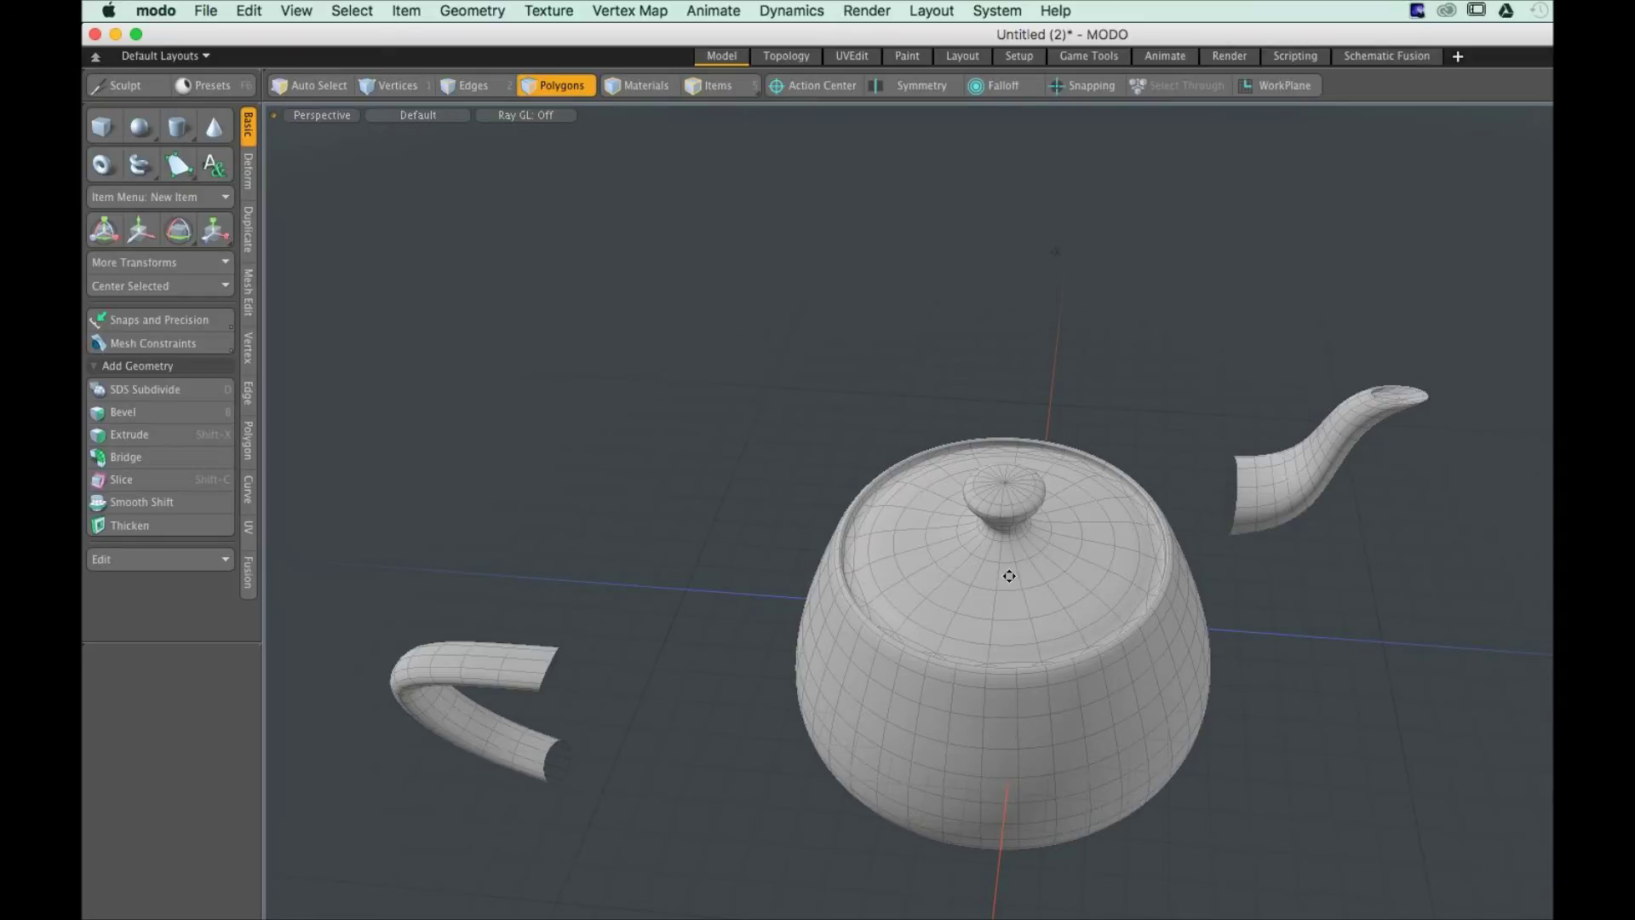
# Try rotating the whole teapot mesh about -137.1° around the Y axis with nothing selected, and undo the rotation
pyautogui.keyDown('alt'); pyautogui.moveTo(1009, 576); pyautogui.dragTo(961, 545); pyautogui.keyUp('alt')
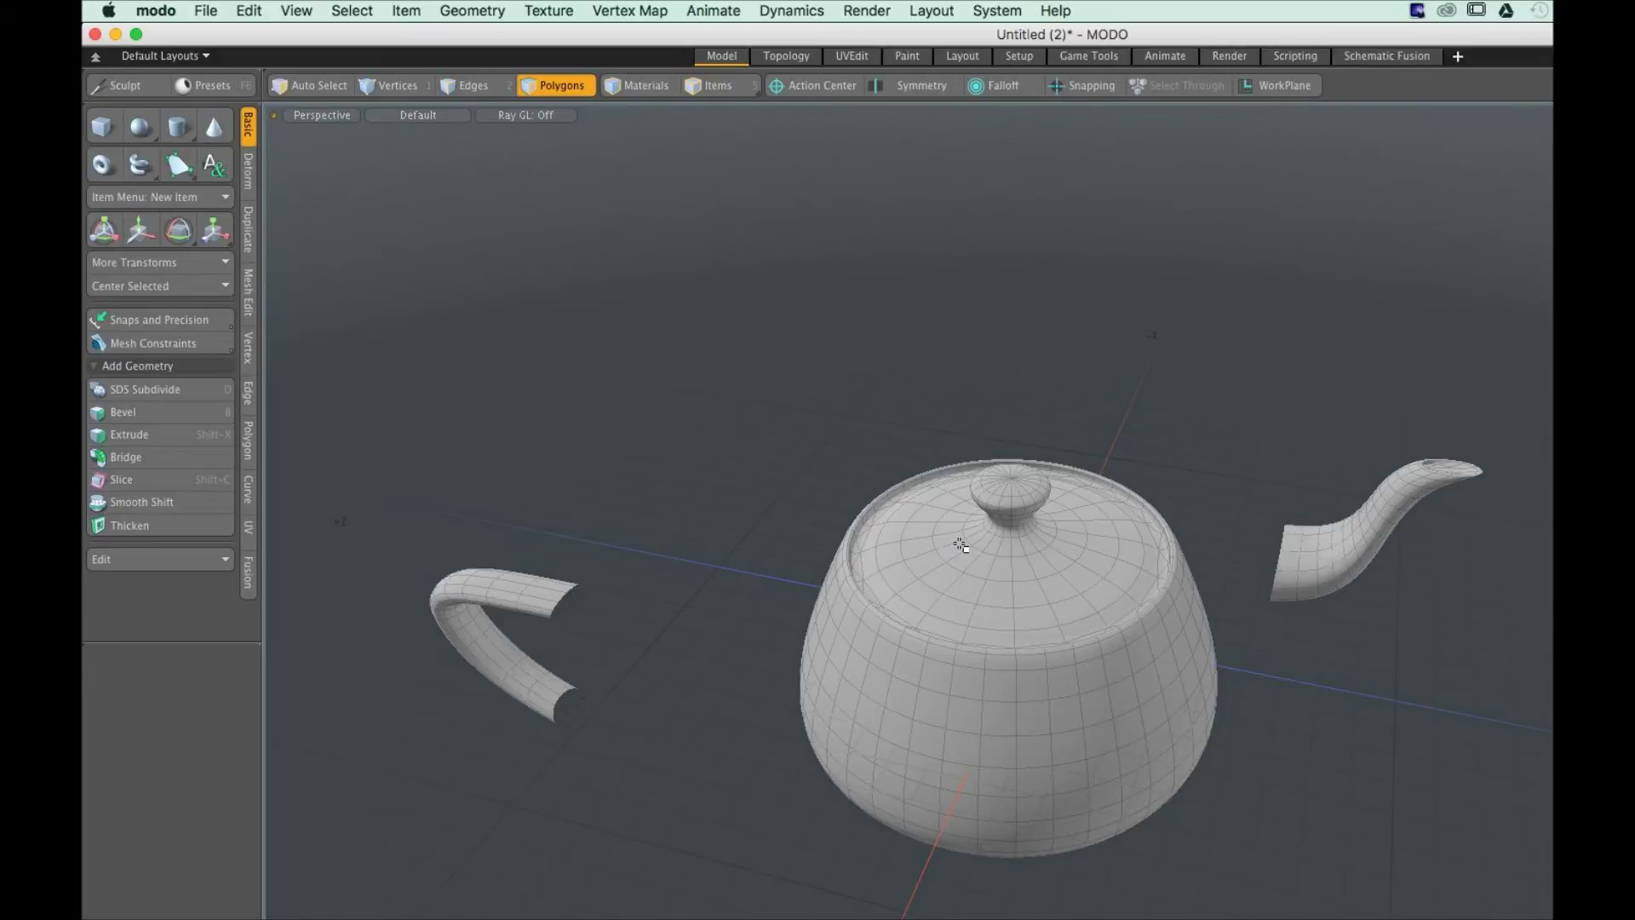
pyautogui.press('e')
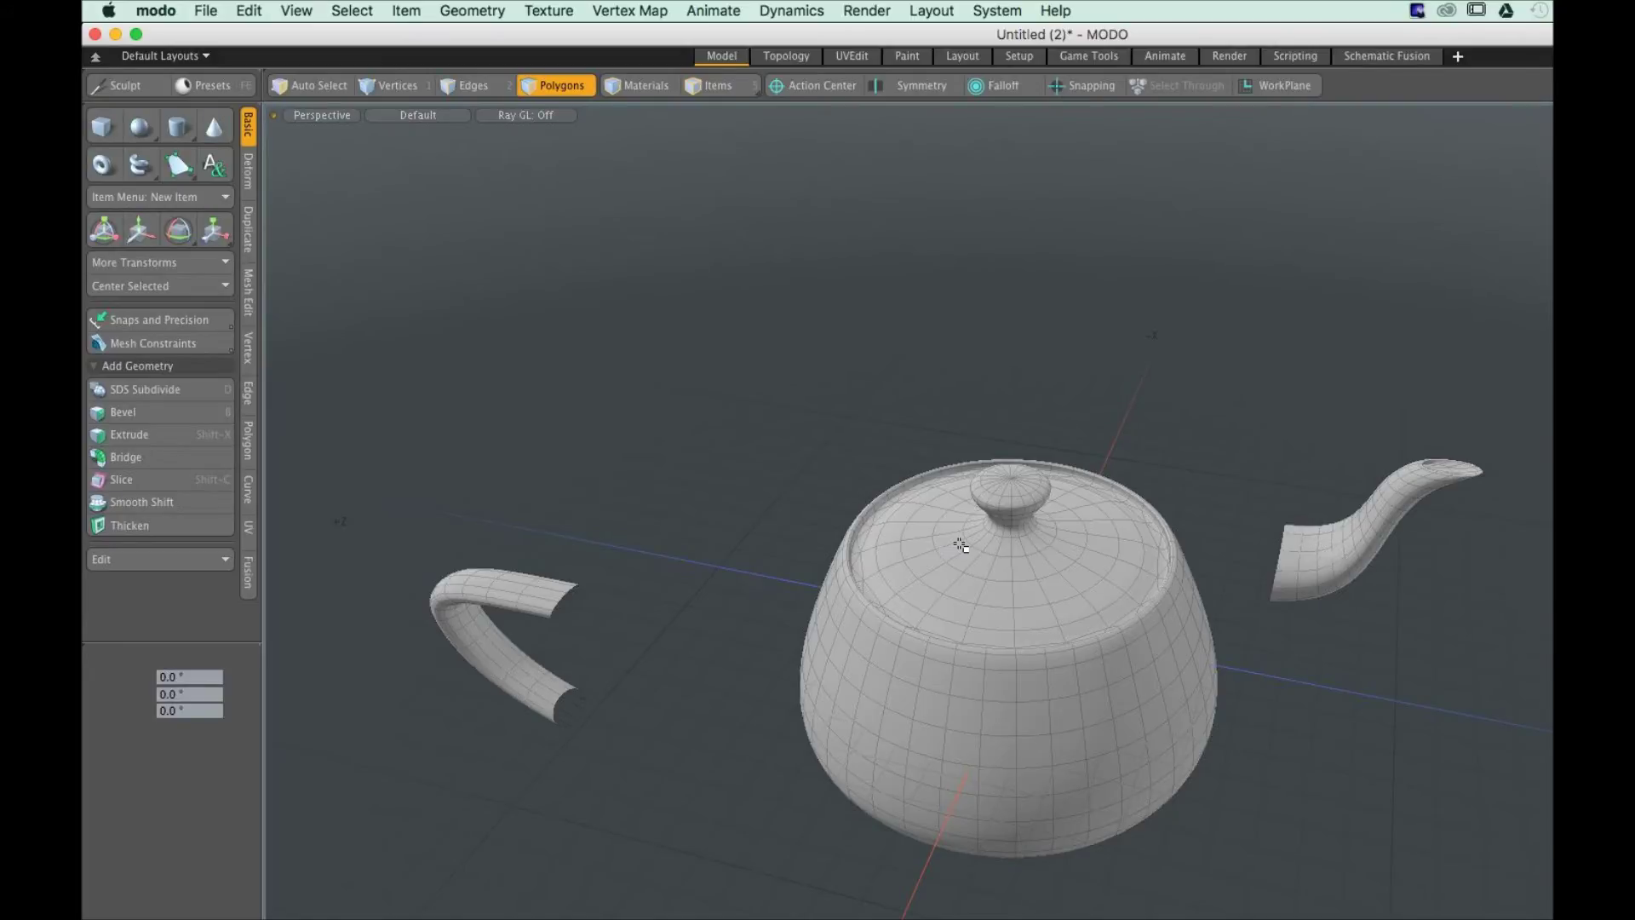
pyautogui.moveTo(1065, 645); pyautogui.dragTo(583, 550)
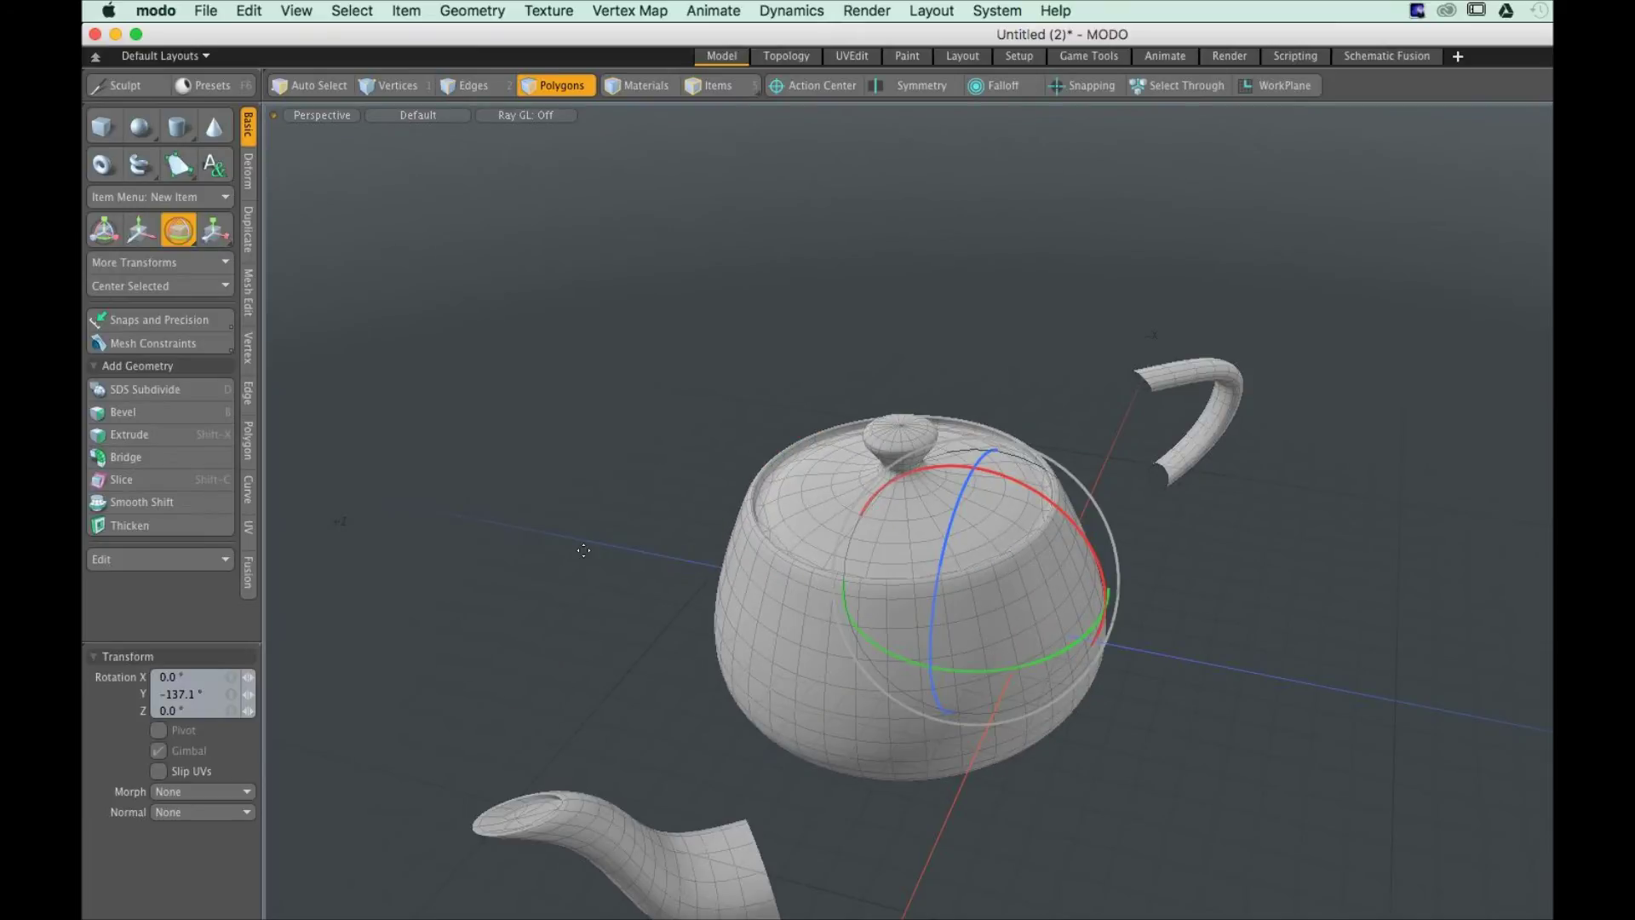
pyautogui.press('super+z')
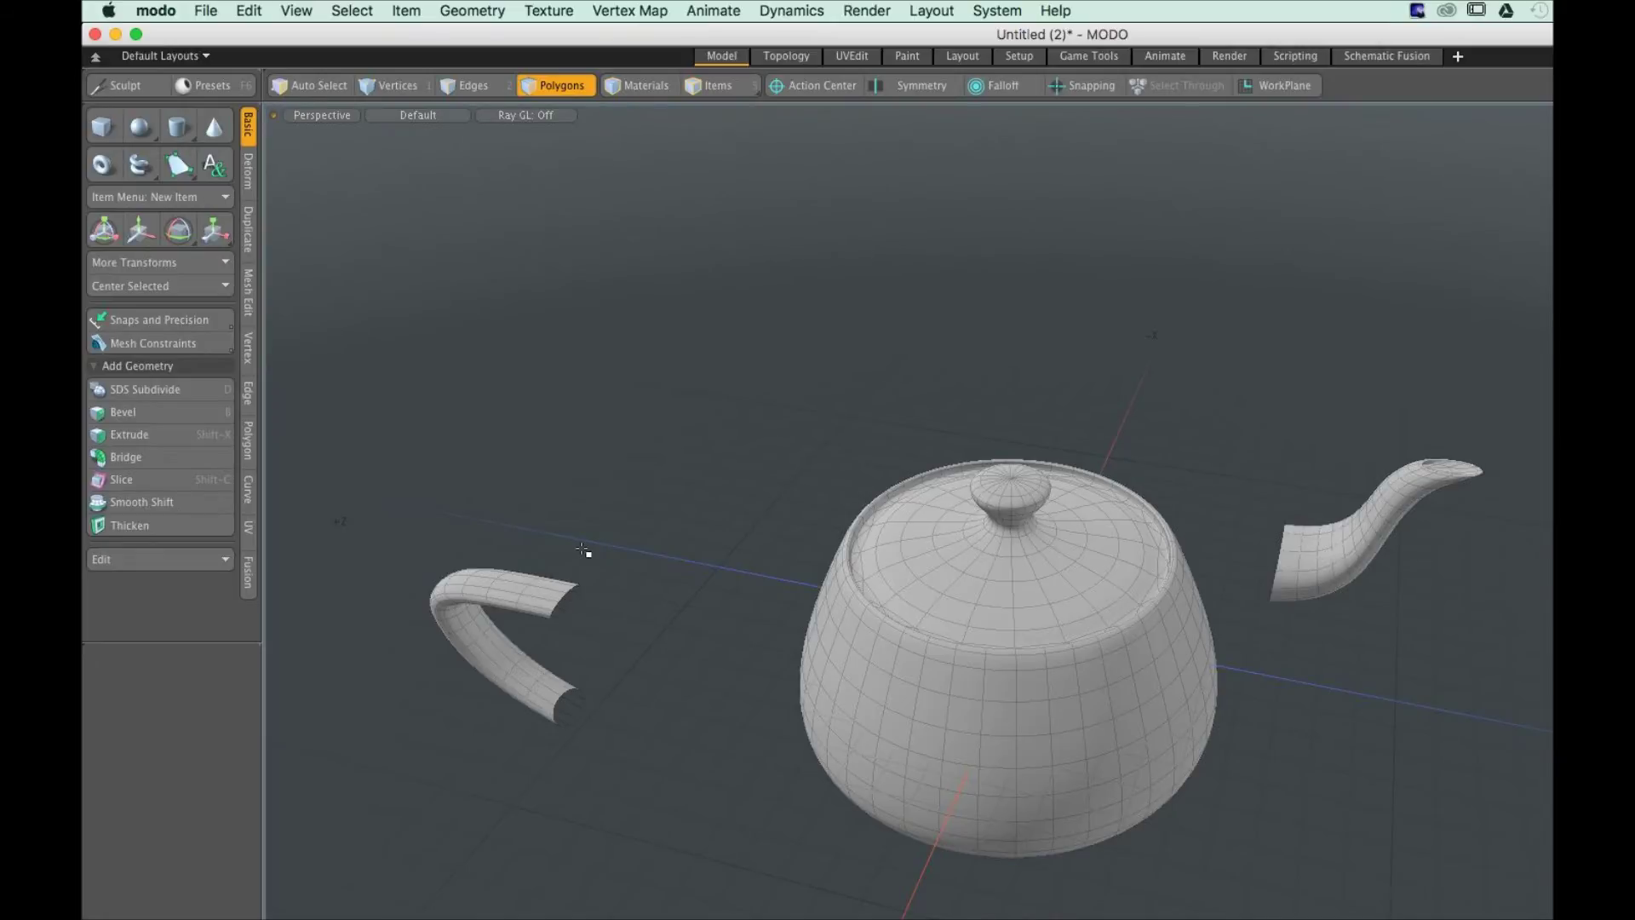
# Select the detached spout, cut it from the mesh, and paste it back in place
pyautogui.keyDown('alt'); pyautogui.moveTo(584, 551); pyautogui.dragTo(1072, 530); pyautogui.keyUp('alt')
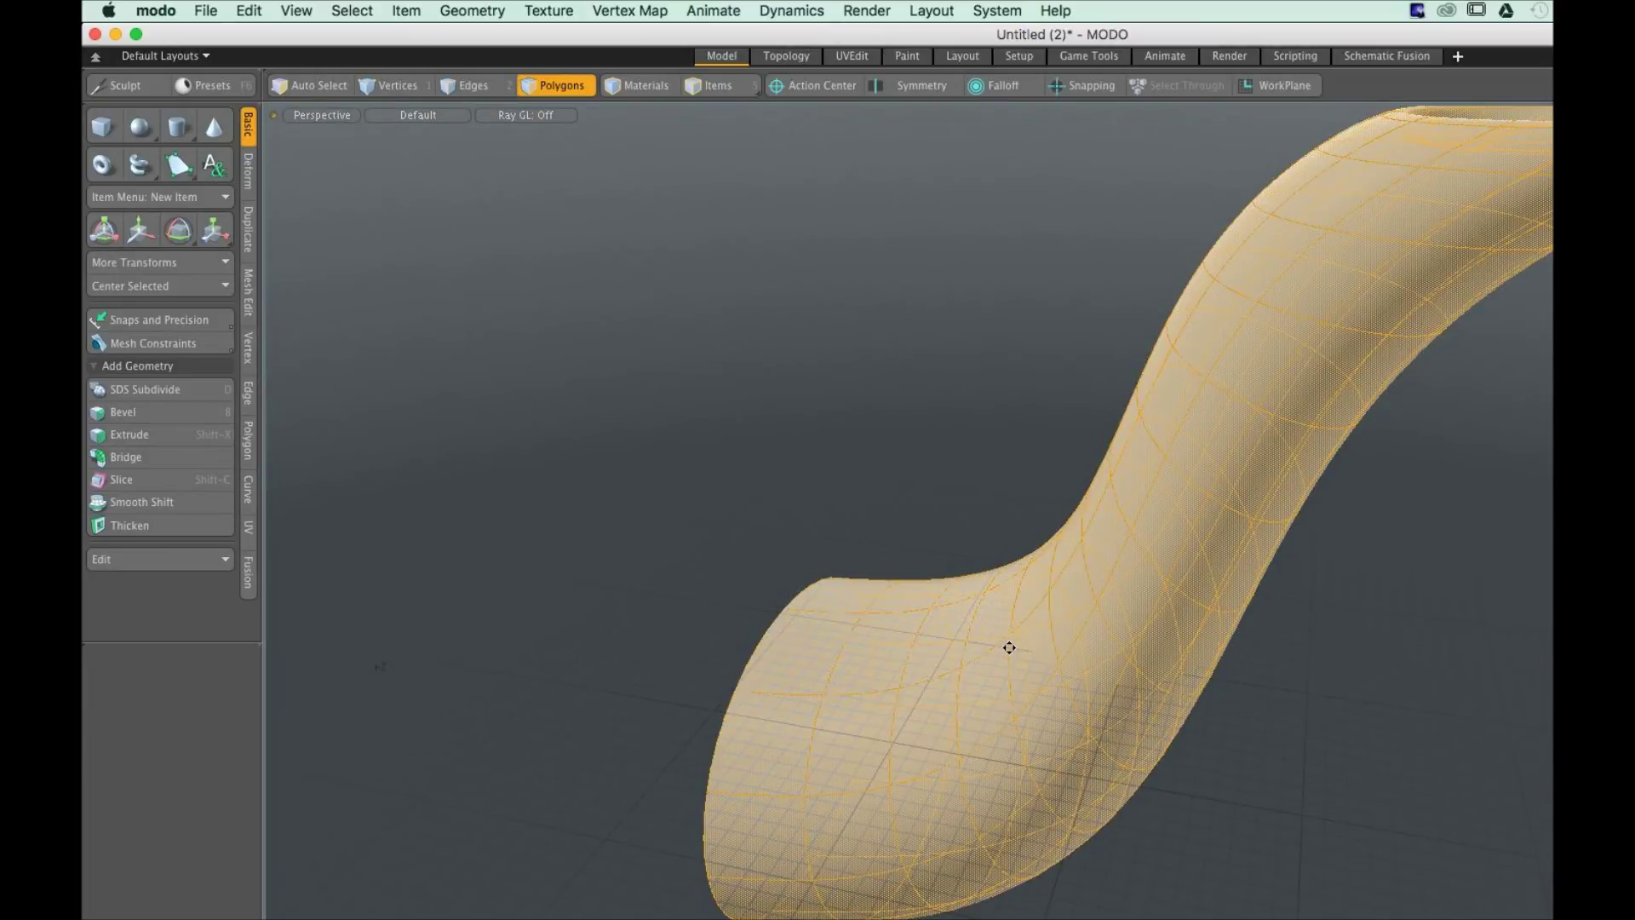
pyautogui.keyDown('ctrl'); pyautogui.keyDown('alt'); pyautogui.moveTo(1009, 647); pyautogui.dragTo(909, 620); pyautogui.keyUp('alt'); pyautogui.keyUp('ctrl')
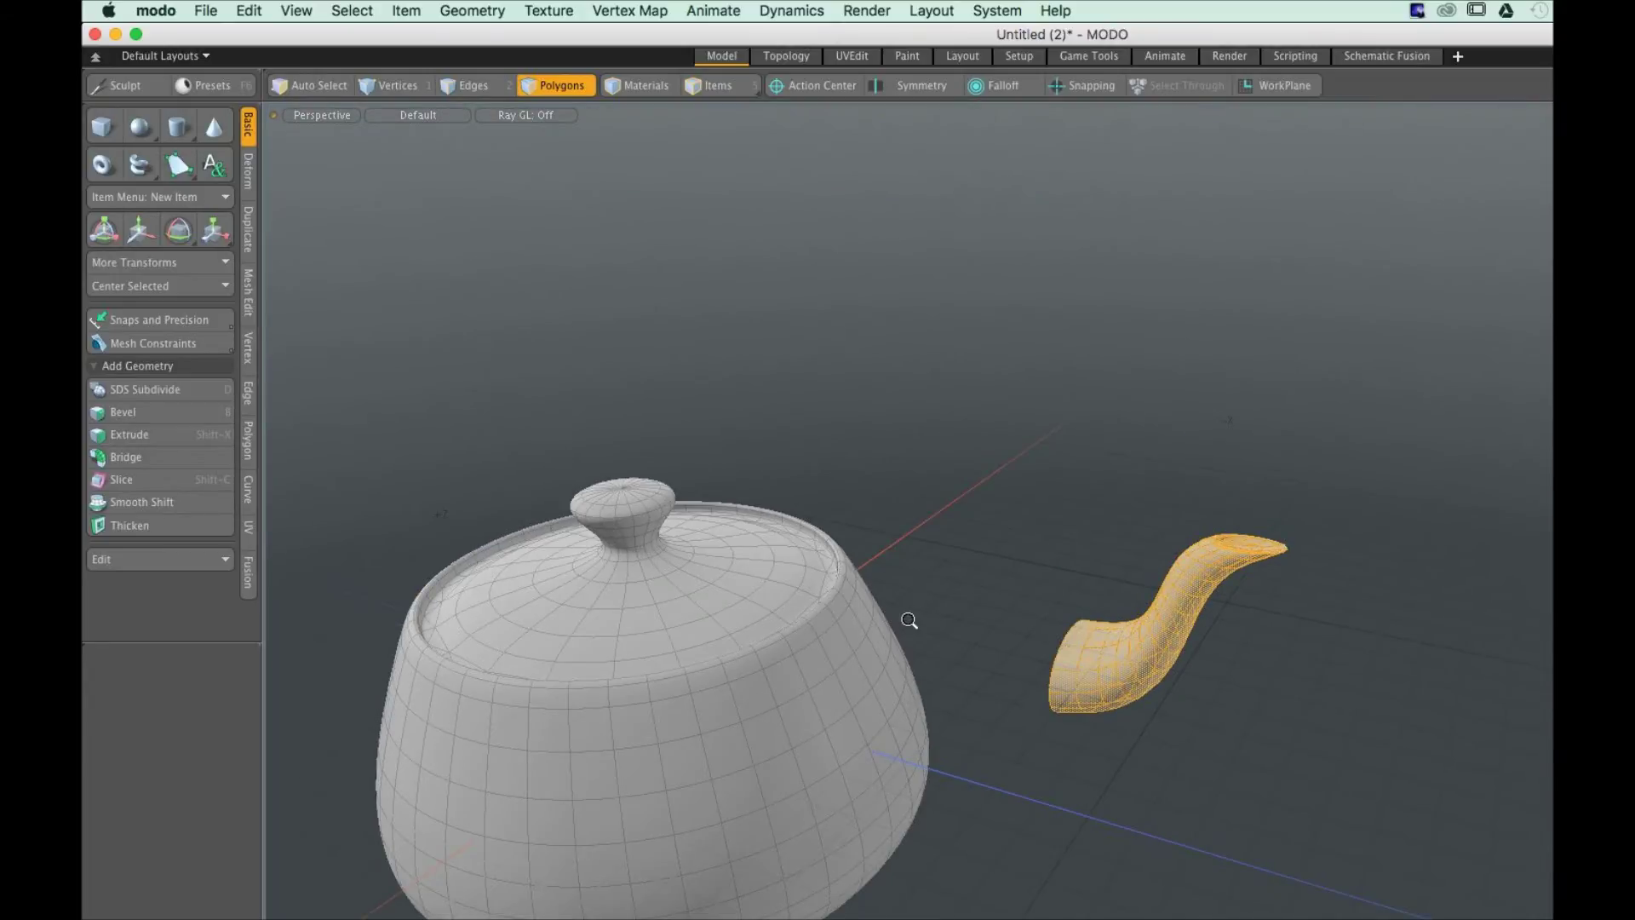
pyautogui.keyDown('alt'); pyautogui.moveTo(909, 620); pyautogui.dragTo(867, 610); pyautogui.keyUp('alt')
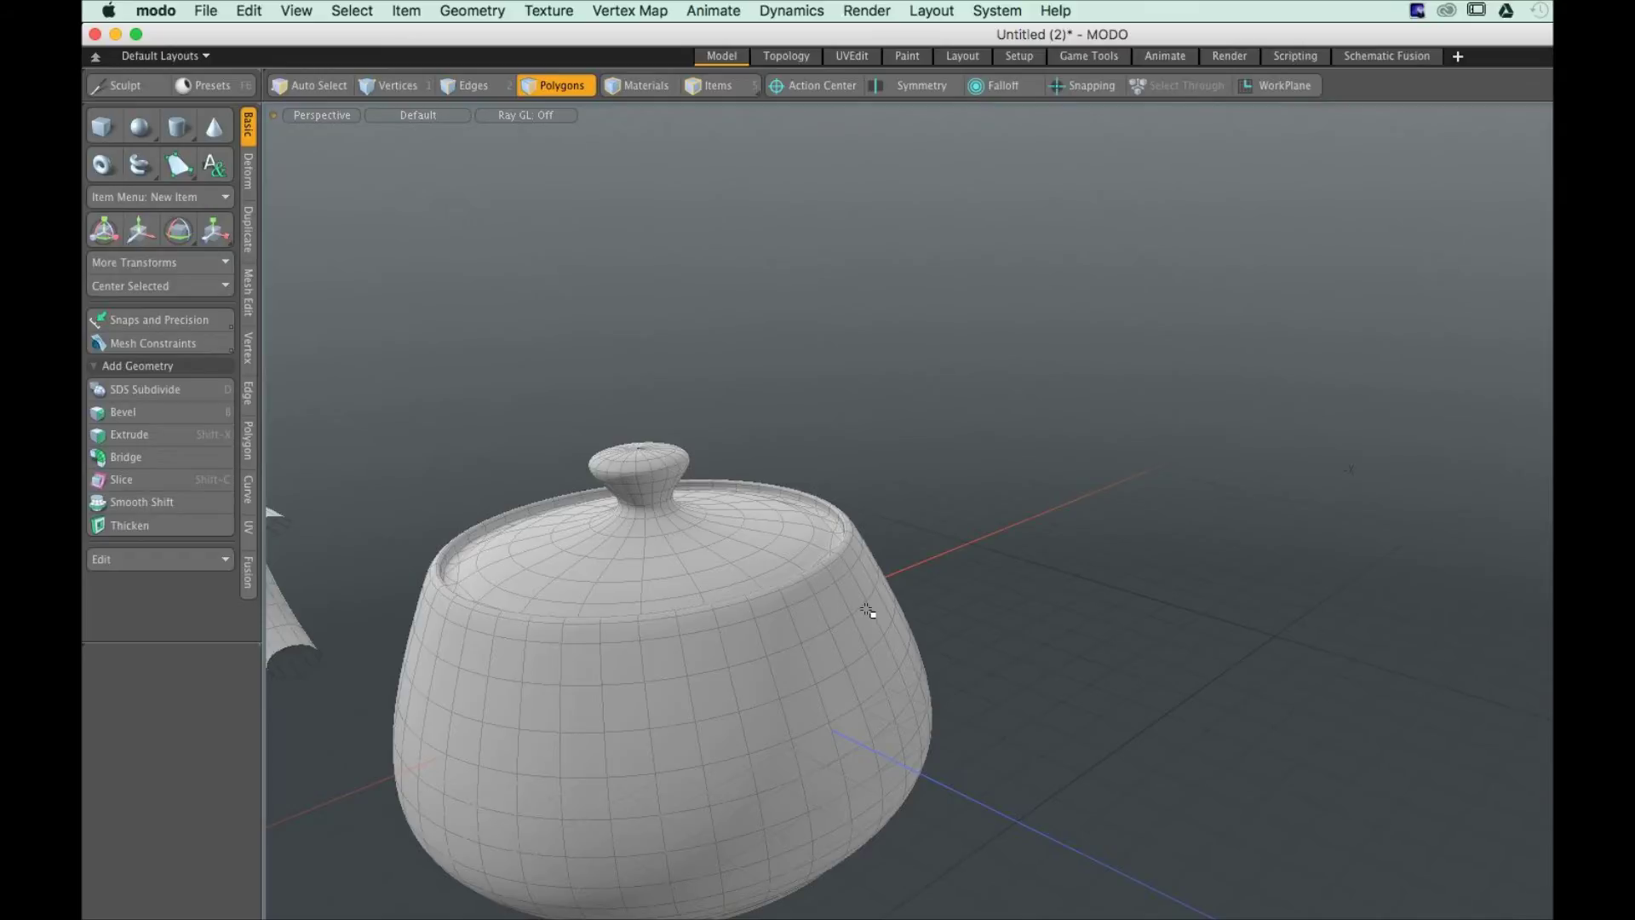
pyautogui.hotkey('ctrl', 'v')
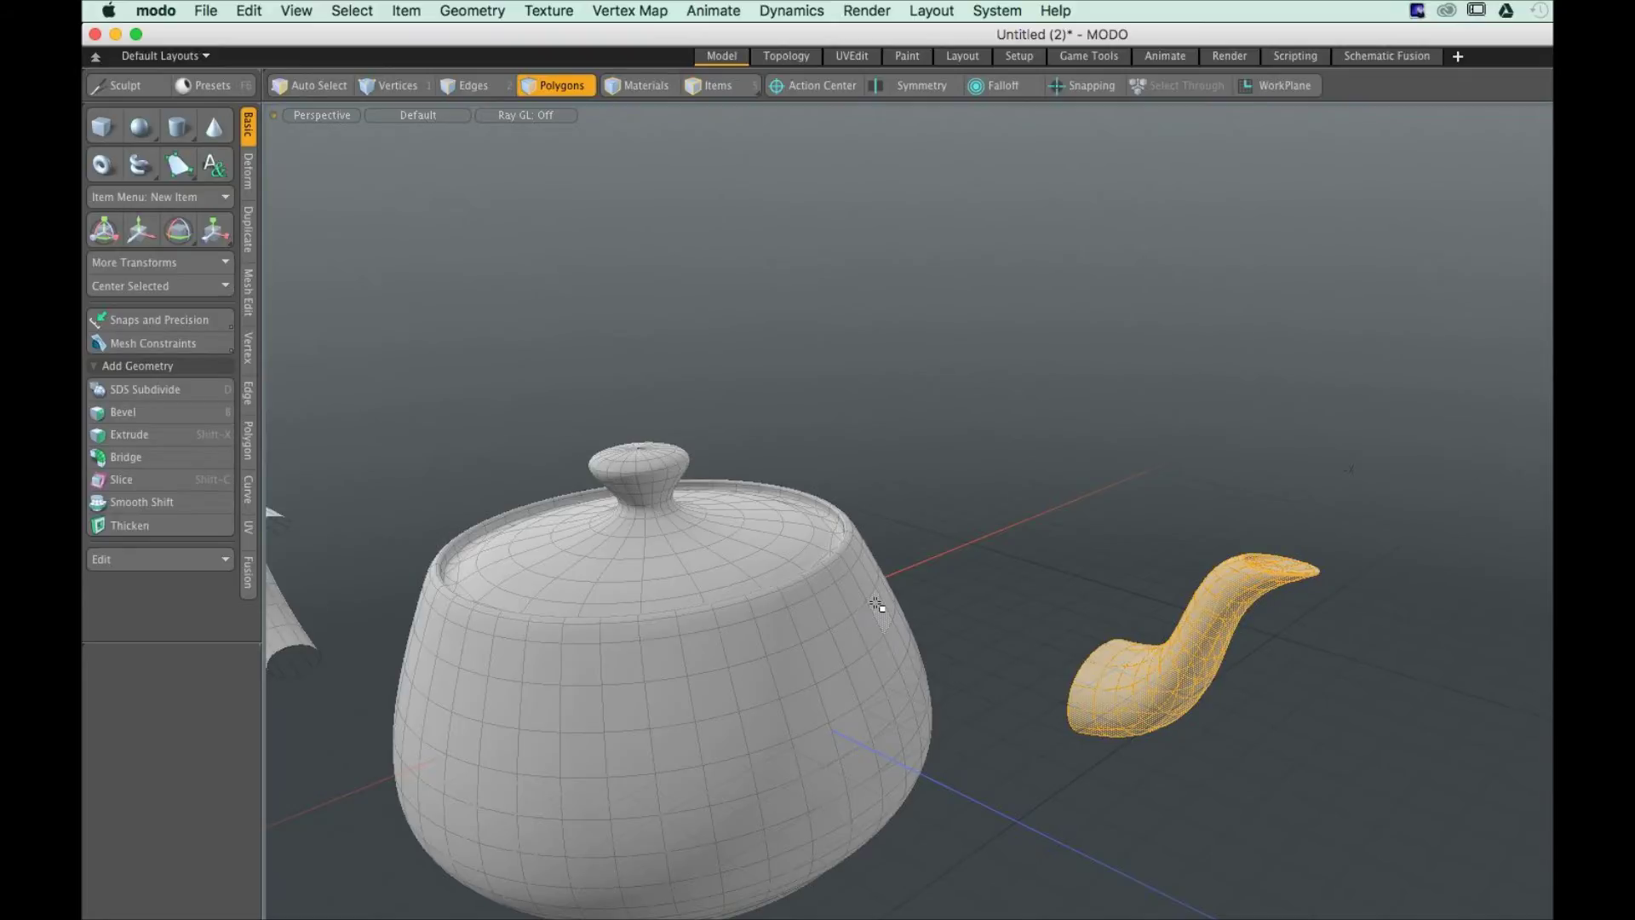
pyautogui.keyDown('ctrl'); pyautogui.keyDown('alt'); pyautogui.moveTo(877, 606); pyautogui.dragTo(813, 680); pyautogui.keyUp('alt'); pyautogui.keyUp('ctrl')
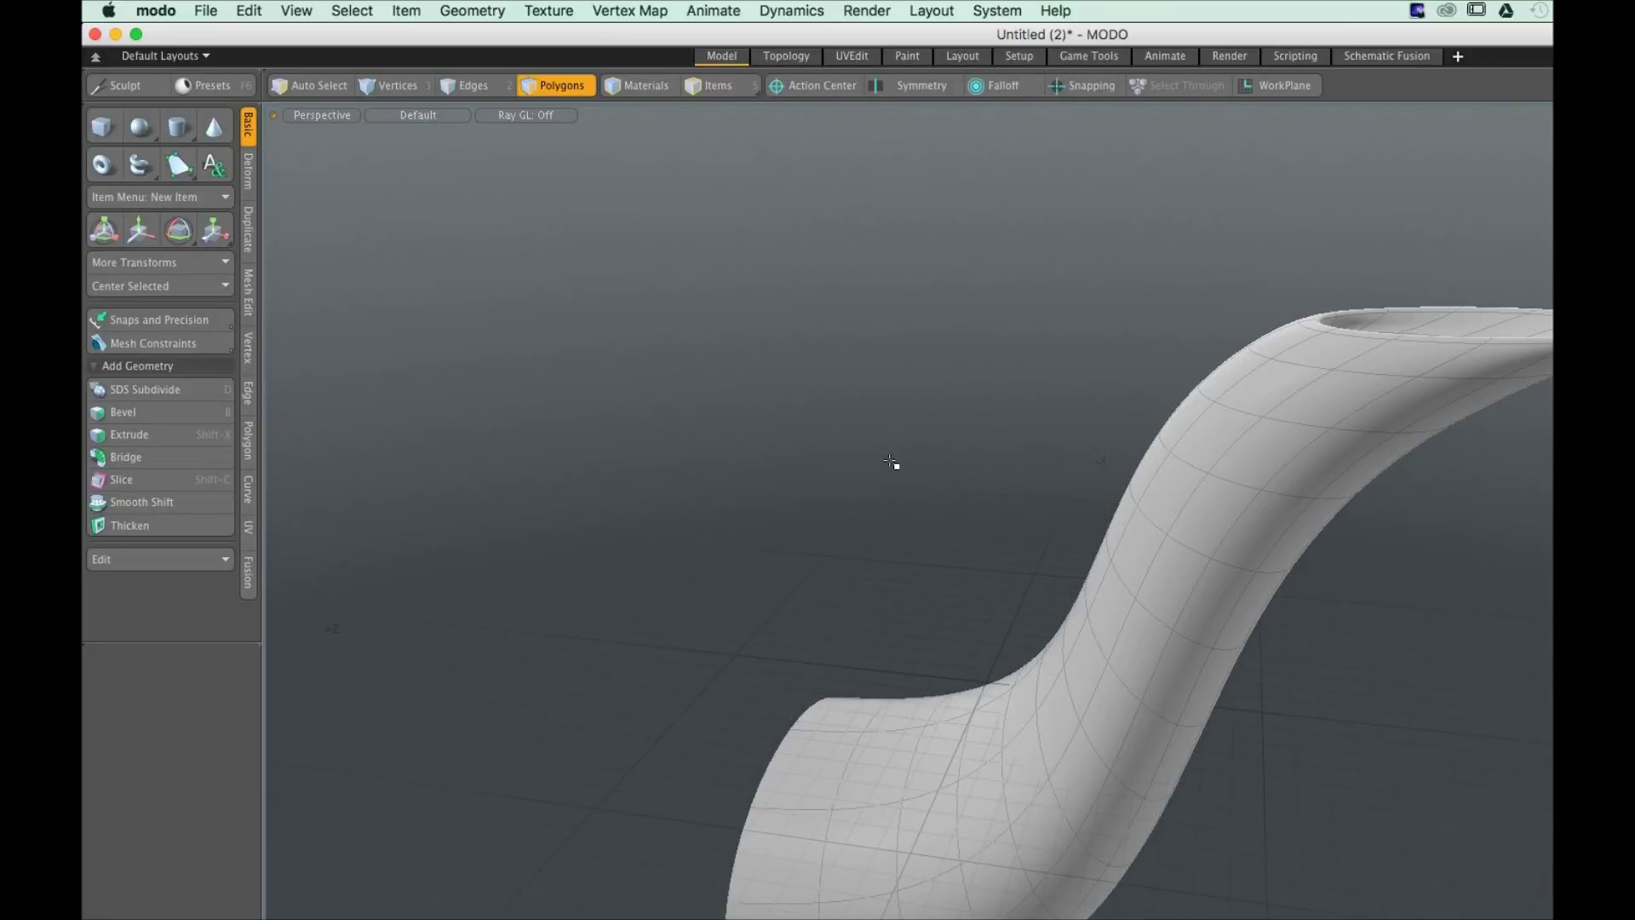
# Open the 3D viewport properties, shift the window clear of the spout, and close it again
pyautogui.press('o')
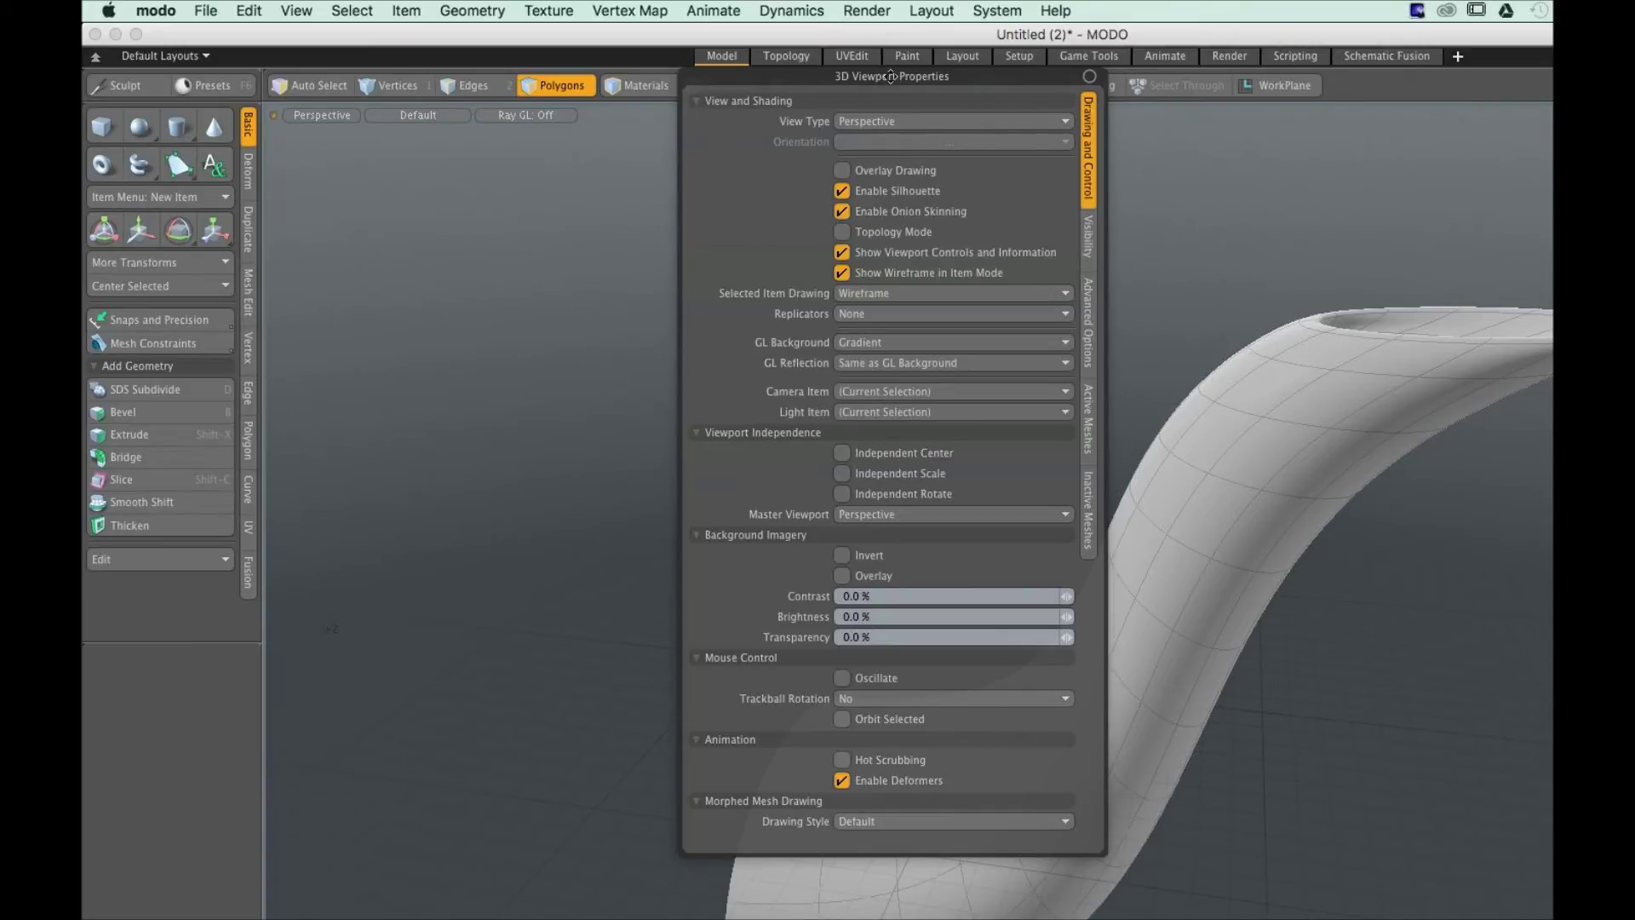
pyautogui.moveTo(890, 76); pyautogui.dragTo(875, 159)
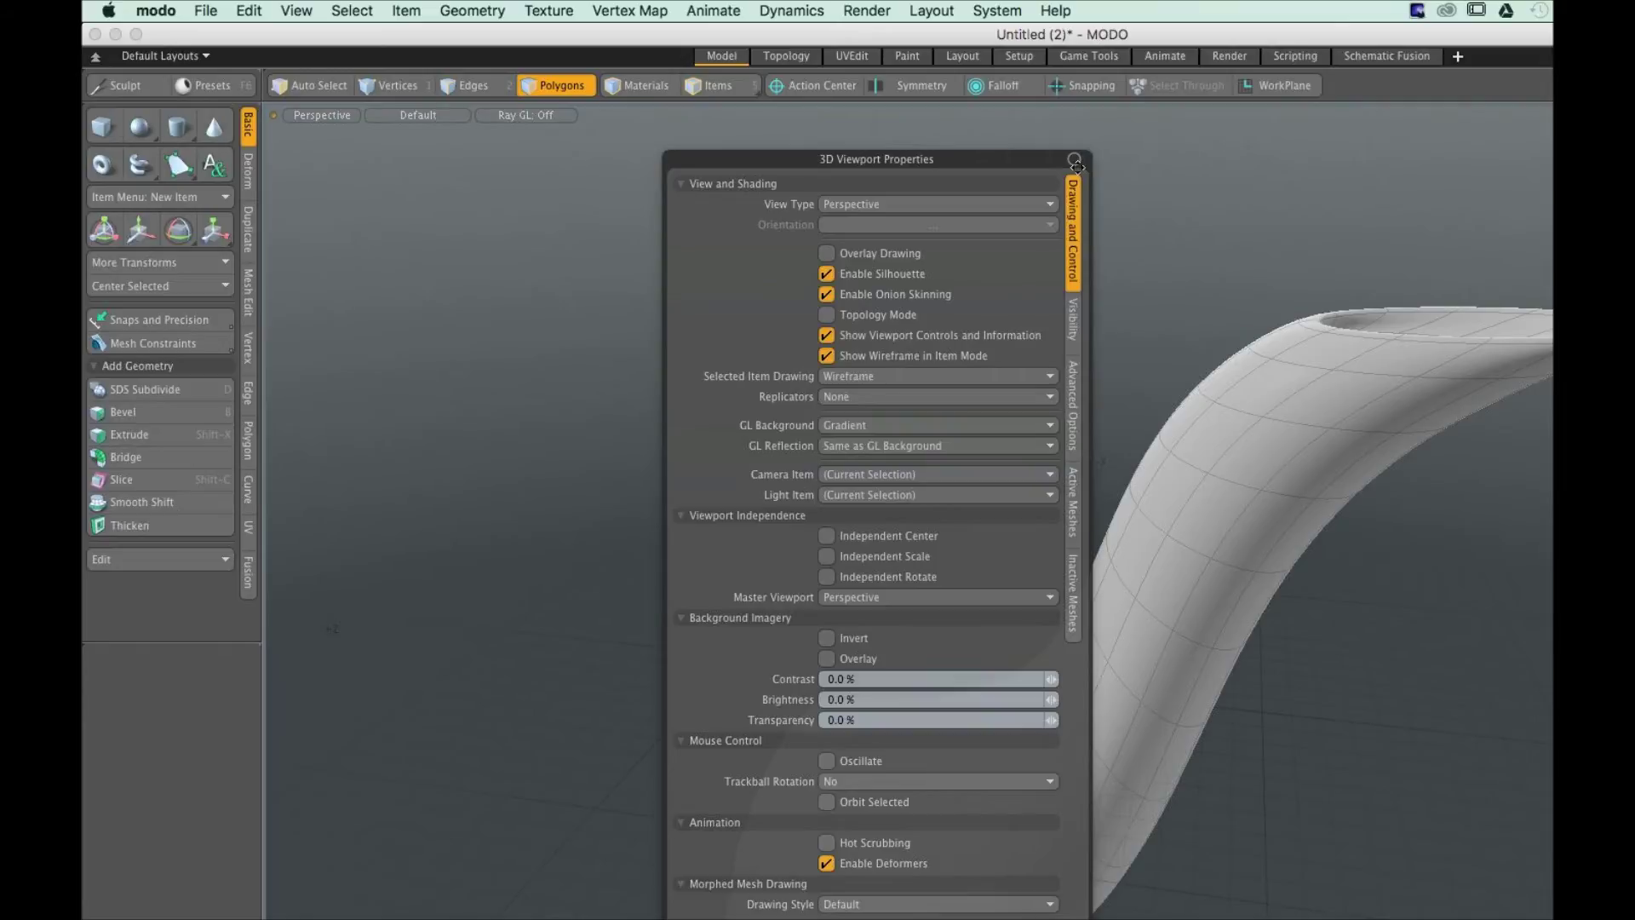
pyautogui.press('ctrl')
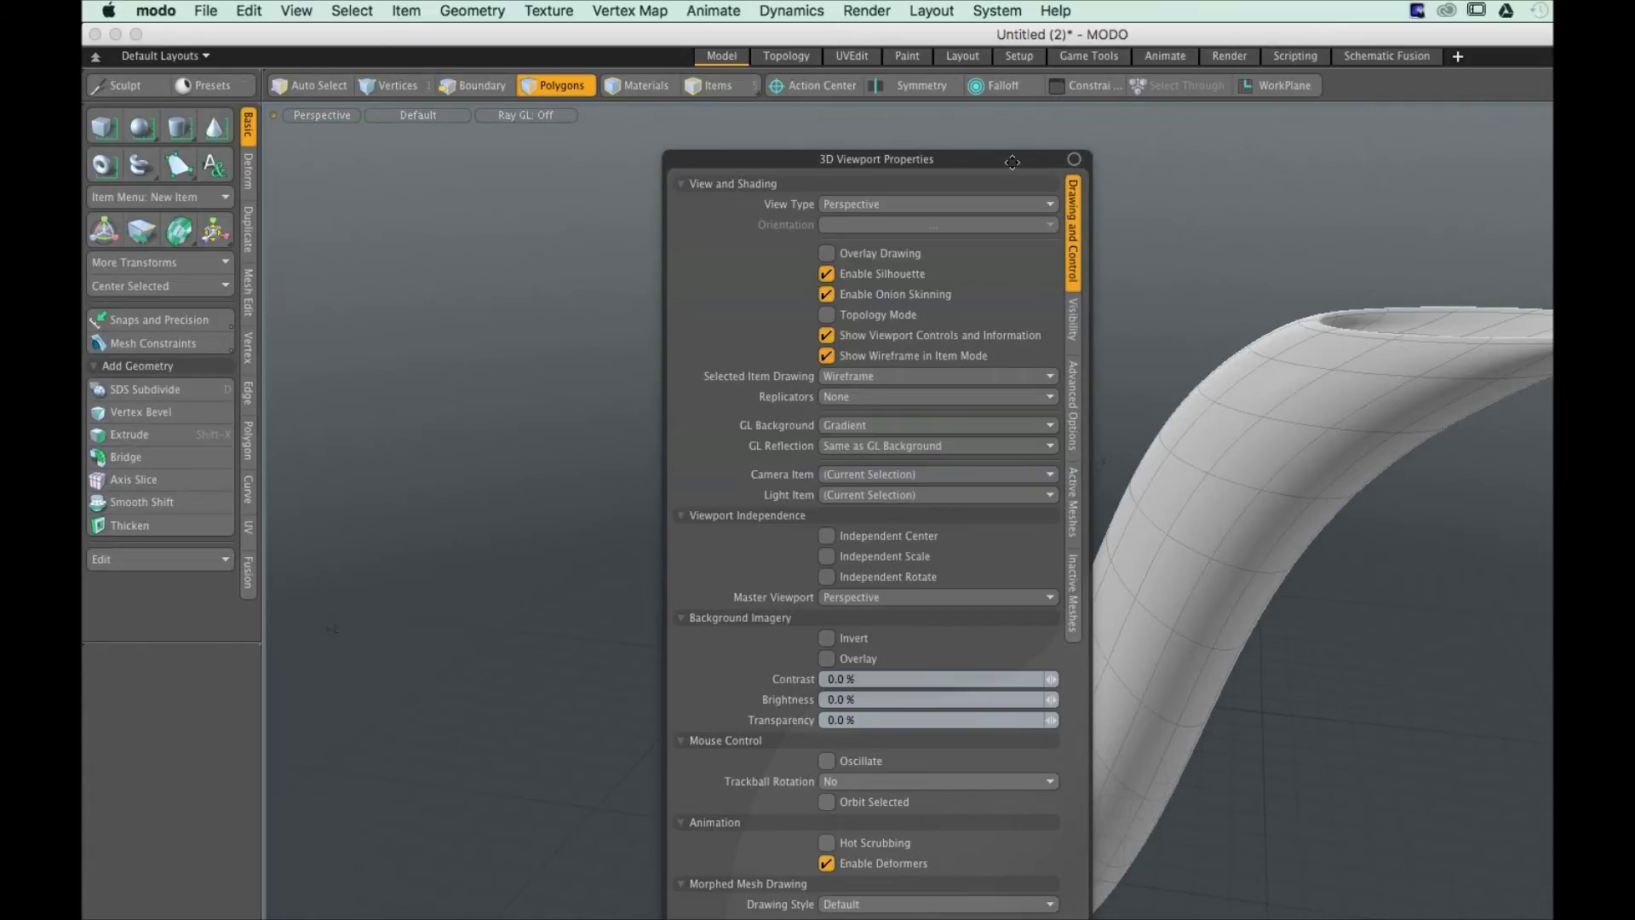
pyautogui.moveTo(1011, 162); pyautogui.dragTo(637, 154)
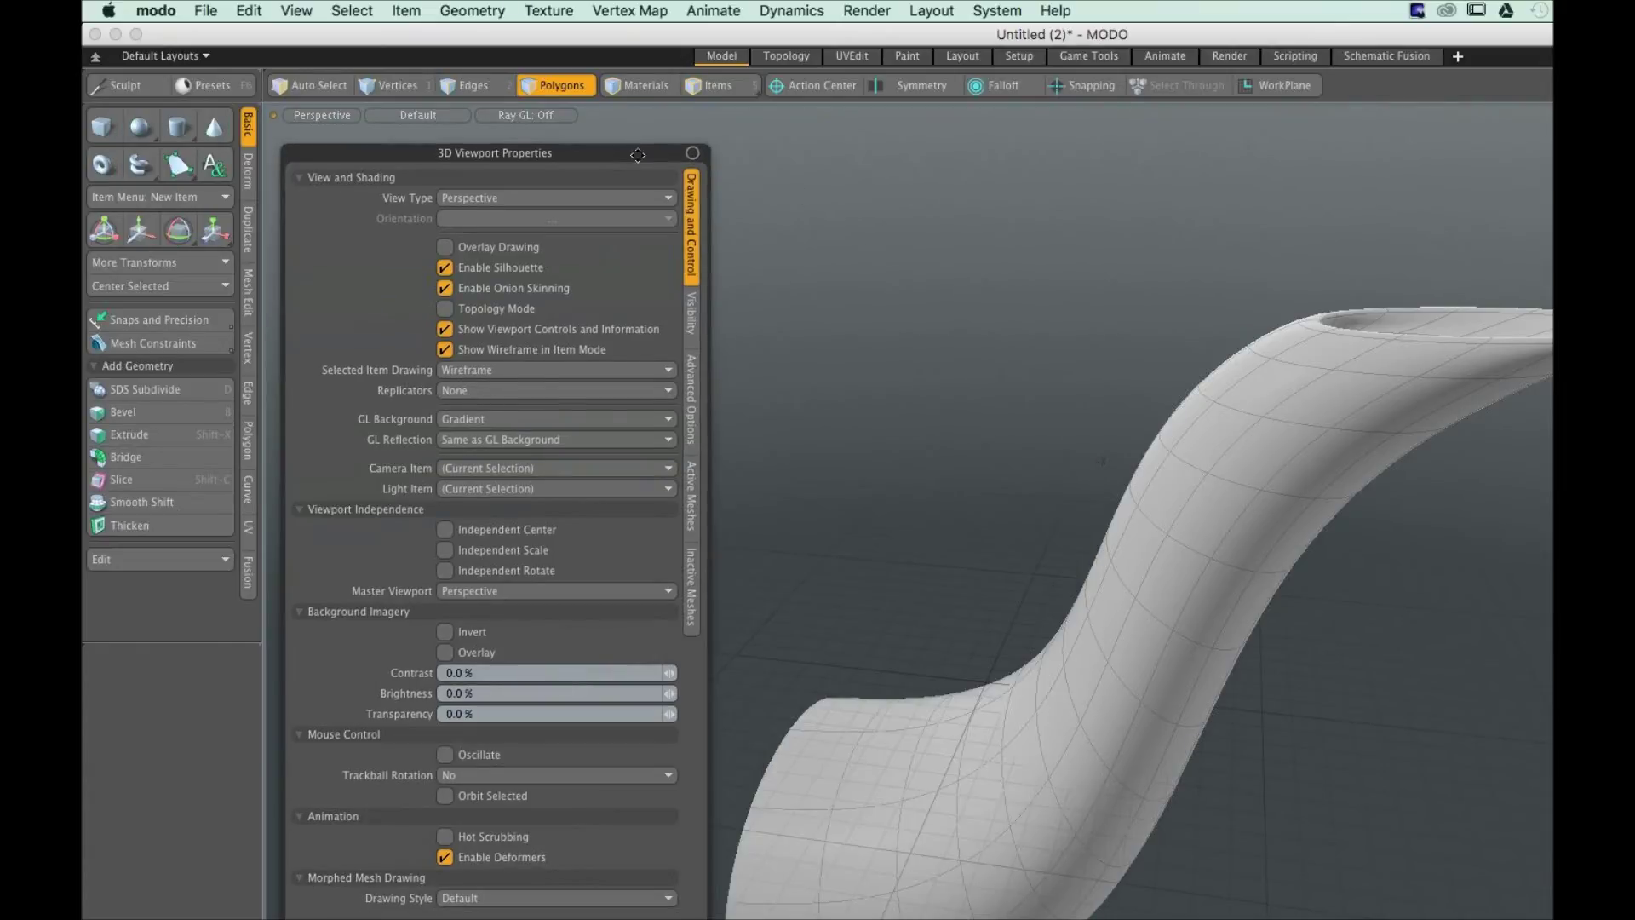
pyautogui.click(898, 175)
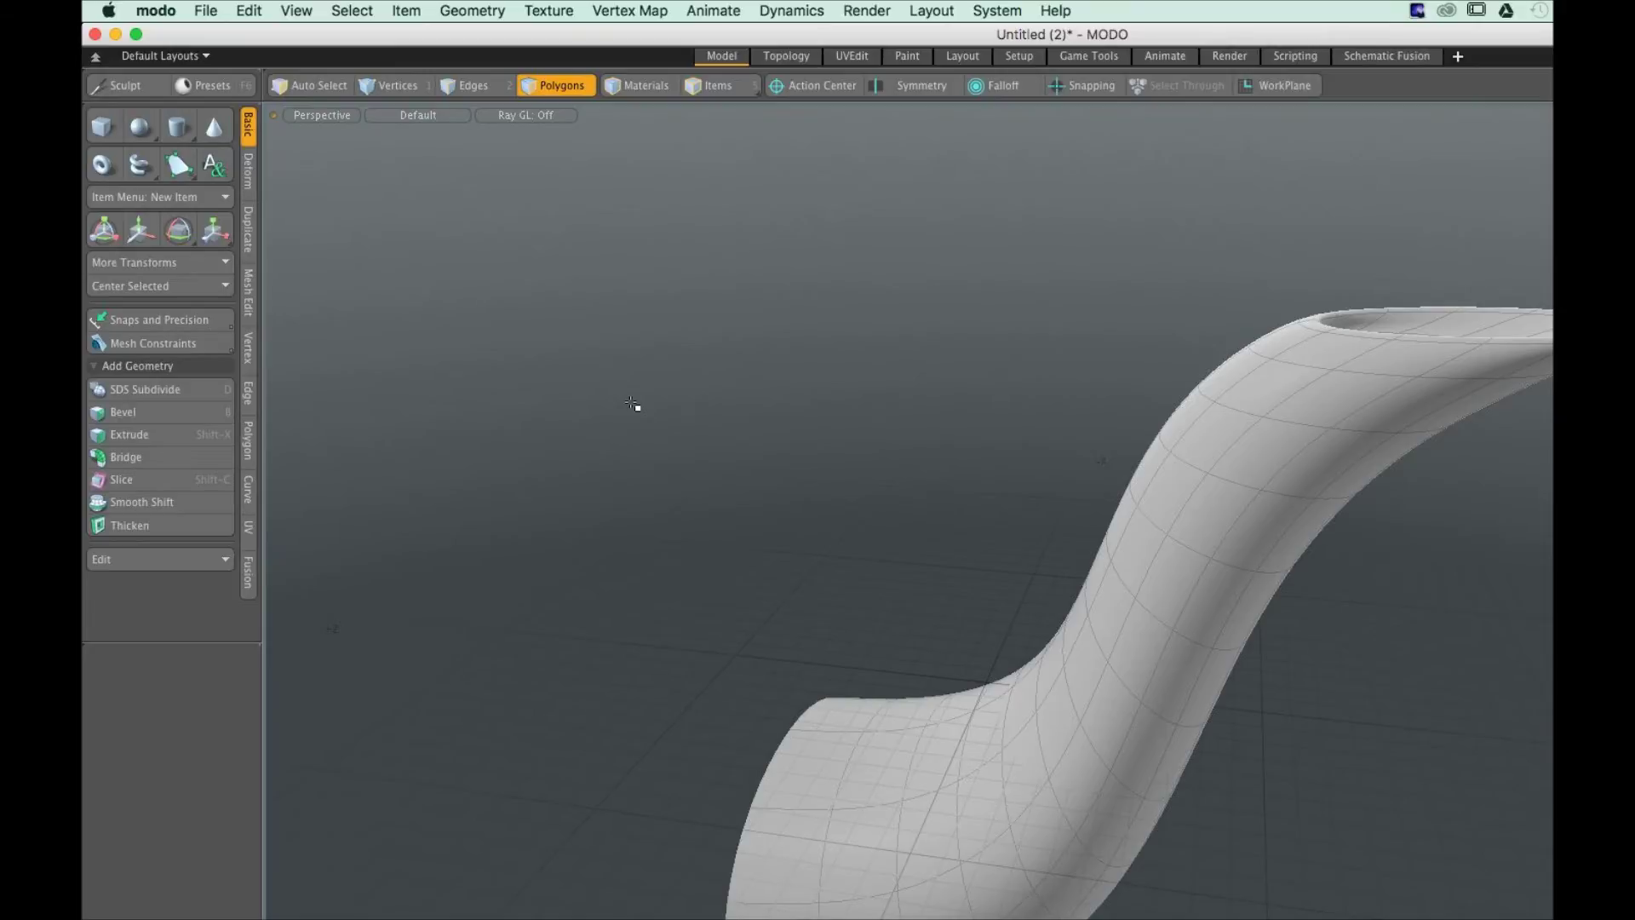
# Reopen the 3D viewport properties and examine the Show Vertices option for active meshes
pyautogui.press('o')
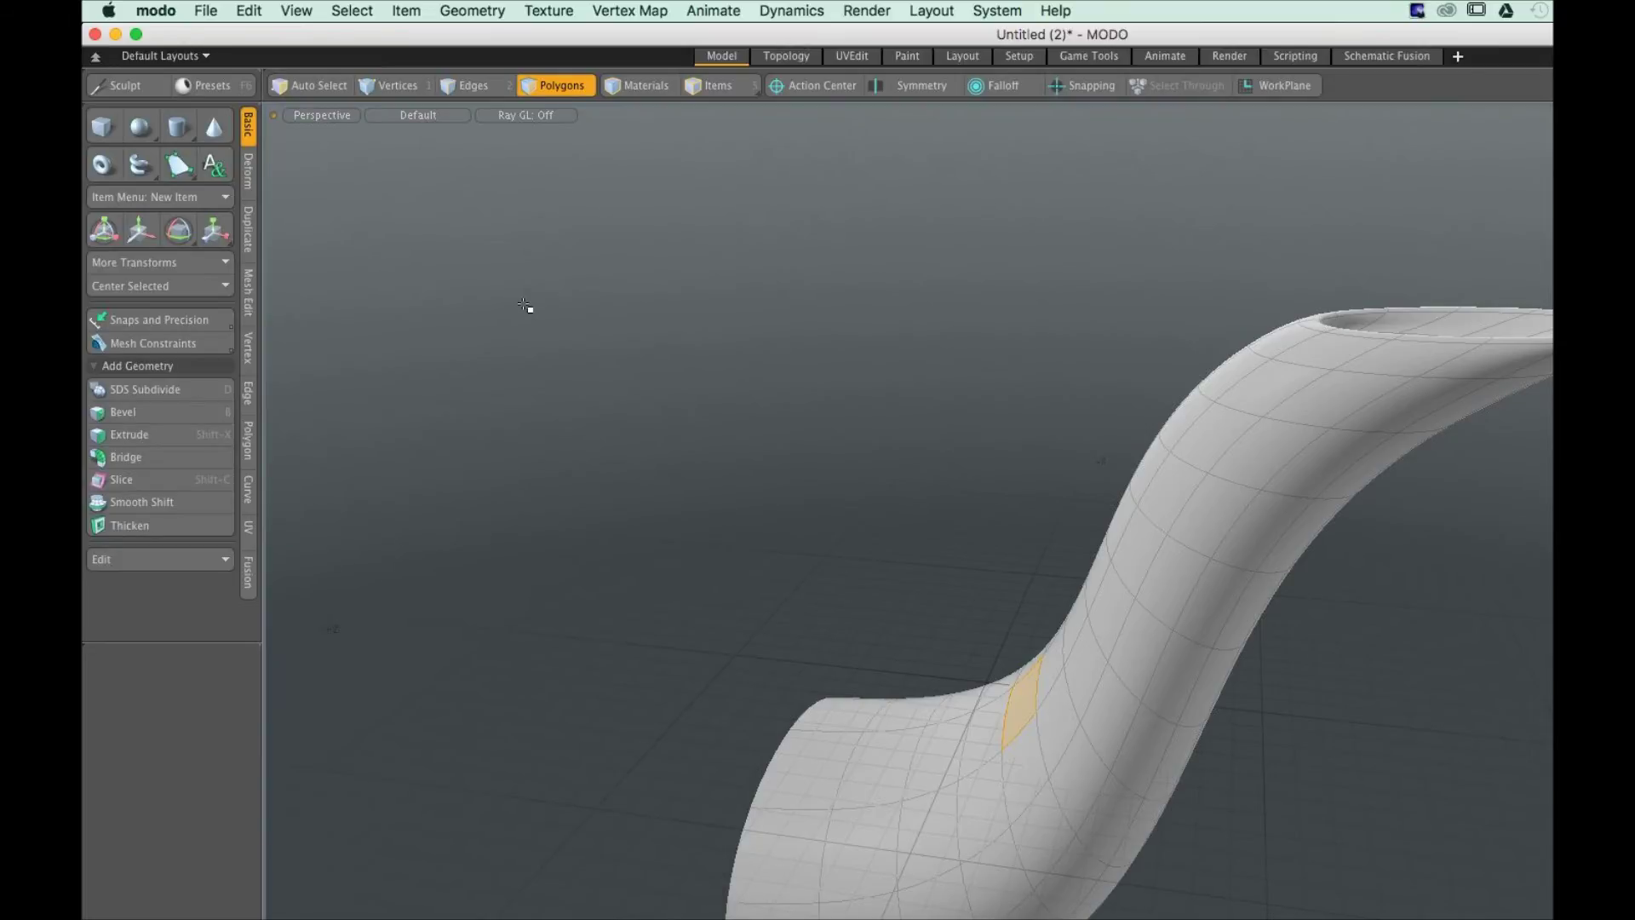
pyautogui.press('o')
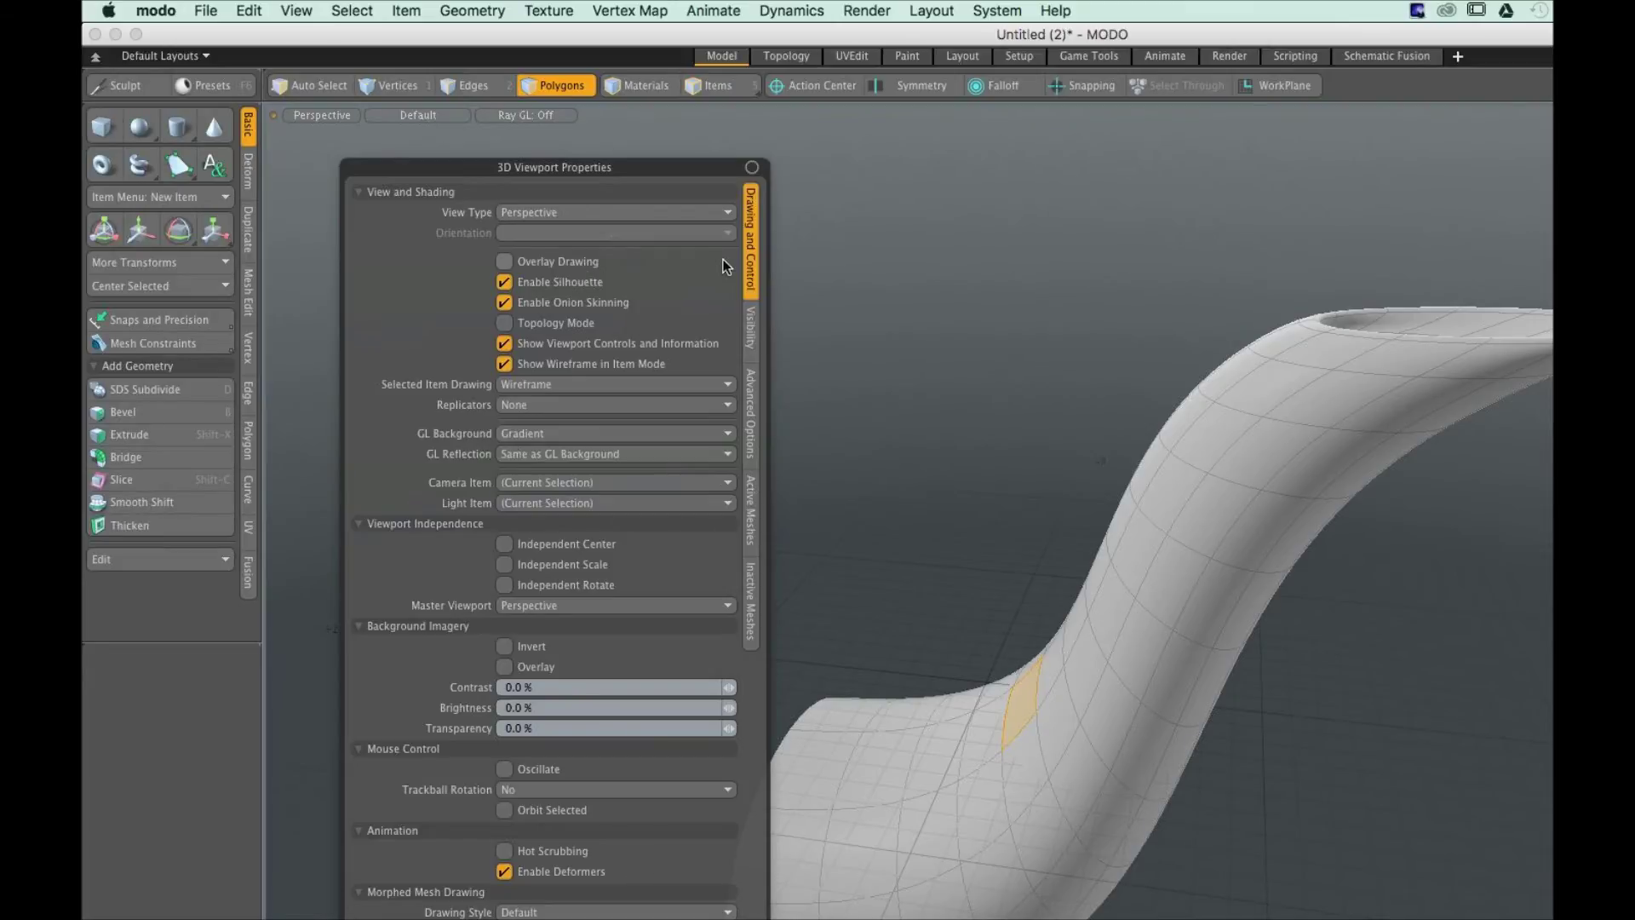
pyautogui.click(749, 511)
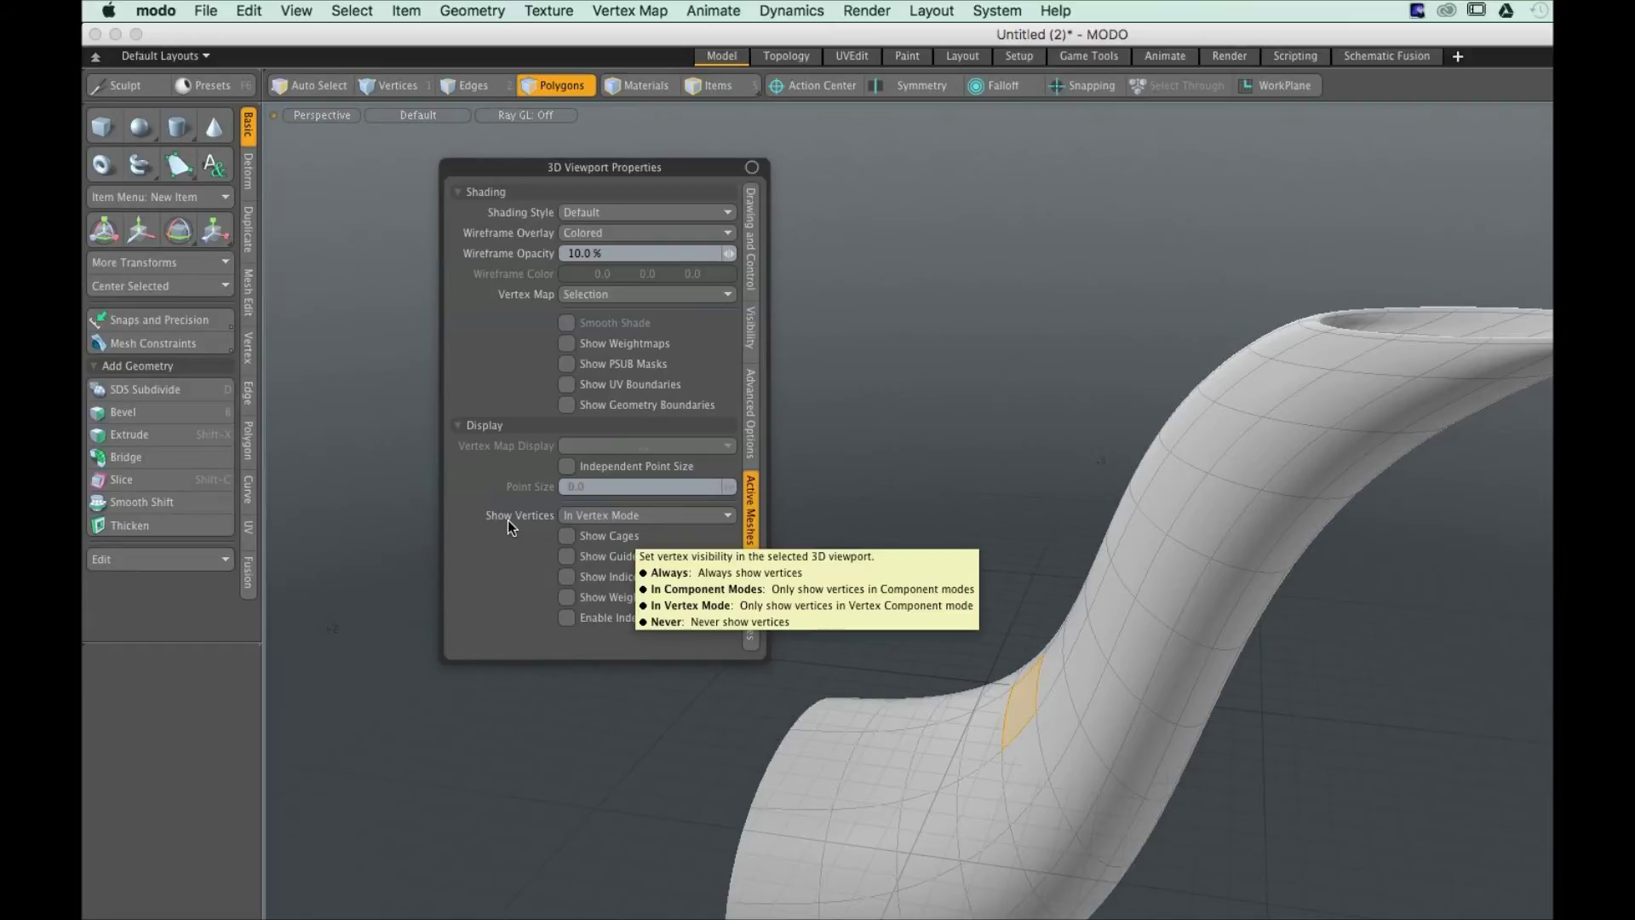
pyautogui.click(819, 443)
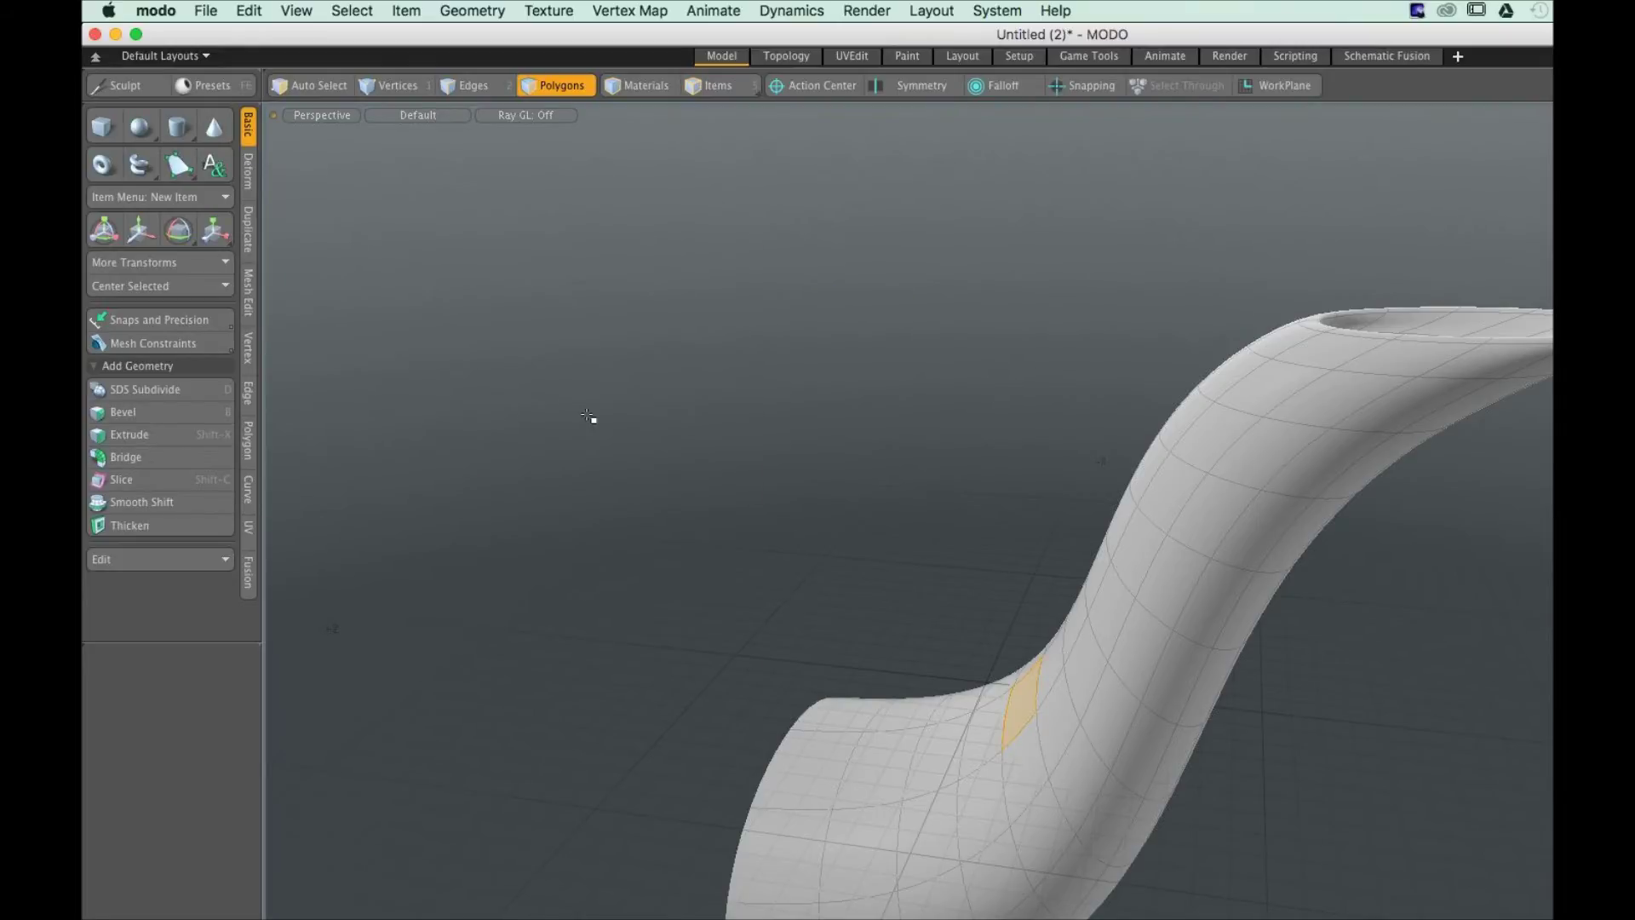
# Set the viewport's Show Vertices option for active meshes to Always
pyautogui.press('o')
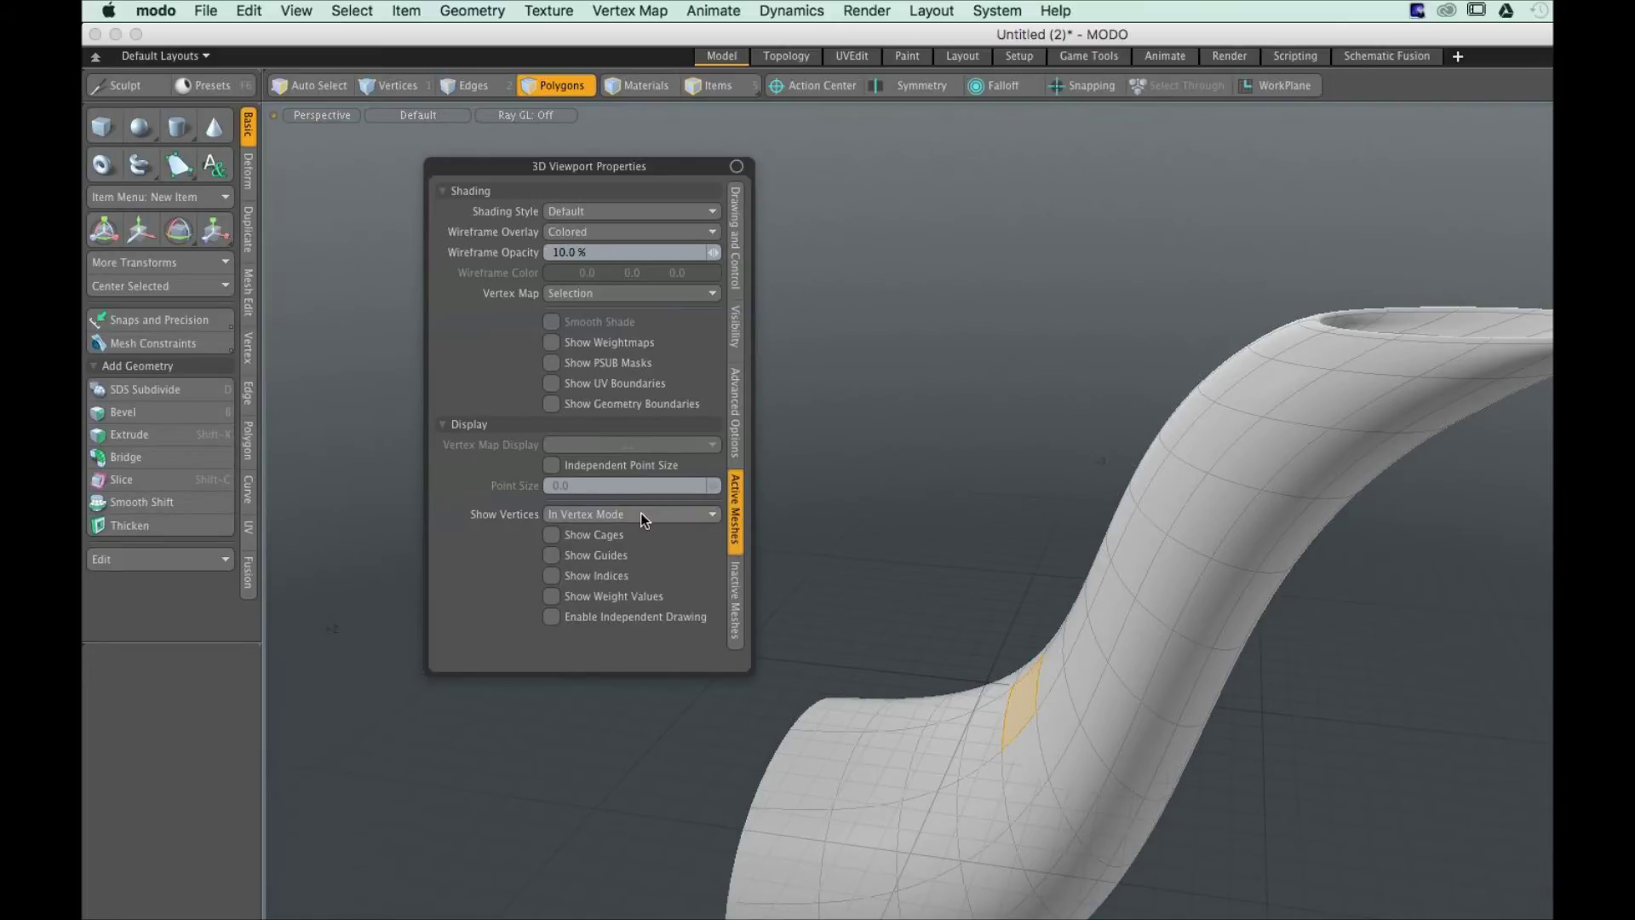
pyautogui.moveTo(640, 513); pyautogui.dragTo(634, 480)
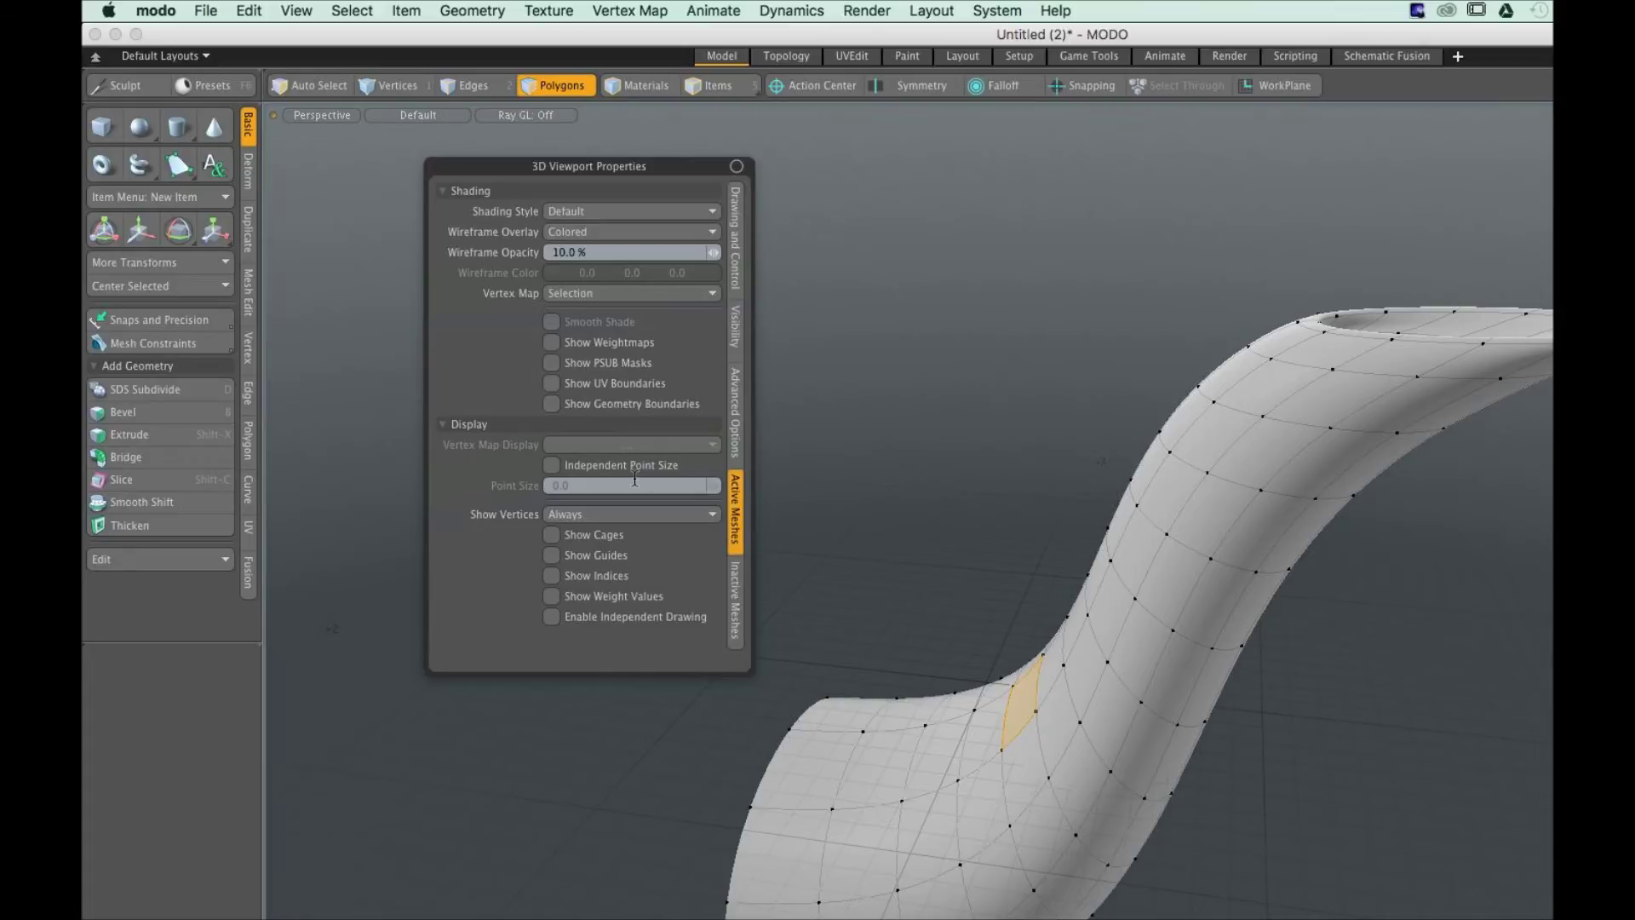
pyautogui.press('ctrl')
# Change Show Vertices to In Component Modes and check the spout's vertex display in Edges and Polygons modes
pyautogui.click(612, 514)
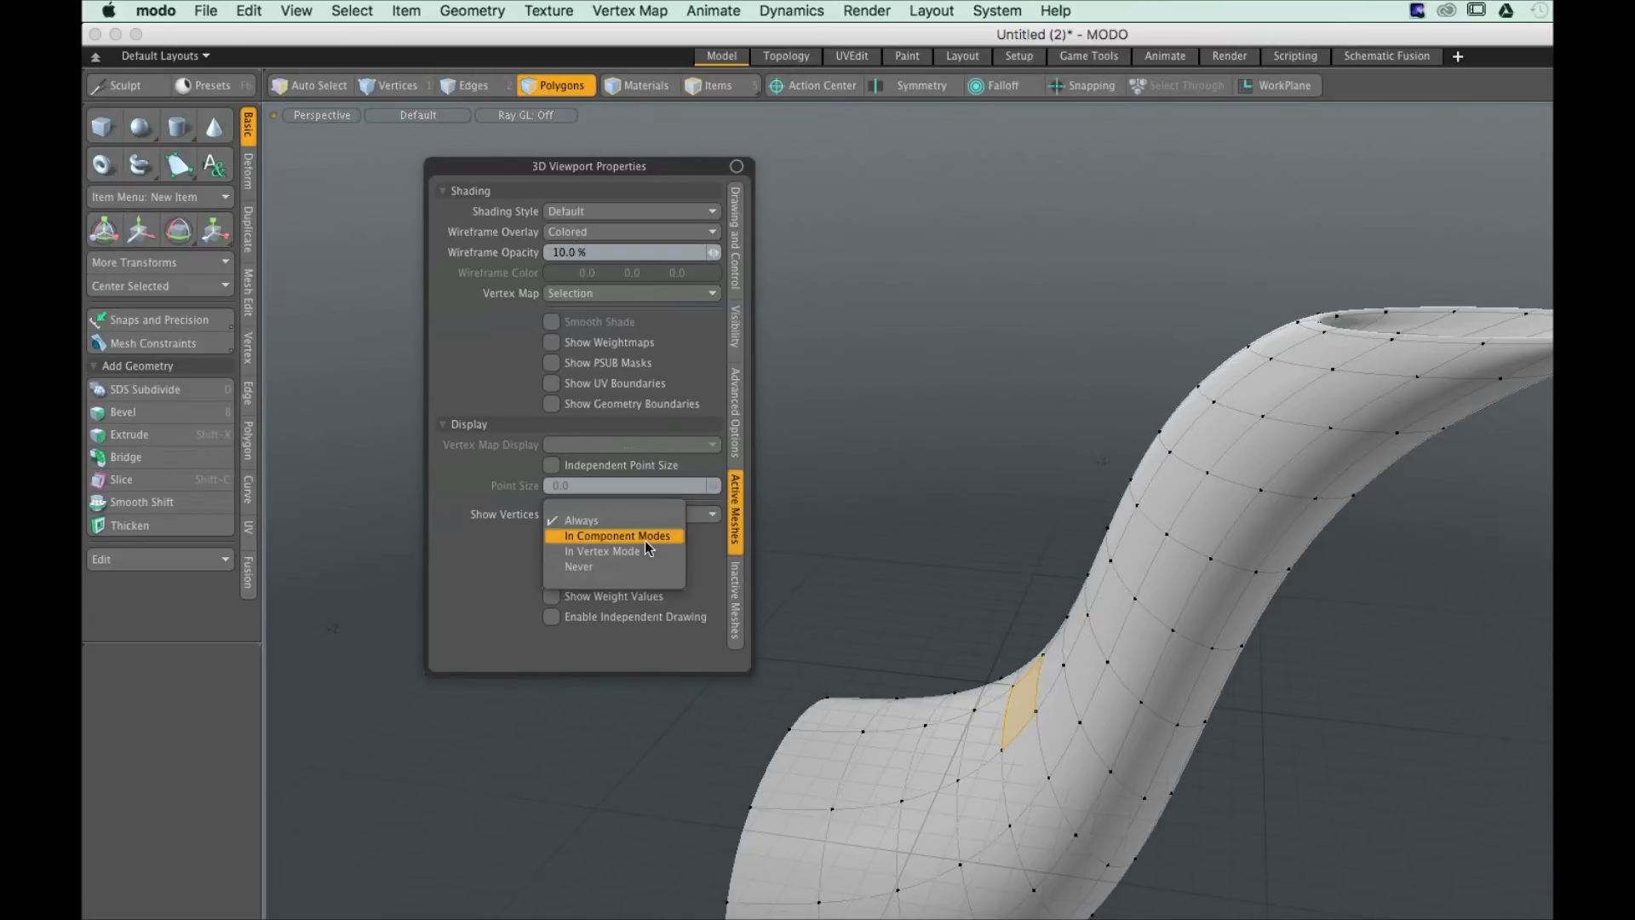
pyautogui.click(645, 538)
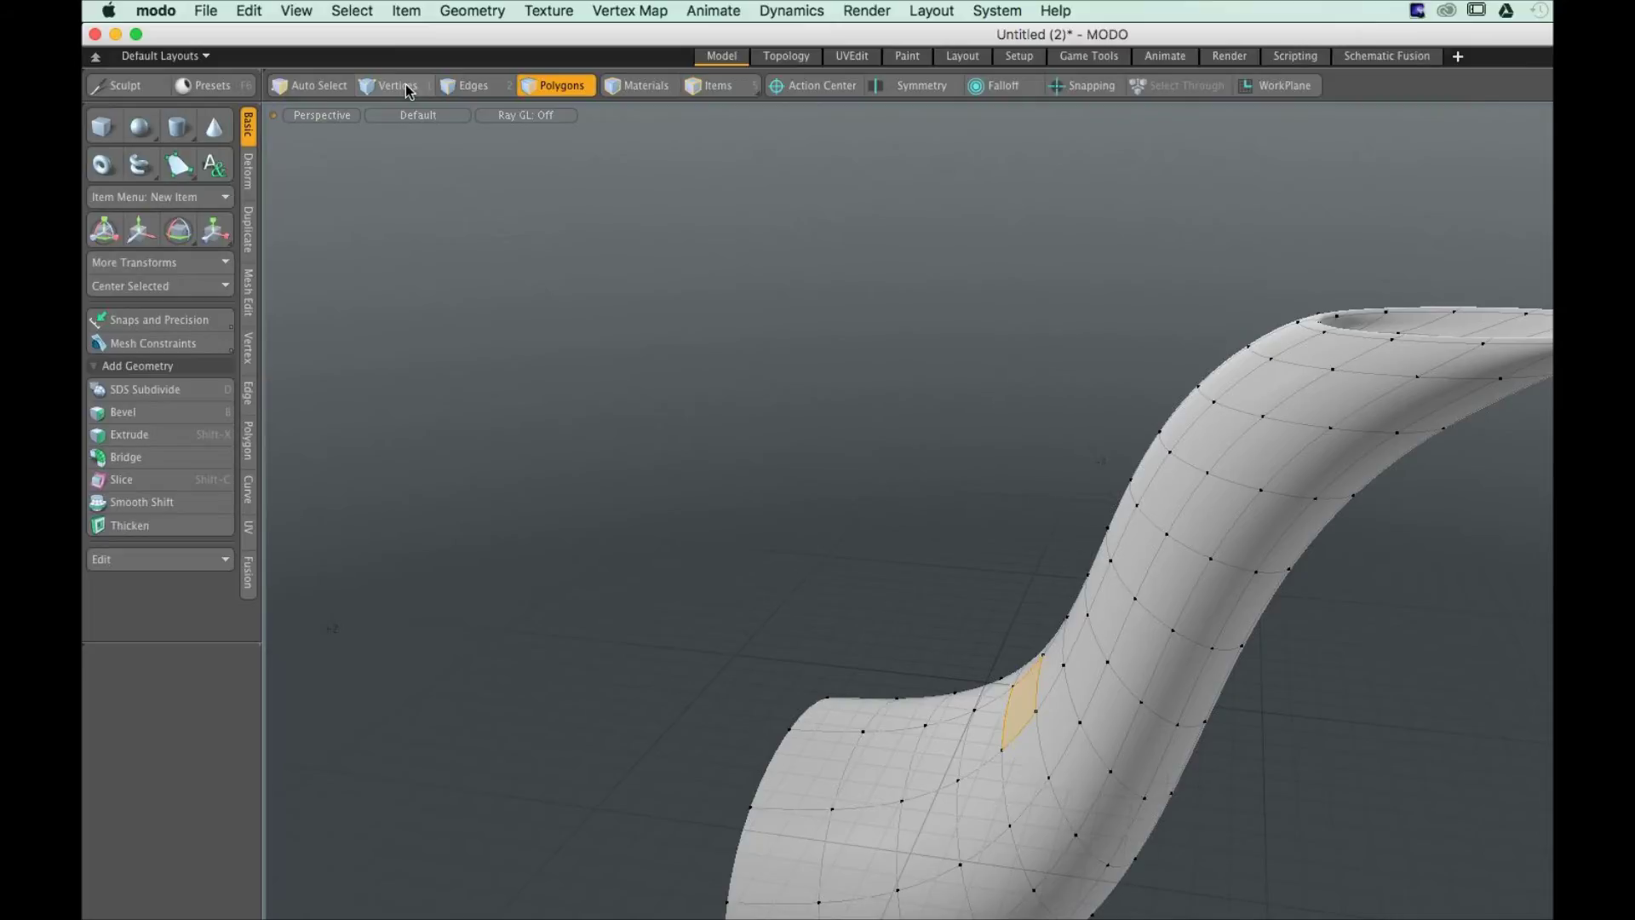
pyautogui.click(473, 86)
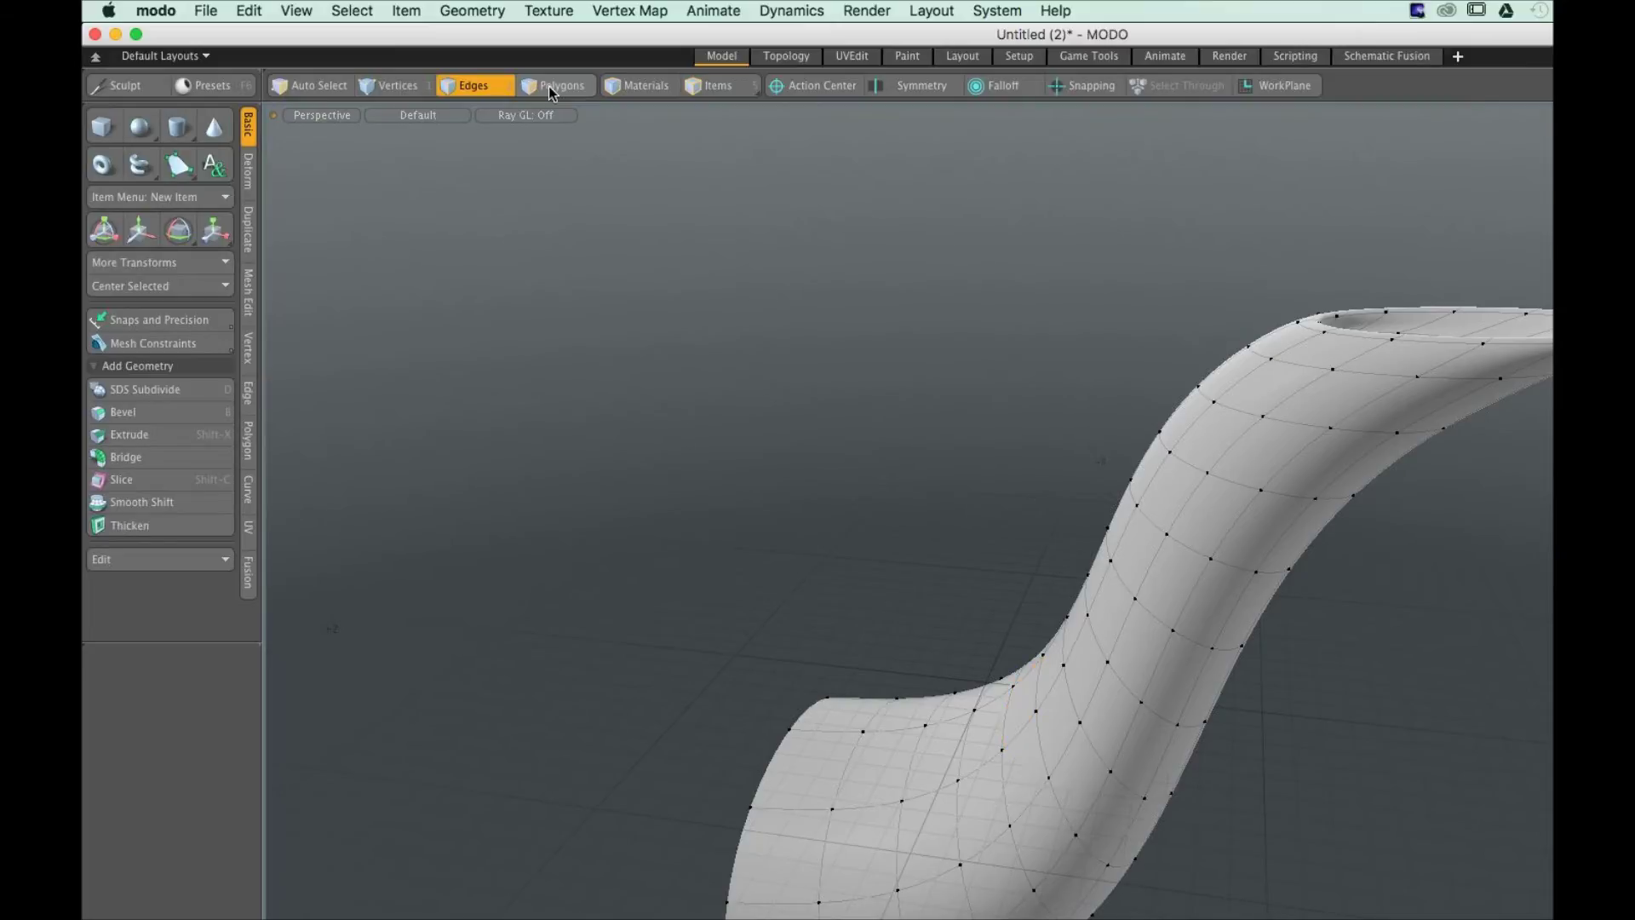
pyautogui.click(550, 88)
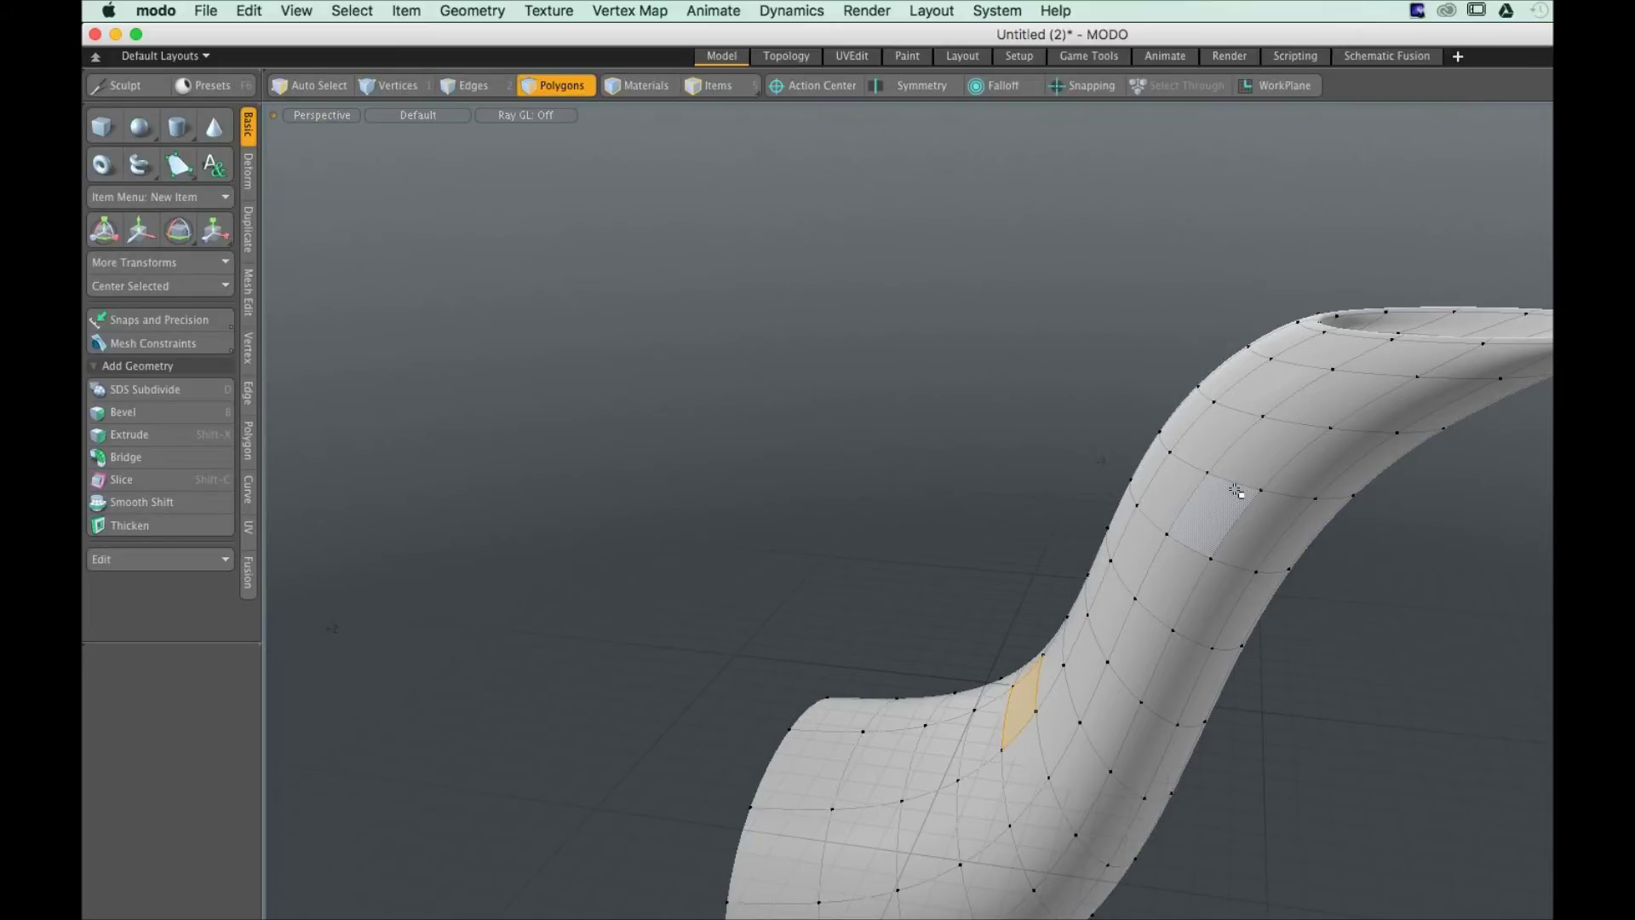
# Set Show Vertices for active meshes to In Vertex Mode and move the properties window clear of the spout
pyautogui.press('o')
pyautogui.click(1009, 698)
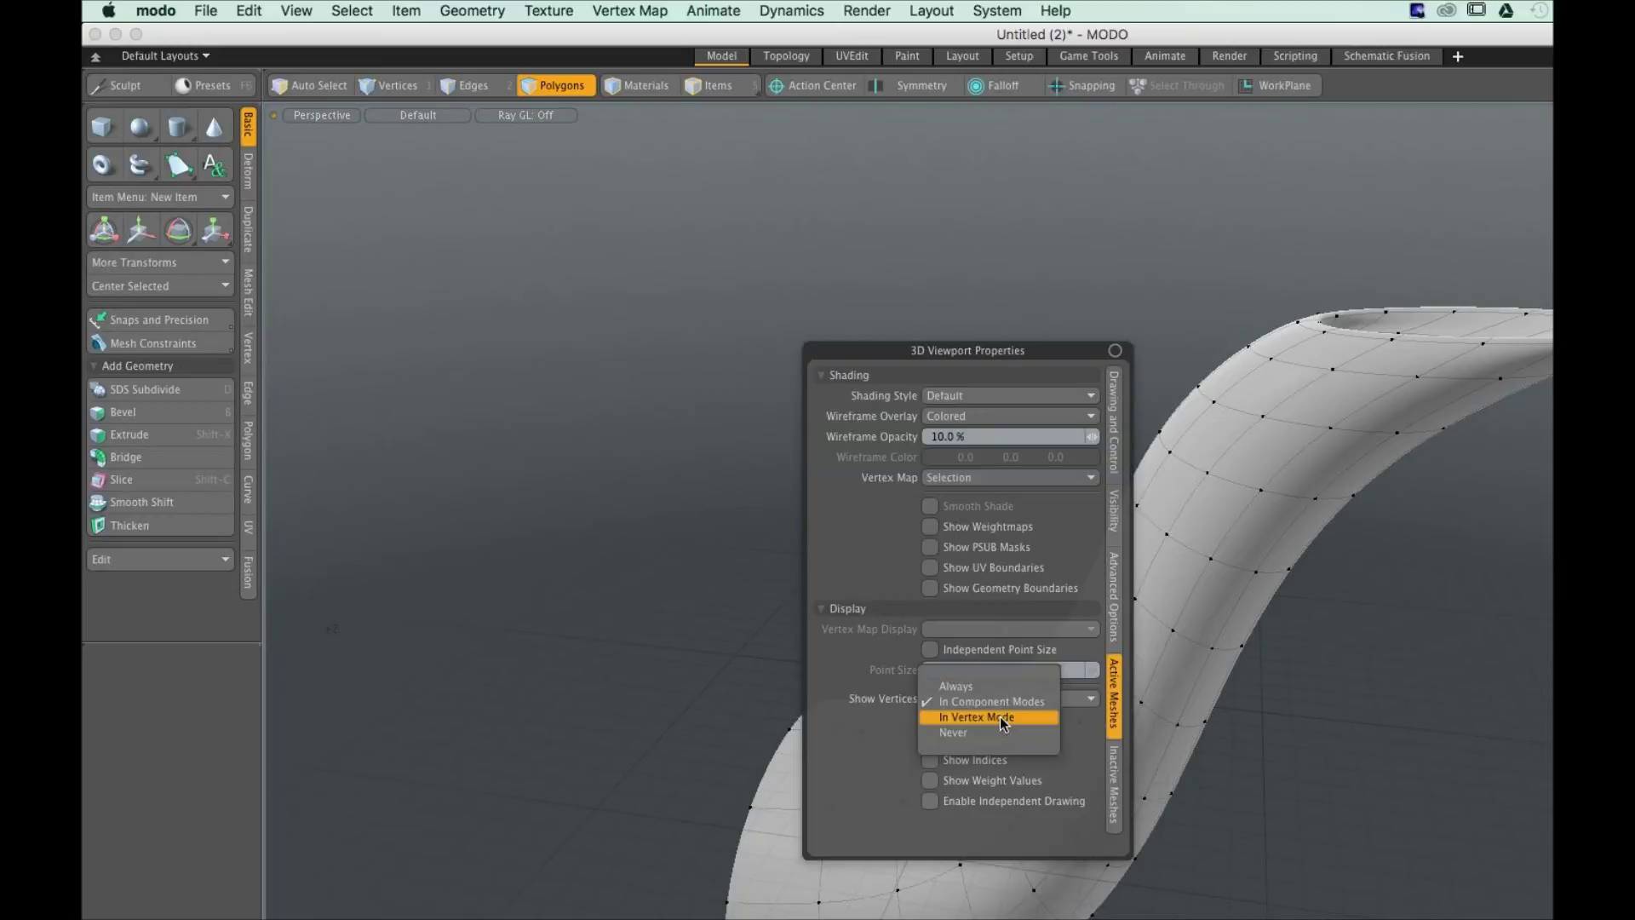
pyautogui.click(953, 732)
pyautogui.moveTo(949, 347); pyautogui.dragTo(544, 189)
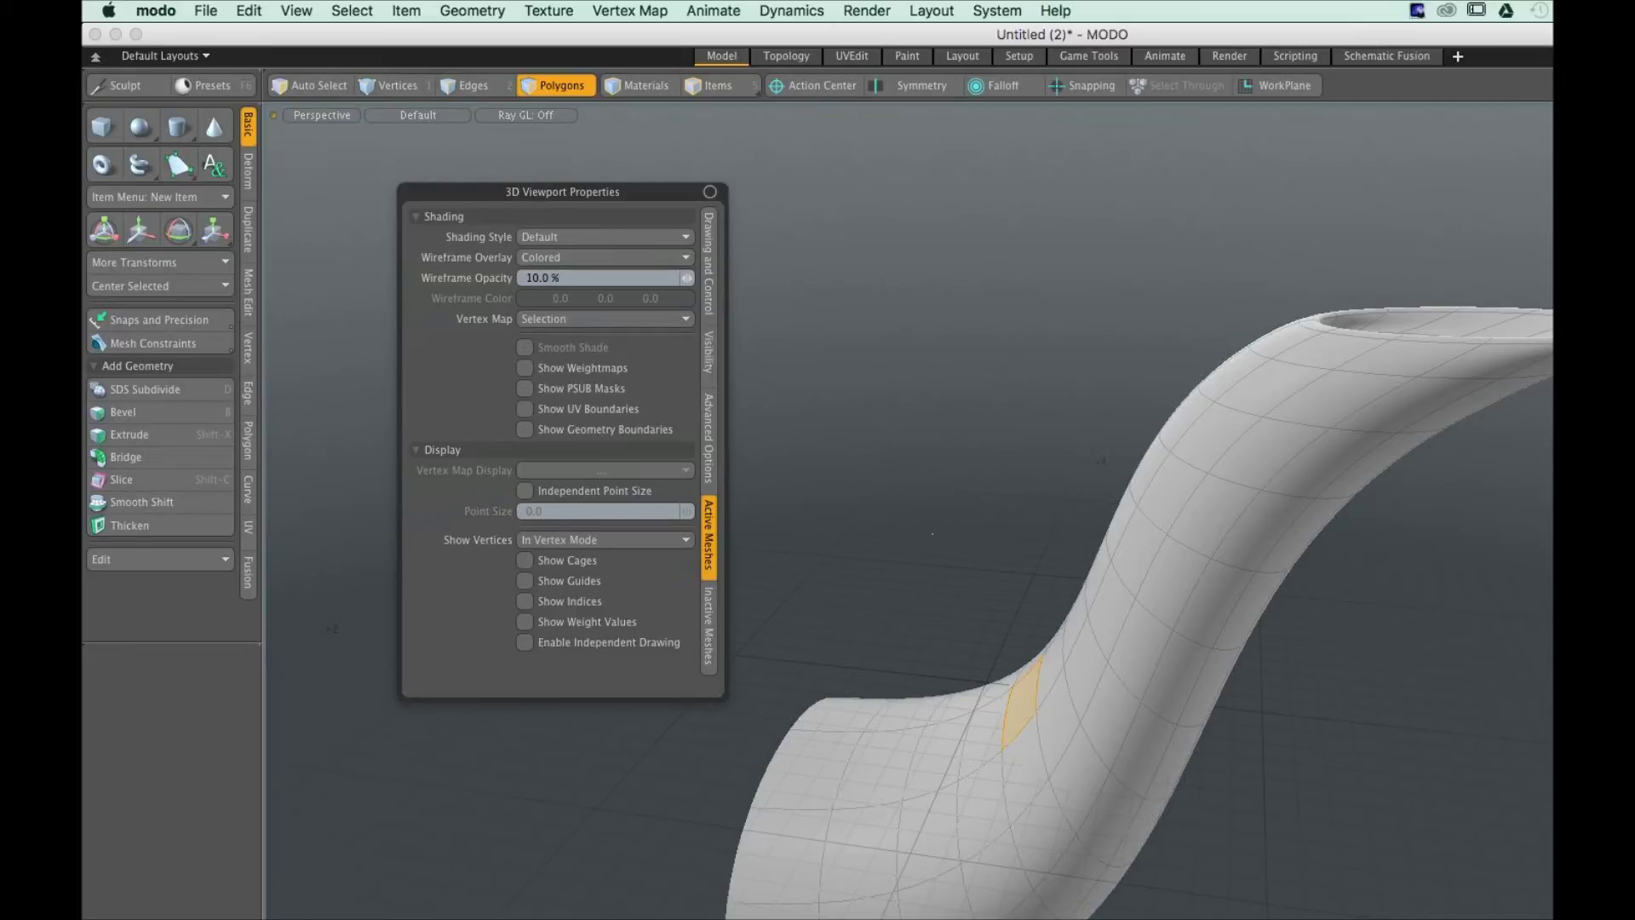
# Close the 3D viewport properties and switch to vertex selection mode
pyautogui.press('o')
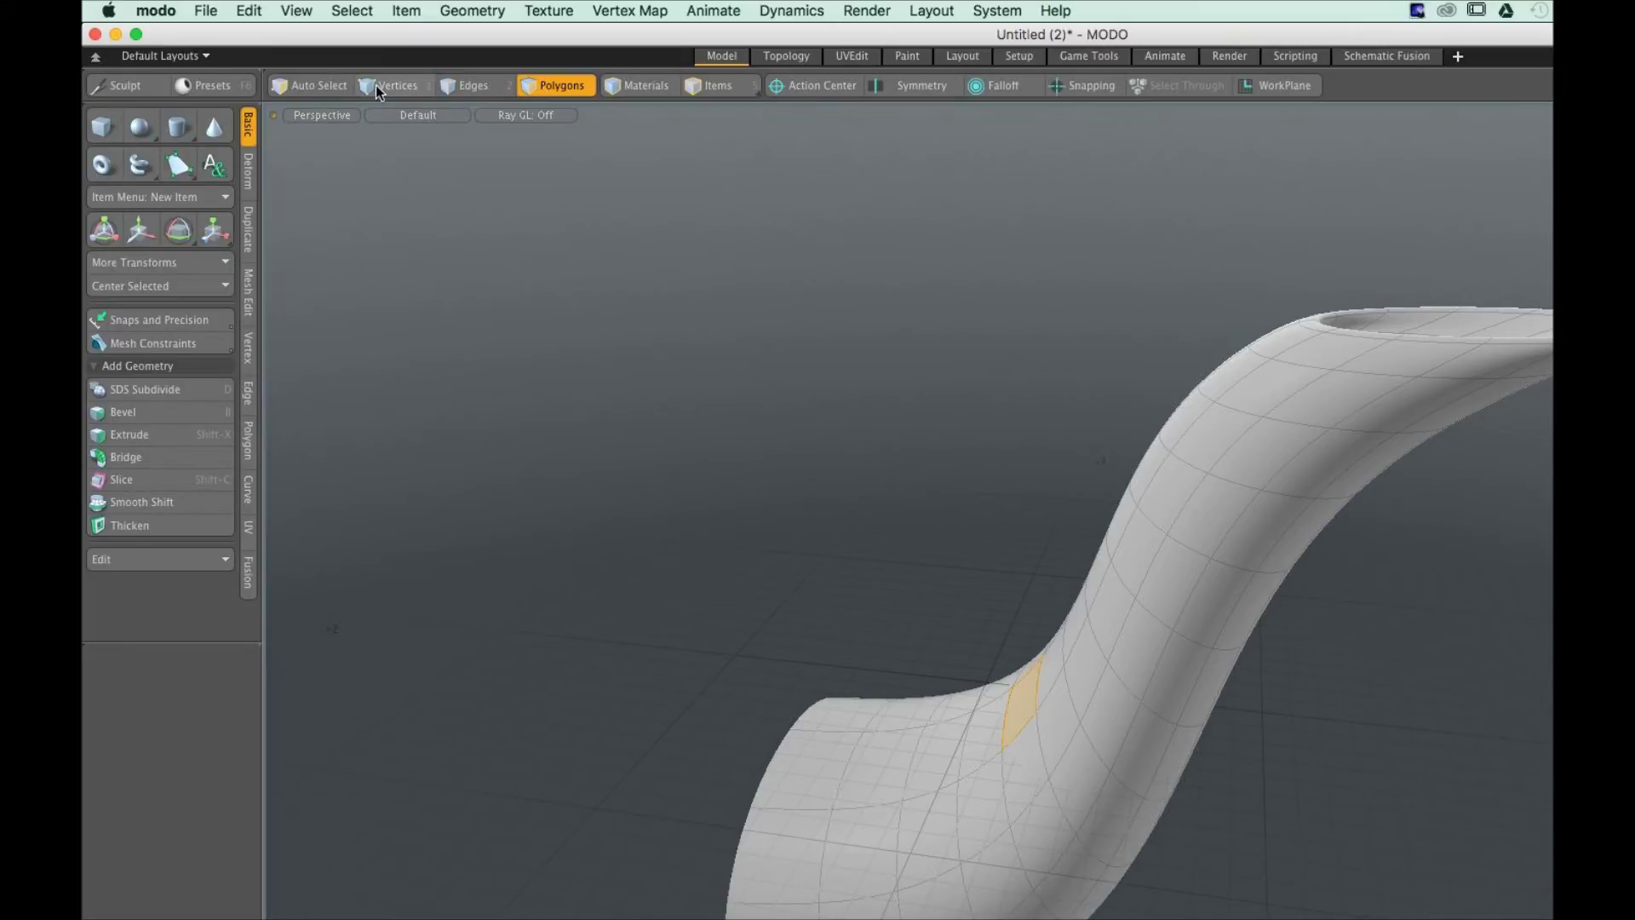
pyautogui.press('ctrl')
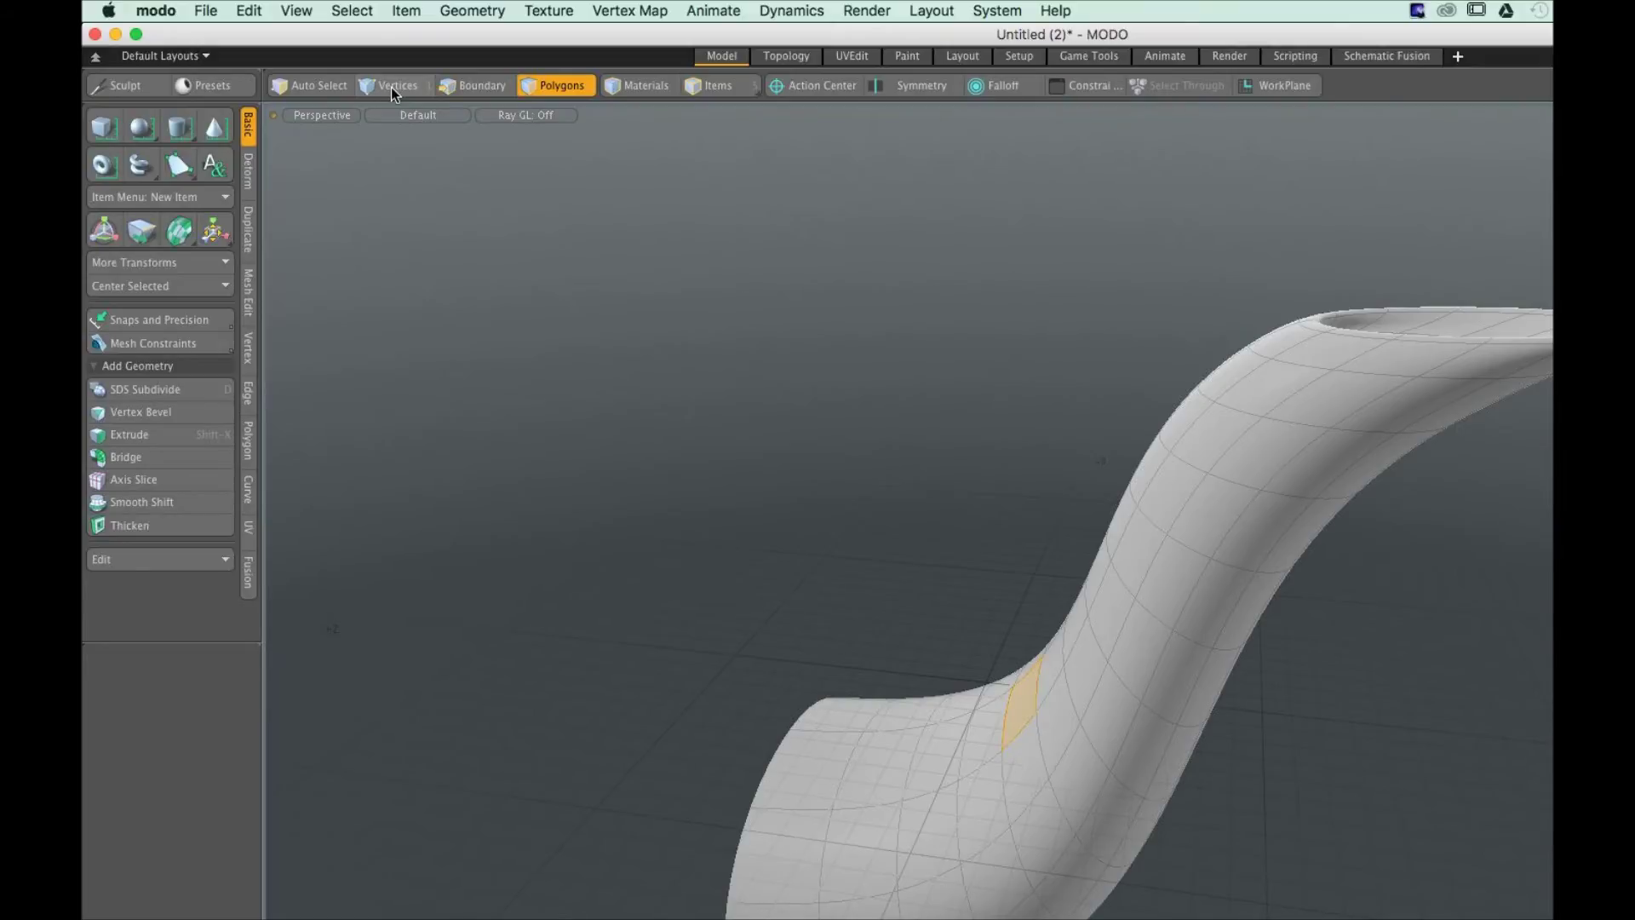
pyautogui.keyDown('ctrl'); pyautogui.click(391, 87); pyautogui.keyUp('ctrl')
# Enable Independent Point Size for active meshes in the 3D viewport properties and enlarge the point size to 17.6
pyautogui.keyDown('alt'); pyautogui.moveTo(766, 383); pyautogui.dragTo(914, 553); pyautogui.keyUp('alt')
pyautogui.press('o')
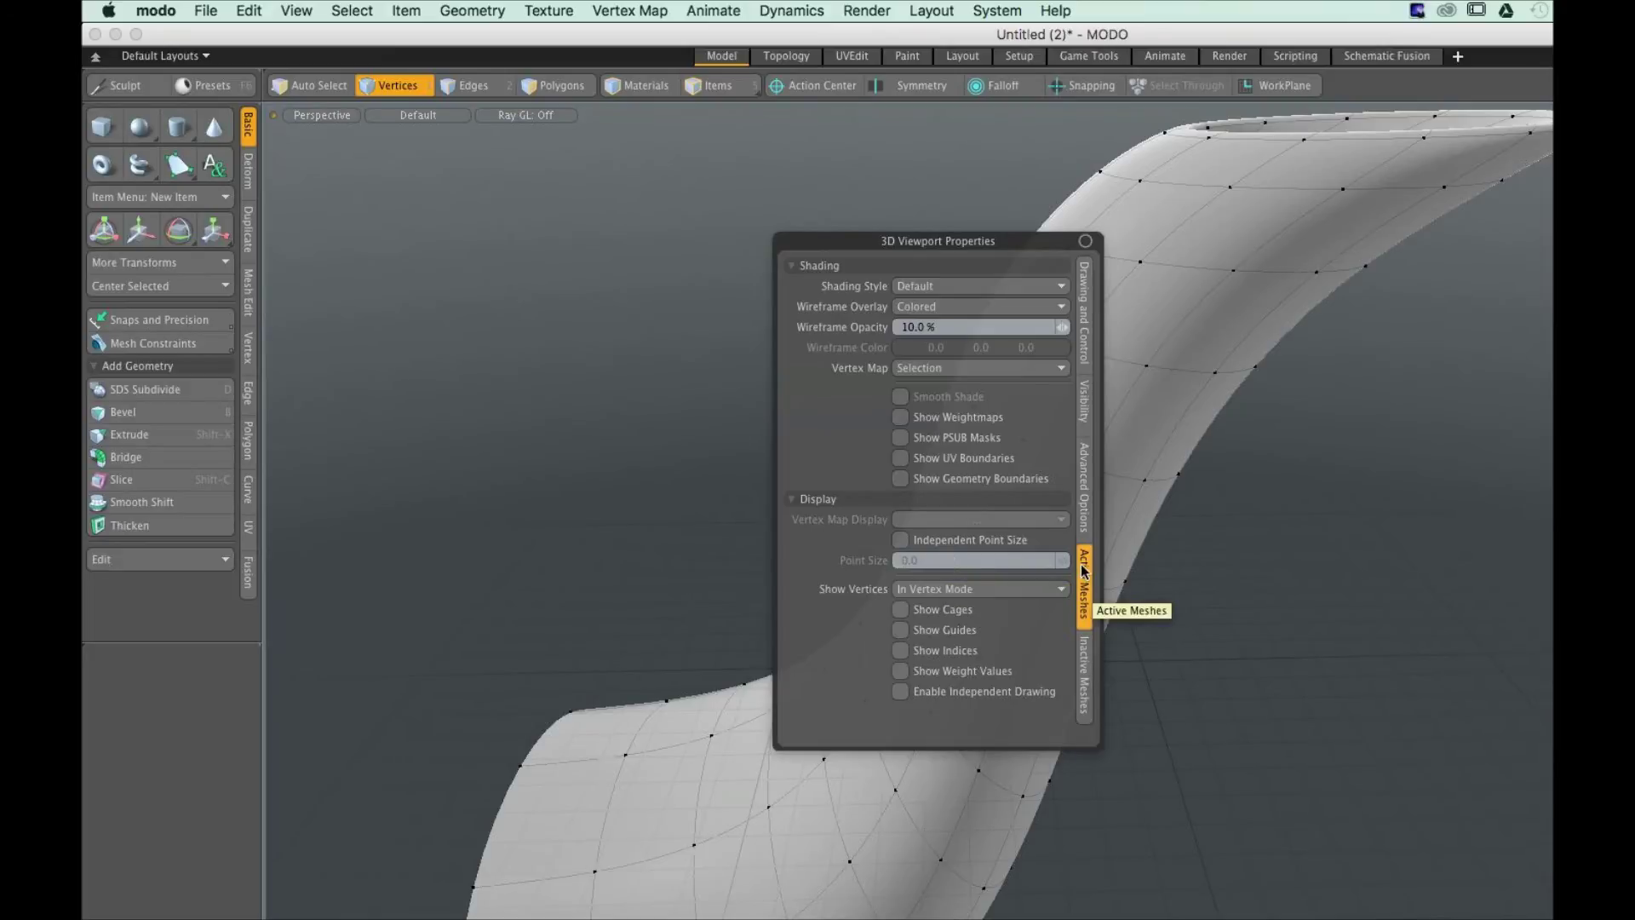
pyautogui.click(936, 547)
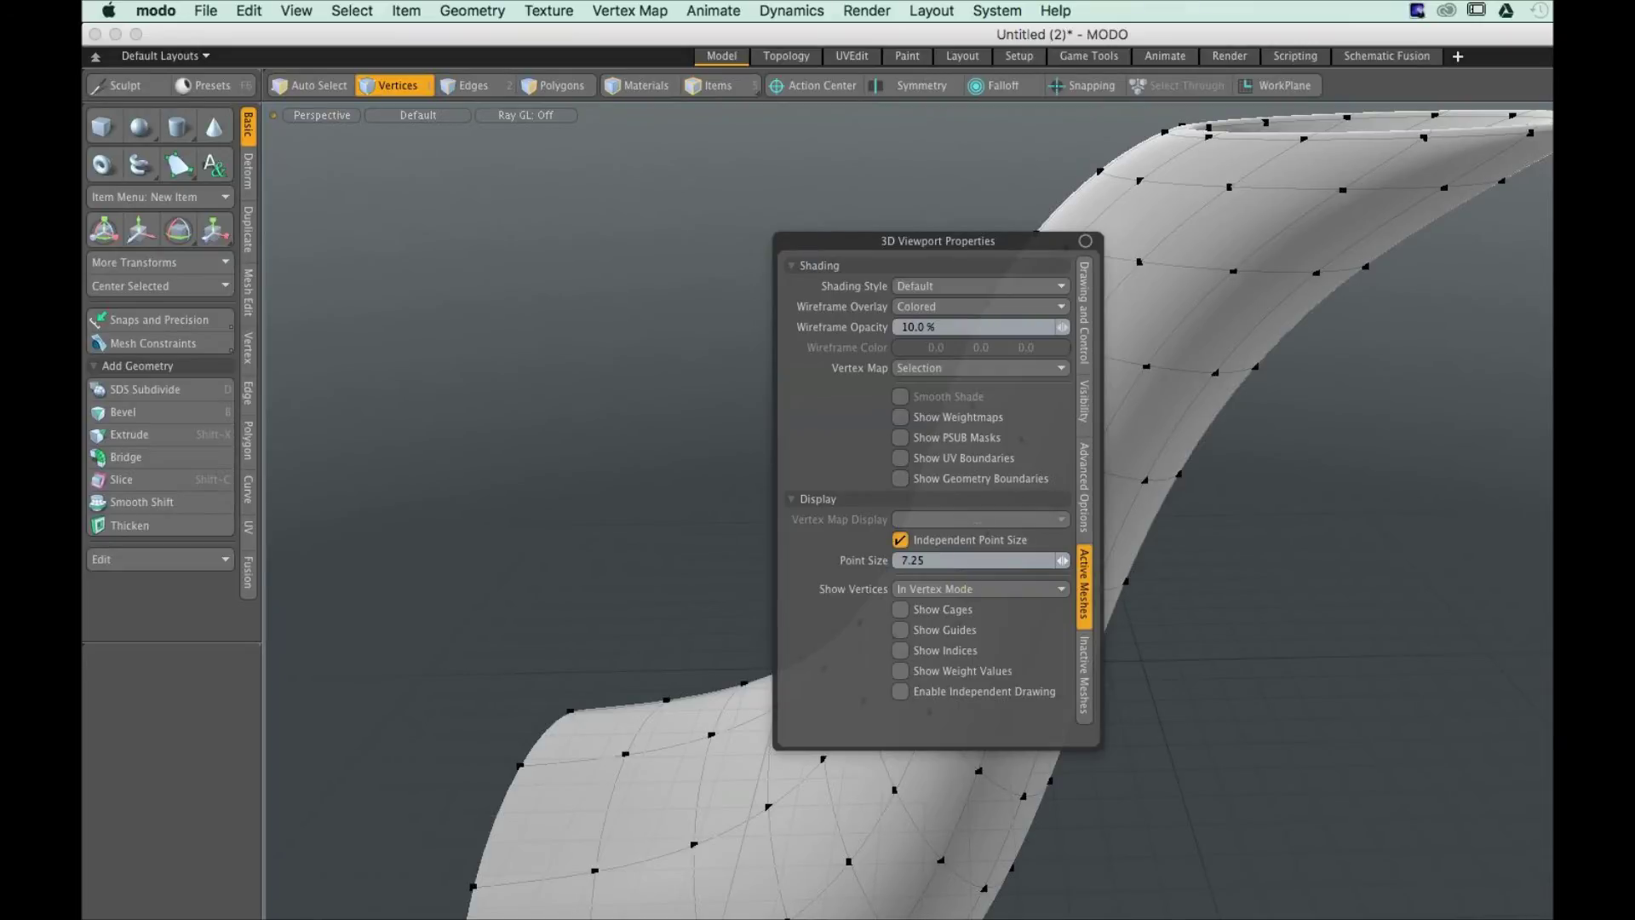
pyautogui.press('o')
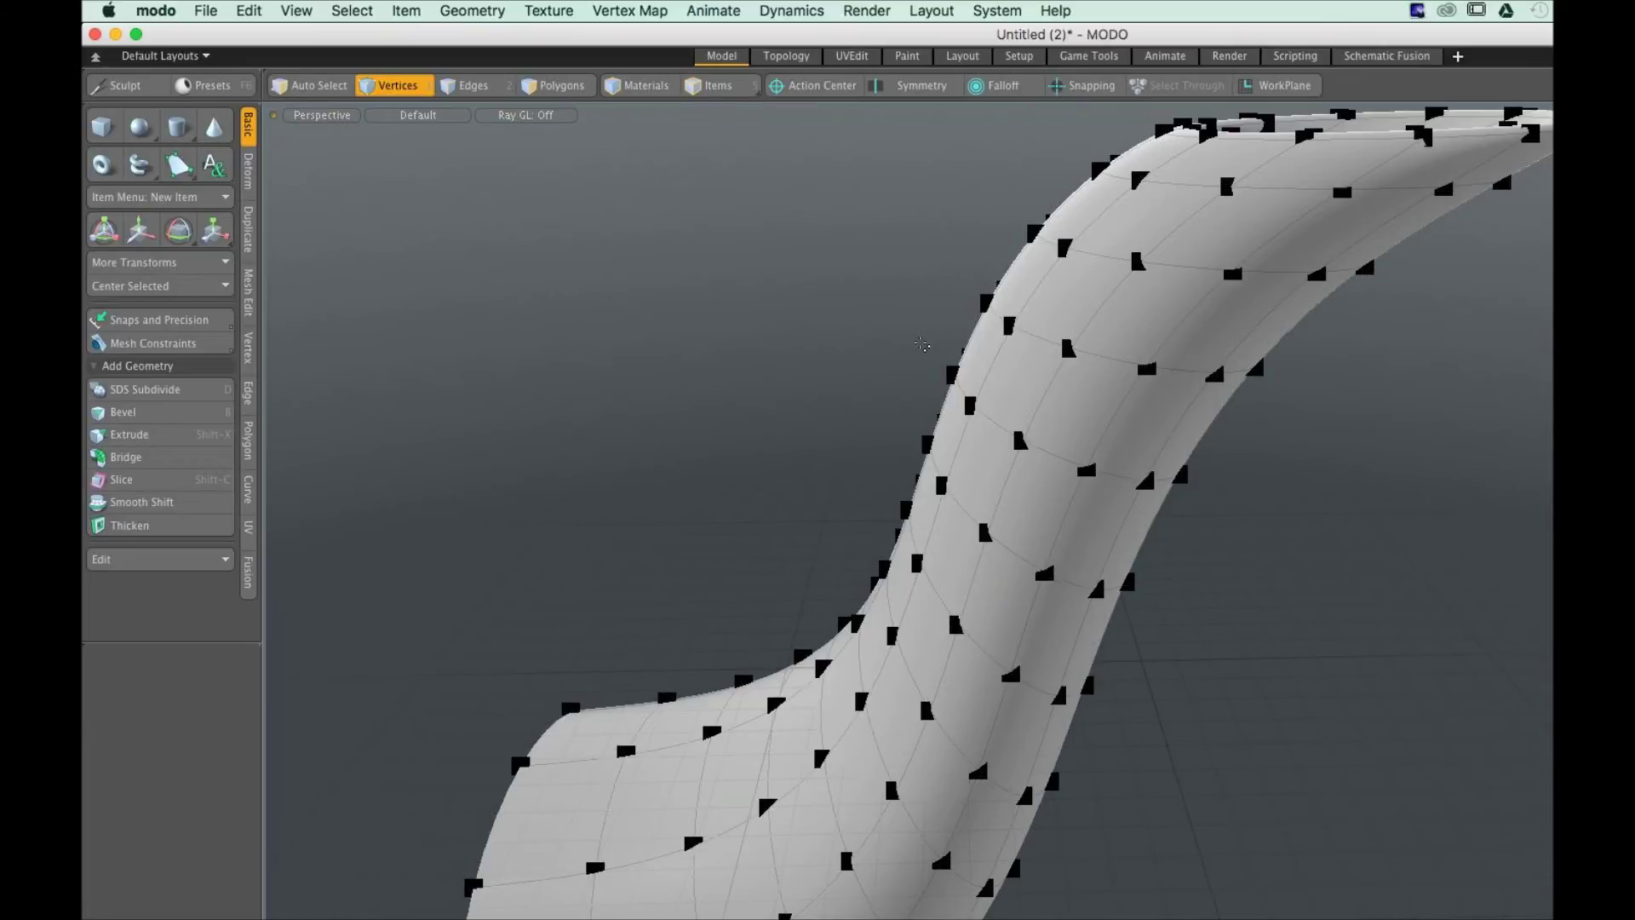
pyautogui.keyDown('alt'); pyautogui.moveTo(922, 345); pyautogui.dragTo(693, 347); pyautogui.keyUp('alt')
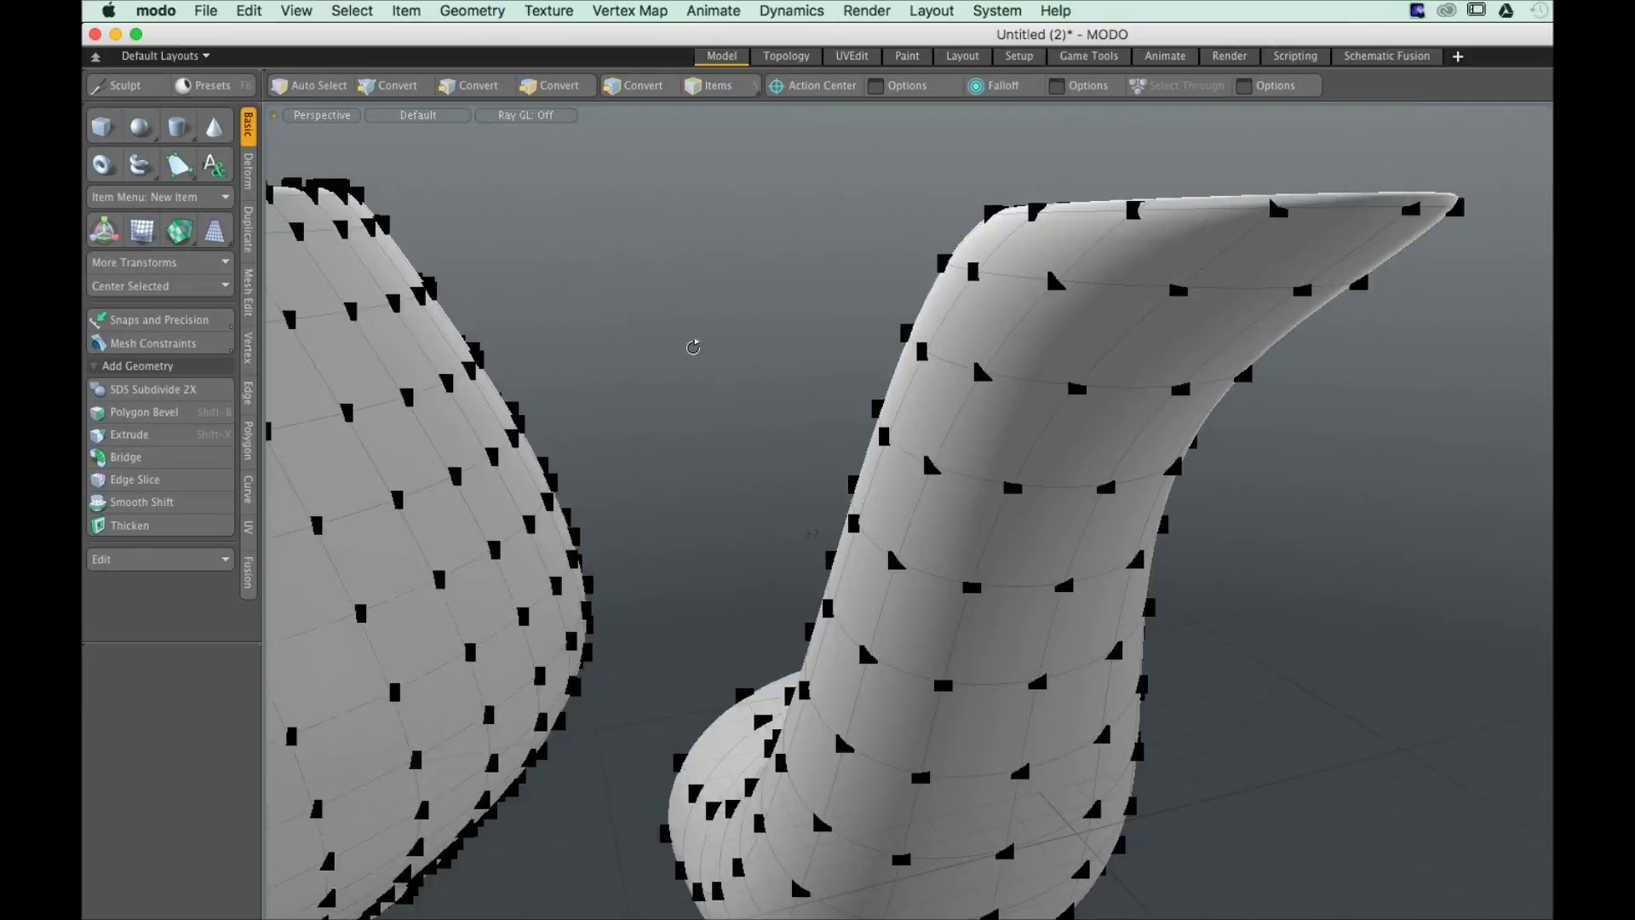
pyautogui.keyDown('alt'); pyautogui.moveTo(694, 347); pyautogui.dragTo(863, 365); pyautogui.keyUp('alt')
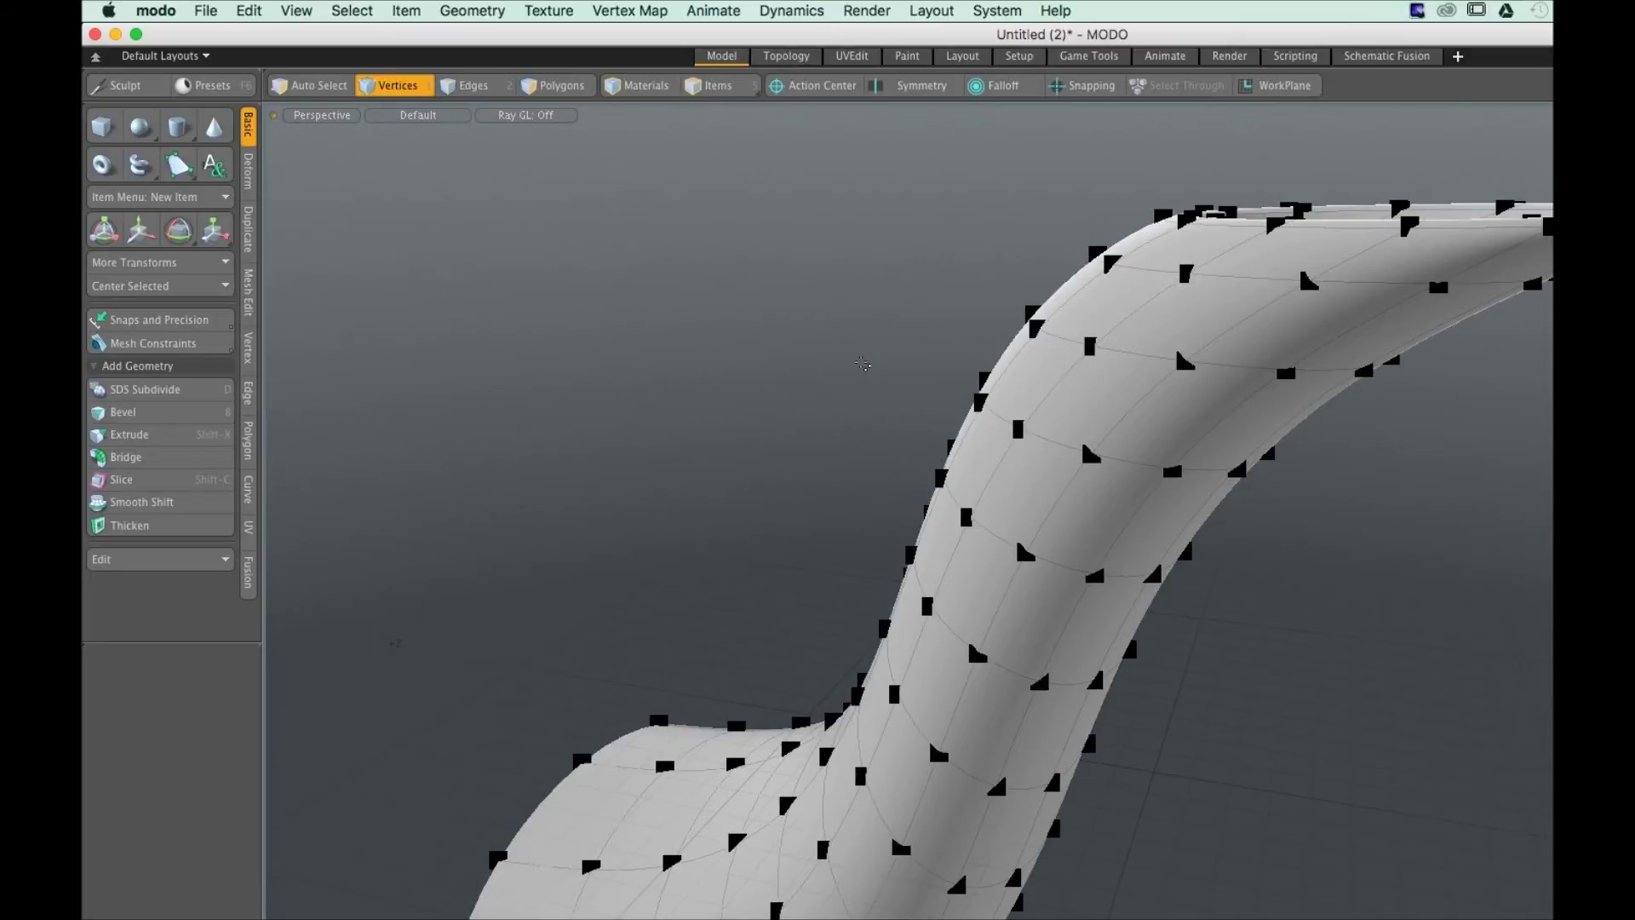
# Set Show Vertices for active meshes to In Component Modes and switch to polygon selection
pyautogui.press('o')
pyautogui.click(898, 508)
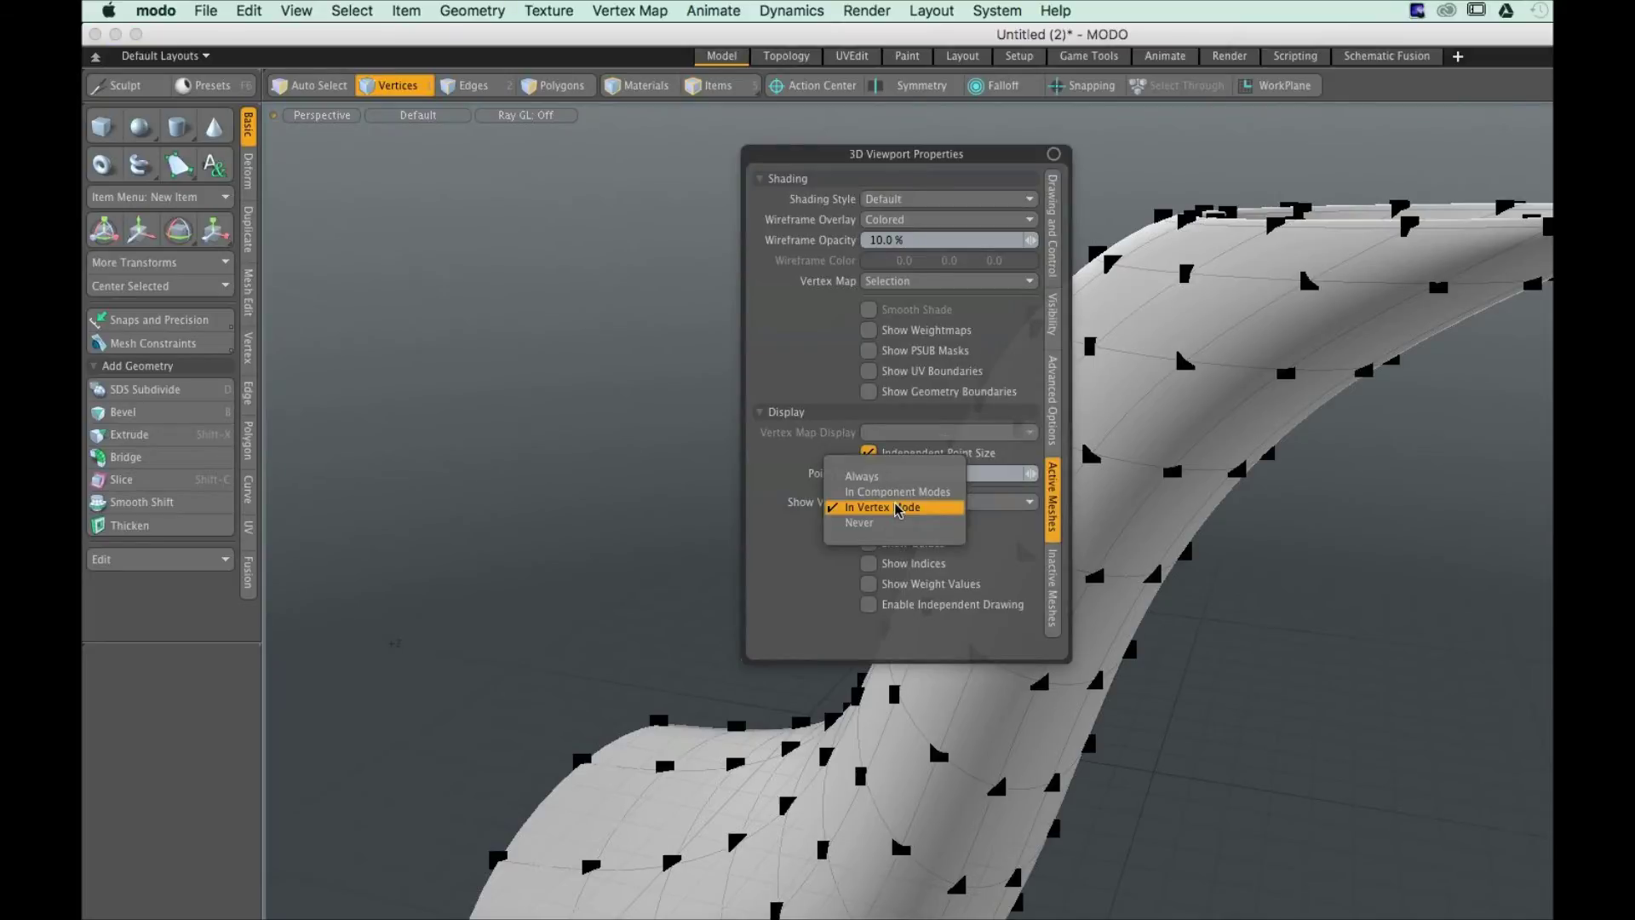
pyautogui.click(897, 491)
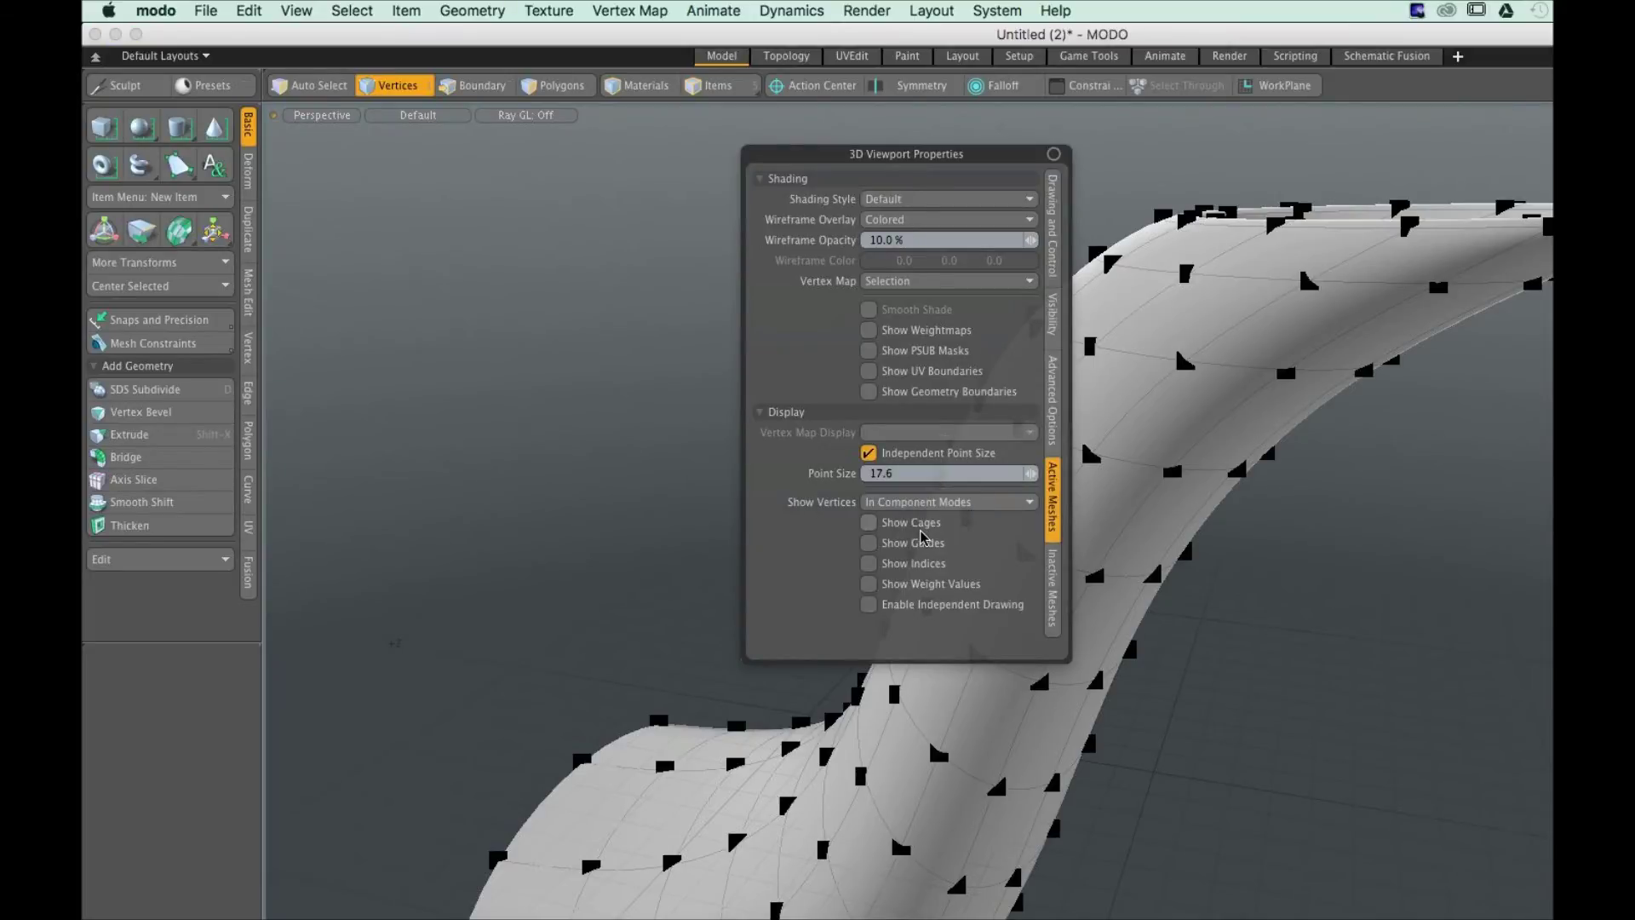
pyautogui.press('3')
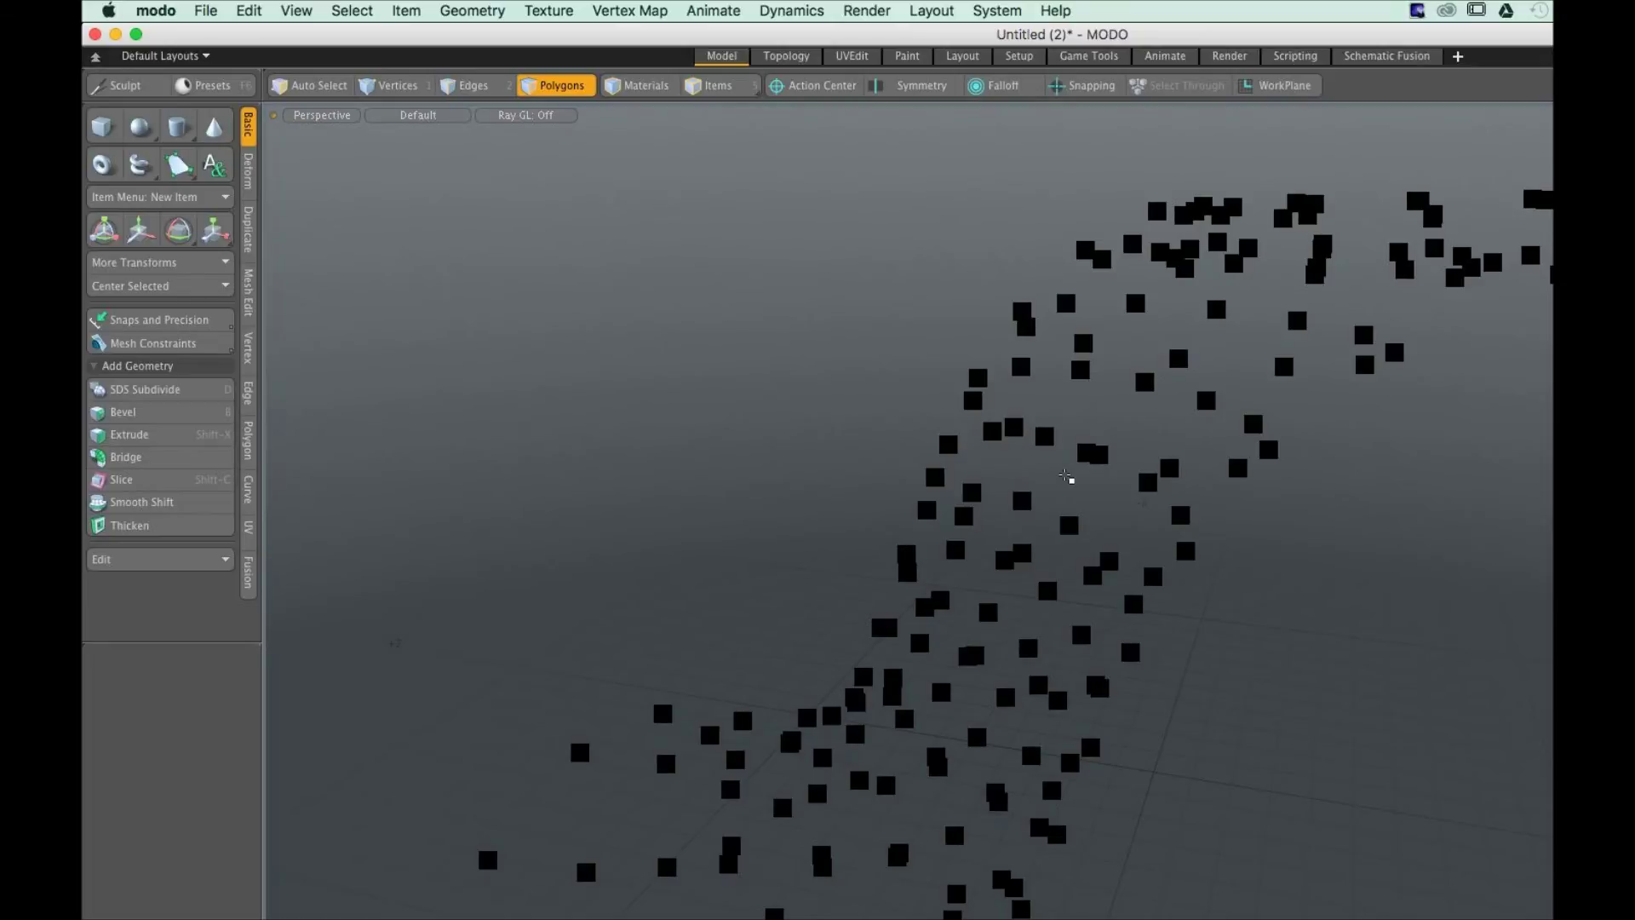
# Clear the mesh of the leftover spout points, the teapot body and the handle
pyautogui.hotkey('ctrl', 'z')
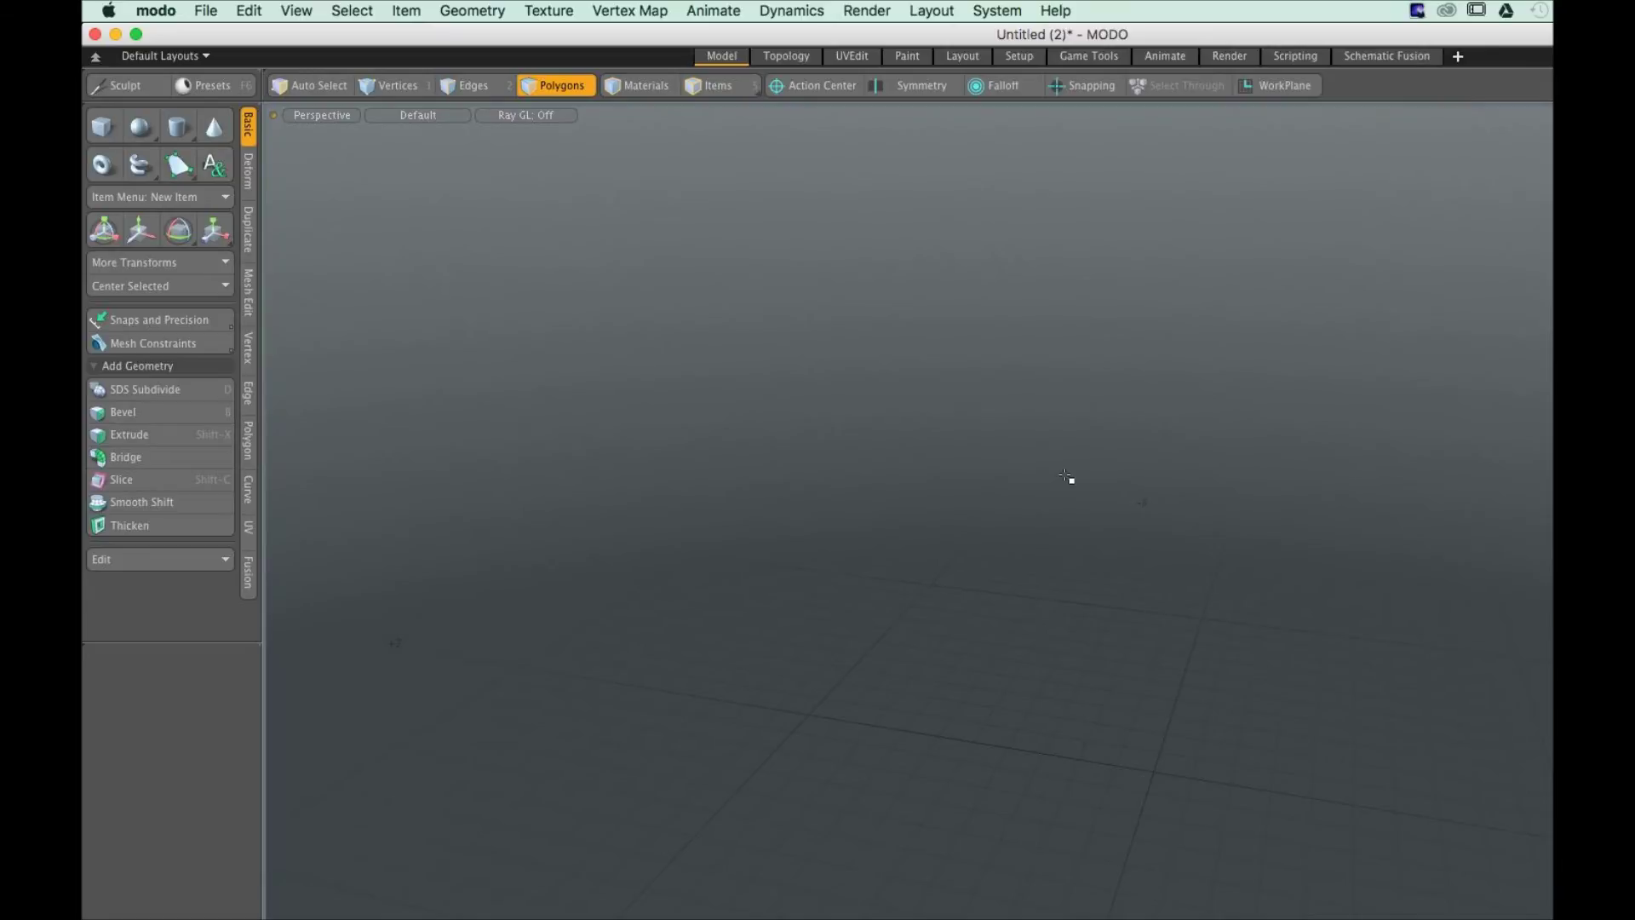
pyautogui.keyDown('alt'); pyautogui.moveTo(1065, 477); pyautogui.dragTo(1008, 520); pyautogui.keyUp('alt')
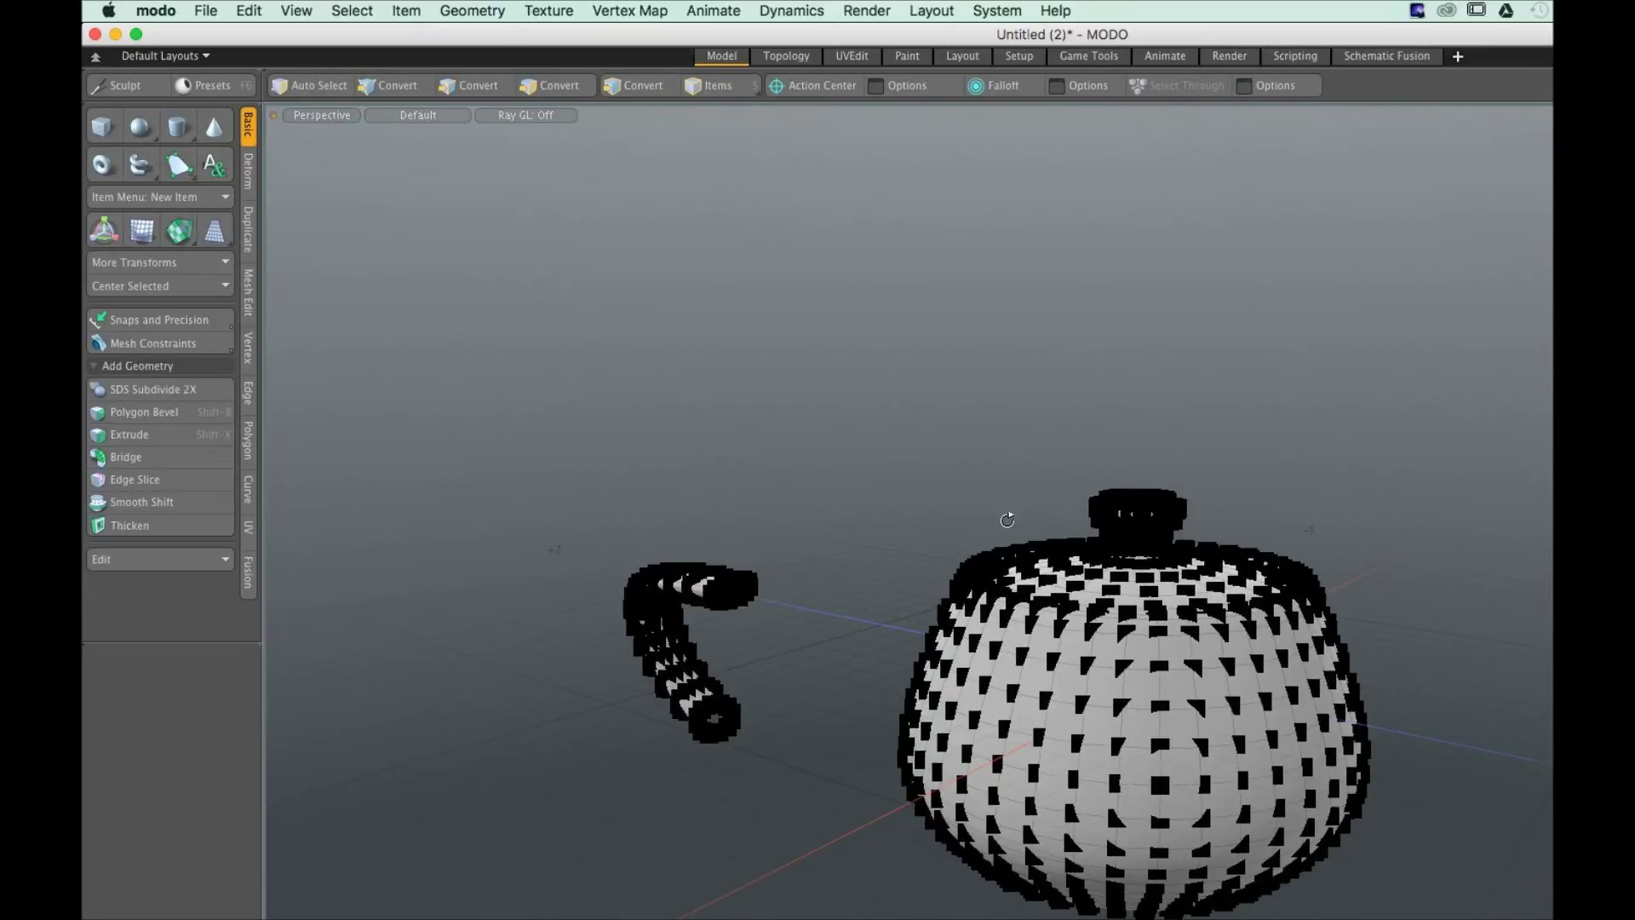
pyautogui.press('super+z')
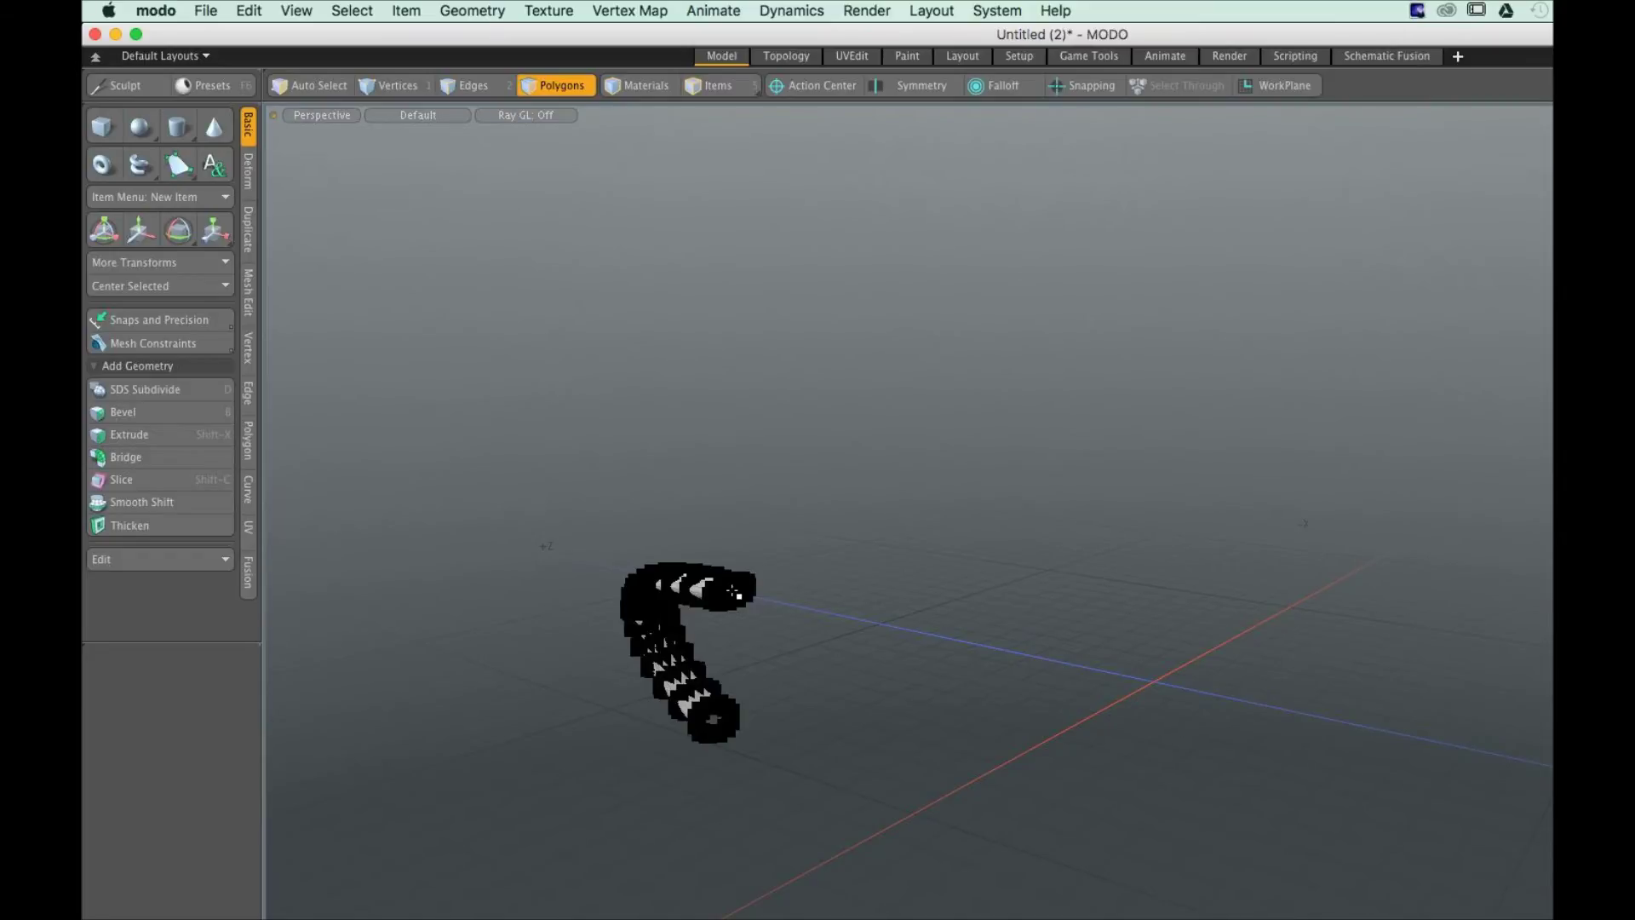
pyautogui.press('super+z')
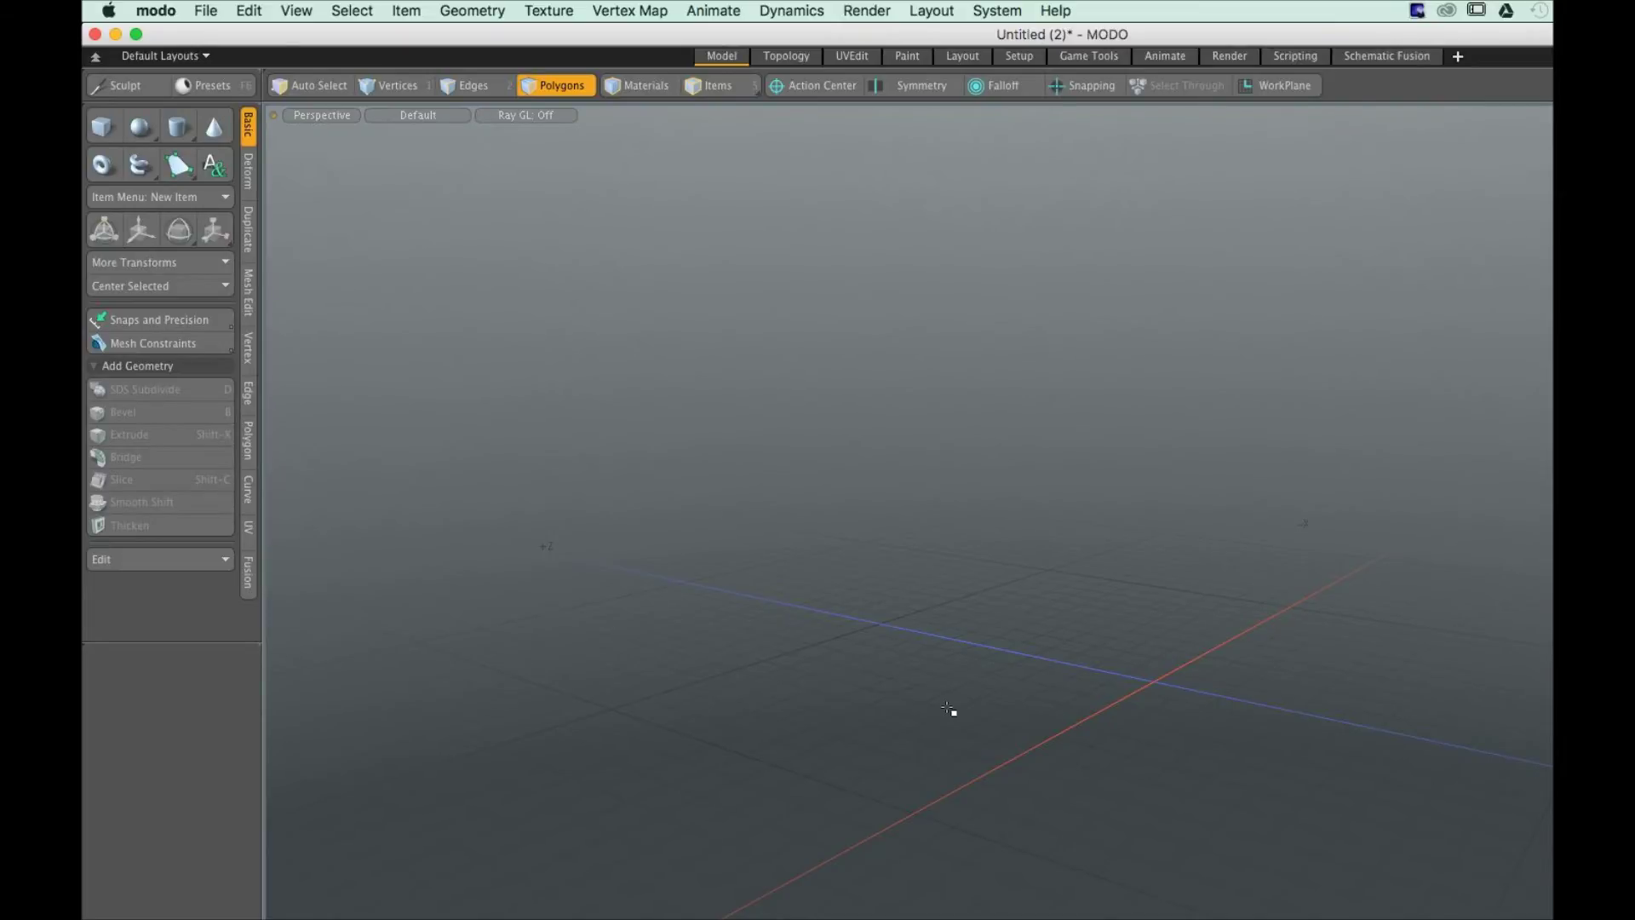
# Paste the teapot handle back into the empty mesh and remove it again
pyautogui.press('super+v')
pyautogui.keyDown('alt'); pyautogui.moveTo(949, 709); pyautogui.dragTo(1362, 588); pyautogui.keyUp('alt')
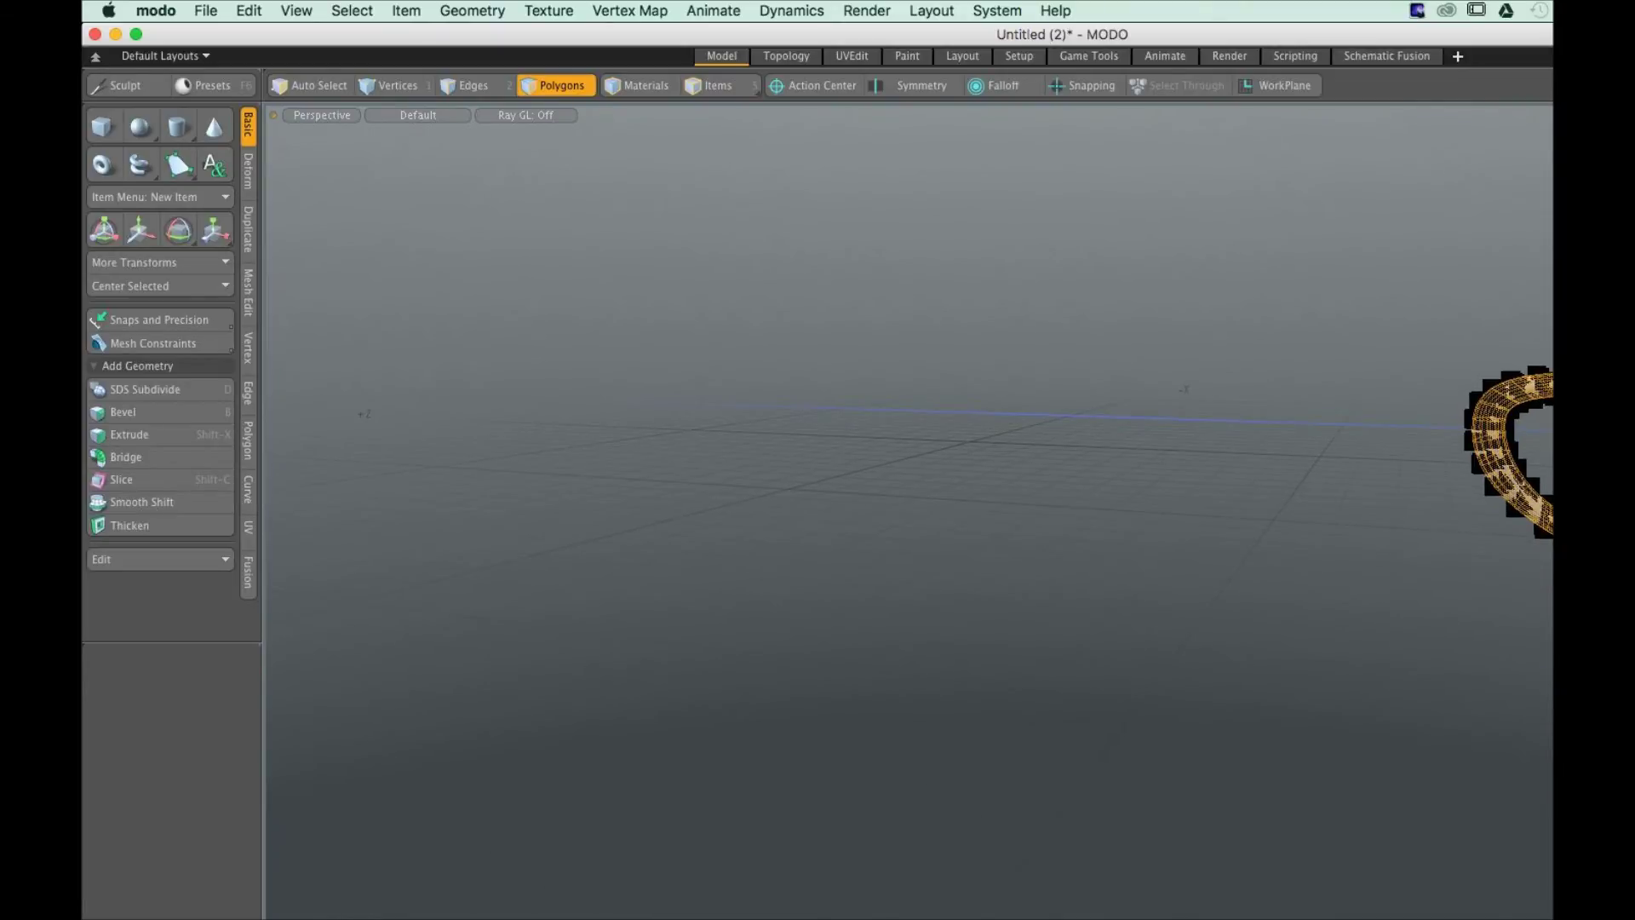
pyautogui.keyDown('alt'); pyautogui.moveTo(909, 528); pyautogui.dragTo(1013, 515); pyautogui.keyUp('alt')
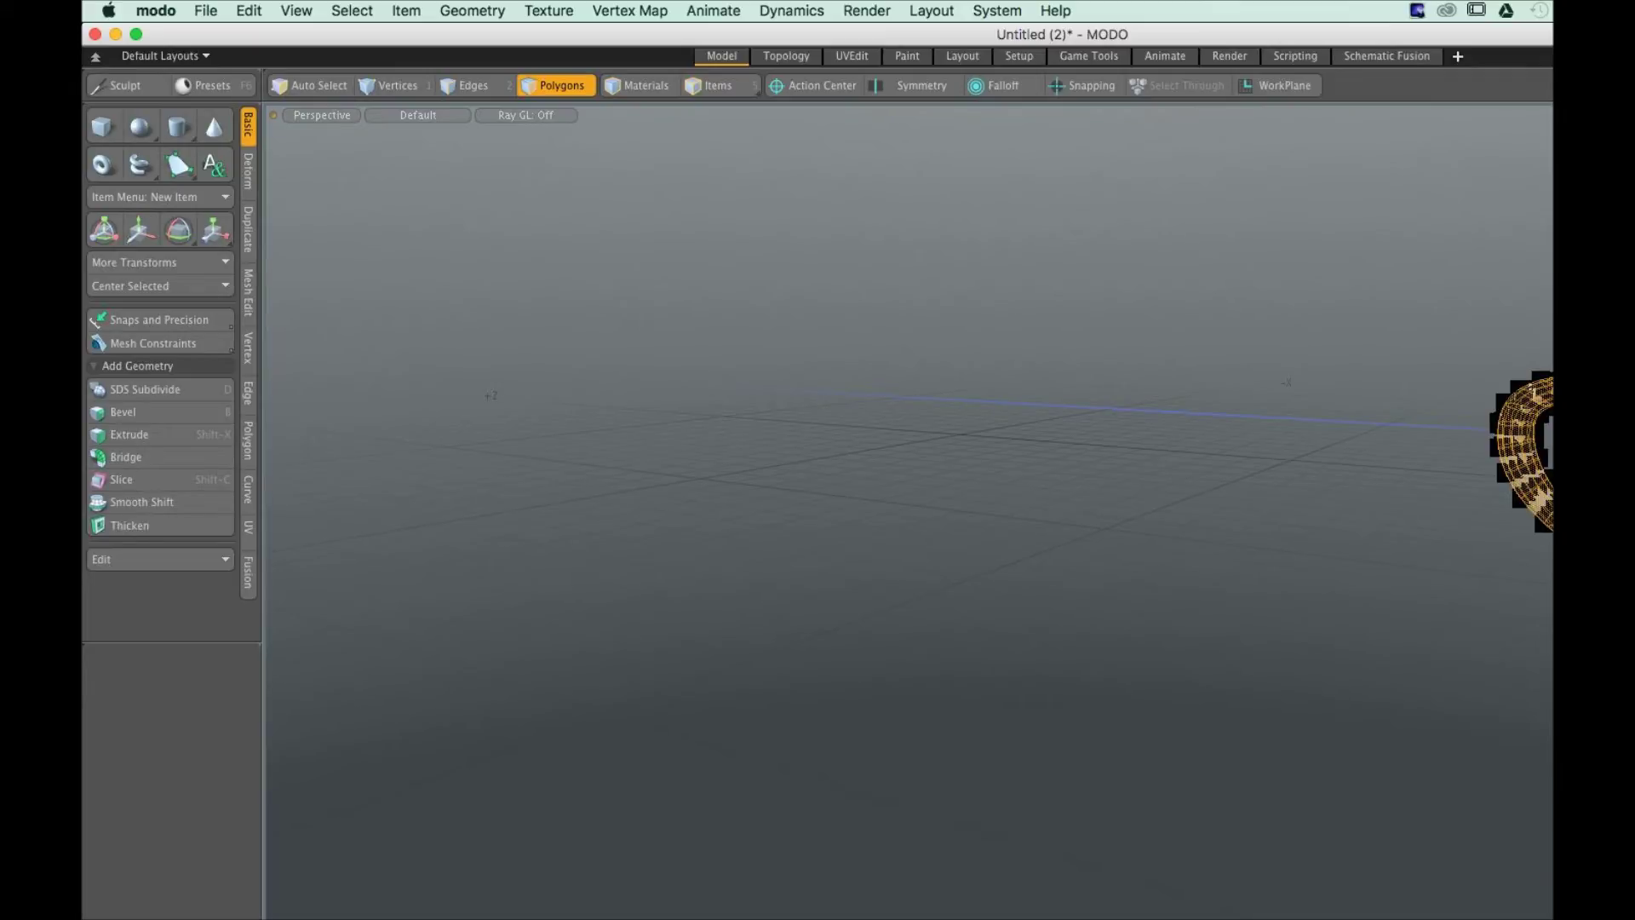
pyautogui.hotkey('ctrl', 'z')
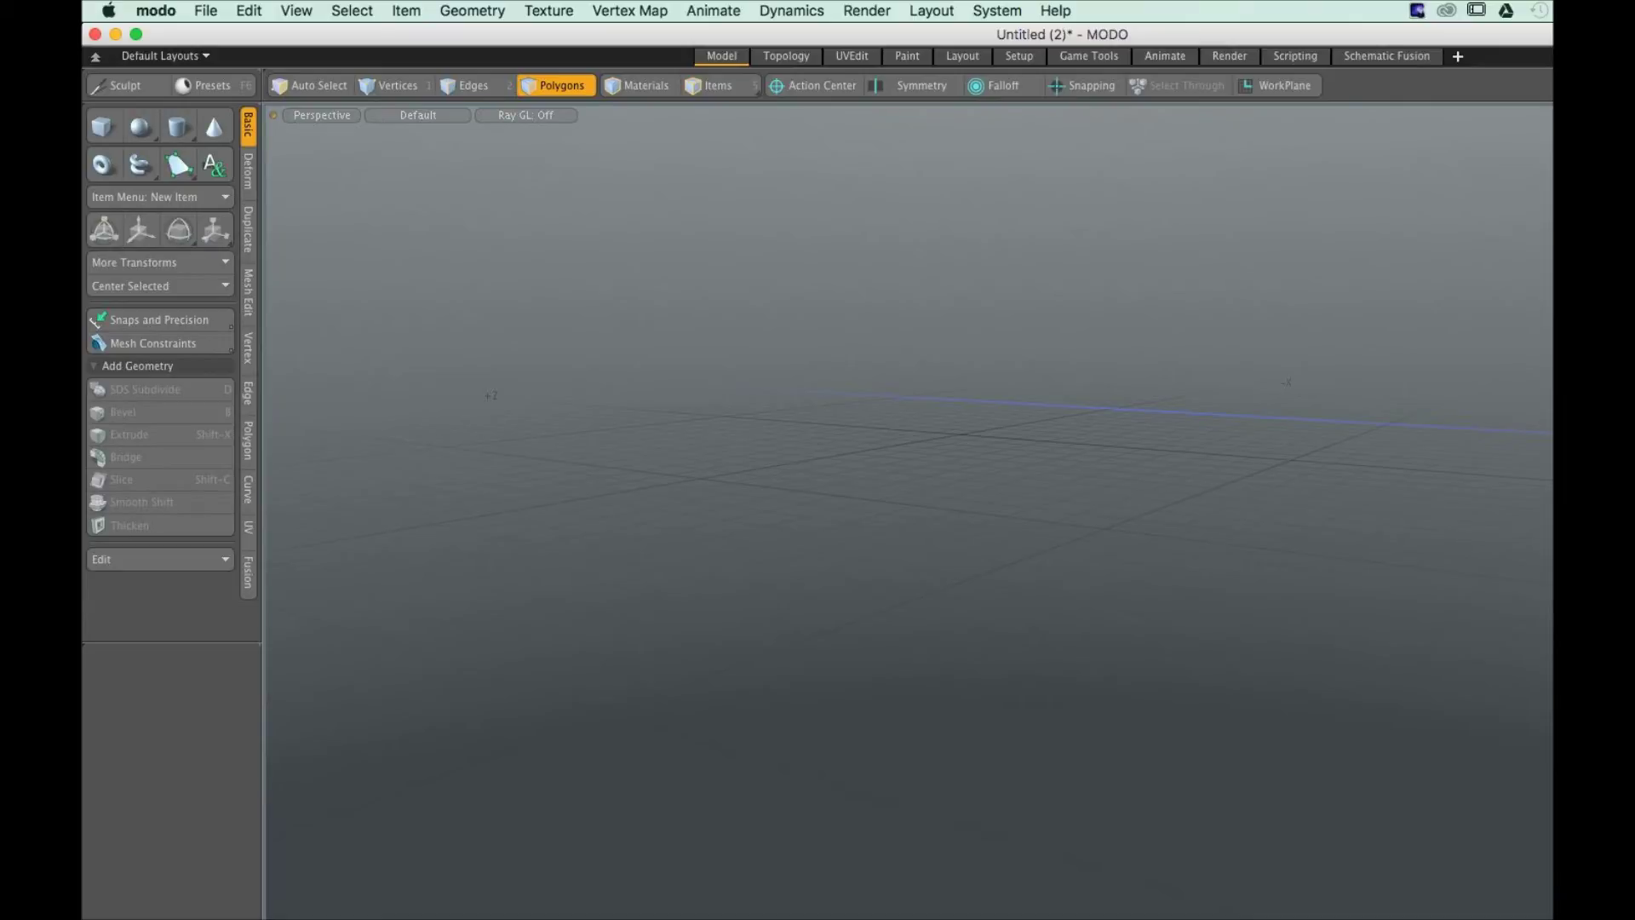
# Draw a flat cube primitive in the YZ plane, about 1.365 m high and 1.59 m wide
pyautogui.keyDown('alt'); pyautogui.moveTo(1278, 392); pyautogui.dragTo(1338, 449); pyautogui.keyUp('alt')
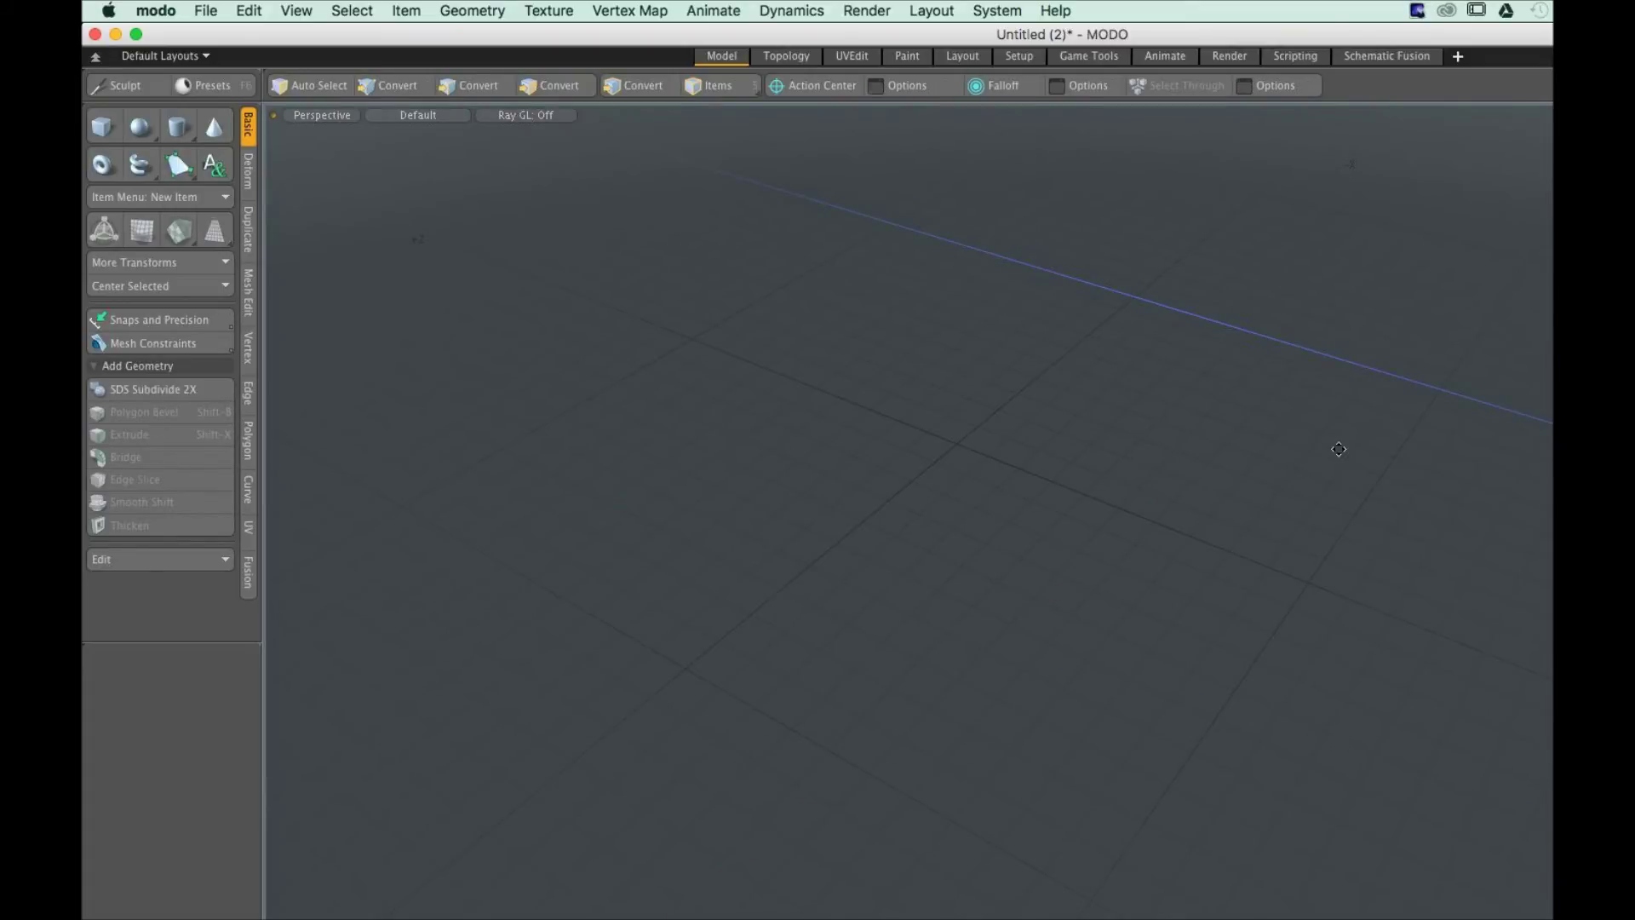
pyautogui.keyDown('alt'); pyautogui.moveTo(1338, 449); pyautogui.dragTo(1080, 502); pyautogui.keyUp('alt')
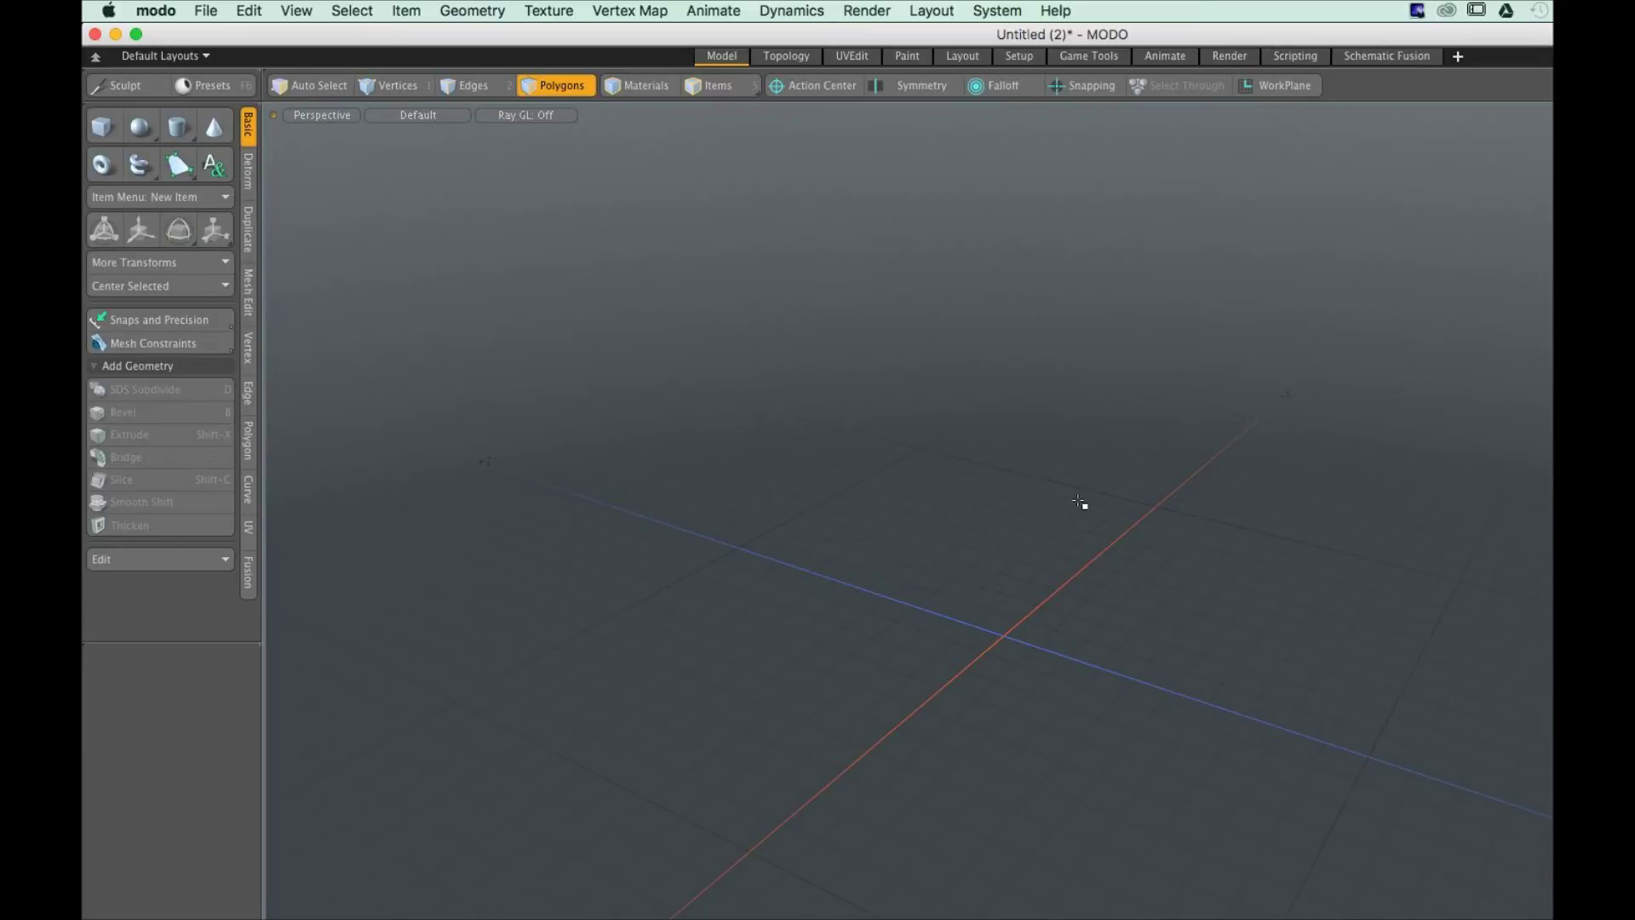
pyautogui.press('ctrl')
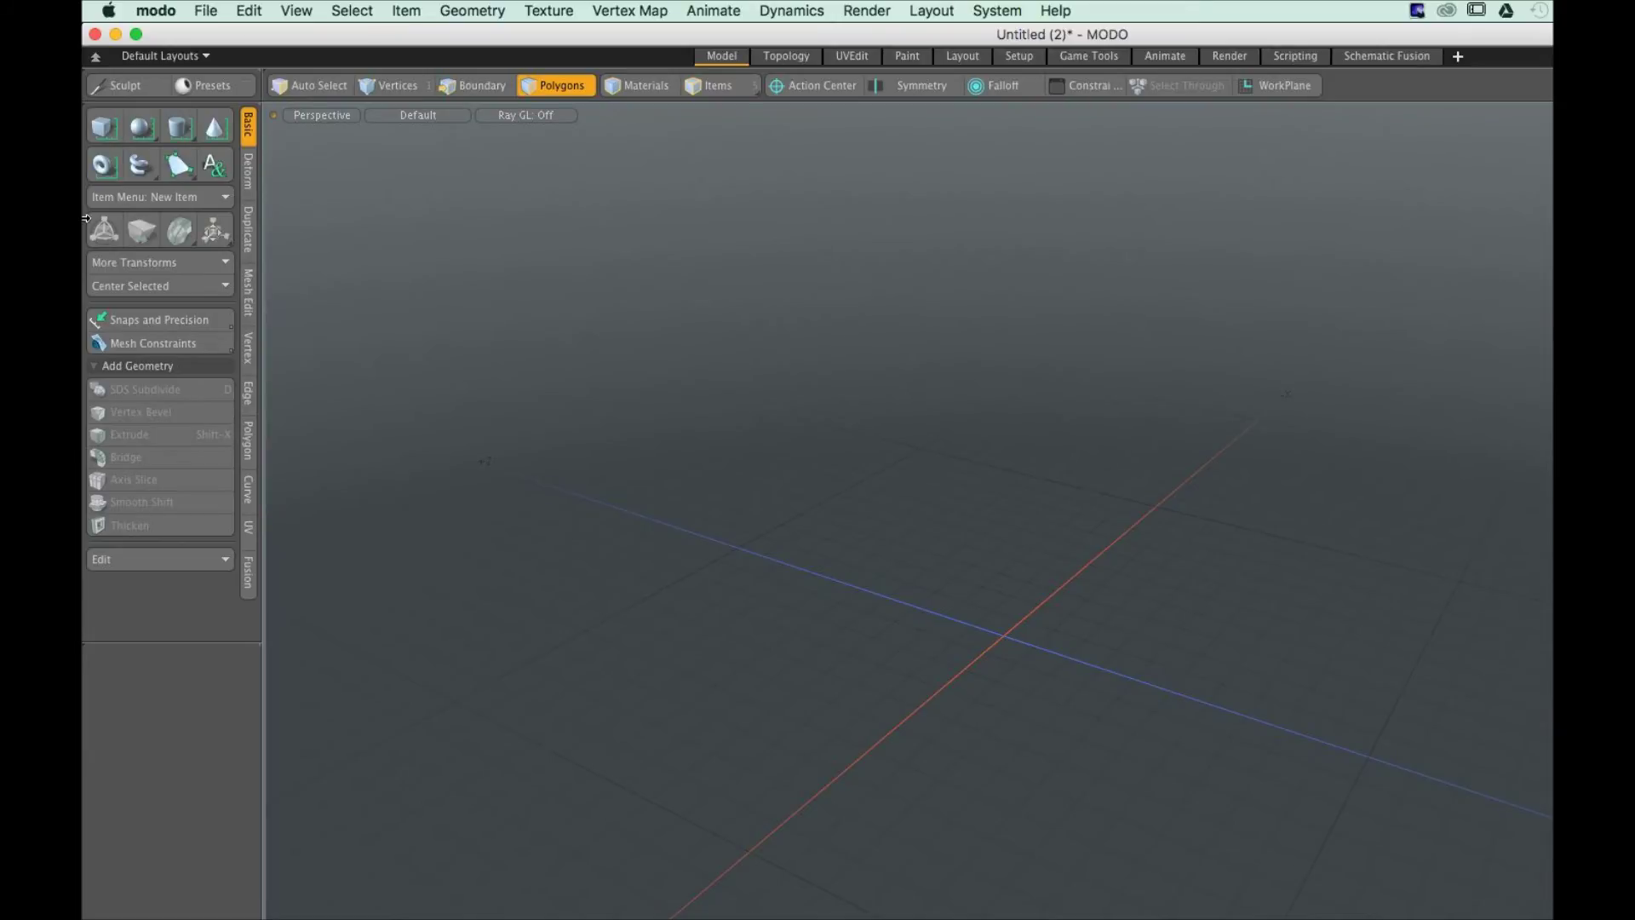
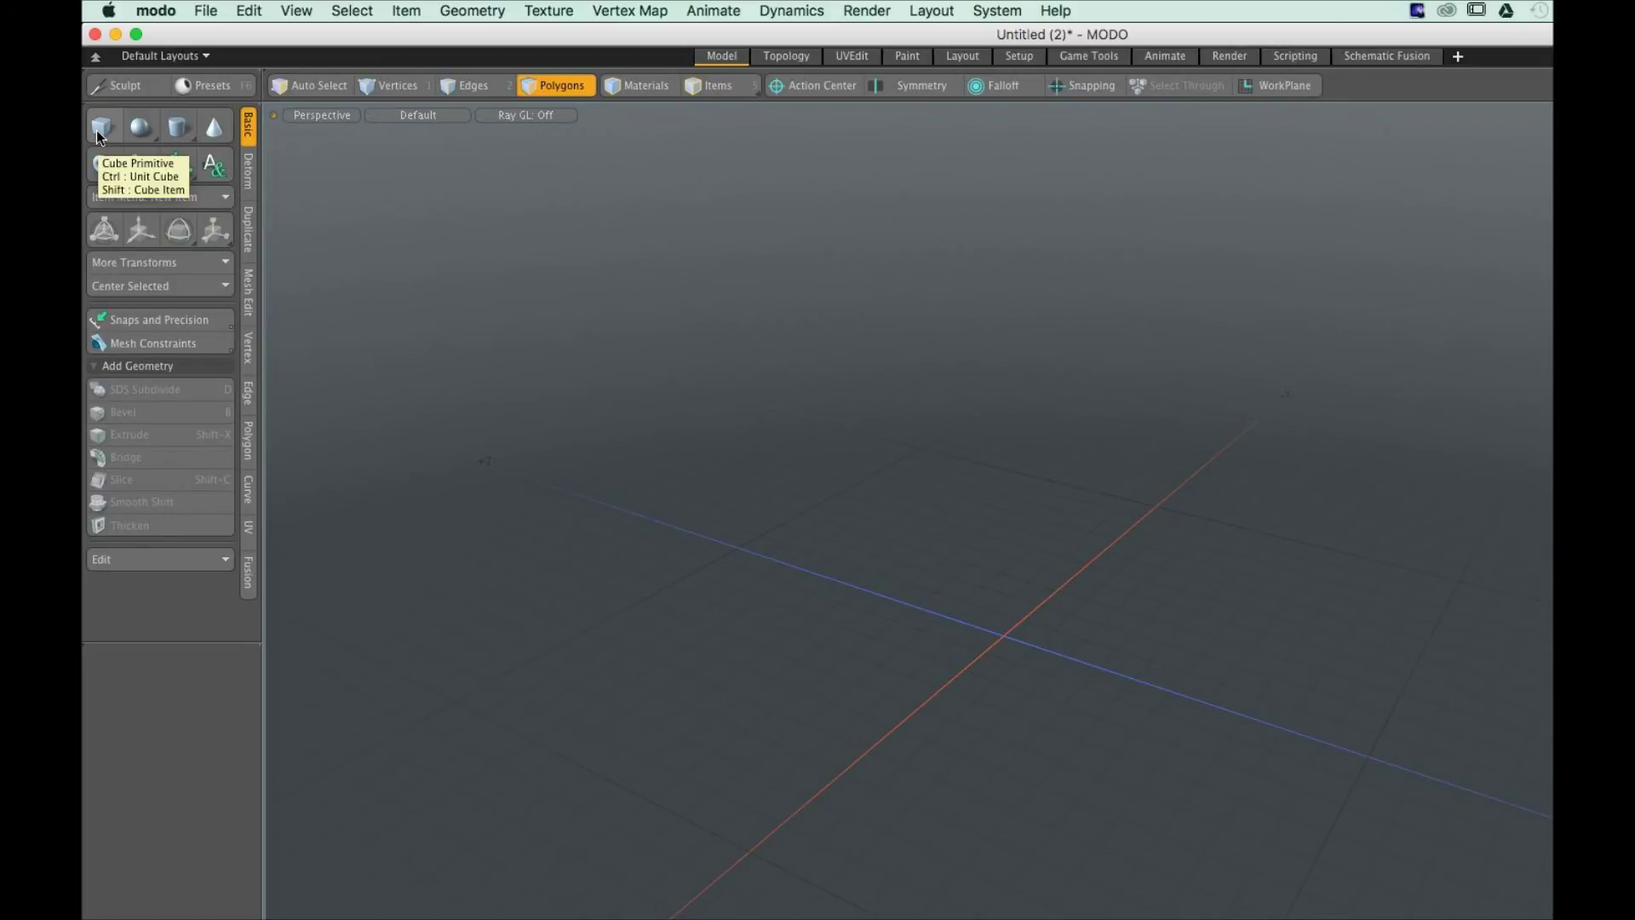
pyautogui.click(100, 129)
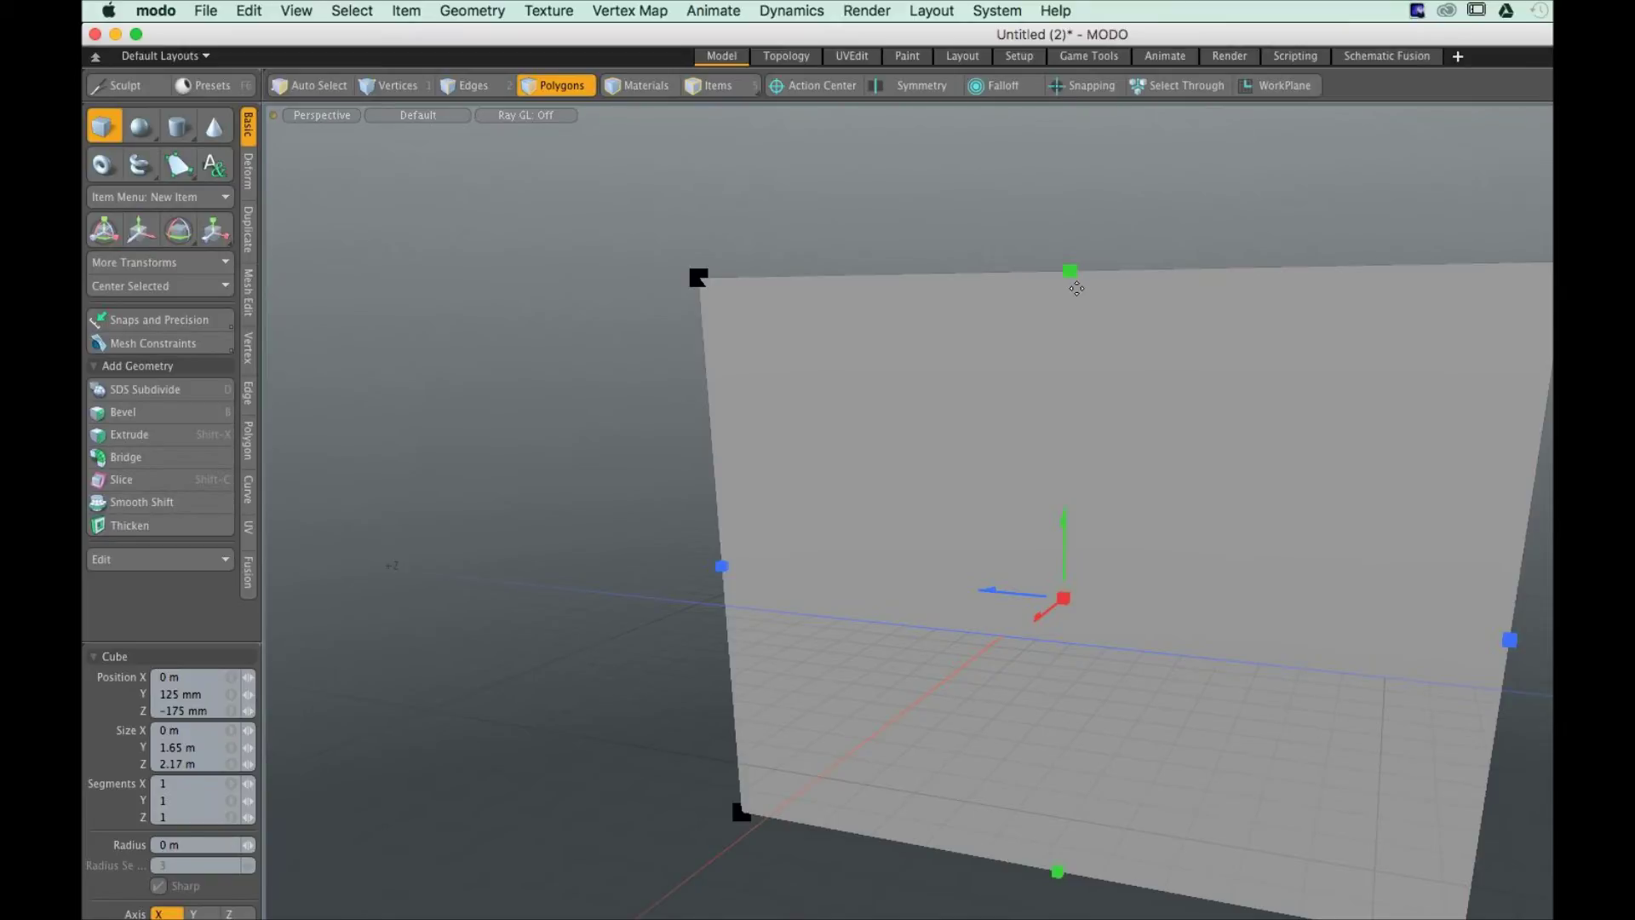
pyautogui.moveTo(1077, 287); pyautogui.dragTo(1072, 426)
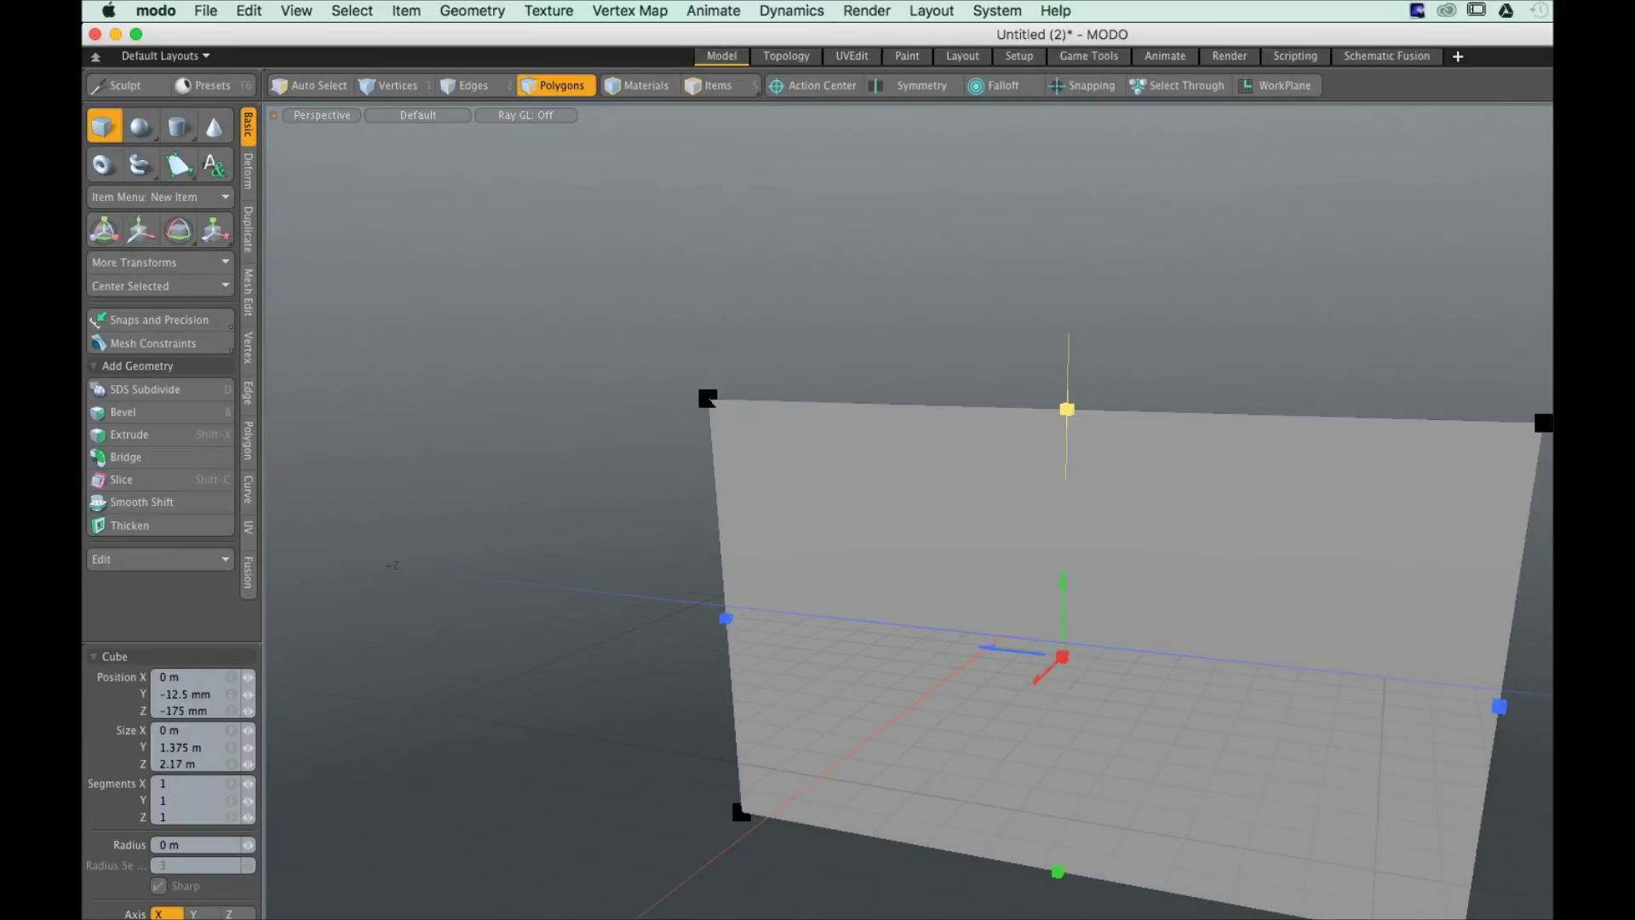
pyautogui.moveTo(1498, 707); pyautogui.dragTo(1251, 670)
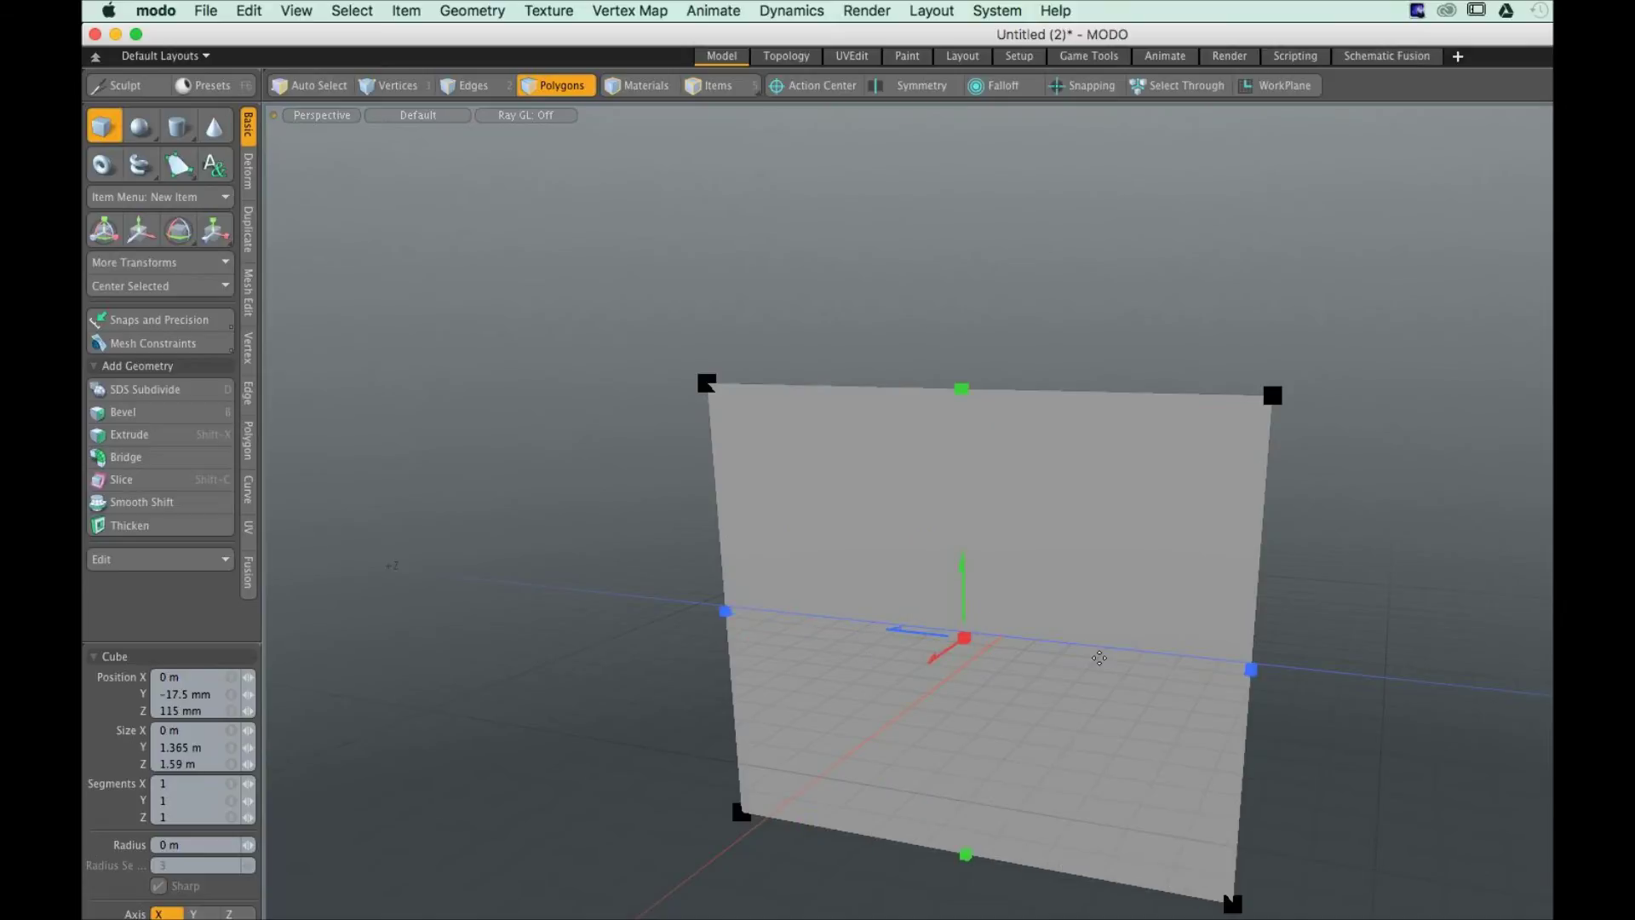
pyautogui.press('ctrl')
pyautogui.moveTo(1452, 619)
pyautogui.keyDown('alt'); pyautogui.mouseDown()
pyautogui.moveTo(1096, 614)
pyautogui.moveTo(1430, 623)
pyautogui.mouseUp(); pyautogui.keyUp('alt')
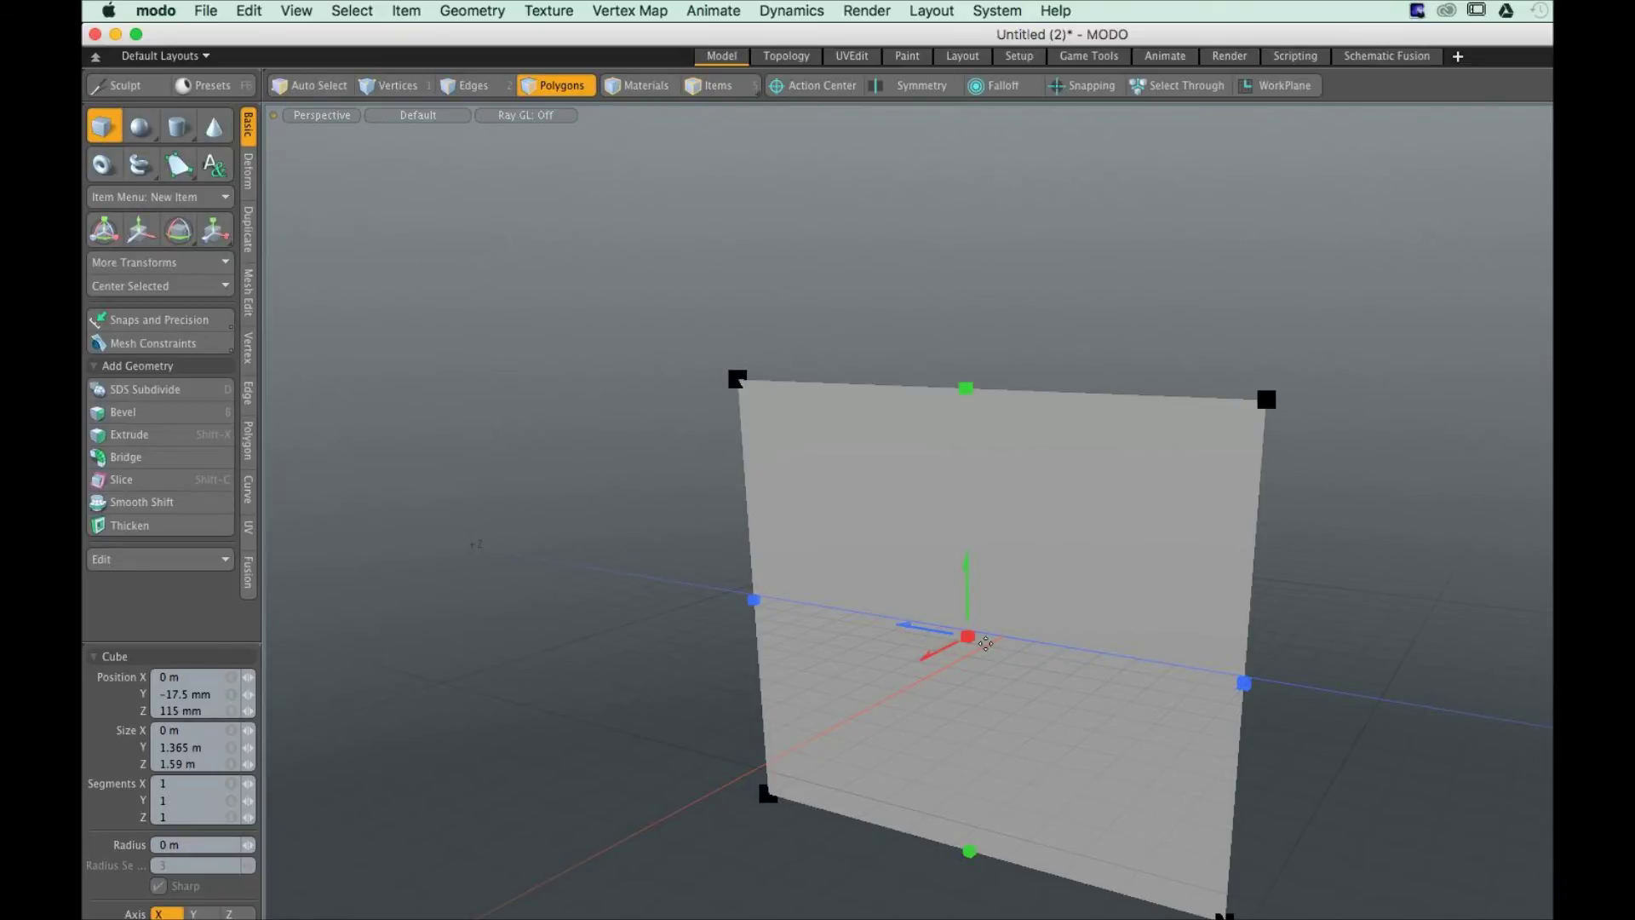
# Pull the flat cube out along X into a solid box about 2.04 m deep
pyautogui.press('ctrl')
pyautogui.moveTo(1035, 828); pyautogui.dragTo(996, 843)
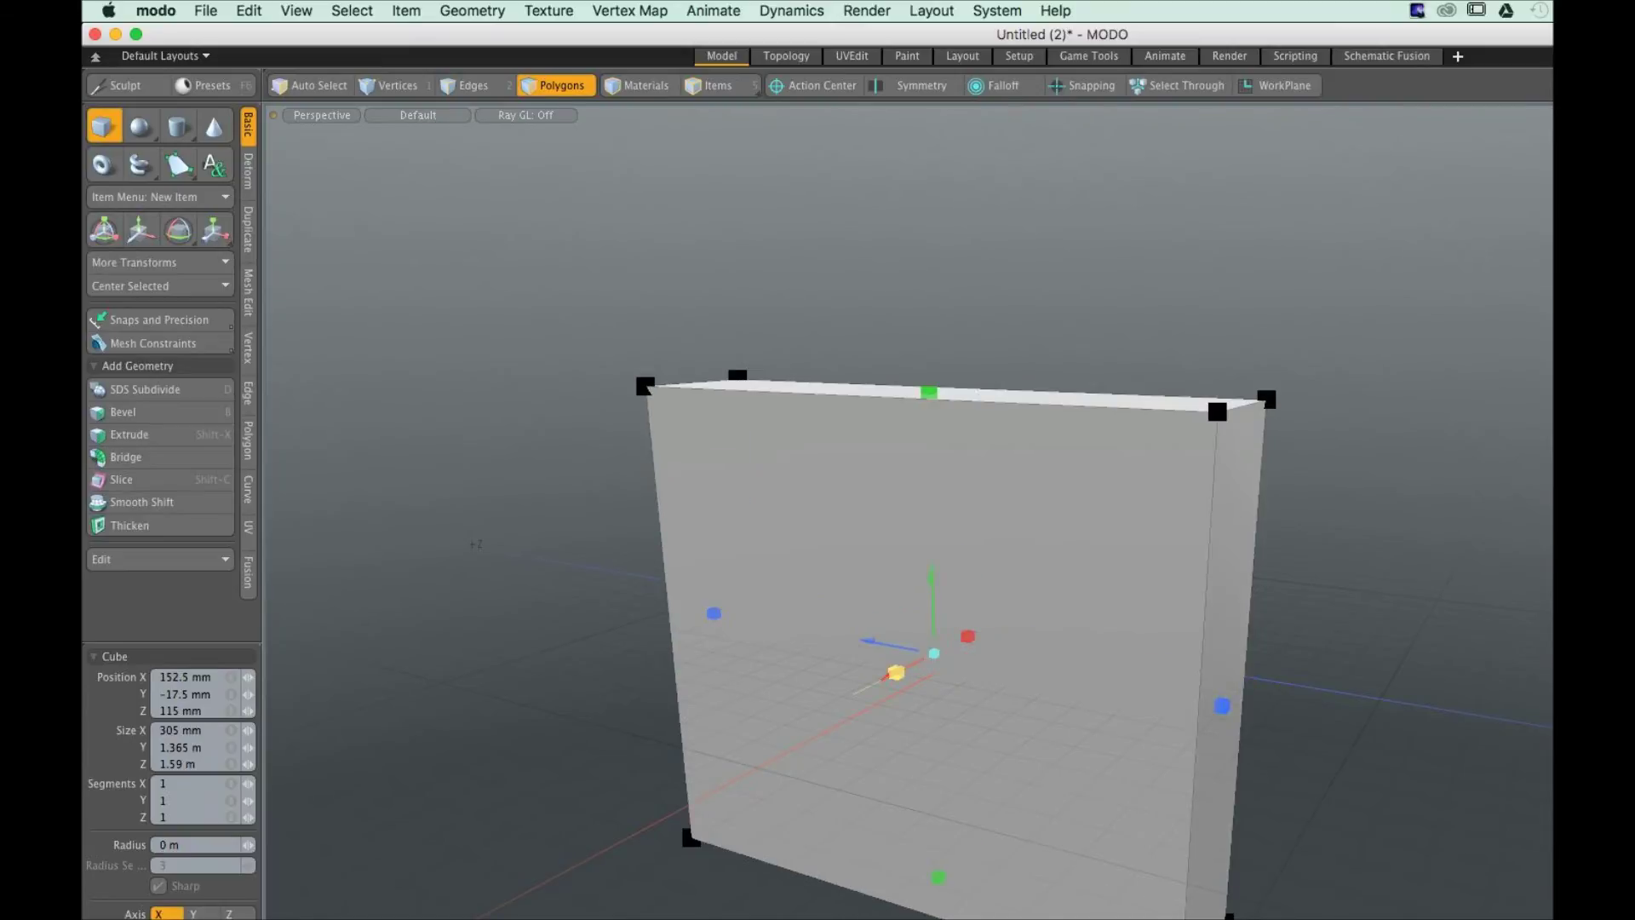
pyautogui.moveTo(895, 673); pyautogui.dragTo(588, 830)
pyautogui.keyDown('alt'); pyautogui.moveTo(588, 830); pyautogui.dragTo(1211, 681); pyautogui.keyUp('alt')
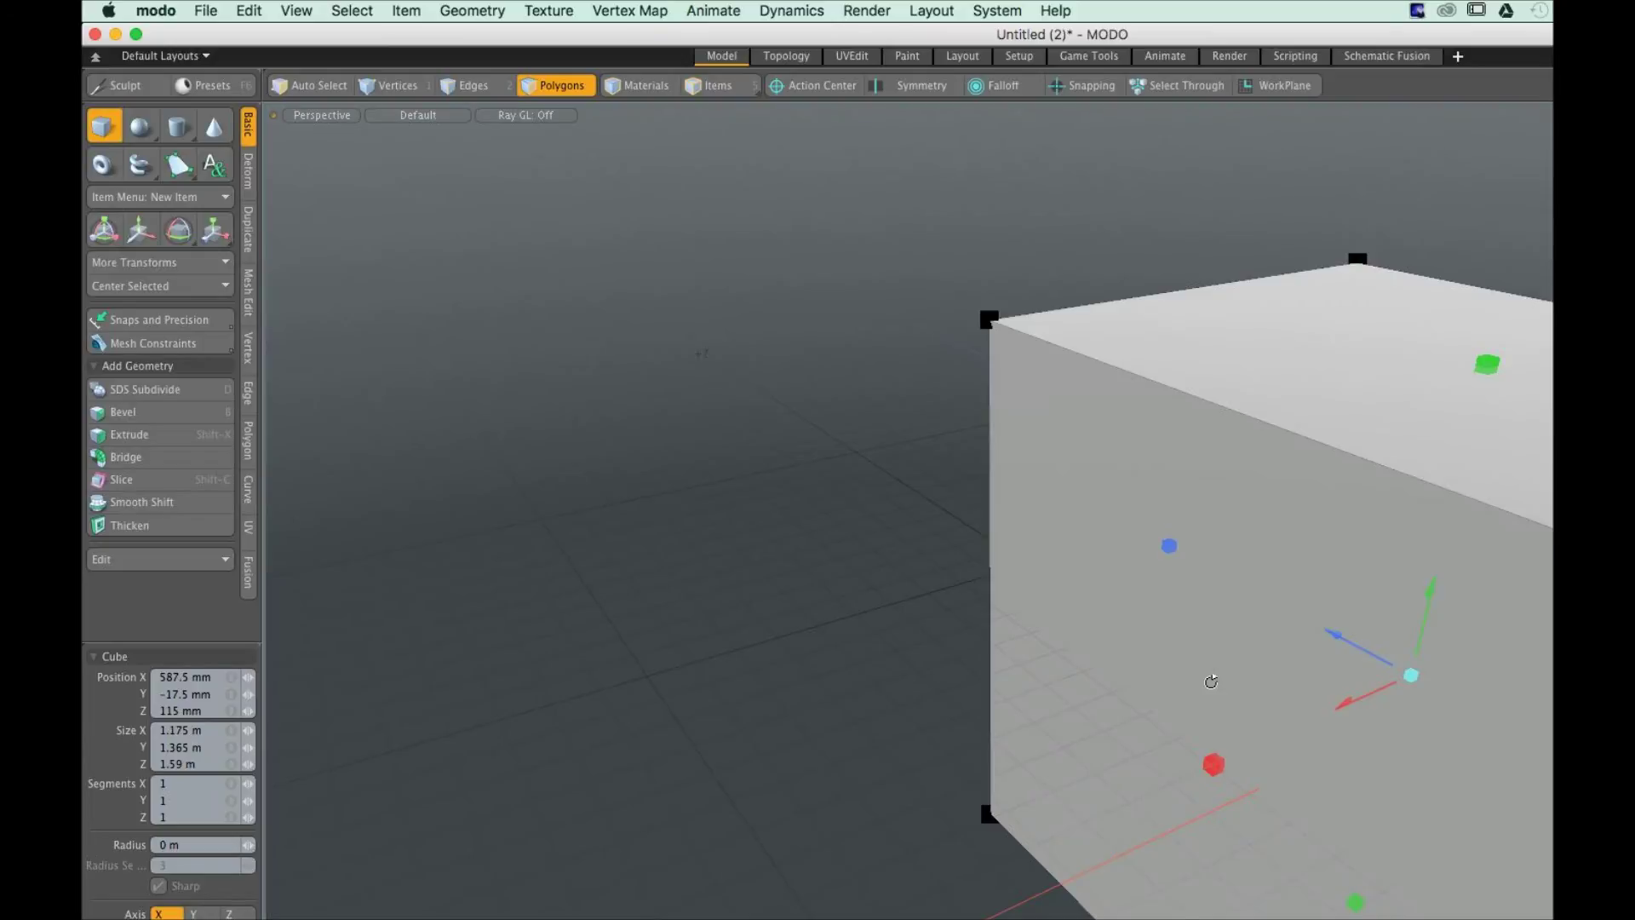
pyautogui.keyDown('alt'); pyautogui.moveTo(1211, 681); pyautogui.dragTo(911, 722); pyautogui.keyUp('alt')
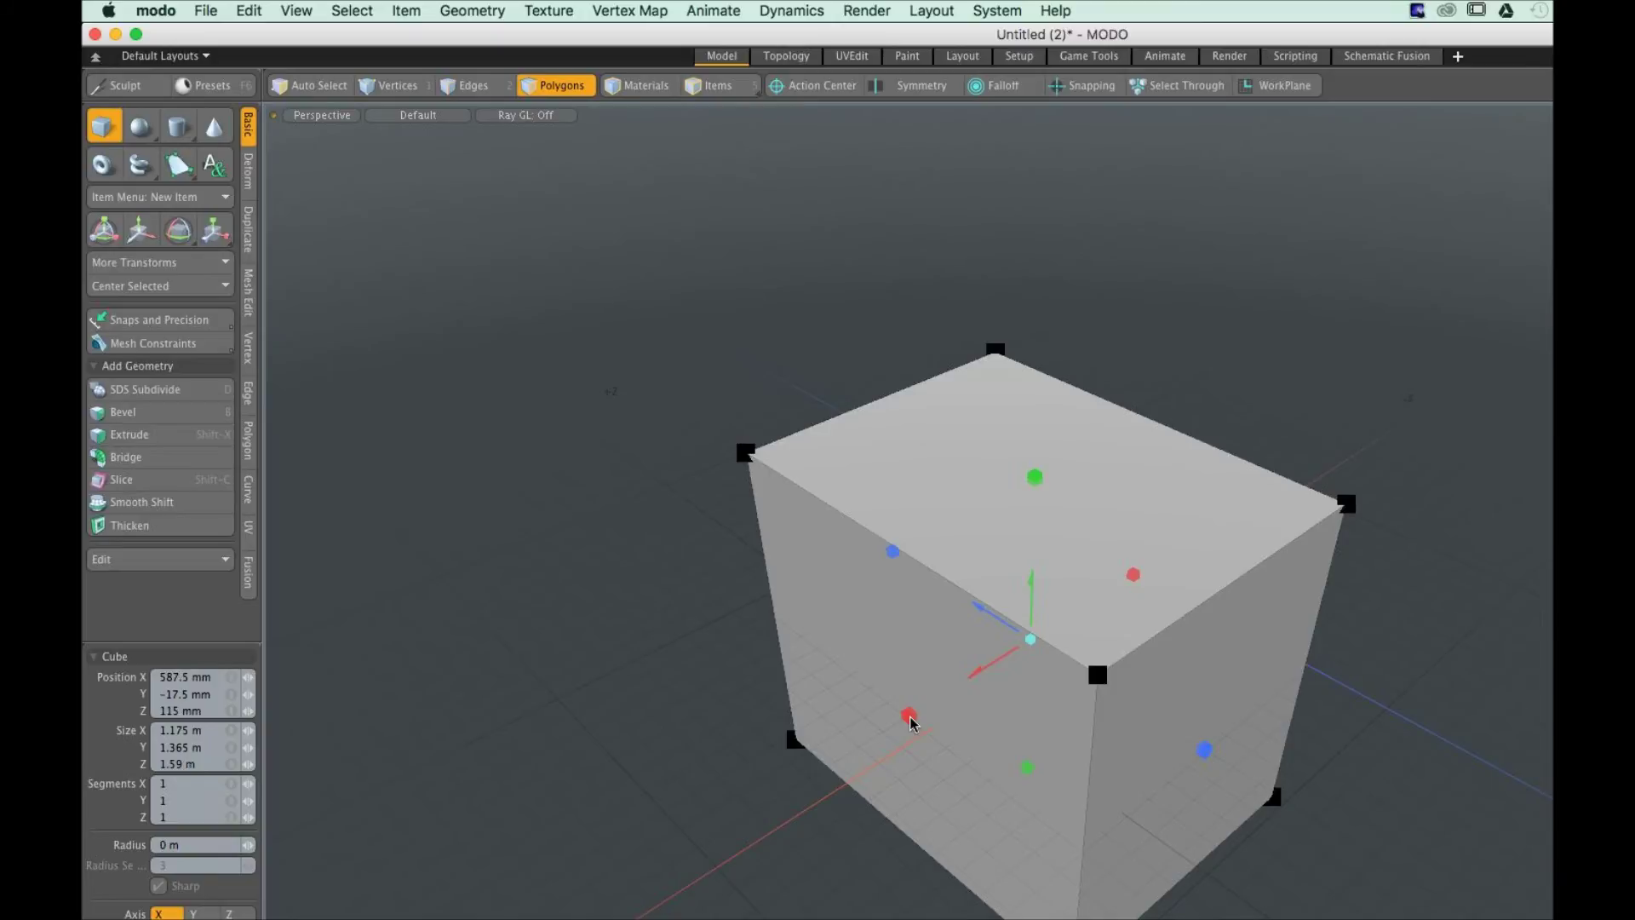
pyautogui.moveTo(909, 720); pyautogui.dragTo(754, 812)
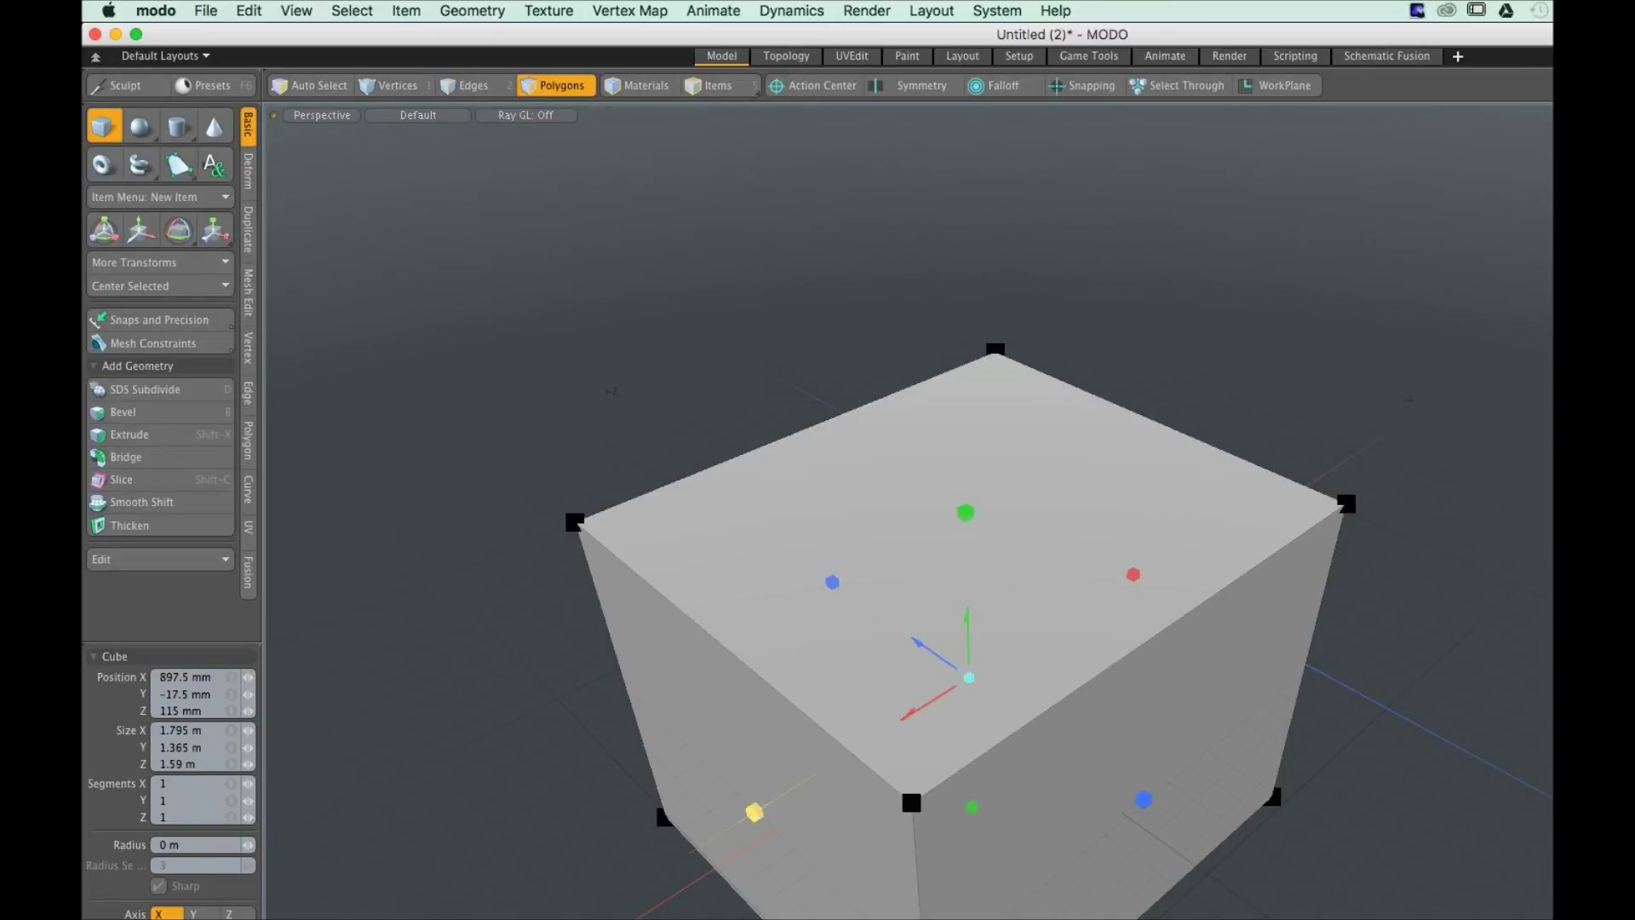
pyautogui.moveTo(754, 812); pyautogui.dragTo(724, 822)
pyautogui.keyDown('alt'); pyautogui.moveTo(724, 822); pyautogui.dragTo(1112, 681); pyautogui.keyUp('alt')
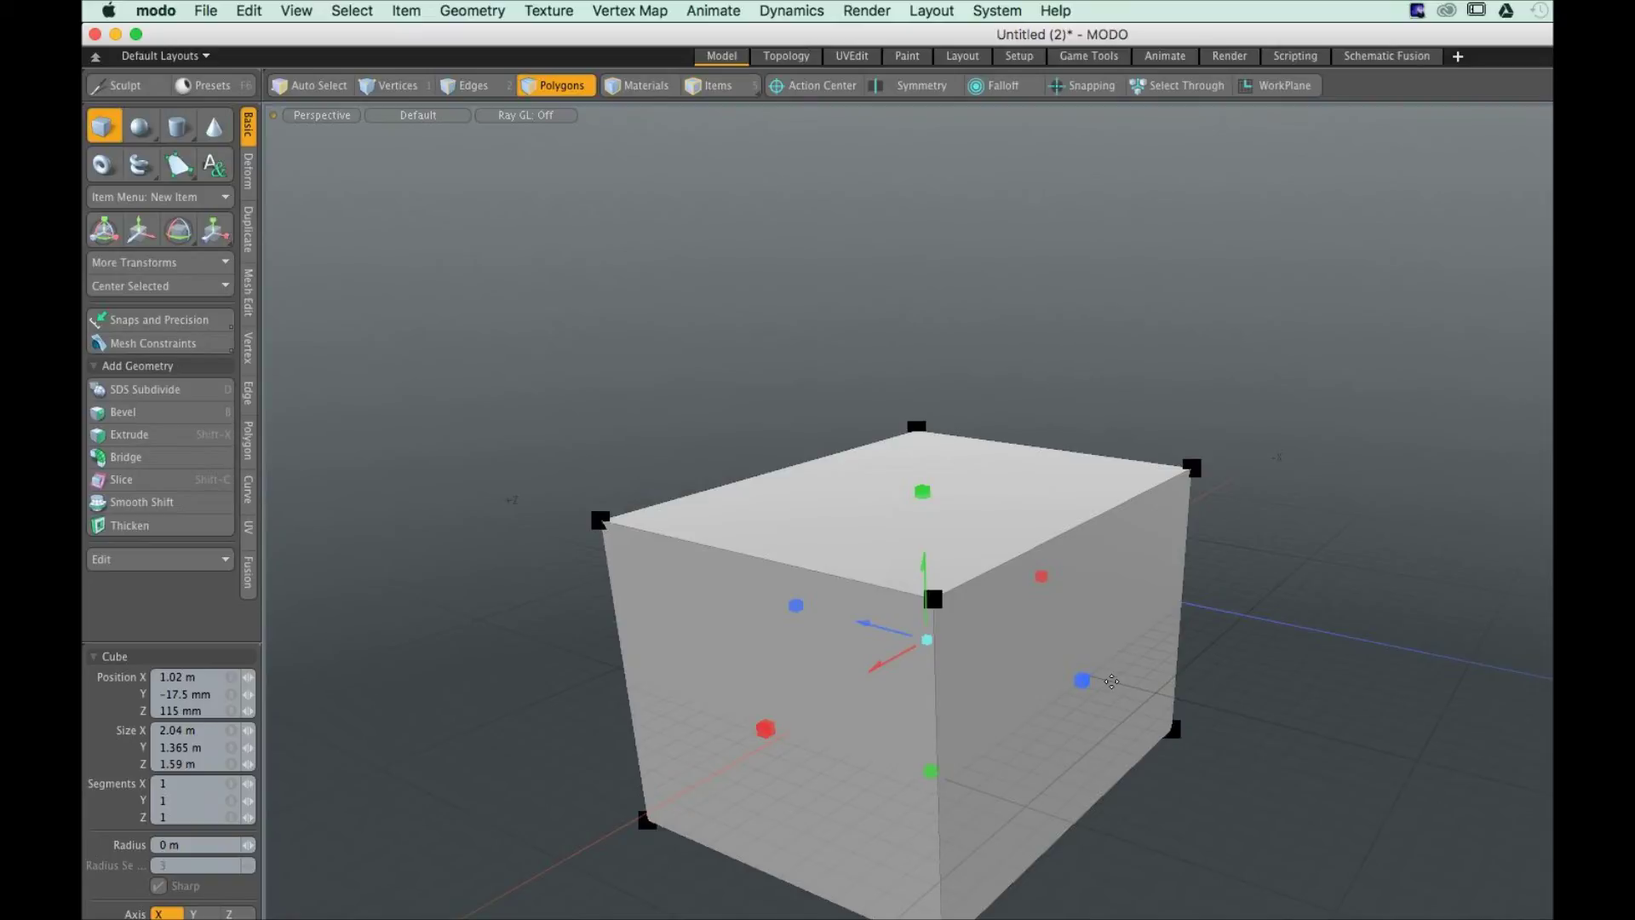
# Drop the Cube tool and remove the box from the scene
pyautogui.press('space')
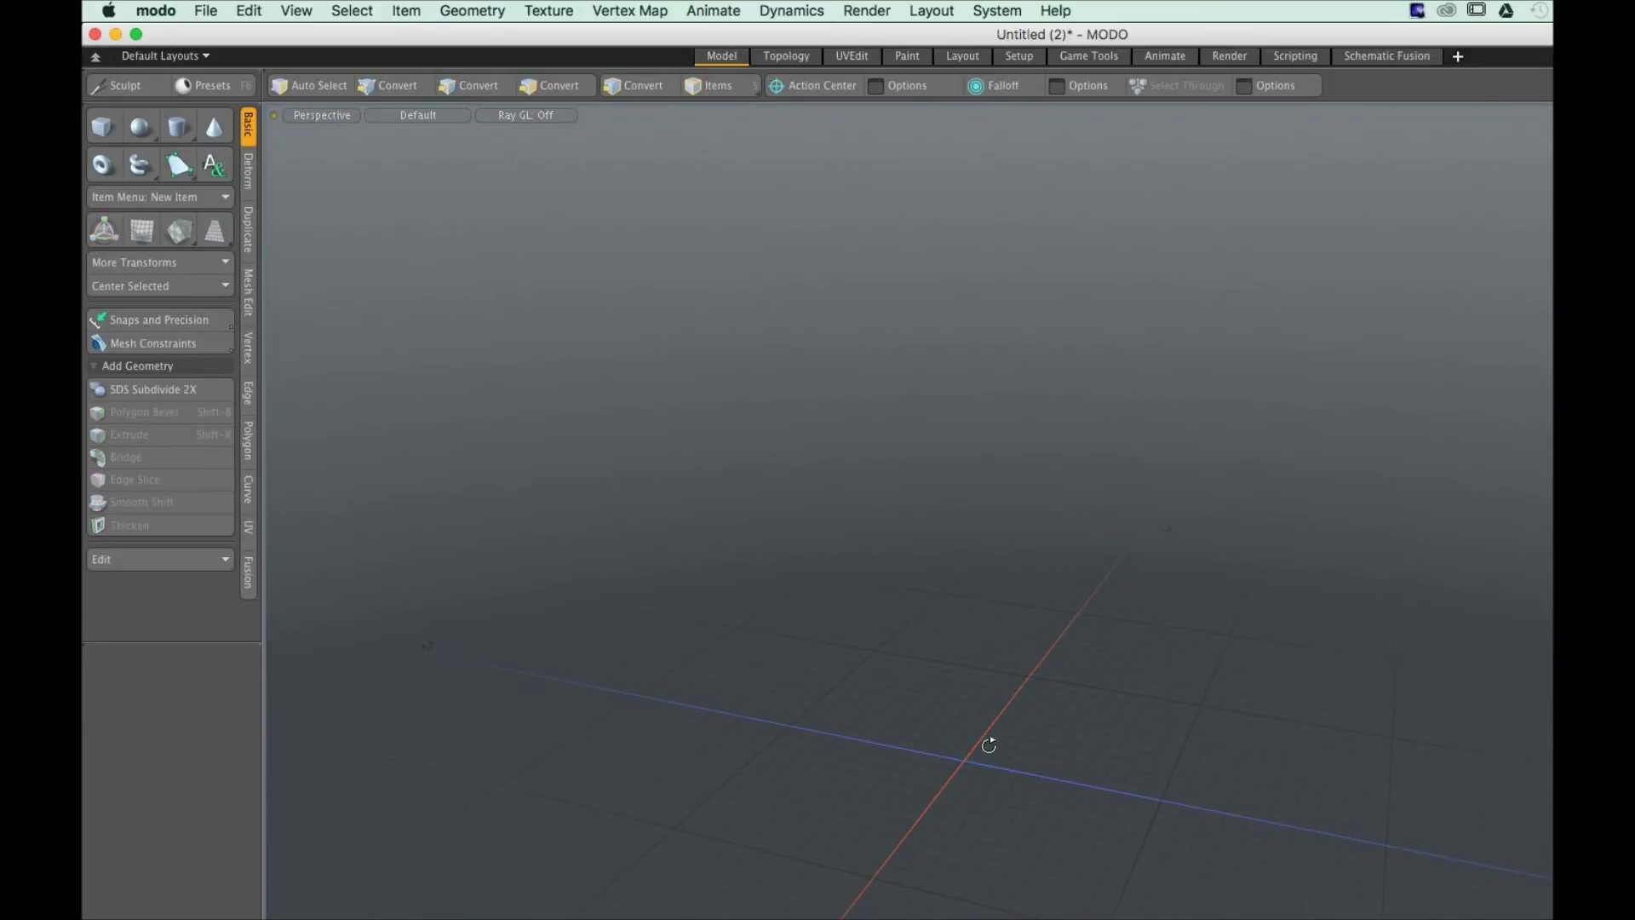
pyautogui.keyDown('alt'); pyautogui.moveTo(989, 745); pyautogui.dragTo(968, 736); pyautogui.keyUp('alt')
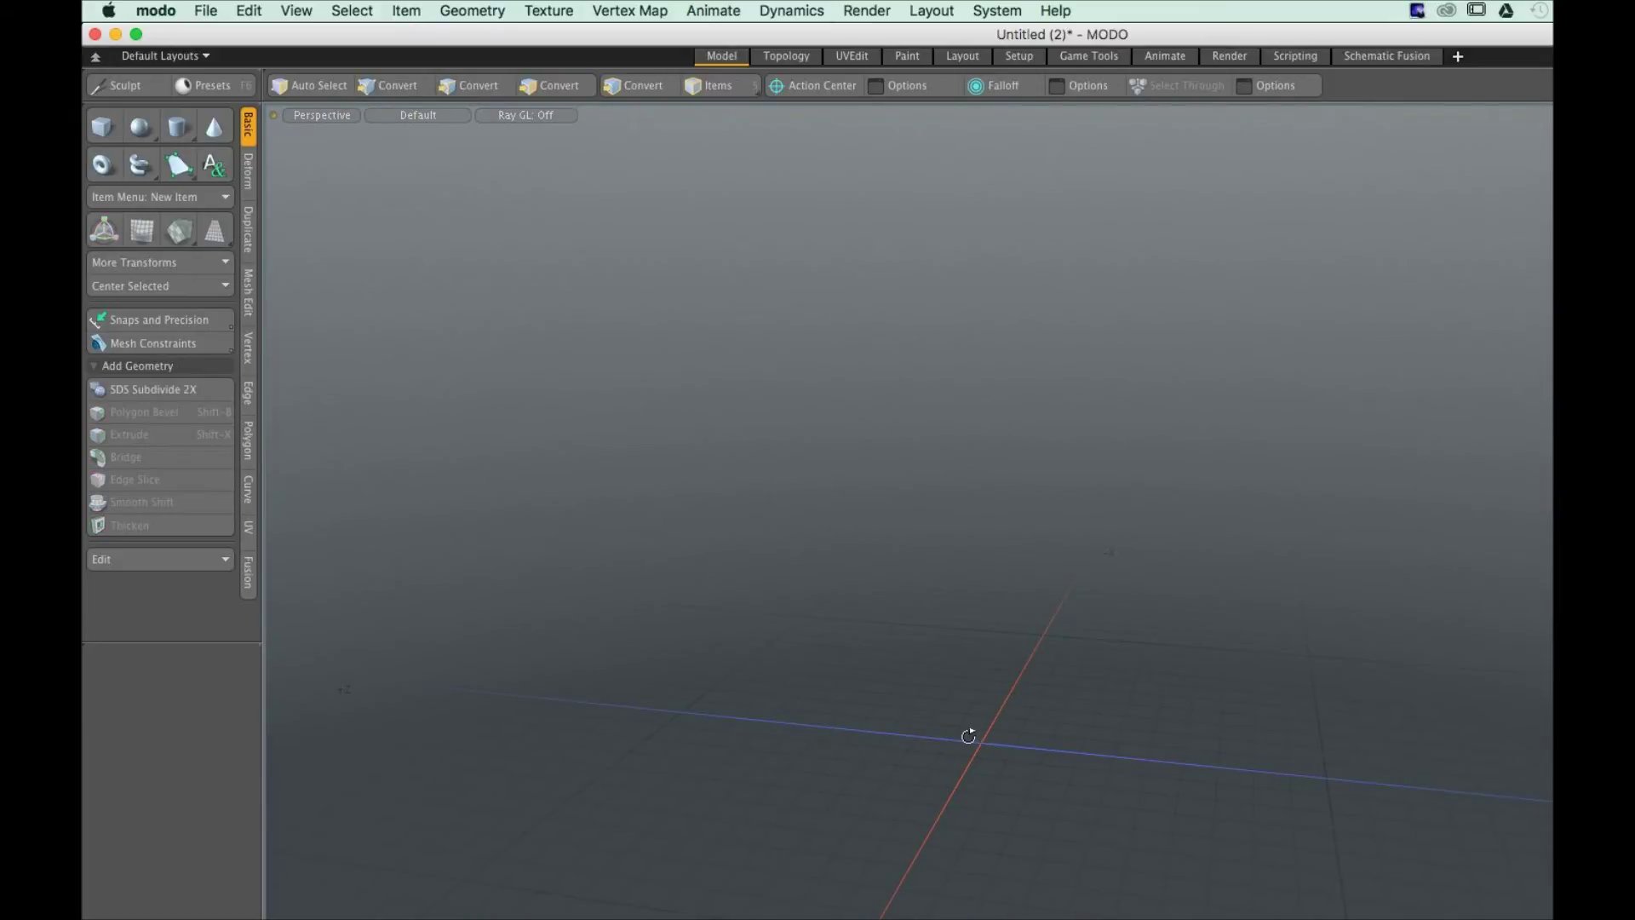
pyautogui.press('3')
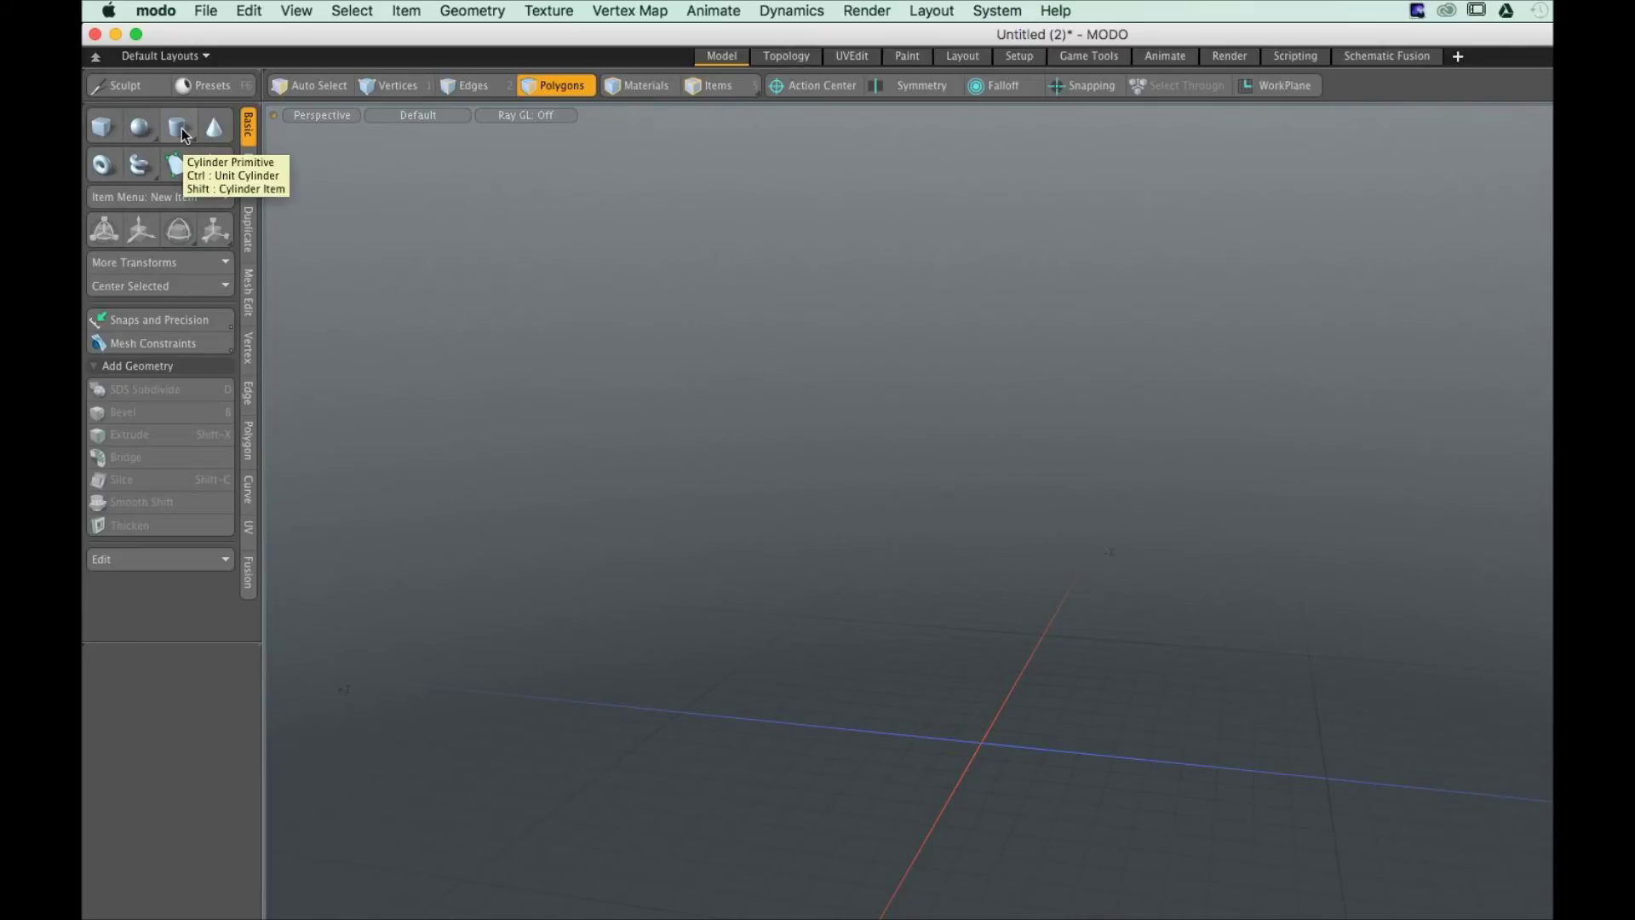
# Draw a flat elliptical cylinder on the ground plane around the origin, with radii of about 1.145 m in X and 1.34 m in Z
pyautogui.click(180, 127)
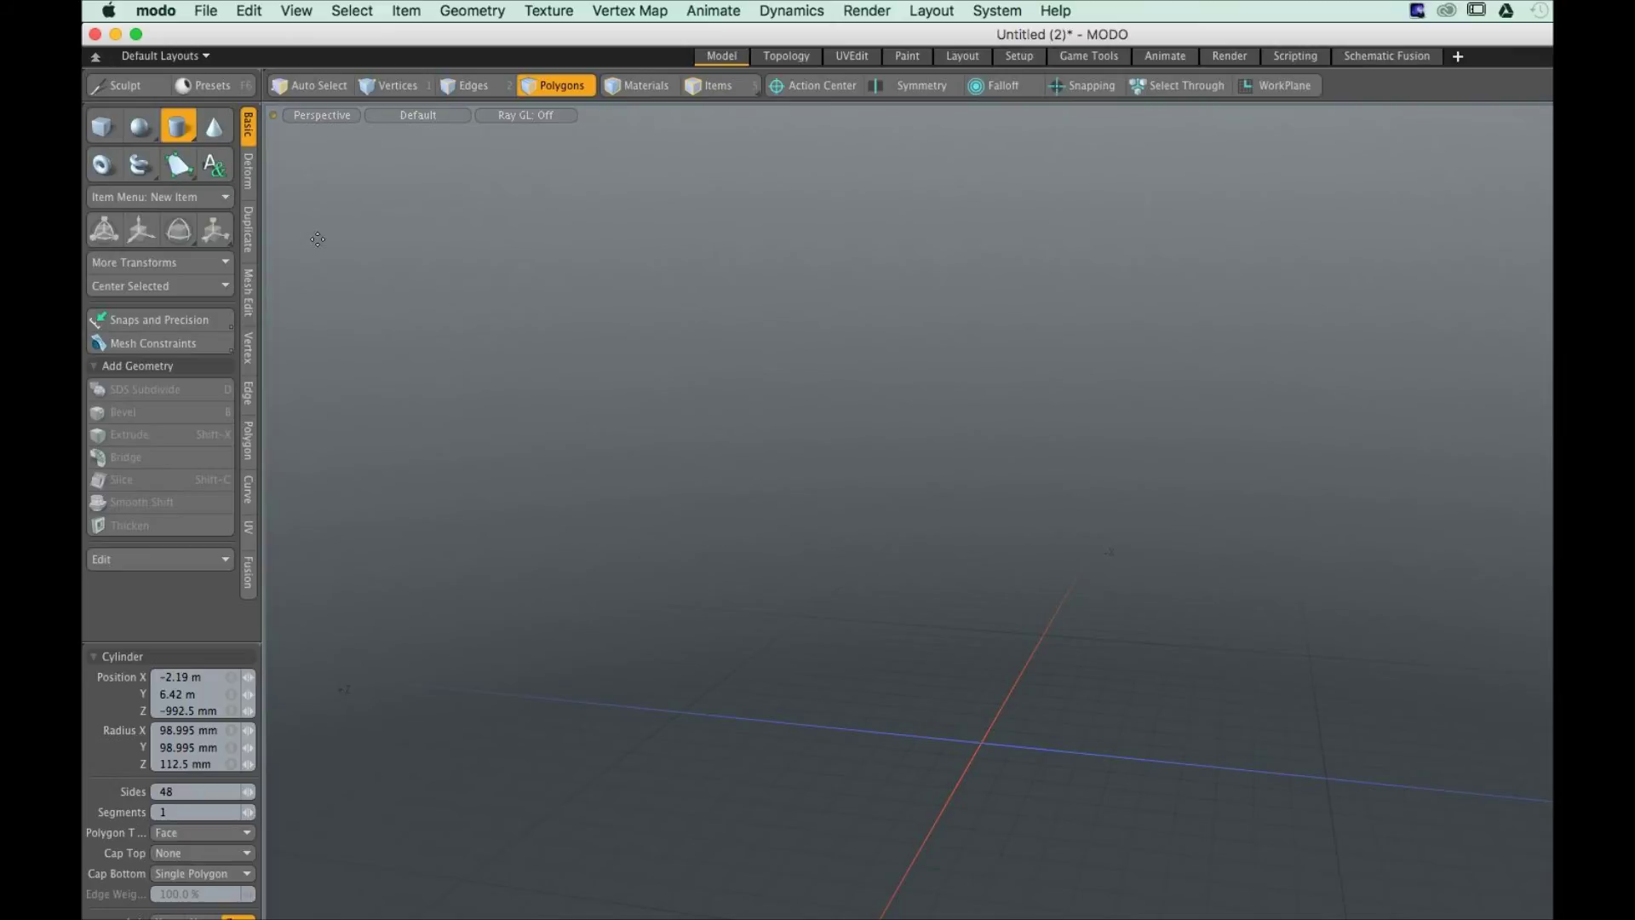
pyautogui.press('alt')
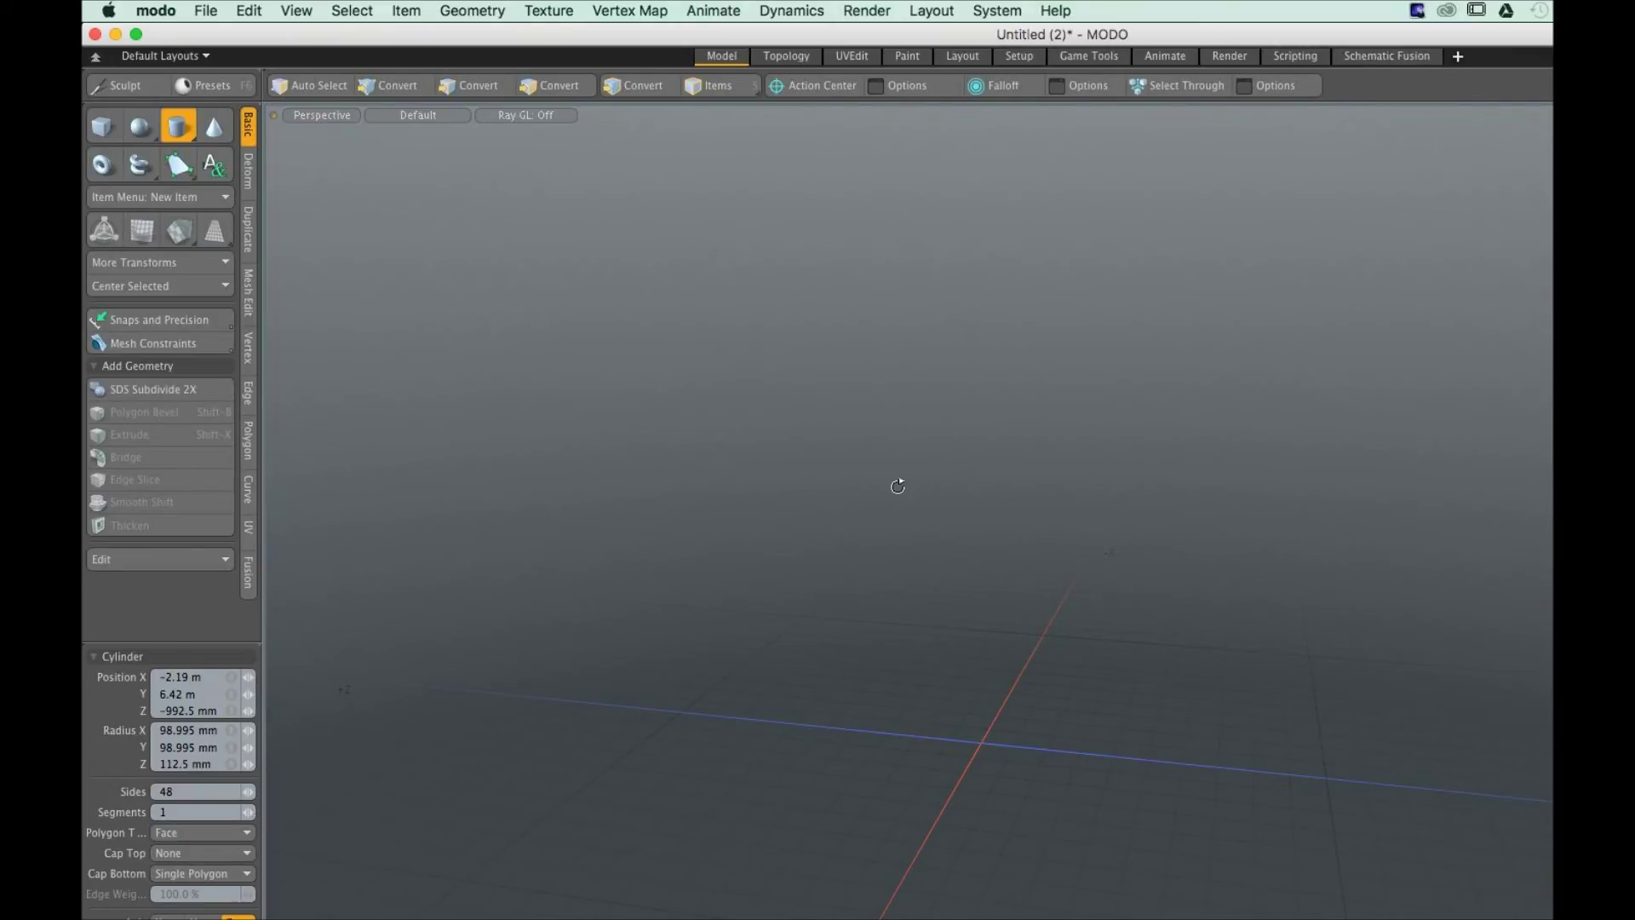
pyautogui.keyDown('alt'); pyautogui.moveTo(897, 486); pyautogui.dragTo(1261, 825); pyautogui.keyUp('alt')
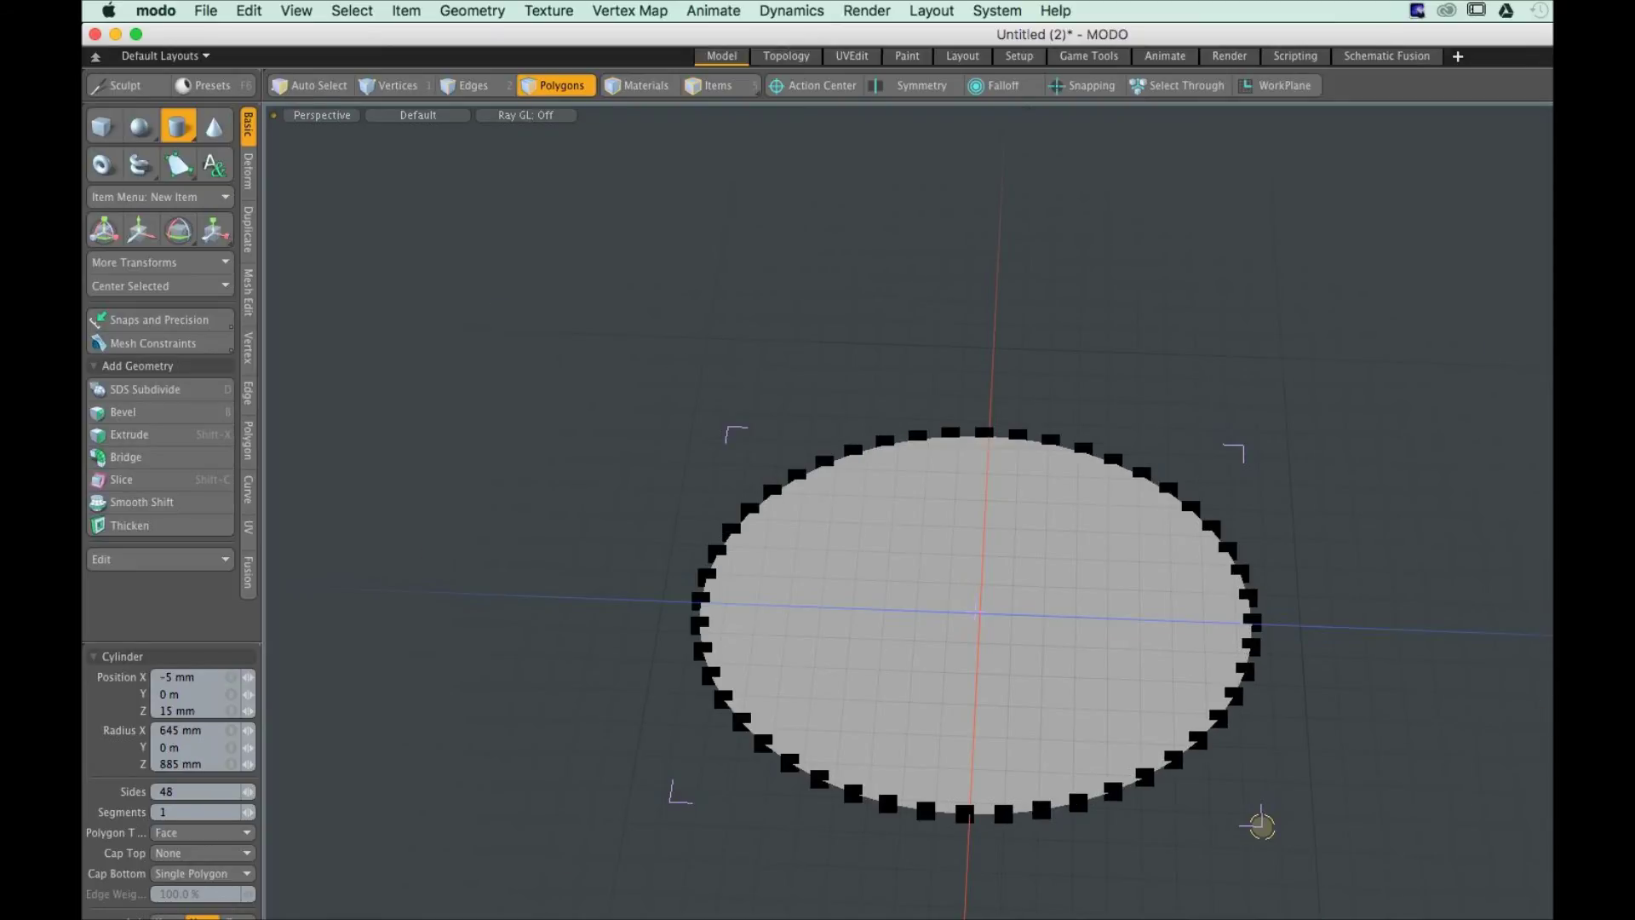
pyautogui.moveTo(1262, 825); pyautogui.dragTo(1443, 918)
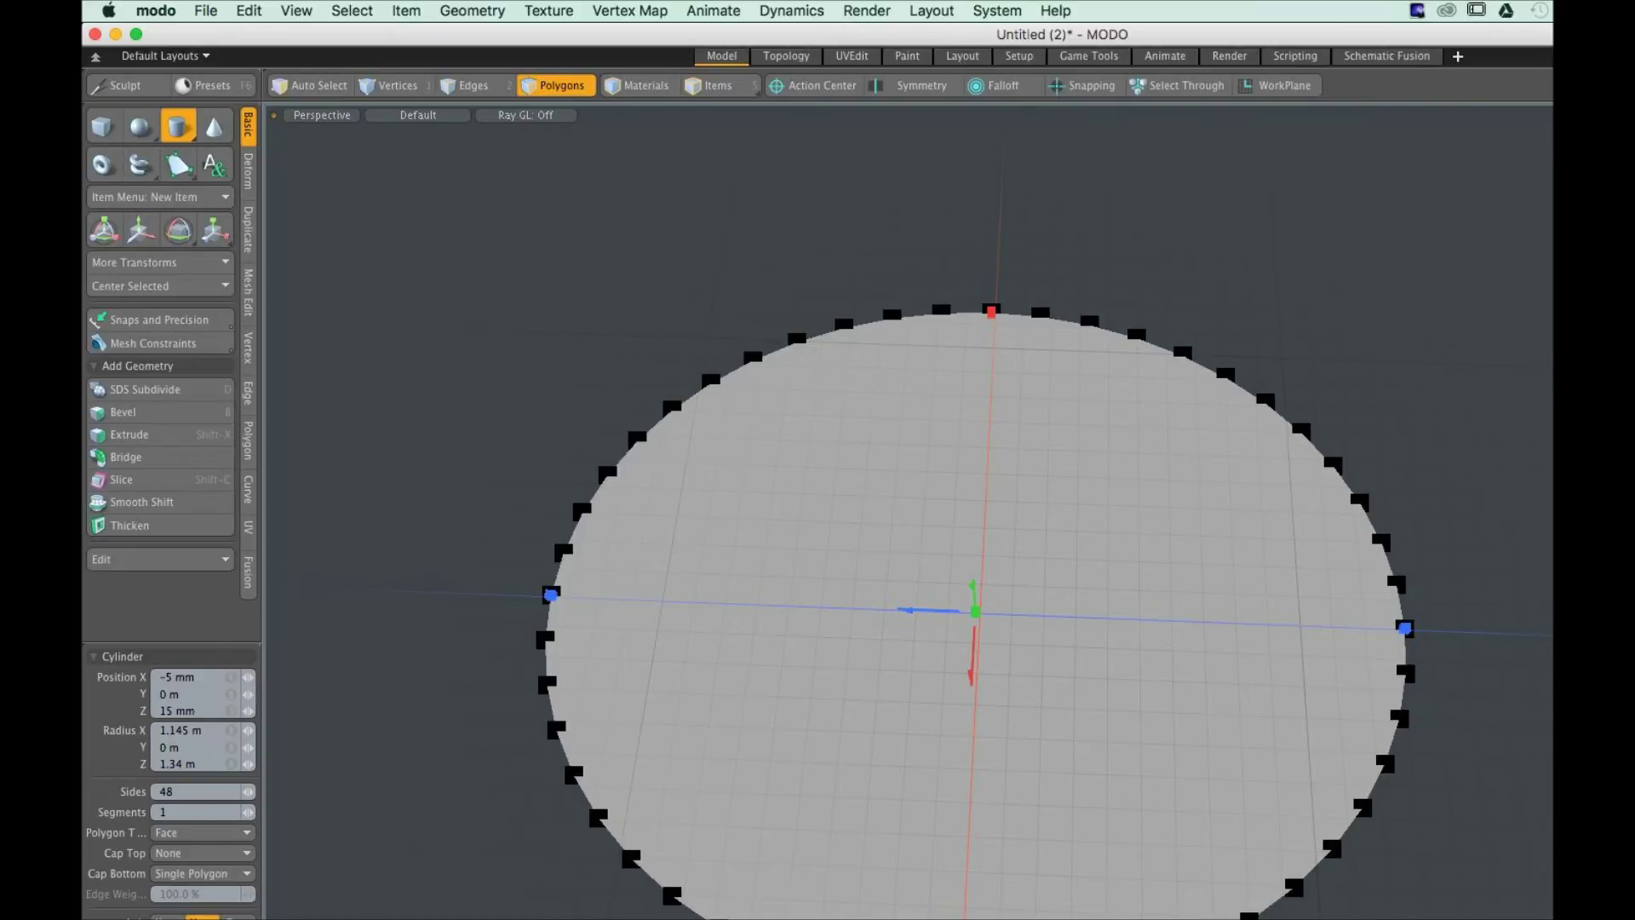
# Squeeze the flat cylinder to an X radius of about 750 mm, readjust its radii into a rounder disc and drop the Cylinder tool
pyautogui.moveTo(968, 917); pyautogui.dragTo(969, 722)
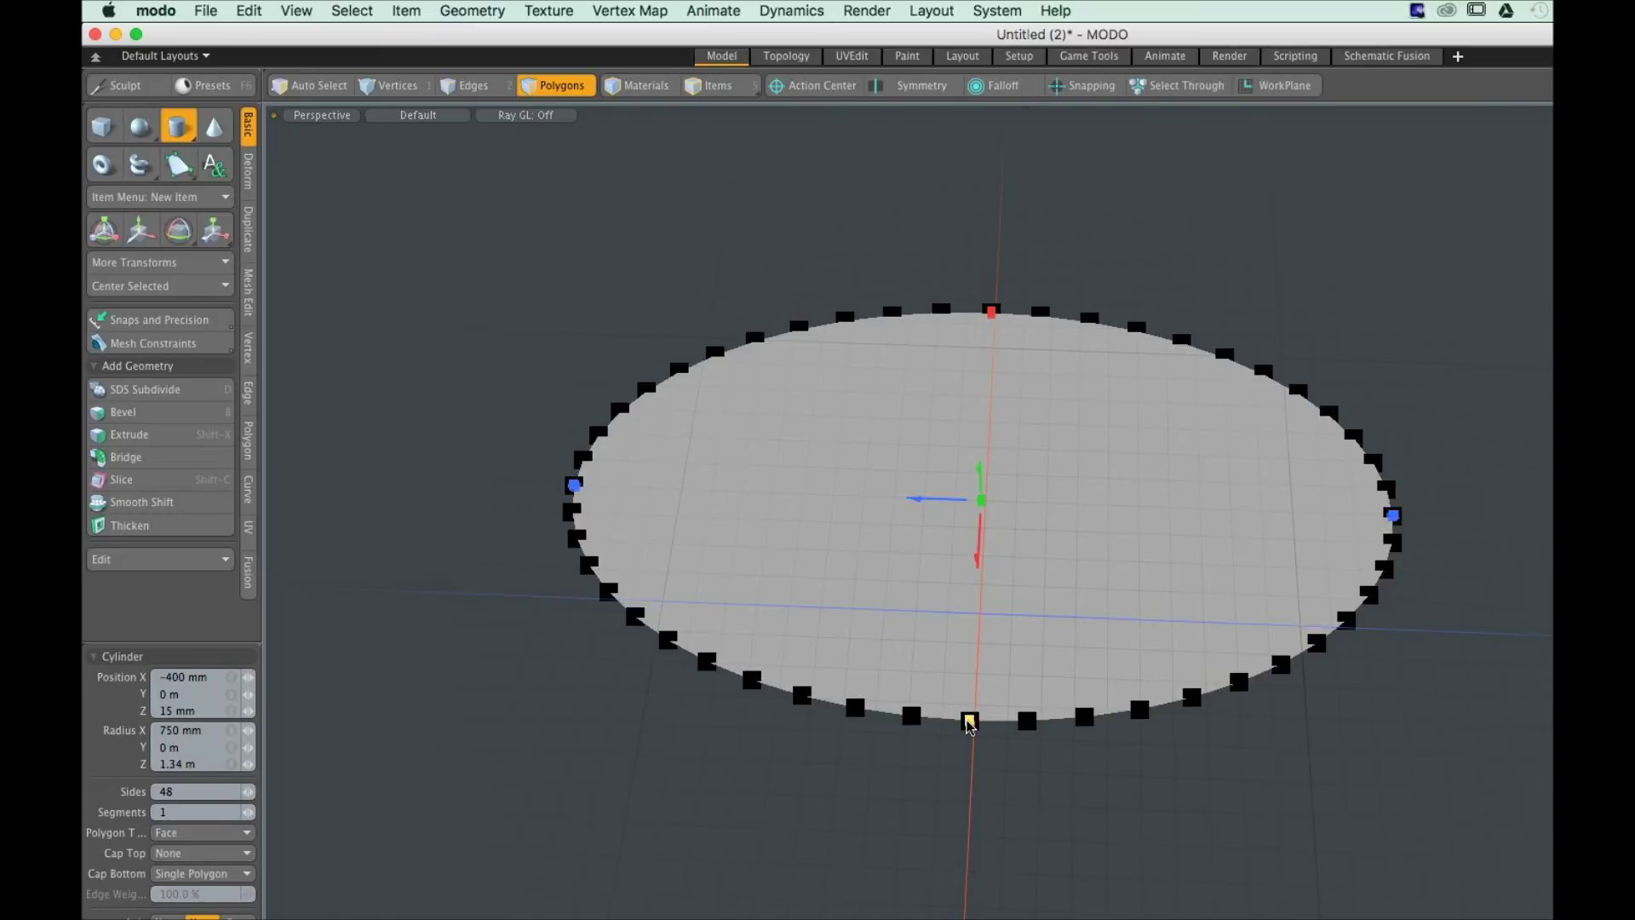
pyautogui.click(203, 766)
pyautogui.click(201, 730)
pyautogui.click(195, 763)
pyautogui.moveTo(188, 755); pyautogui.dragTo(234, 752)
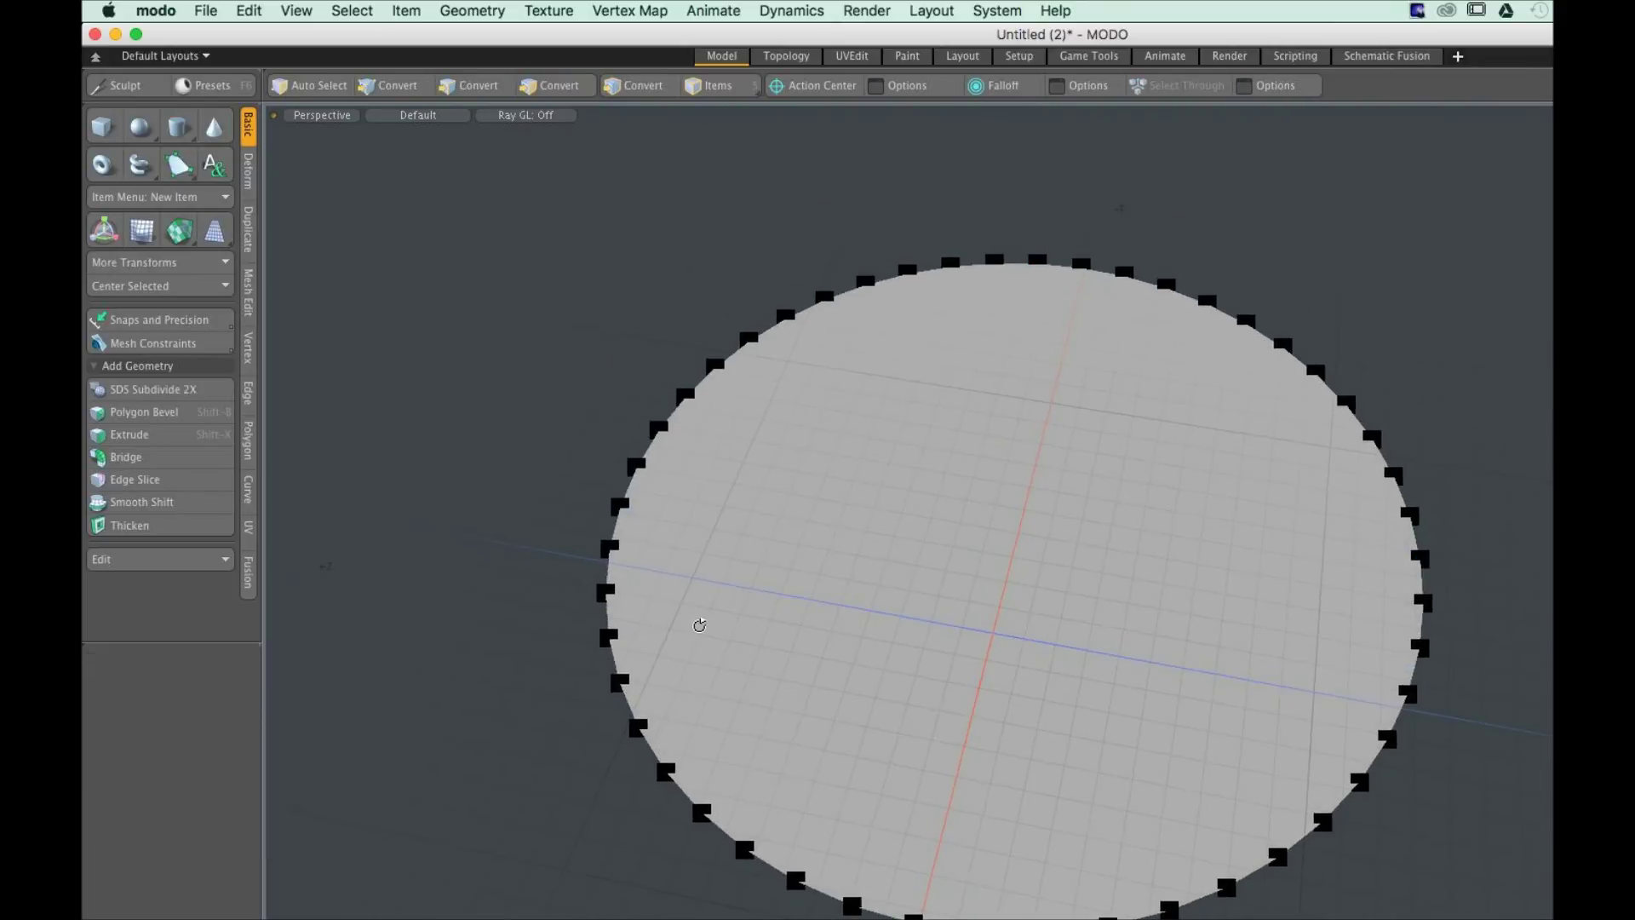
pyautogui.keyDown('alt'); pyautogui.moveTo(699, 626); pyautogui.dragTo(838, 539); pyautogui.keyUp('alt')
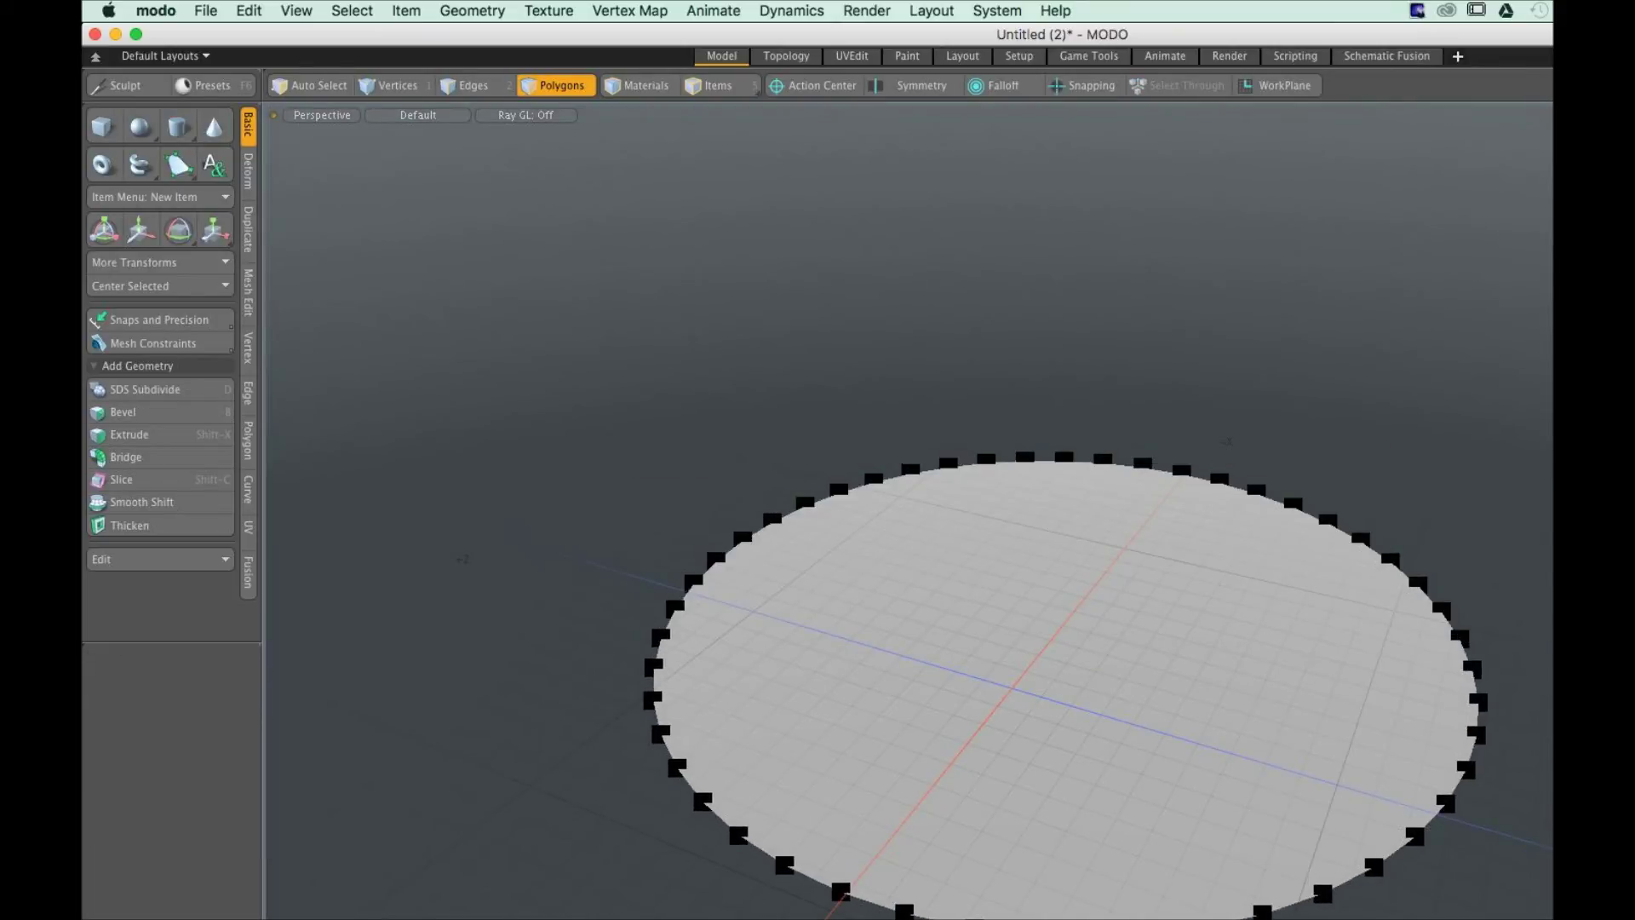
# Add a teapot primitive to the scene containing the flat disc
pyautogui.click(472, 10)
pyautogui.moveTo(499, 86)
pyautogui.moveTo(789, 106)
pyautogui.click(956, 262)
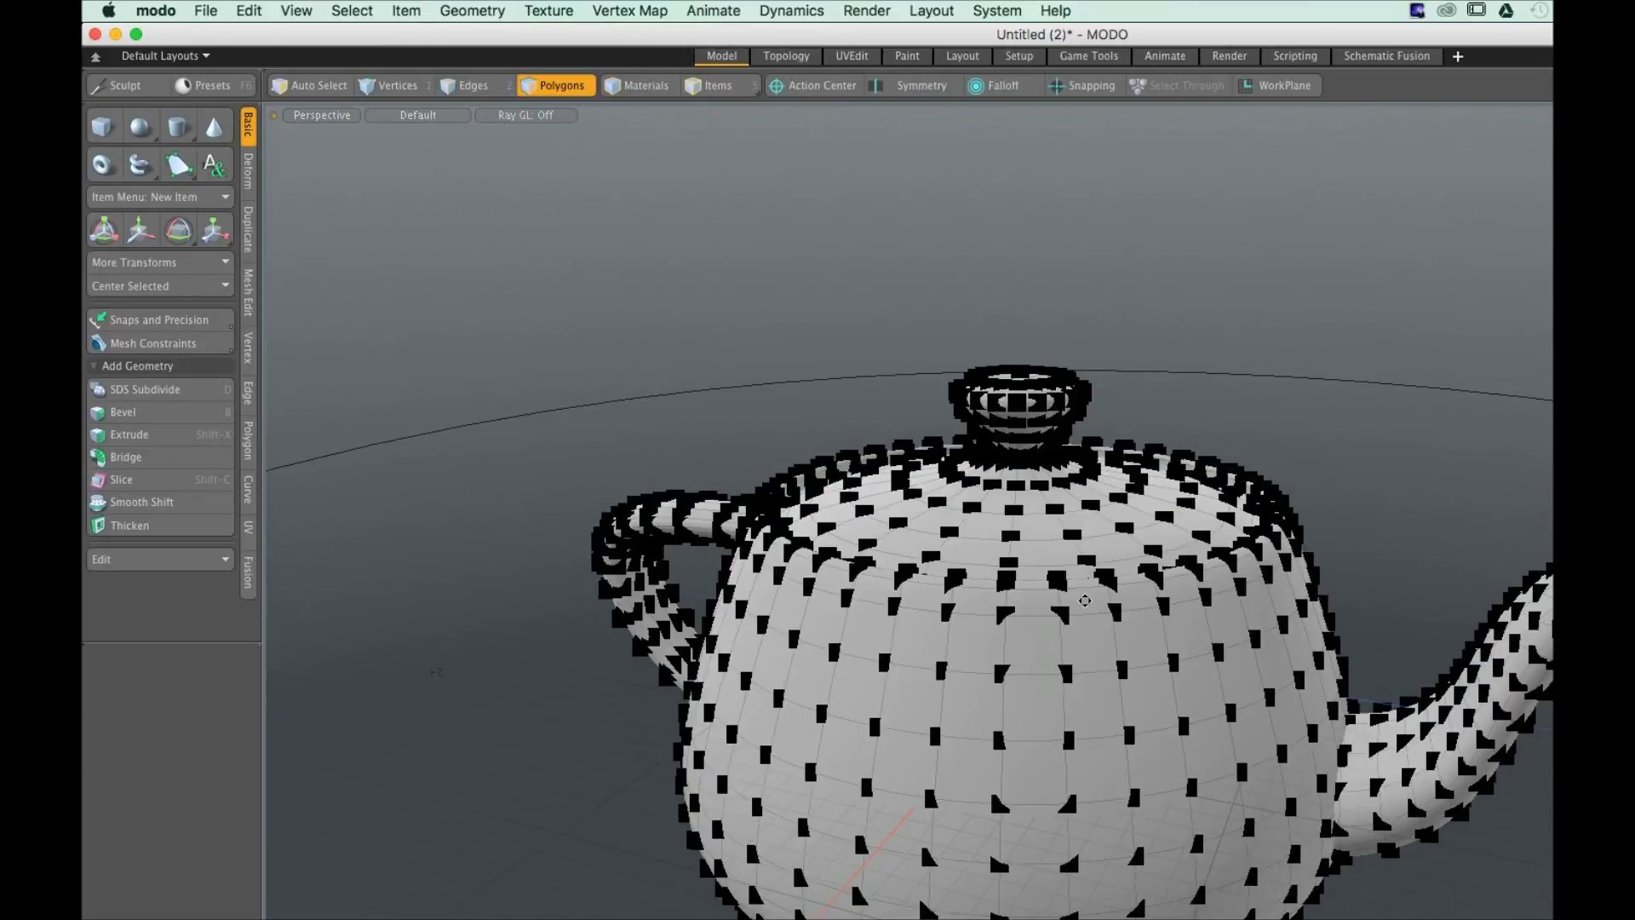
pyautogui.keyDown('alt'); pyautogui.keyDown('shift'); pyautogui.moveTo(1084, 600); pyautogui.dragTo(1046, 567); pyautogui.keyUp('shift'); pyautogui.keyUp('alt')
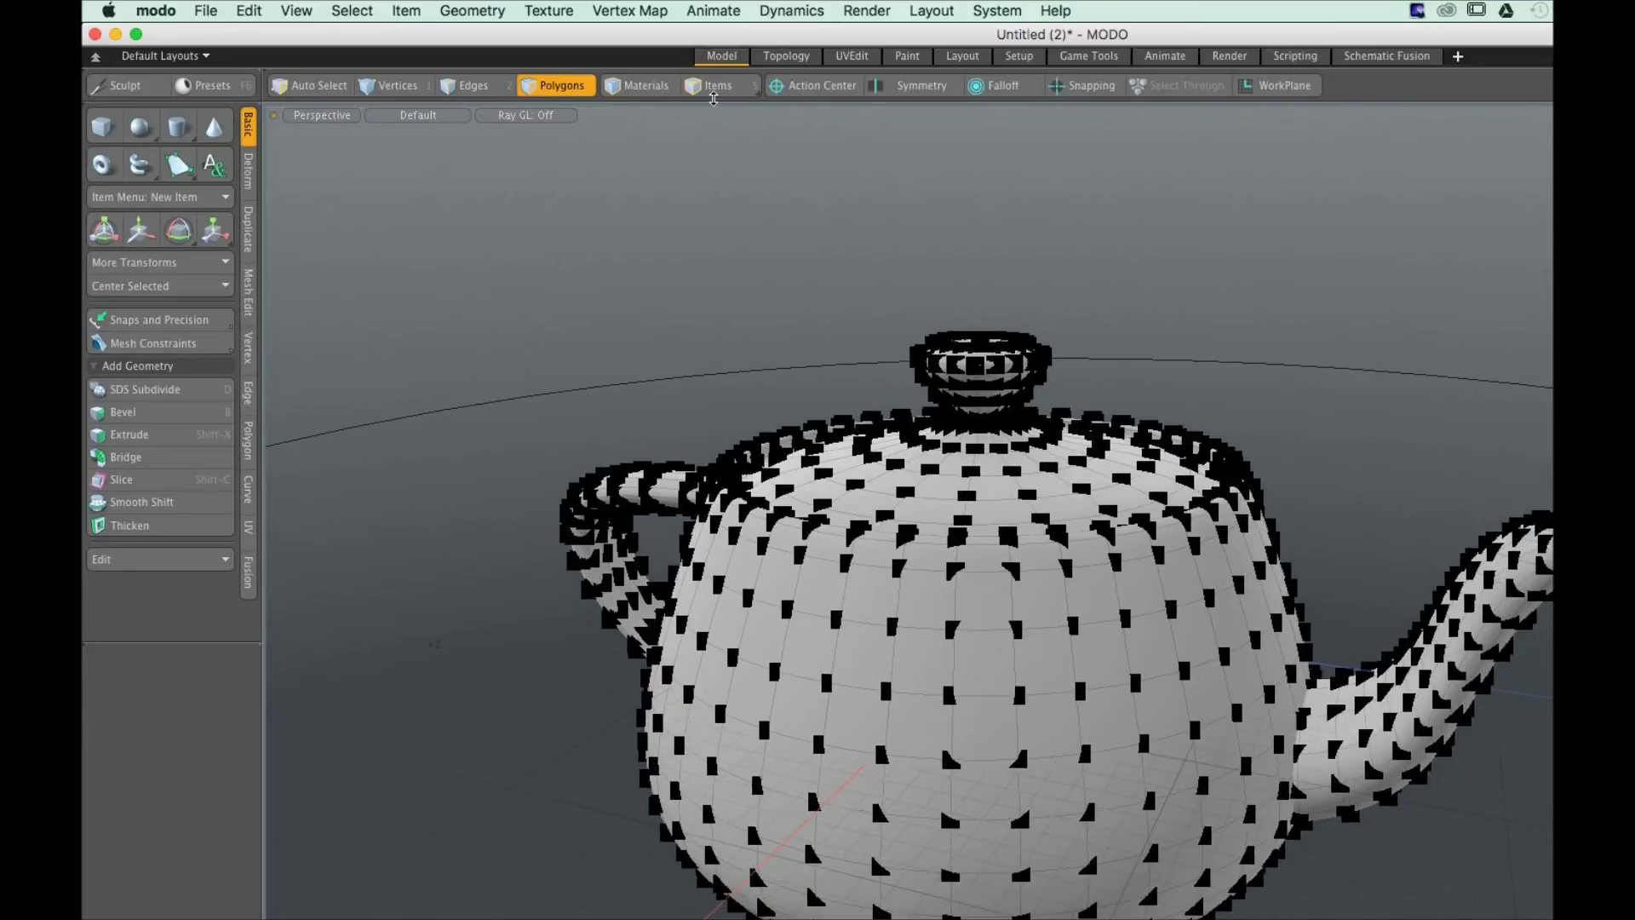
# Switch to item selection mode and delete the teapot item
pyautogui.click(713, 92)
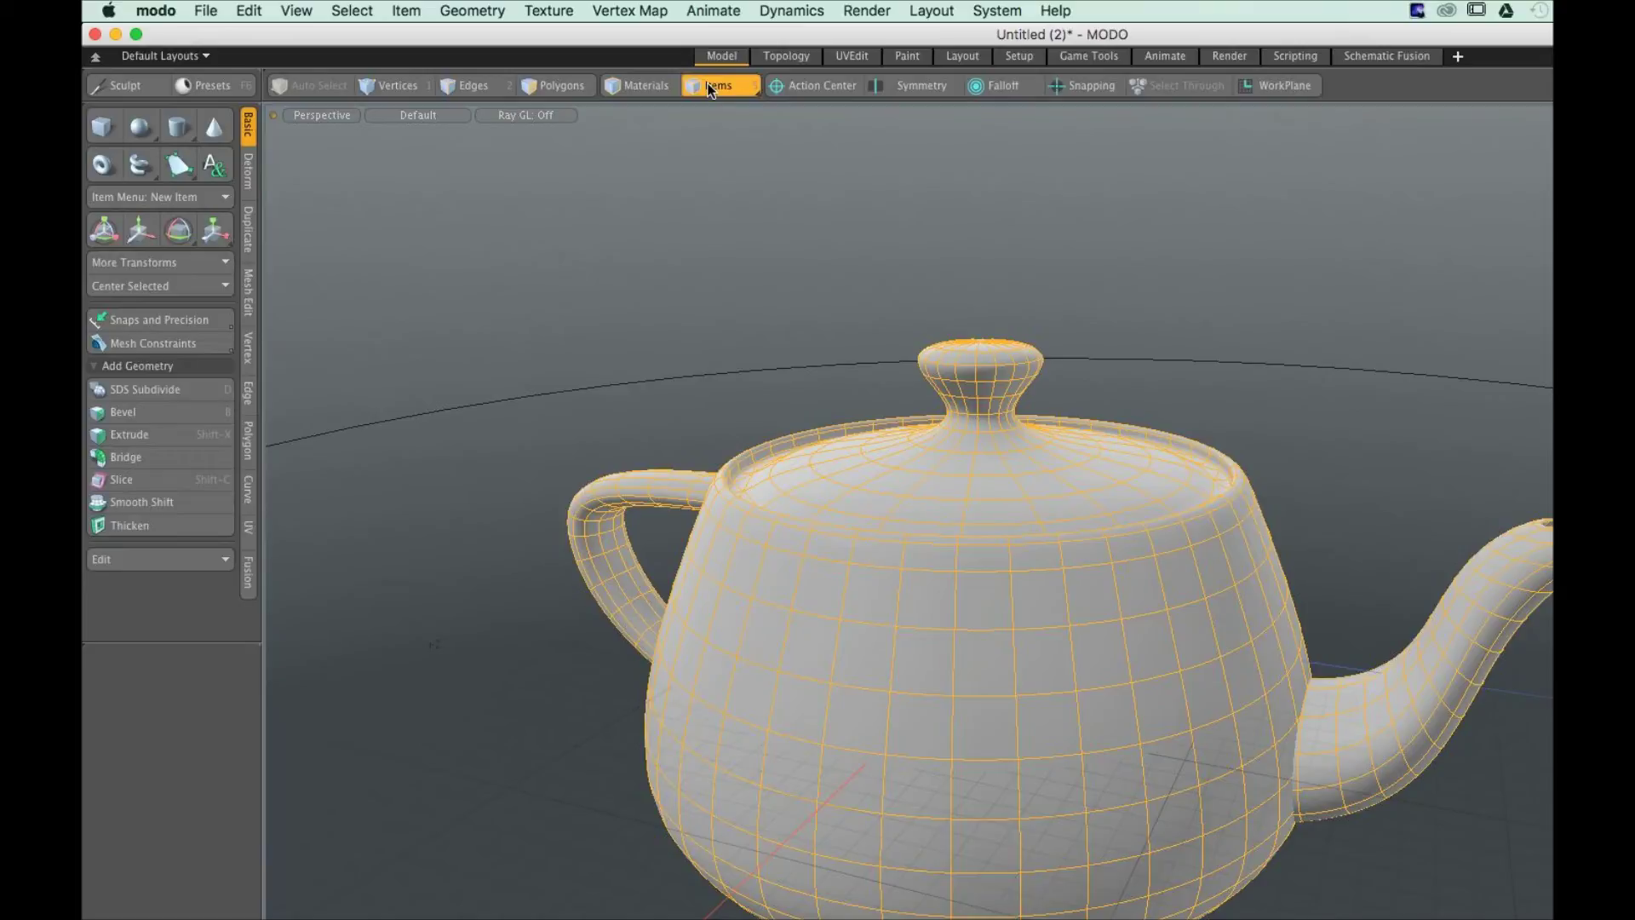
pyautogui.press('ctrl')
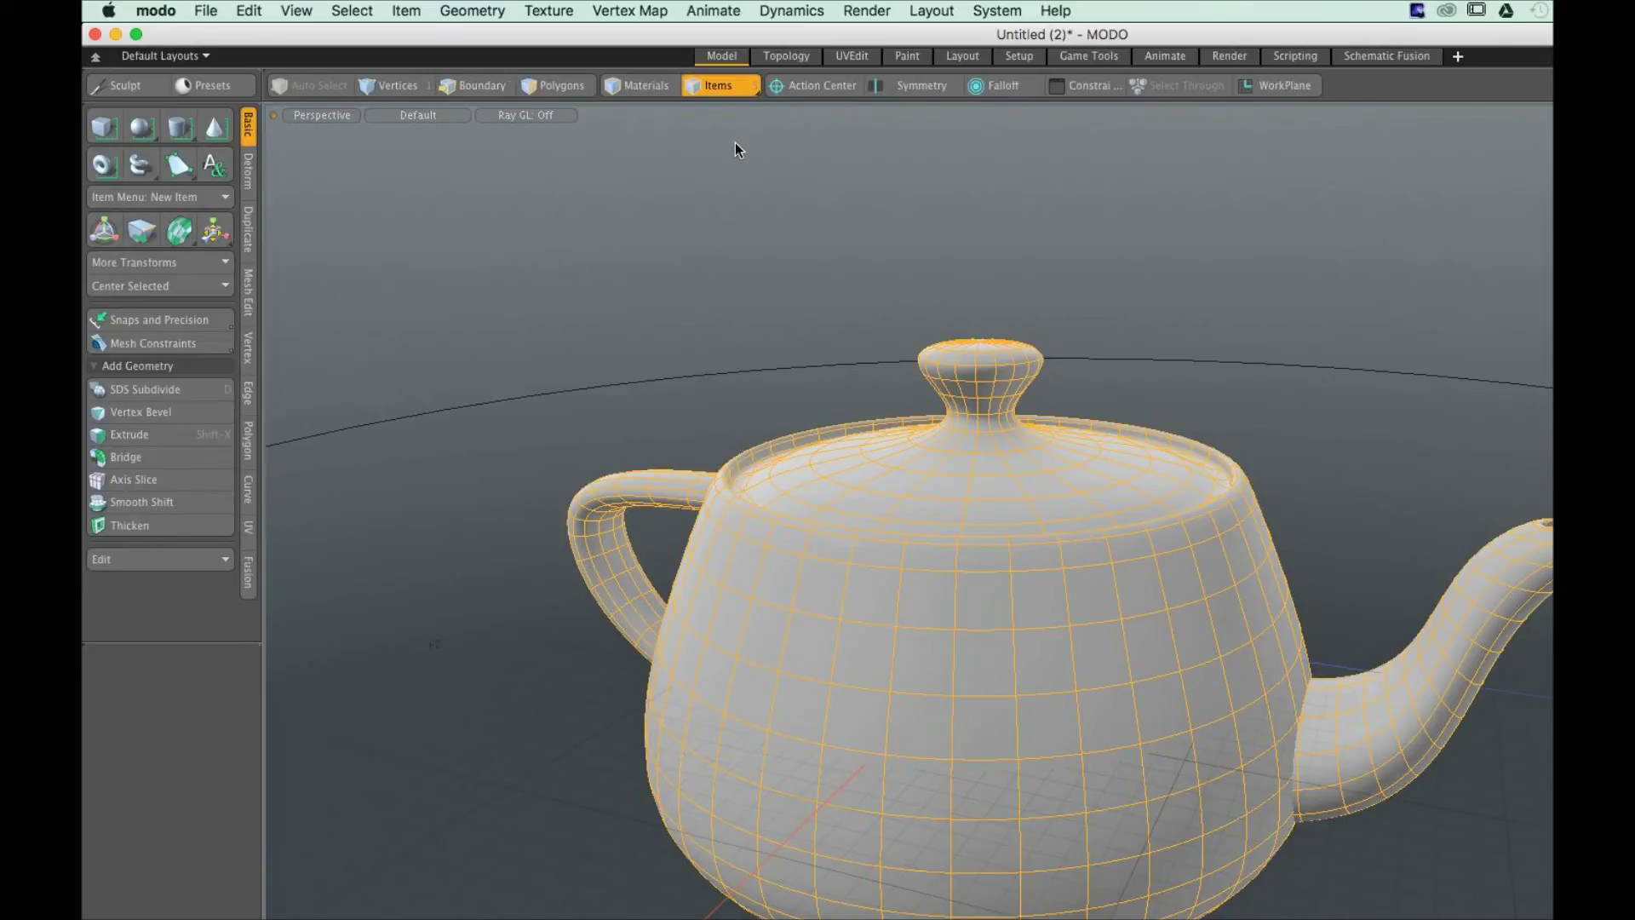
pyautogui.press('Delete')
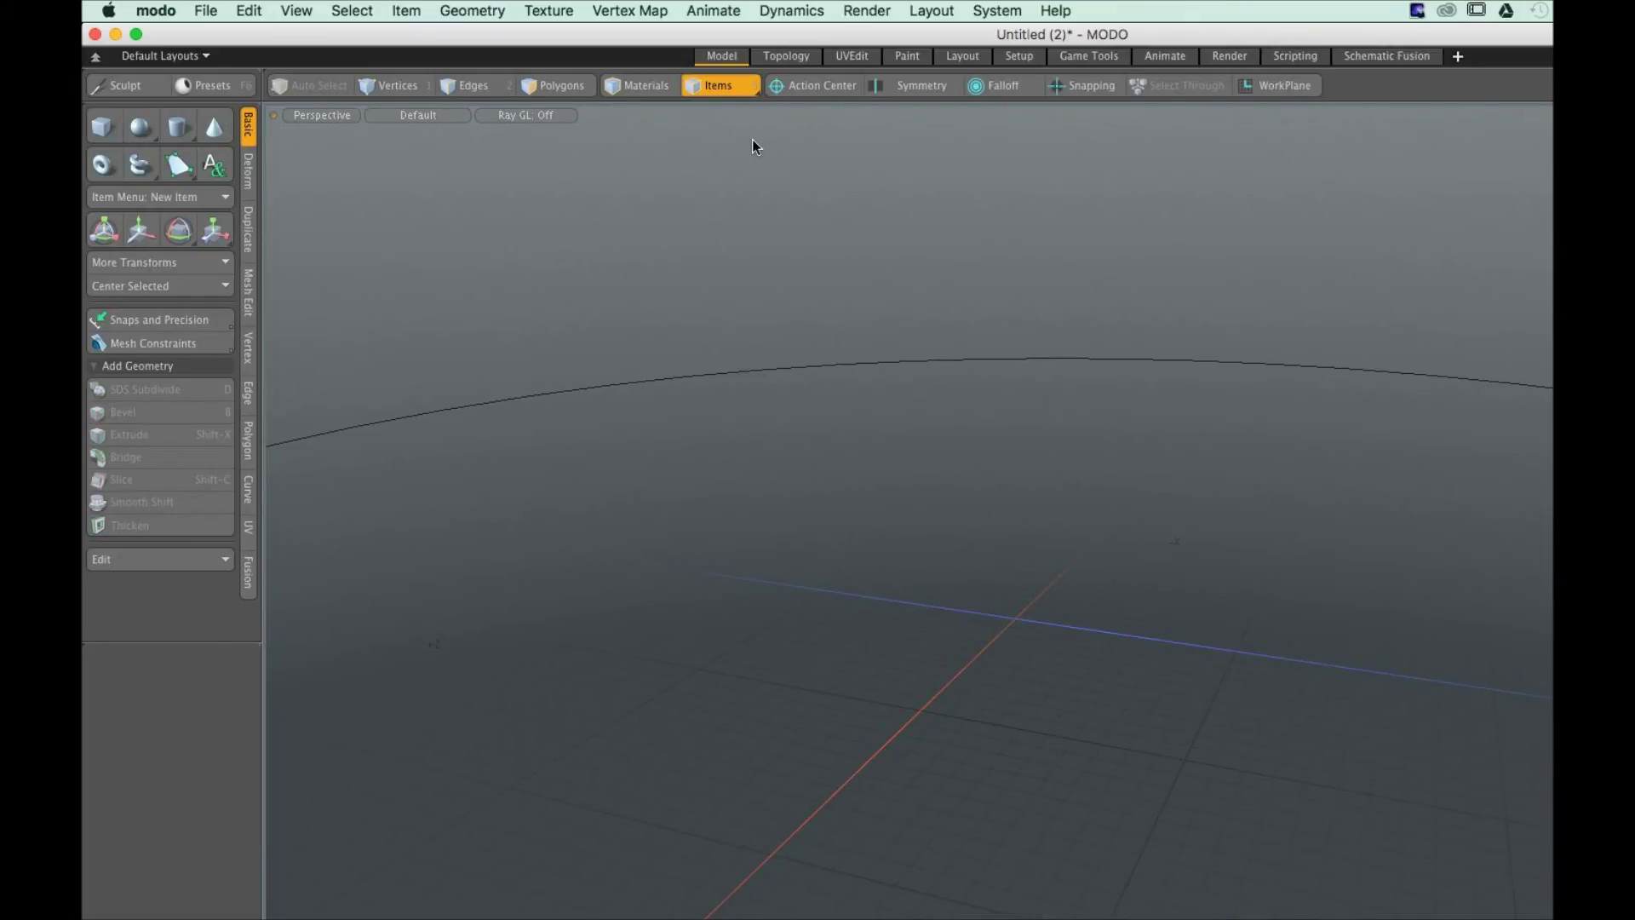
# Undo and redo the teapot's deletion, bring the teapot back once more and delete it again
pyautogui.press('super+z')
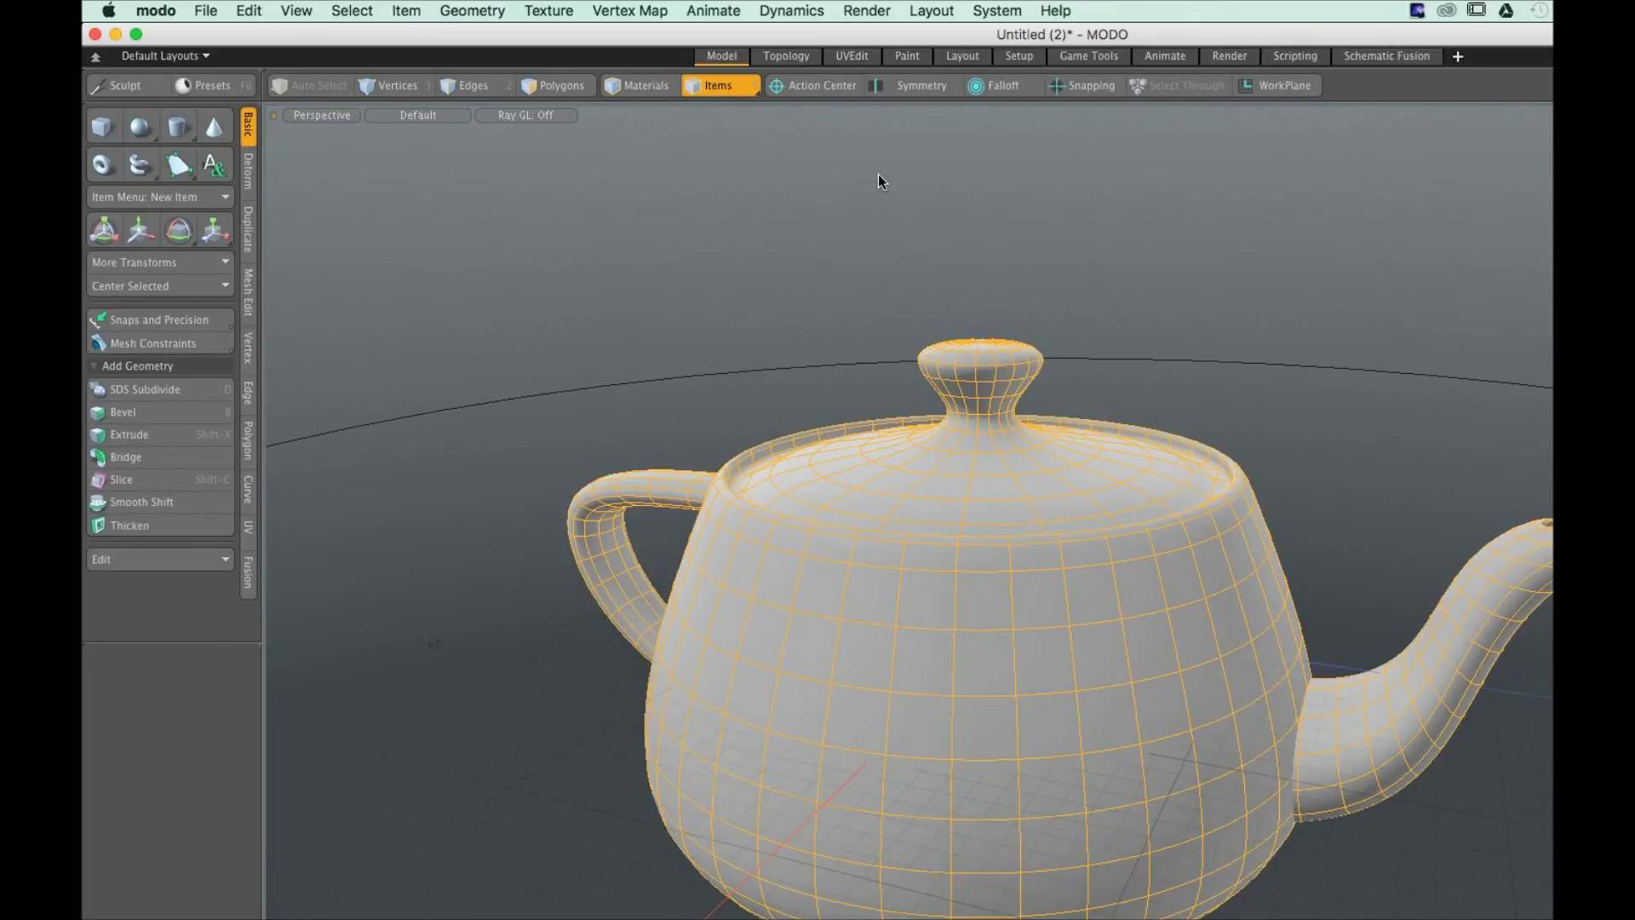
pyautogui.press('super+shift+z')
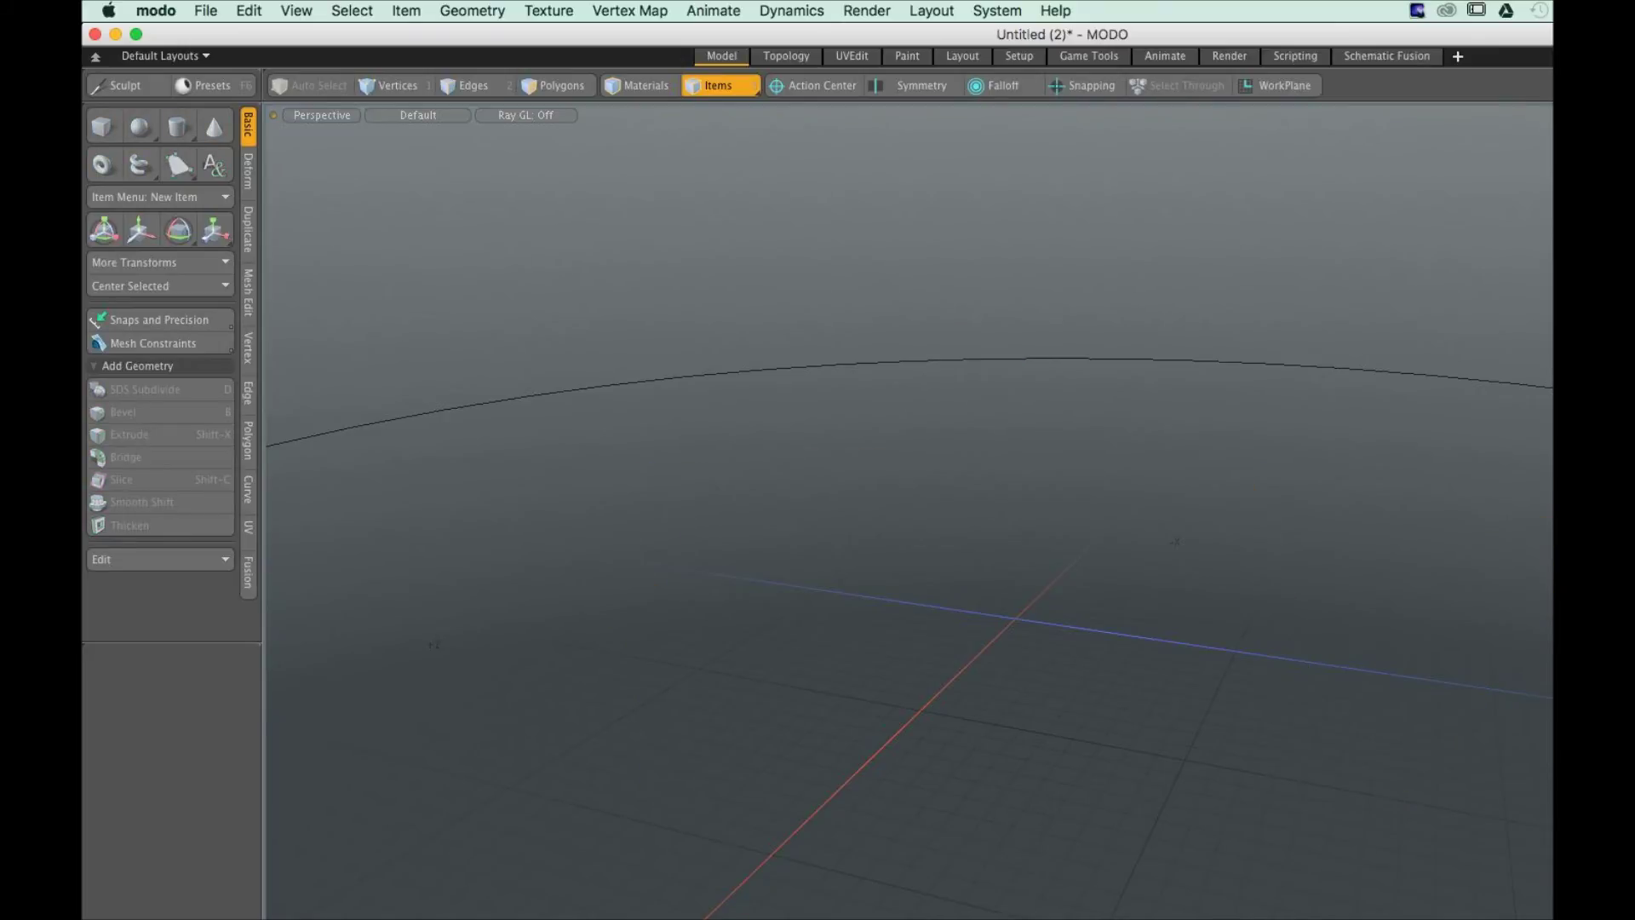
pyautogui.press('super+z')
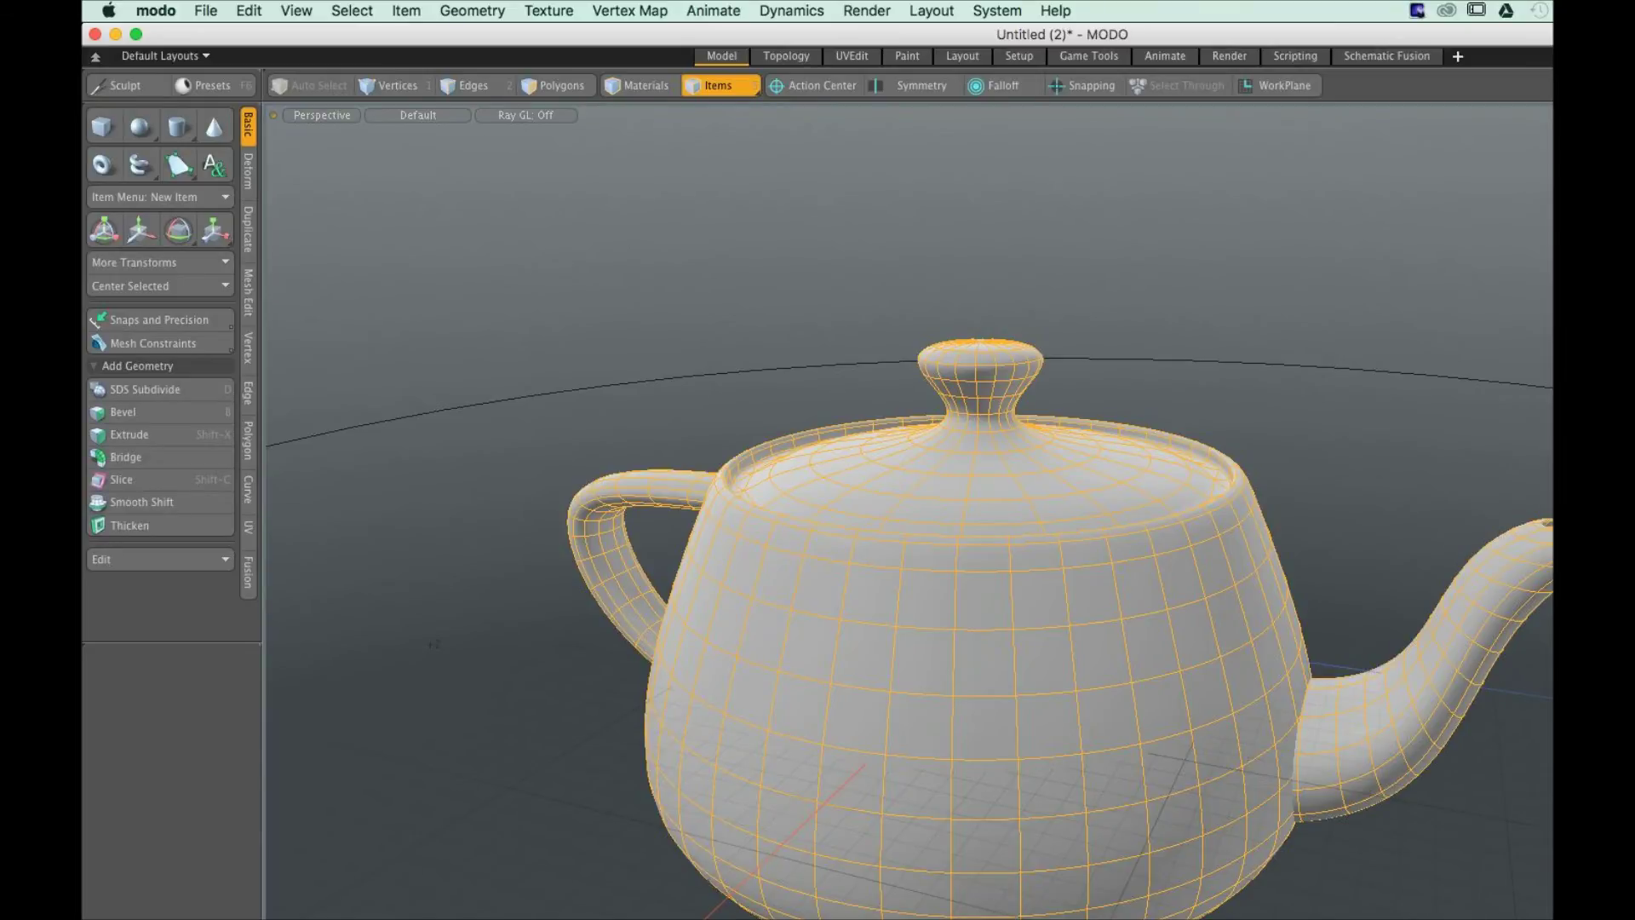
pyautogui.press('Delete')
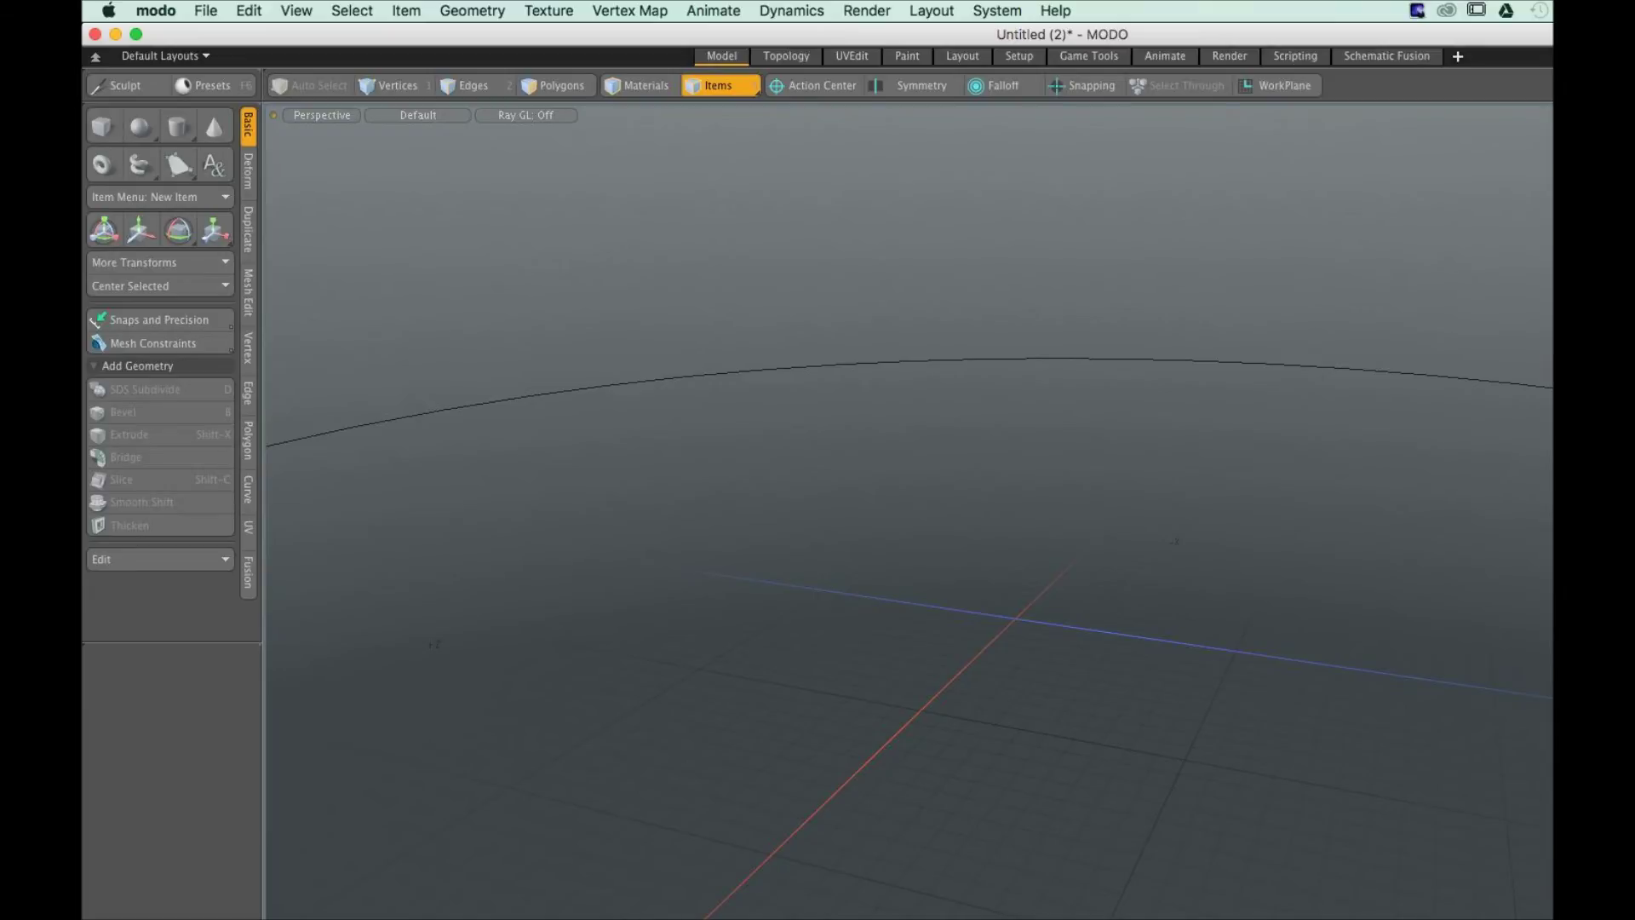
# Return to polygon selection mode and delete the flat disc from the mesh
pyautogui.press('ctrl')
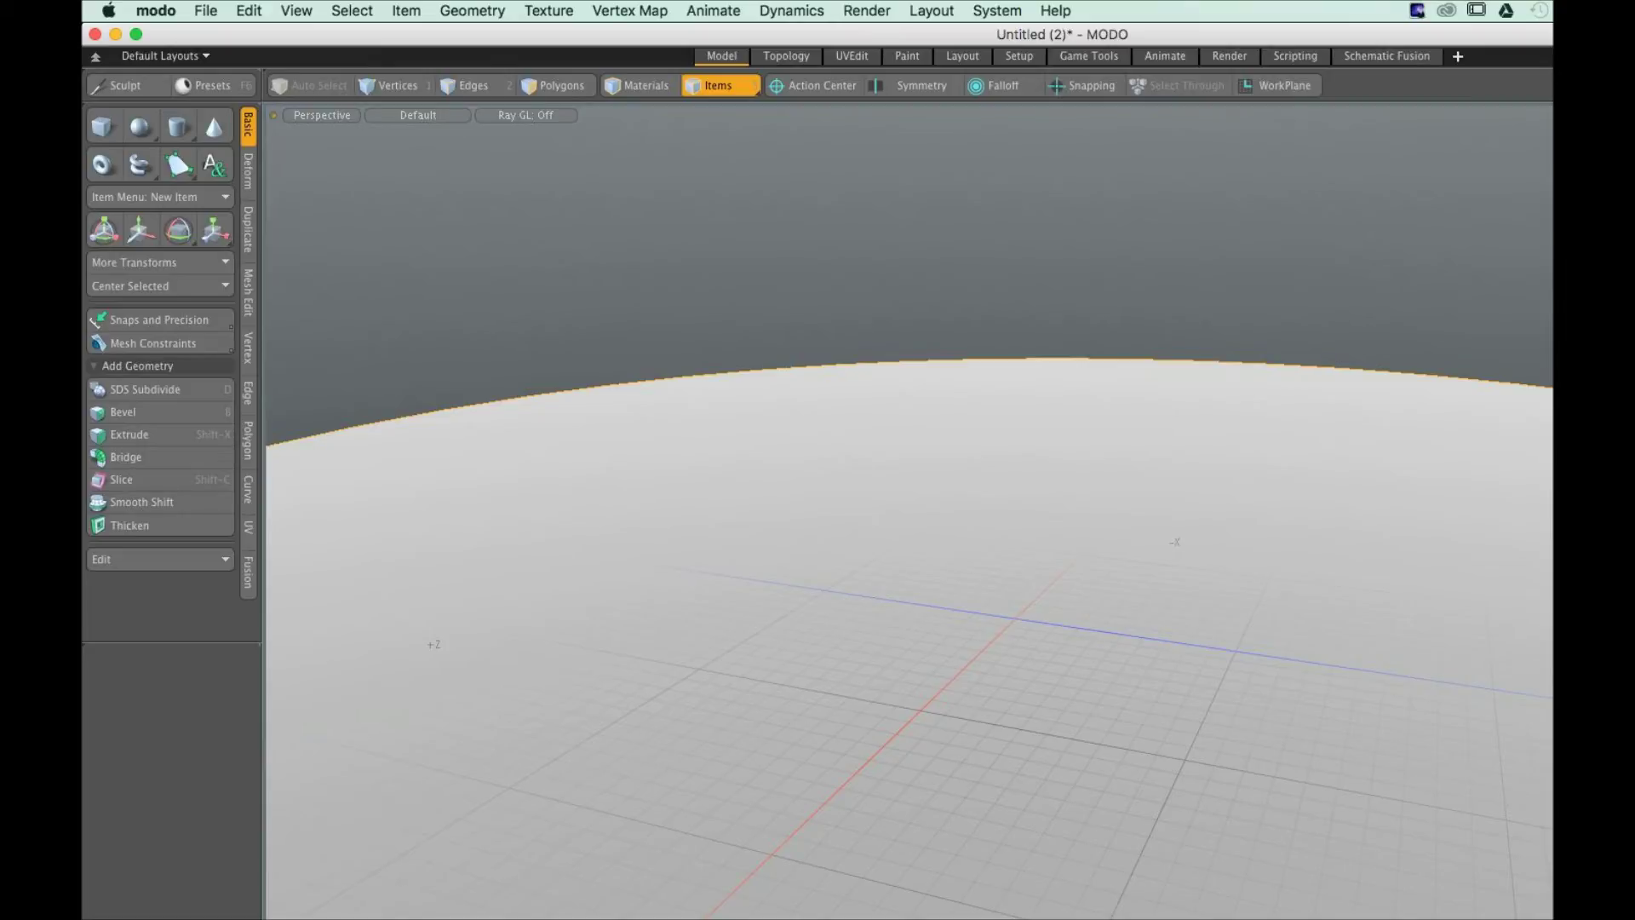
pyautogui.press('Escape')
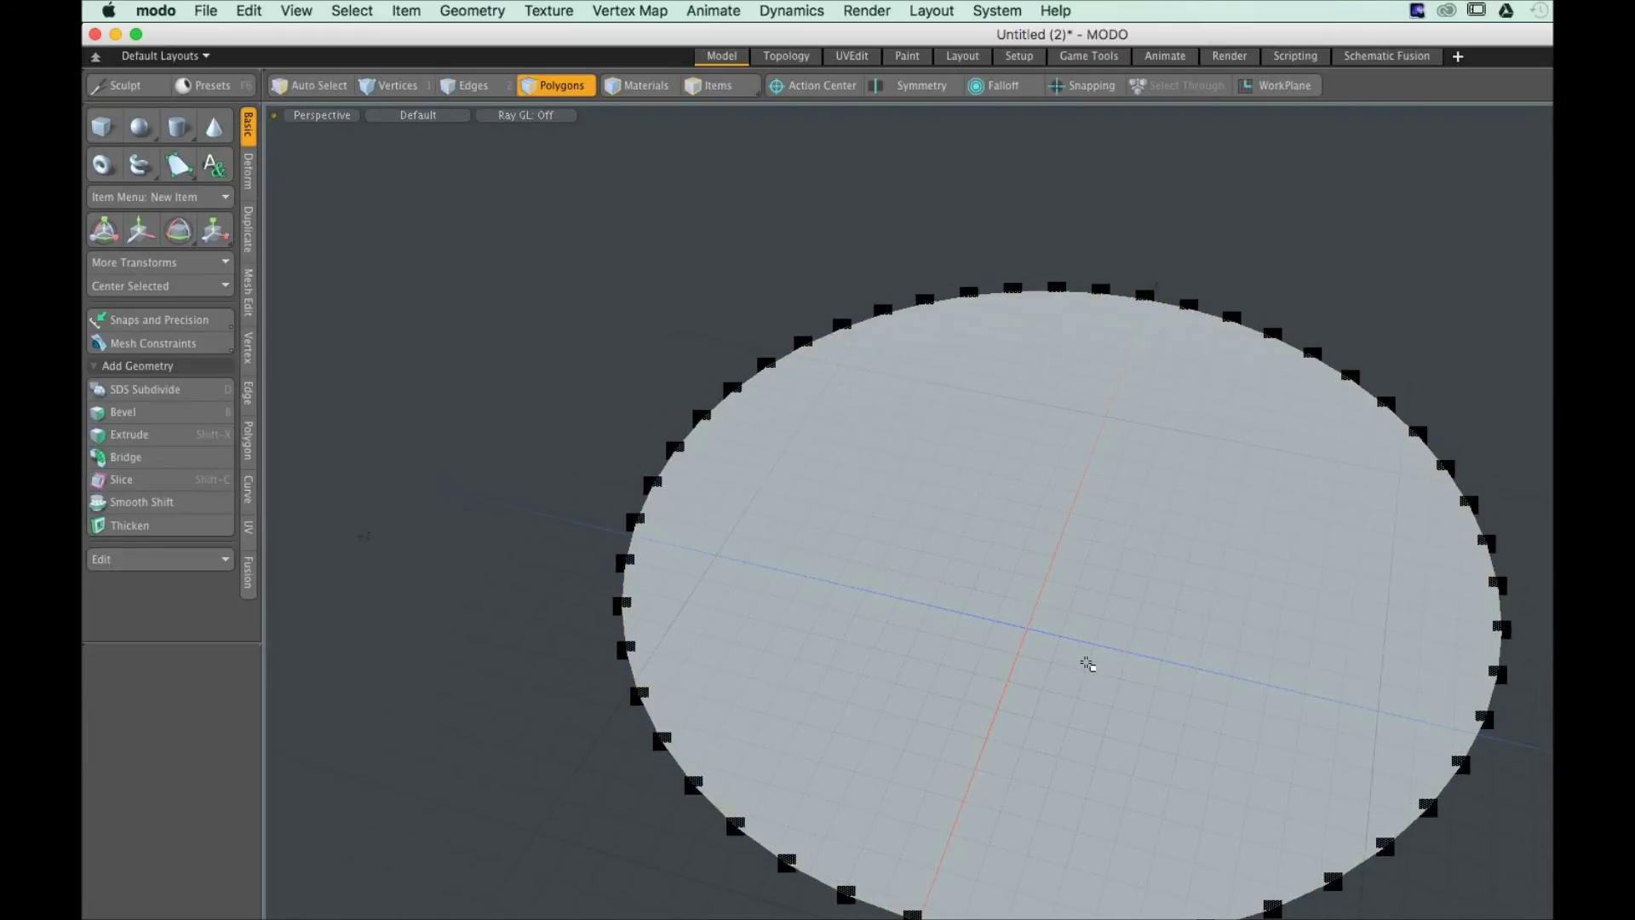
pyautogui.press('Delete')
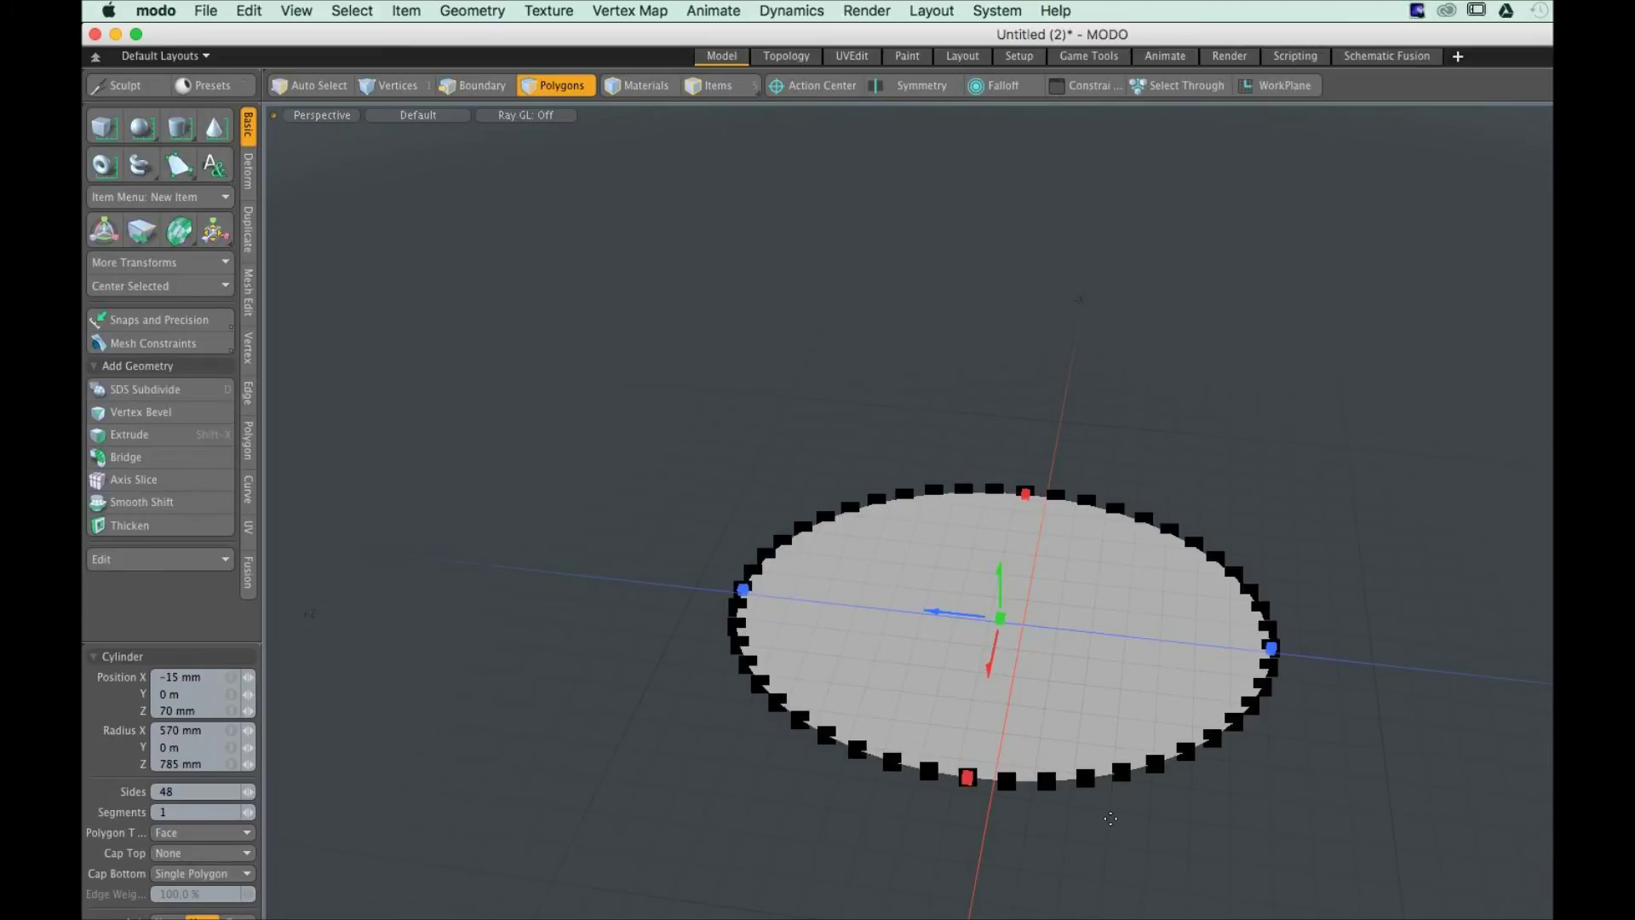
# Set the new flat cylinder's Z radius to 7 m, drop the Cylinder tool and clear the disc from the mesh
pyautogui.press('ctrl')
pyautogui.click(162, 764)
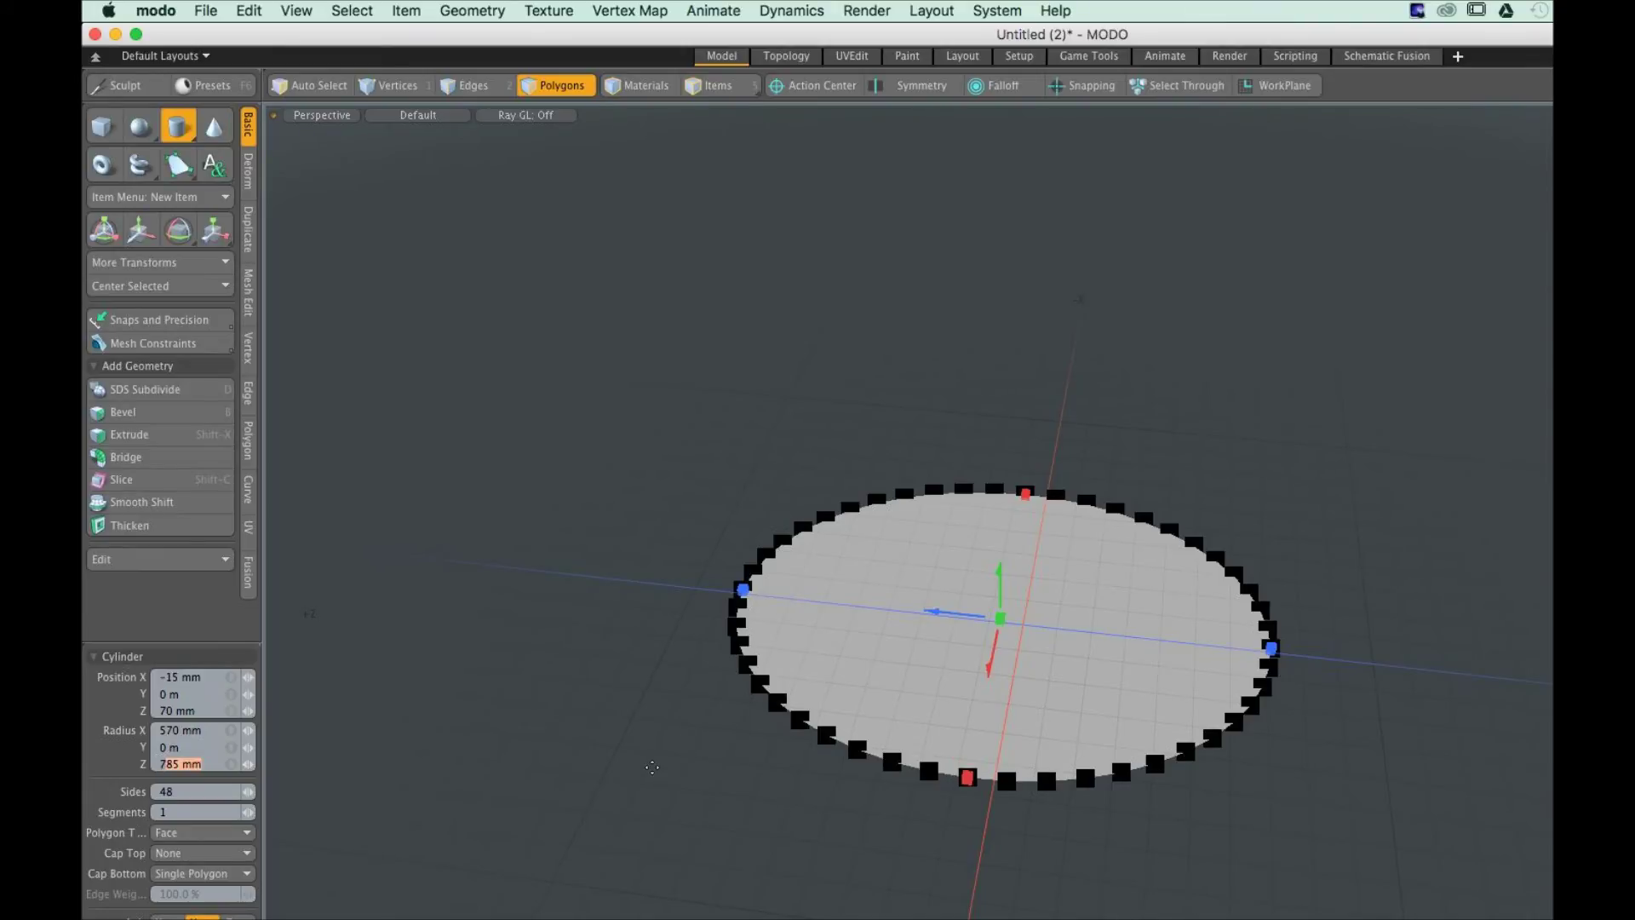
pyautogui.write('7')
pyautogui.press('Return')
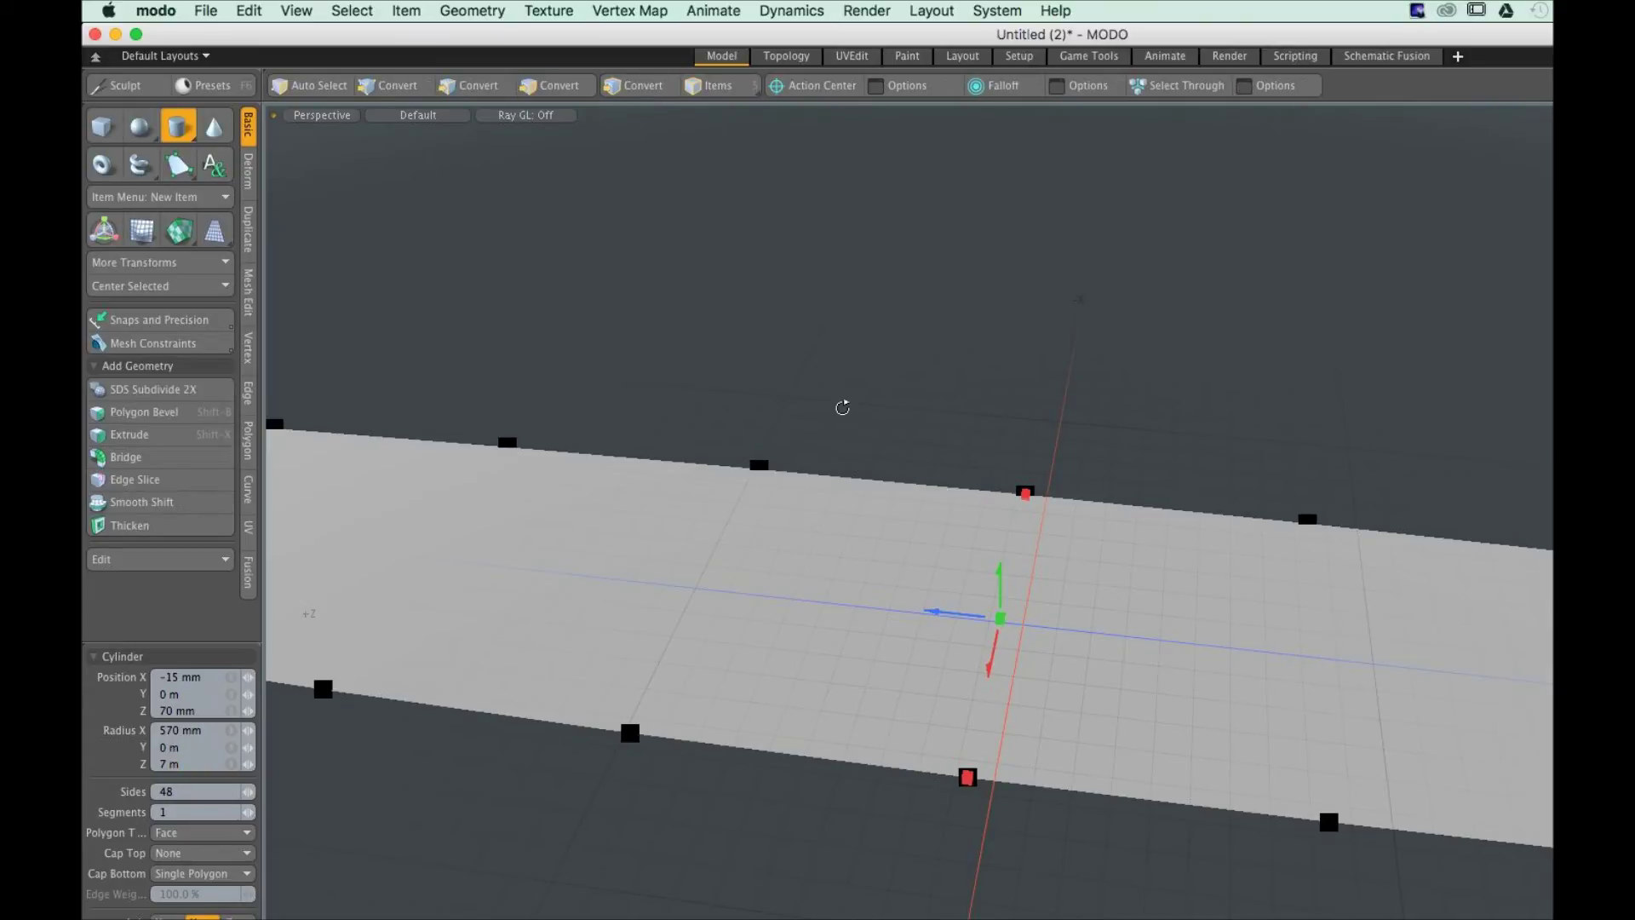
pyautogui.press('space')
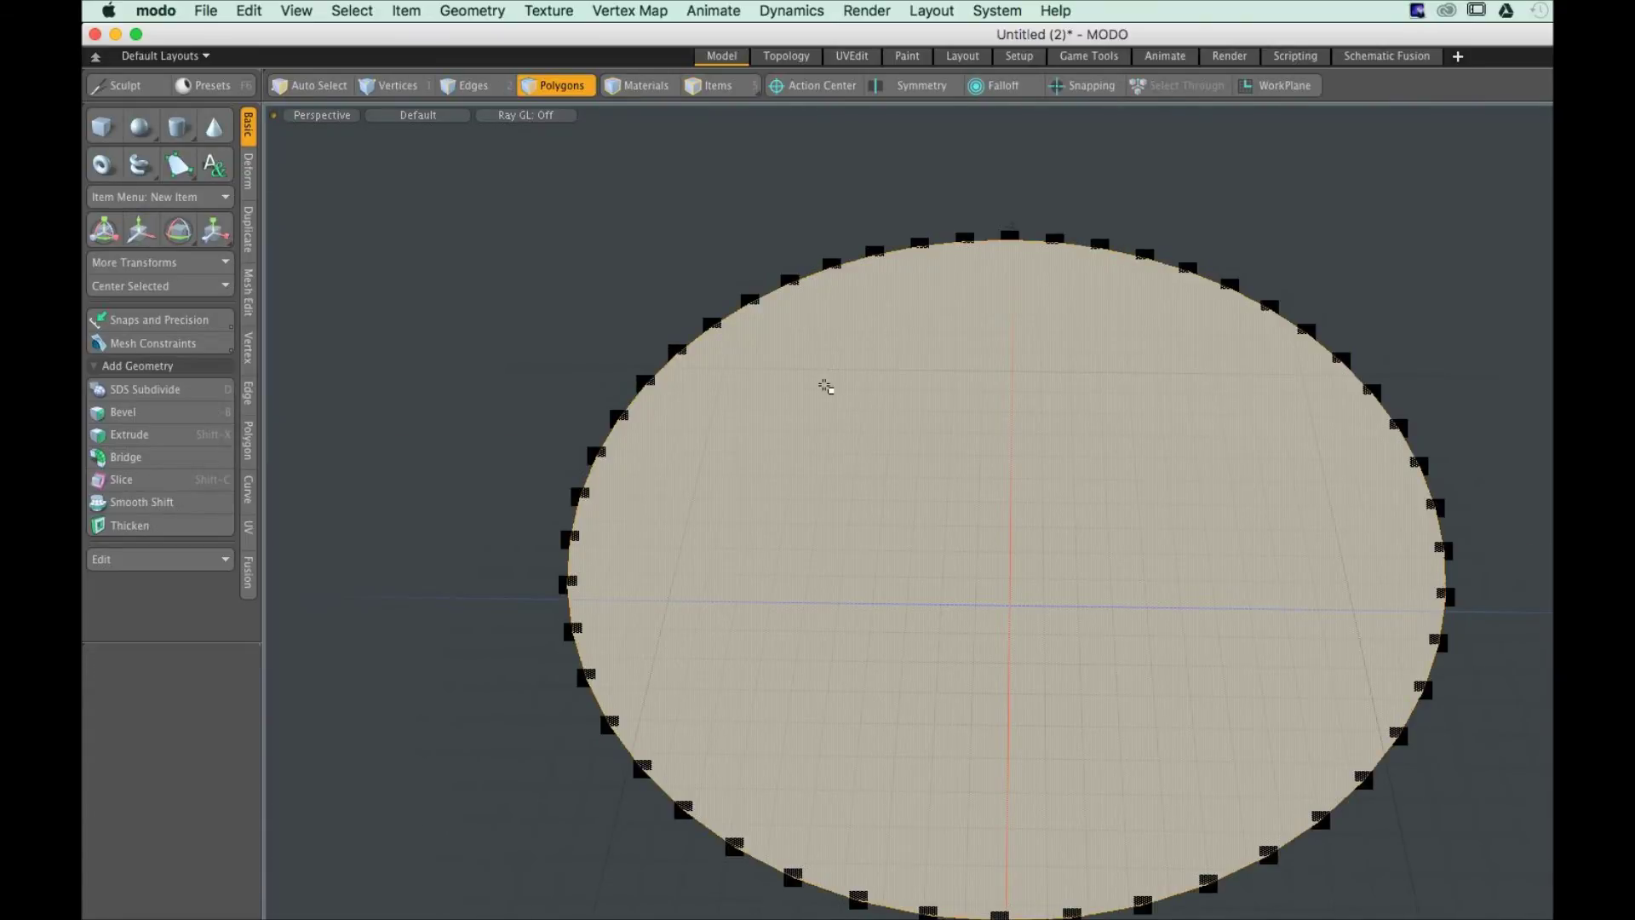
pyautogui.press('Delete')
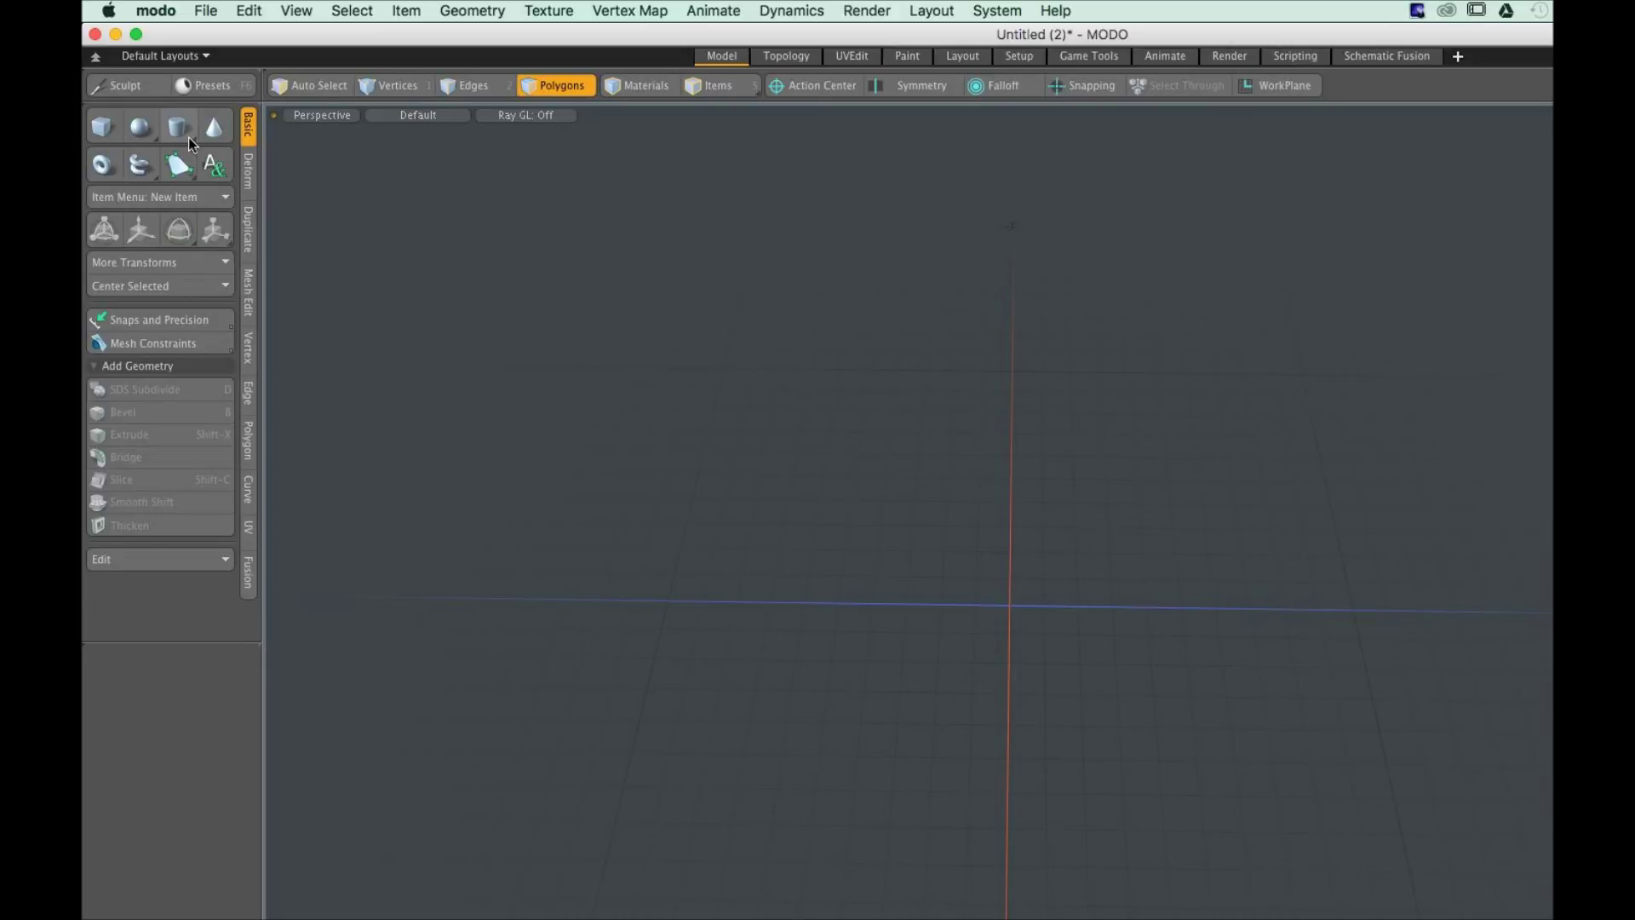
# Draw a perfectly circular flat cylinder at the origin with a radius of about 1.255 m and drop the Cylinder tool
pyautogui.press('ctrl')
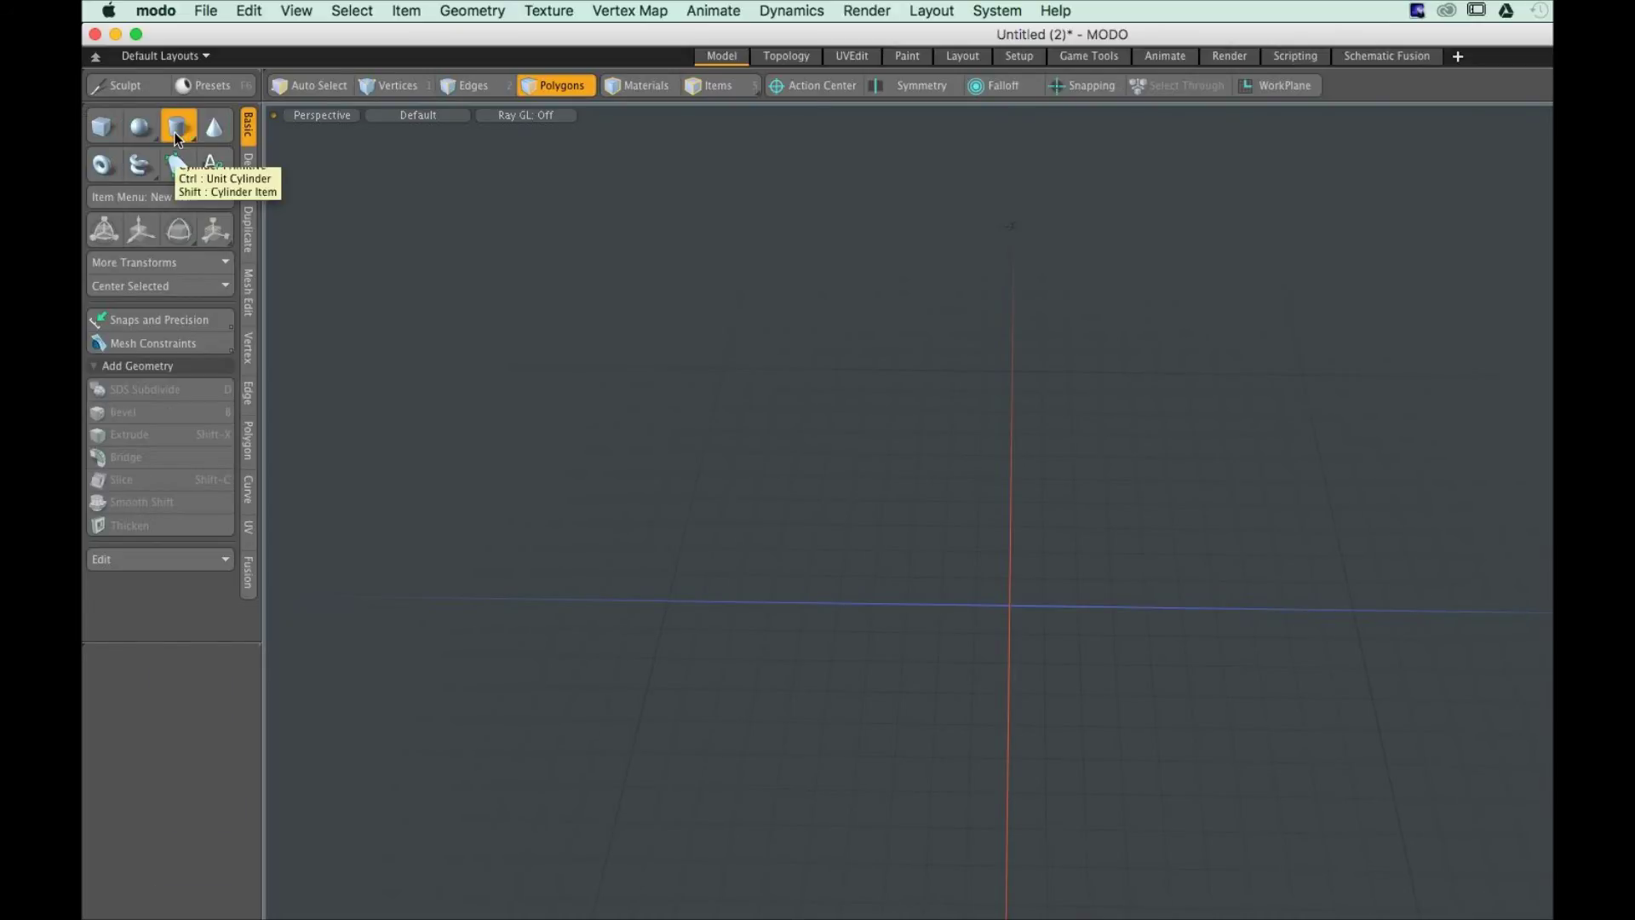
pyautogui.click(175, 132)
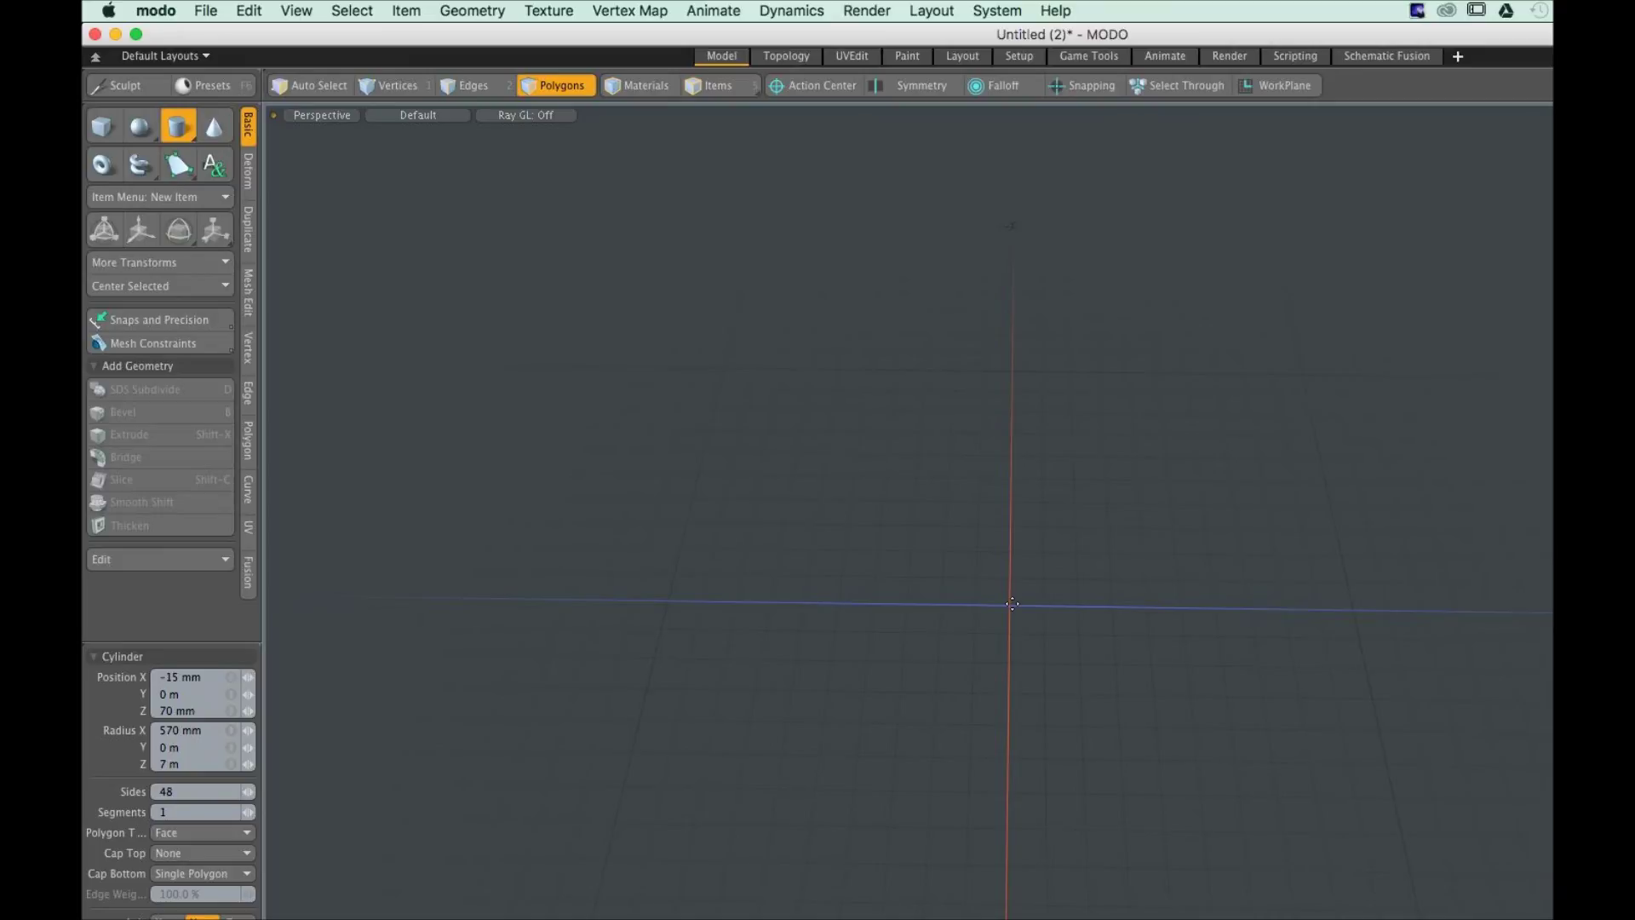
pyautogui.click(1012, 604)
pyautogui.press('ctrl')
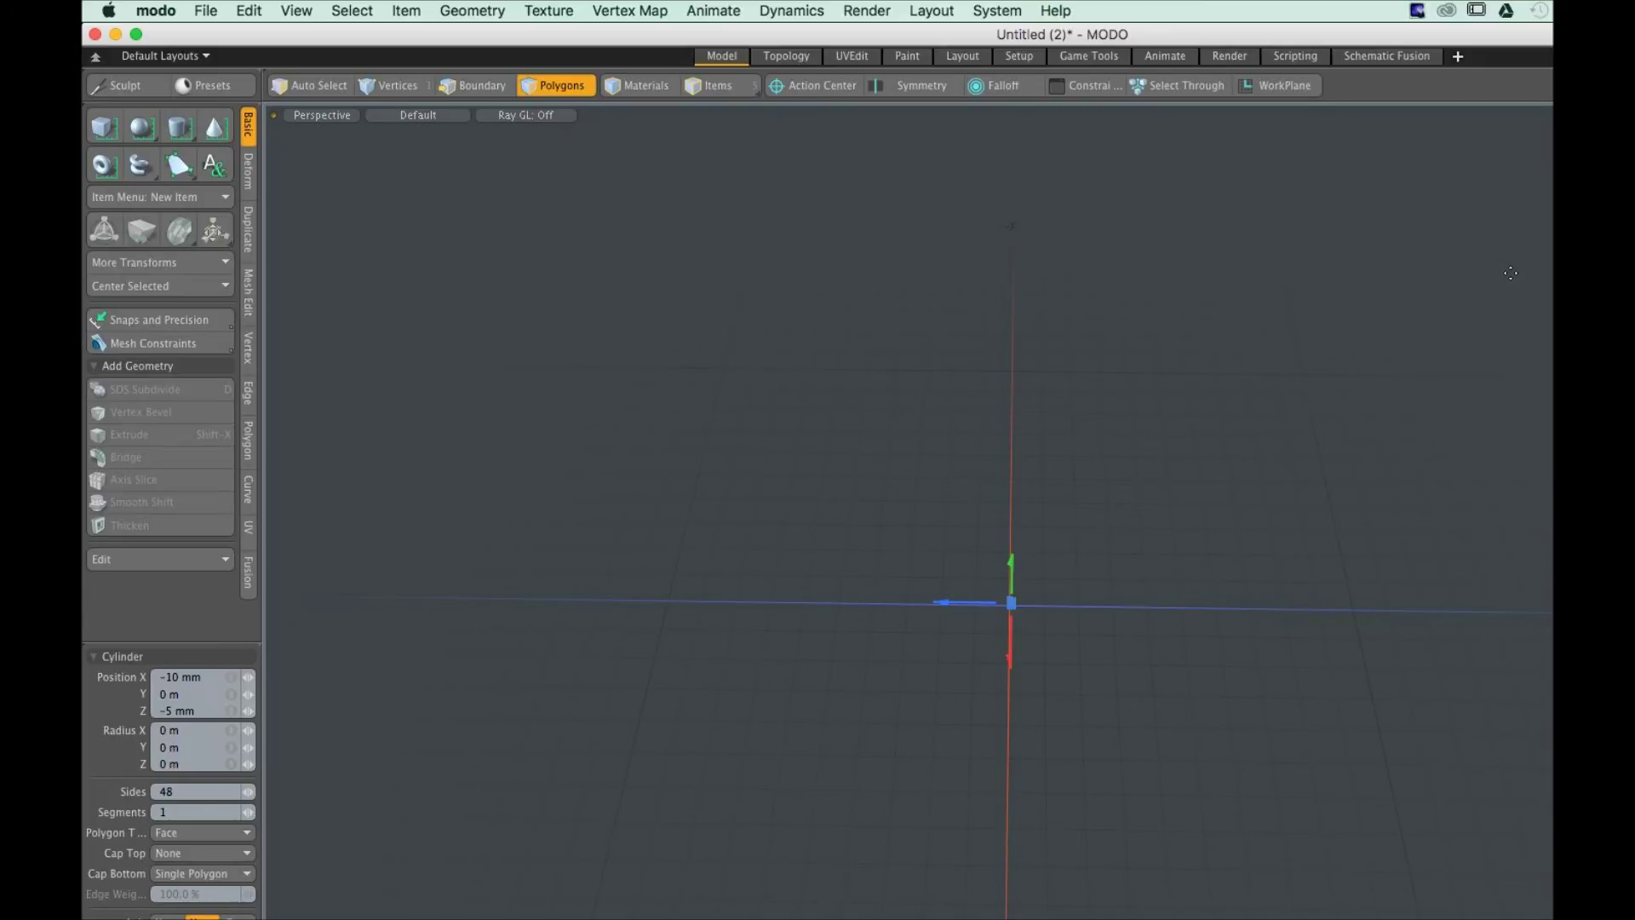
pyautogui.keyDown('ctrl'); pyautogui.moveTo(1011, 603); pyautogui.dragTo(1441, 608); pyautogui.keyUp('ctrl')
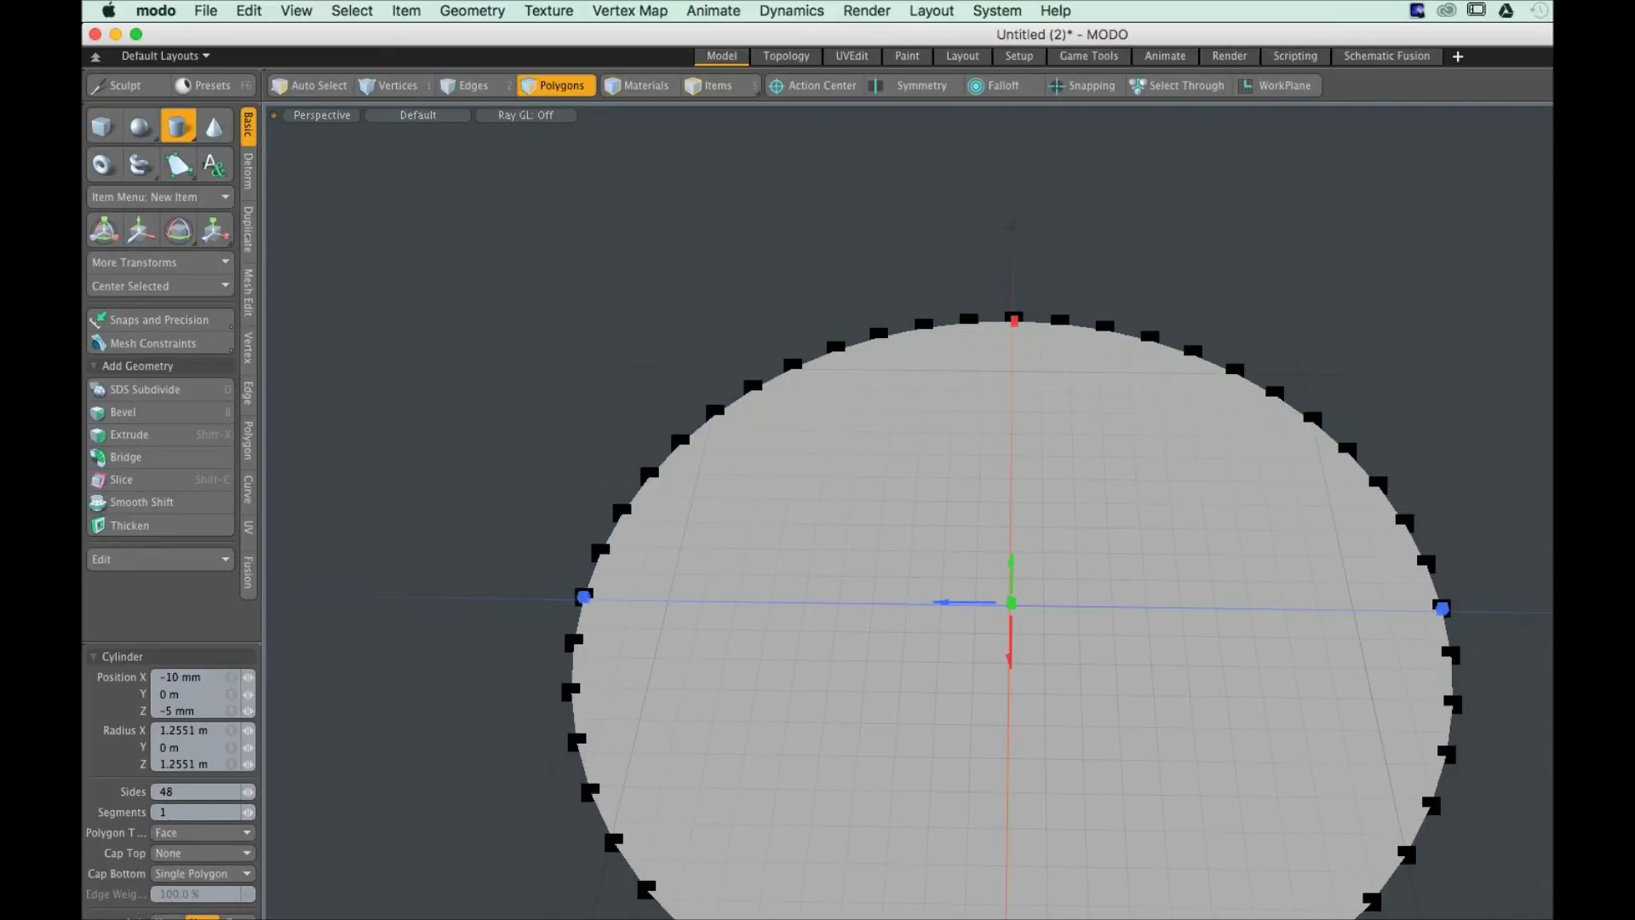
pyautogui.press('q')
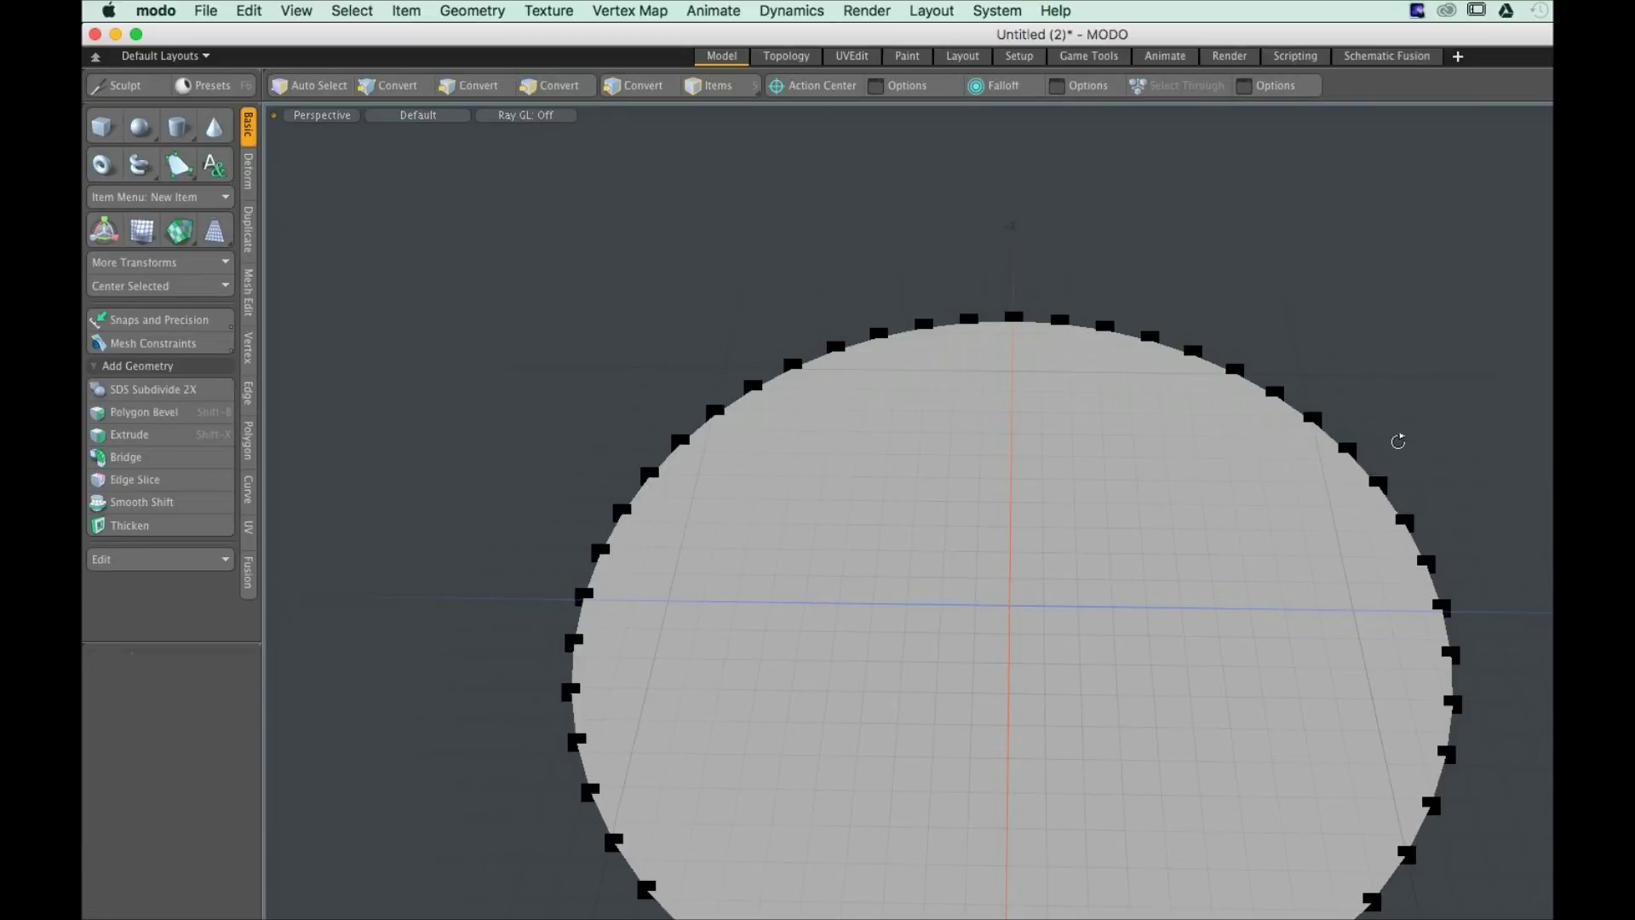
# Draw a second circular flat cylinder centred at about X -200 mm, Z -3.375 m, with a radius of about 1.605 m
pyautogui.keyDown('alt'); pyautogui.moveTo(1397, 441); pyautogui.dragTo(648, 409); pyautogui.keyUp('alt')
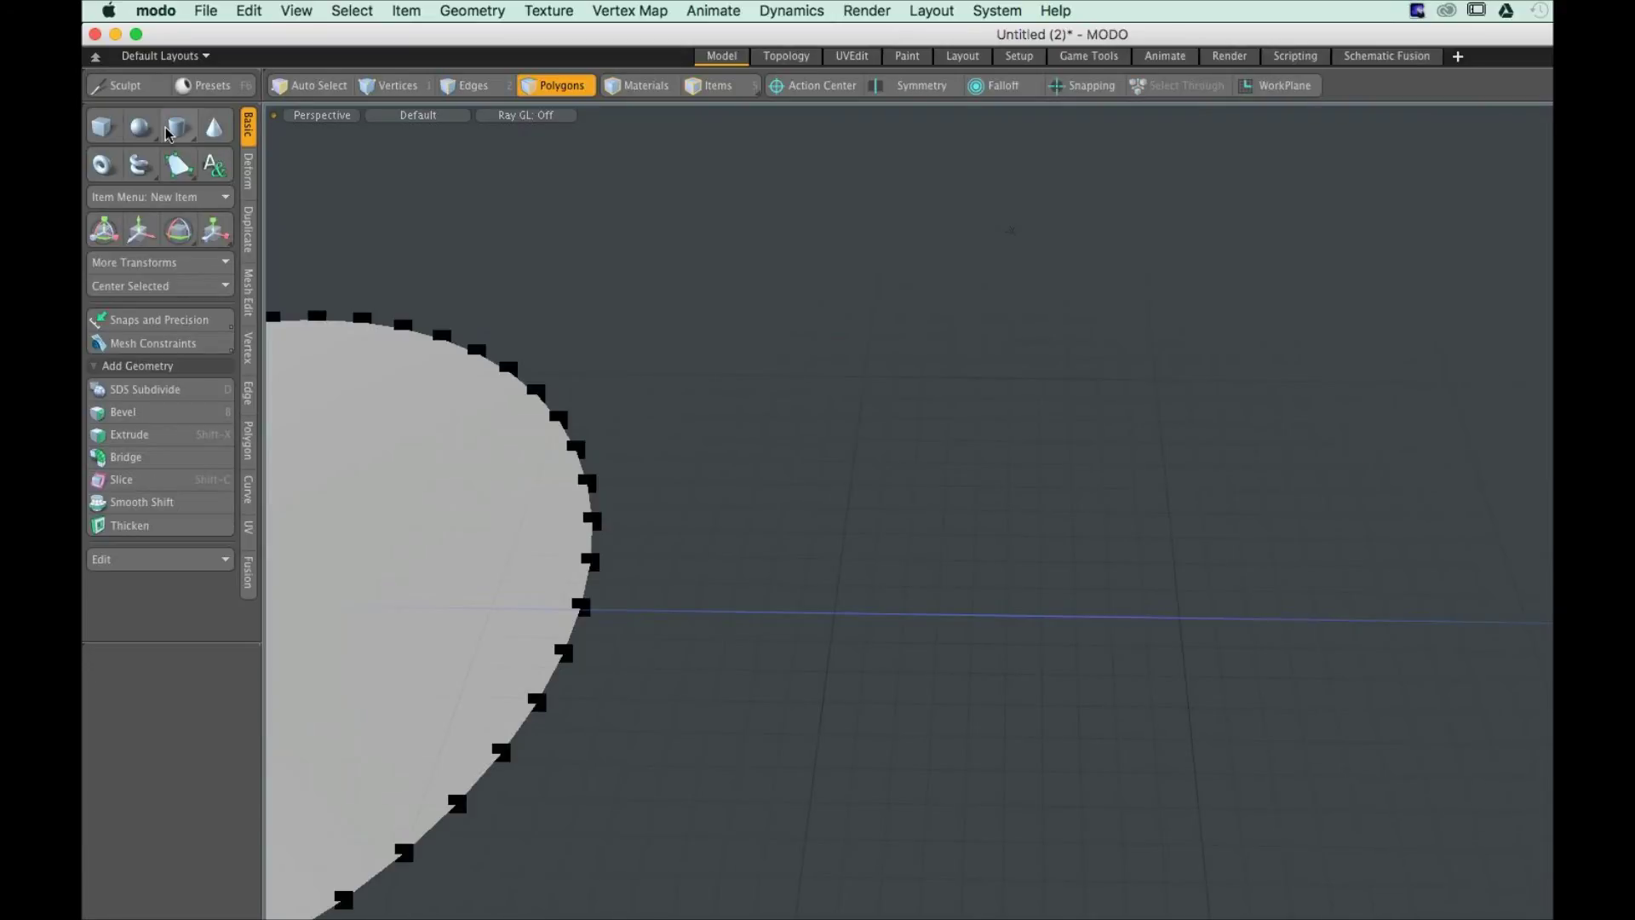
pyautogui.click(175, 129)
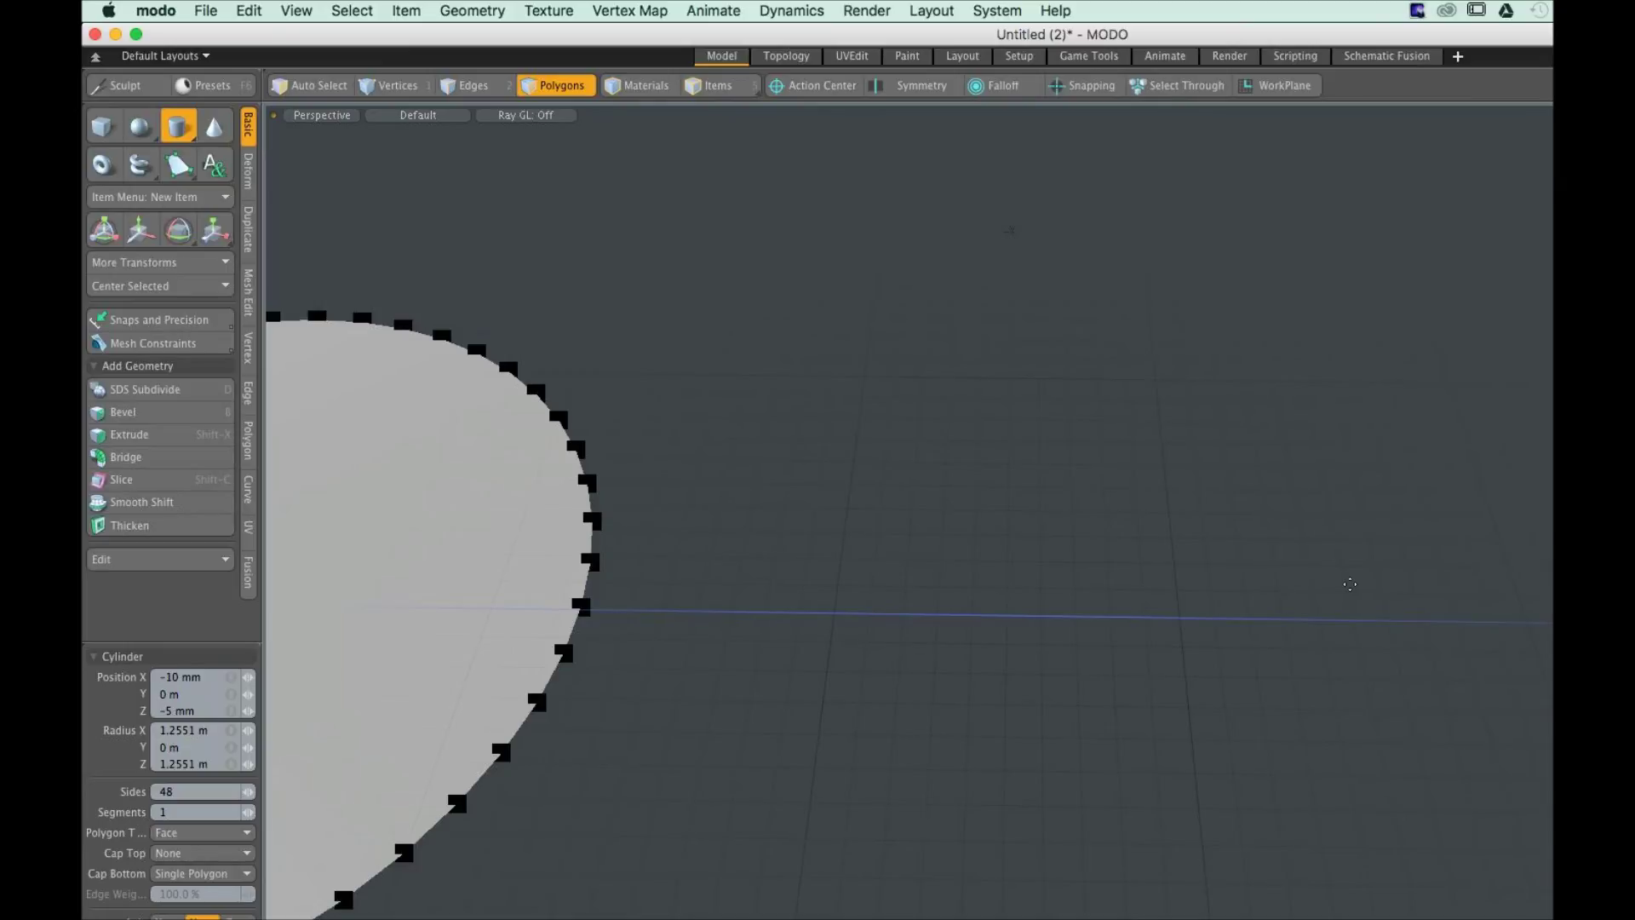
pyautogui.click(1299, 566)
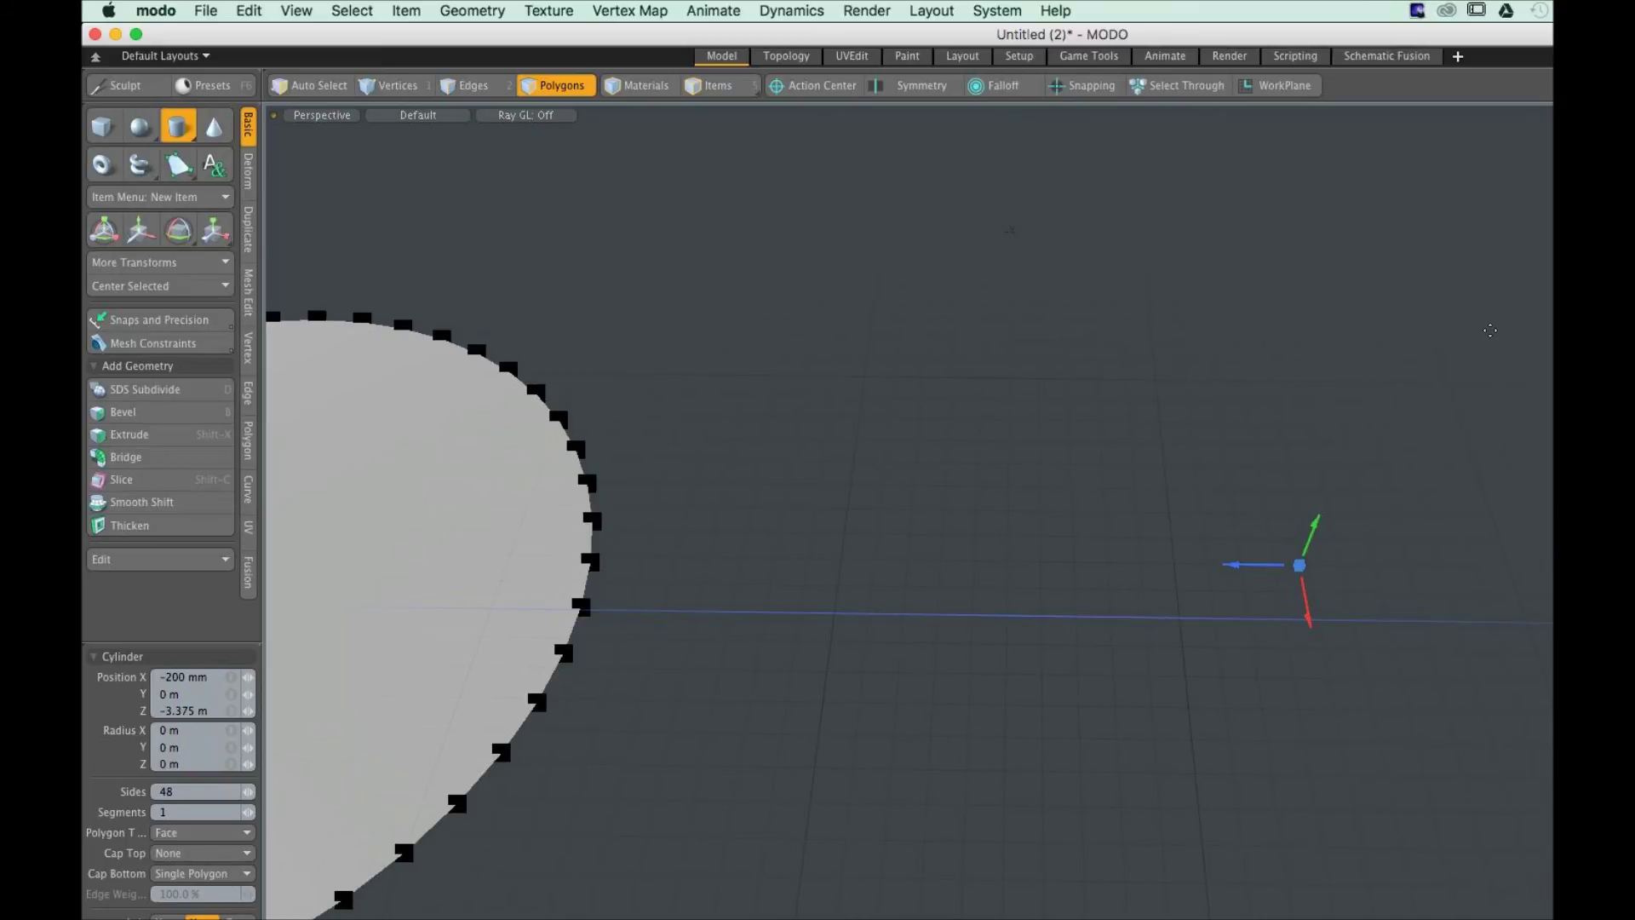
pyautogui.press('ctrl')
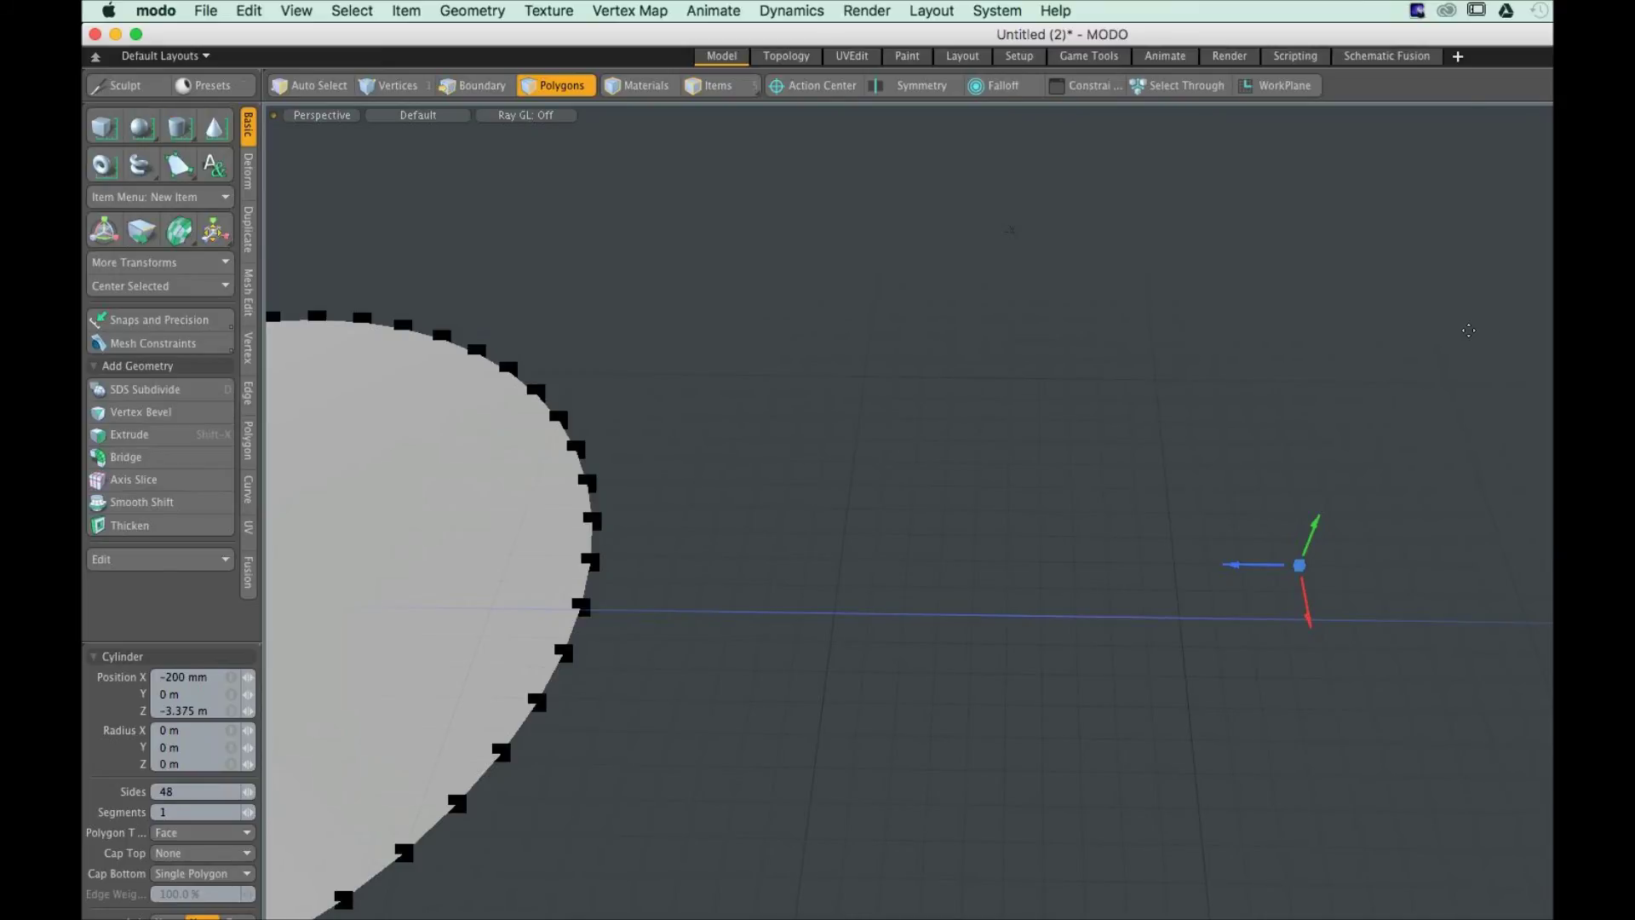
pyautogui.keyDown('ctrl'); pyautogui.moveTo(1299, 564); pyautogui.dragTo(764, 558); pyautogui.keyUp('ctrl')
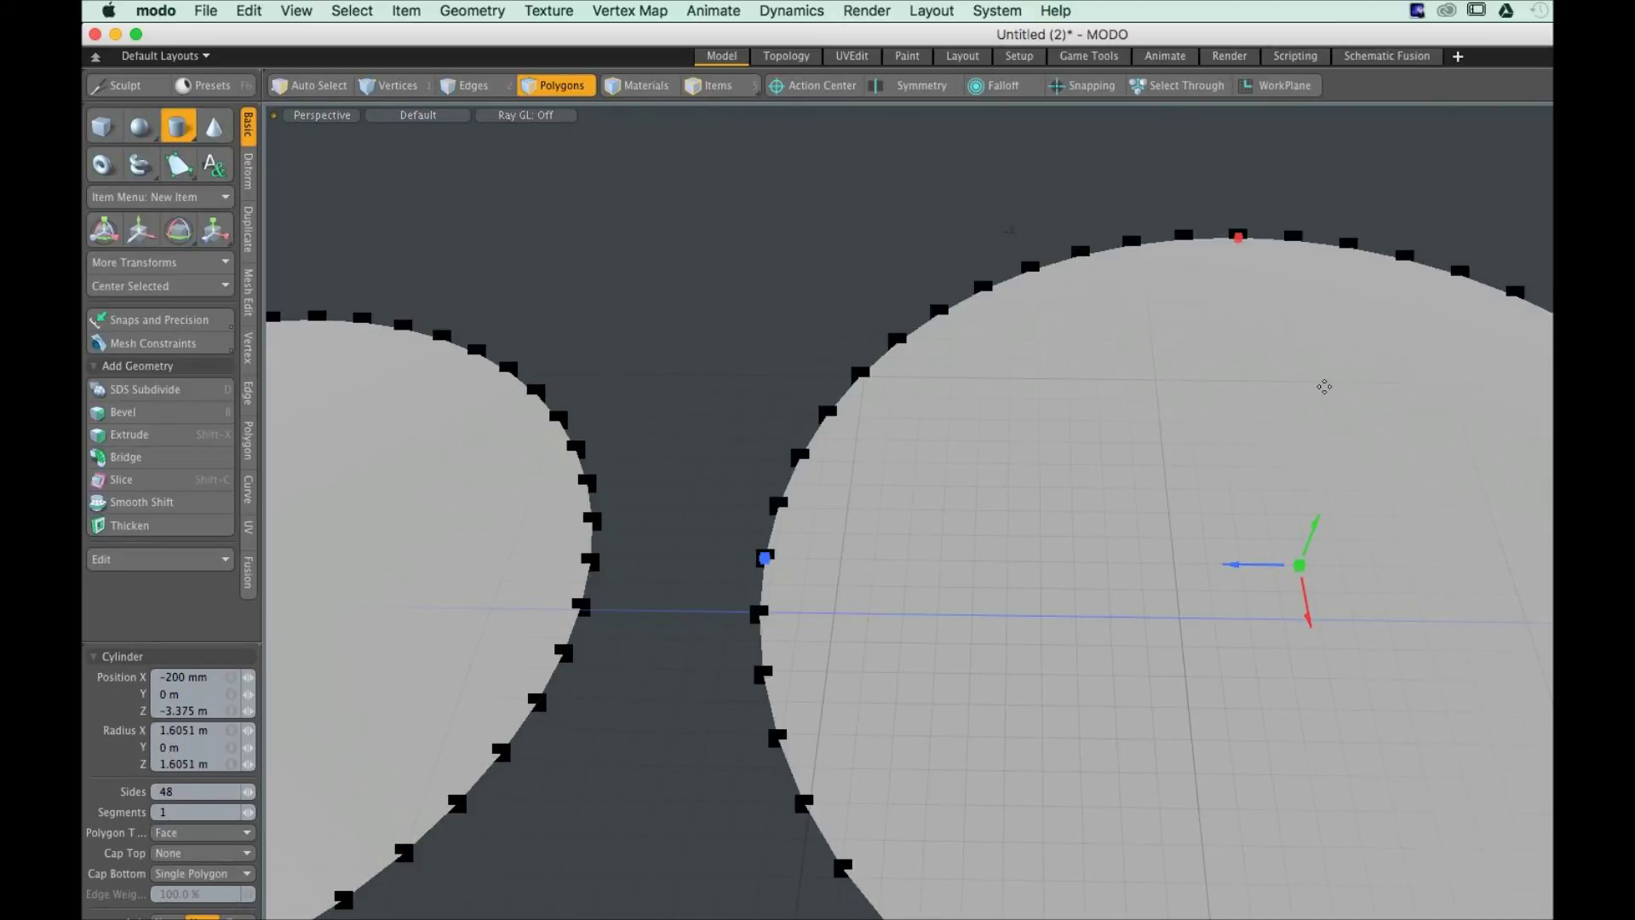
pyautogui.press('q')
# Undo the second circular disc
pyautogui.scroll(-5, 1325, 387)
pyautogui.keyDown('alt'); pyautogui.keyDown('shift'); pyautogui.moveTo(1218, 153); pyautogui.dragTo(1244, 491); pyautogui.keyUp('shift'); pyautogui.keyUp('alt')
pyautogui.press('super+z')
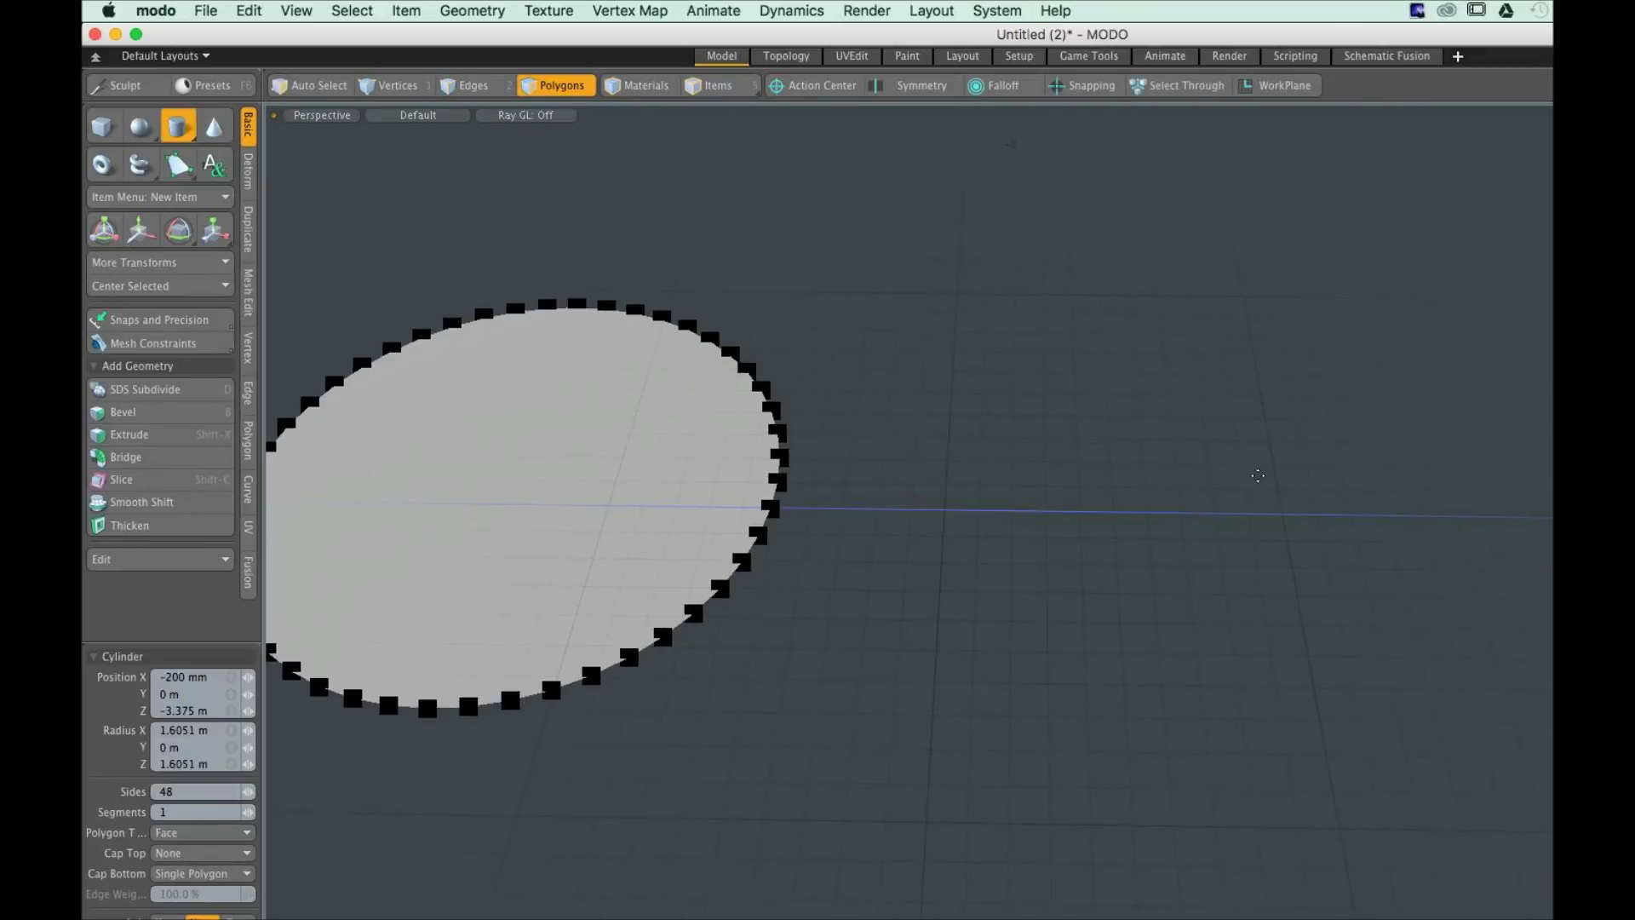
# Draw a uniformly proportioned cylinder centred at about X -320 mm, Z -7.89 m, with a radius of about 1.58 m, and drop the Cylinder tool
pyautogui.keyDown('ctrl'); pyautogui.moveTo(1258, 475); pyautogui.dragTo(1503, 482); pyautogui.keyUp('ctrl')
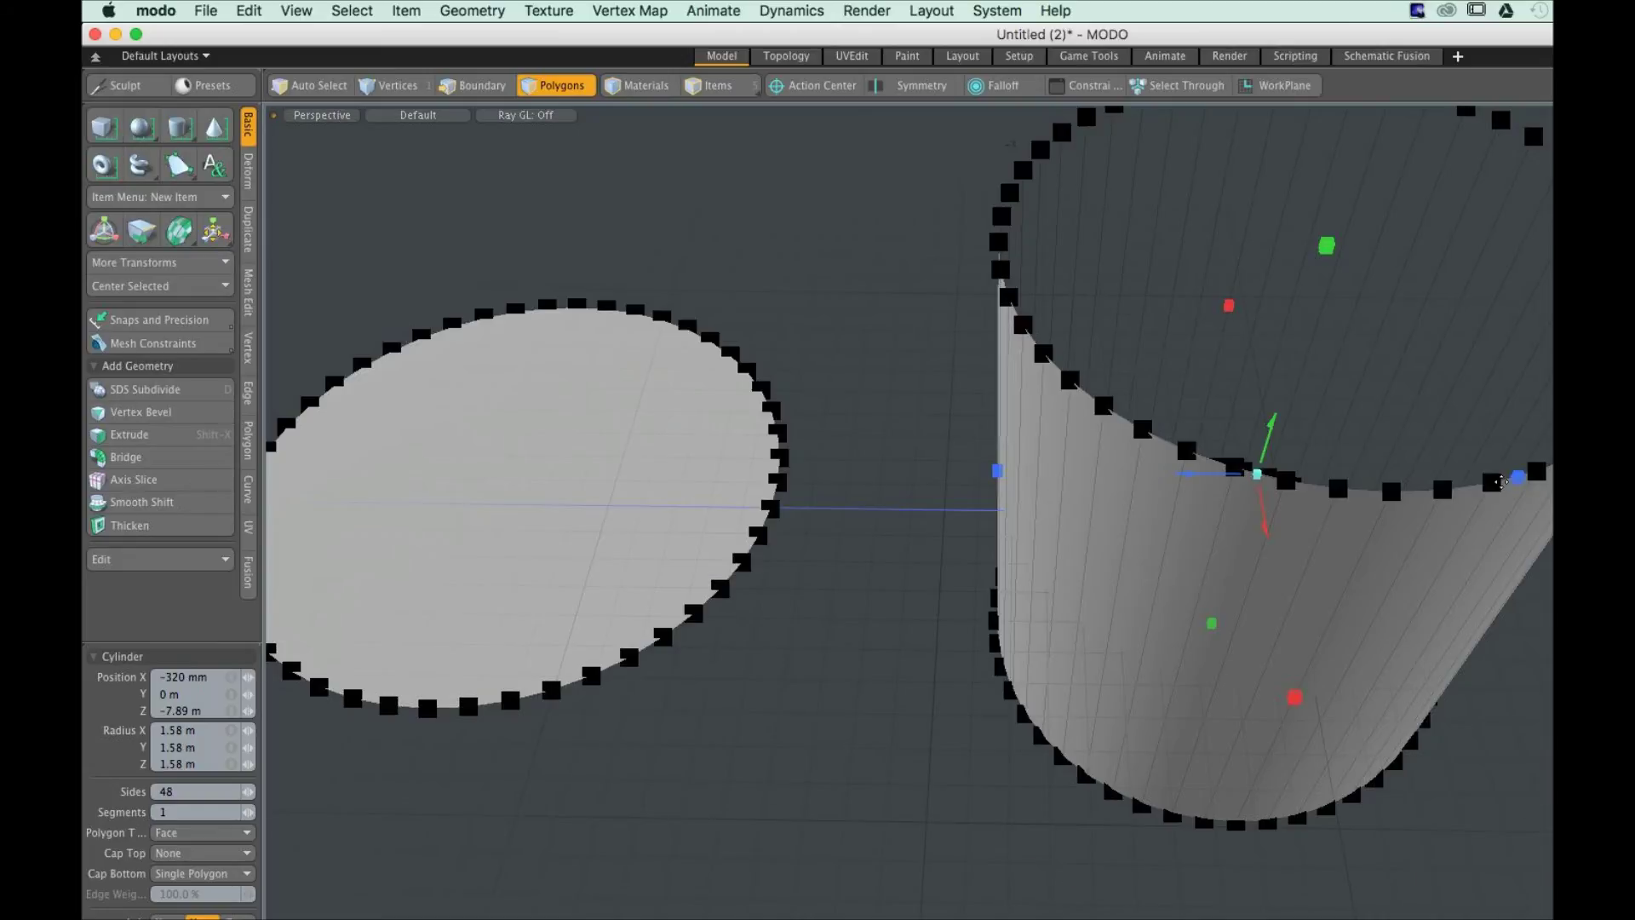
pyautogui.keyDown('alt'); pyautogui.moveTo(1503, 482); pyautogui.dragTo(1403, 341); pyautogui.keyUp('alt')
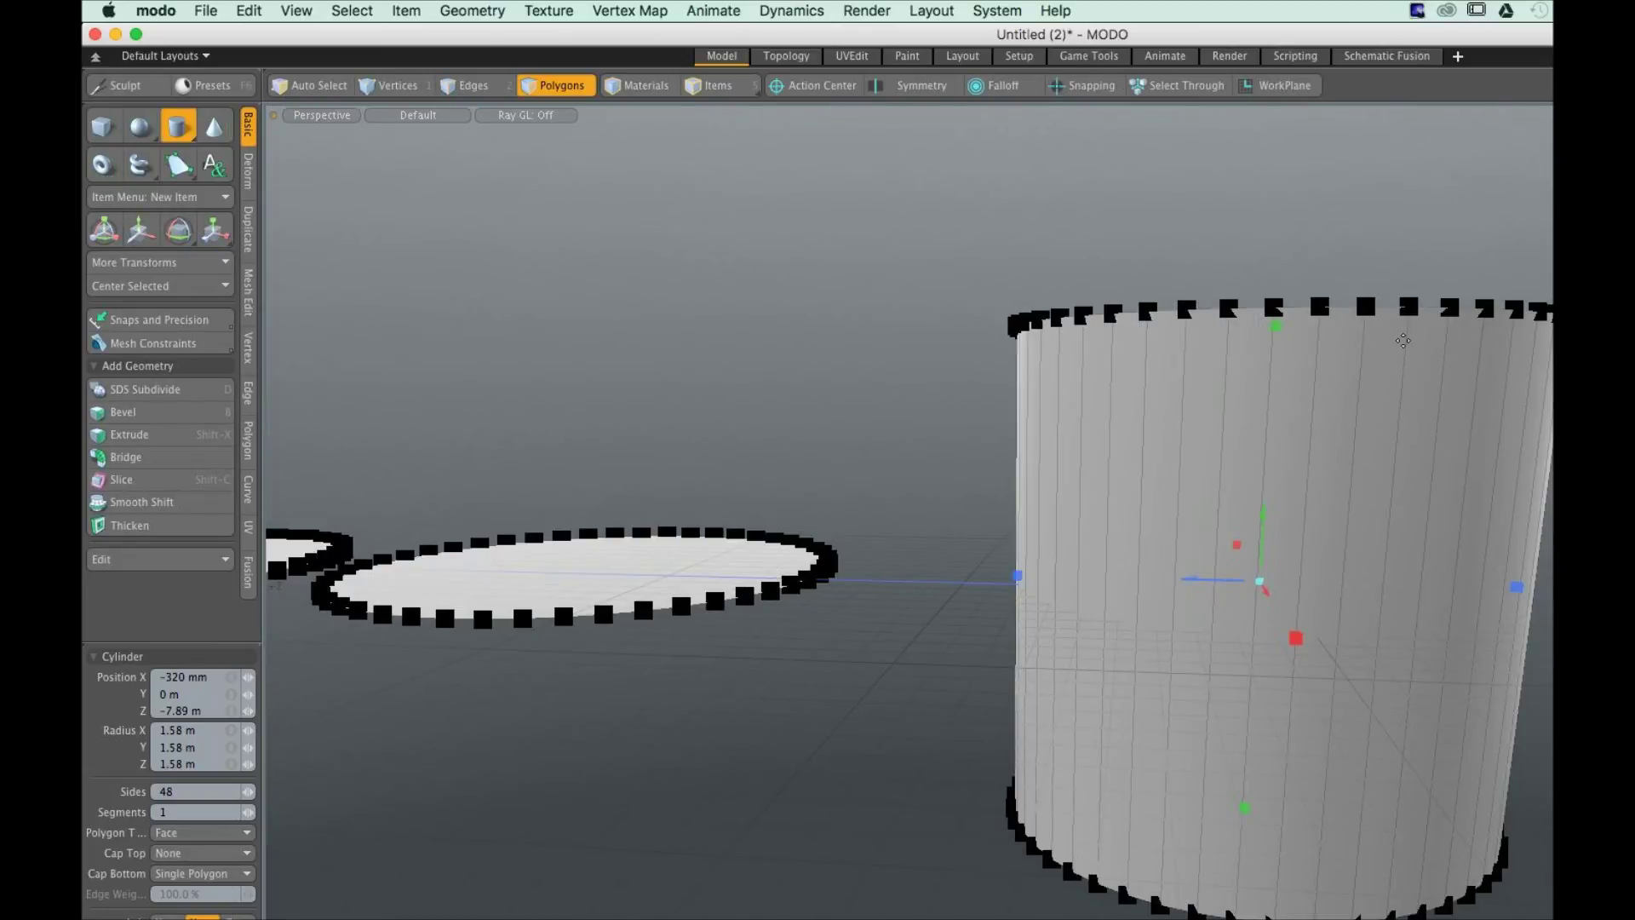
pyautogui.press('q')
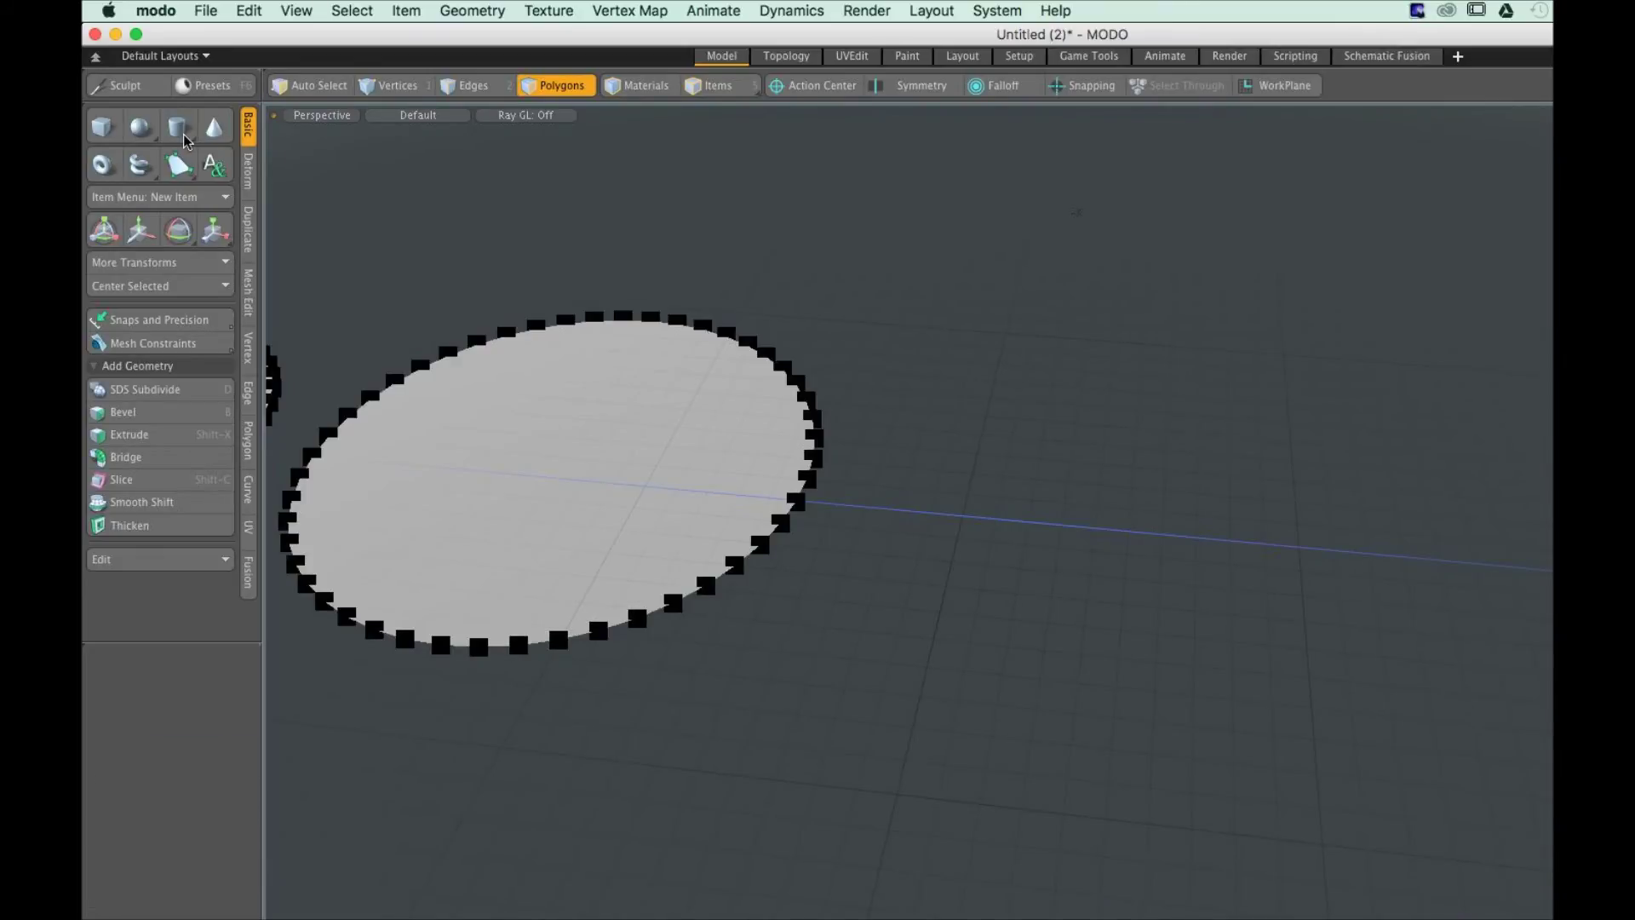
# Draw a circular flat cylinder centred at about X -95 mm, Z -7.715 m, with a radius of about 2.026 m, and drop the tool
pyautogui.click(177, 127)
pyautogui.click(1249, 532)
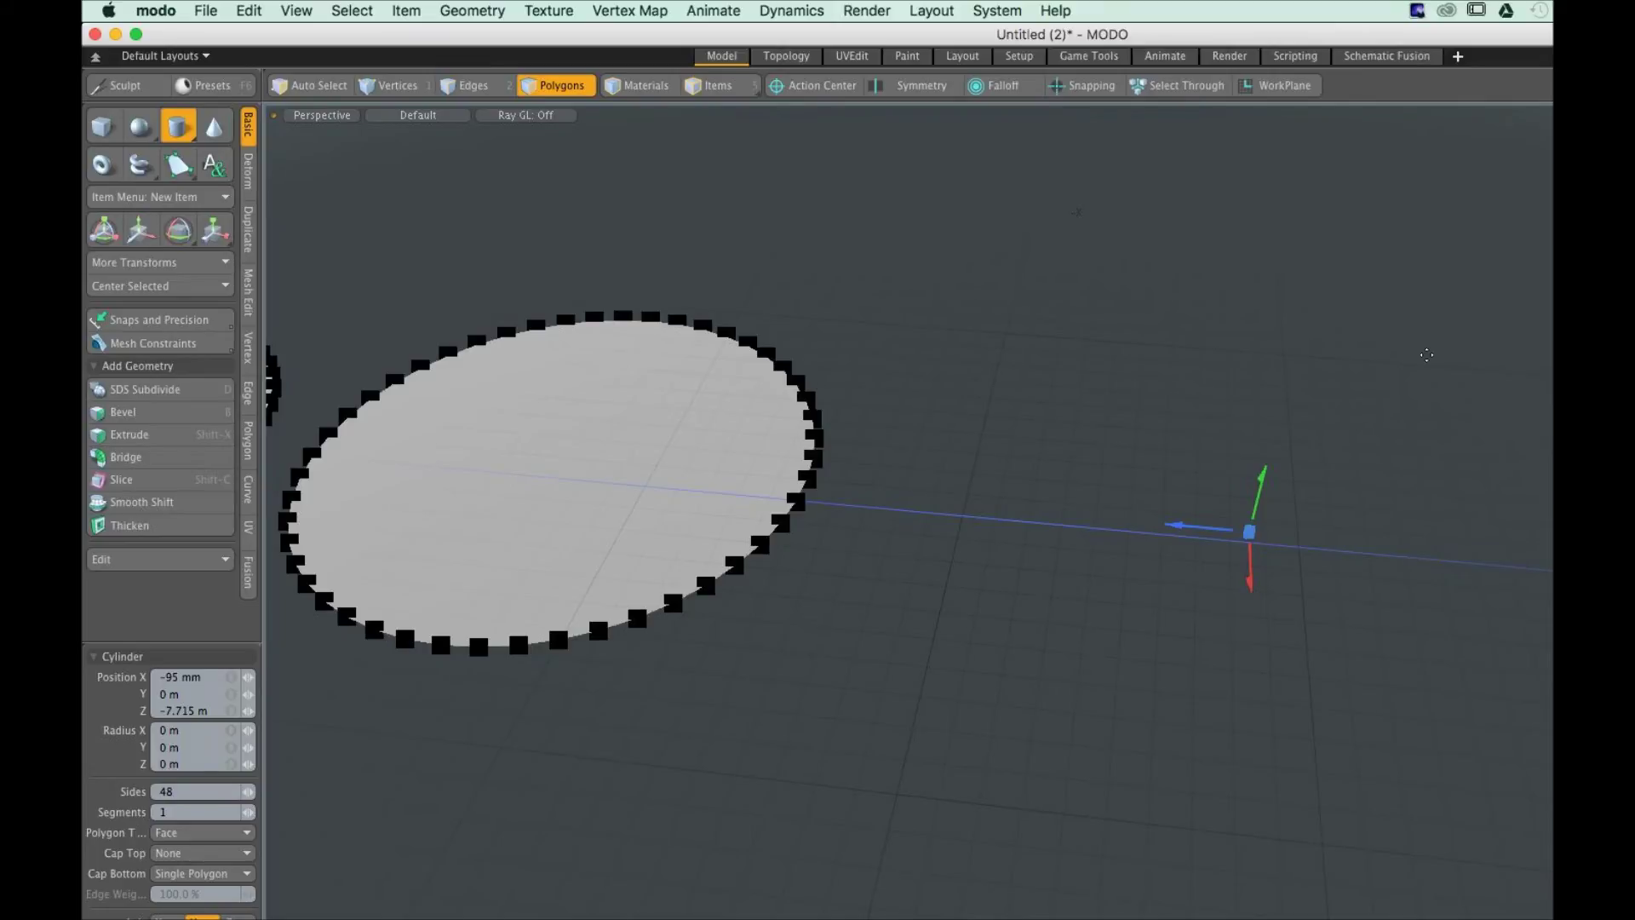
pyautogui.keyDown('ctrl'); pyautogui.moveTo(1427, 354); pyautogui.dragTo(1499, 425); pyautogui.keyUp('ctrl')
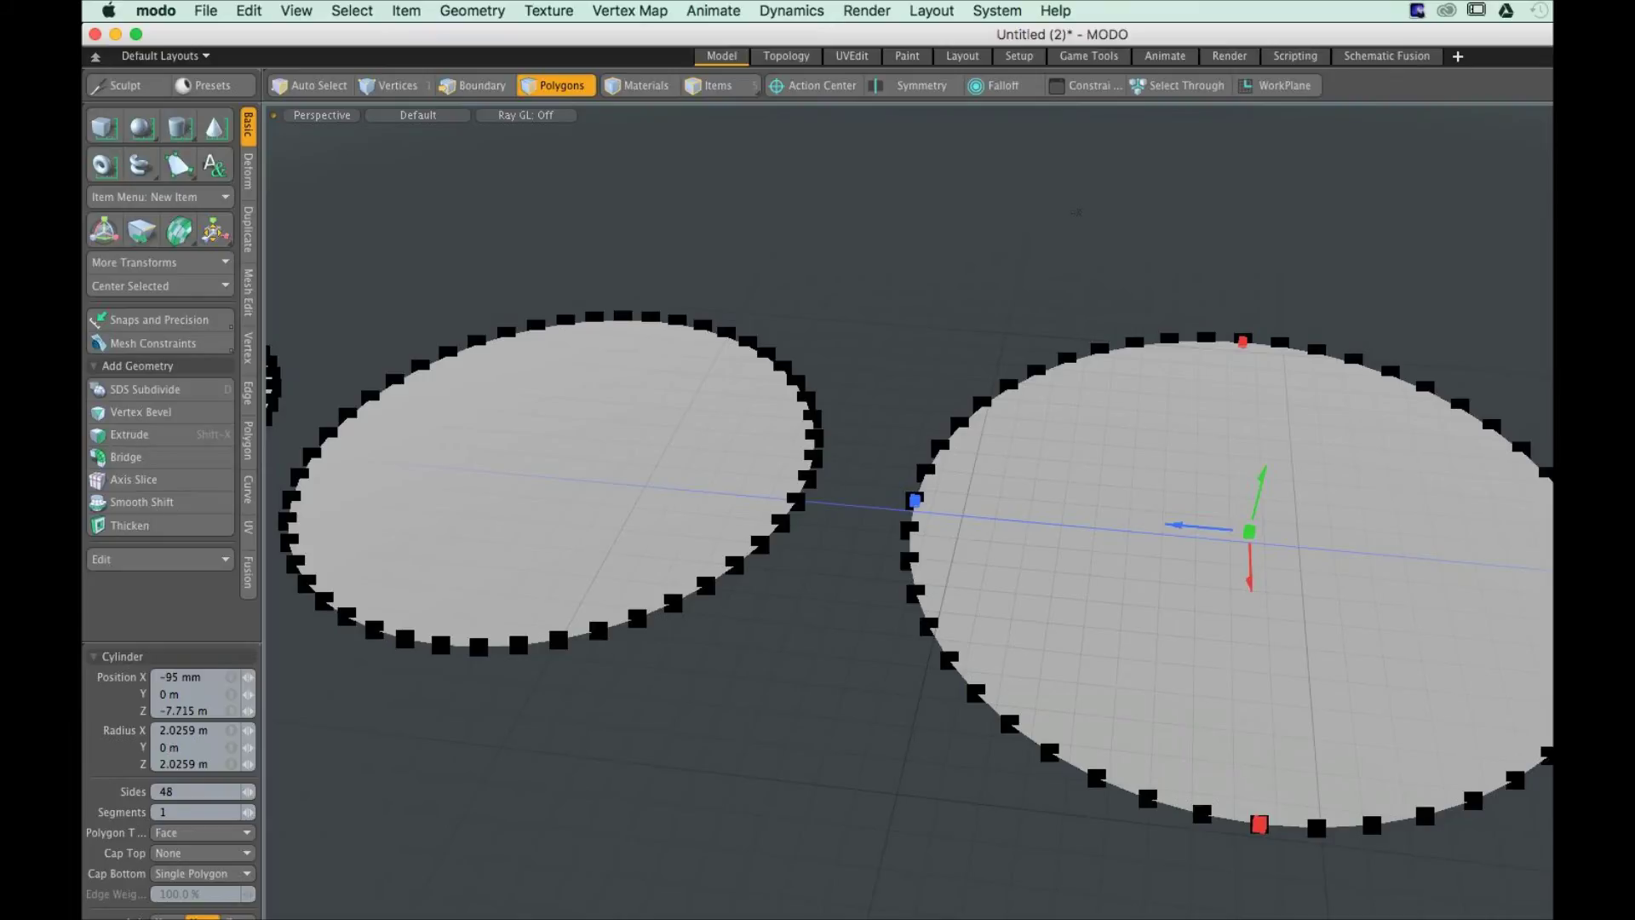
pyautogui.press('space')
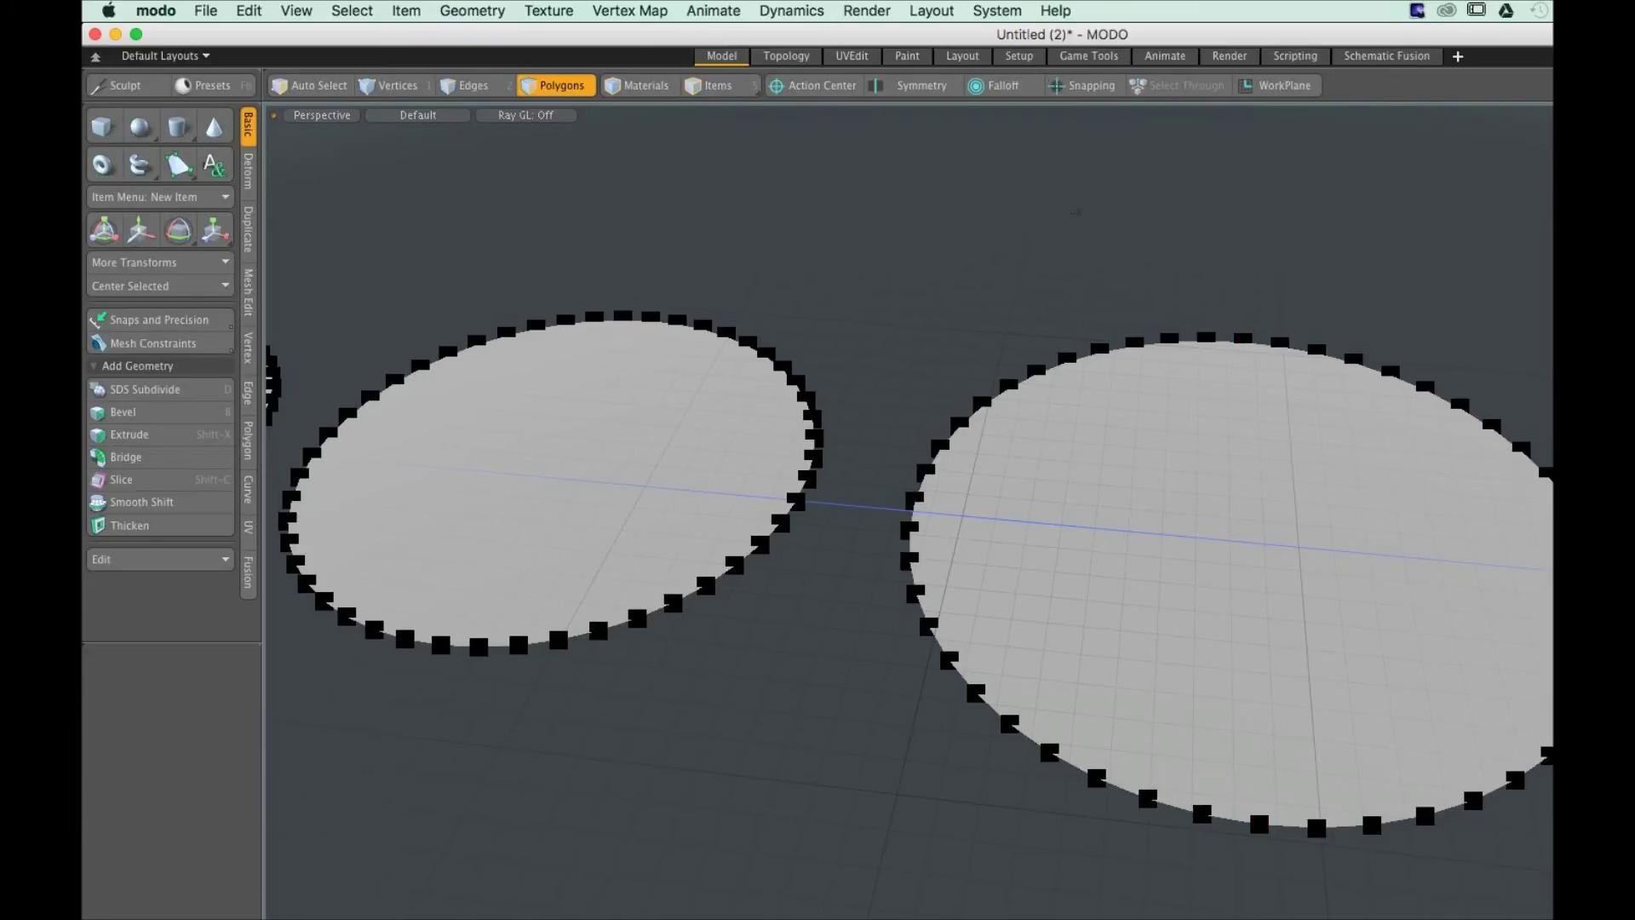
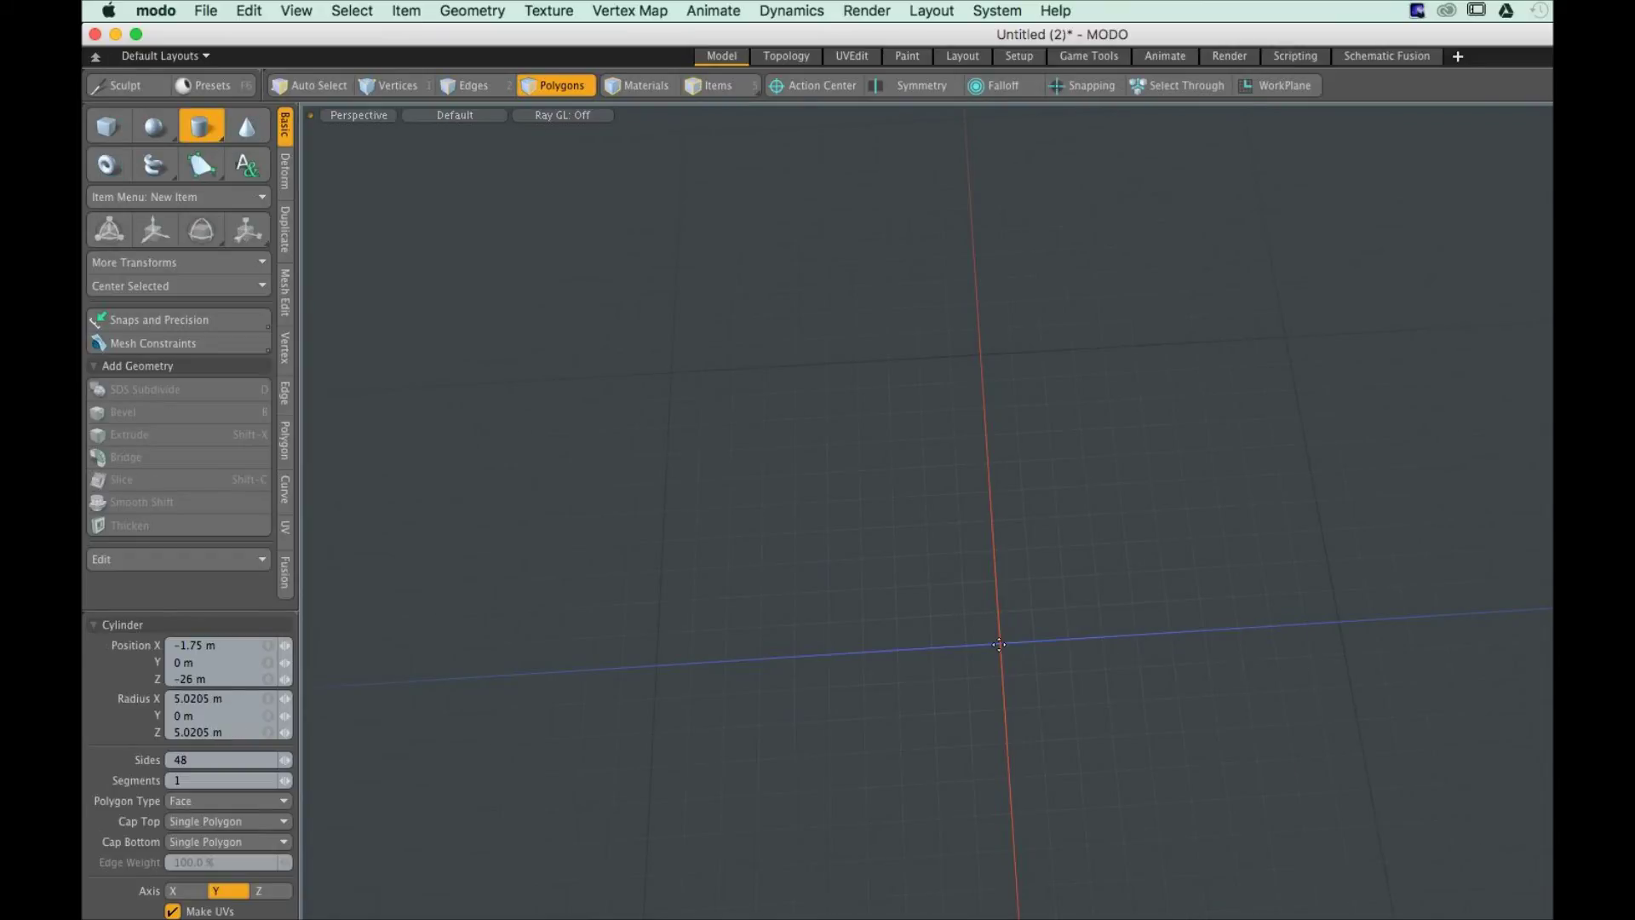
# Draw a circular flat cylinder at the origin with a radius of about 280 mm and set its number of sides to 8
pyautogui.moveTo(999, 644); pyautogui.dragTo(1471, 611)
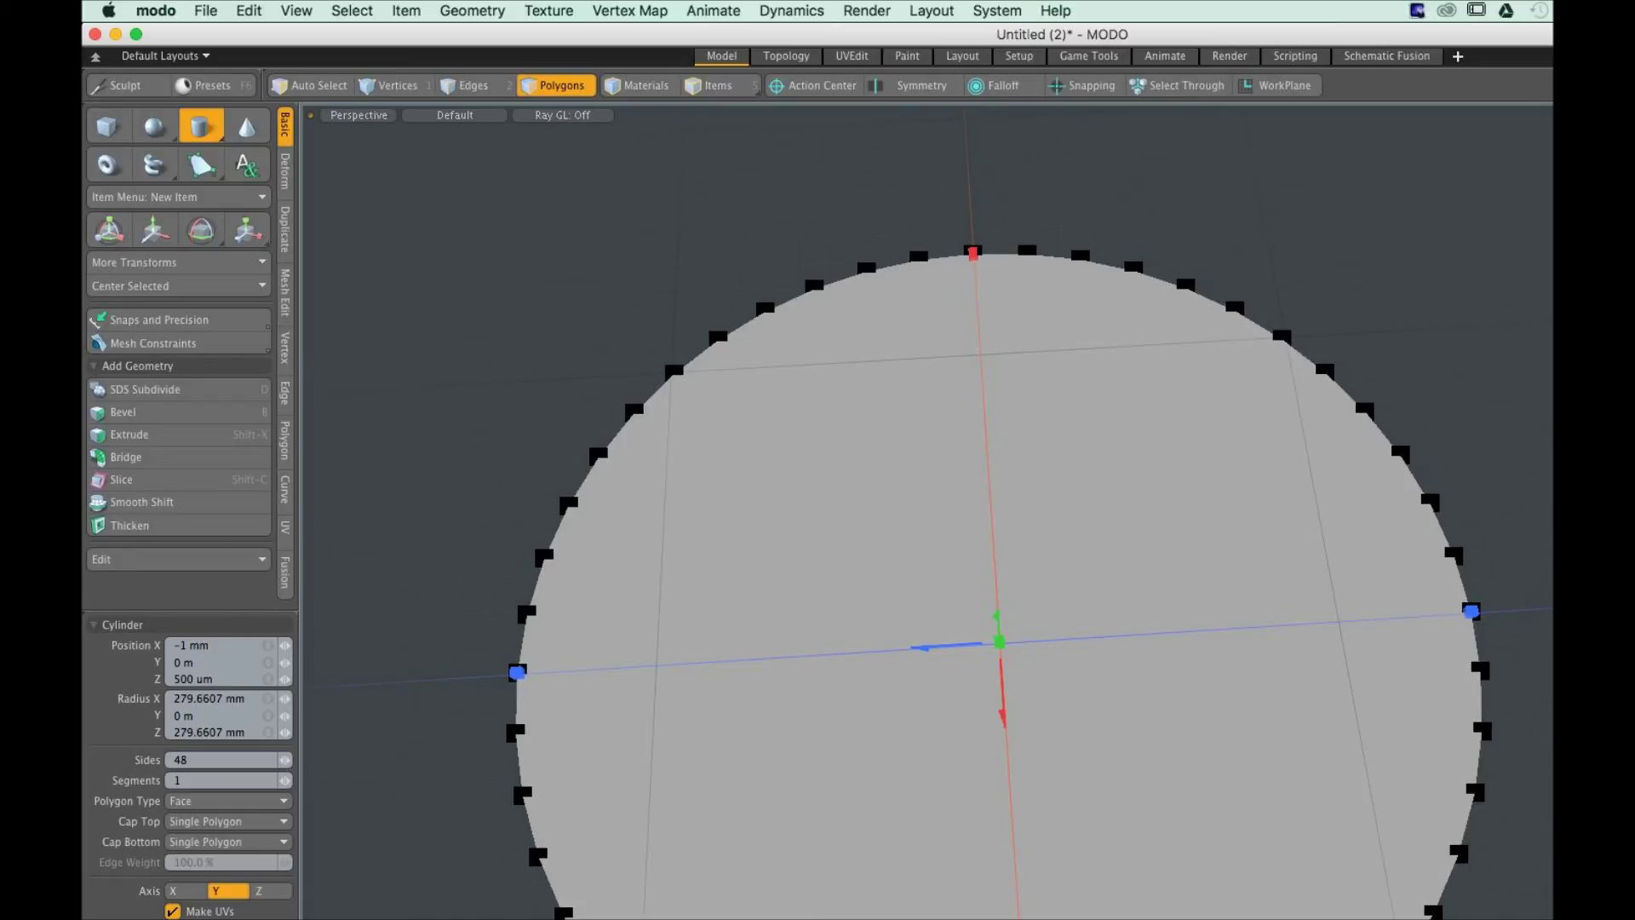
pyautogui.press('ctrl')
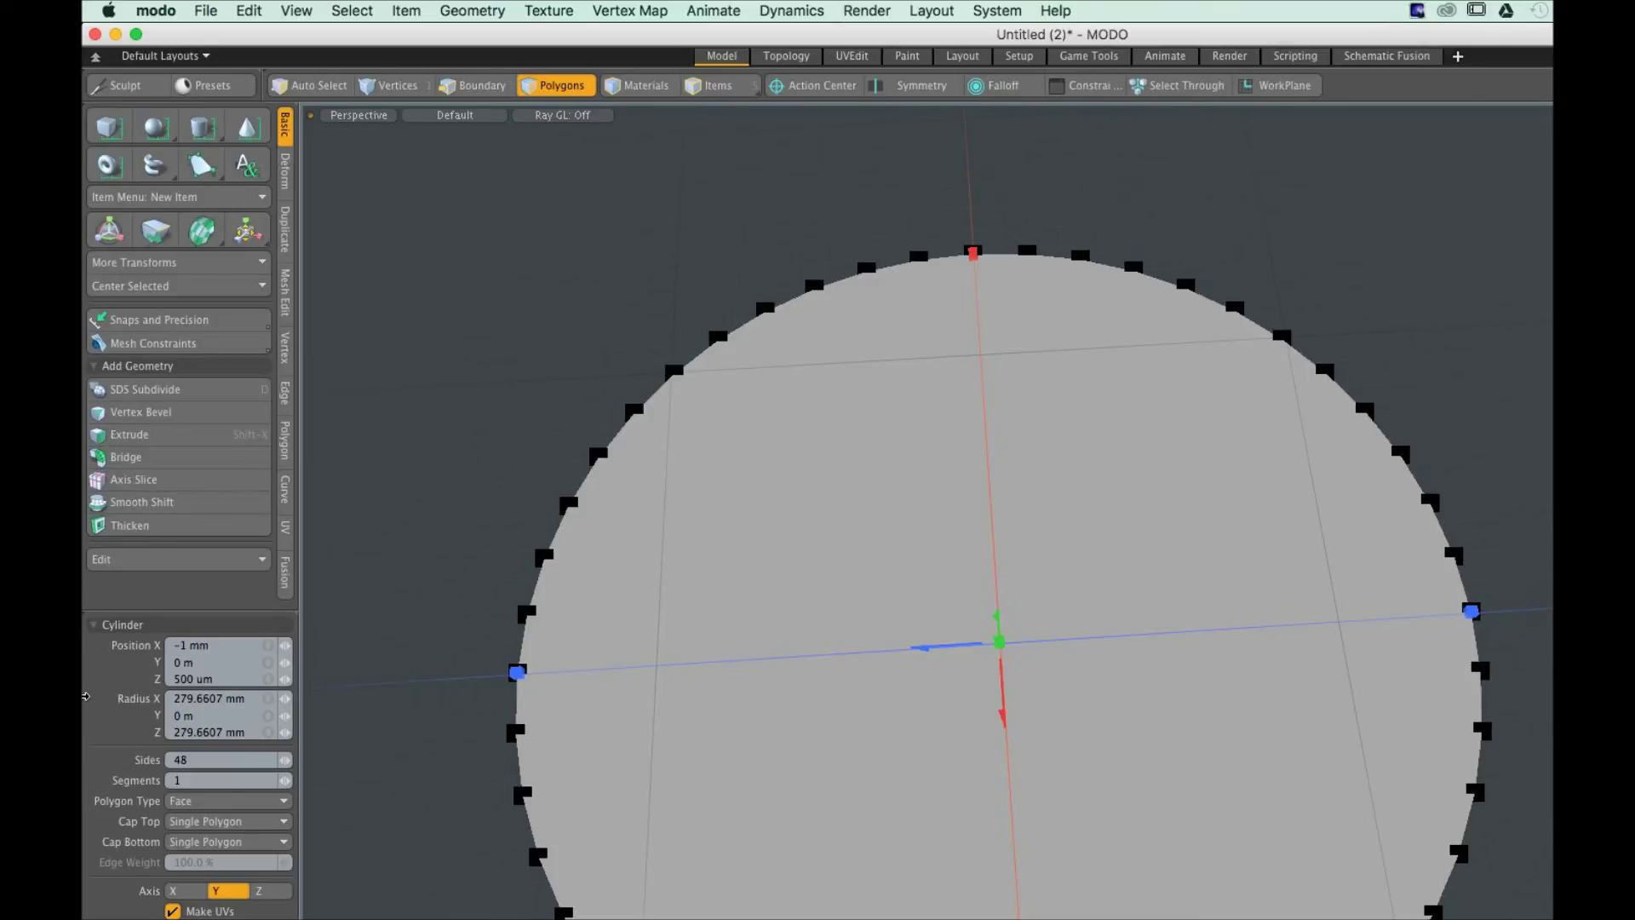
pyautogui.click(175, 760)
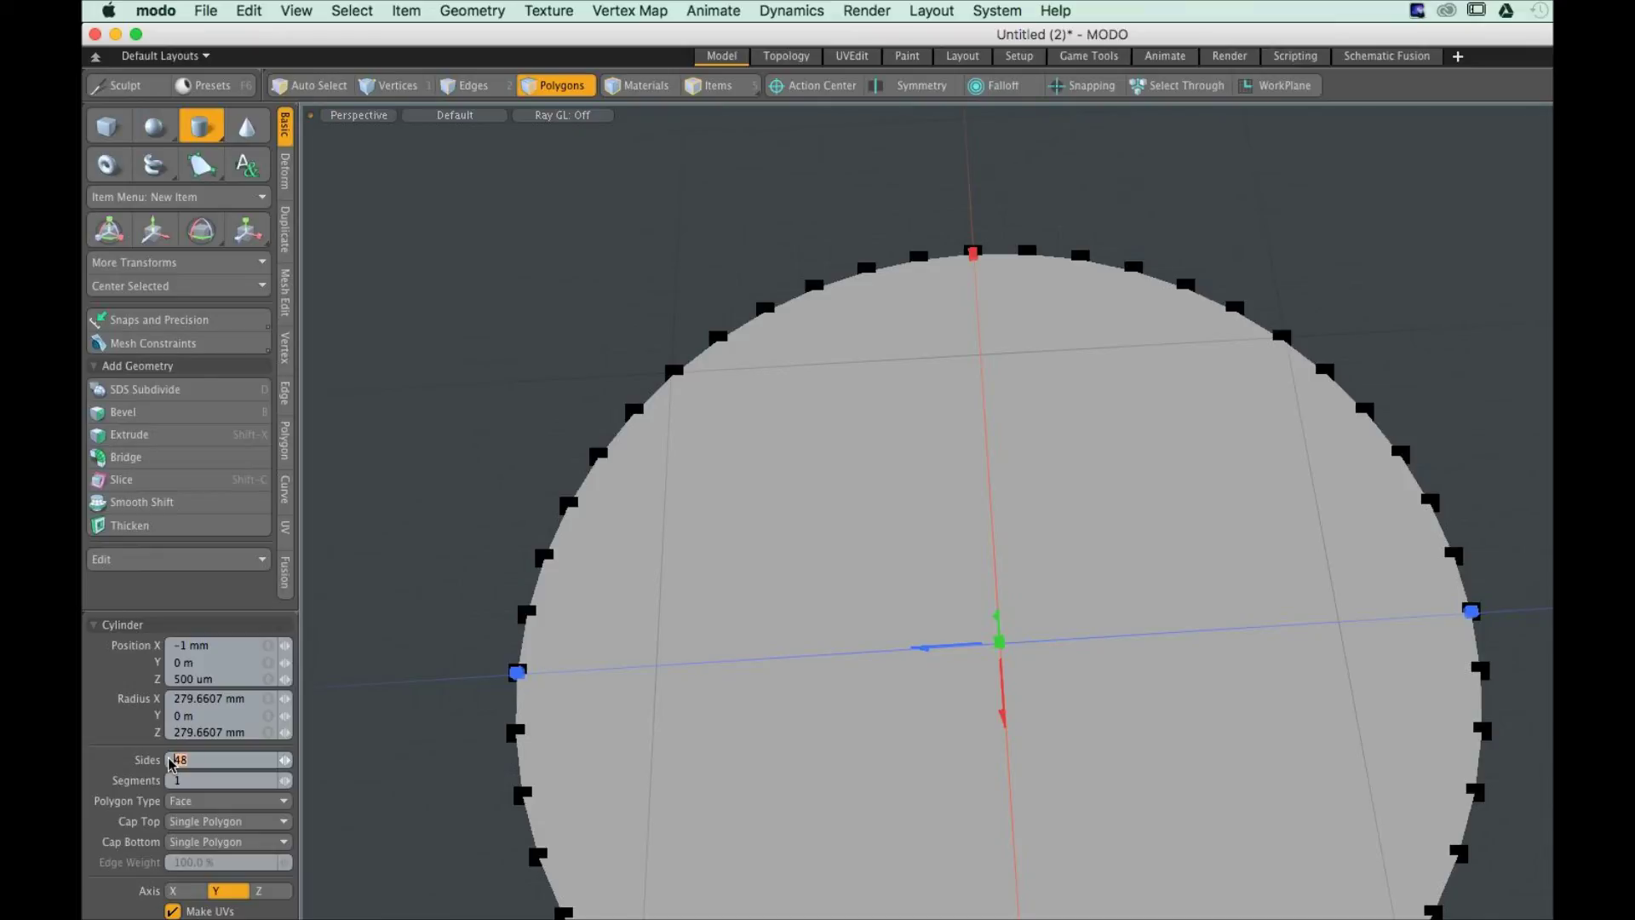
pyautogui.write('8')
pyautogui.press('Return')
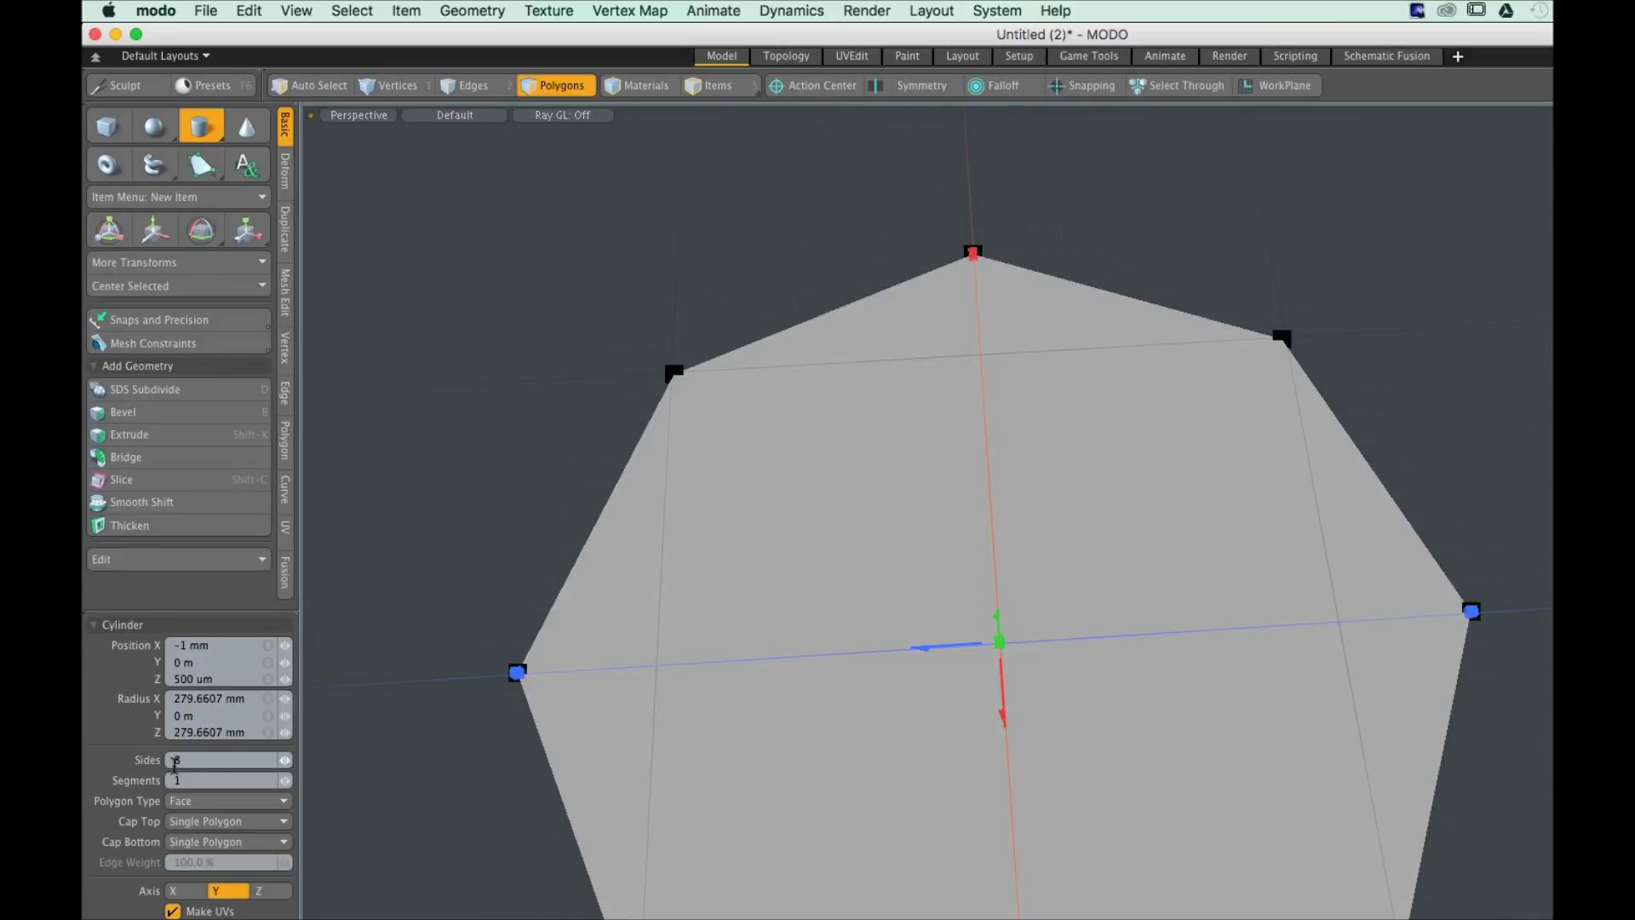
# Step the flat cylinder's side count through 3, 4 and 5, then raise it to 47 and finally 48
pyautogui.moveTo(285, 761); pyautogui.dragTo(281, 762)
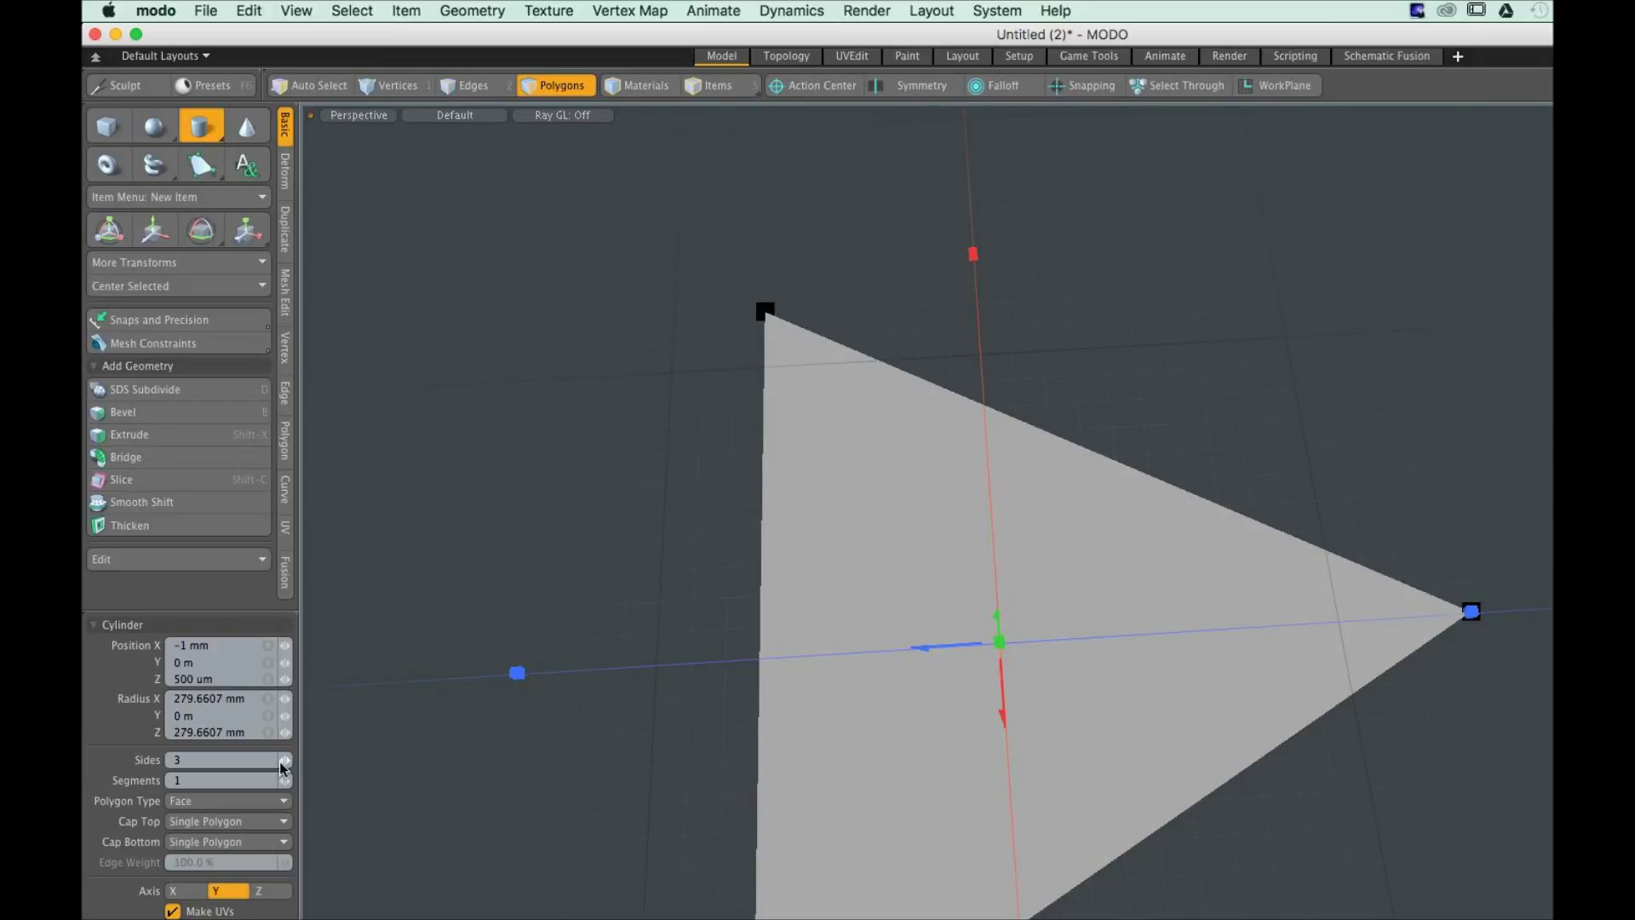
pyautogui.moveTo(281, 763); pyautogui.dragTo(291, 761)
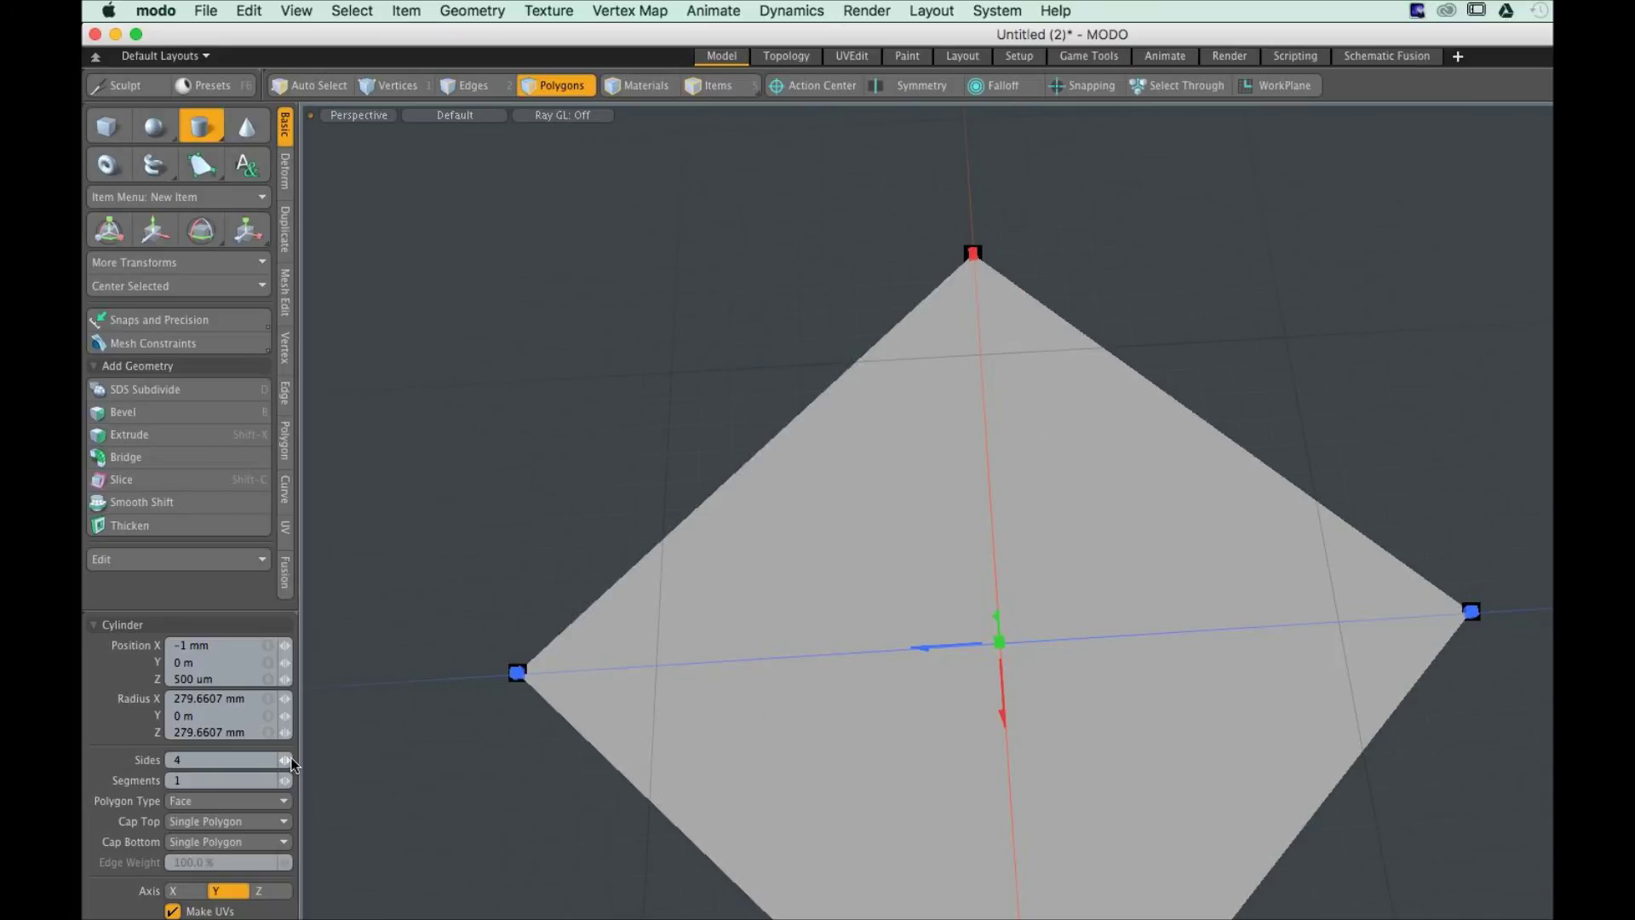
pyautogui.click(290, 761)
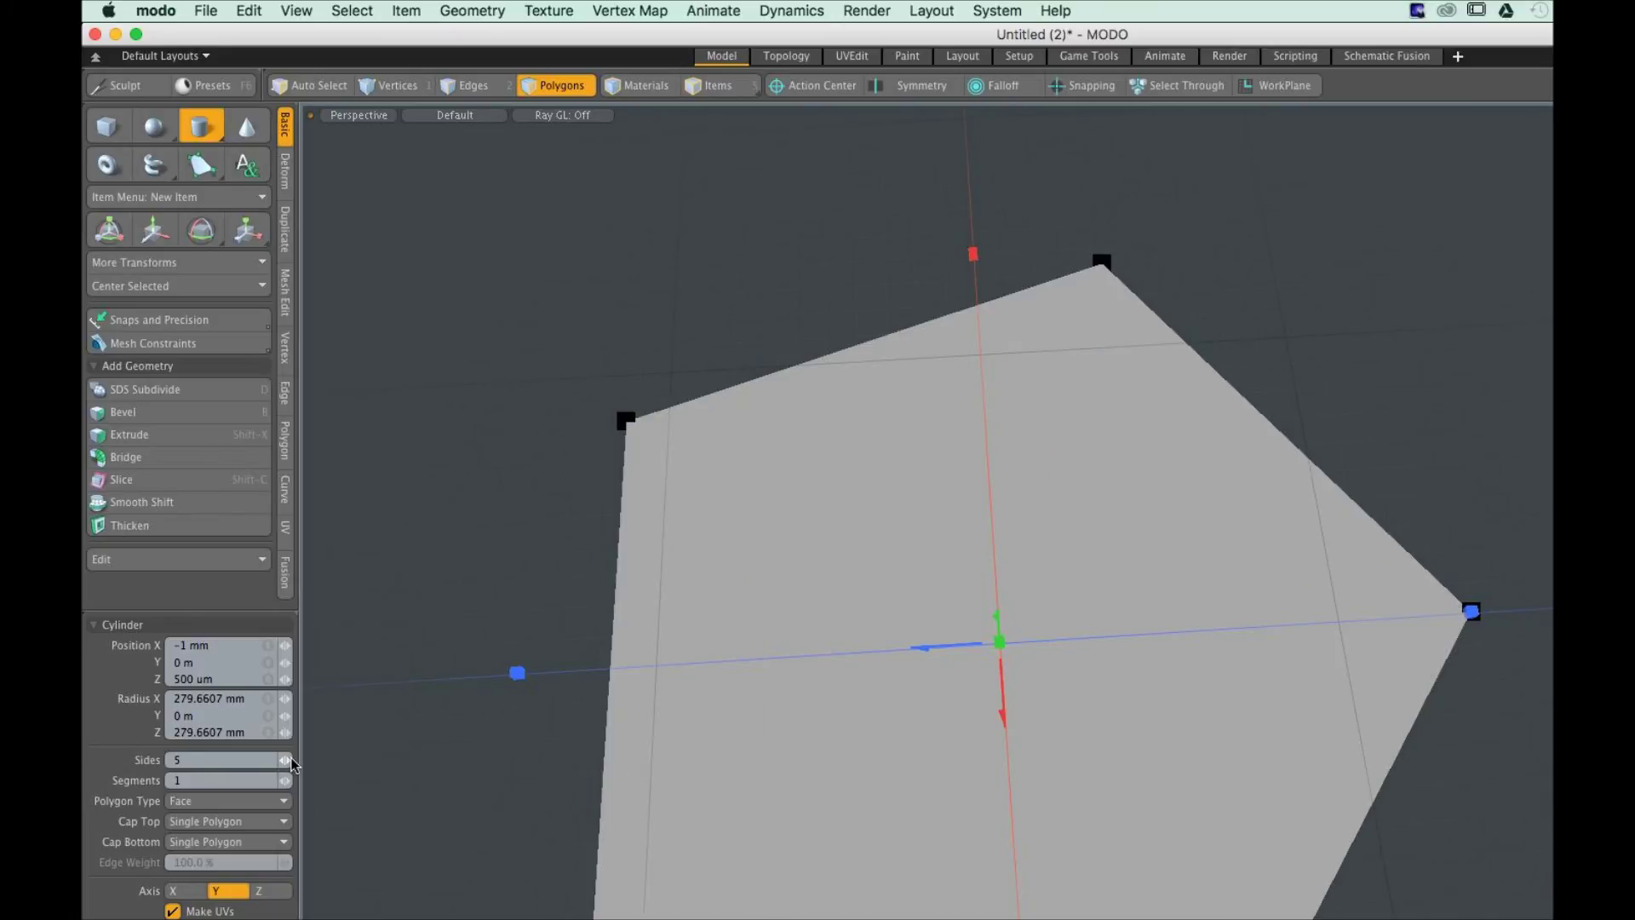
pyautogui.moveTo(291, 762); pyautogui.dragTo(291, 763)
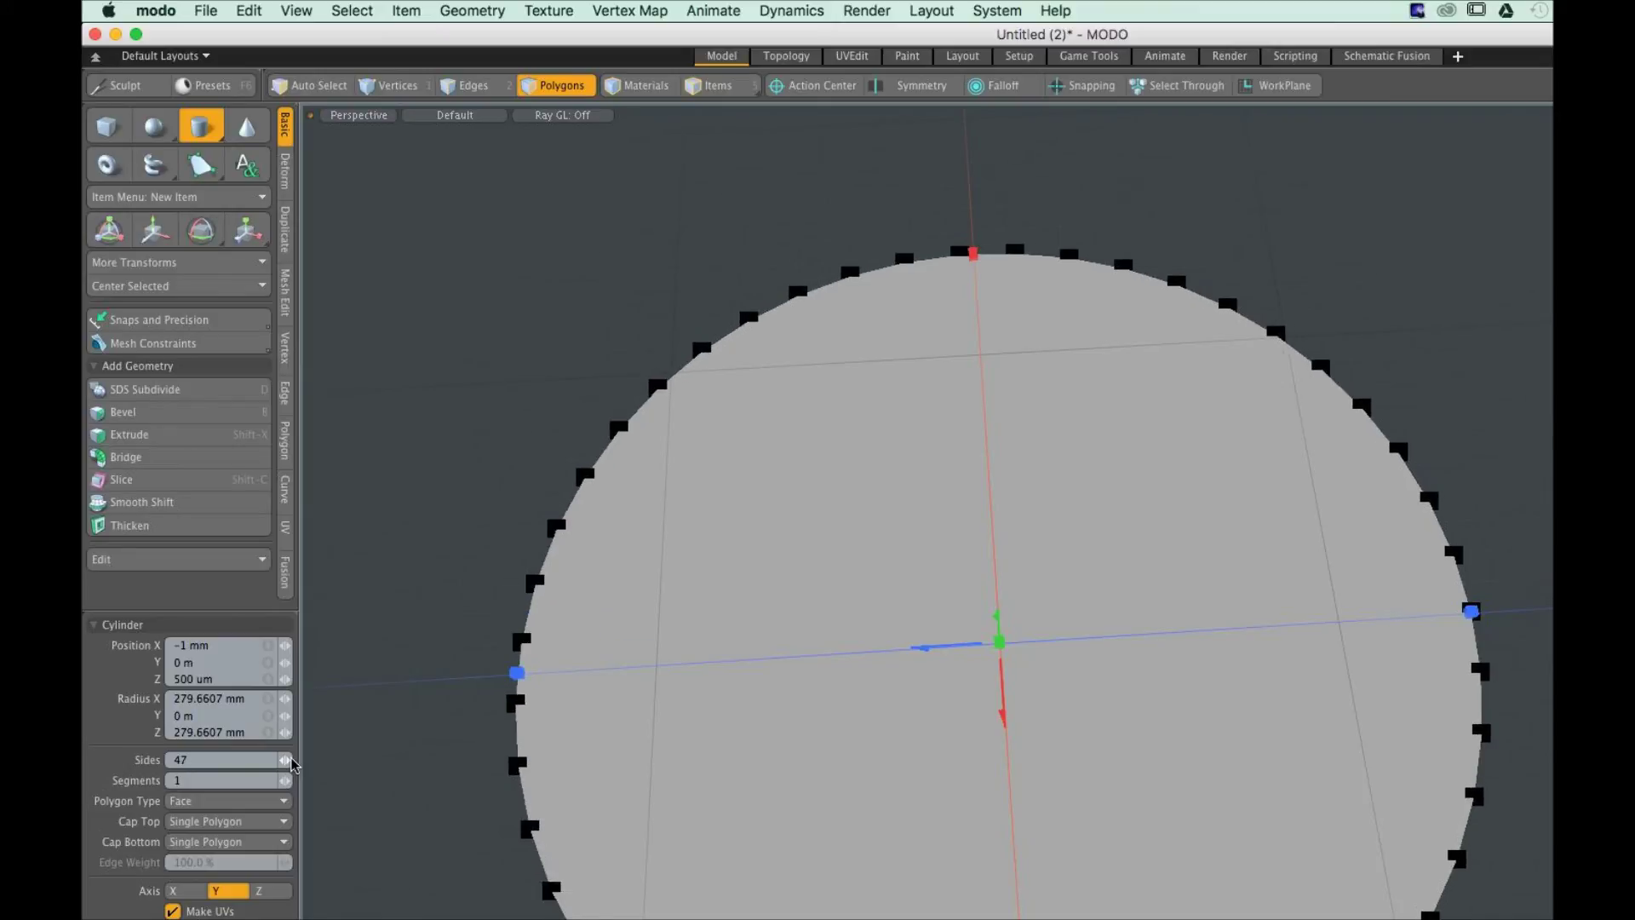
pyautogui.moveTo(291, 763); pyautogui.dragTo(292, 763)
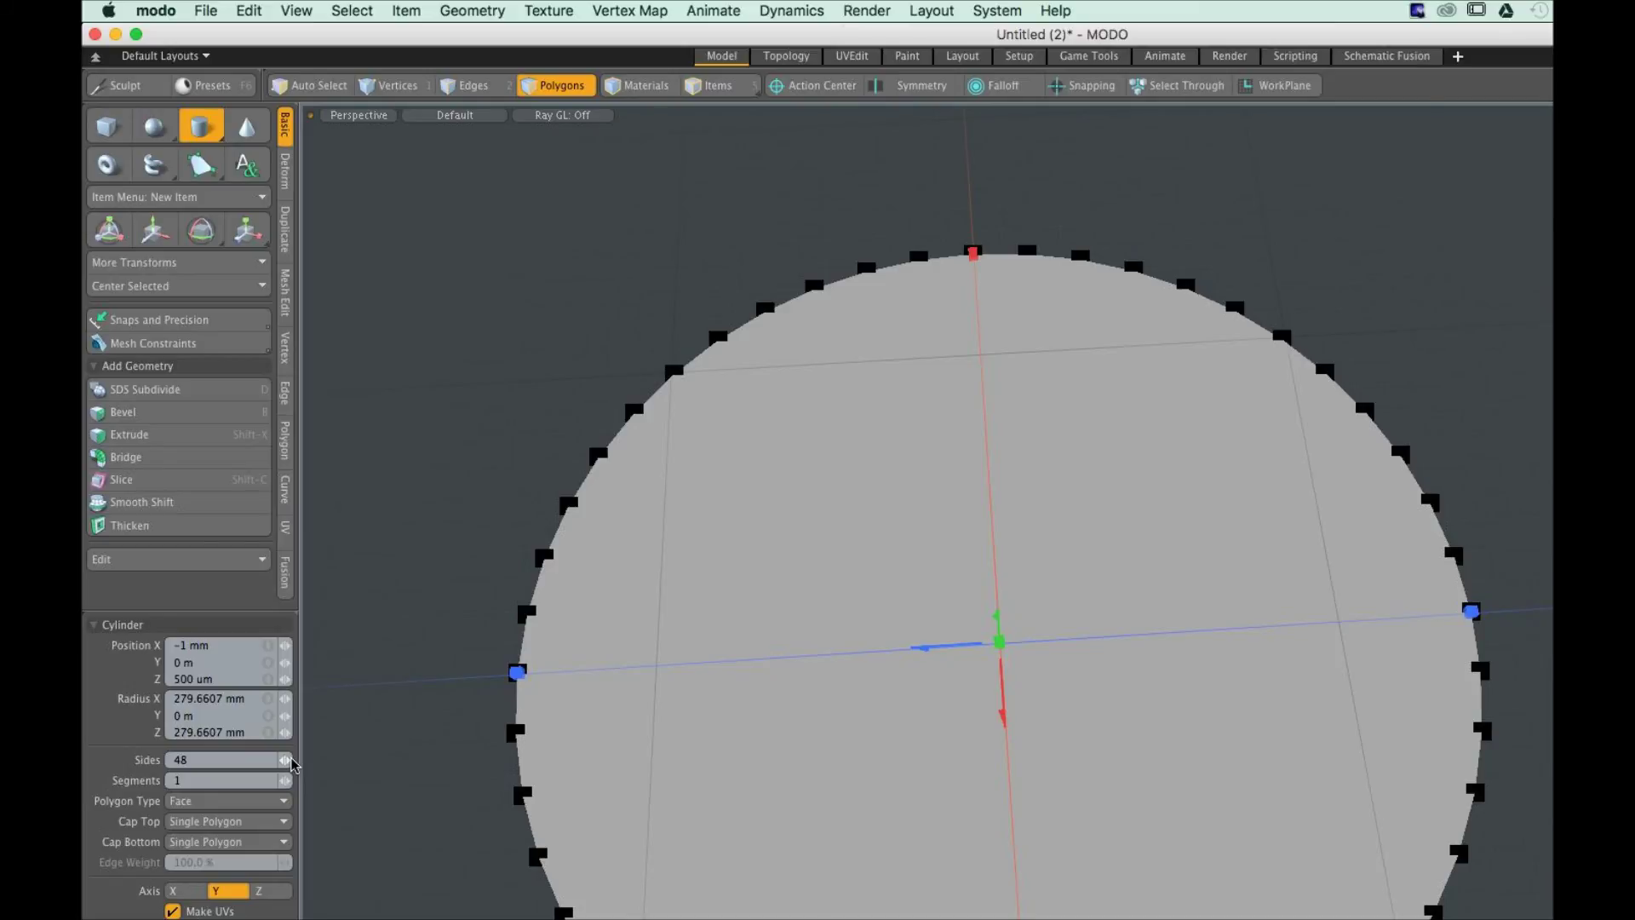
# Drop the Cylinder tool and delete the 48-sided disc from the mesh
pyautogui.press('space')
pyautogui.scroll(-5, 1000, 649)
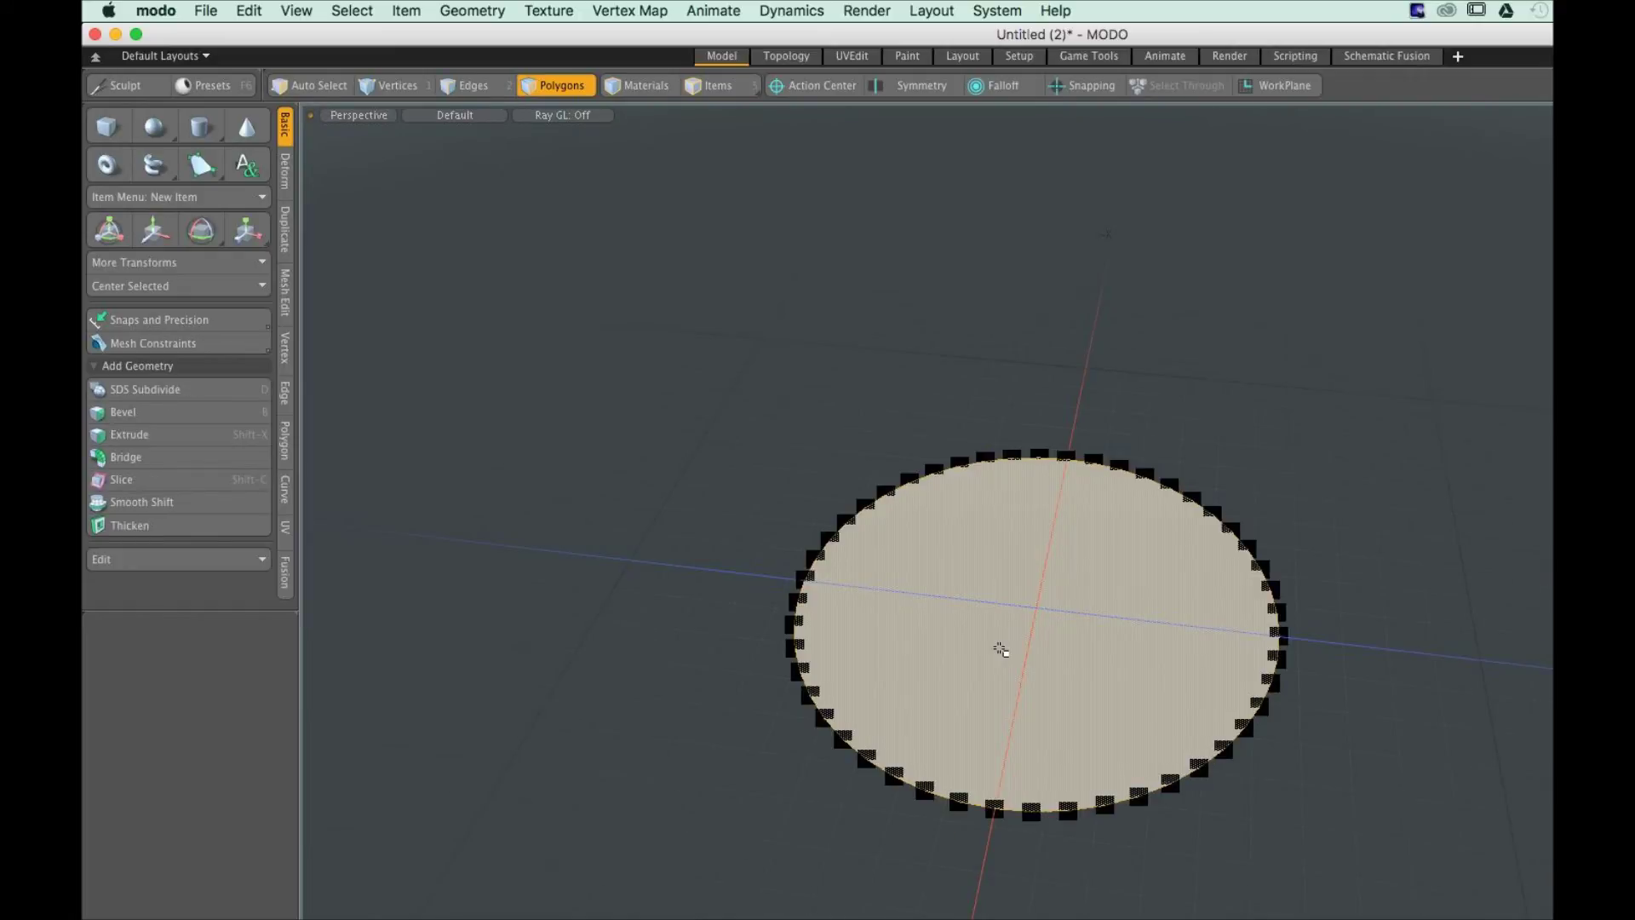
pyautogui.press('Delete')
pyautogui.keyDown('alt'); pyautogui.moveTo(1001, 649); pyautogui.dragTo(1006, 567); pyautogui.keyUp('alt')
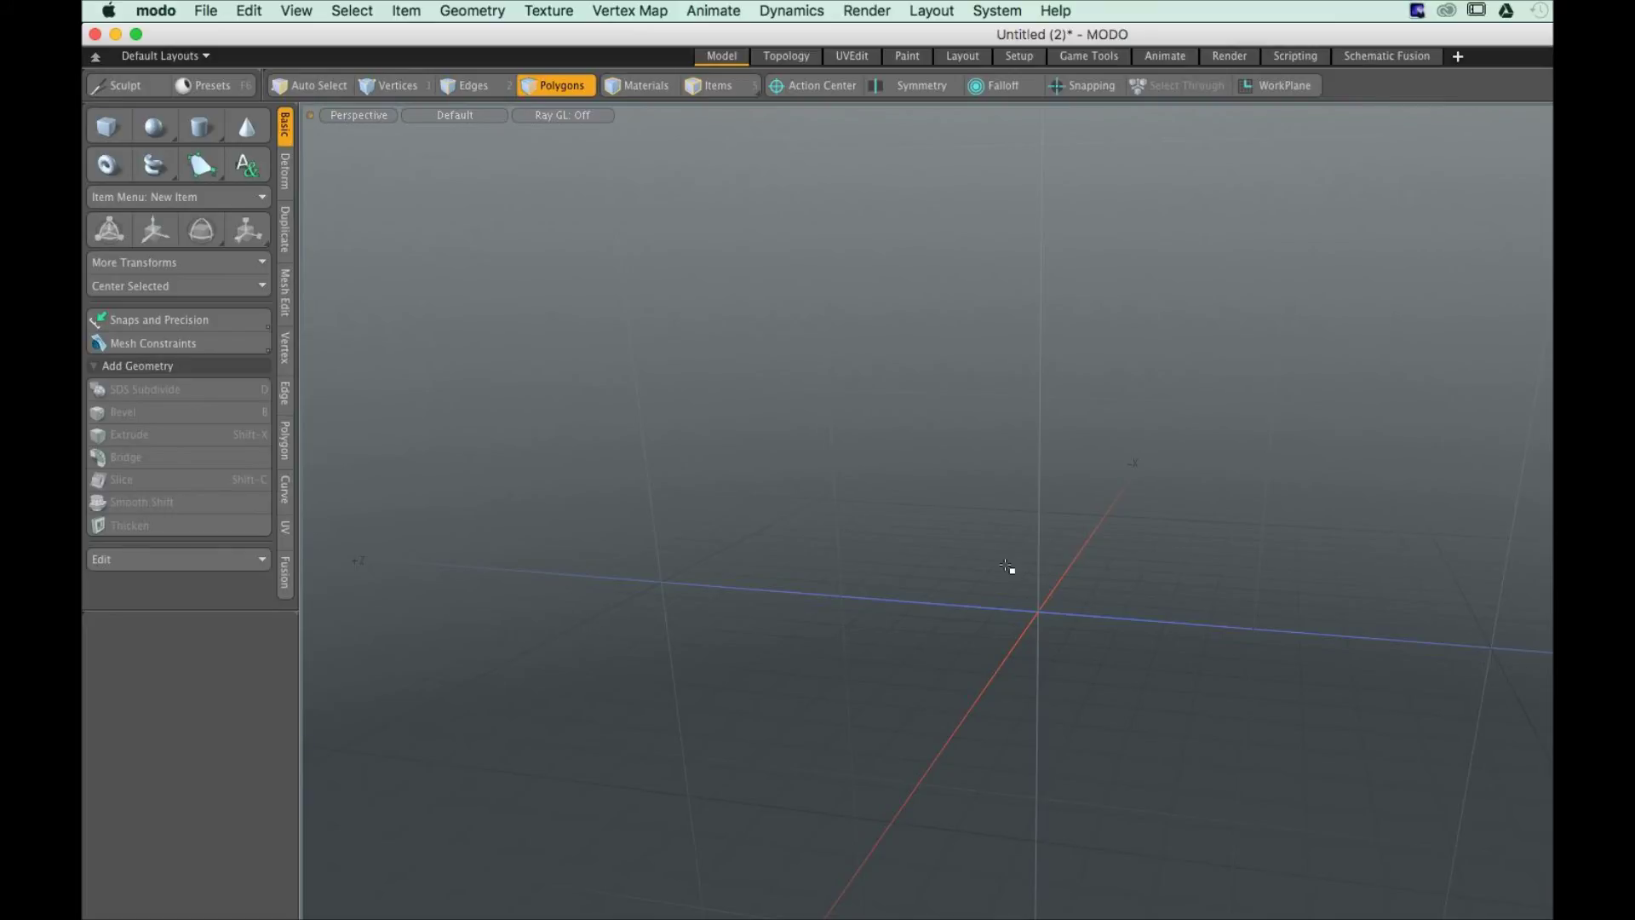
# Draw a cone along the X axis at about Y 254 mm, with a base radius of about 153 mm and X size of about 201 mm
pyautogui.press('ctrl')
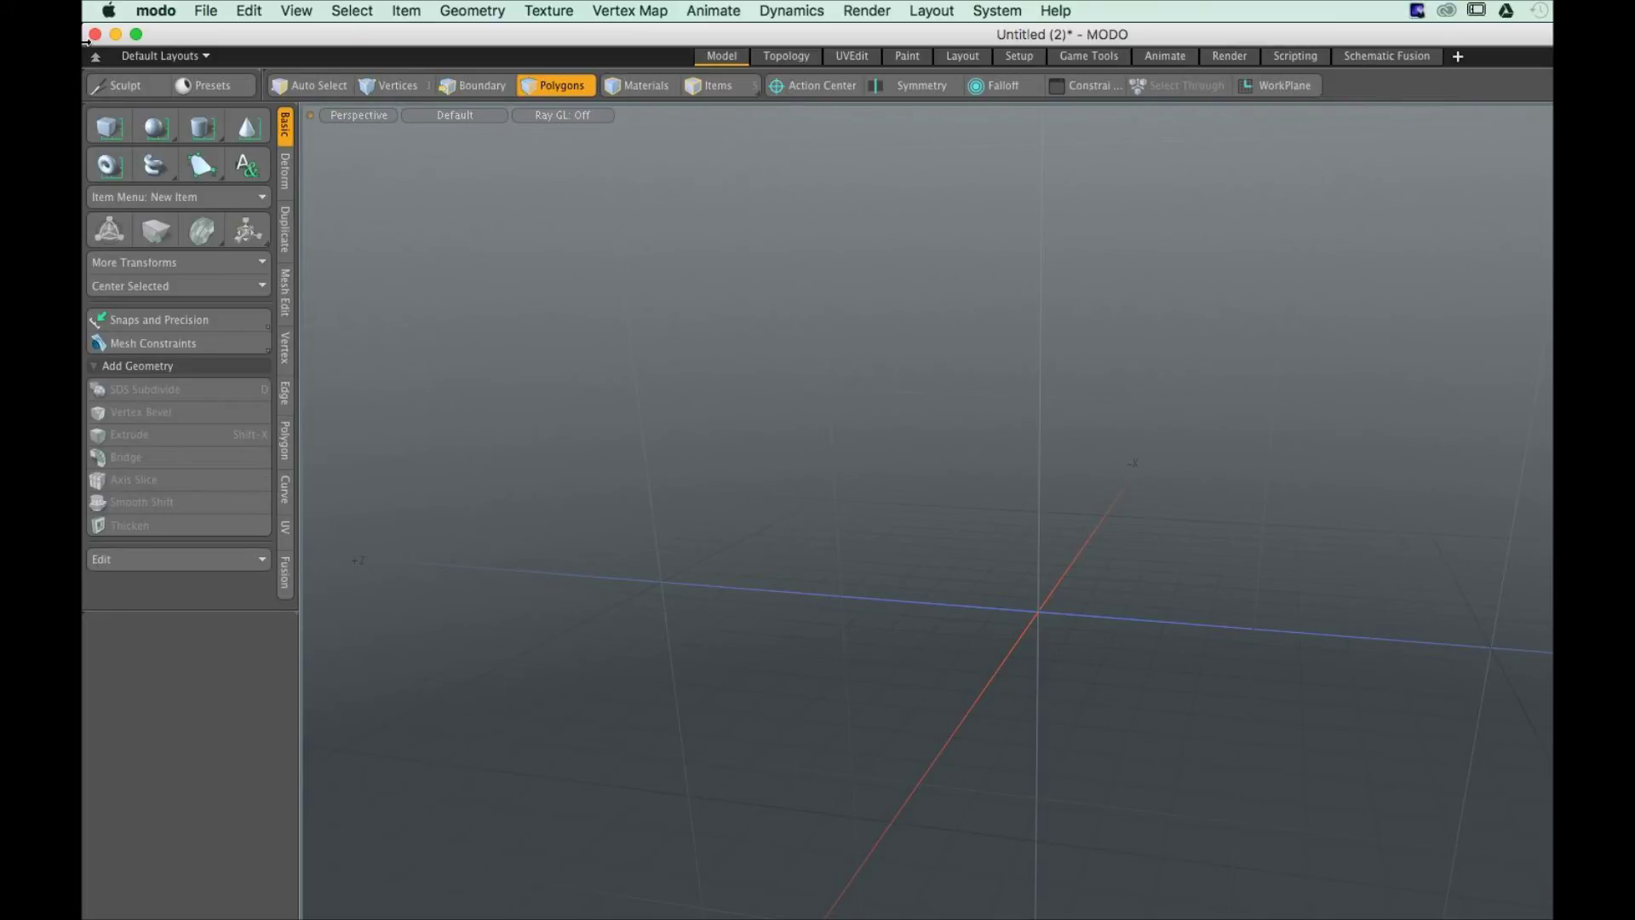
pyautogui.click(257, 129)
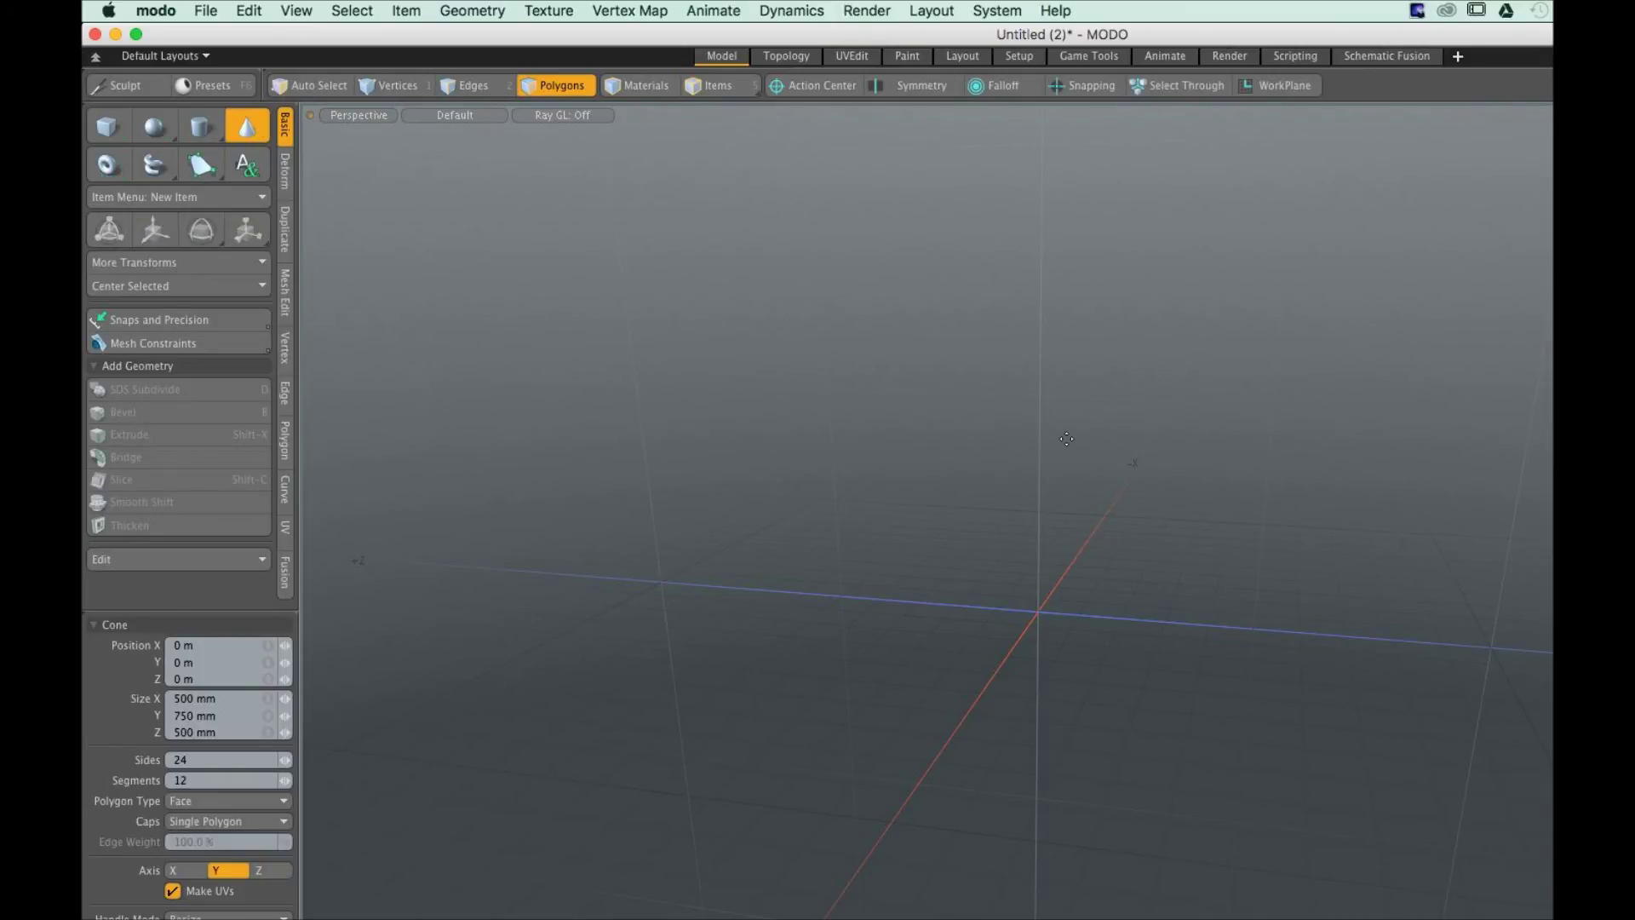
pyautogui.keyDown('ctrl'); pyautogui.moveTo(1036, 392); pyautogui.dragTo(1008, 440); pyautogui.keyUp('ctrl')
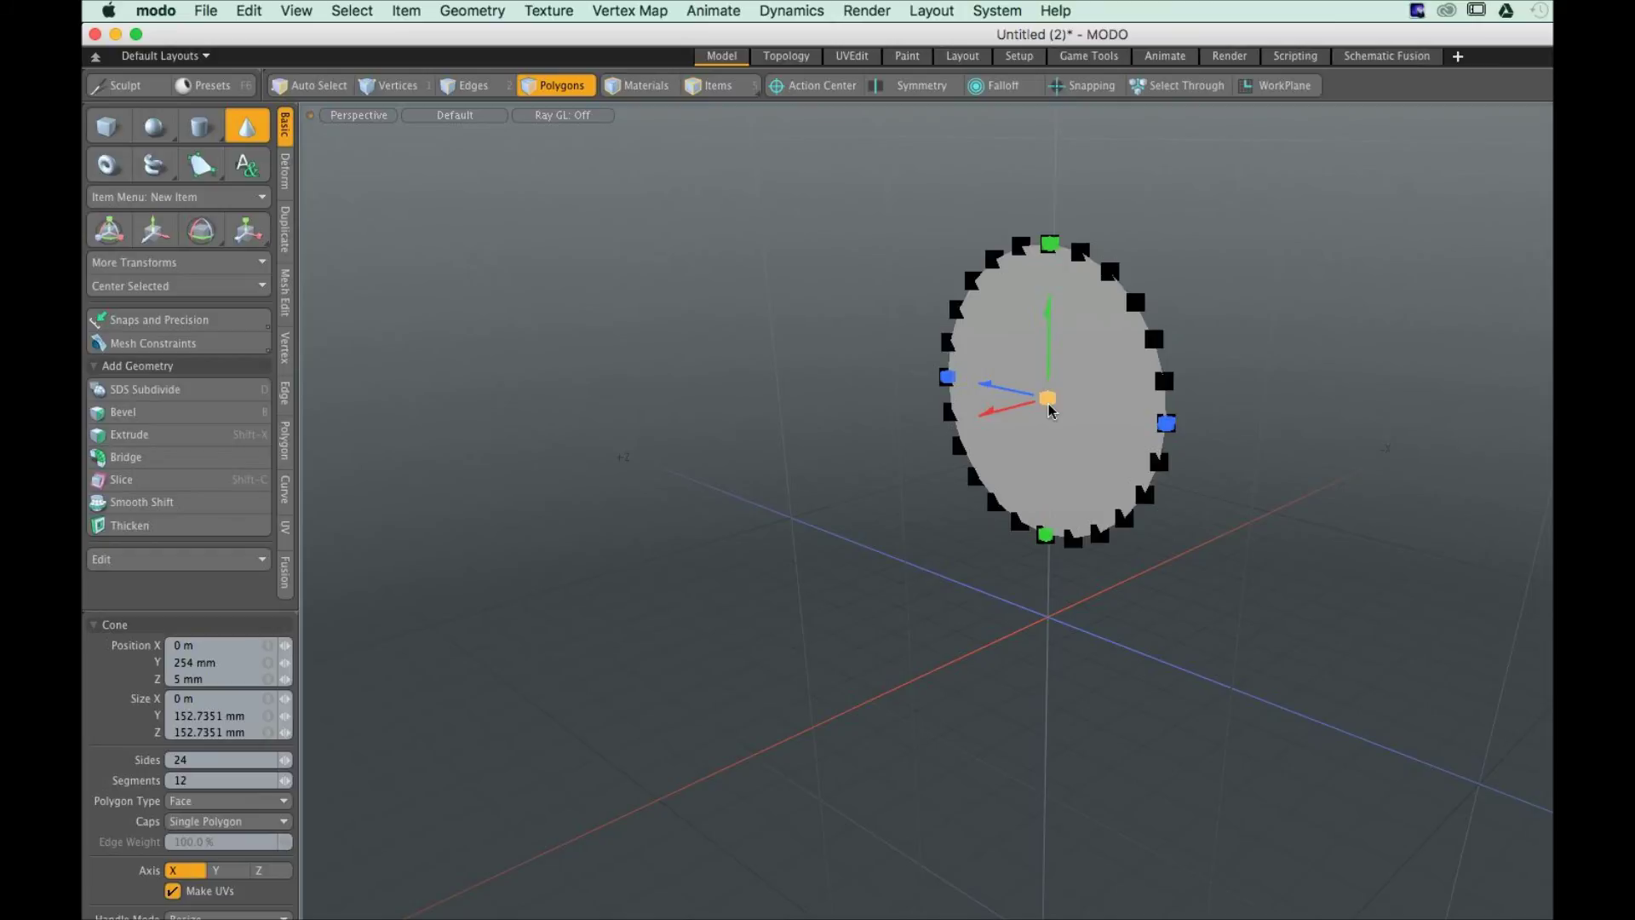
pyautogui.moveTo(1050, 409); pyautogui.dragTo(722, 490)
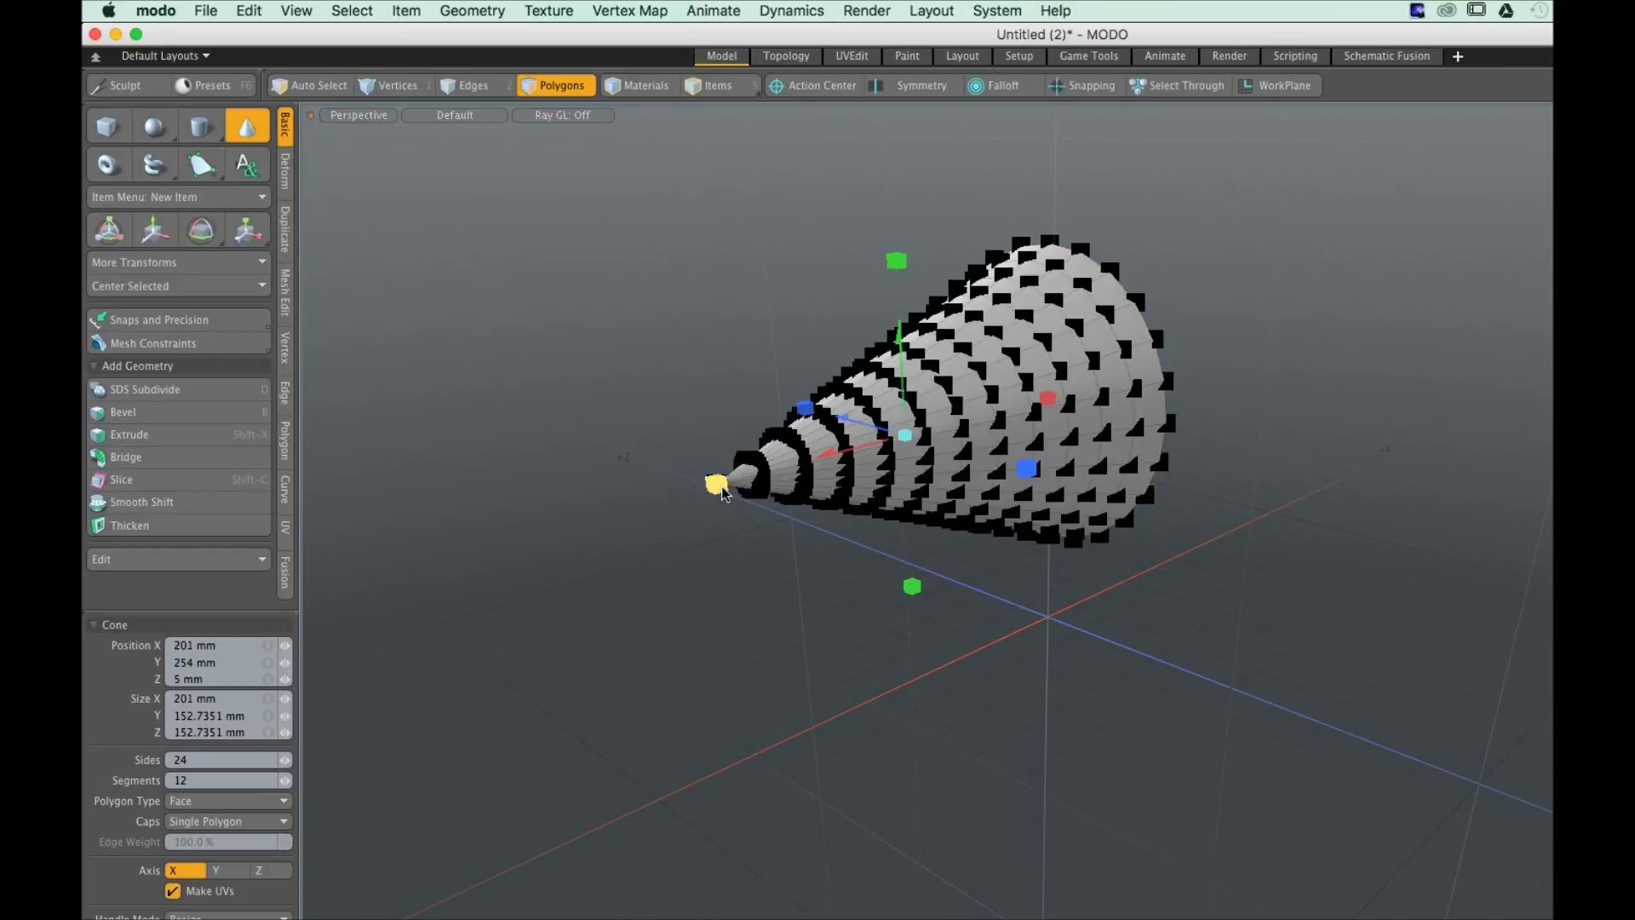
# Set the 3D viewport to show vertices only In Vertex Mode and drop the Cone tool
pyautogui.press('o')
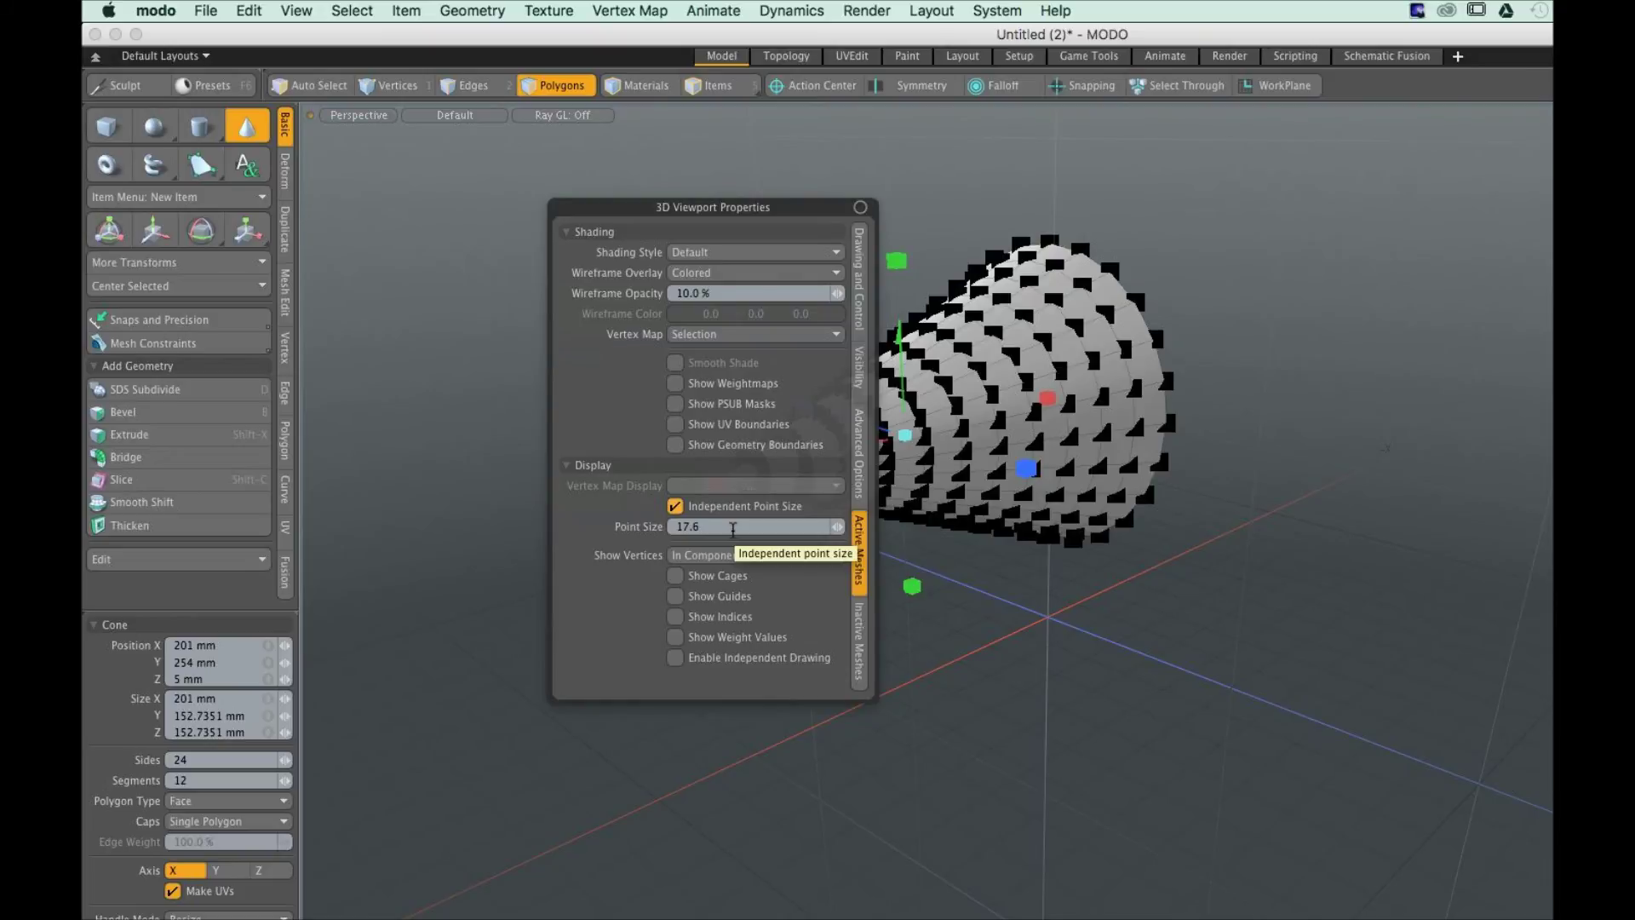
pyautogui.press('space')
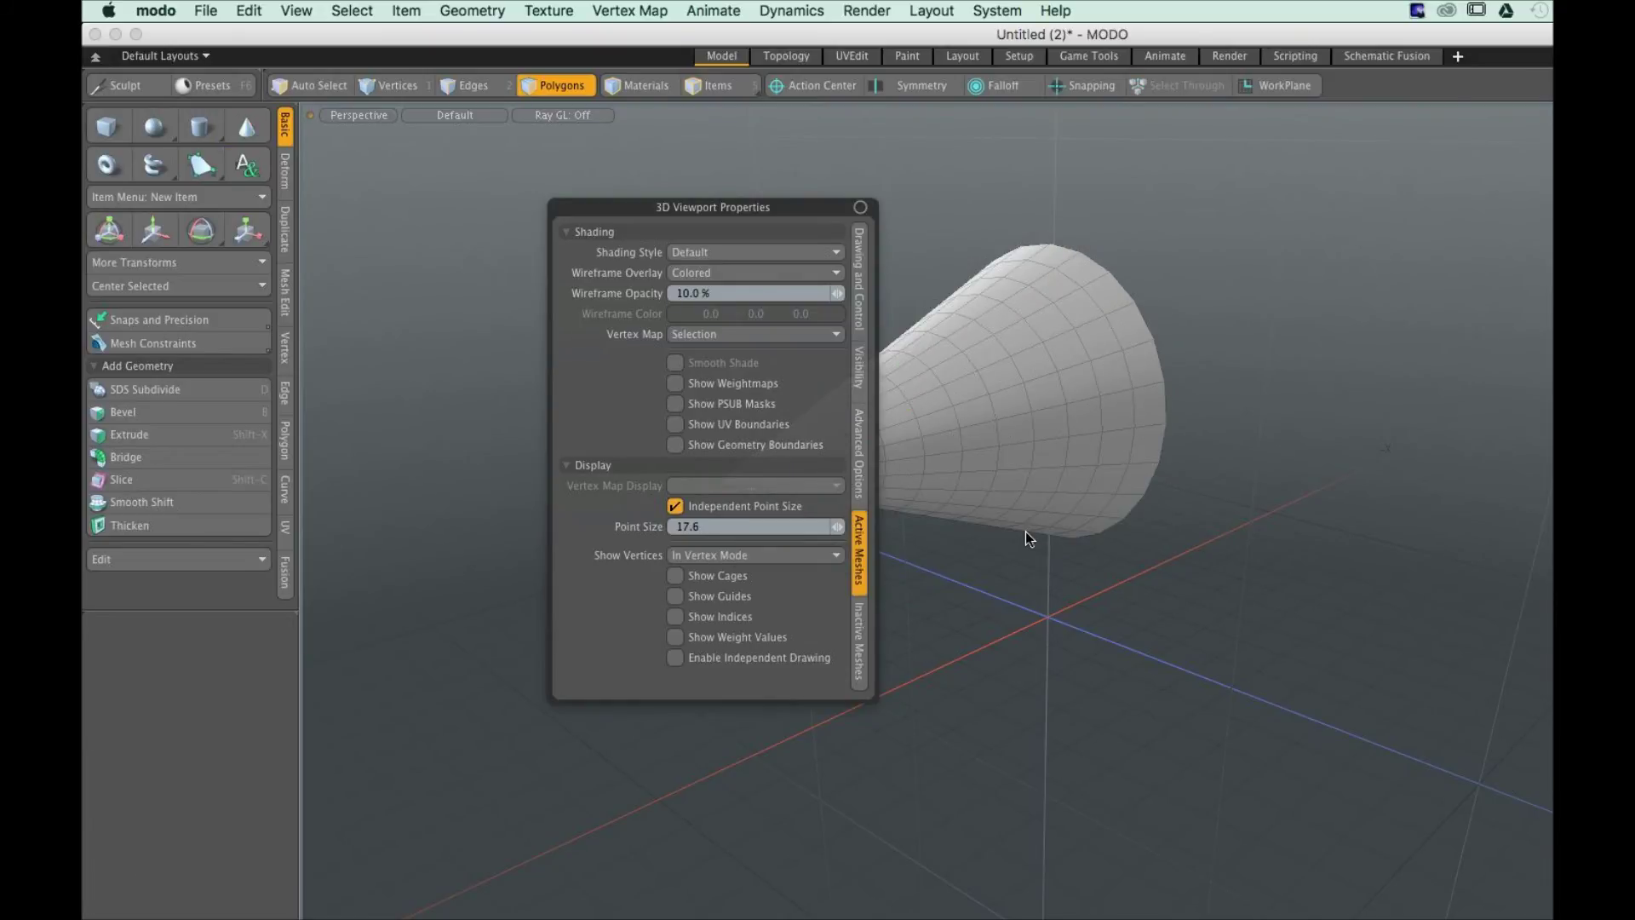
pyautogui.keyDown('alt'); pyautogui.moveTo(1025, 535); pyautogui.dragTo(923, 535); pyautogui.keyUp('alt')
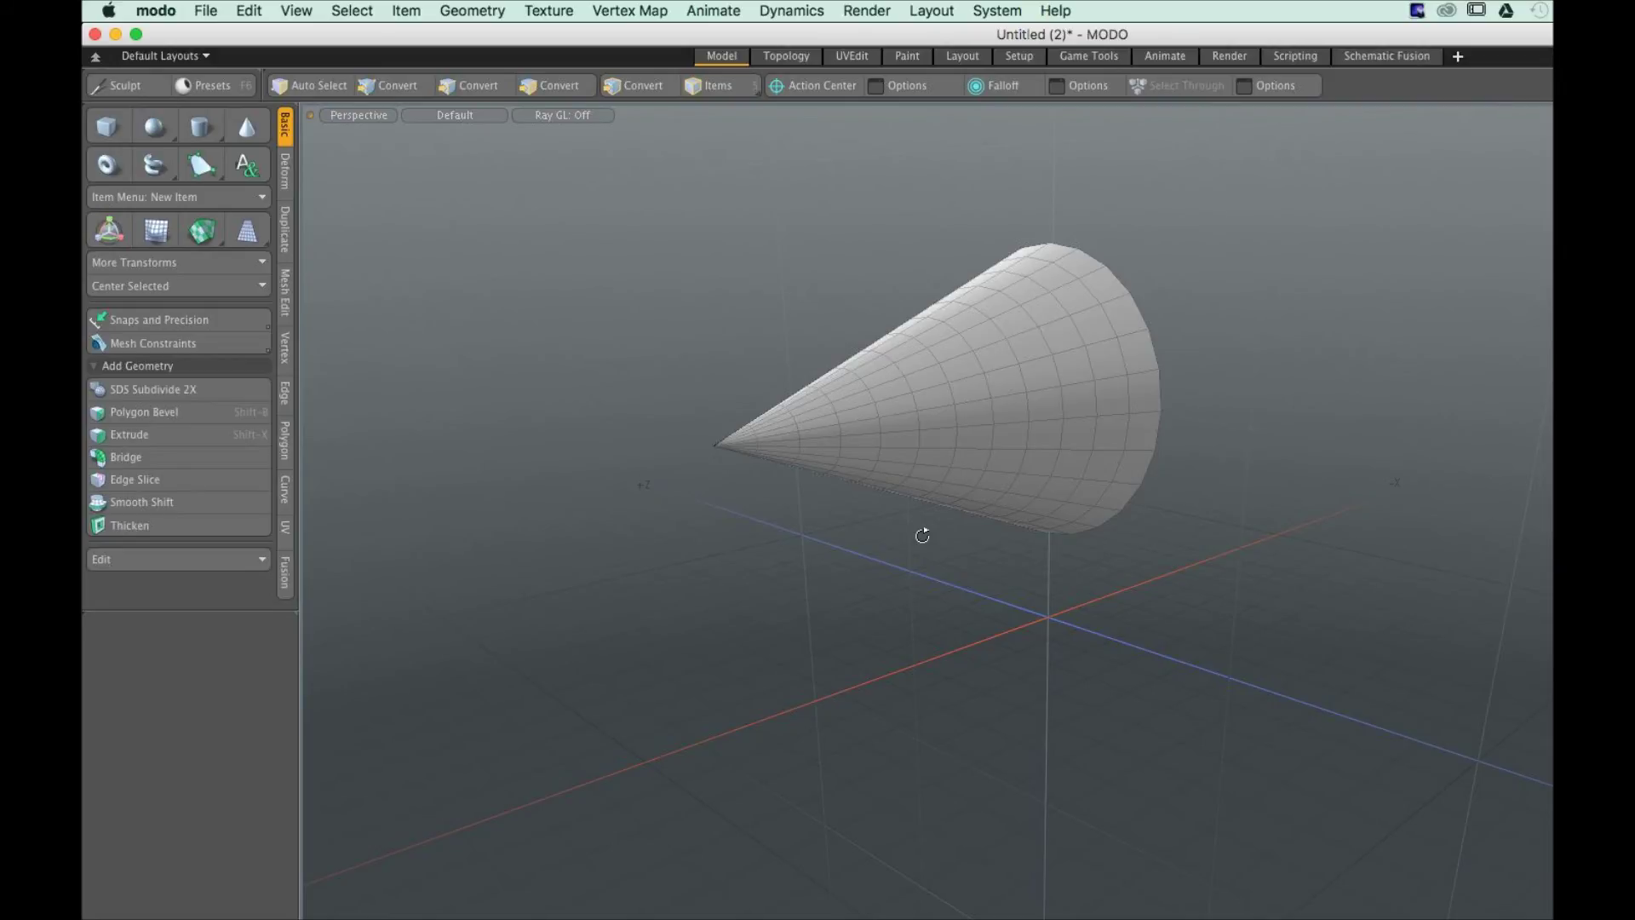
# Draw a second X-axis cone at about Y 380 mm, Z 541 mm, with base radius about 115 mm and X size about 139 mm
pyautogui.keyDown('alt'); pyautogui.moveTo(922, 535); pyautogui.dragTo(1165, 550); pyautogui.keyUp('alt')
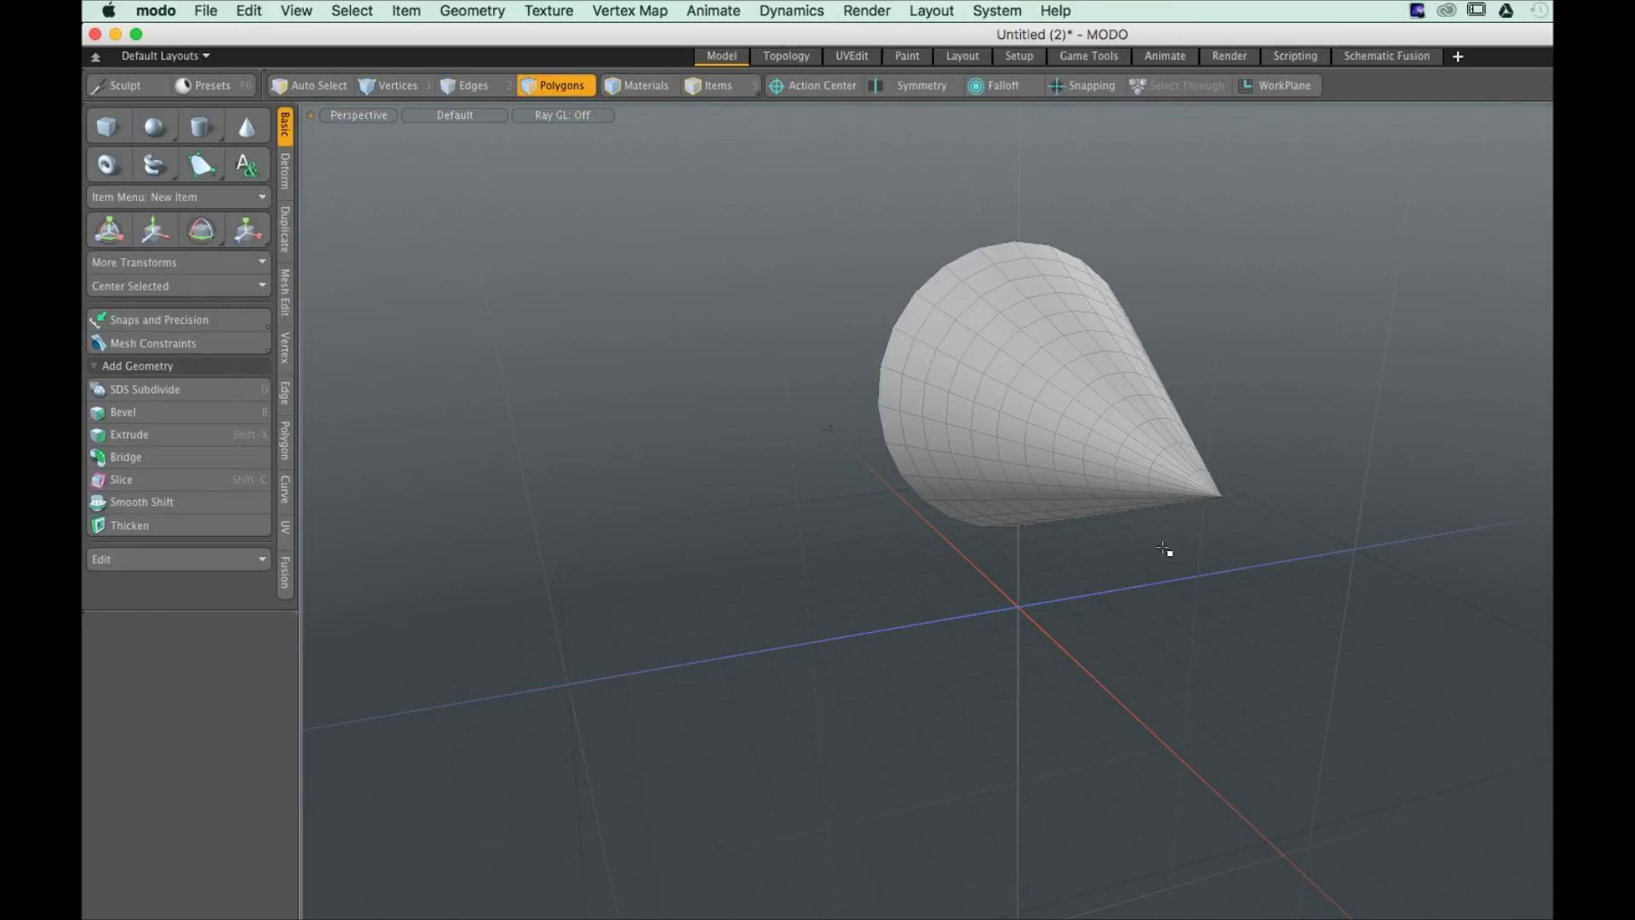
pyautogui.keyDown('alt'); pyautogui.moveTo(1165, 549); pyautogui.dragTo(1122, 486); pyautogui.keyUp('alt')
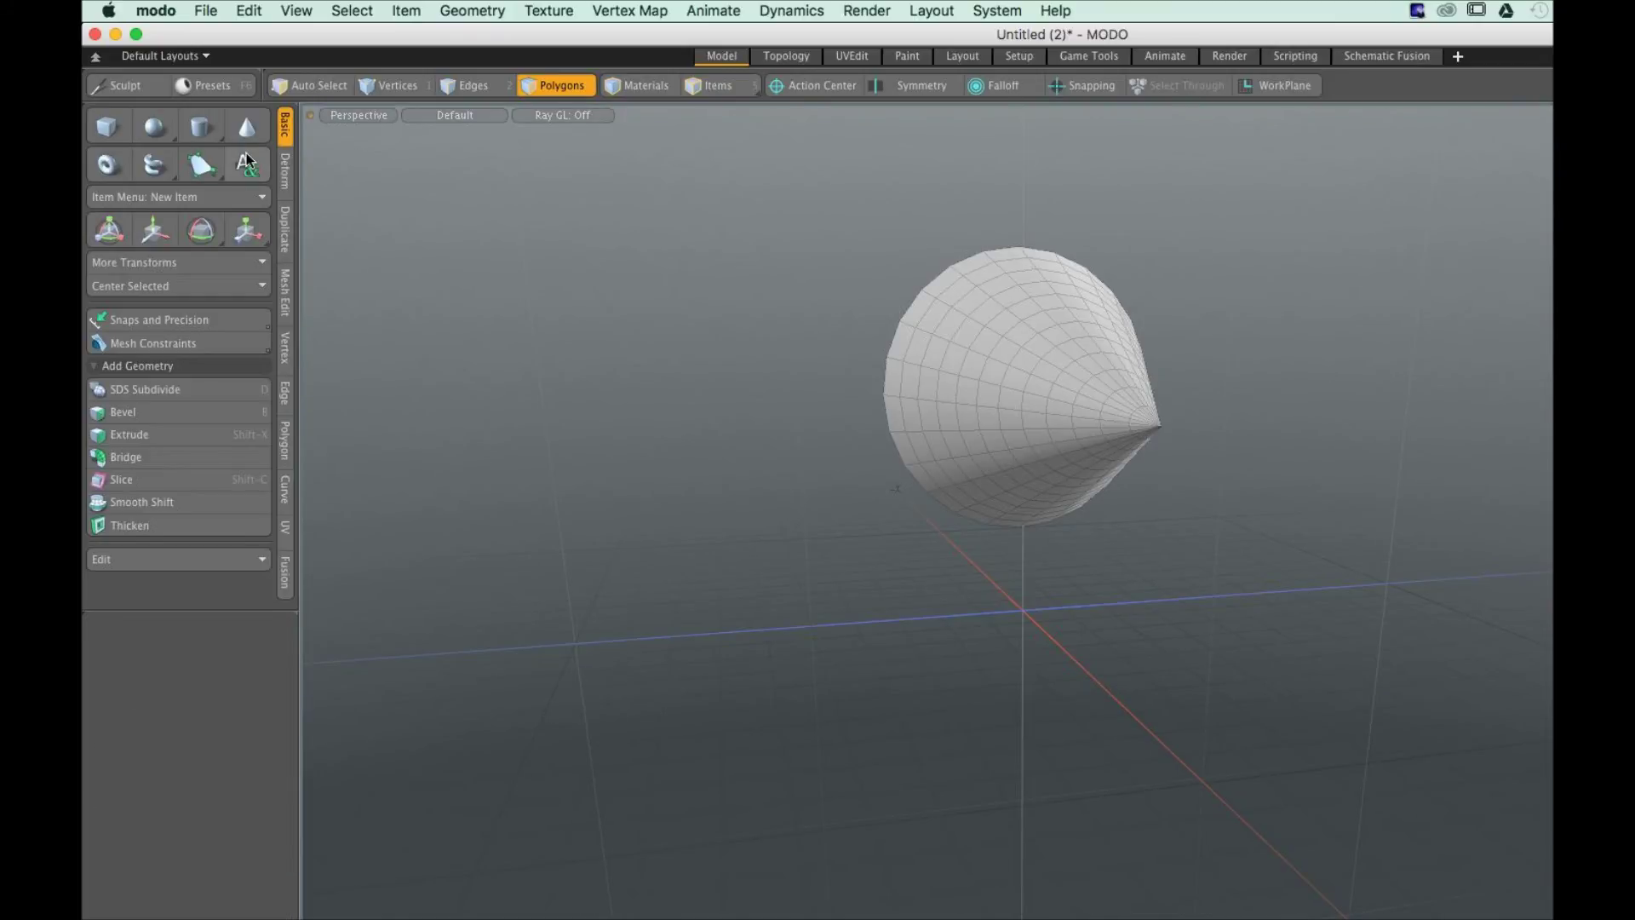
pyautogui.click(247, 126)
pyautogui.moveTo(477, 267); pyautogui.dragTo(499, 270)
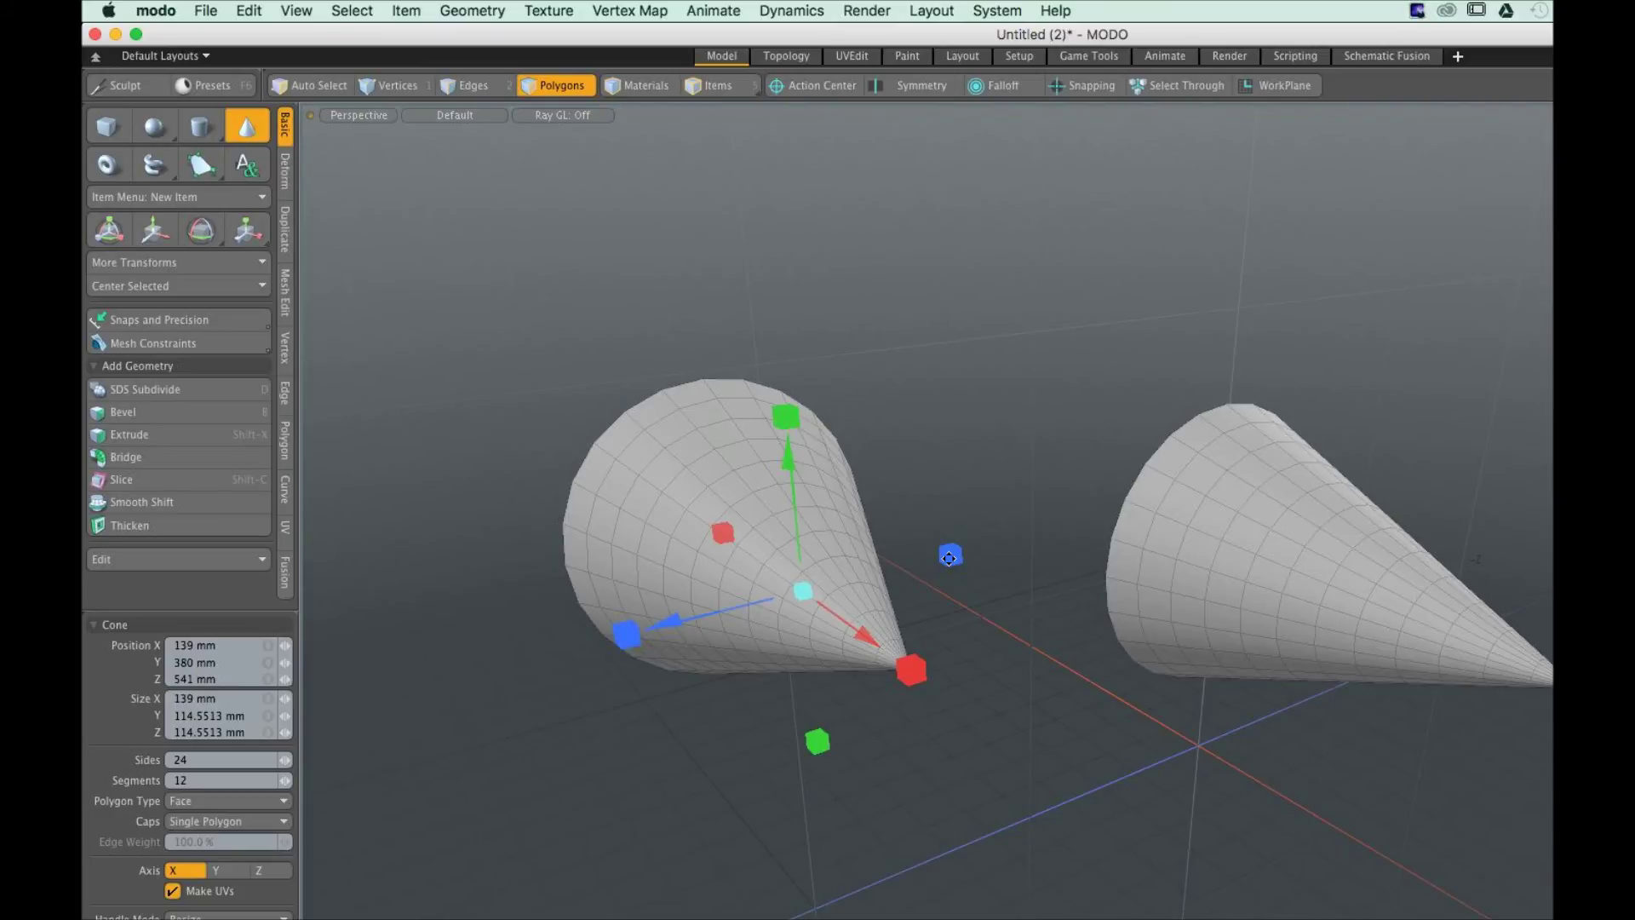
pyautogui.press('q')
pyautogui.keyDown('alt'); pyautogui.keyDown('shift'); pyautogui.moveTo(1008, 539); pyautogui.dragTo(989, 493); pyautogui.keyUp('shift'); pyautogui.keyUp('alt')
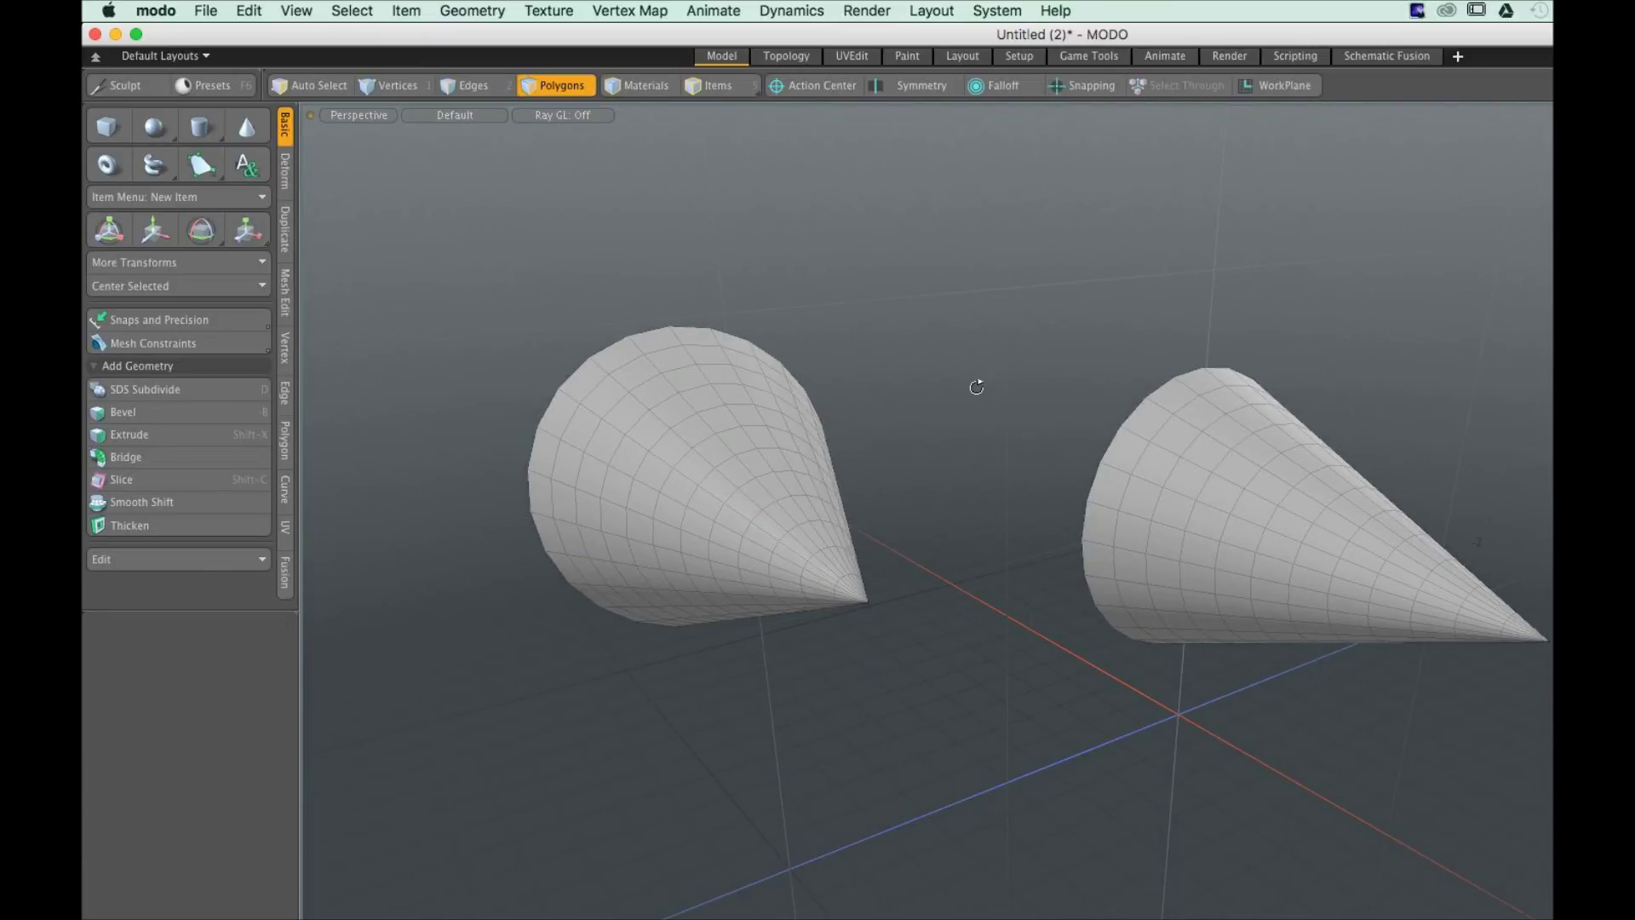
# Draw an upright cone at about X -46 mm, Z -463 mm, with a base radius of about 177 mm and Y size of about 254 mm
pyautogui.keyDown('alt'); pyautogui.moveTo(977, 387); pyautogui.dragTo(1036, 363); pyautogui.keyUp('alt')
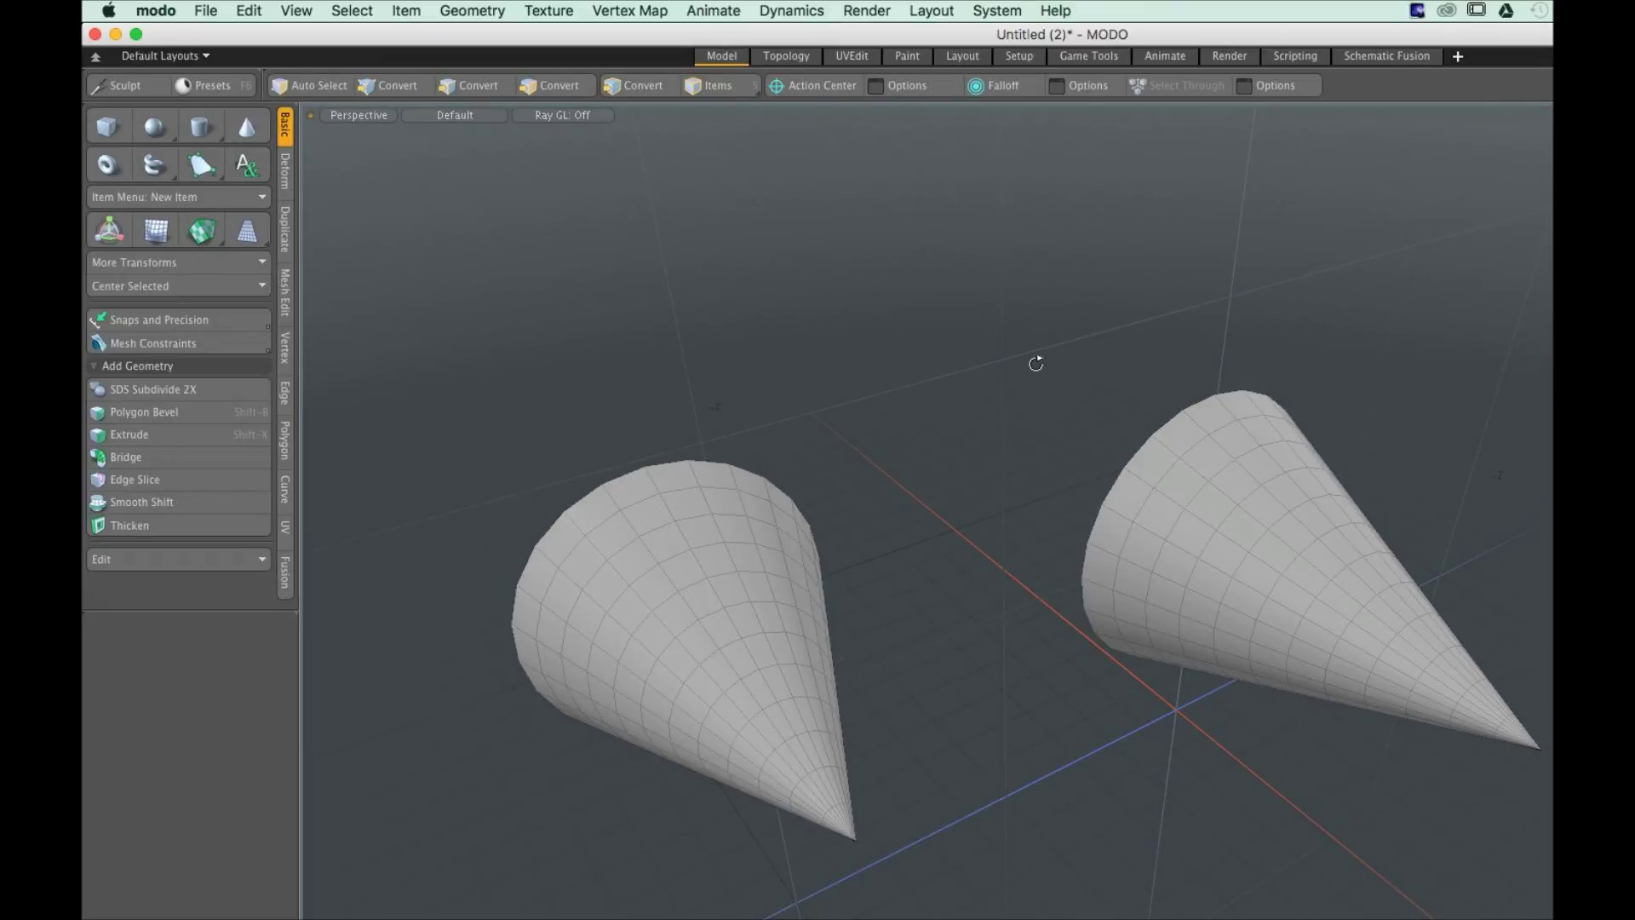
pyautogui.keyDown('alt'); pyautogui.moveTo(1035, 363); pyautogui.dragTo(1033, 359); pyautogui.keyUp('alt')
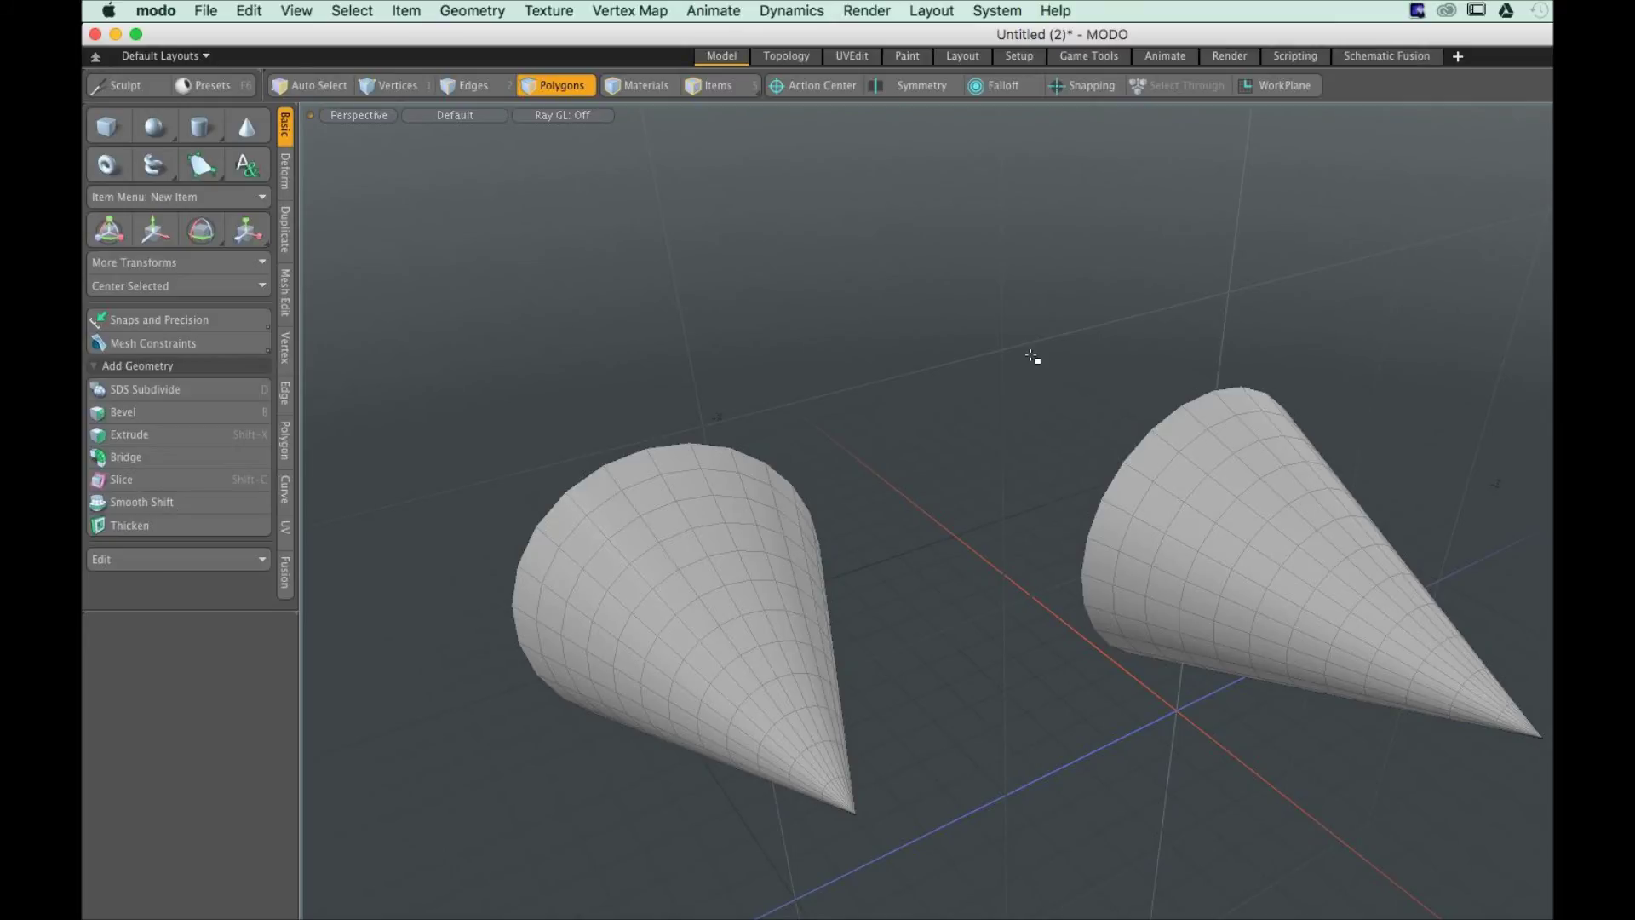
pyautogui.keyDown('alt'); pyautogui.moveTo(1033, 358); pyautogui.dragTo(976, 596); pyautogui.keyUp('alt')
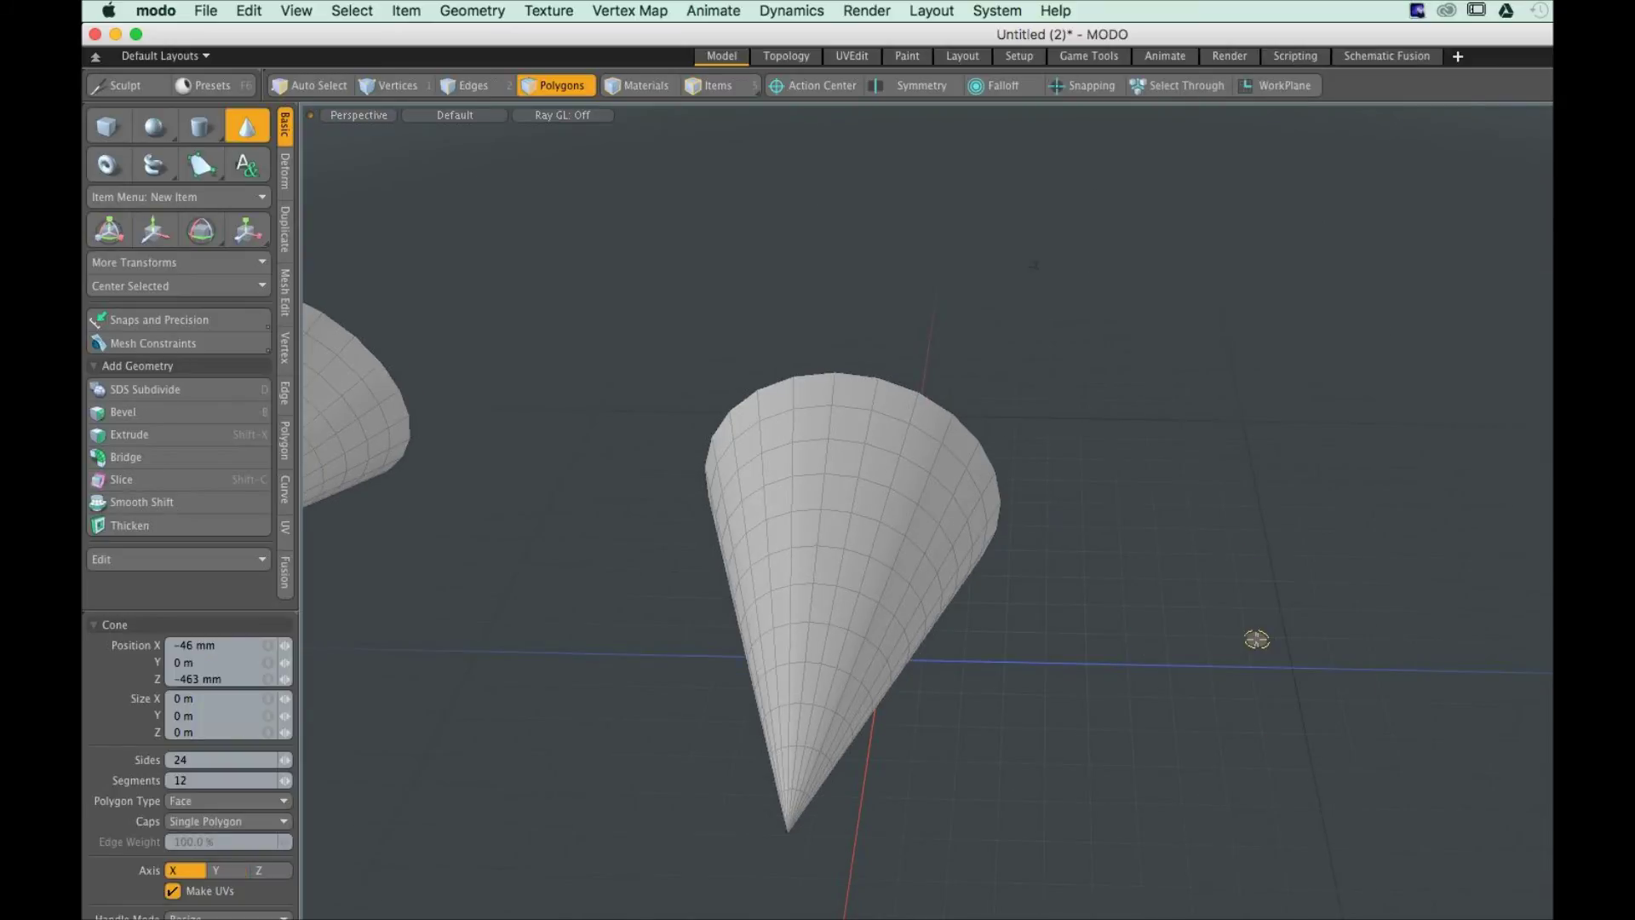
pyautogui.moveTo(1257, 638); pyautogui.dragTo(1397, 647)
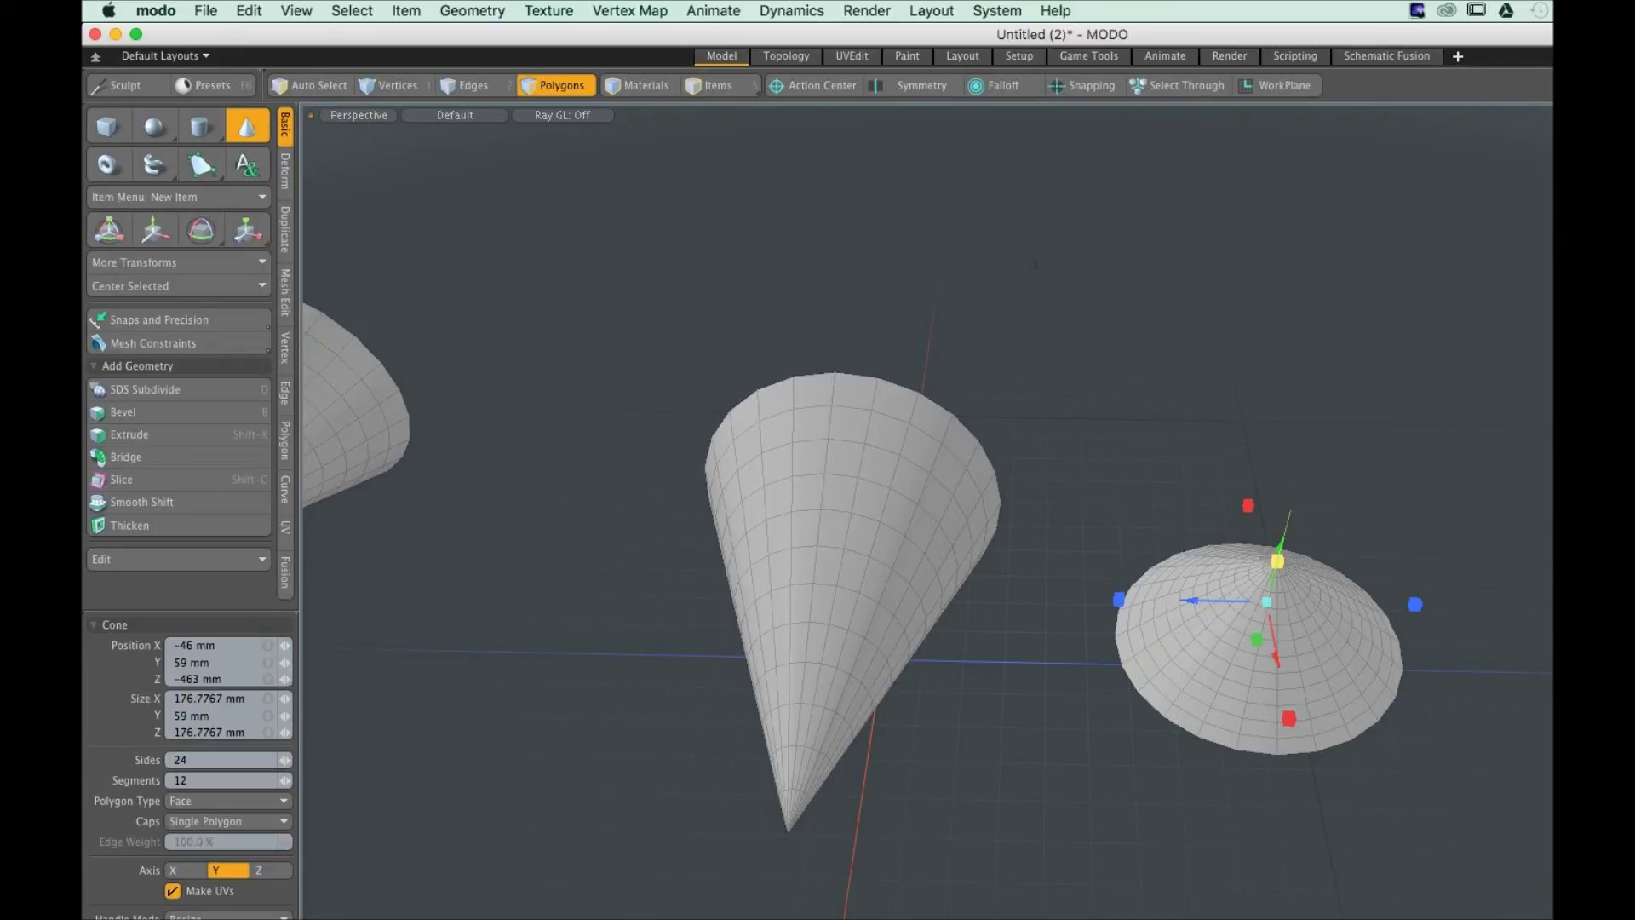
pyautogui.moveTo(1276, 561); pyautogui.dragTo(1360, 252)
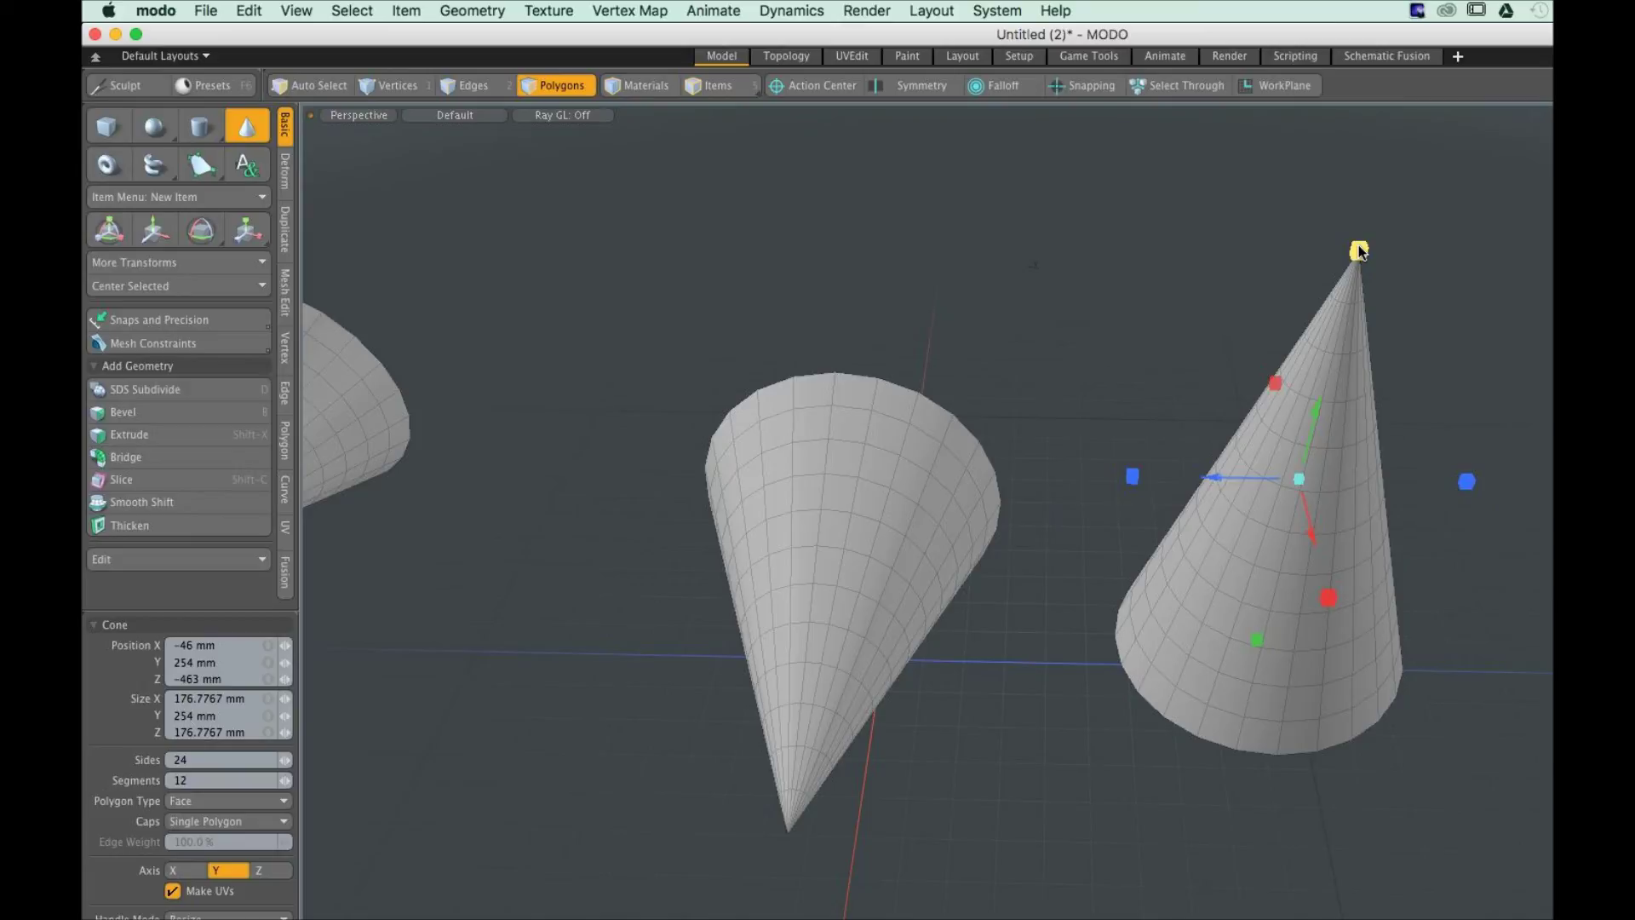
pyautogui.press('space')
pyautogui.keyDown('alt'); pyautogui.moveTo(1359, 251); pyautogui.dragTo(208, 133); pyautogui.keyUp('alt')
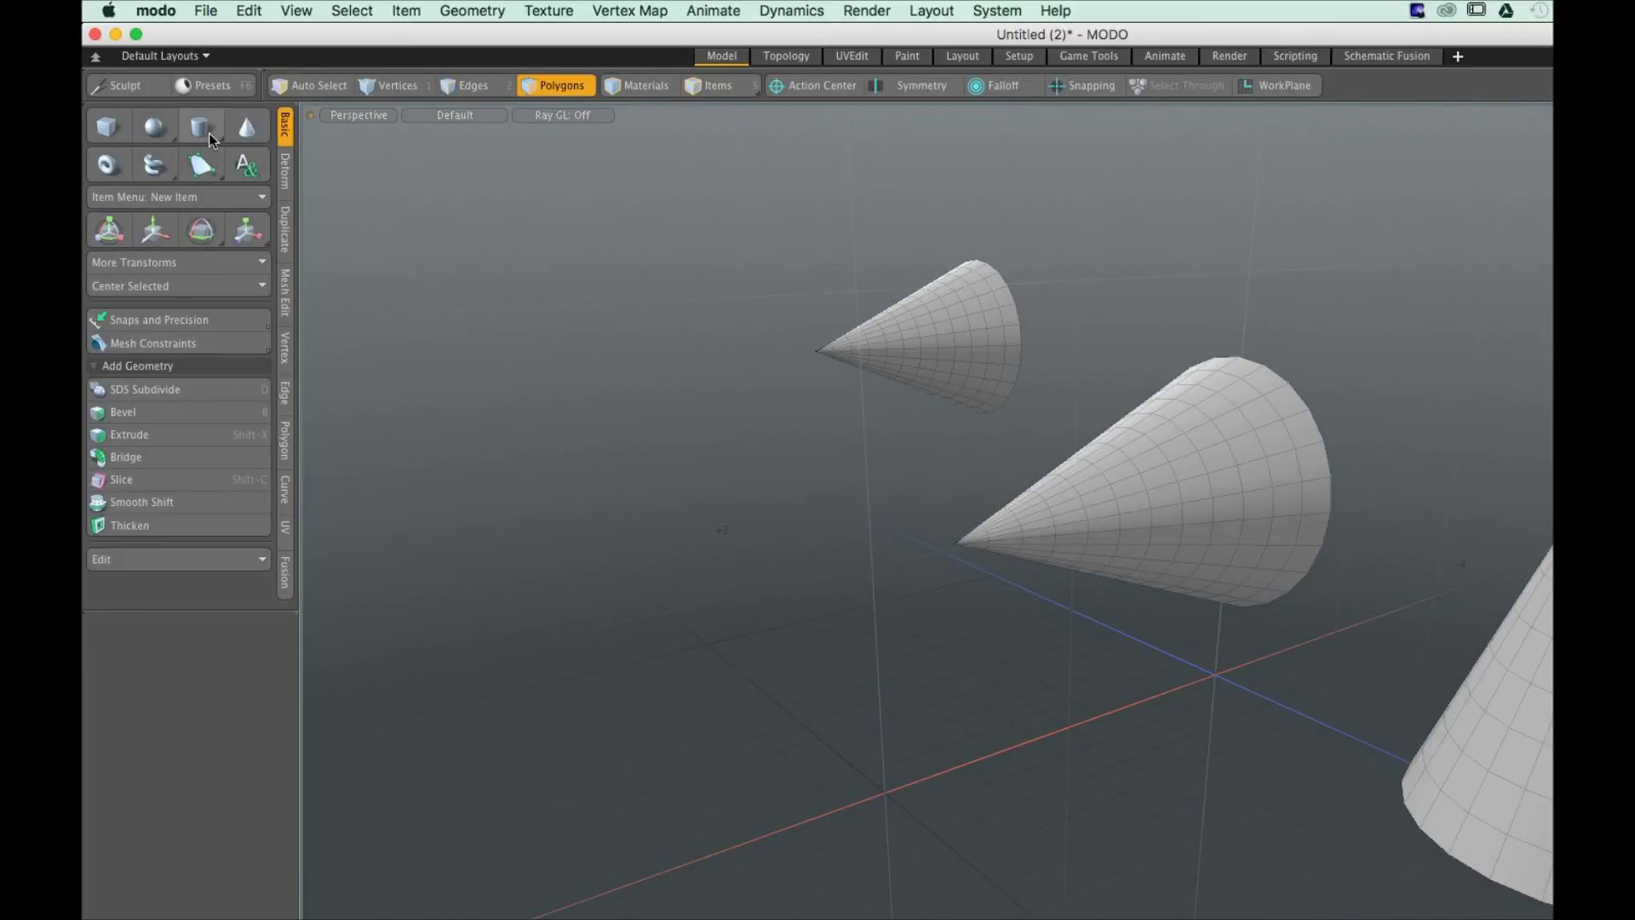
# Draw a Z-axis cone at about X 704 mm, Y 447 mm, Z -105 mm, with base radius about 91 mm and Z size about 105 mm
pyautogui.click(207, 133)
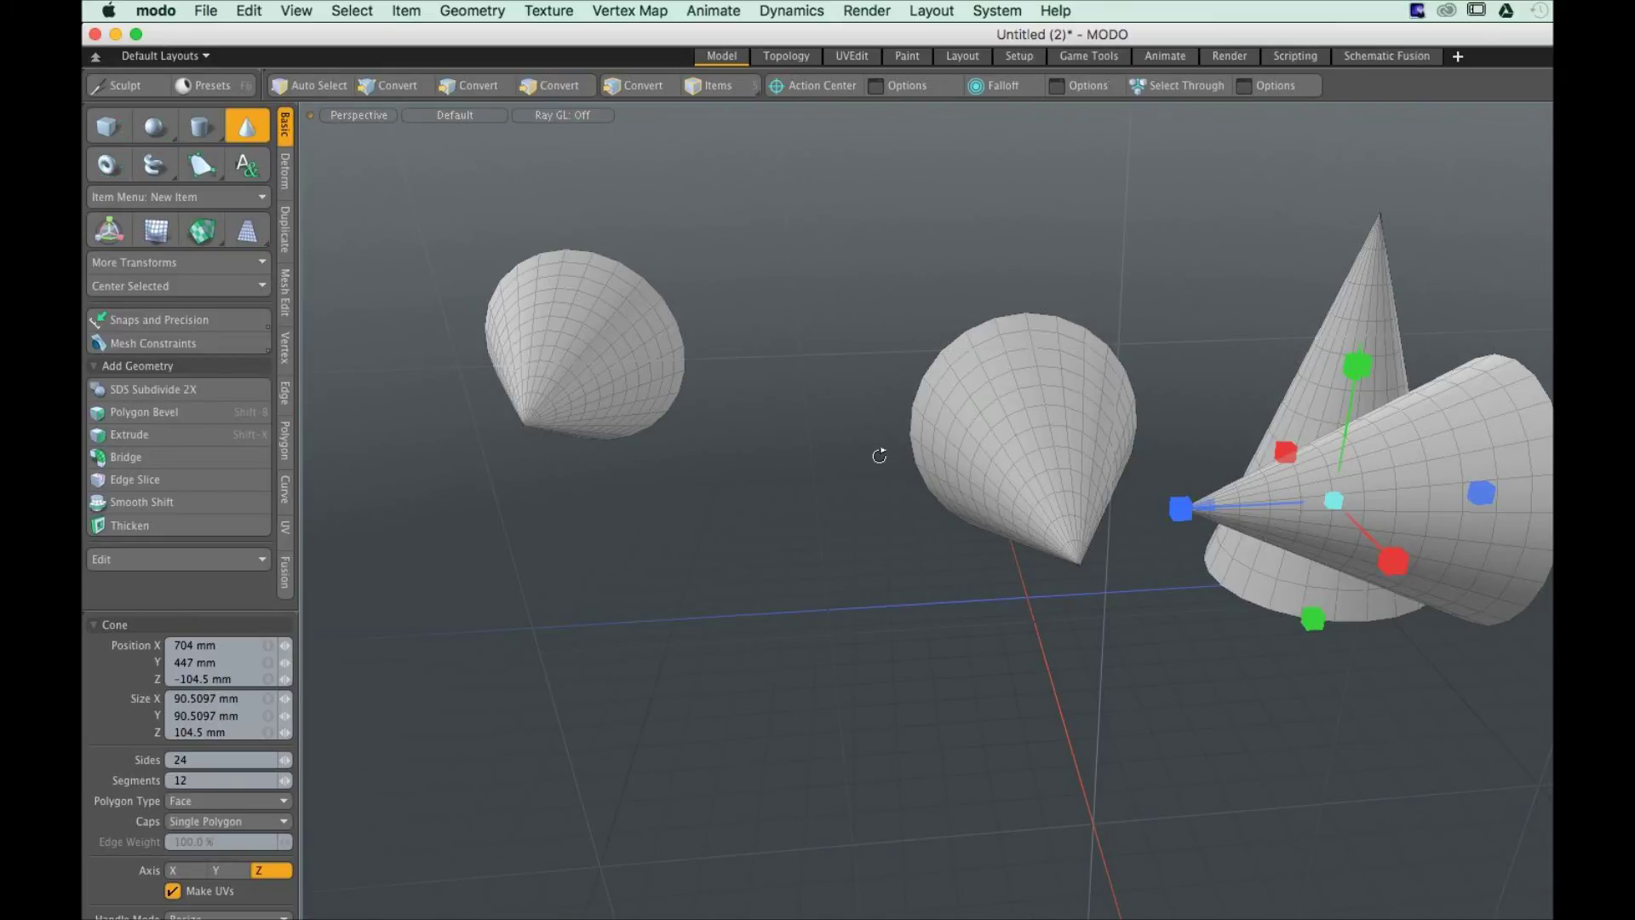
pyautogui.press('space')
pyautogui.keyDown('alt'); pyautogui.moveTo(878, 456); pyautogui.dragTo(998, 566); pyautogui.keyUp('alt')
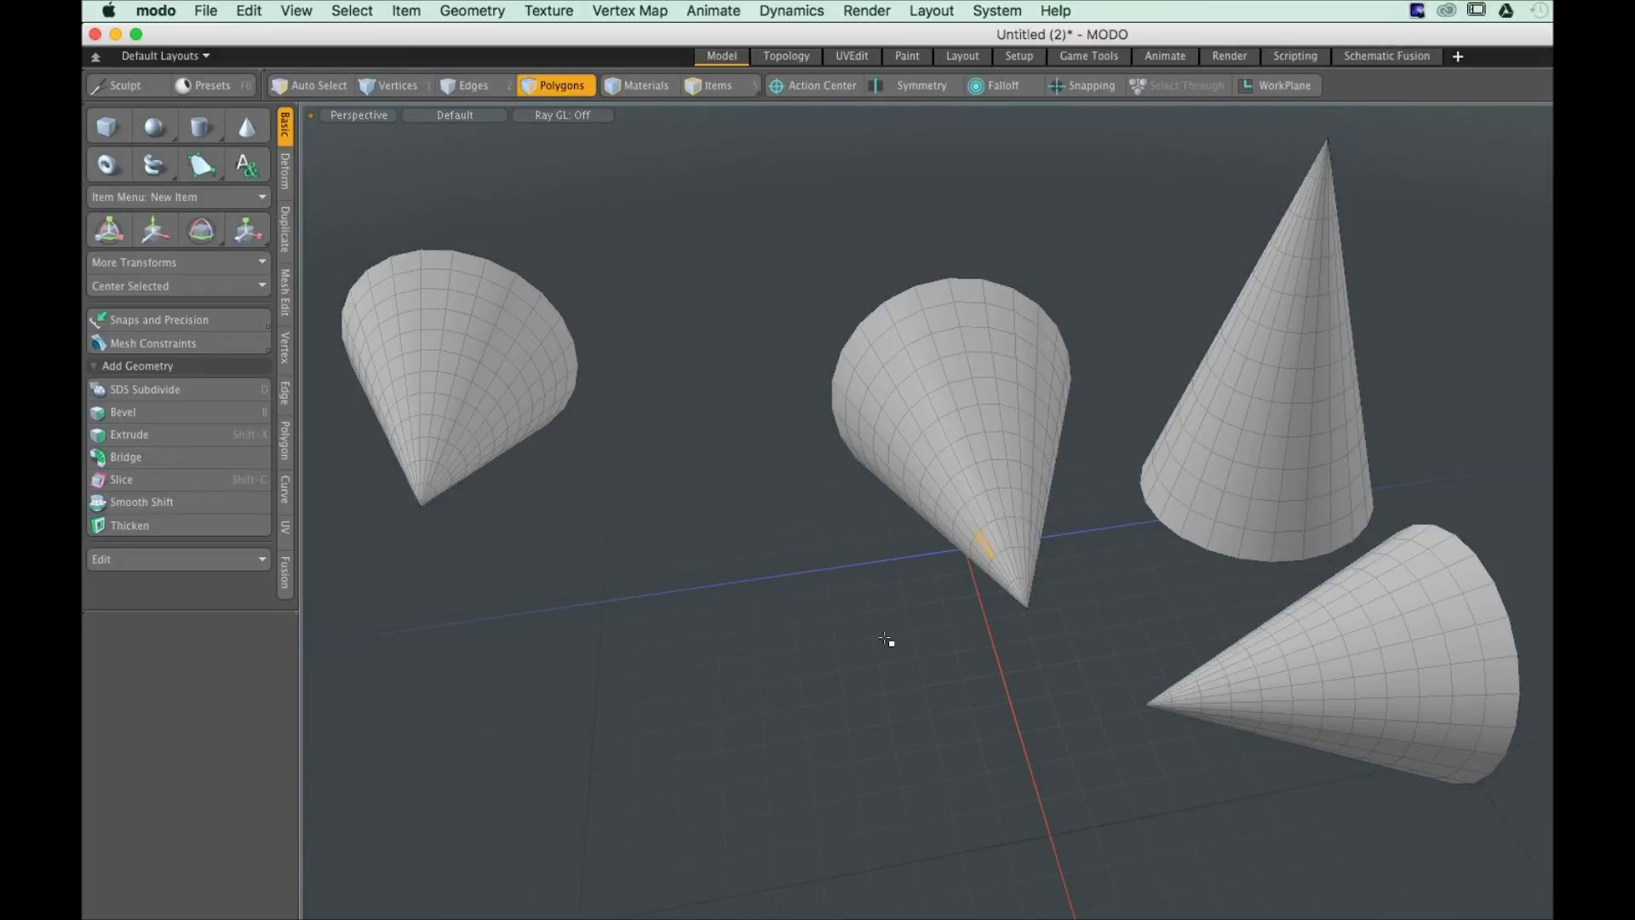
# Select a single polygon on the side of the upright cone and align the work plane to it
pyautogui.keyDown('shift'); pyautogui.click(1310, 684); pyautogui.keyUp('shift')
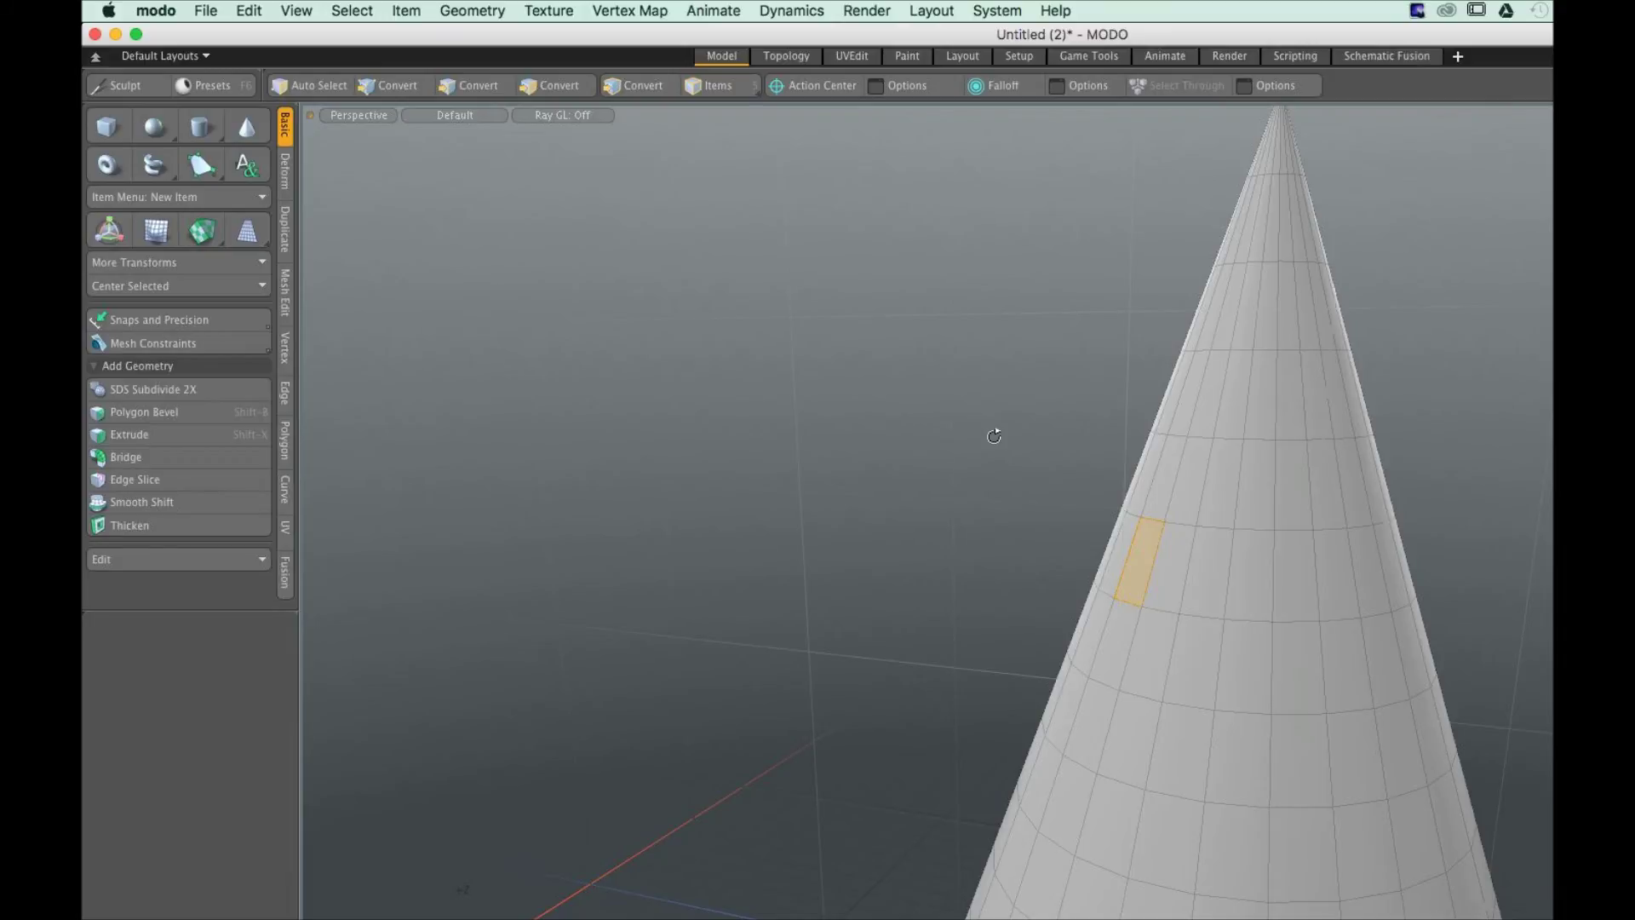
pyautogui.keyDown('alt'); pyautogui.moveTo(994, 436); pyautogui.dragTo(1051, 486); pyautogui.keyUp('alt')
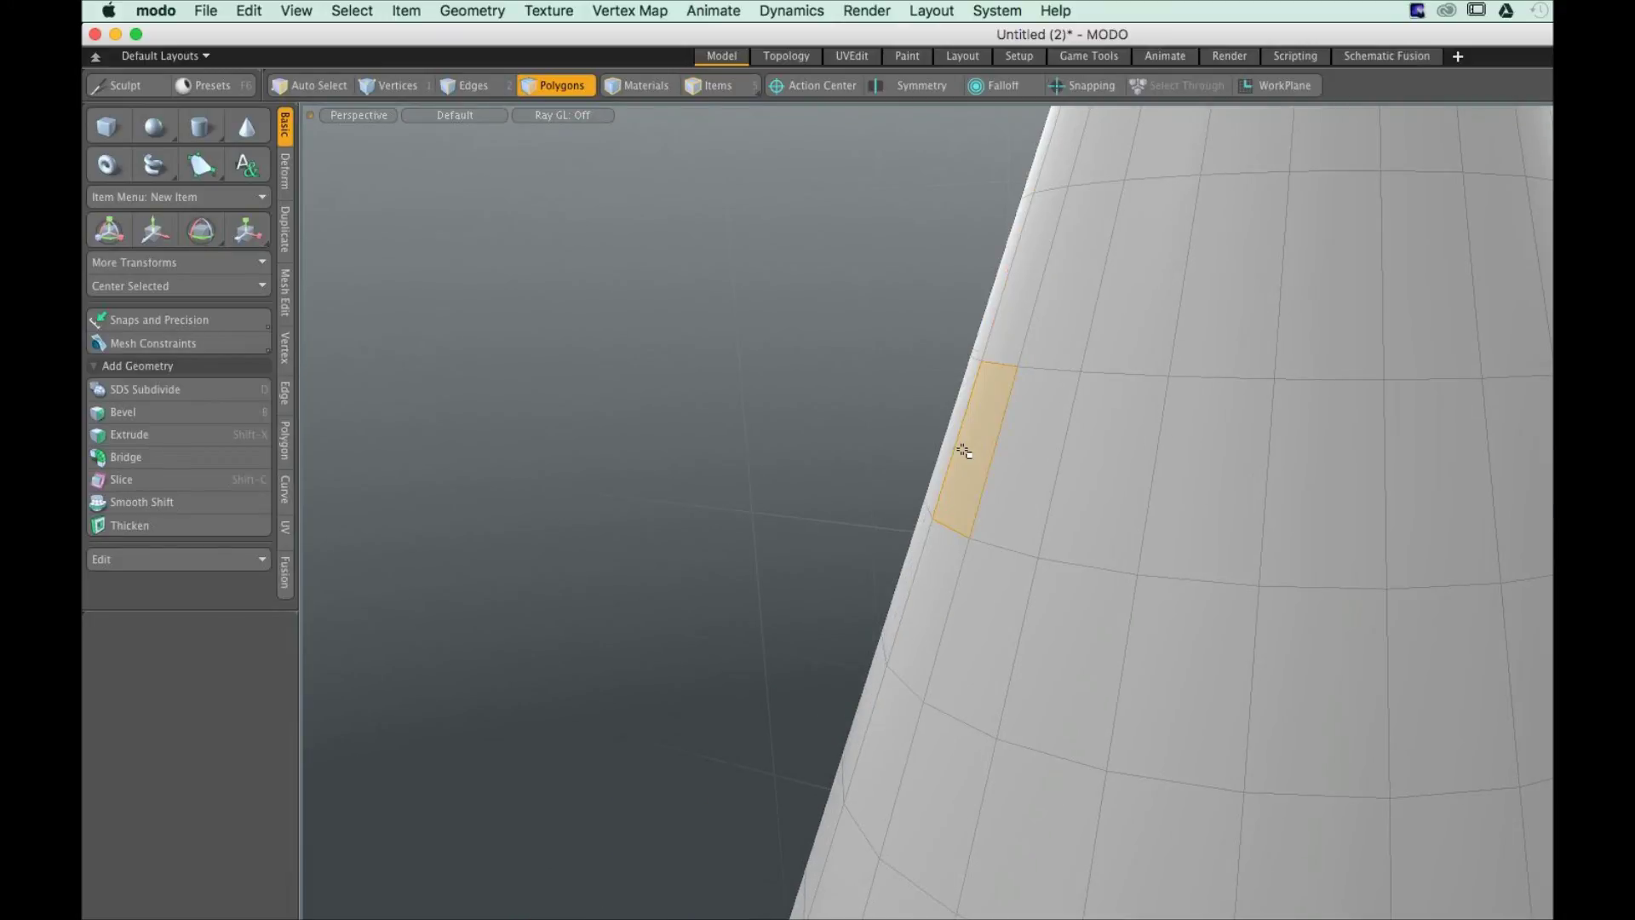
pyautogui.scroll(5, 964, 451)
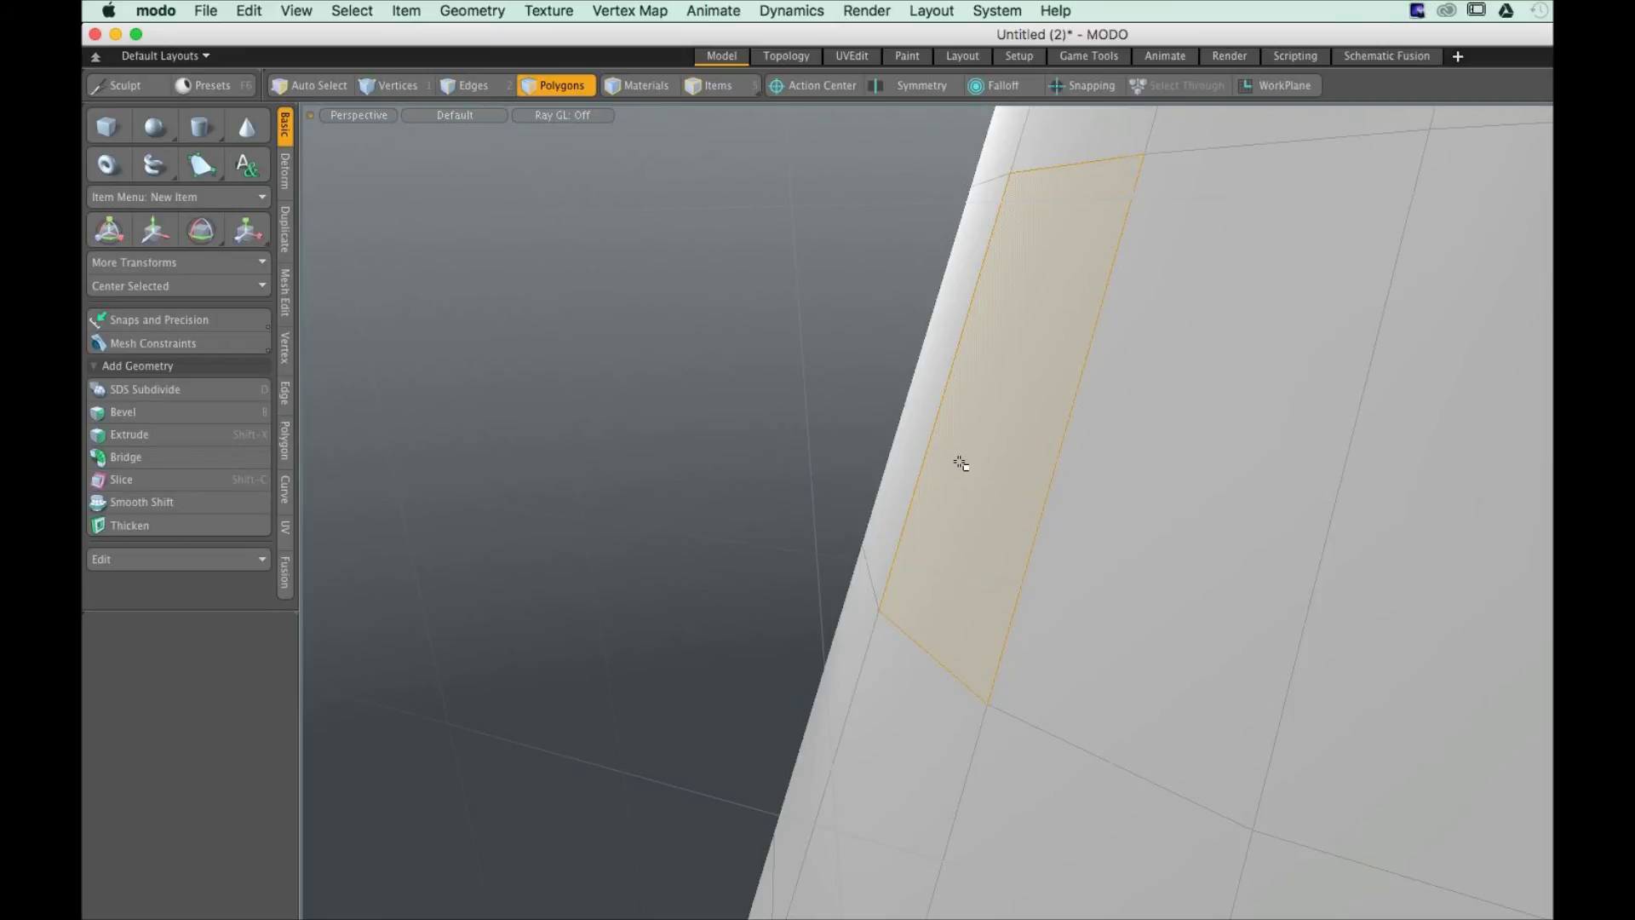
pyautogui.keyDown('alt'); pyautogui.moveTo(961, 462); pyautogui.dragTo(1091, 576); pyautogui.keyUp('alt')
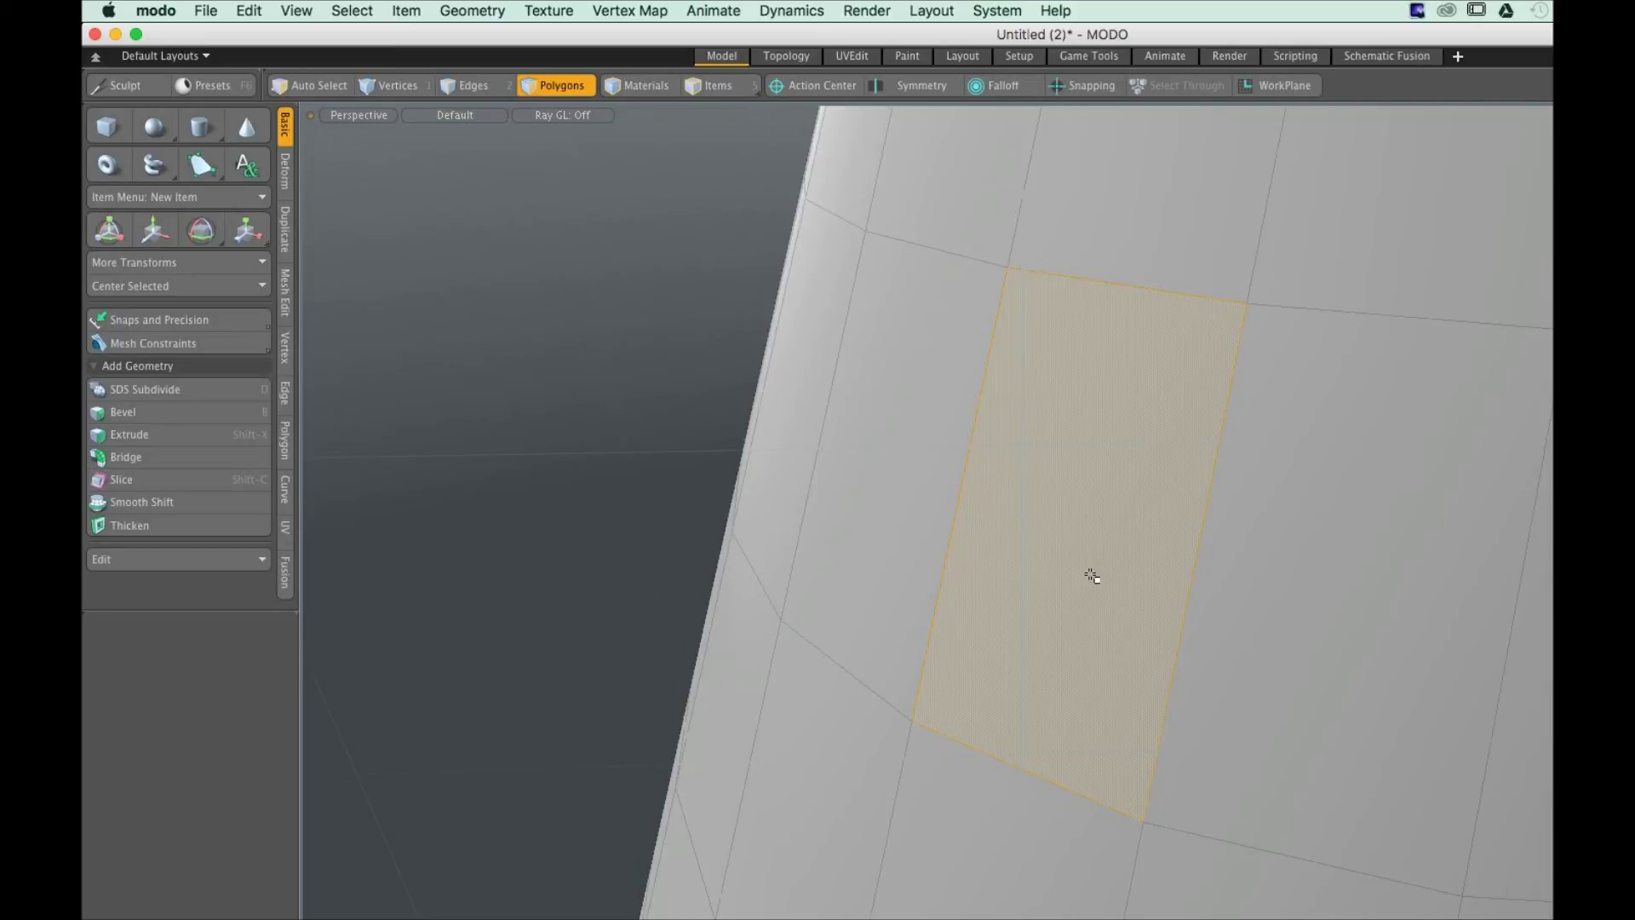
pyautogui.click(1272, 85)
pyautogui.keyDown('alt'); pyautogui.moveTo(1073, 442); pyautogui.dragTo(286, 209); pyautogui.keyUp('alt')
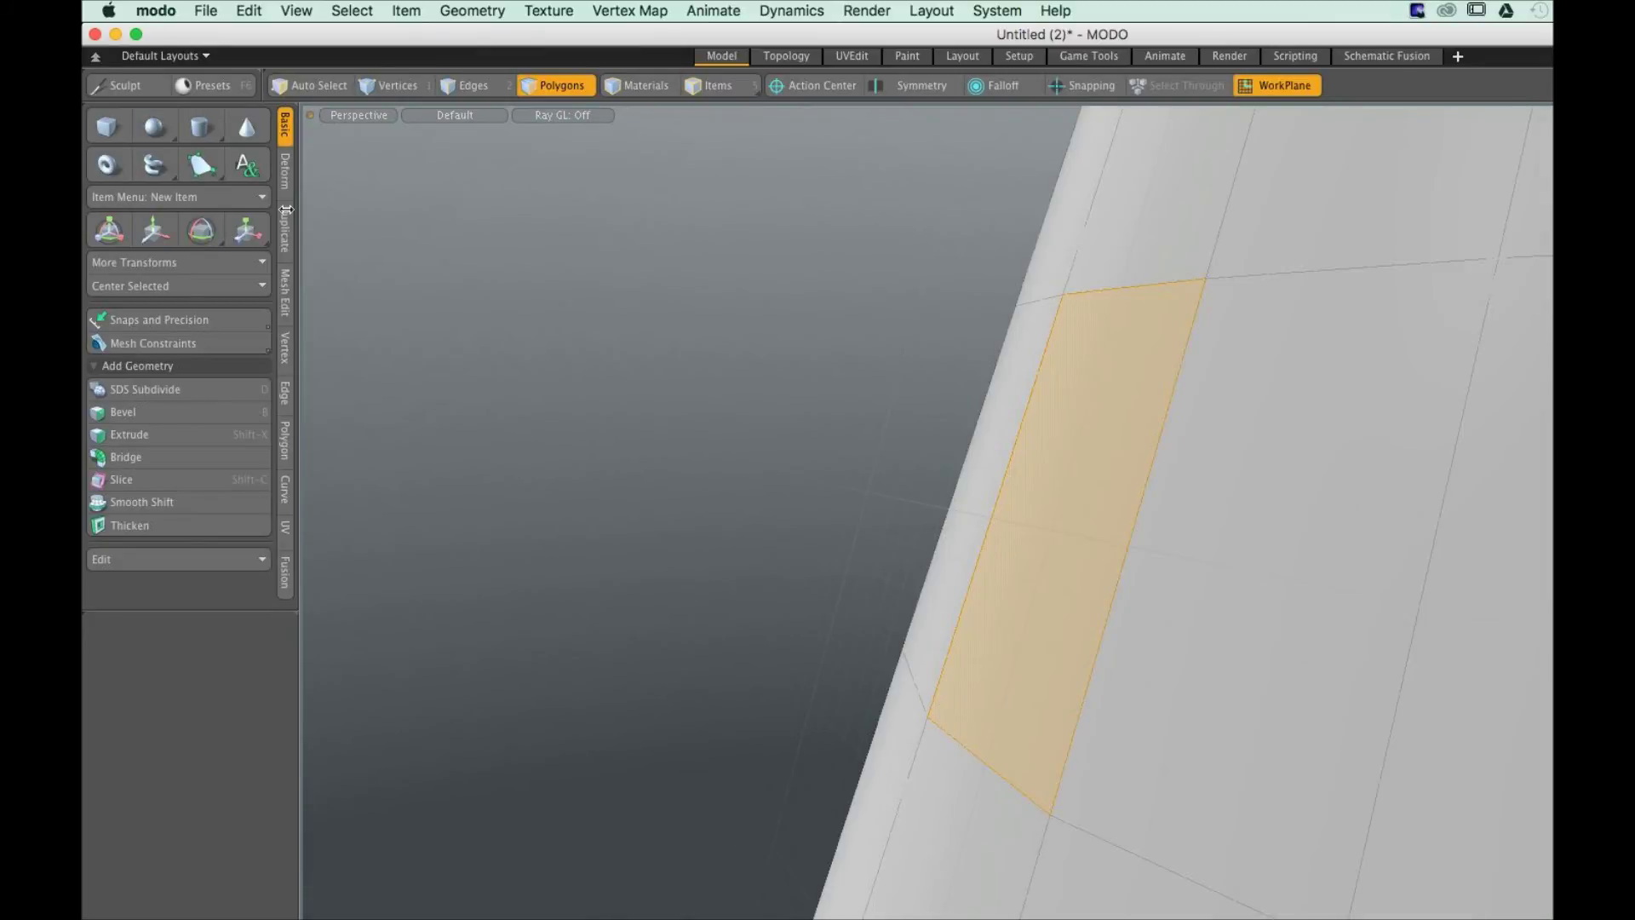
# Draw a small cone pointing outward from the upright cone's side on the aligned work plane, and center it on all axes
pyautogui.click(244, 129)
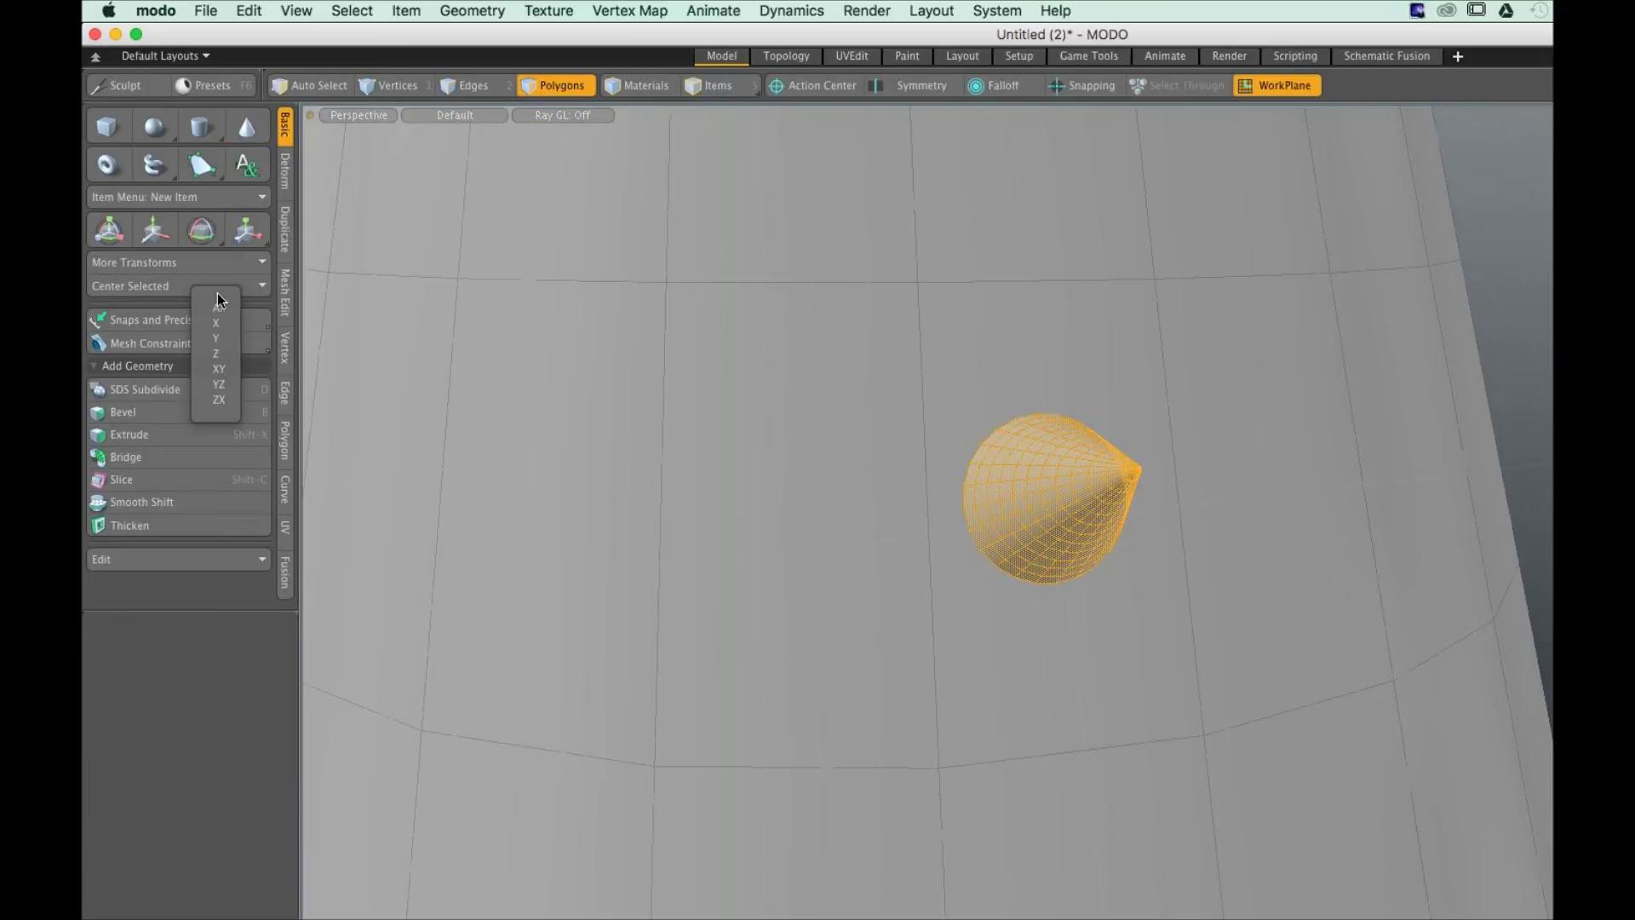
pyautogui.click(218, 304)
pyautogui.keyDown('alt'); pyautogui.moveTo(734, 438); pyautogui.dragTo(835, 451); pyautogui.keyUp('alt')
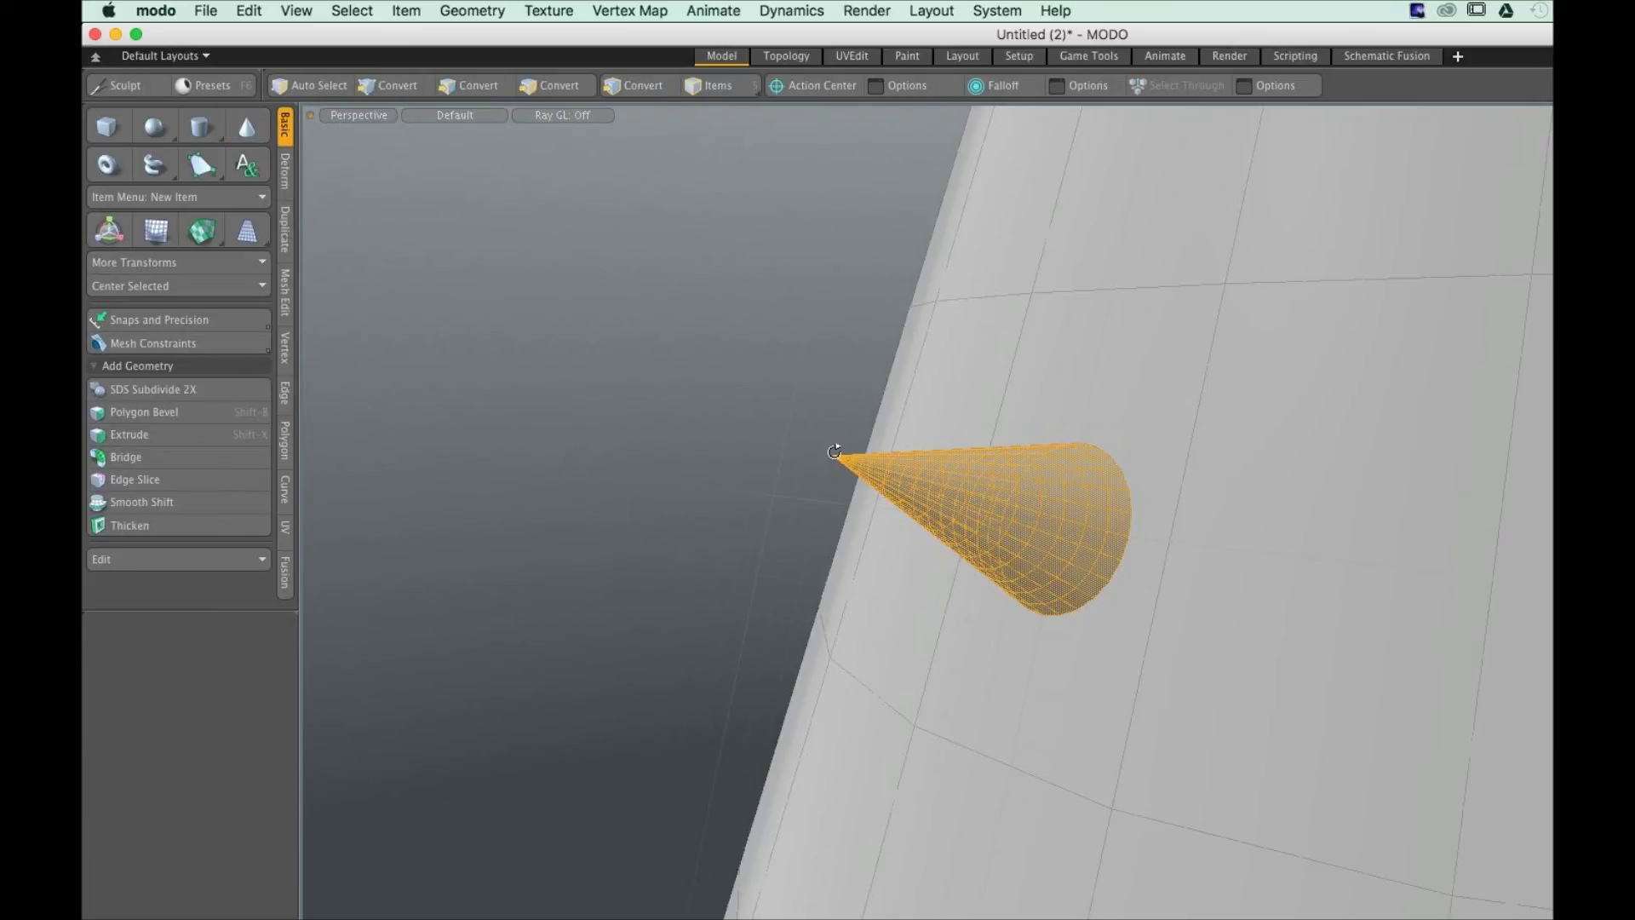
pyautogui.keyDown('alt'); pyautogui.moveTo(835, 452); pyautogui.dragTo(728, 442); pyautogui.keyUp('alt')
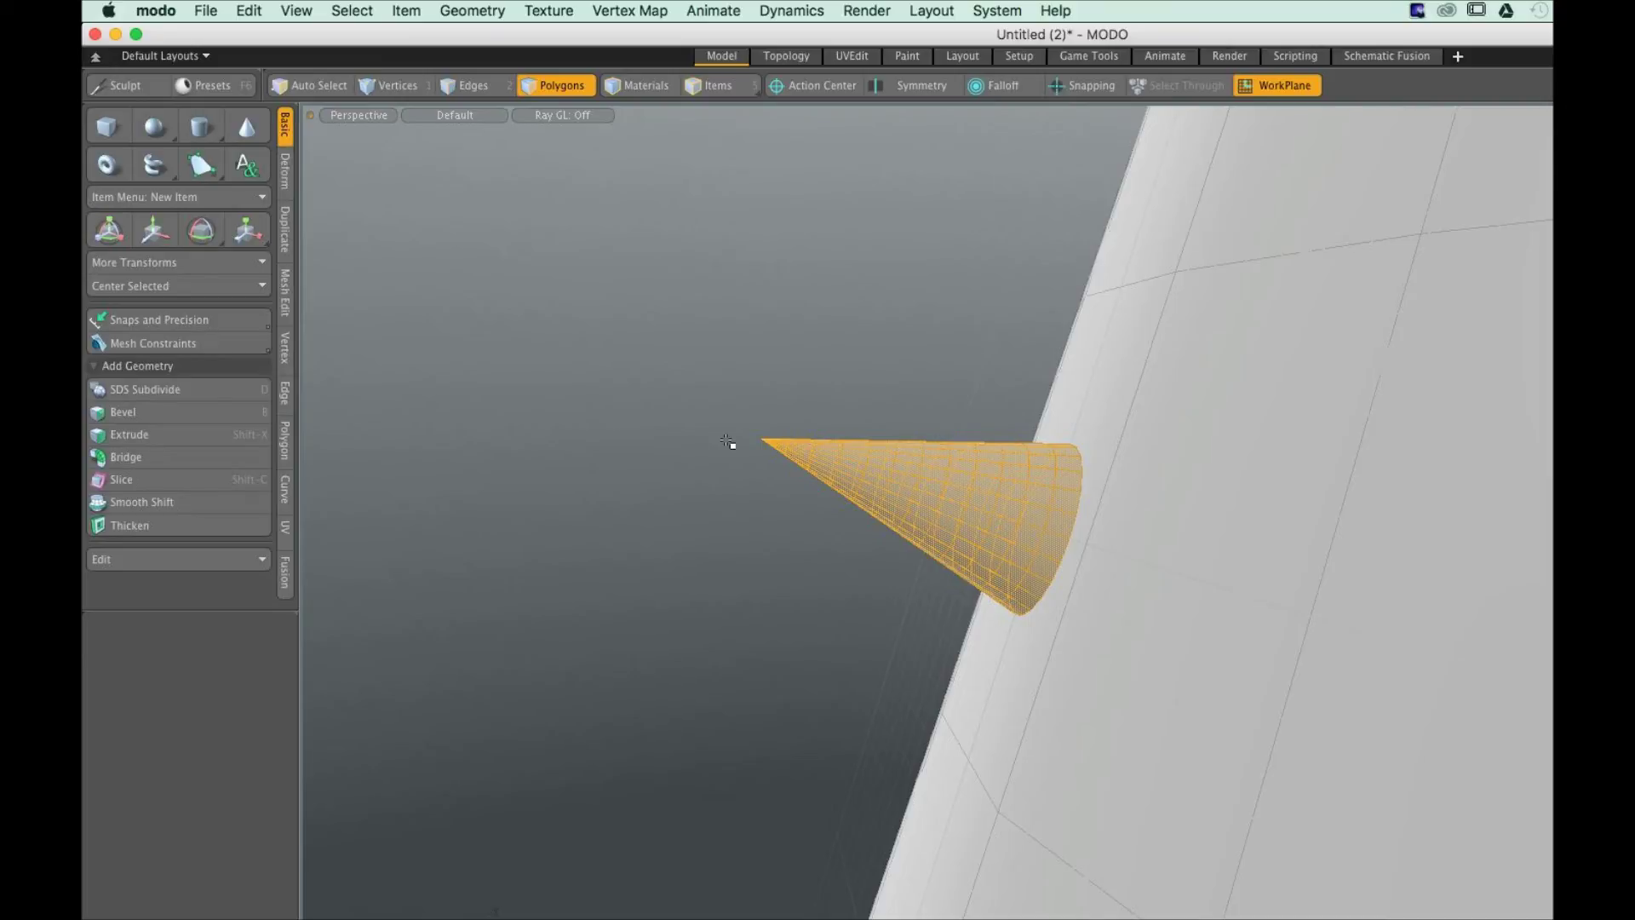
# Reset the work plane to its default orientation
pyautogui.click(1263, 87)
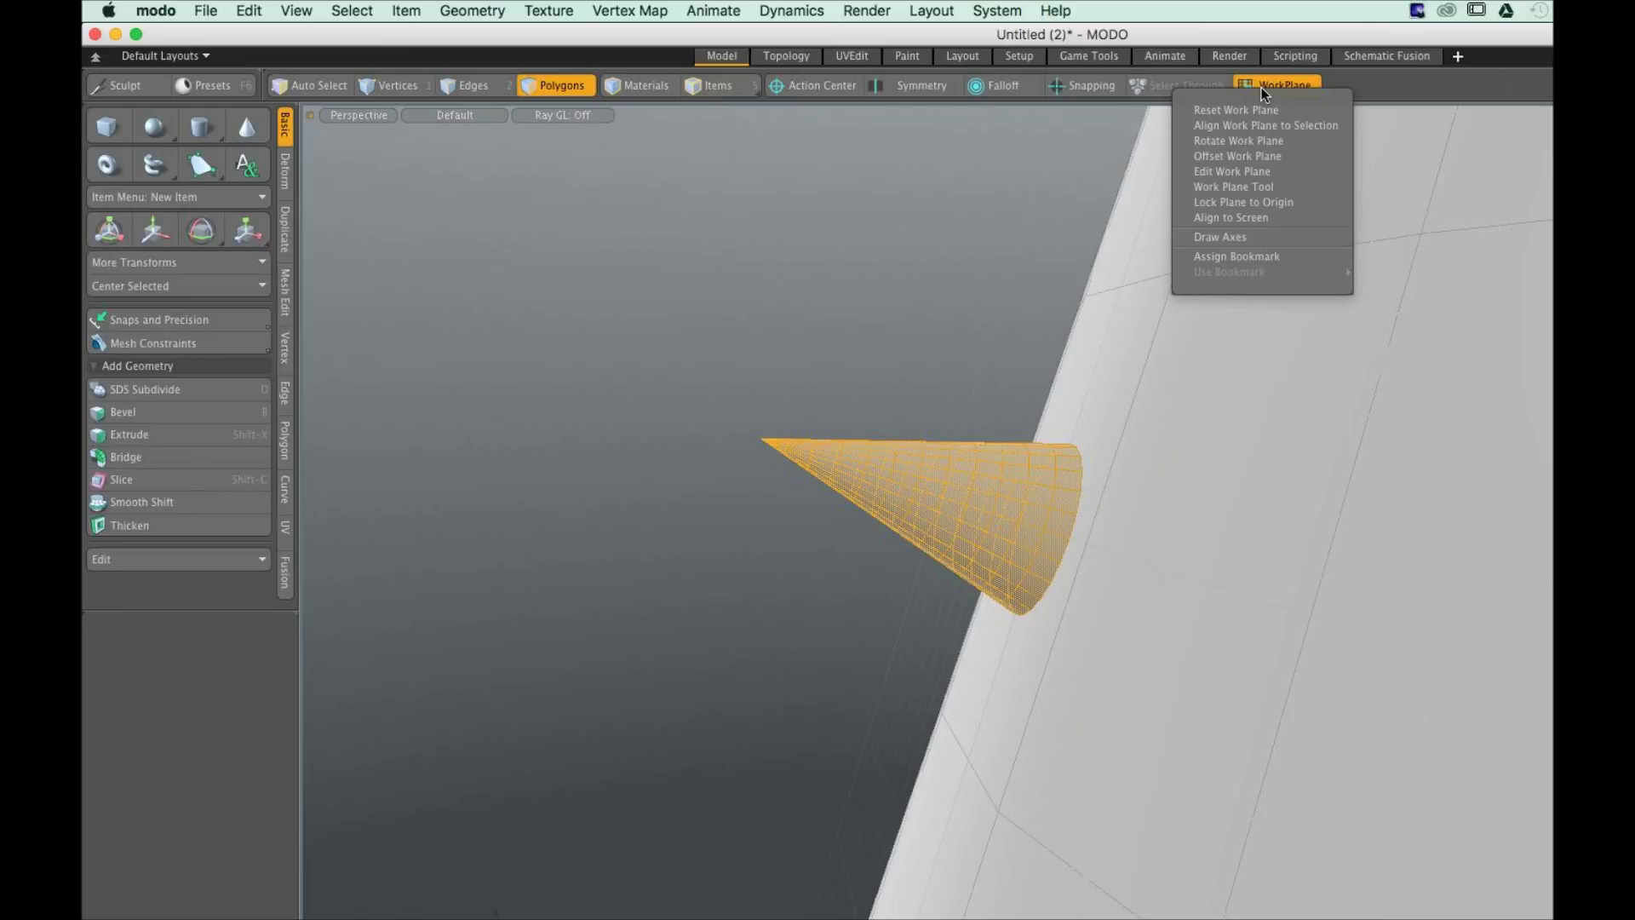
pyautogui.click(1236, 110)
pyautogui.keyDown('ctrl'); pyautogui.keyDown('alt'); pyautogui.moveTo(954, 419); pyautogui.dragTo(852, 486); pyautogui.keyUp('alt'); pyautogui.keyUp('ctrl')
pyautogui.keyDown('alt'); pyautogui.keyDown('shift'); pyautogui.moveTo(852, 486); pyautogui.dragTo(1088, 518); pyautogui.keyUp('shift'); pyautogui.keyUp('alt')
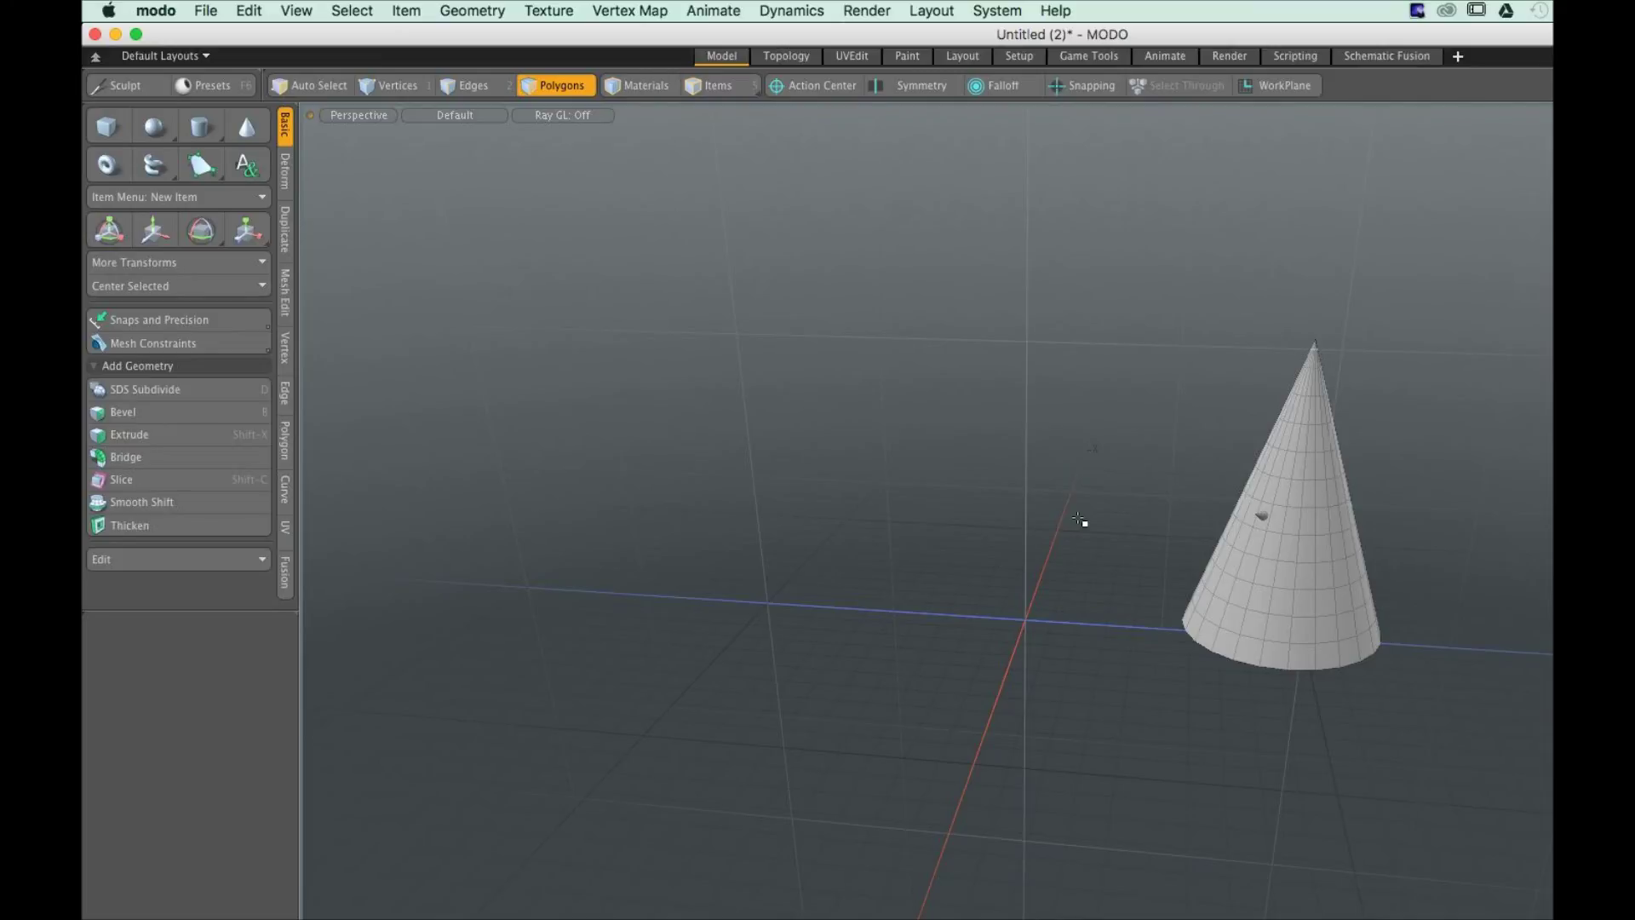
pyautogui.keyDown('alt'); pyautogui.keyDown('shift'); pyautogui.moveTo(1080, 519); pyautogui.dragTo(1069, 642); pyautogui.keyUp('shift'); pyautogui.keyUp('alt')
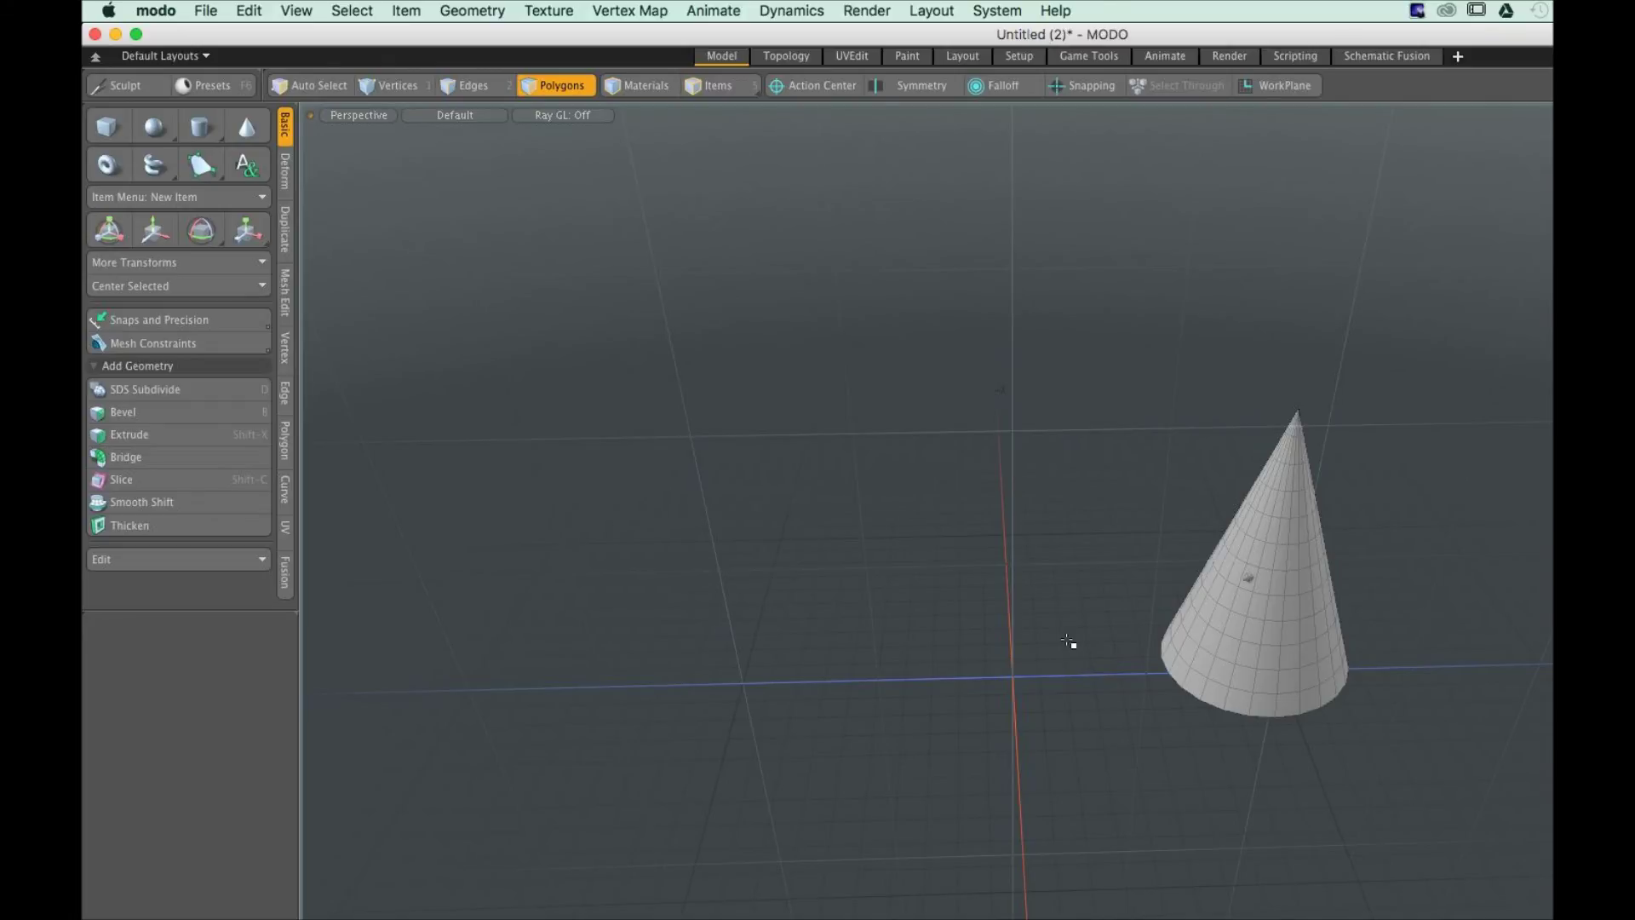
# Switch to the four-view layout, select the whole upright cone and move it away from the small cone in the Top view
pyautogui.hotkey('ctrl', 'space')
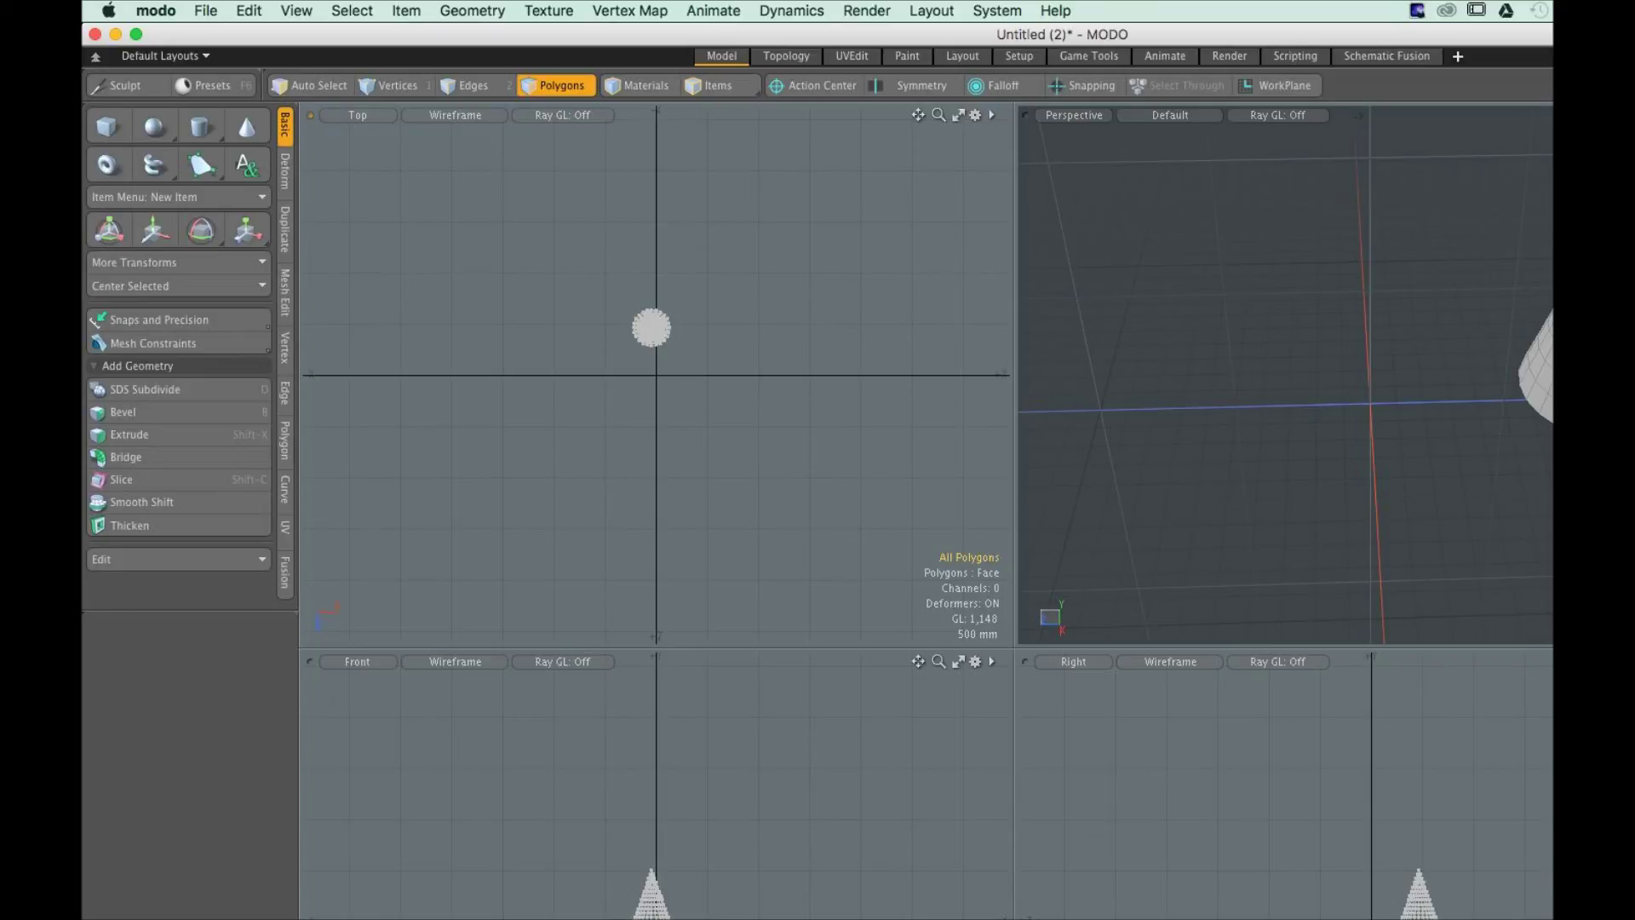
pyautogui.keyDown('alt'); pyautogui.moveTo(1414, 340); pyautogui.dragTo(1387, 246); pyautogui.keyUp('alt')
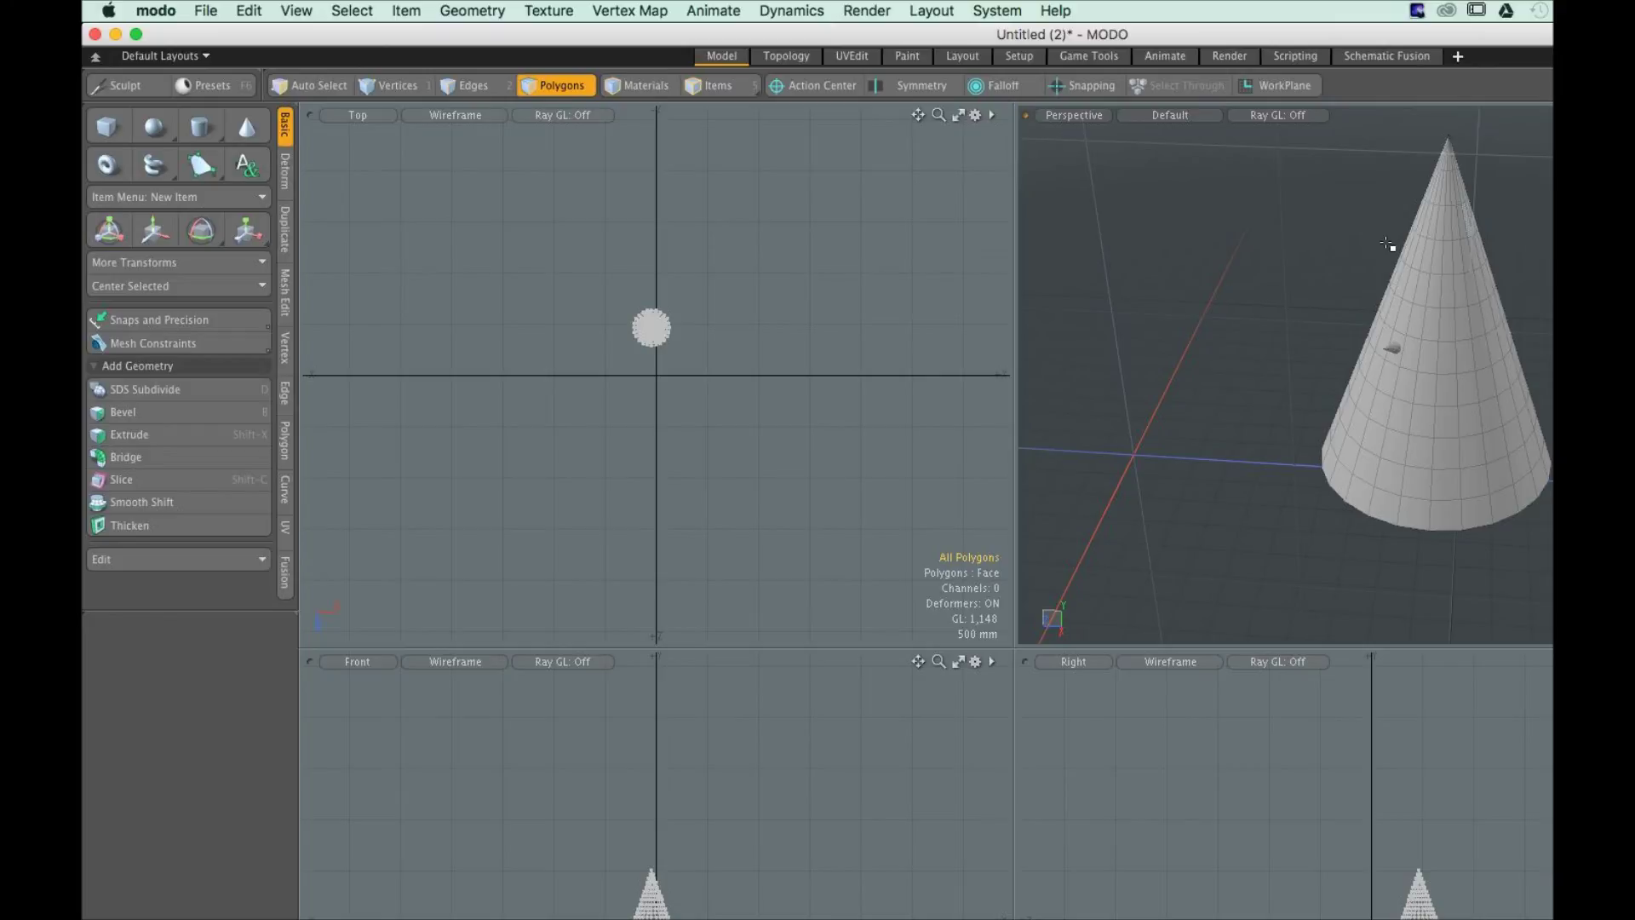
pyautogui.keyDown('ctrl'); pyautogui.keyDown('alt'); pyautogui.moveTo(637, 336); pyautogui.dragTo(992, 425); pyautogui.keyUp('alt'); pyautogui.keyUp('ctrl')
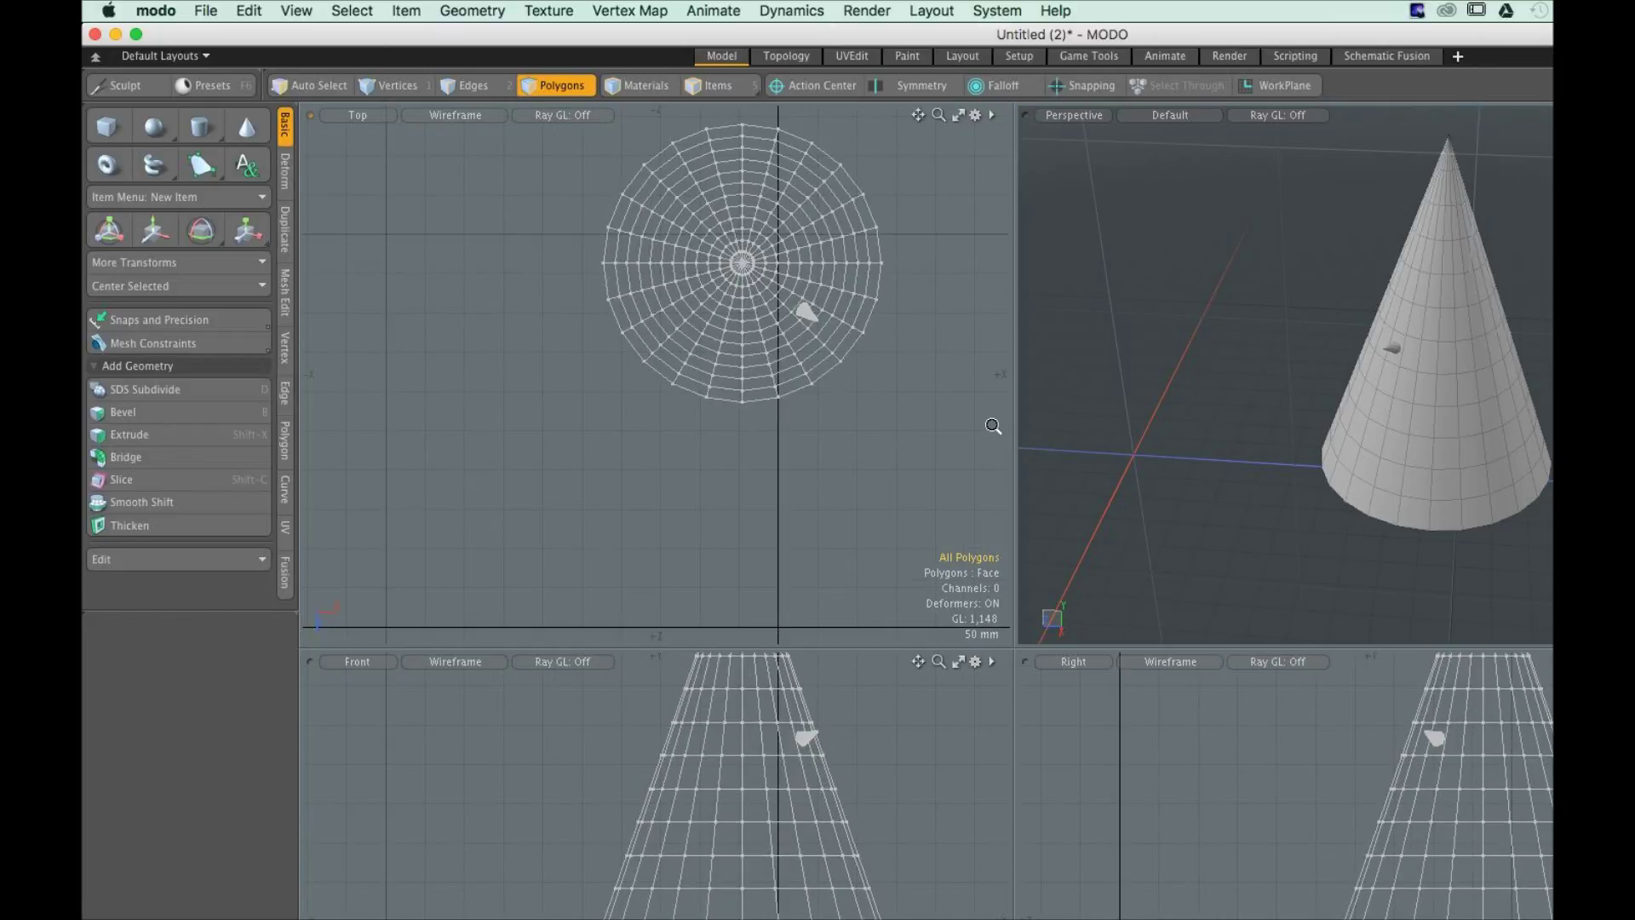
pyautogui.doubleClick(813, 374)
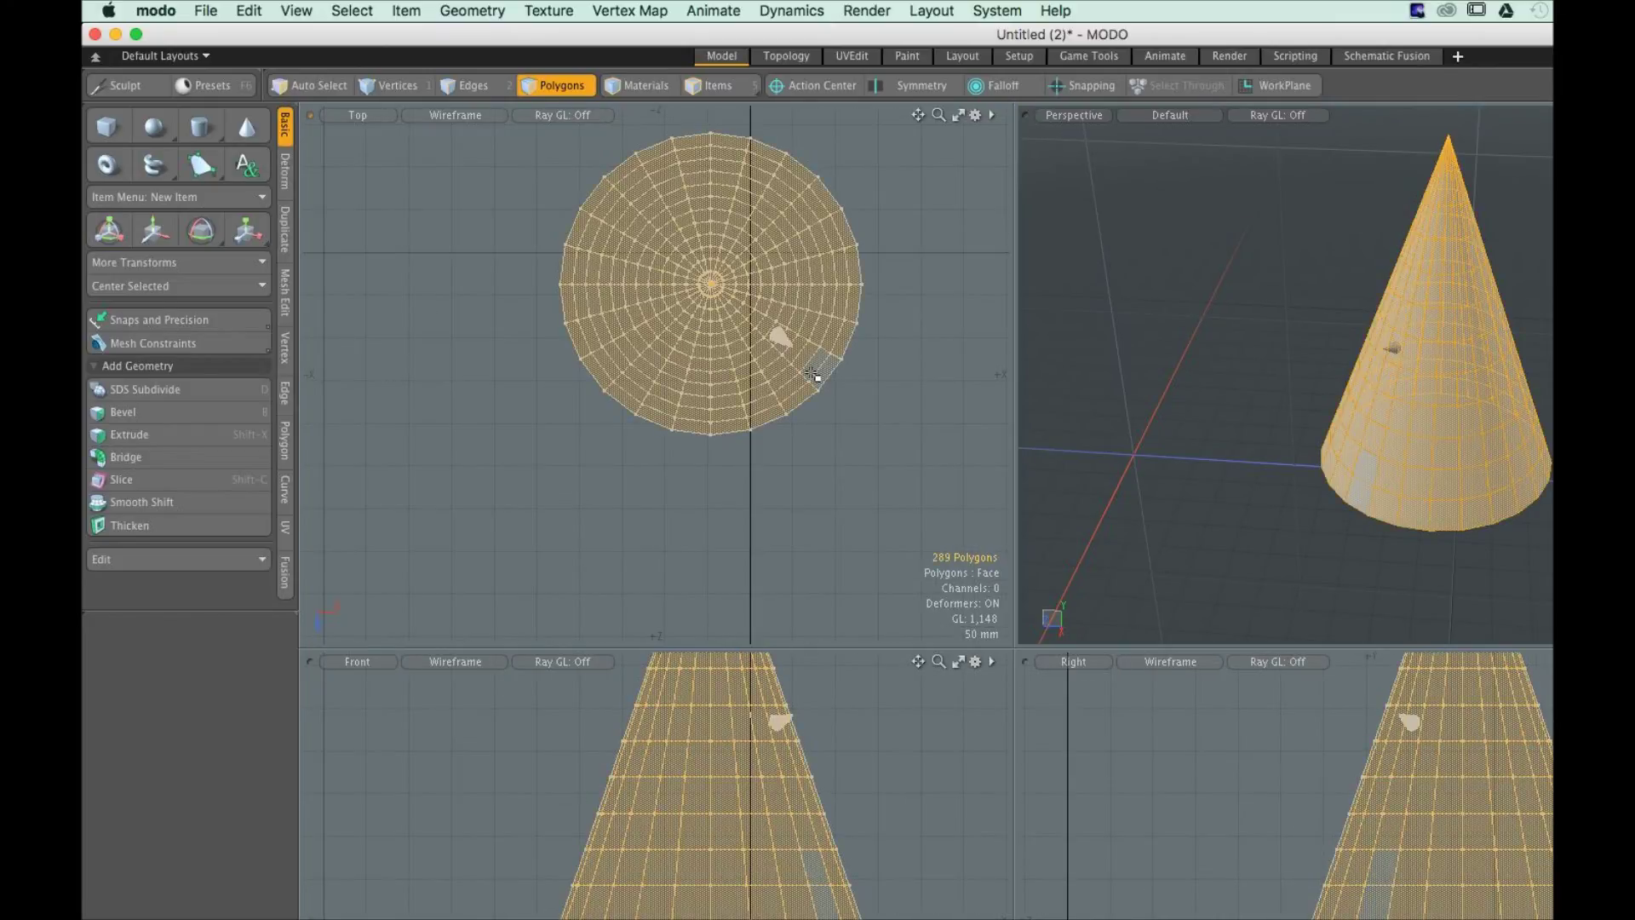
pyautogui.press('w')
pyautogui.press('q')
pyautogui.press('w')
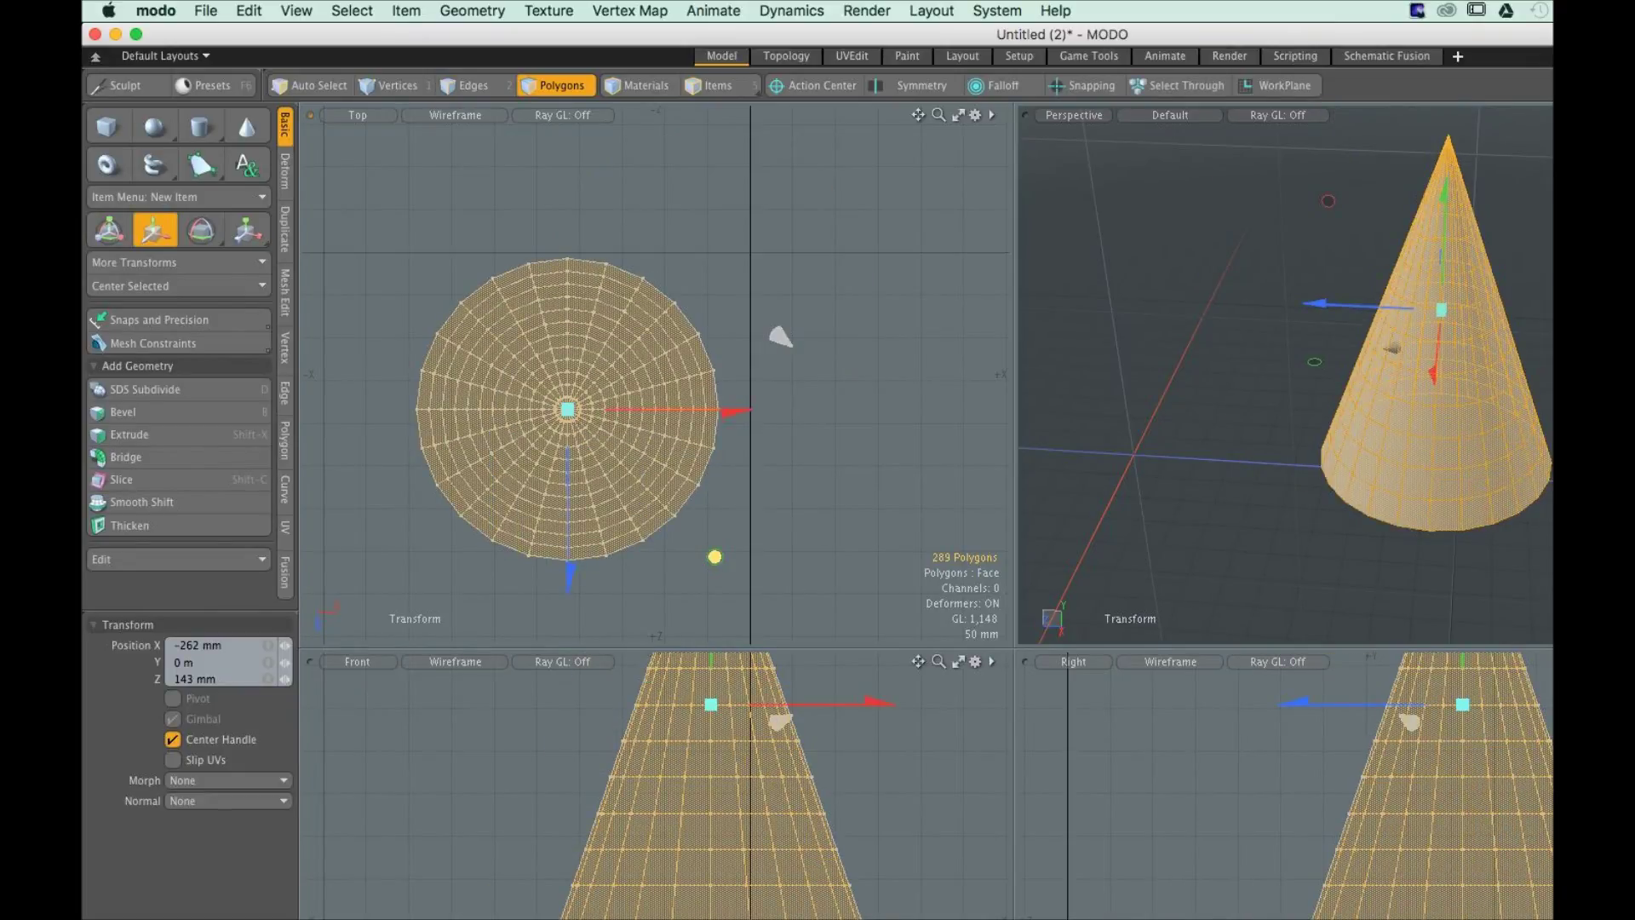
pyautogui.moveTo(715, 556); pyautogui.dragTo(789, 571)
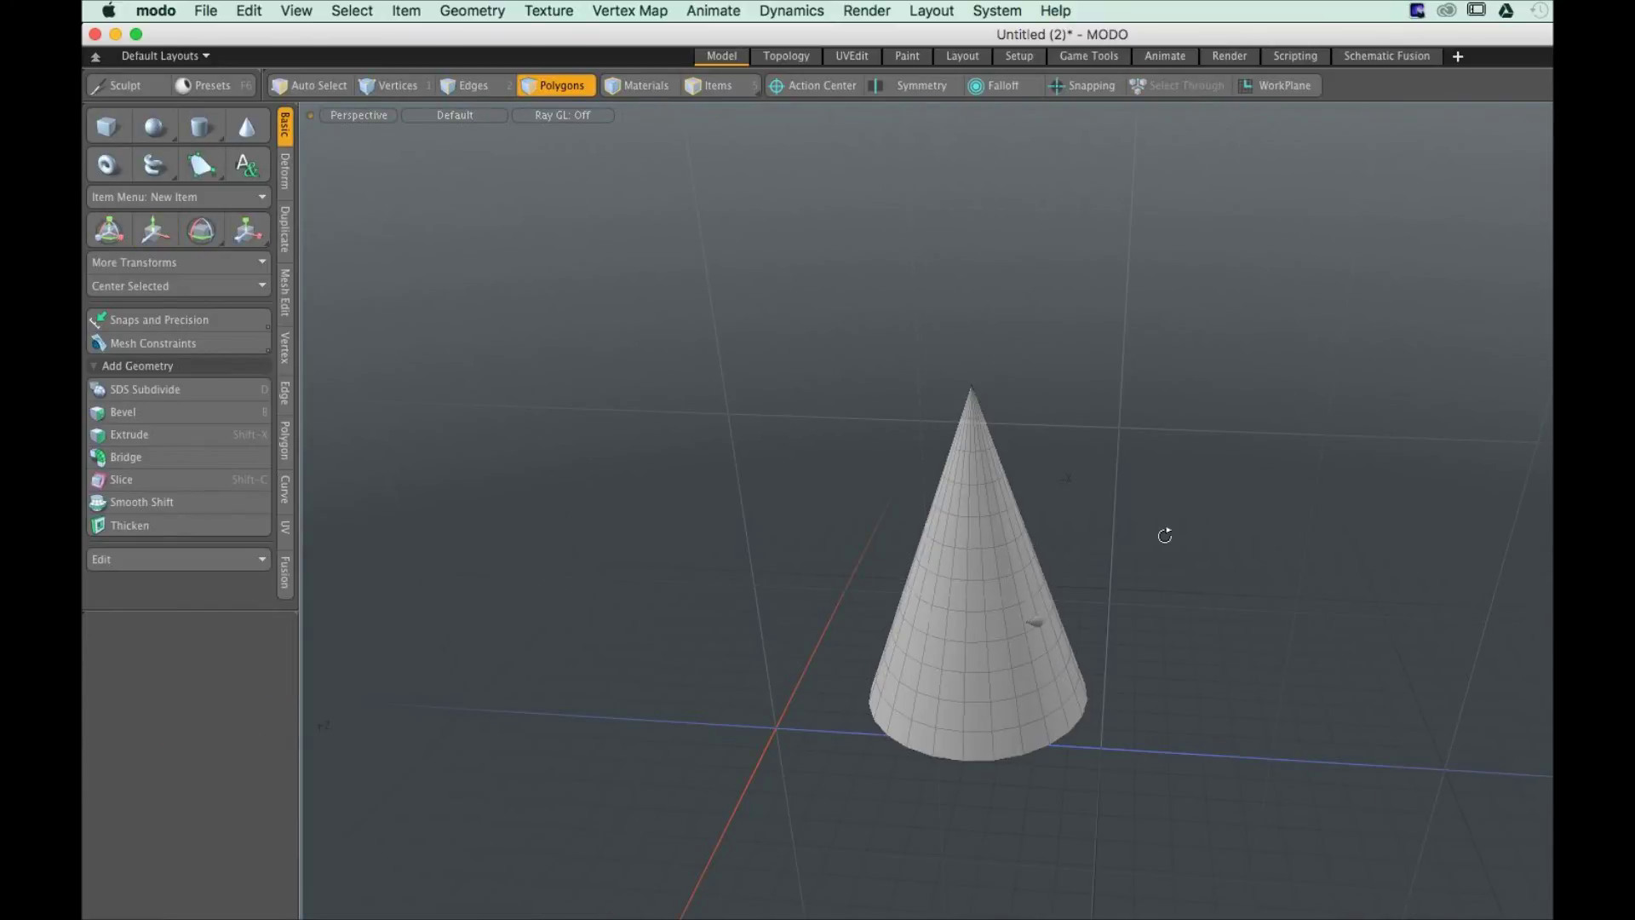
# Select all polygons of both the large and the small cone and delete them
pyautogui.scroll(5, 1165, 535)
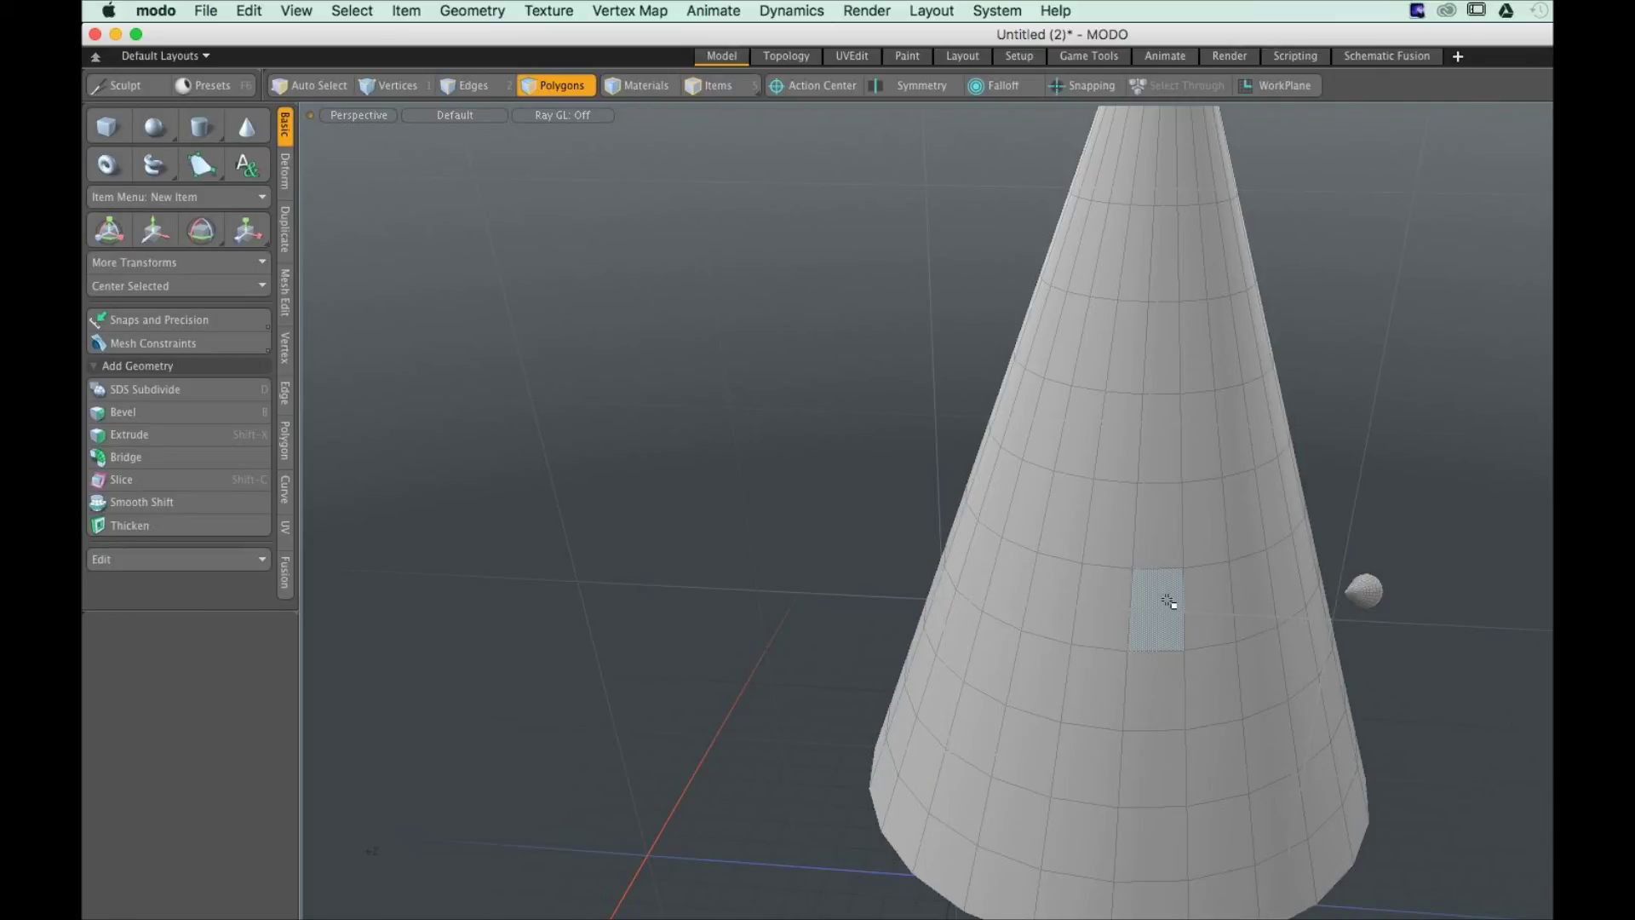
pyautogui.doubleClick(1168, 601)
pyautogui.scroll(-3, 1394, 904)
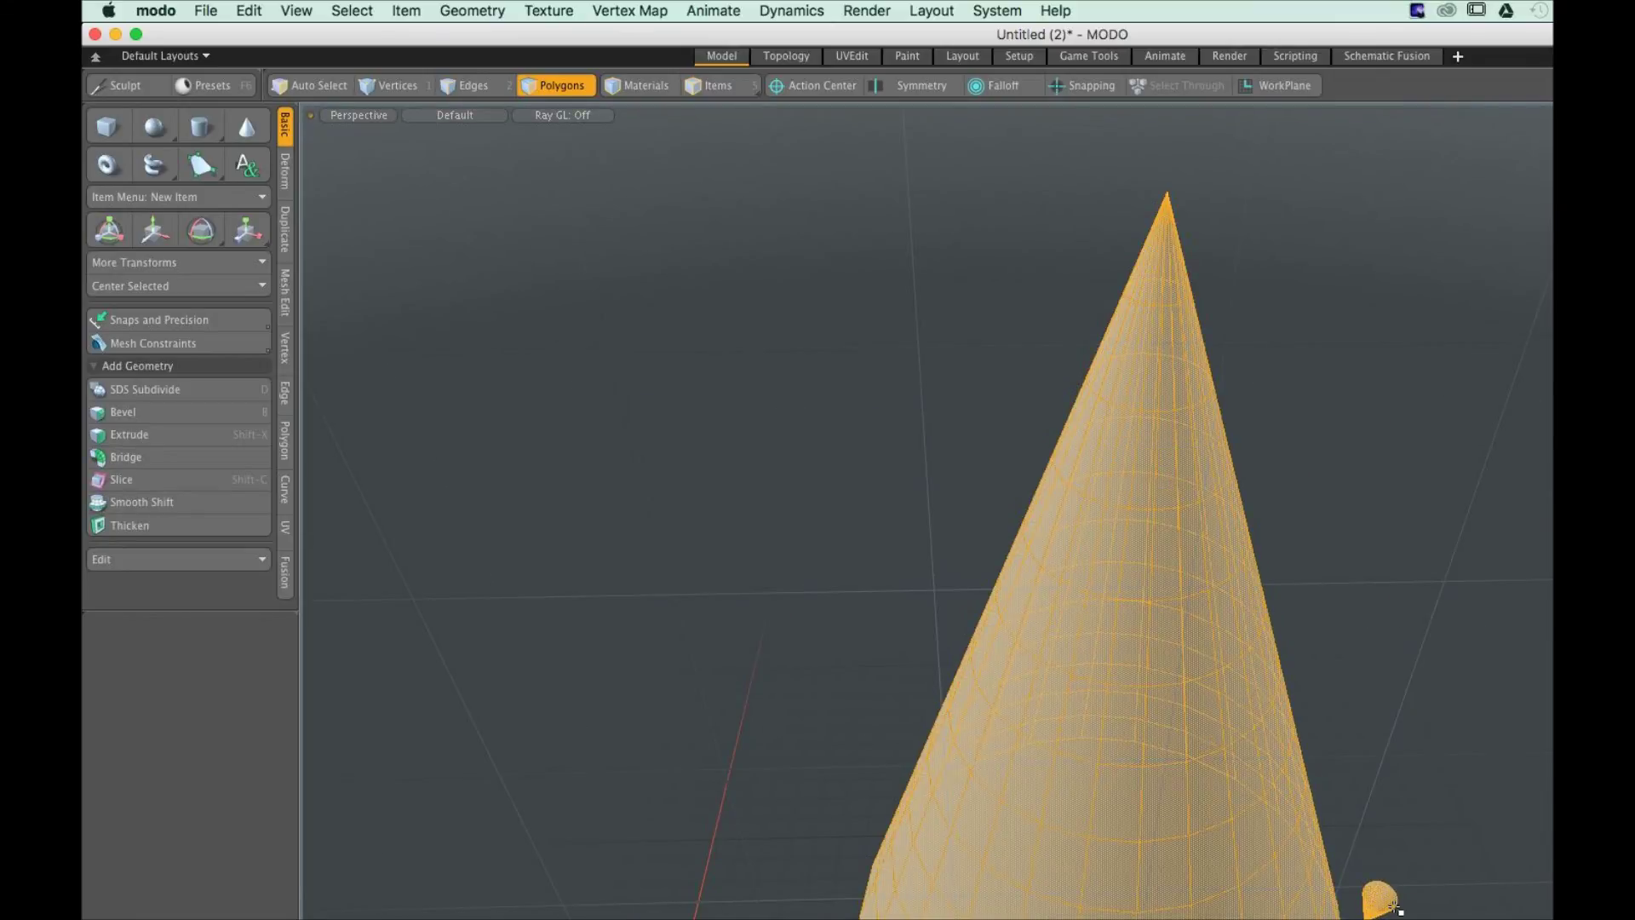
pyautogui.press('Delete')
# Add a teapot unit primitive to the current mesh
pyautogui.click(472, 10)
pyautogui.moveTo(478, 68)
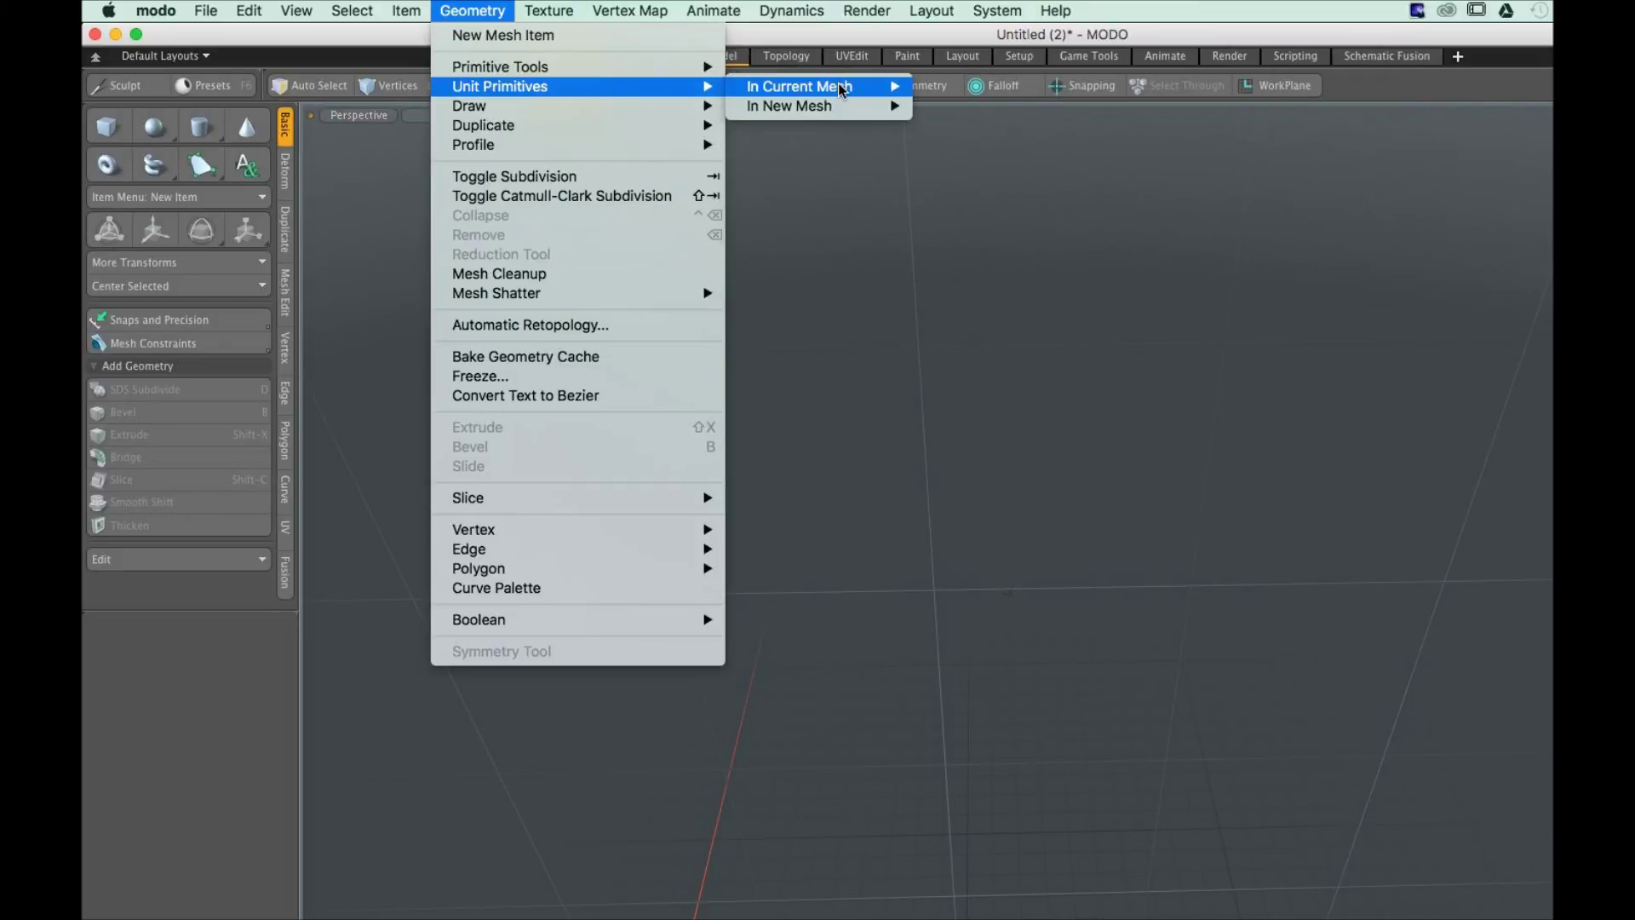
pyautogui.click(954, 204)
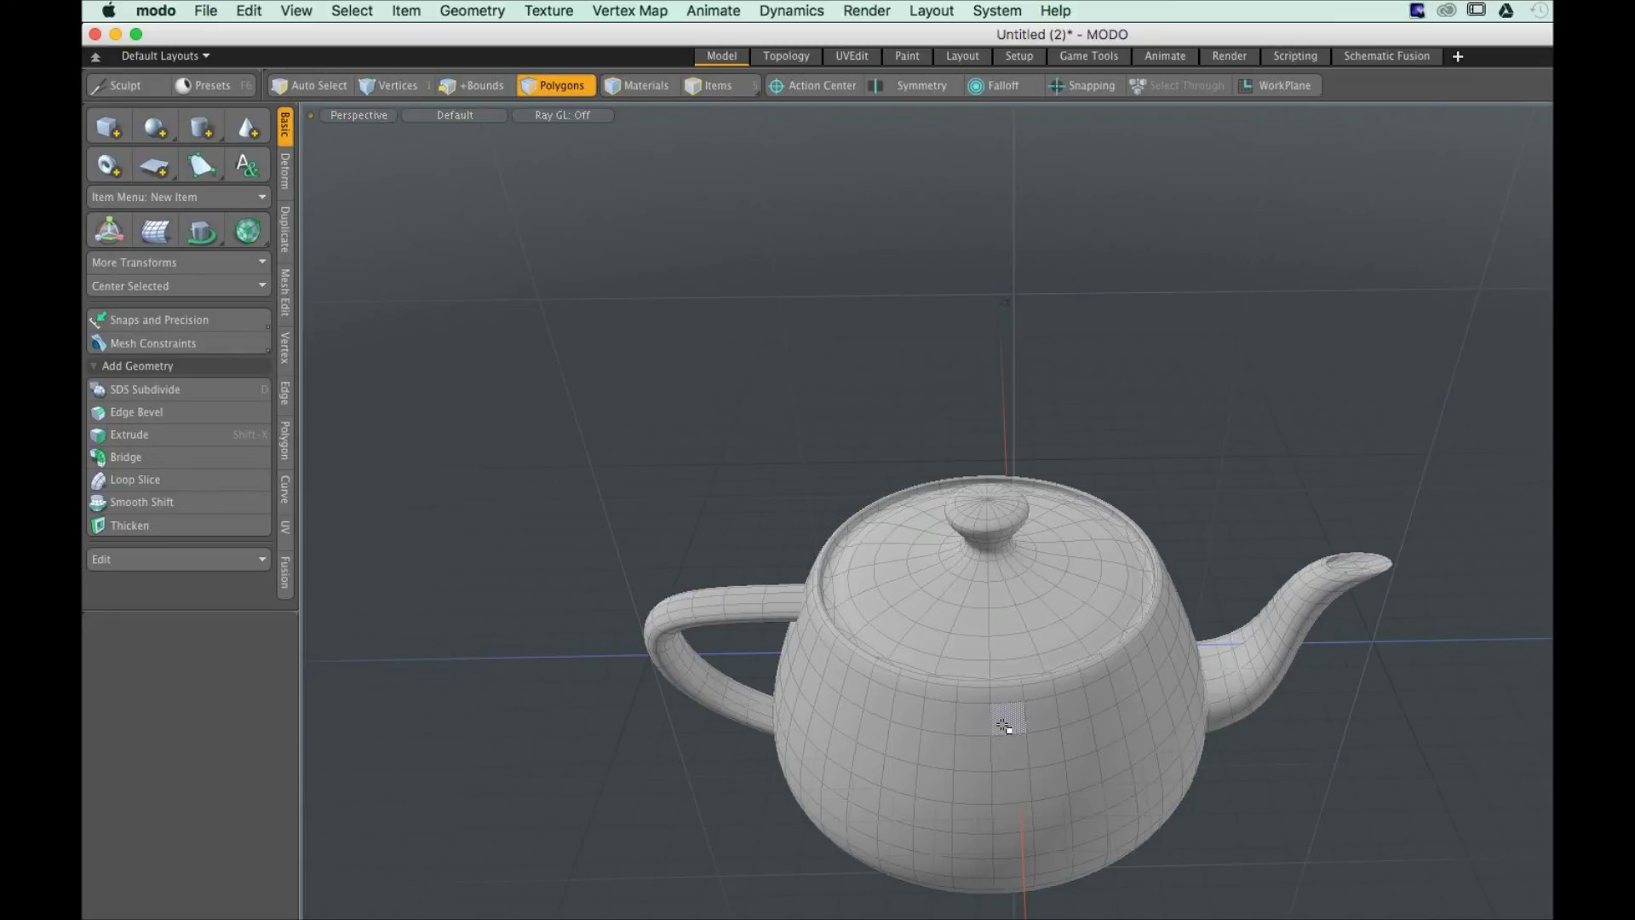
pyautogui.keyDown('alt'); pyautogui.moveTo(1004, 724); pyautogui.dragTo(925, 623); pyautogui.keyUp('alt')
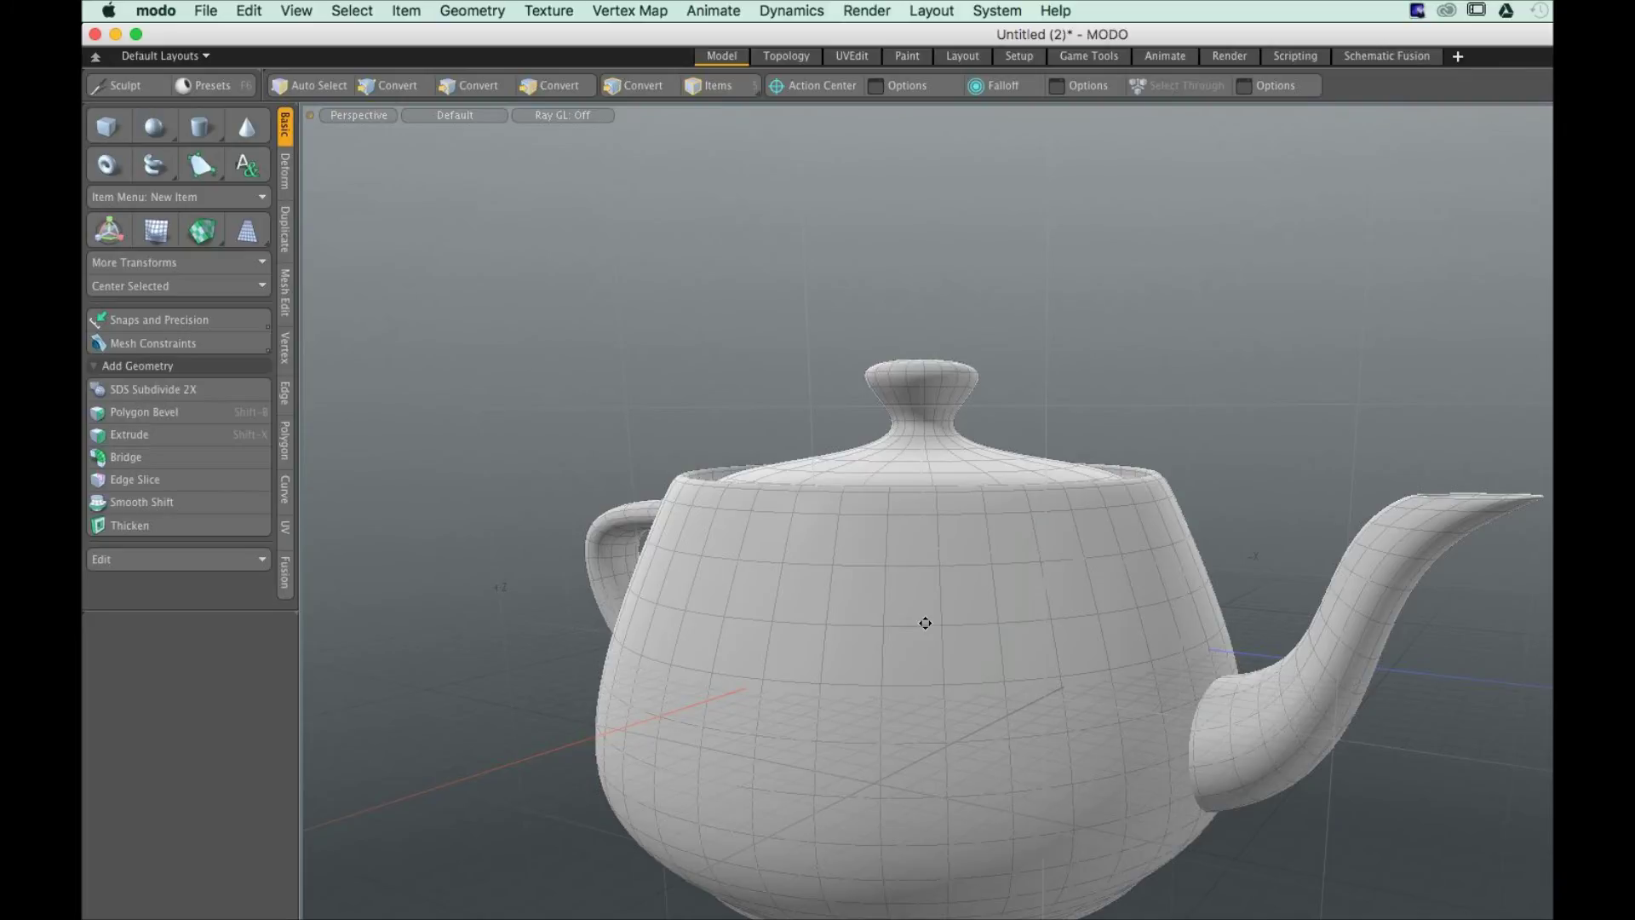
pyautogui.keyDown('alt'); pyautogui.moveTo(925, 623); pyautogui.dragTo(906, 621); pyautogui.keyUp('alt')
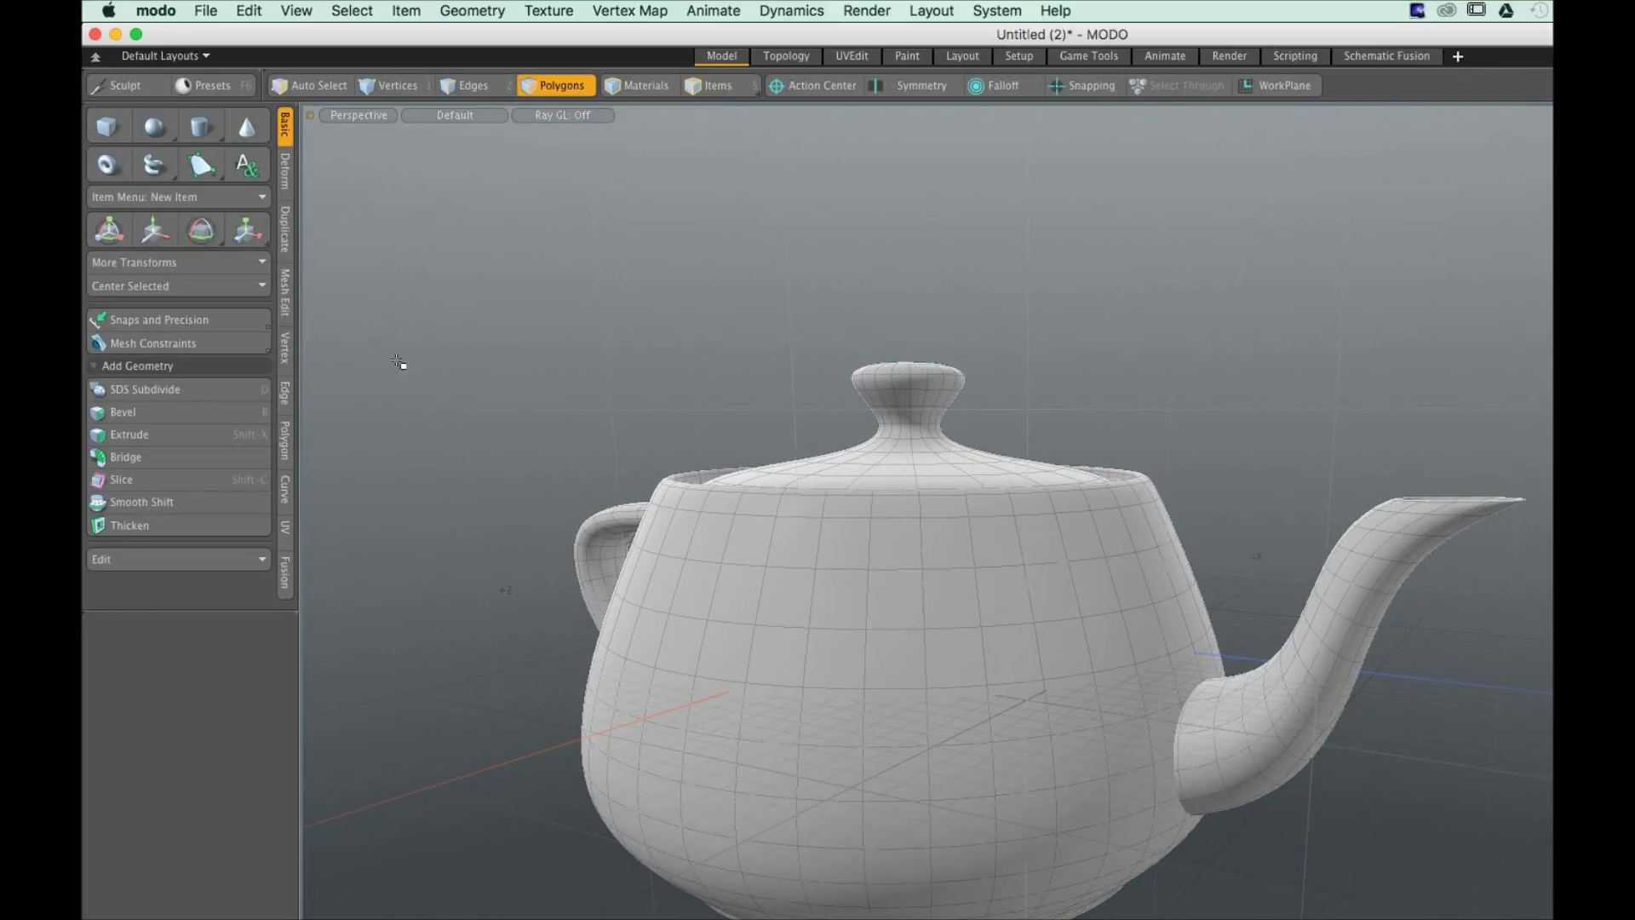
# Look at the teapot in the Front and Top views and return the viewport to Perspective
pyautogui.click(379, 115)
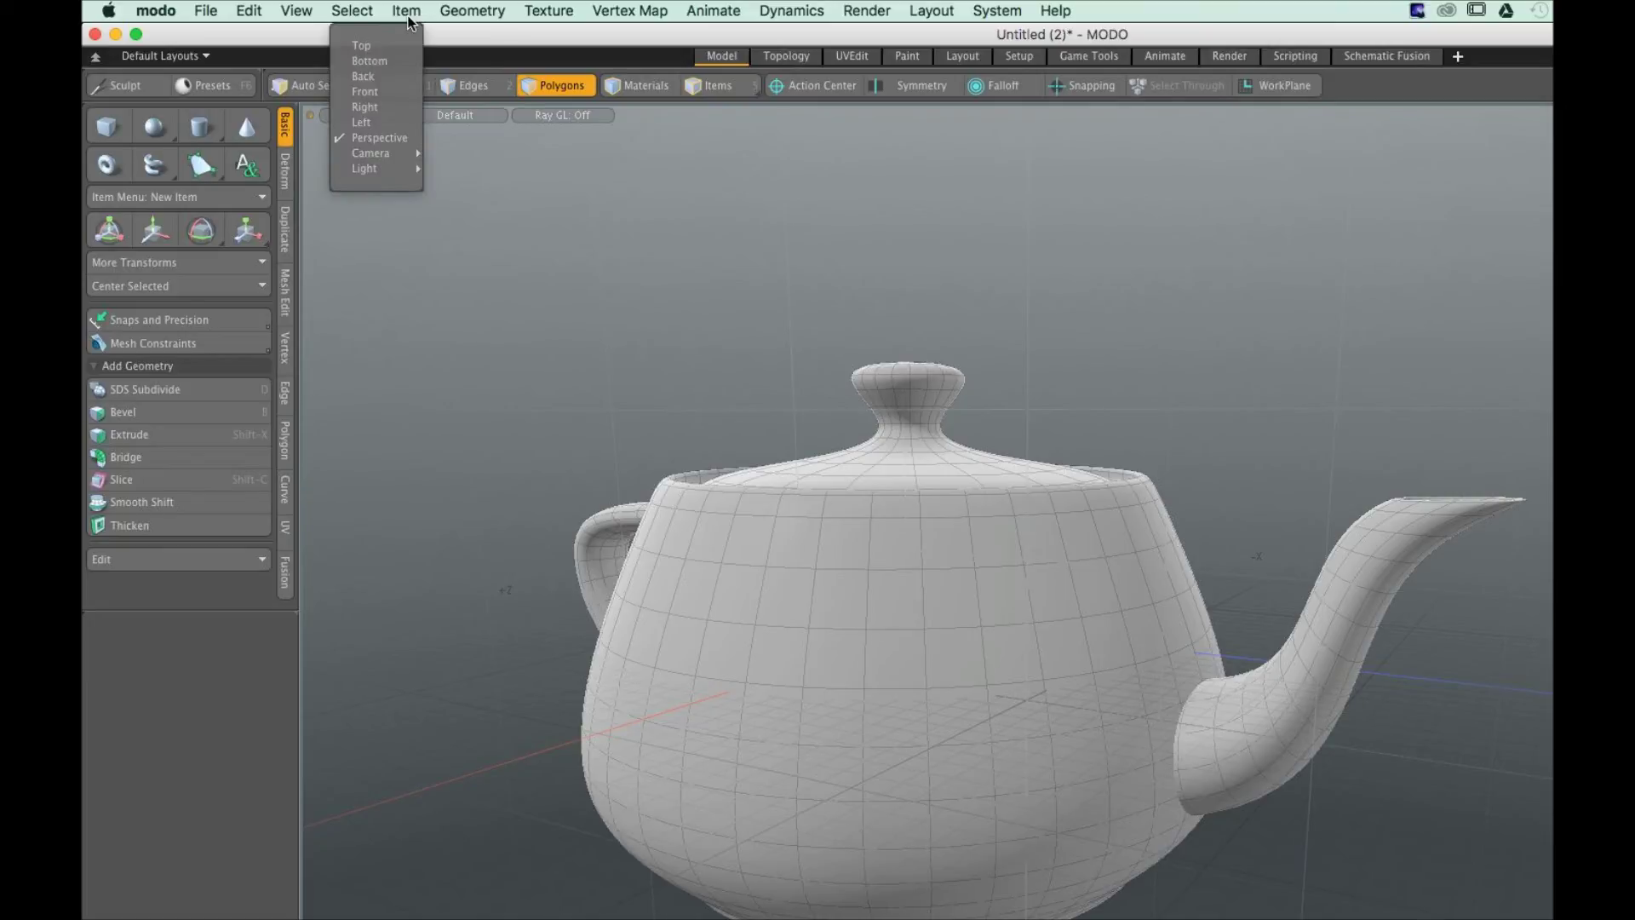
pyautogui.press('ctrl')
pyautogui.click(365, 91)
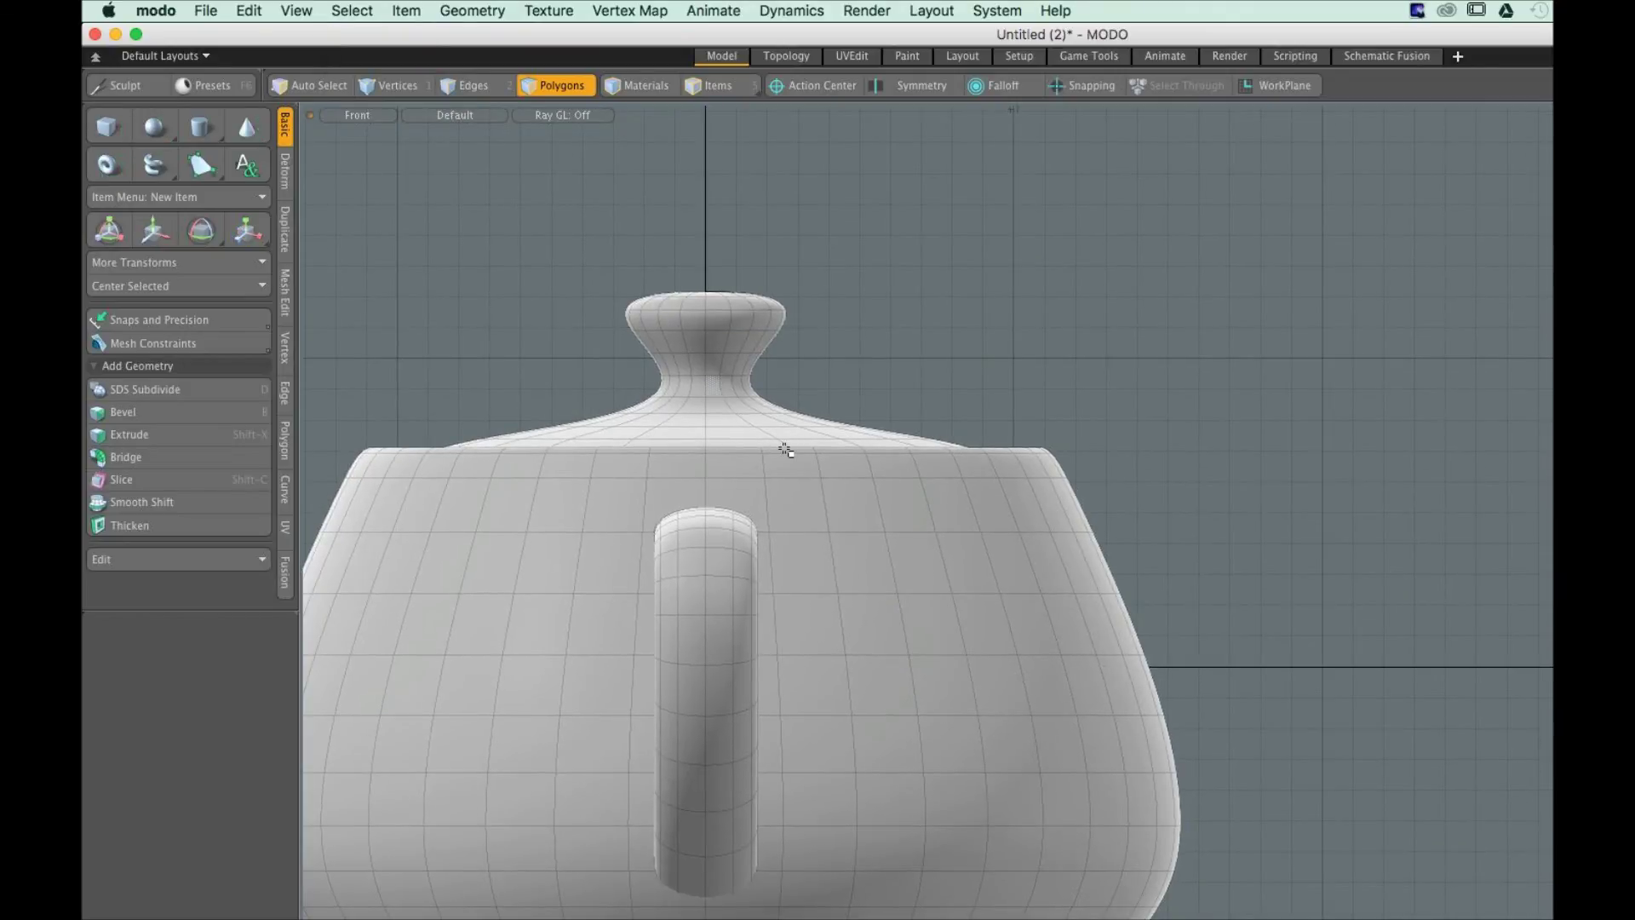
pyautogui.keyDown('alt'); pyautogui.keyDown('shift'); pyautogui.moveTo(785, 450); pyautogui.dragTo(1063, 431); pyautogui.keyUp('shift'); pyautogui.keyUp('alt')
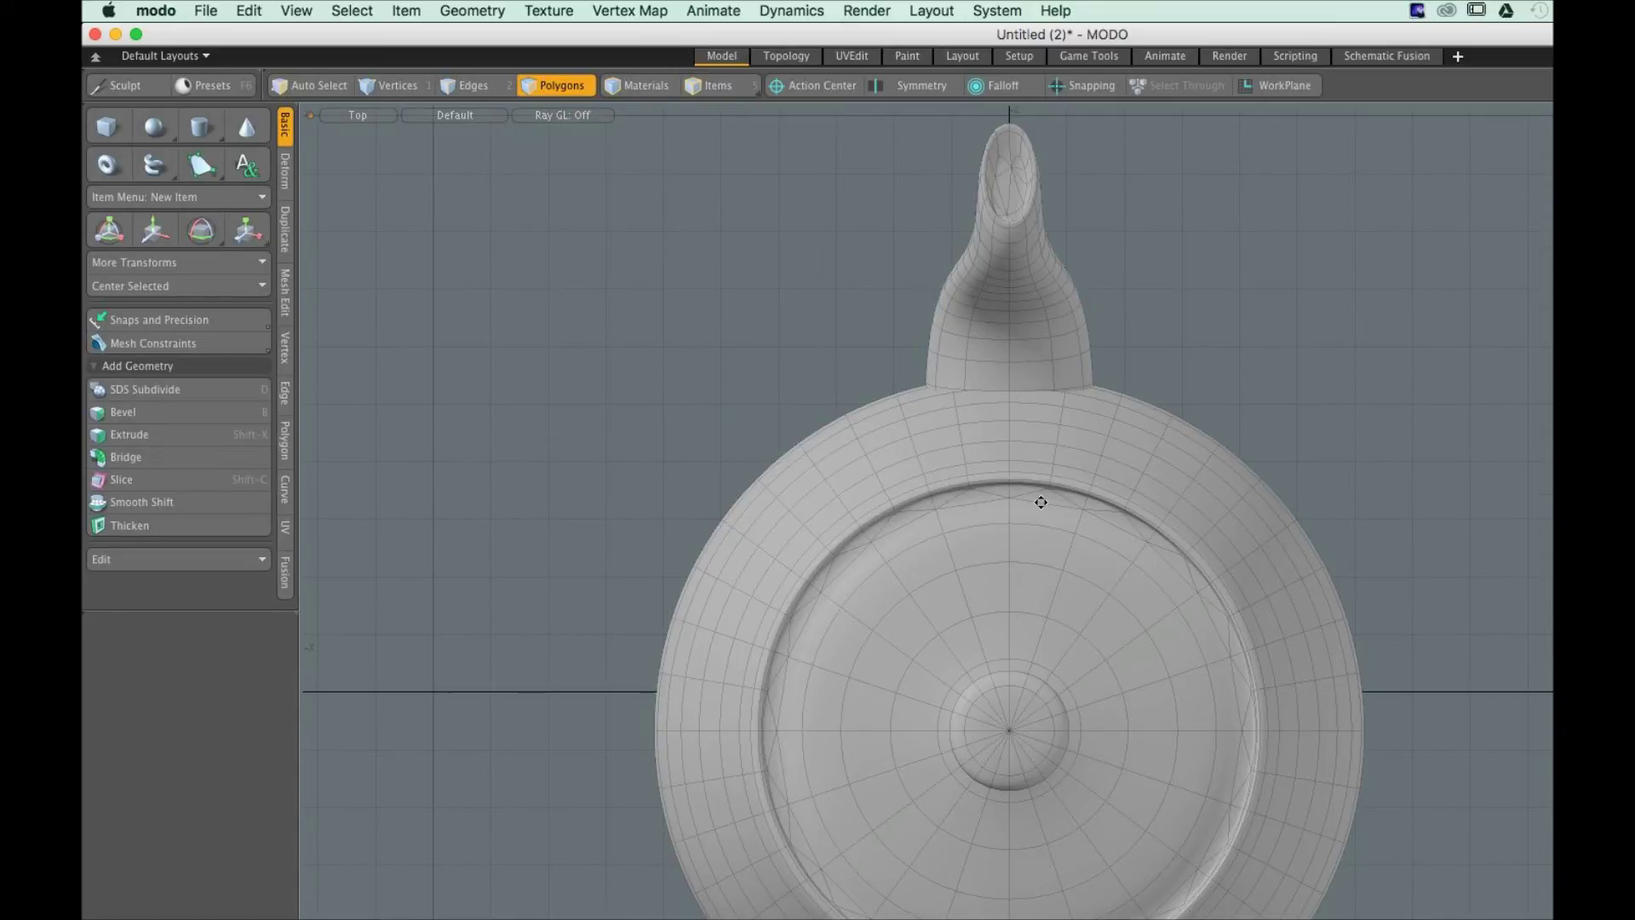
pyautogui.scroll(-2, 1037, 509)
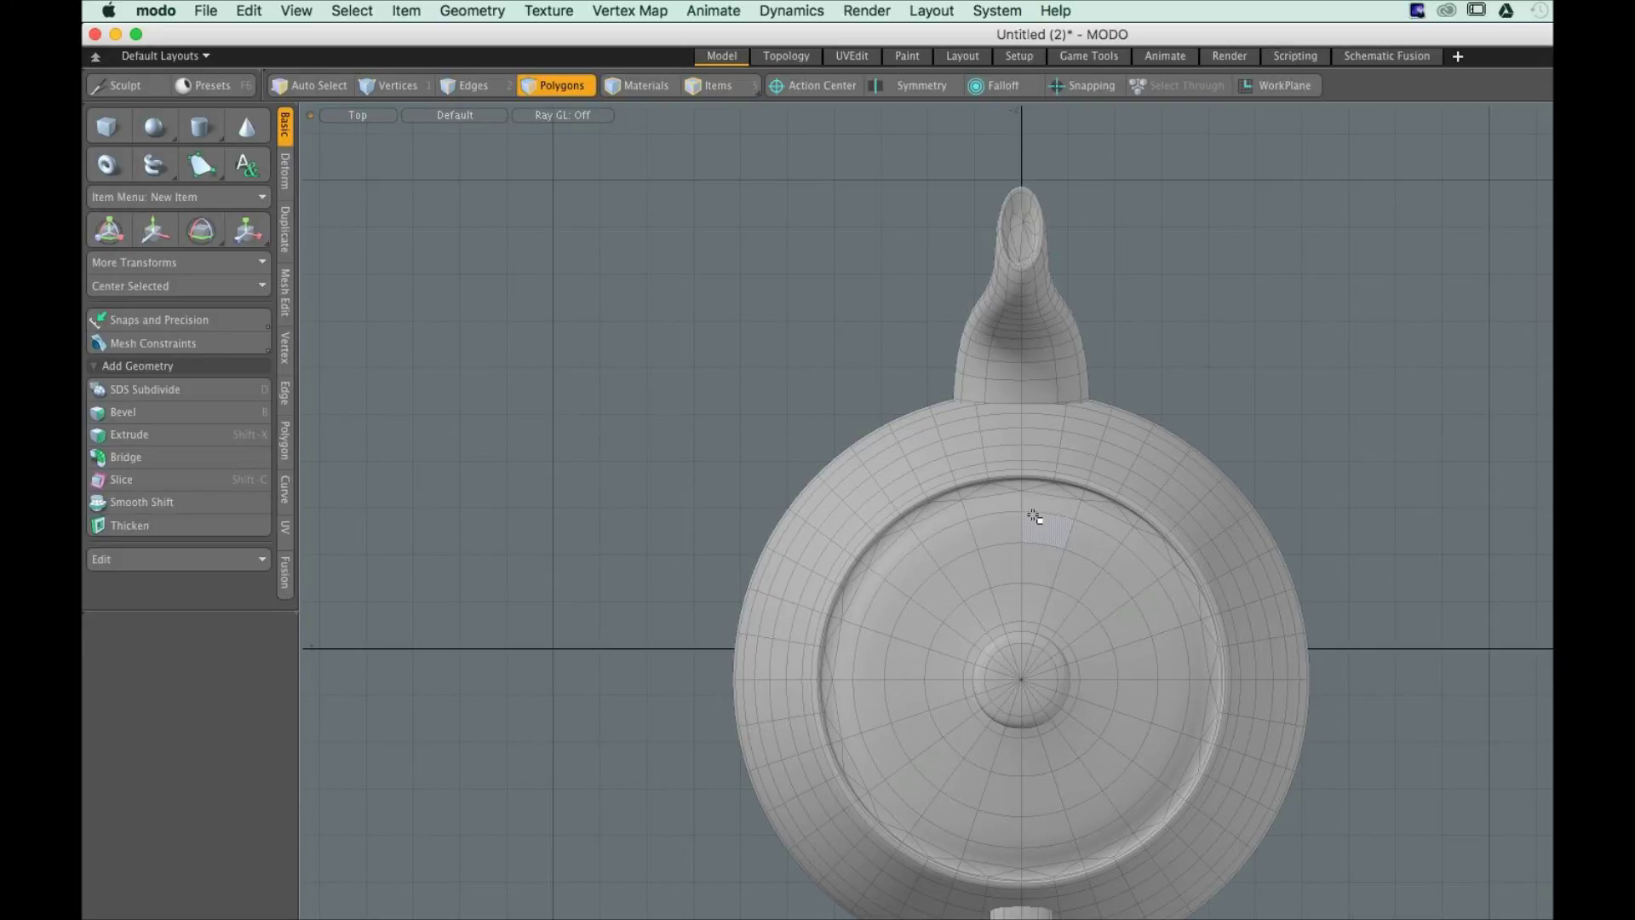
pyautogui.keyDown('ctrl'); pyautogui.scroll(3, 1034, 517); pyautogui.keyUp('ctrl')
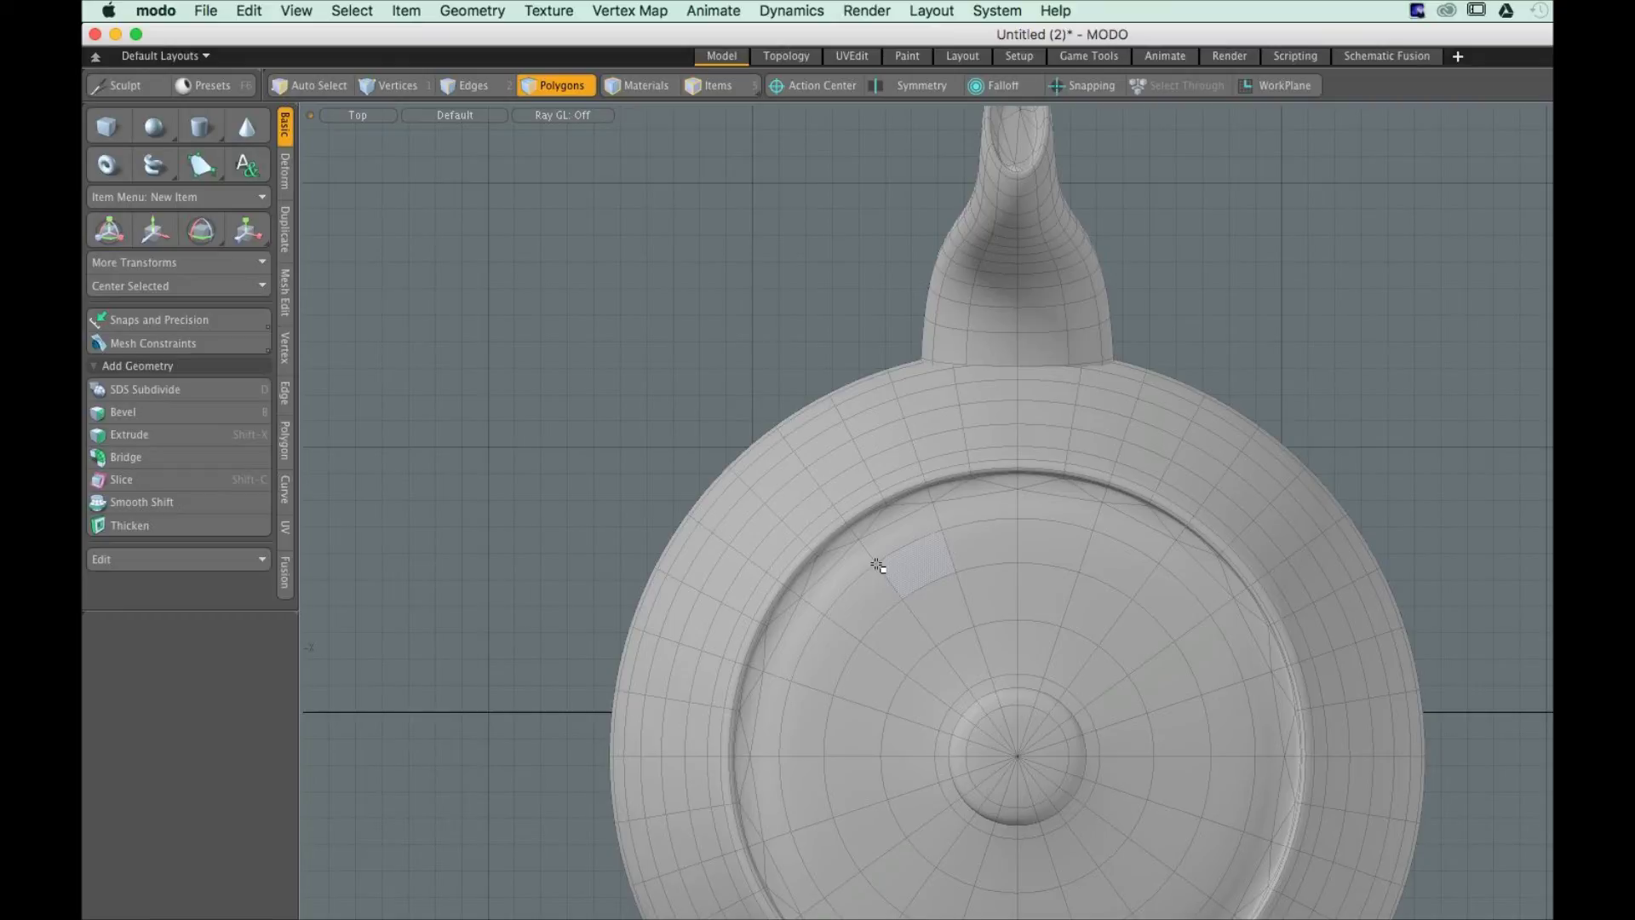
pyautogui.click(358, 115)
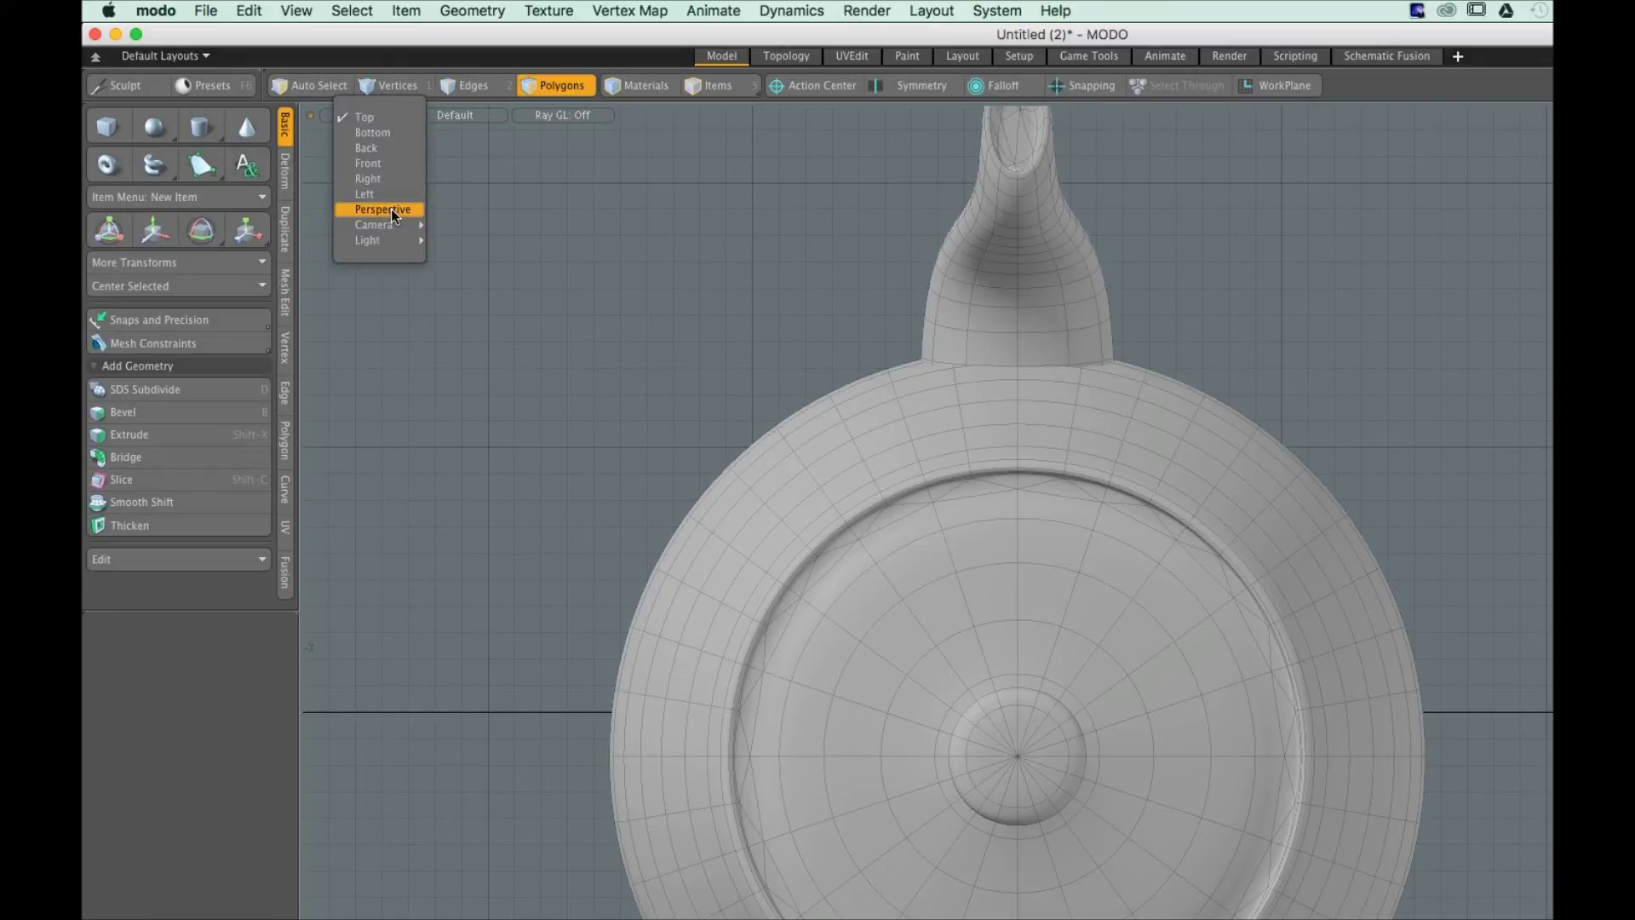
pyautogui.click(391, 209)
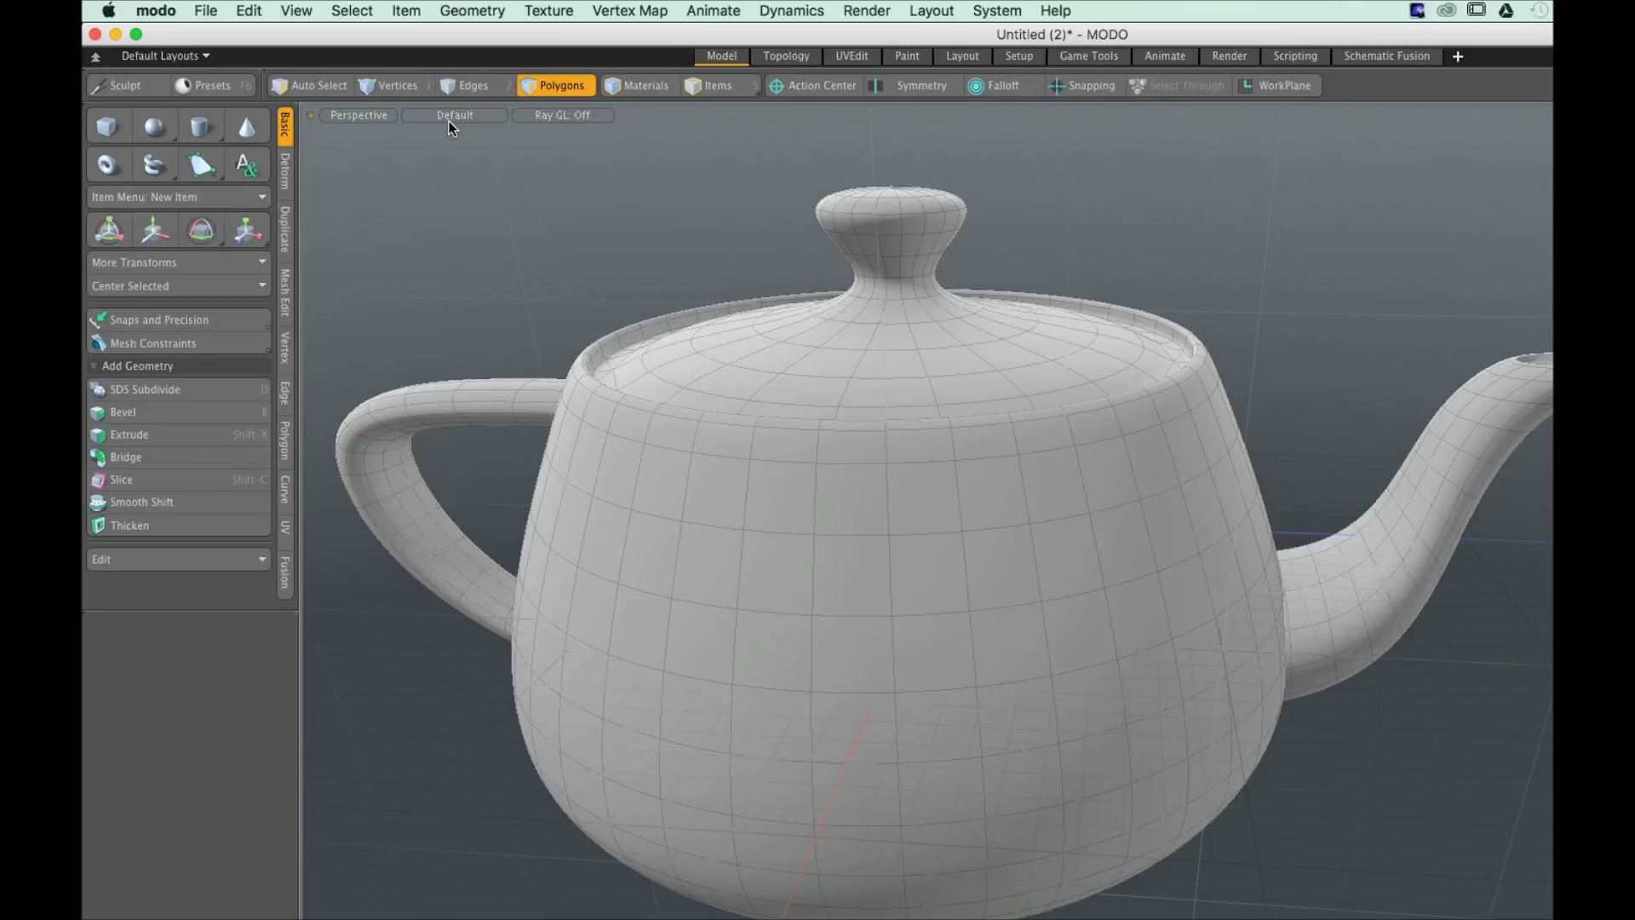
# Orbit to a higher angle on the teapot and show it in Wireframe shading
pyautogui.press('ctrl')
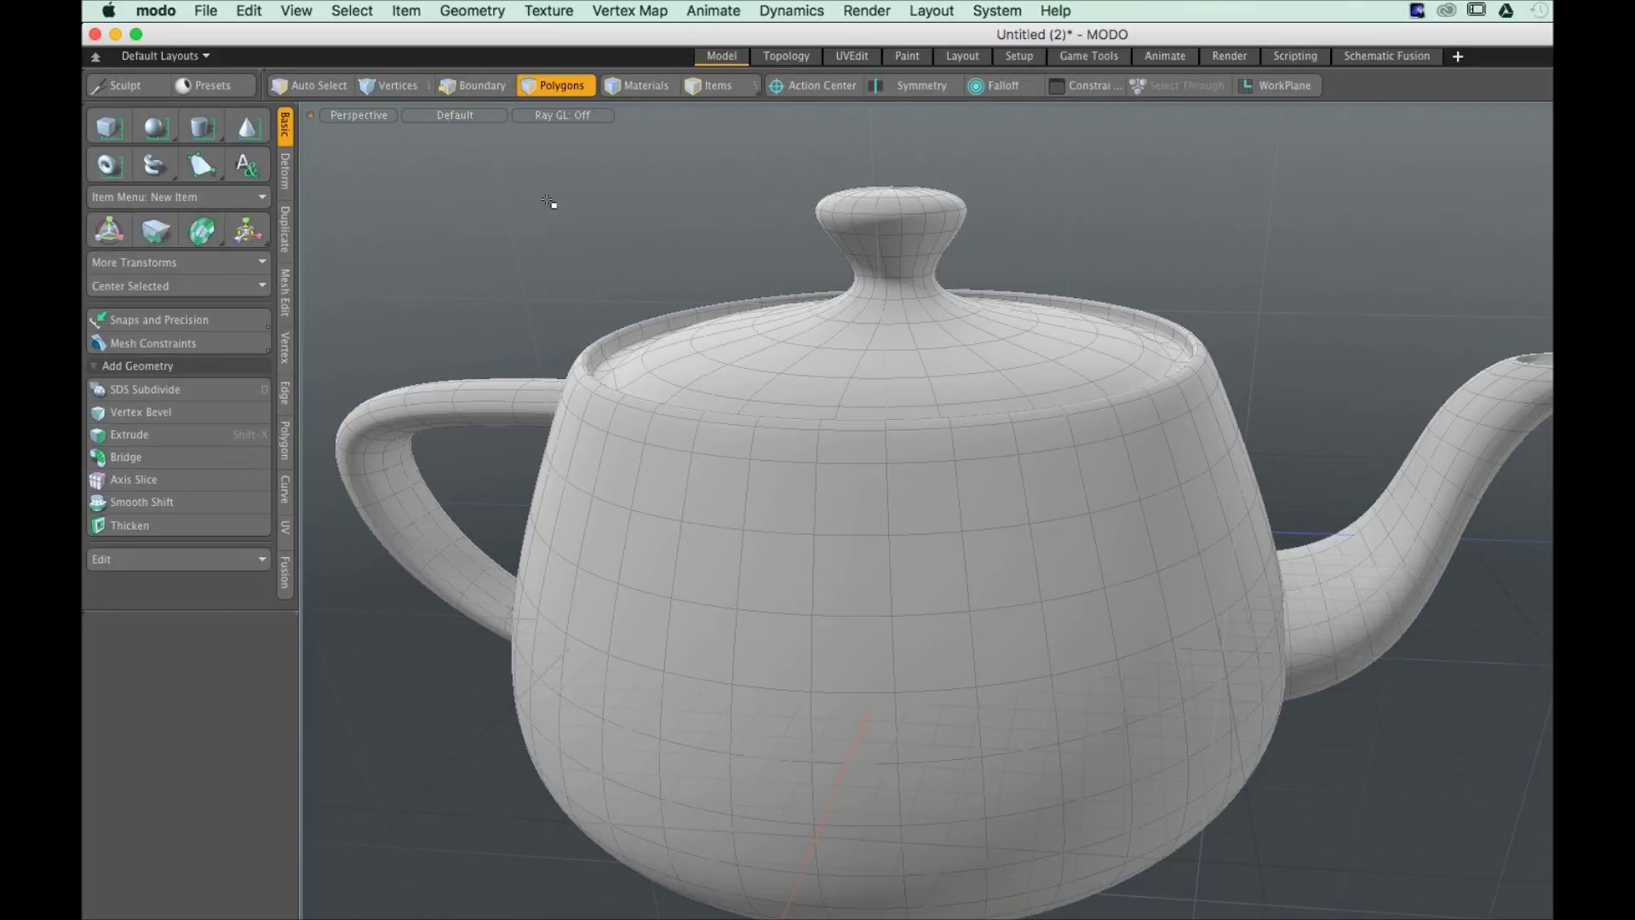
pyautogui.keyDown('alt'); pyautogui.moveTo(549, 200); pyautogui.dragTo(489, 230); pyautogui.keyUp('alt')
pyautogui.moveTo(938, 439); pyautogui.dragTo(947, 480)
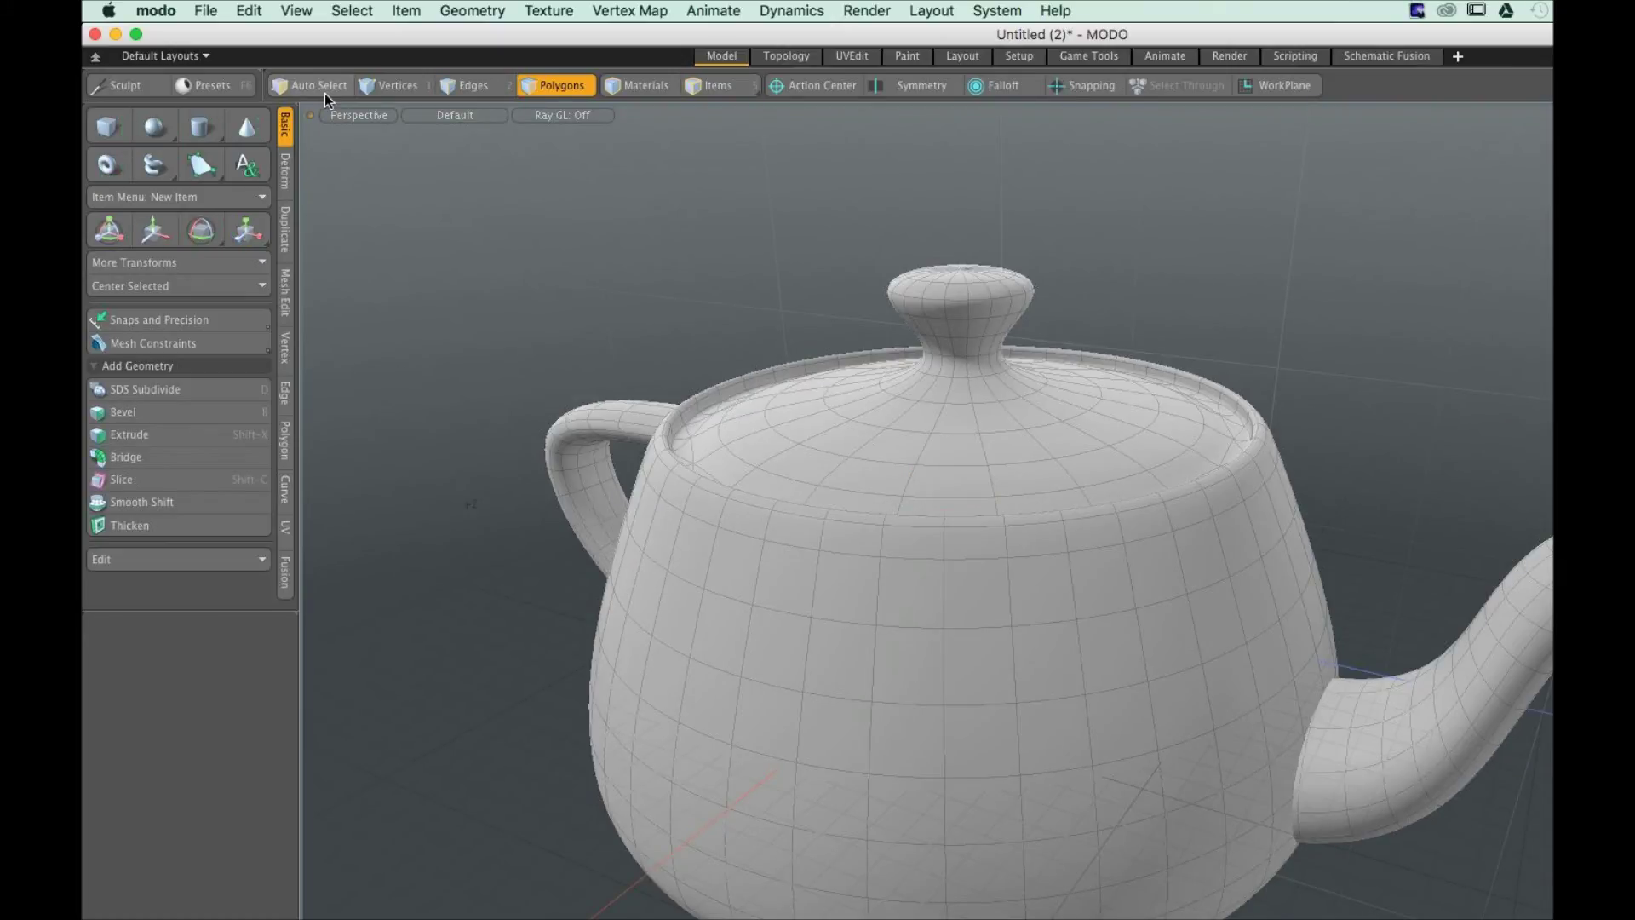
pyautogui.click(436, 113)
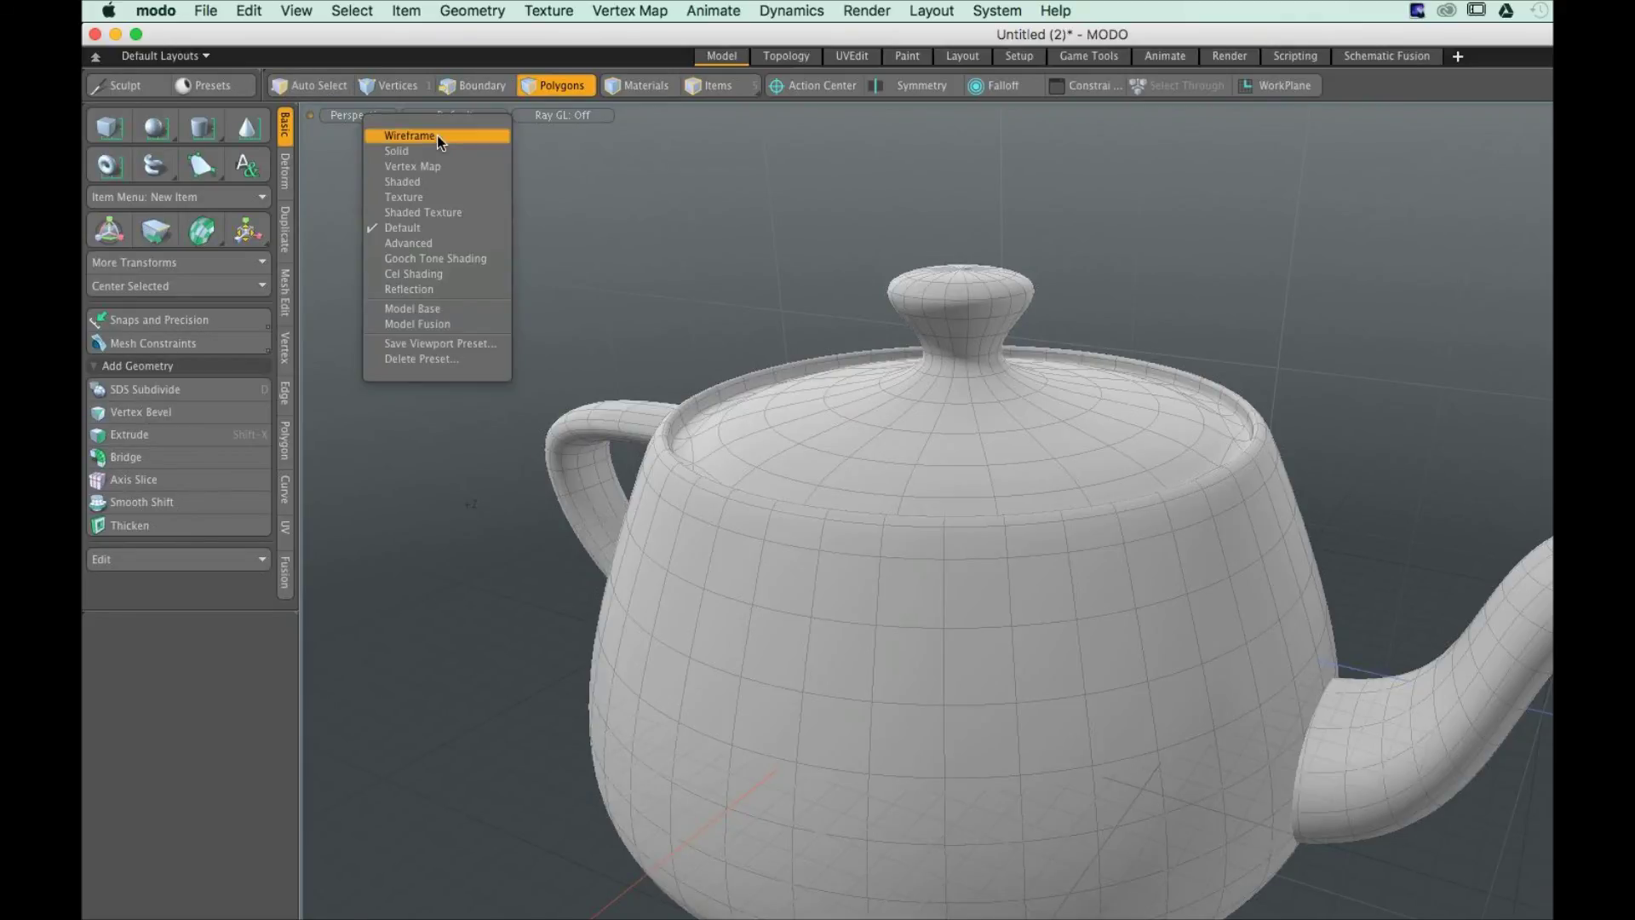
pyautogui.click(437, 134)
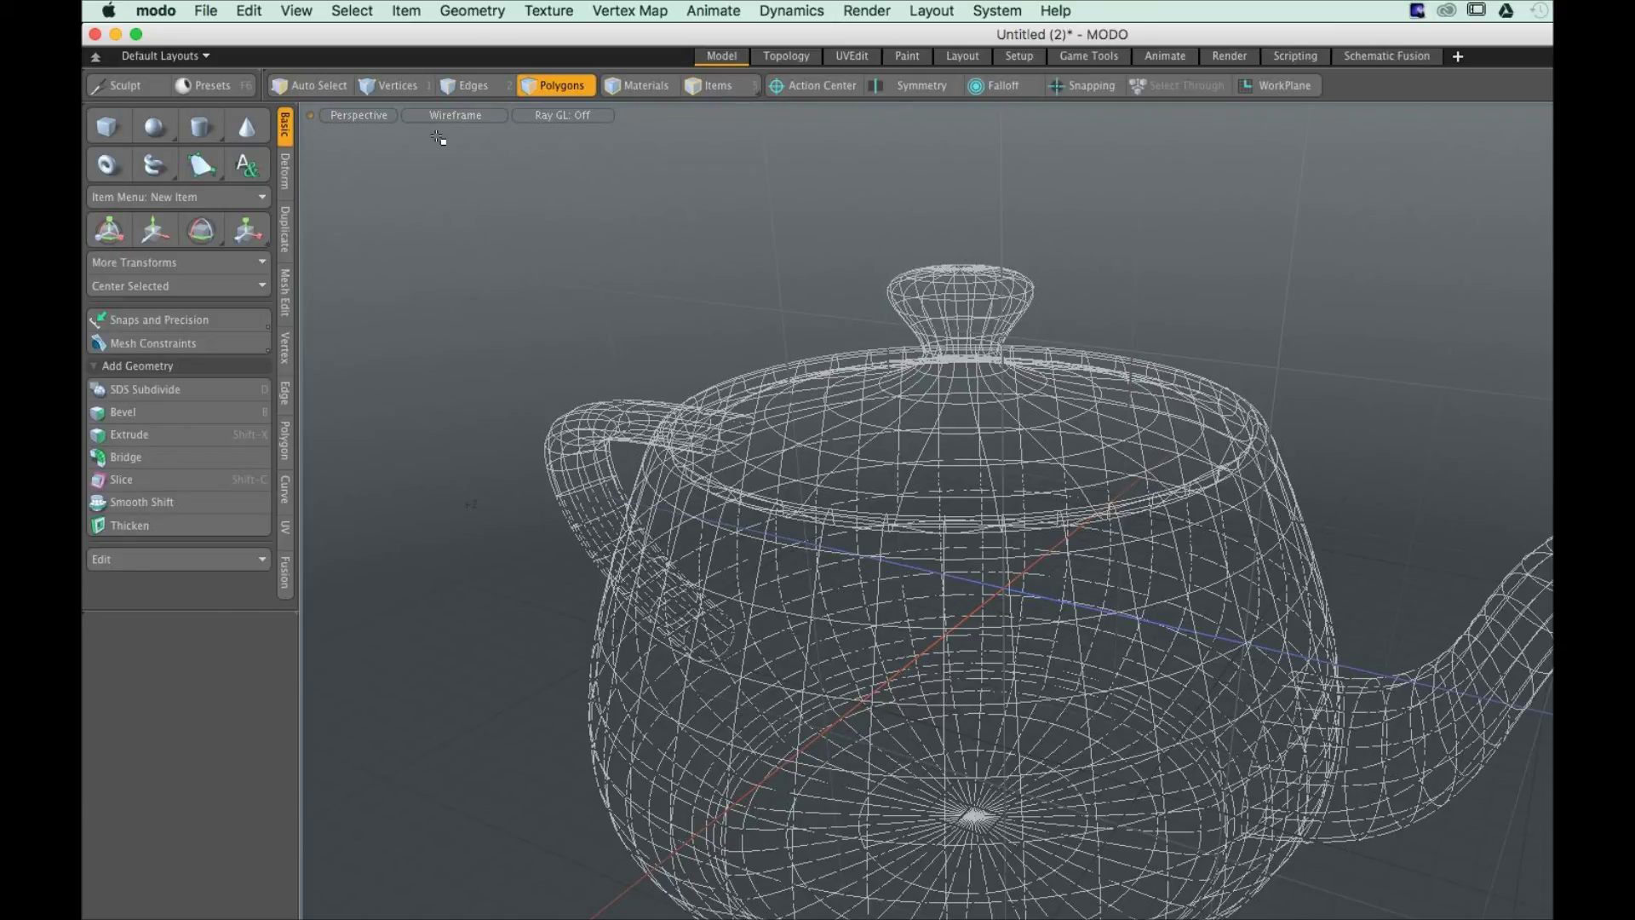
# Preview the teapot in the Solid and Vertex Map shading styles
pyautogui.click(455, 115)
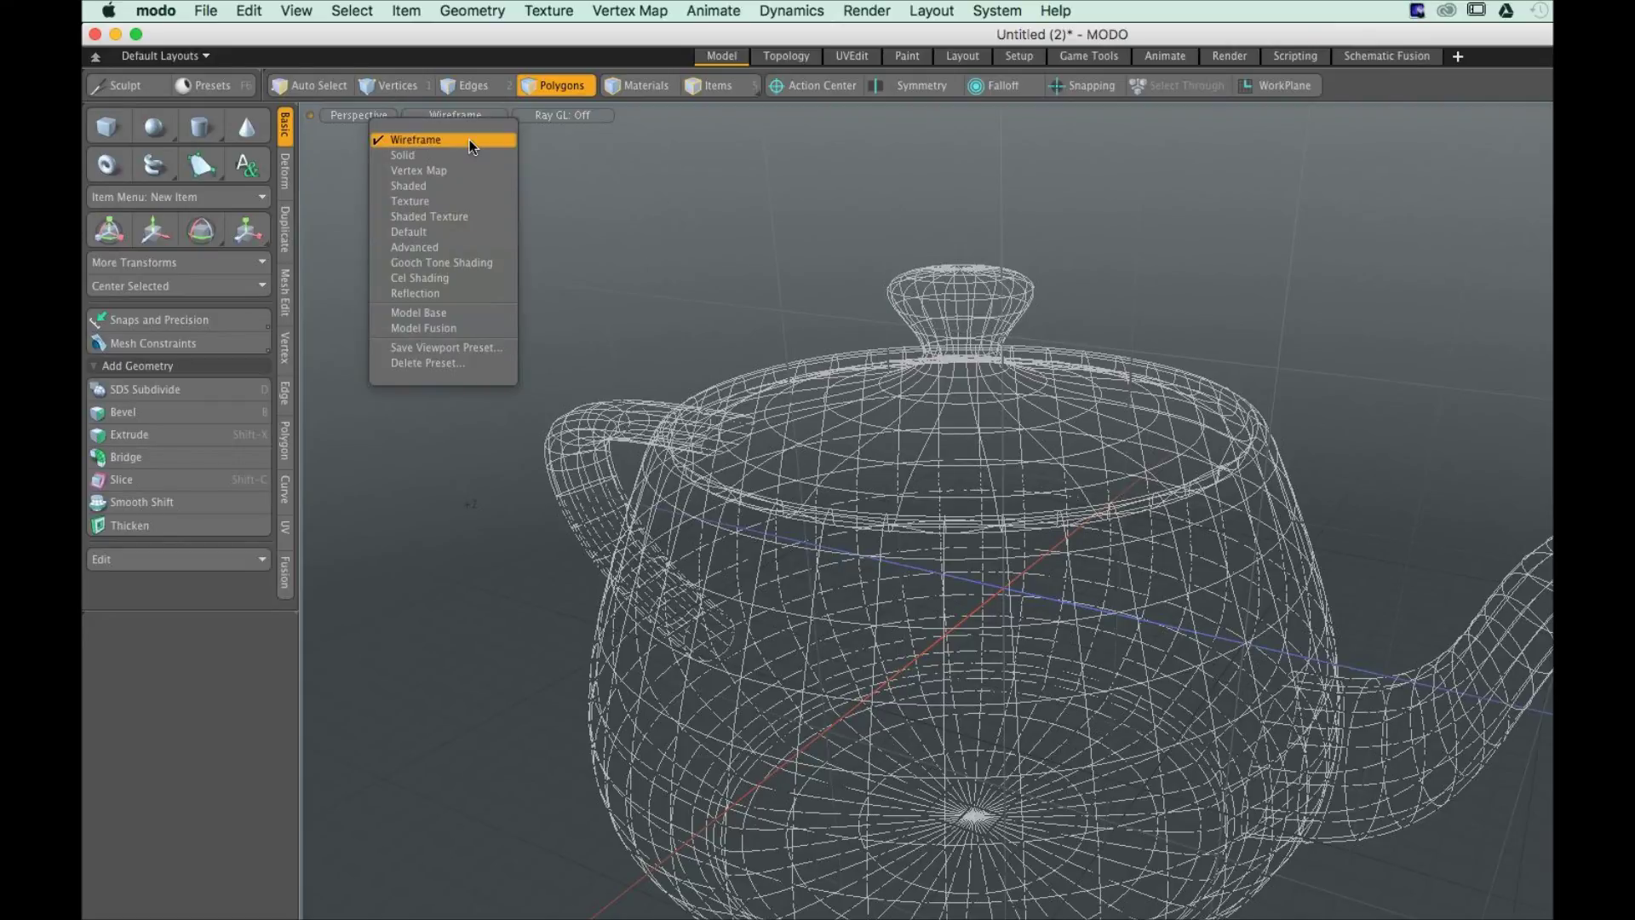
pyautogui.click(471, 155)
pyautogui.click(479, 116)
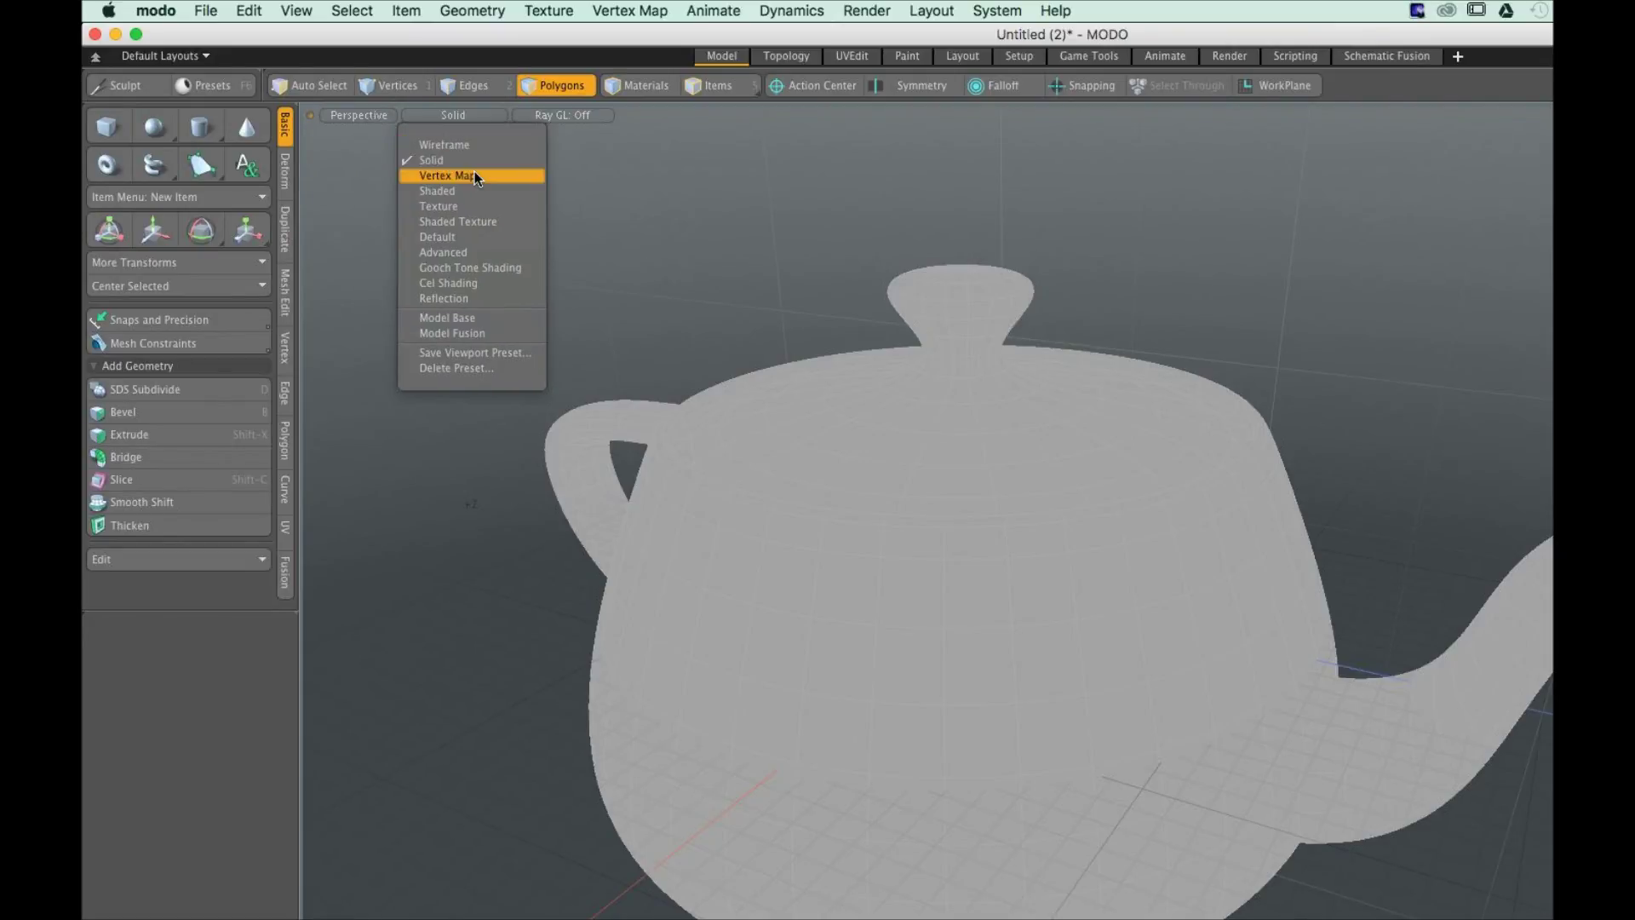
pyautogui.click(474, 175)
# Set the viewport shading to Reflection and examine the teapot's surface from several angles
pyautogui.click(460, 115)
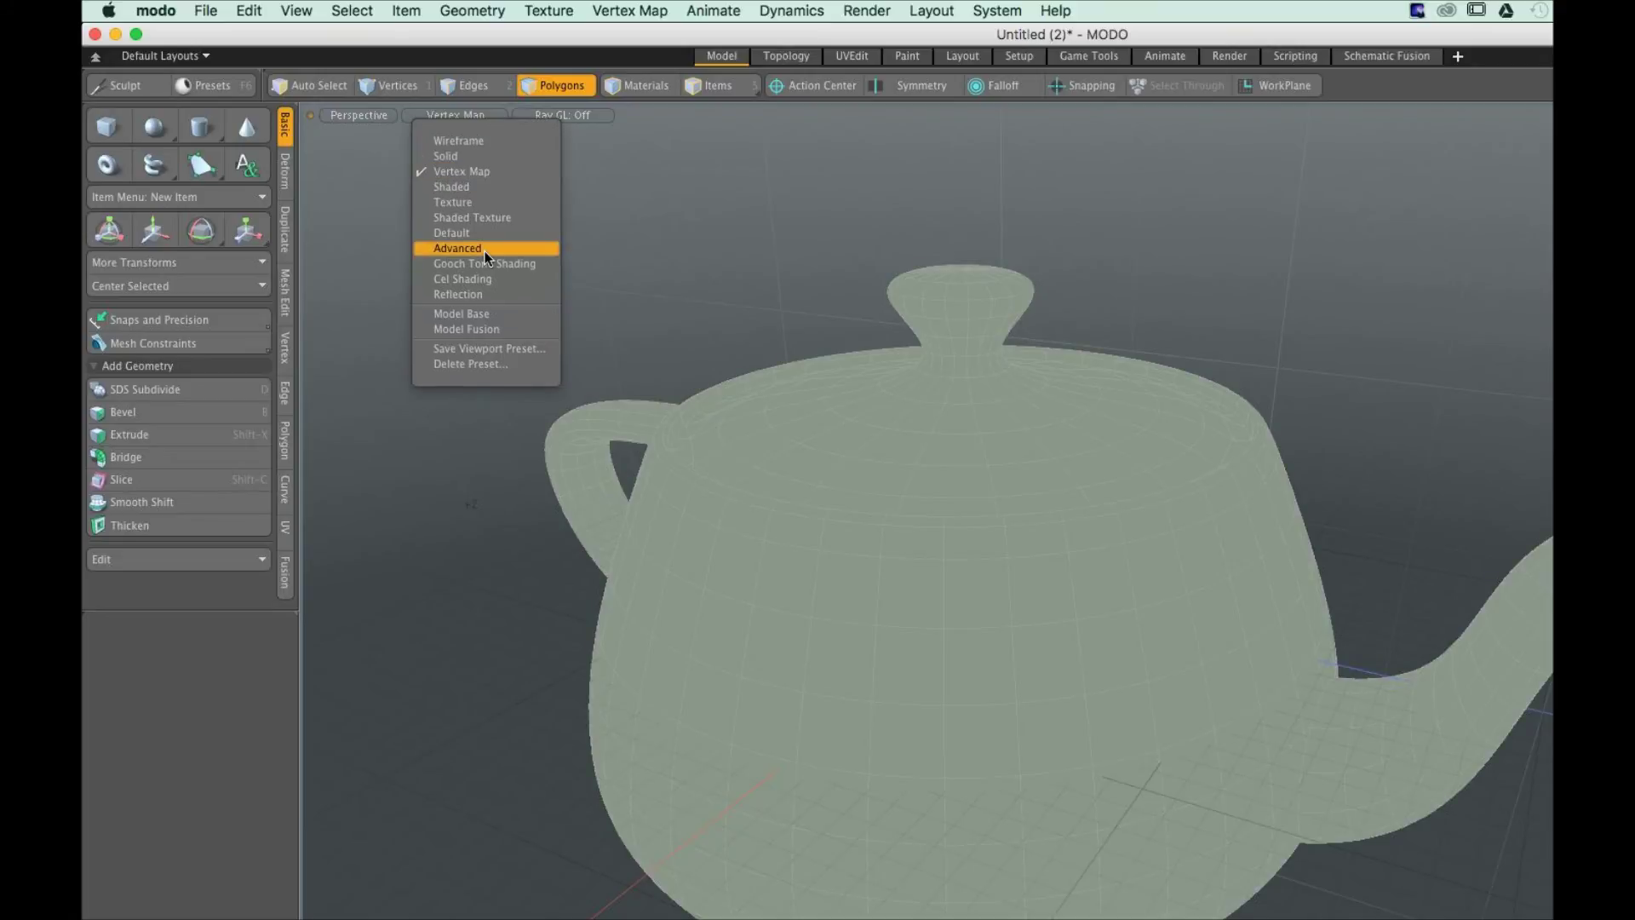
pyautogui.click(460, 294)
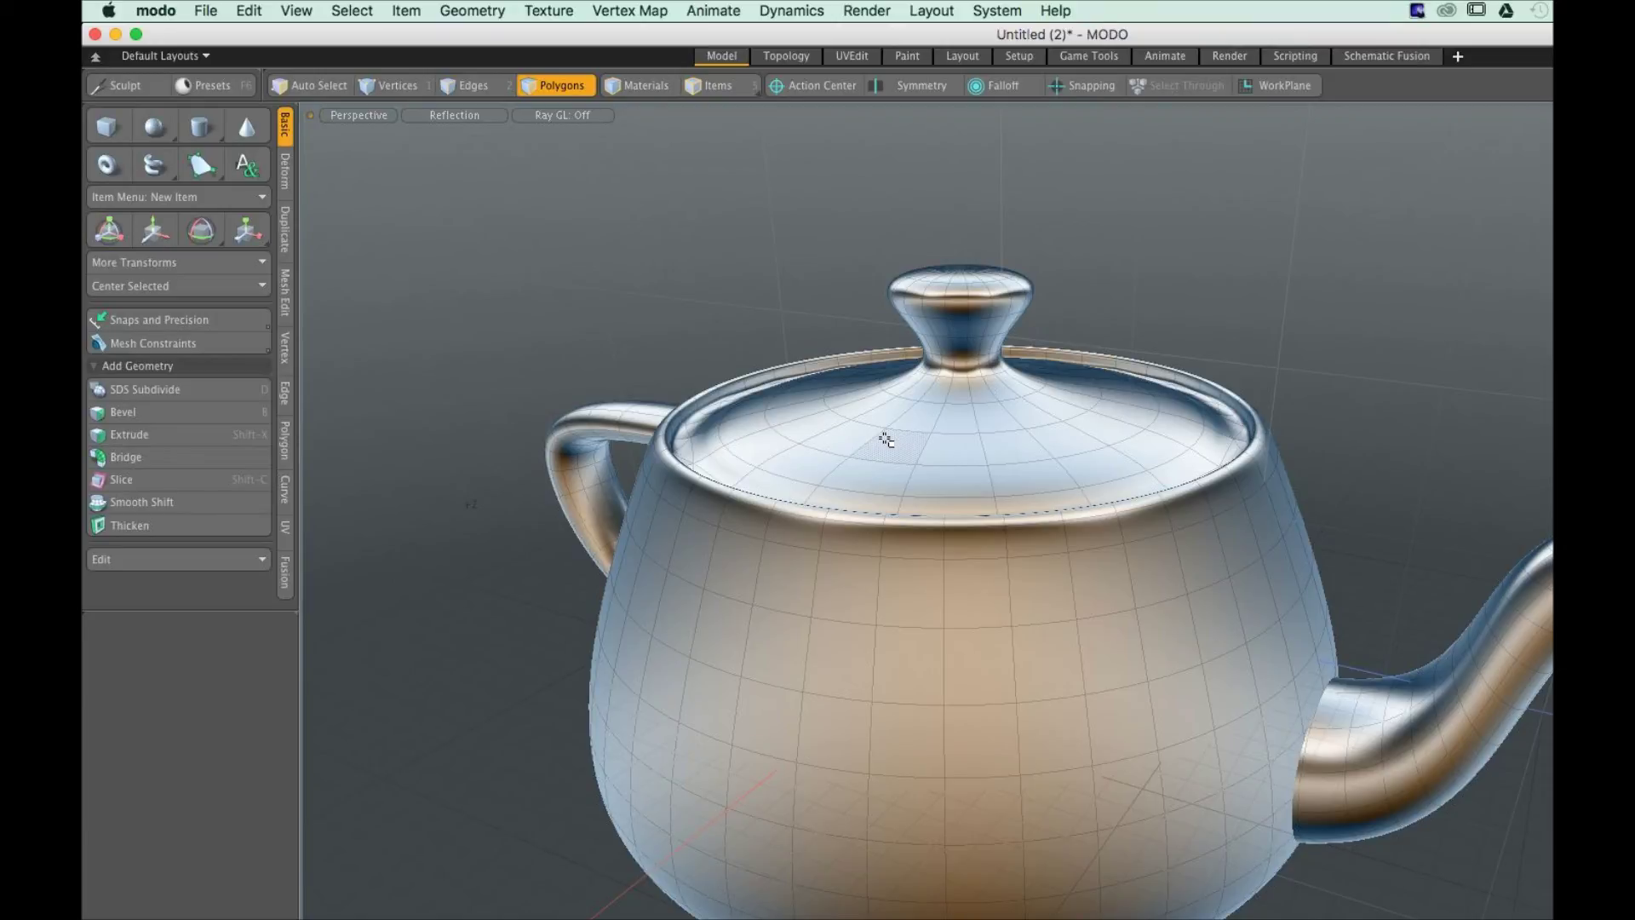
pyautogui.keyDown('ctrl'); pyautogui.keyDown('alt'); pyautogui.moveTo(886, 439); pyautogui.dragTo(1041, 346); pyautogui.keyUp('alt'); pyautogui.keyUp('ctrl')
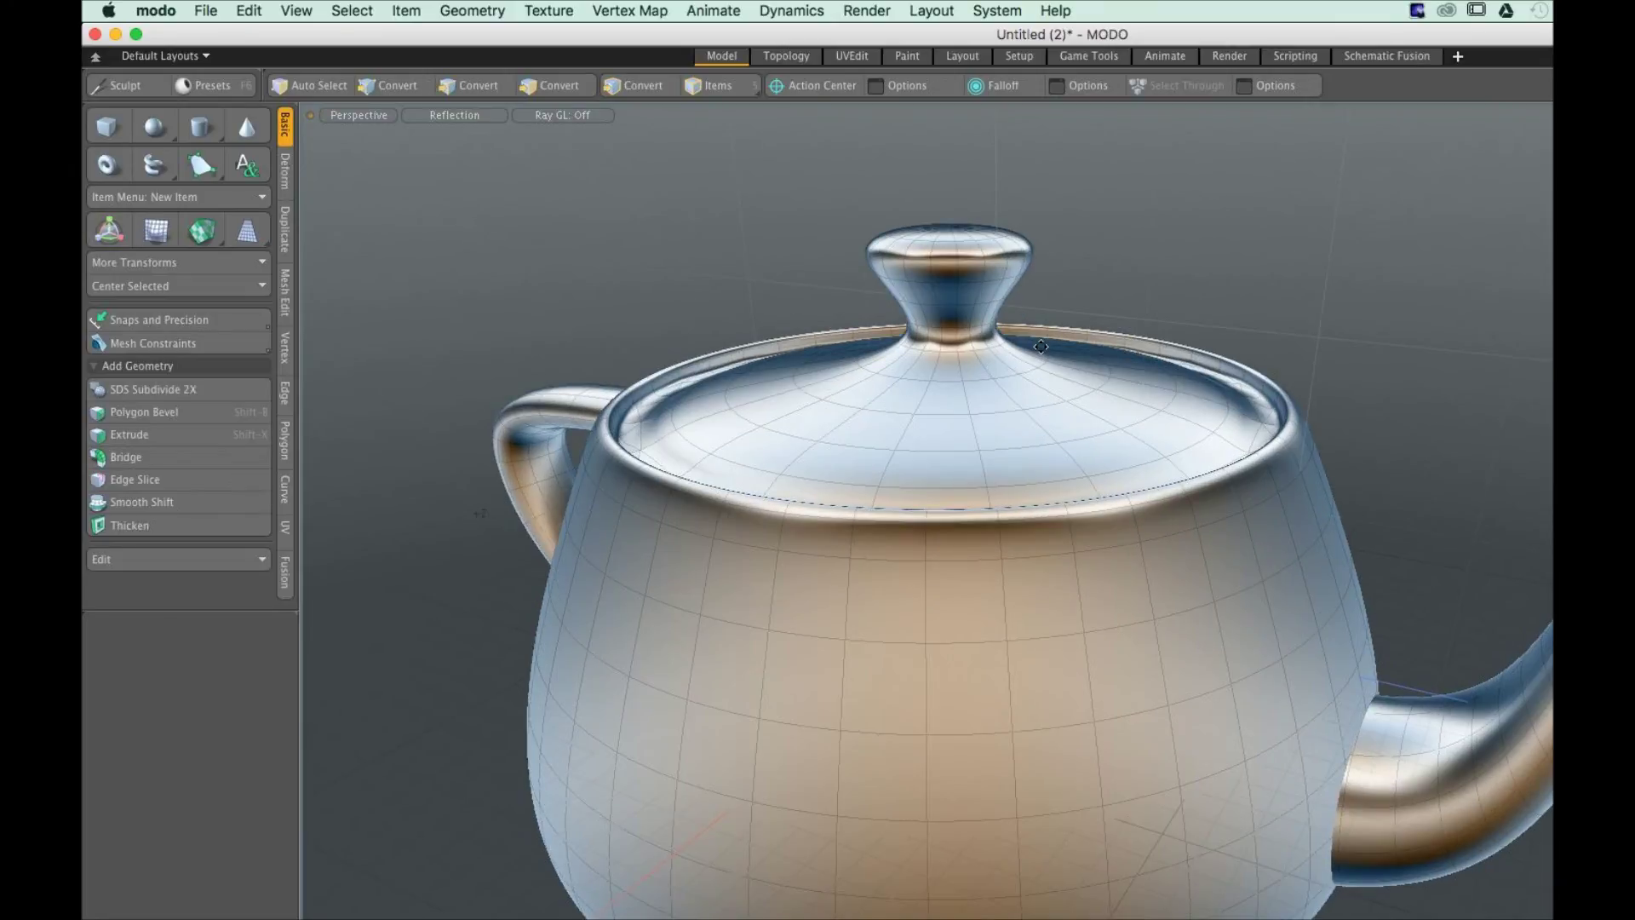
pyautogui.keyDown('alt'); pyautogui.moveTo(1040, 347); pyautogui.dragTo(851, 358); pyautogui.keyUp('alt')
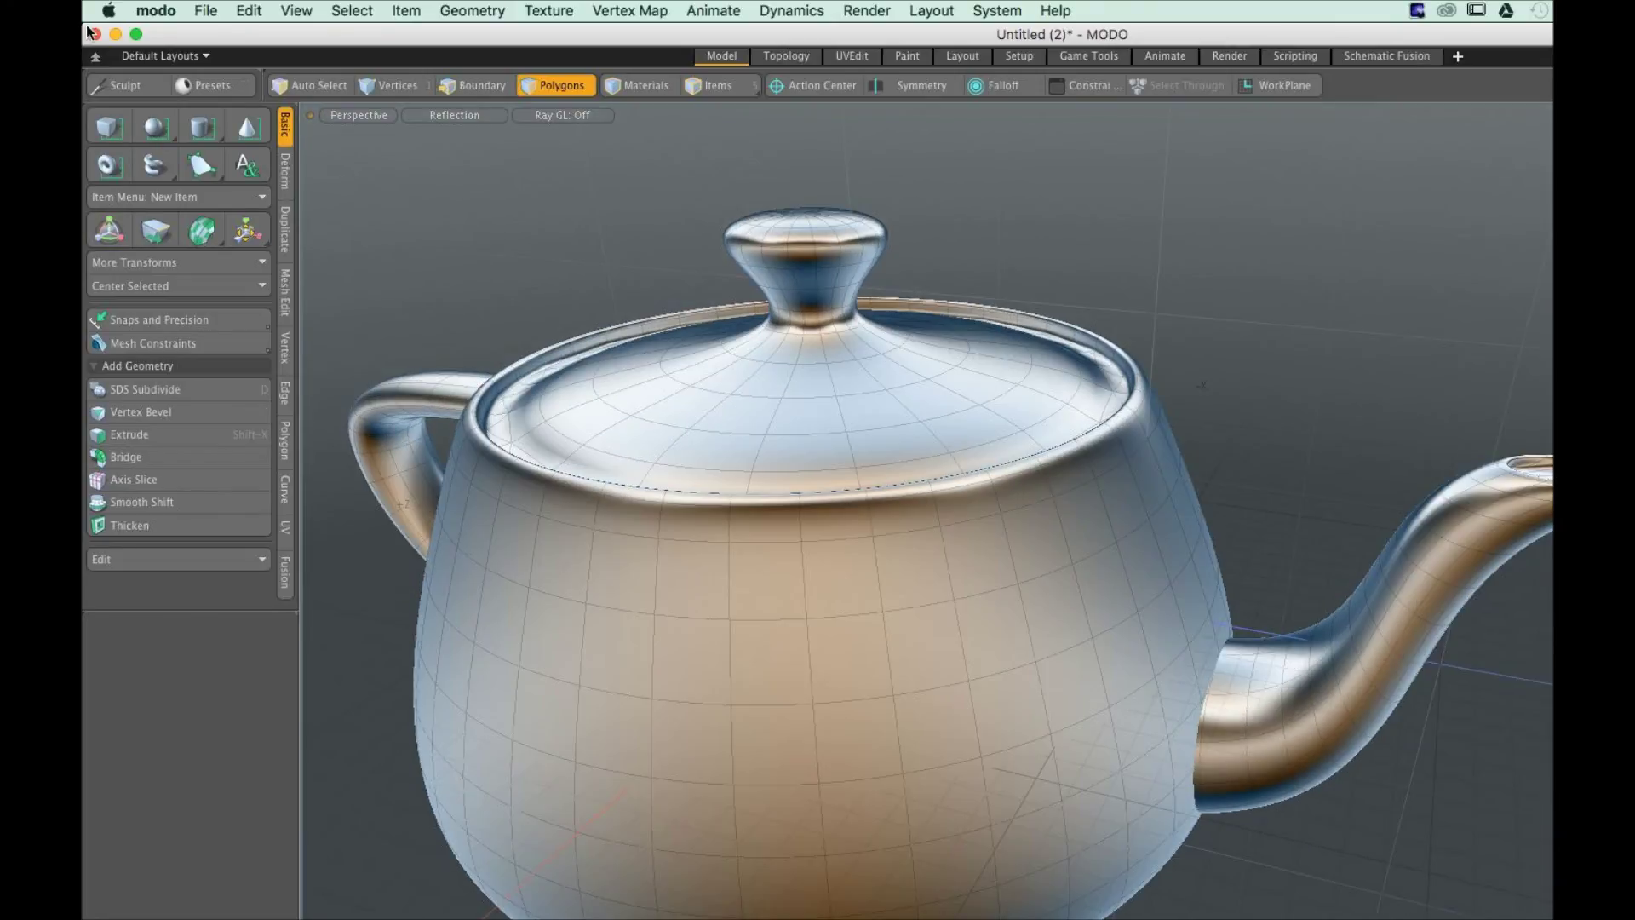
# Set the viewport shading to Advanced and examine the teapot from different angles and distances
pyautogui.click(454, 115)
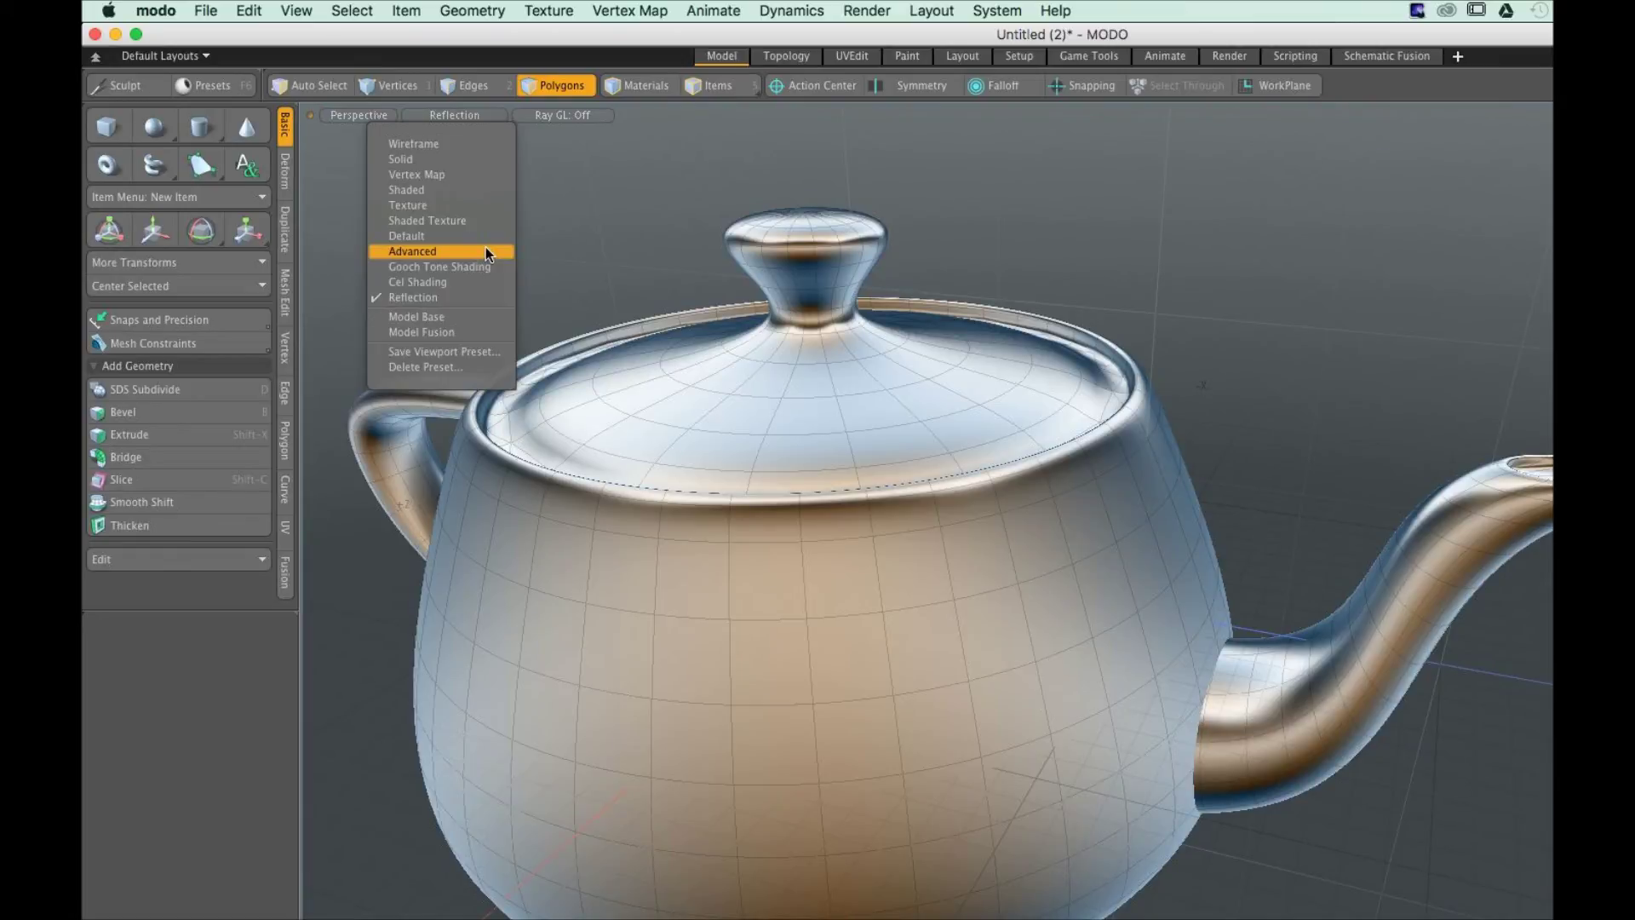
pyautogui.click(487, 252)
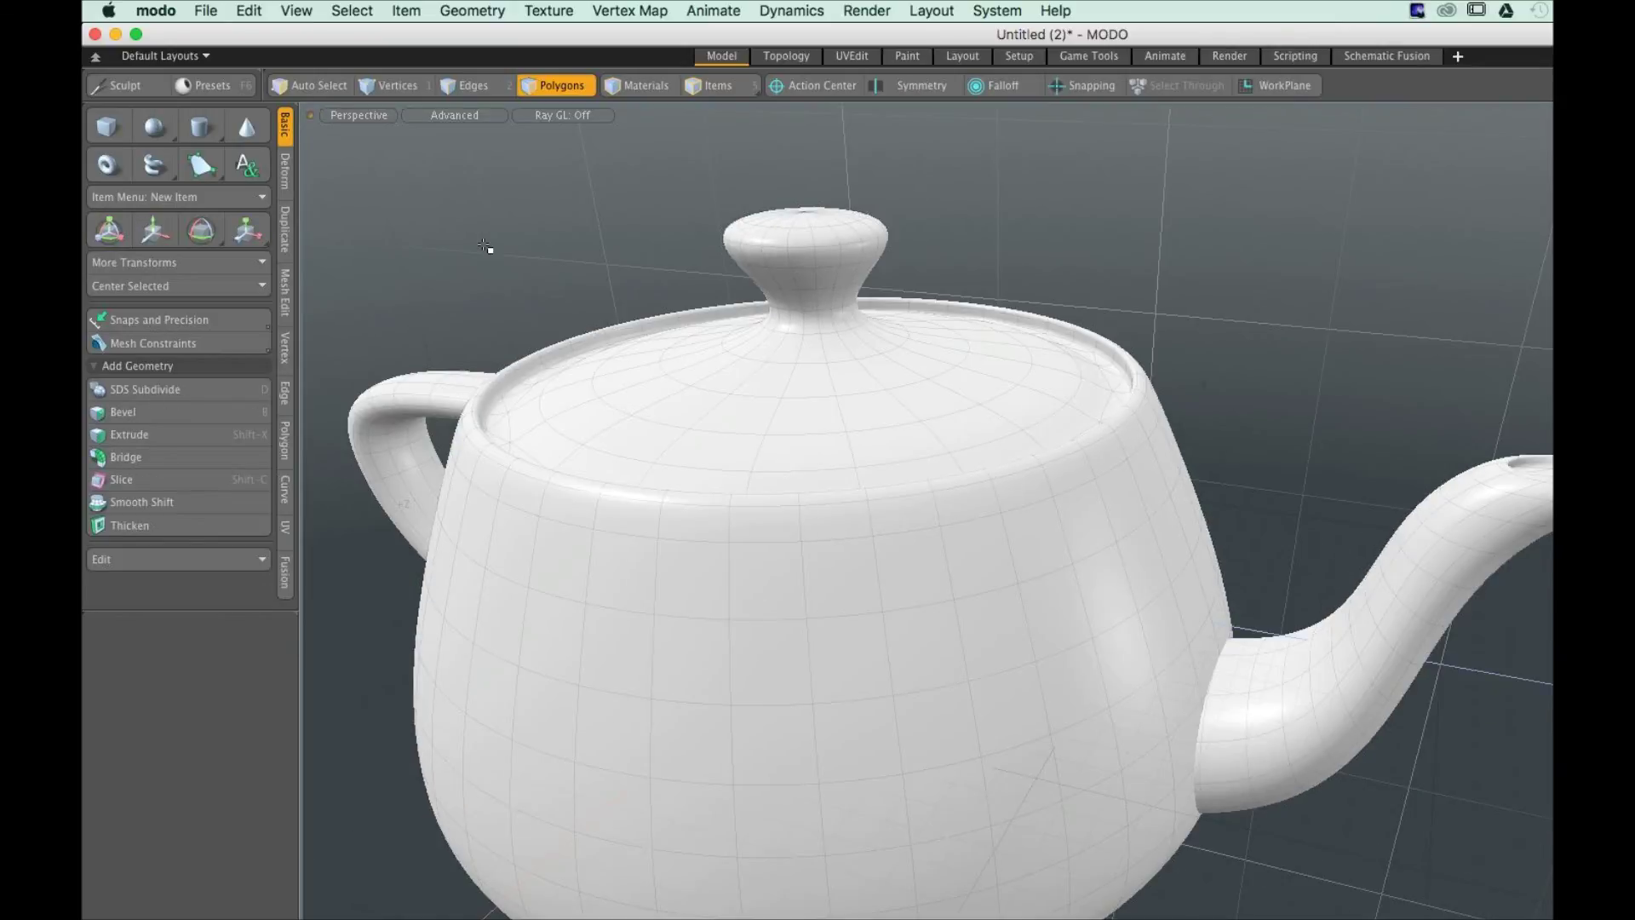
pyautogui.keyDown('alt'); pyautogui.moveTo(485, 247); pyautogui.dragTo(850, 400); pyautogui.keyUp('alt')
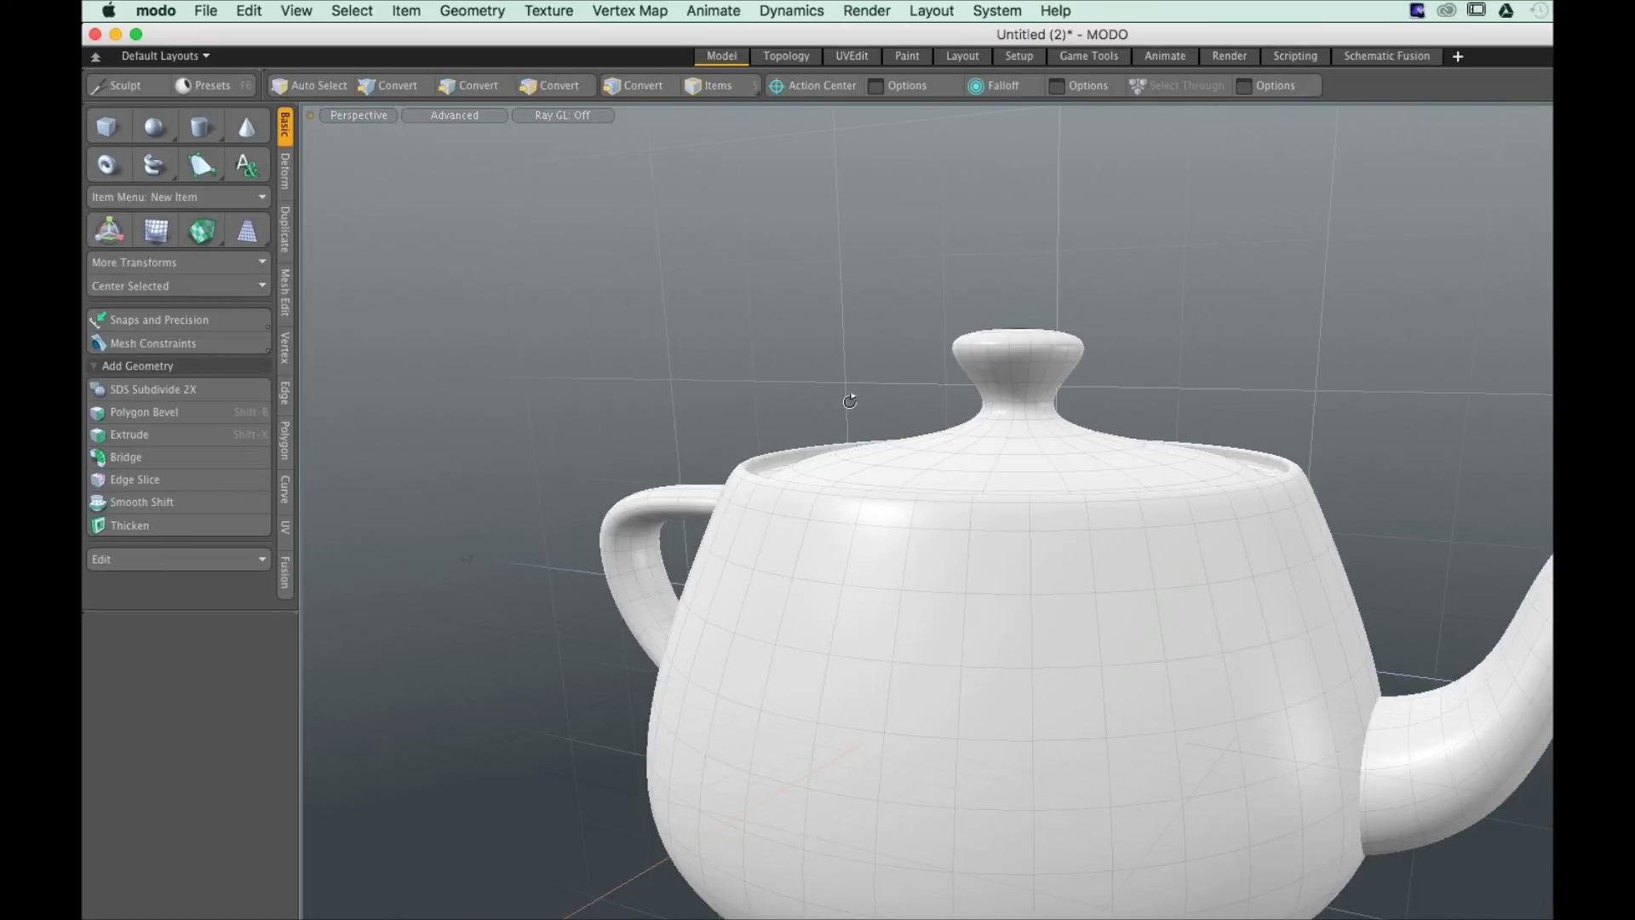
pyautogui.keyDown('alt'); pyautogui.moveTo(850, 400); pyautogui.dragTo(781, 538); pyautogui.keyUp('alt')
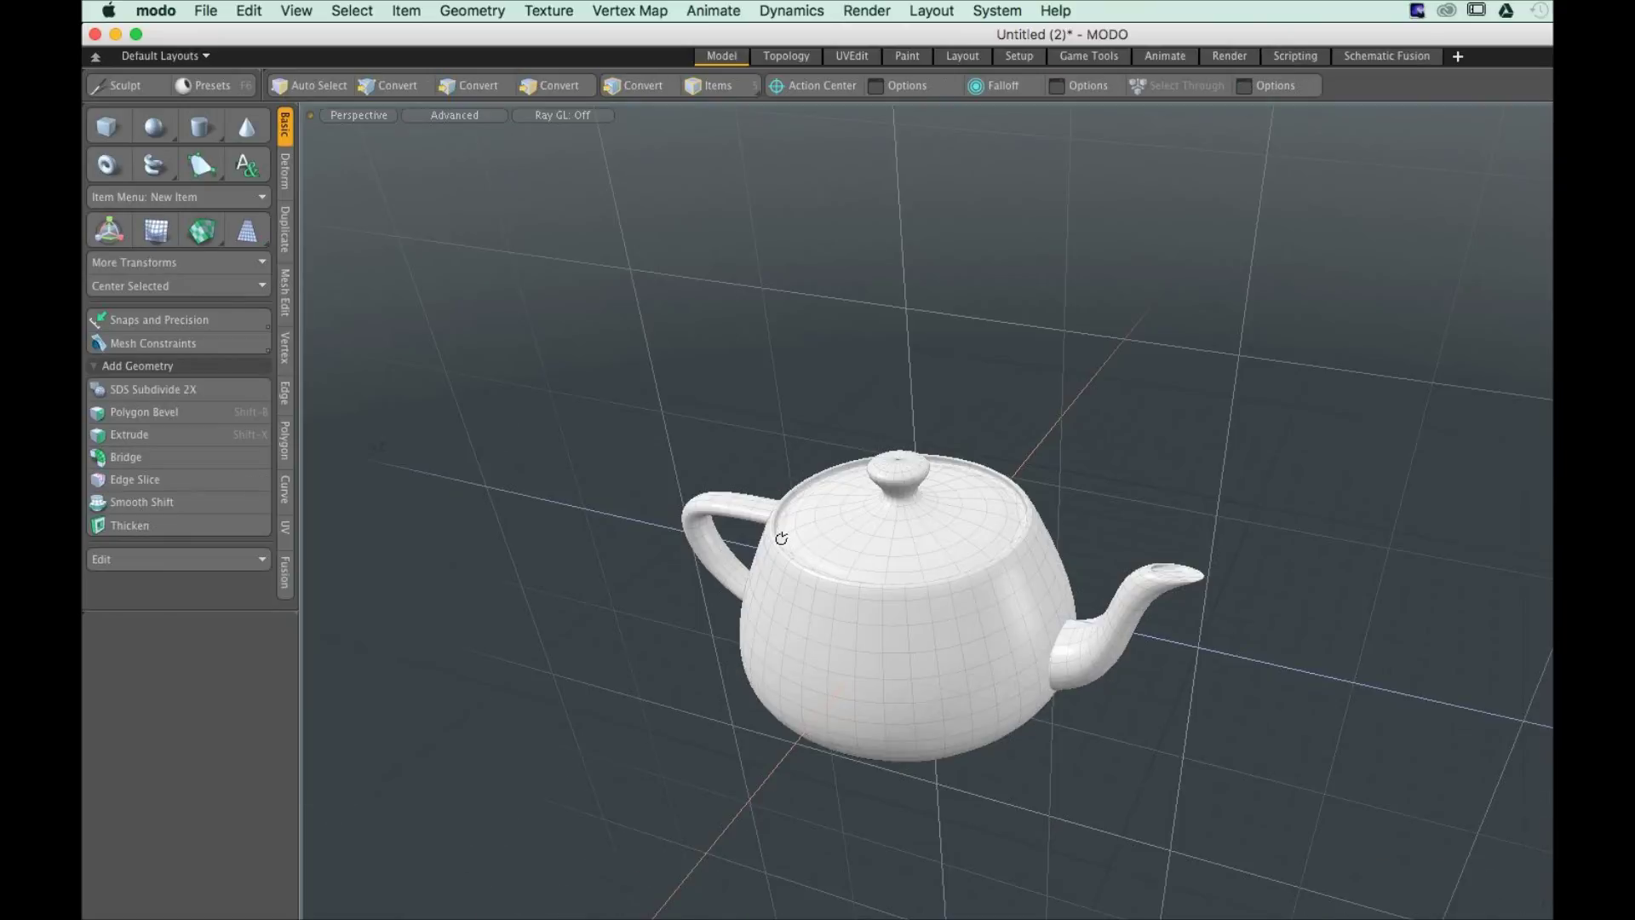
pyautogui.scroll(3, 792, 491)
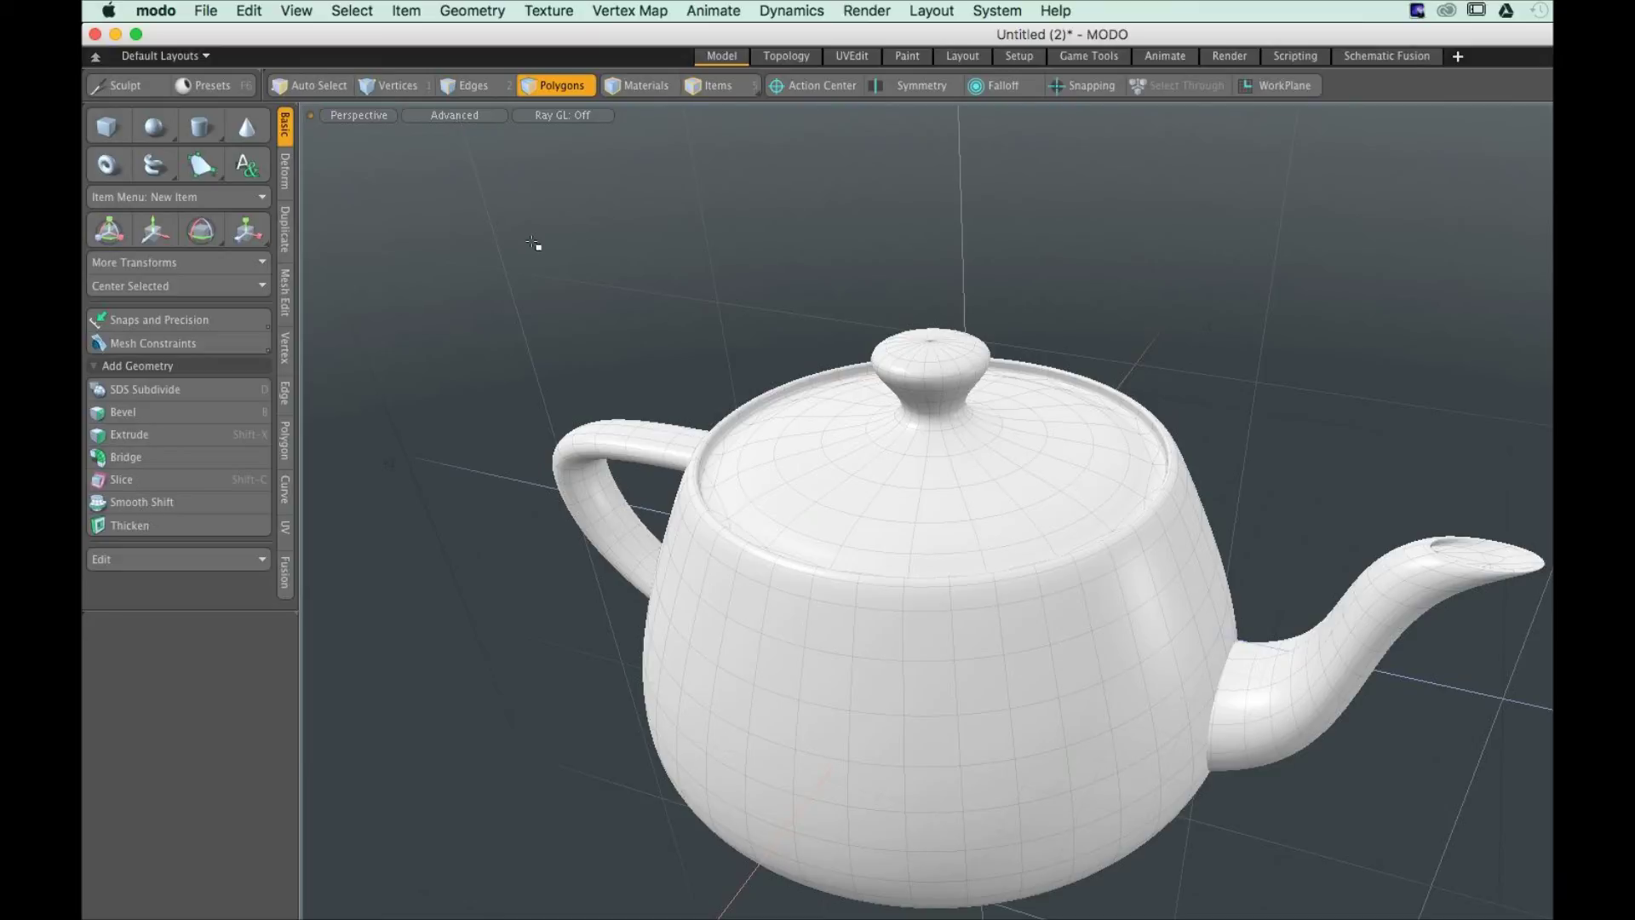
# Return the viewport to Default shading and look around the teapot
pyautogui.click(470, 114)
pyautogui.click(478, 132)
pyautogui.click(472, 115)
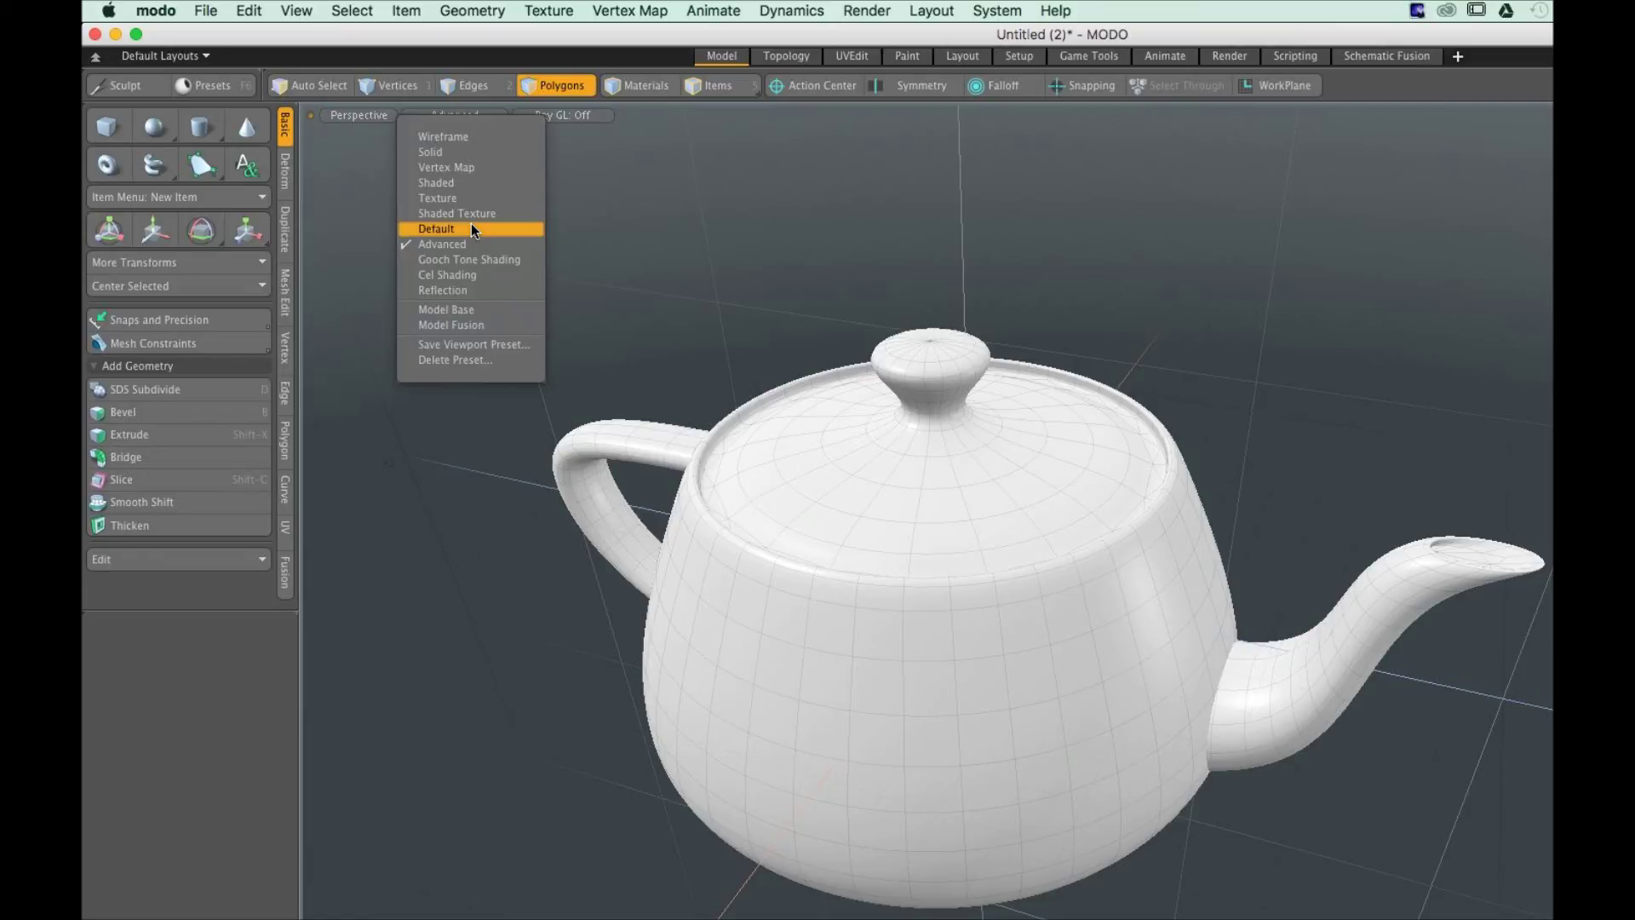
pyautogui.click(472, 226)
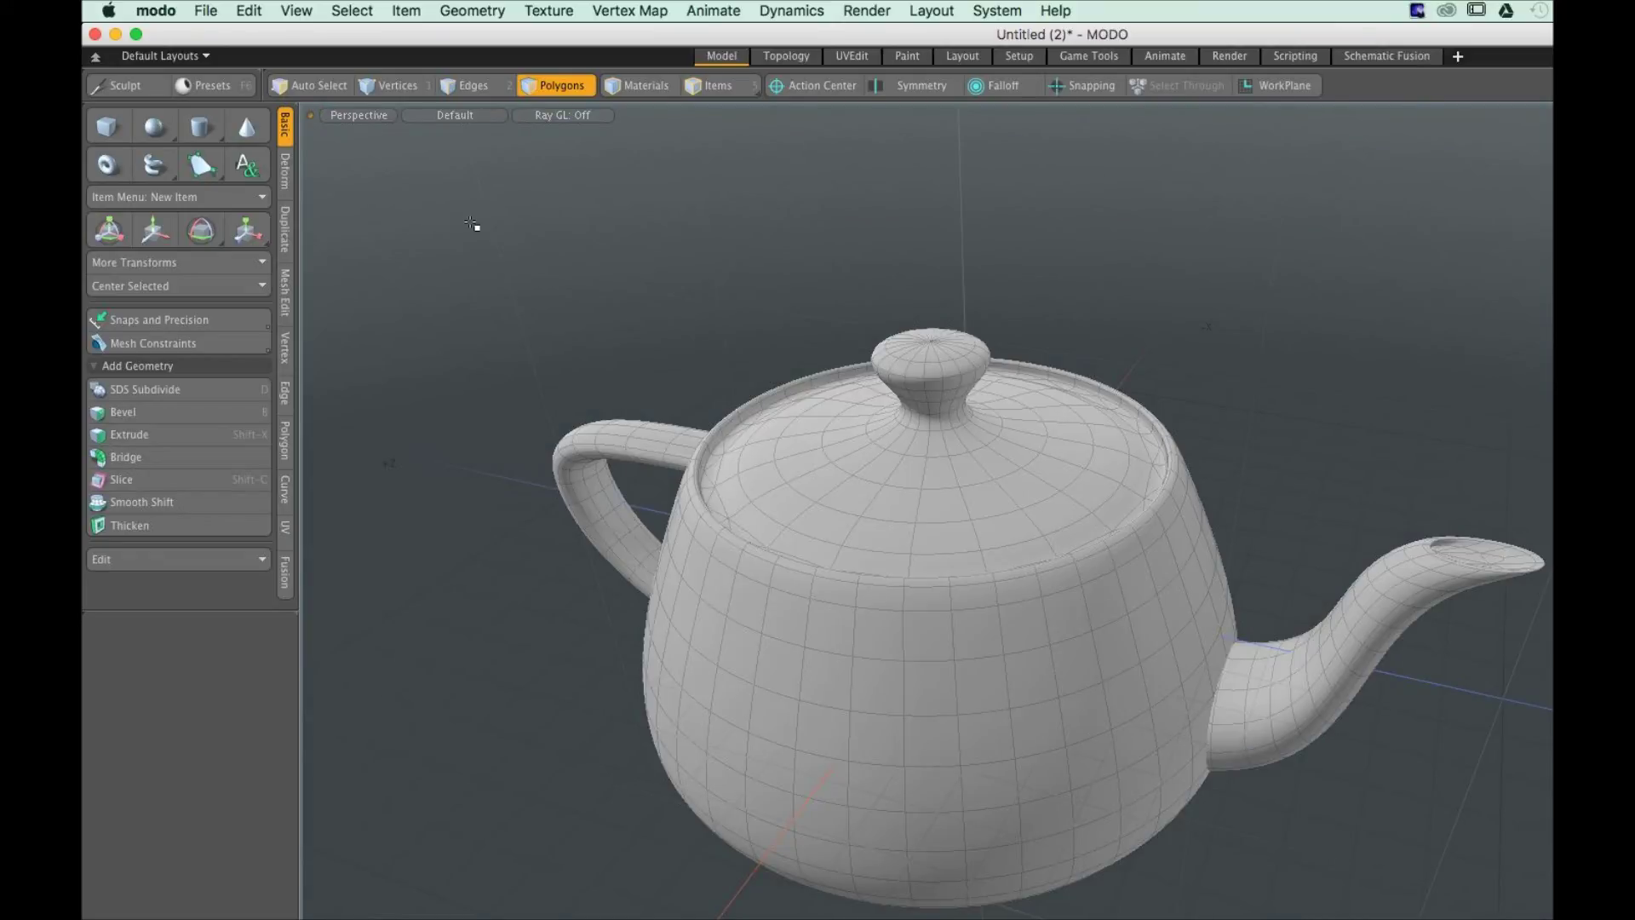
pyautogui.keyDown('alt'); pyautogui.moveTo(472, 226); pyautogui.dragTo(764, 245); pyautogui.keyUp('alt')
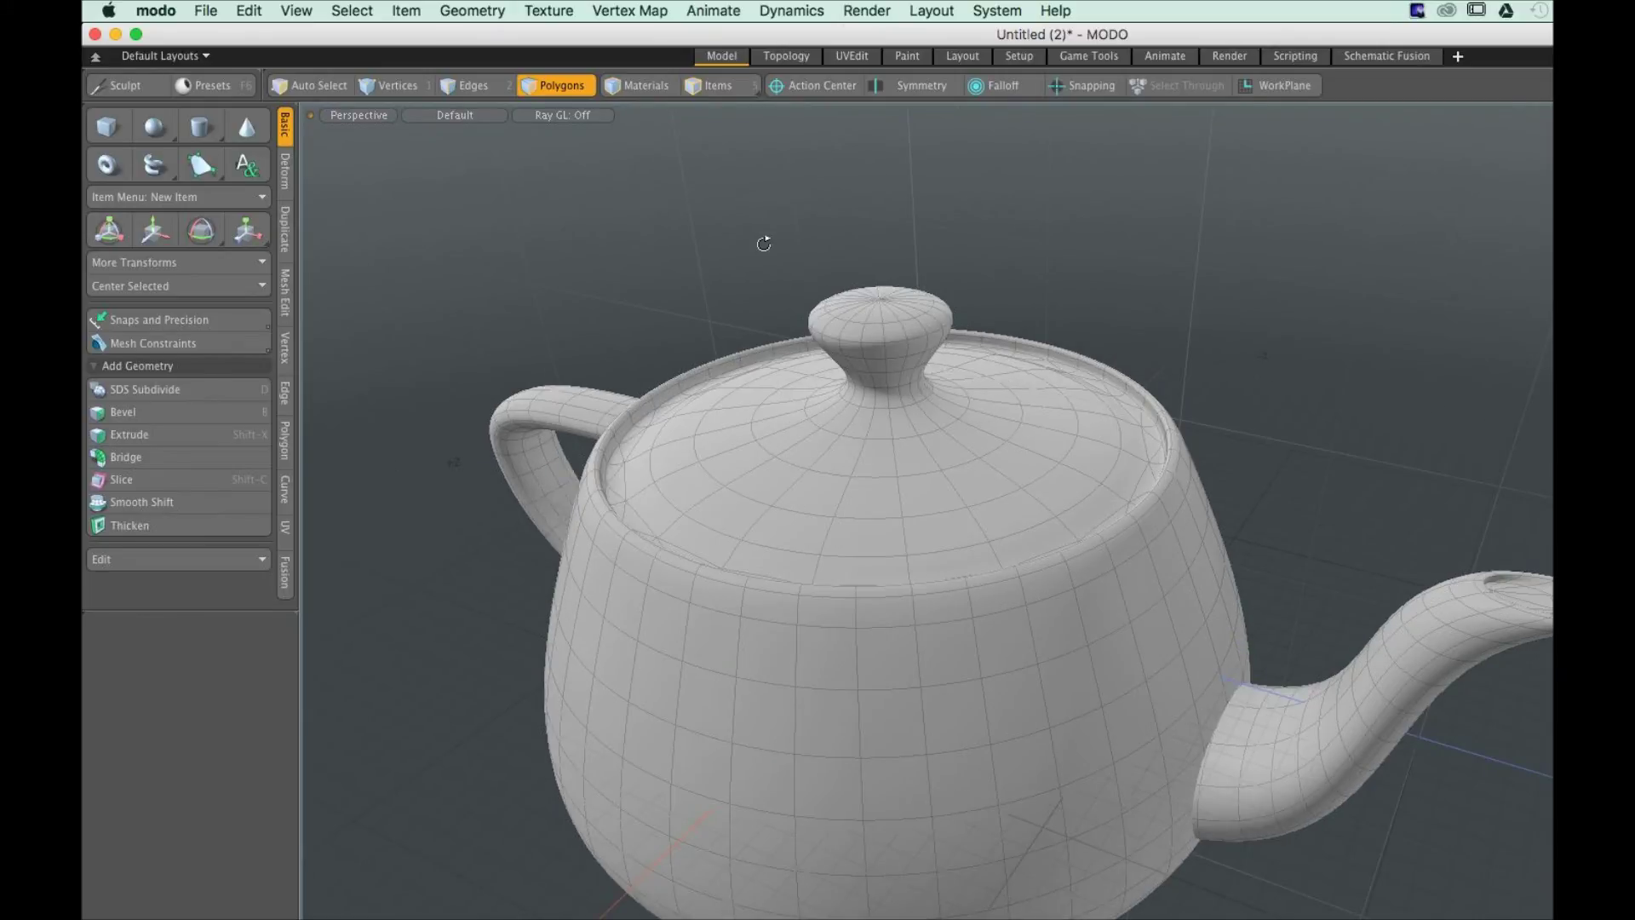
# Preview the teapot with Ray GL set to Full, and turn Ray GL off again
pyautogui.click(562, 115)
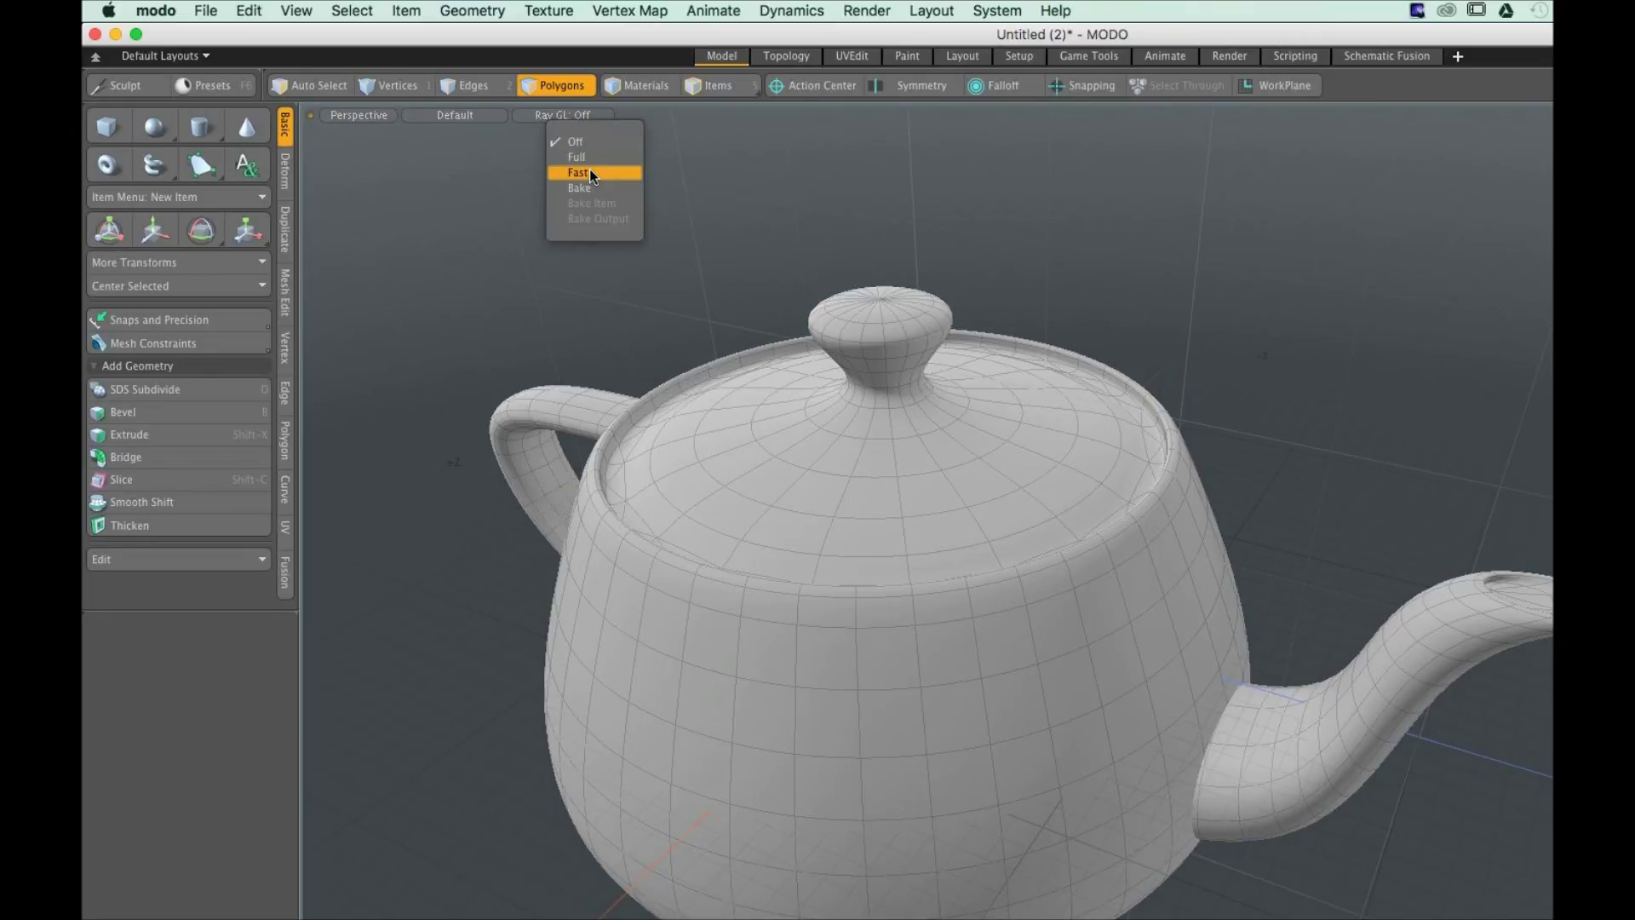
pyautogui.click(583, 158)
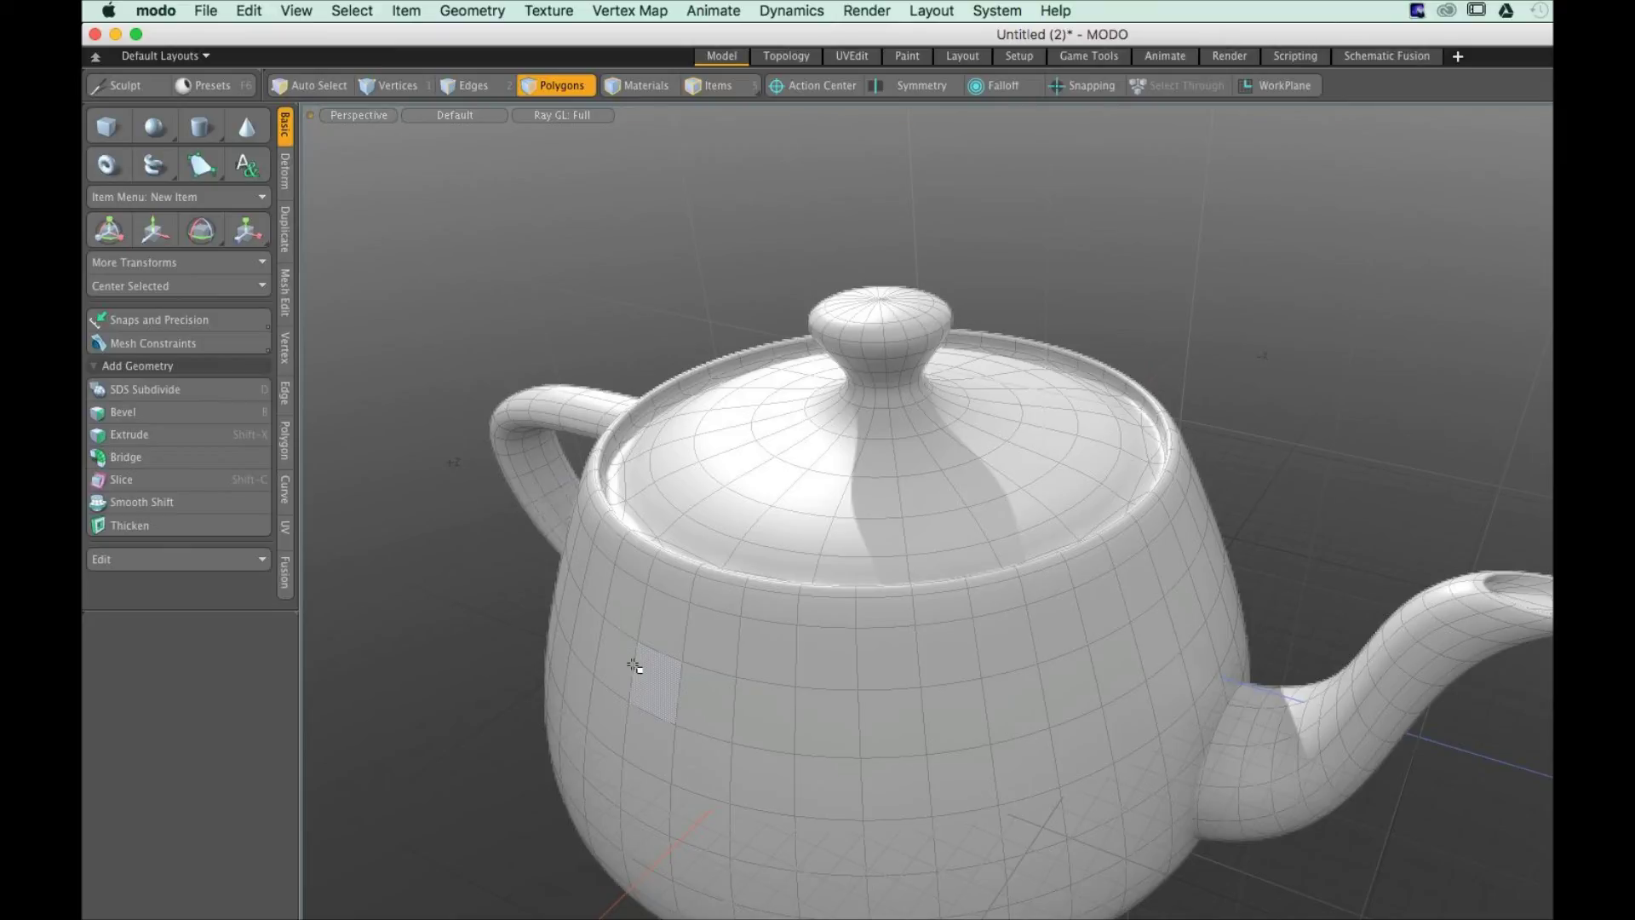
pyautogui.click(562, 115)
pyautogui.click(581, 140)
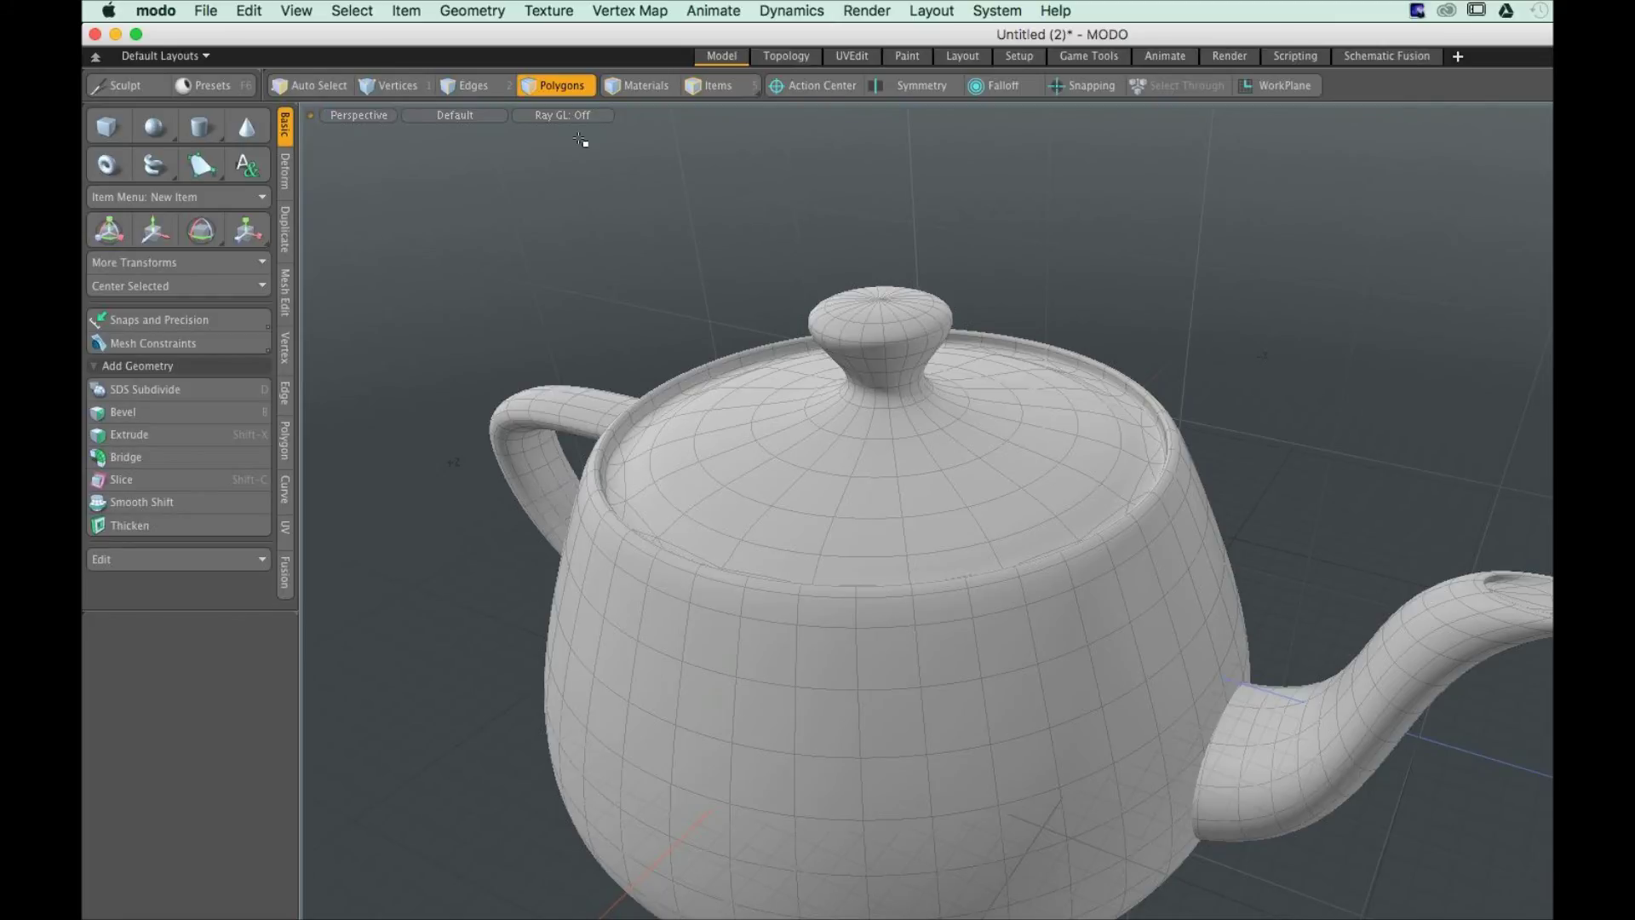
# Undo the teapot and add a unit cube primitive to the empty mesh
pyautogui.press('super+z')
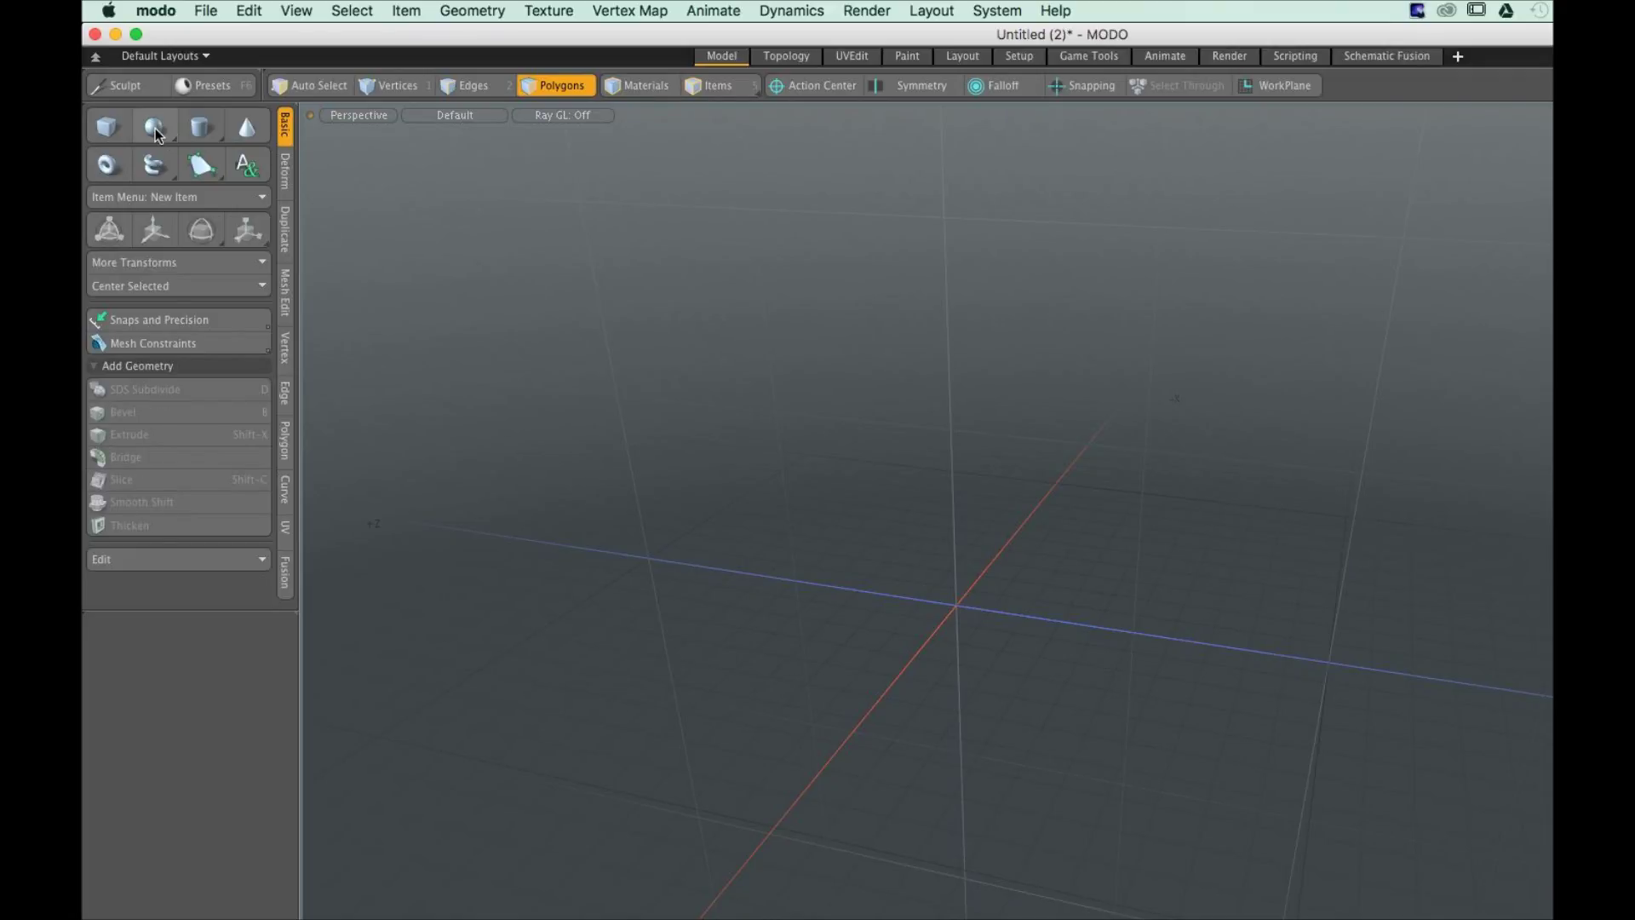
pyautogui.press('ctrl')
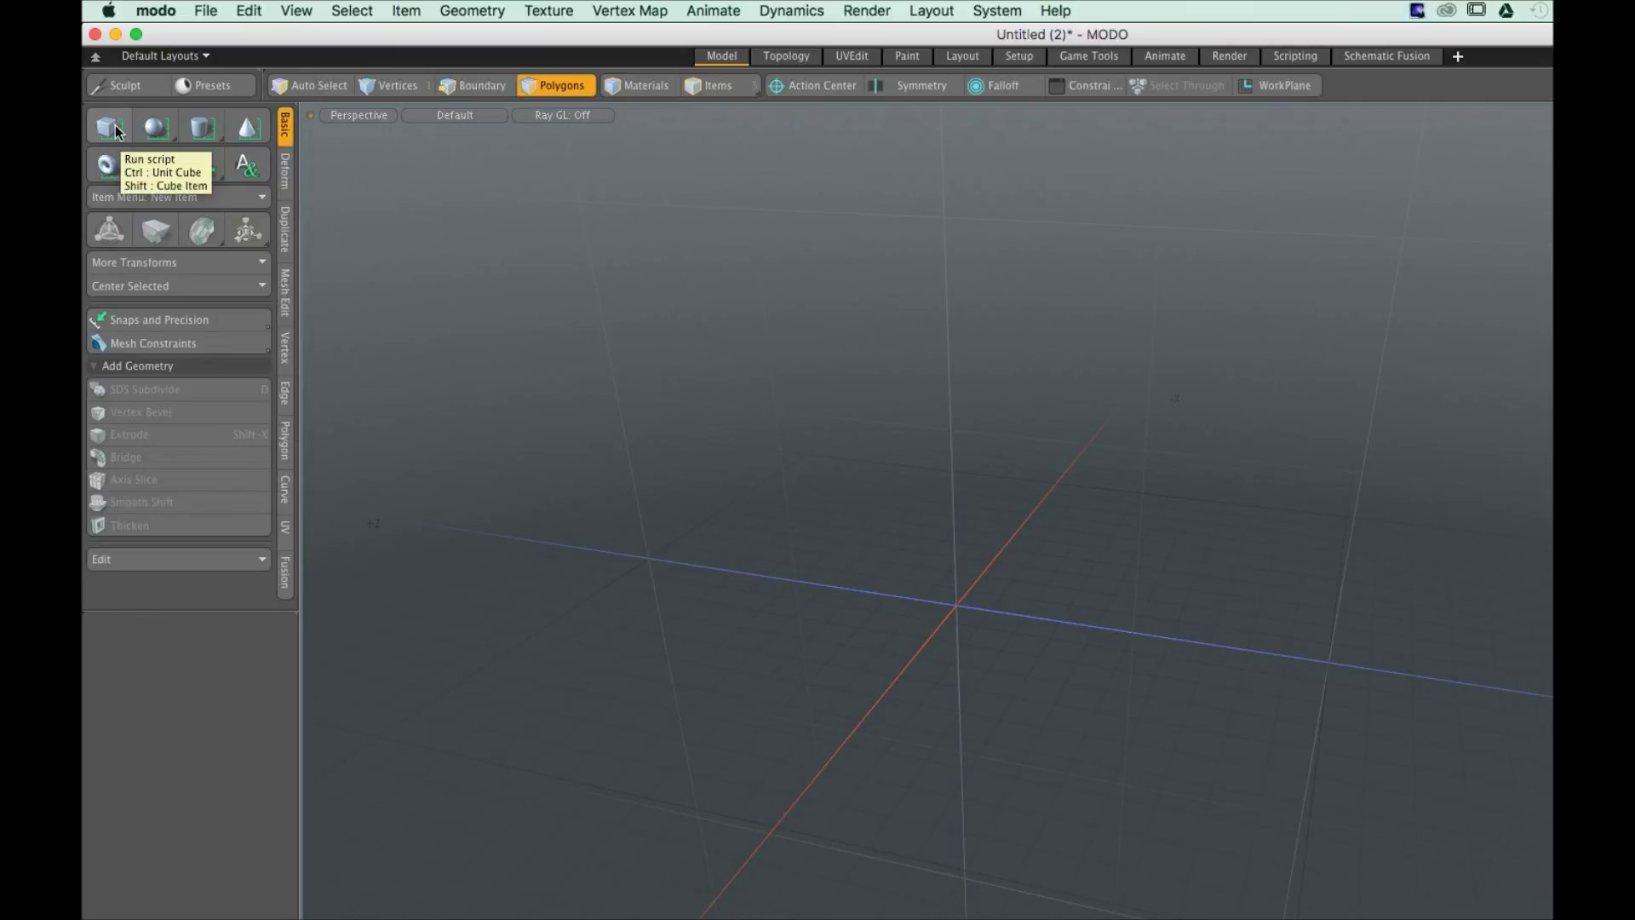
pyautogui.click(118, 130)
pyautogui.hotkey('ctrl', 'z')
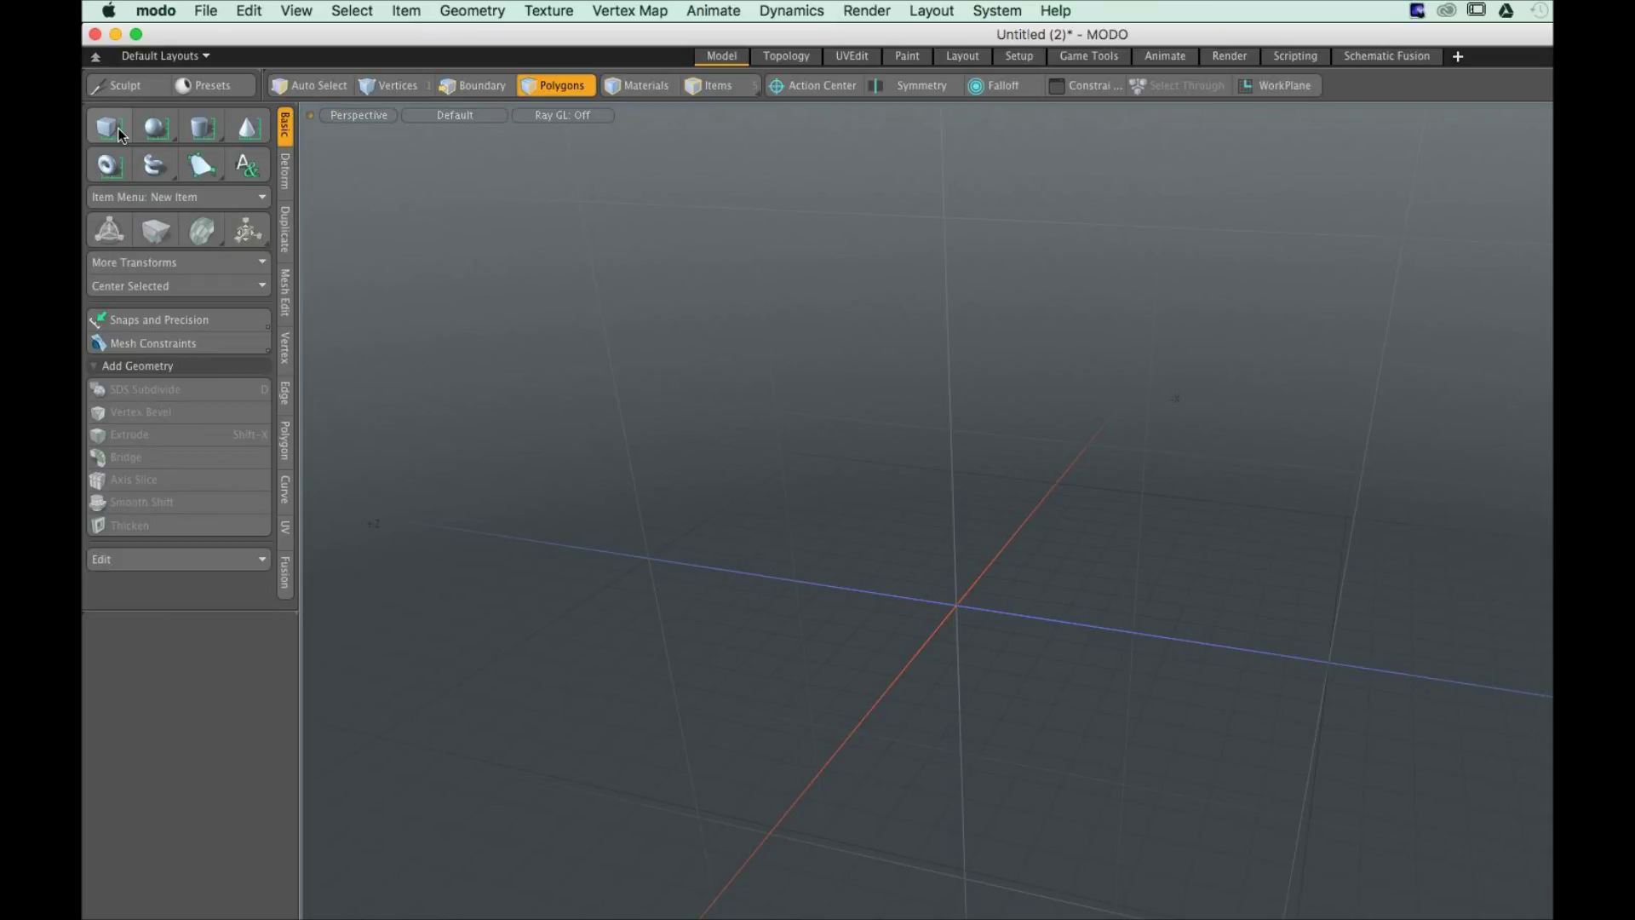
pyautogui.click(118, 130)
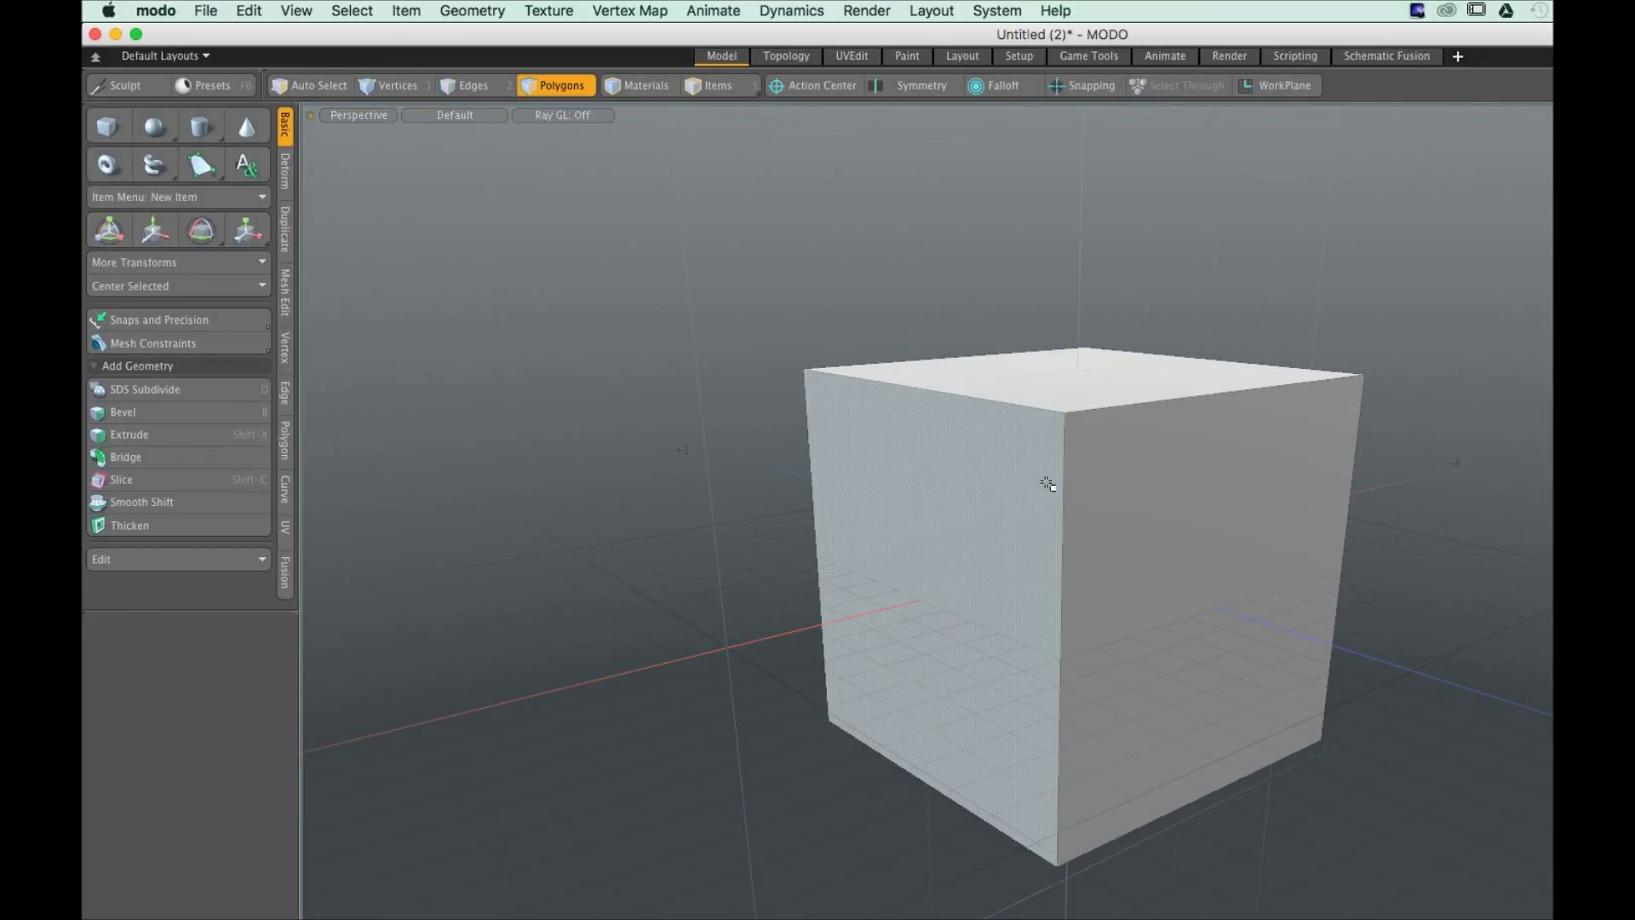
# Select the whole cylinder and move it farther away from the cube
pyautogui.press('ctrl')
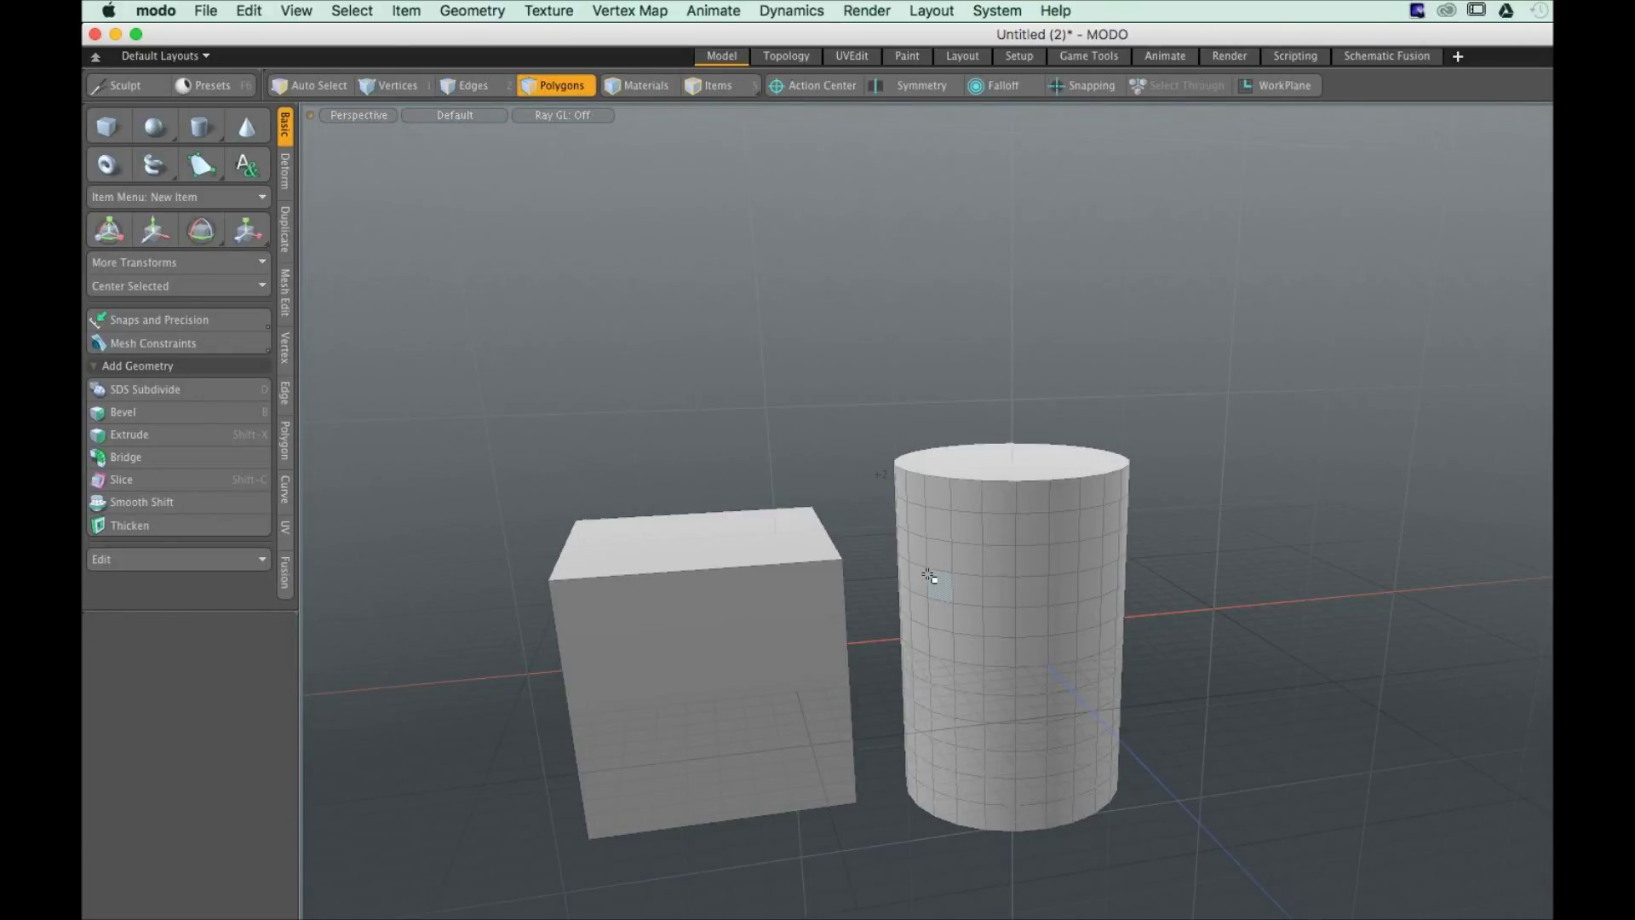
pyautogui.doubleClick(929, 576)
pyautogui.press('w')
pyautogui.moveTo(928, 636); pyautogui.dragTo(1209, 610)
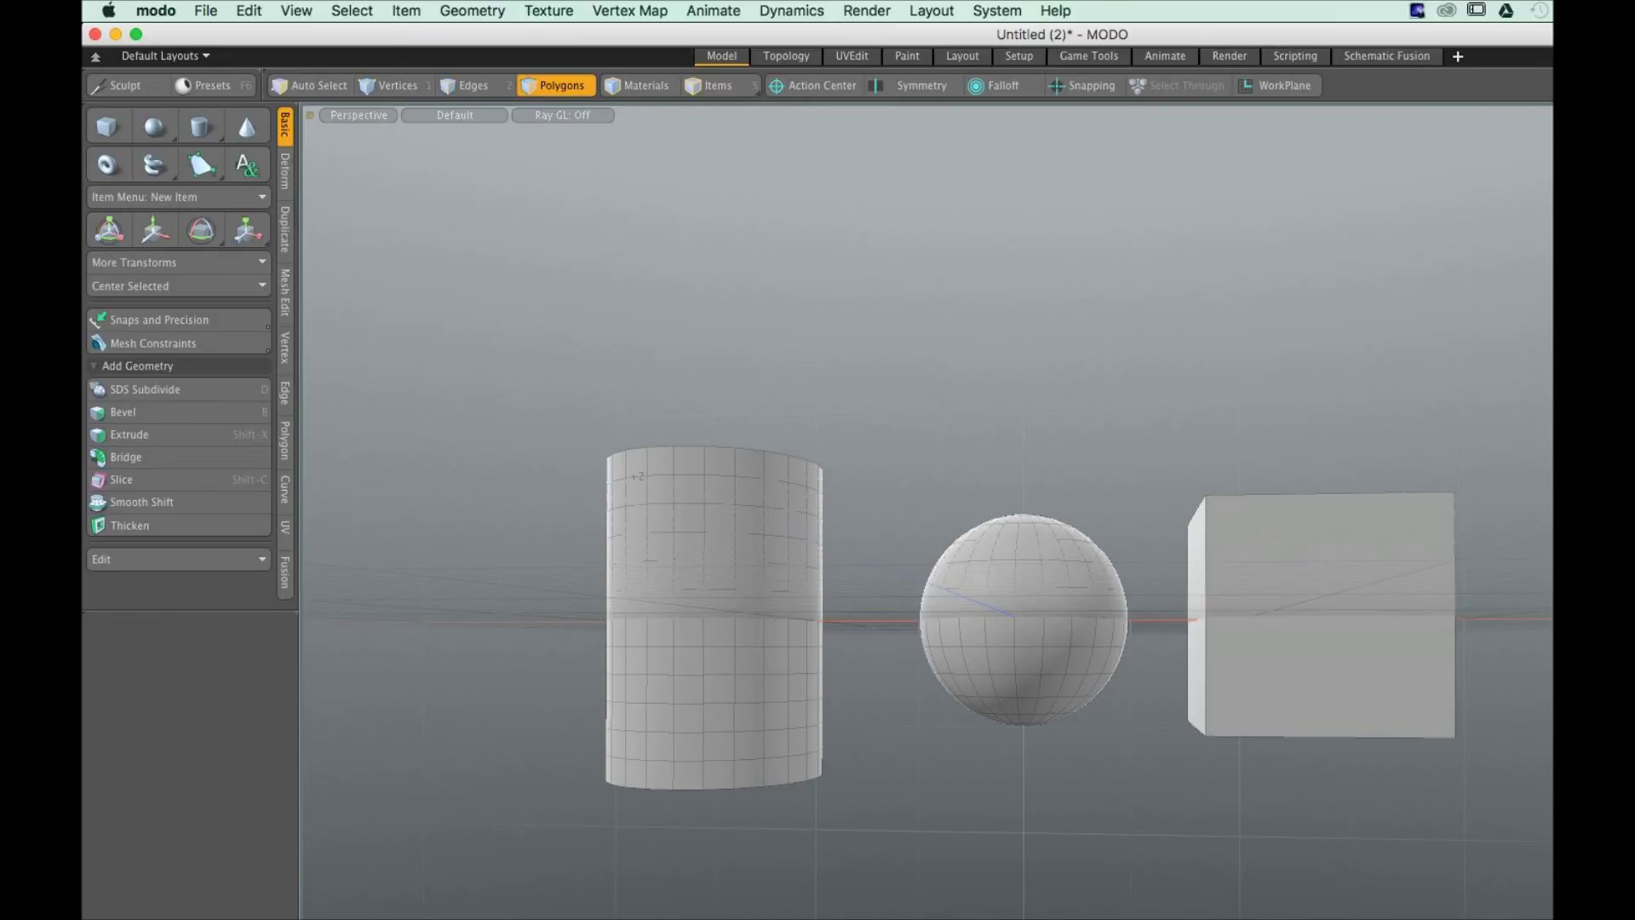
# Switch to Wirecast and load the lab activity title shot into the preview
pyautogui.press('super+Tab')
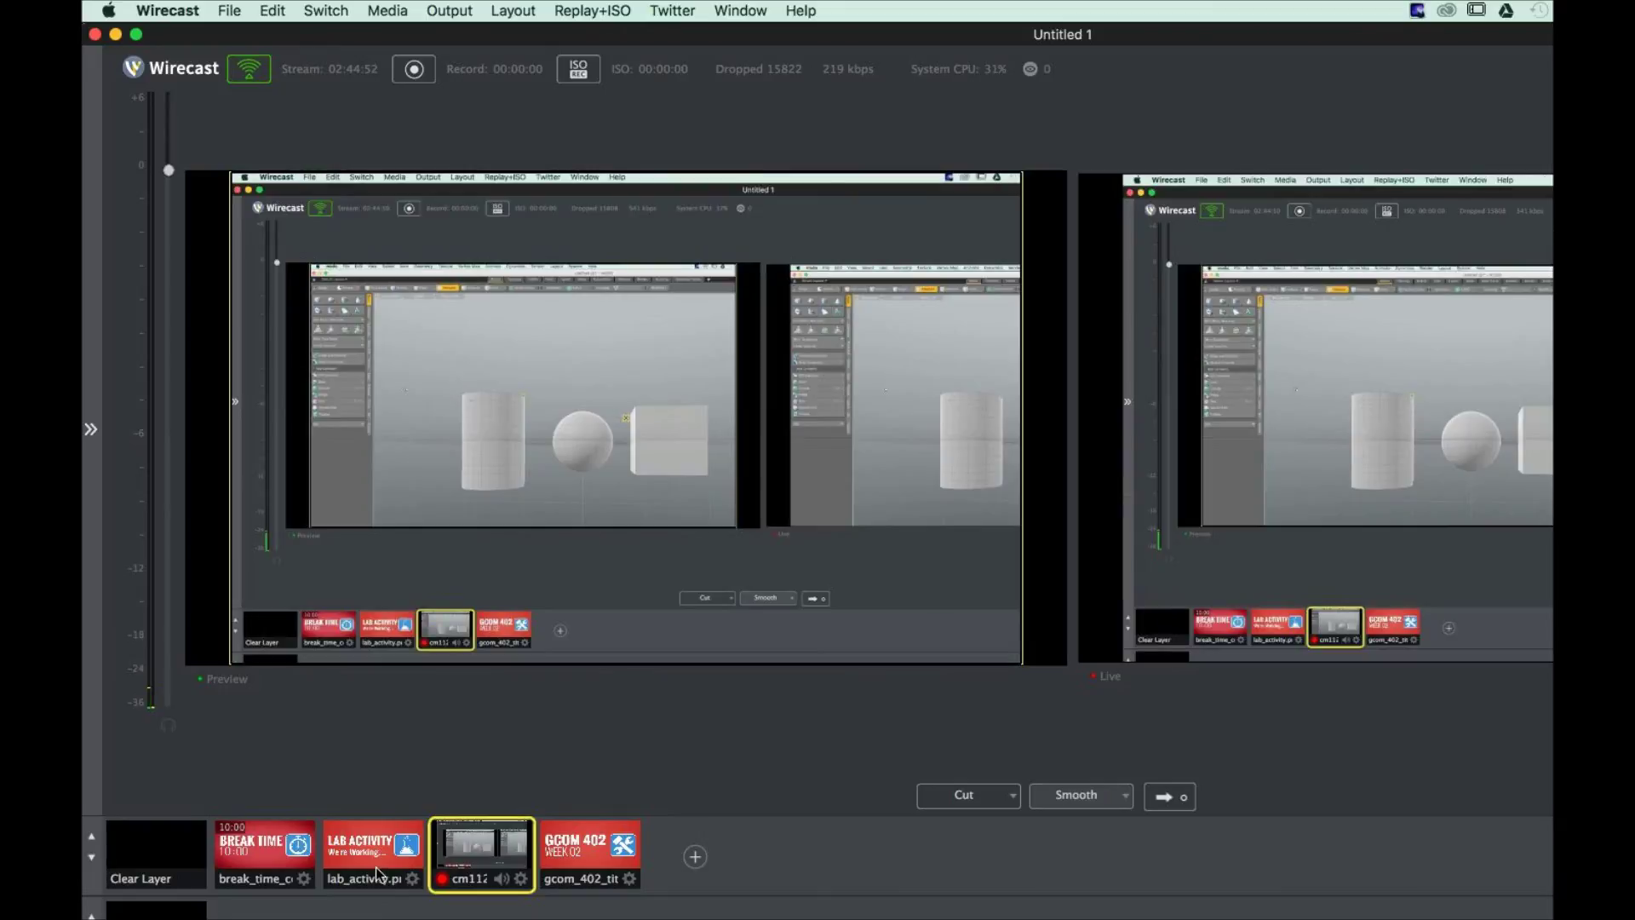
pyautogui.click(377, 868)
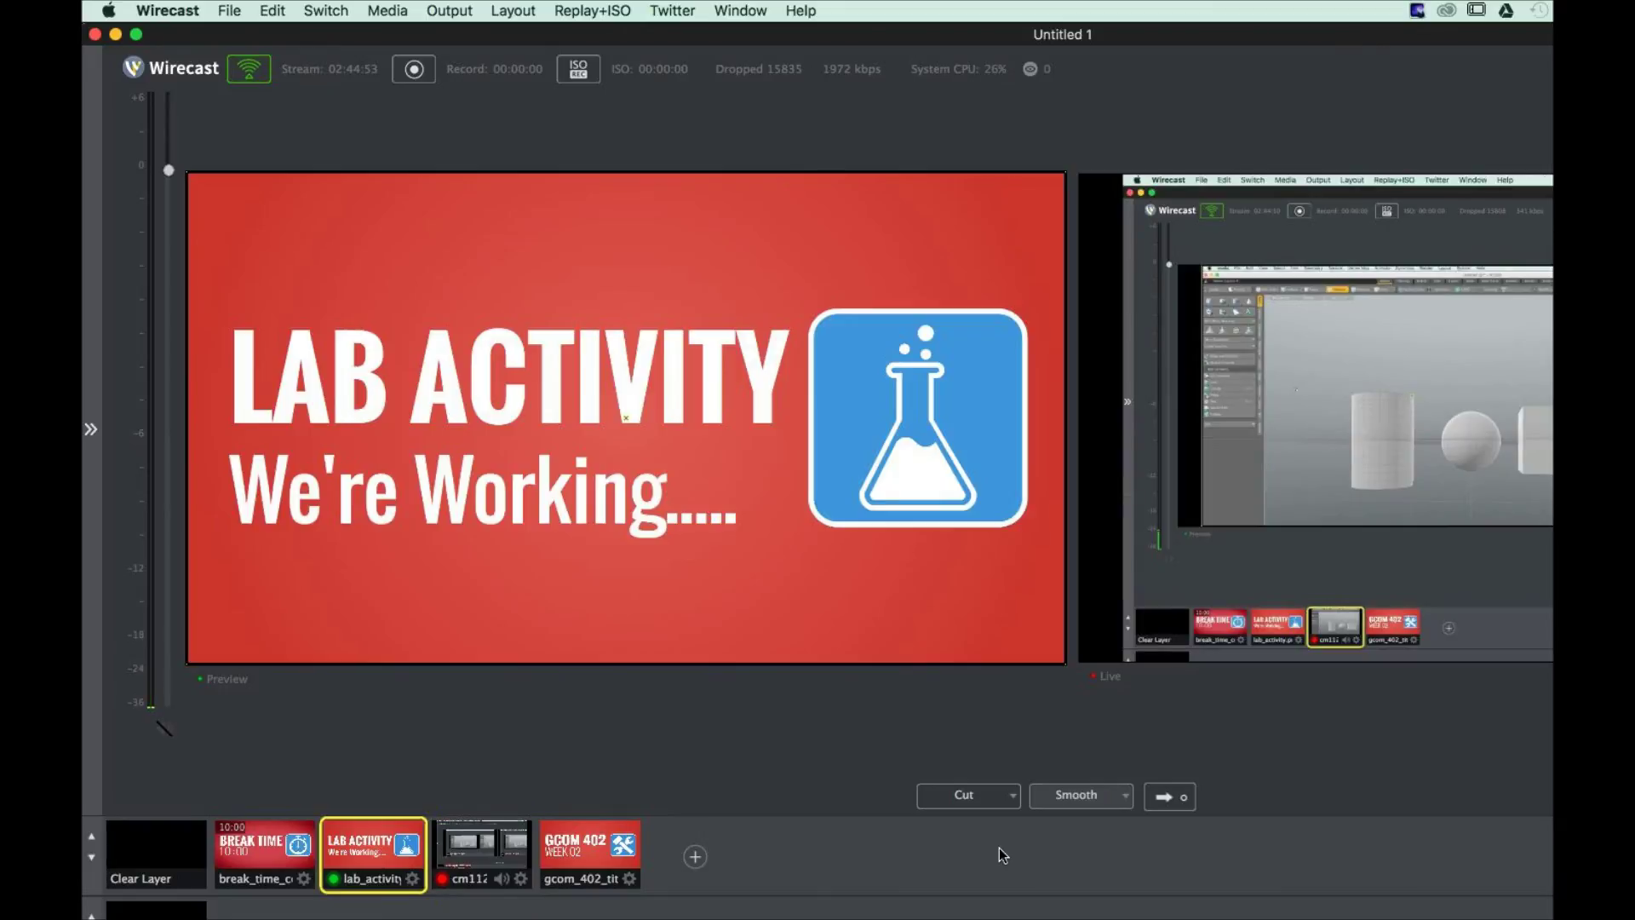
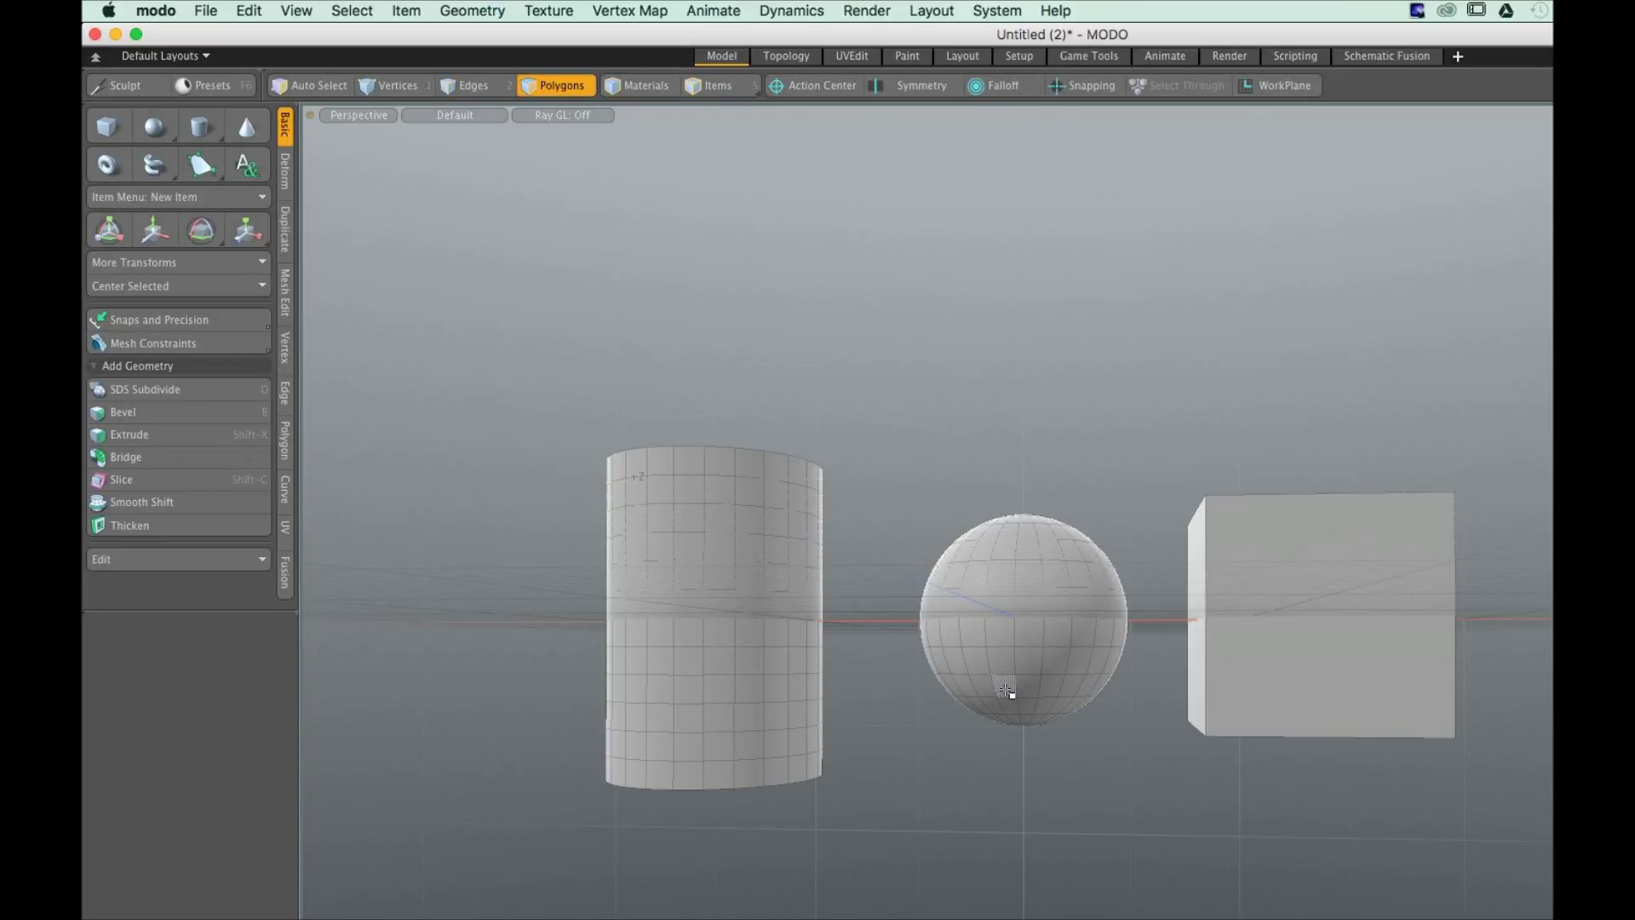
# Set the distance unit system to English in the Units preferences
pyautogui.press('ctrl')
pyautogui.click(156, 11)
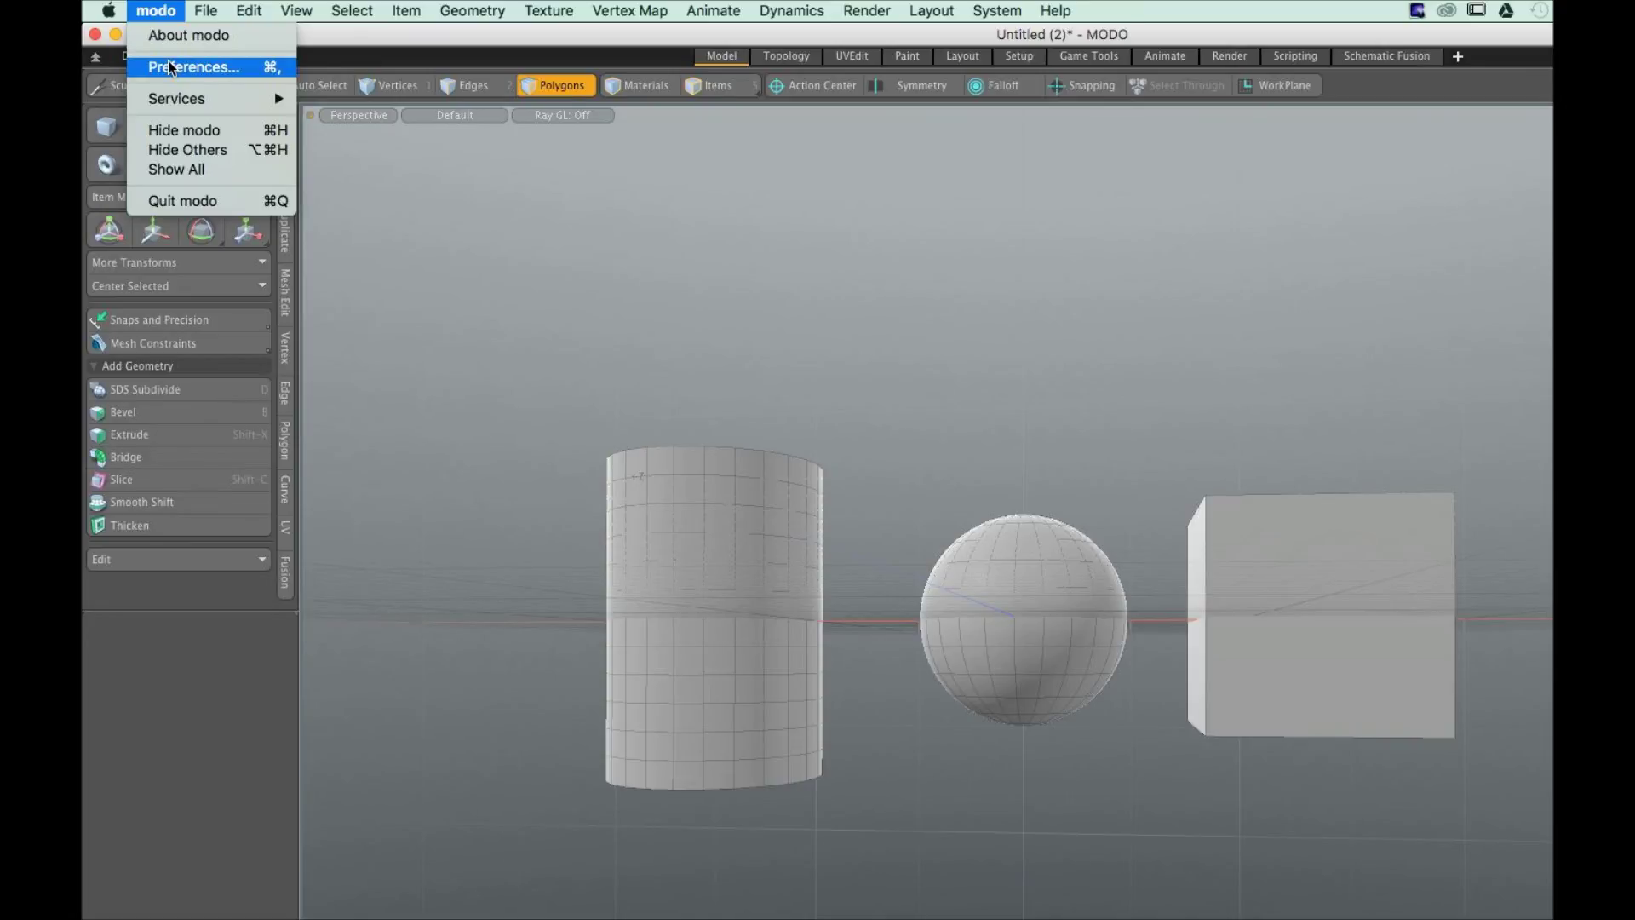
pyautogui.click(170, 67)
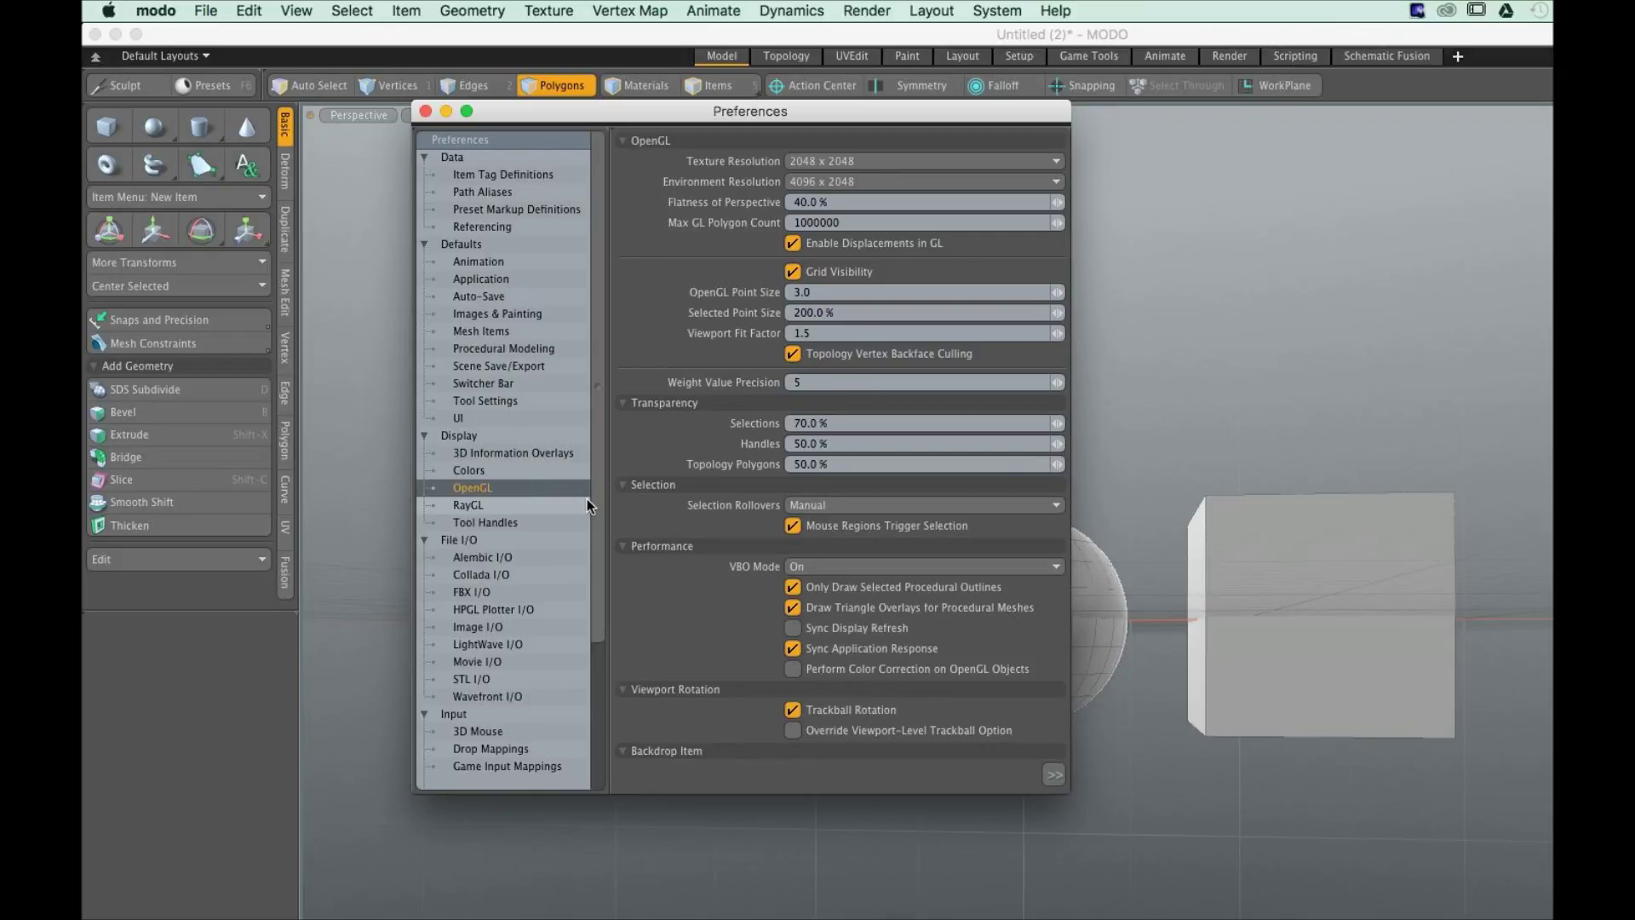
pyautogui.scroll(-3, 511, 597)
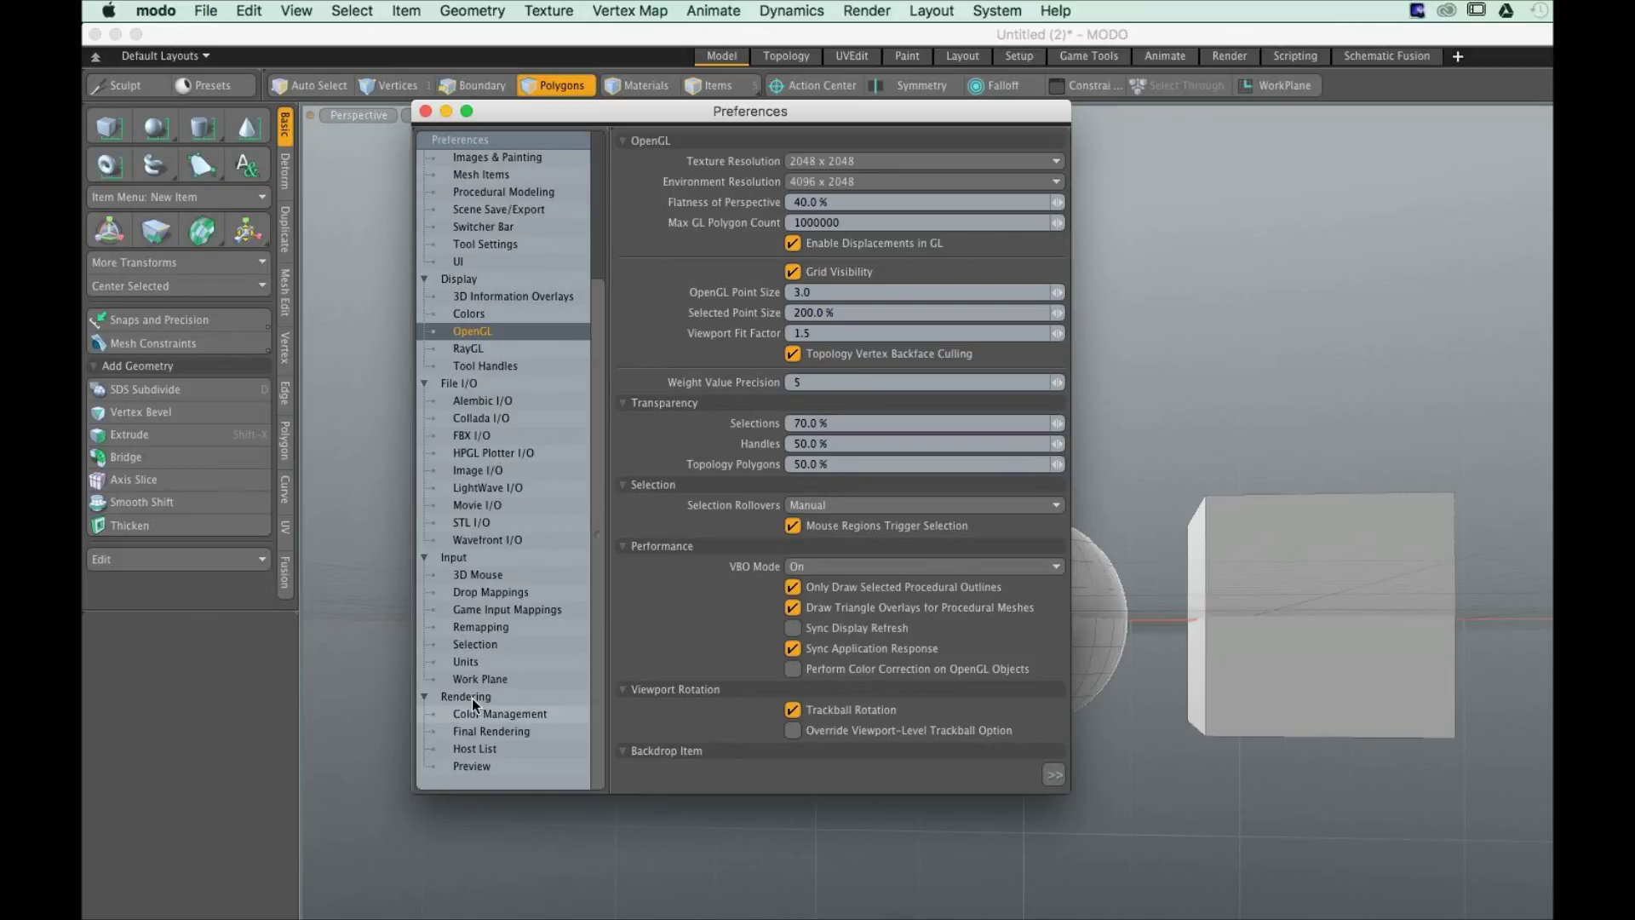
pyautogui.click(464, 661)
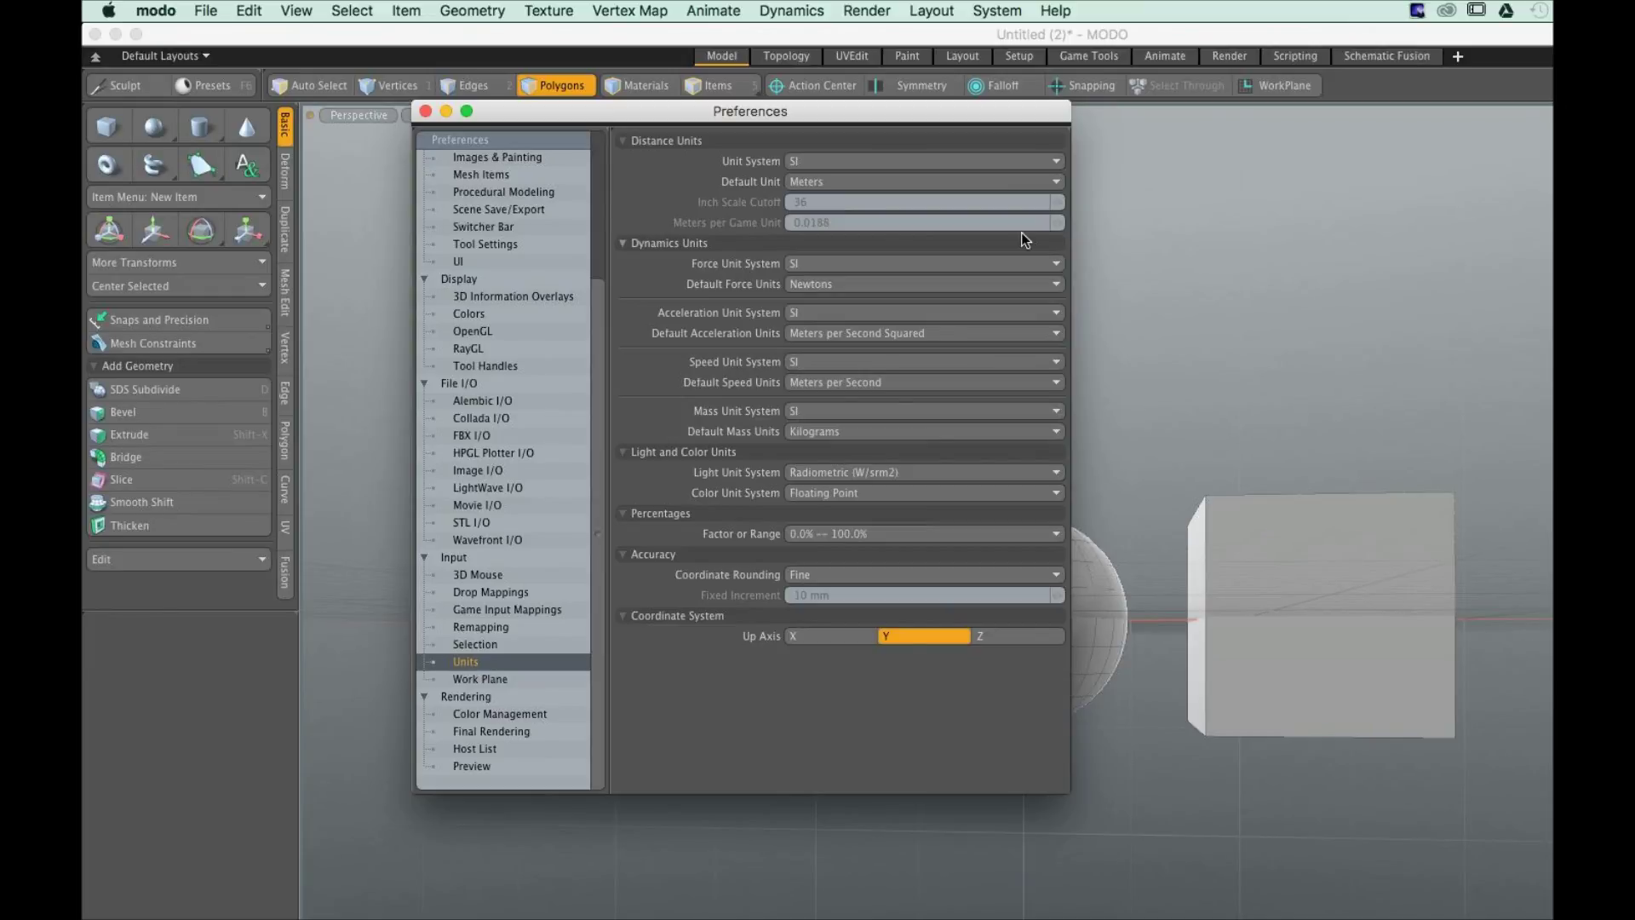
pyautogui.click(851, 161)
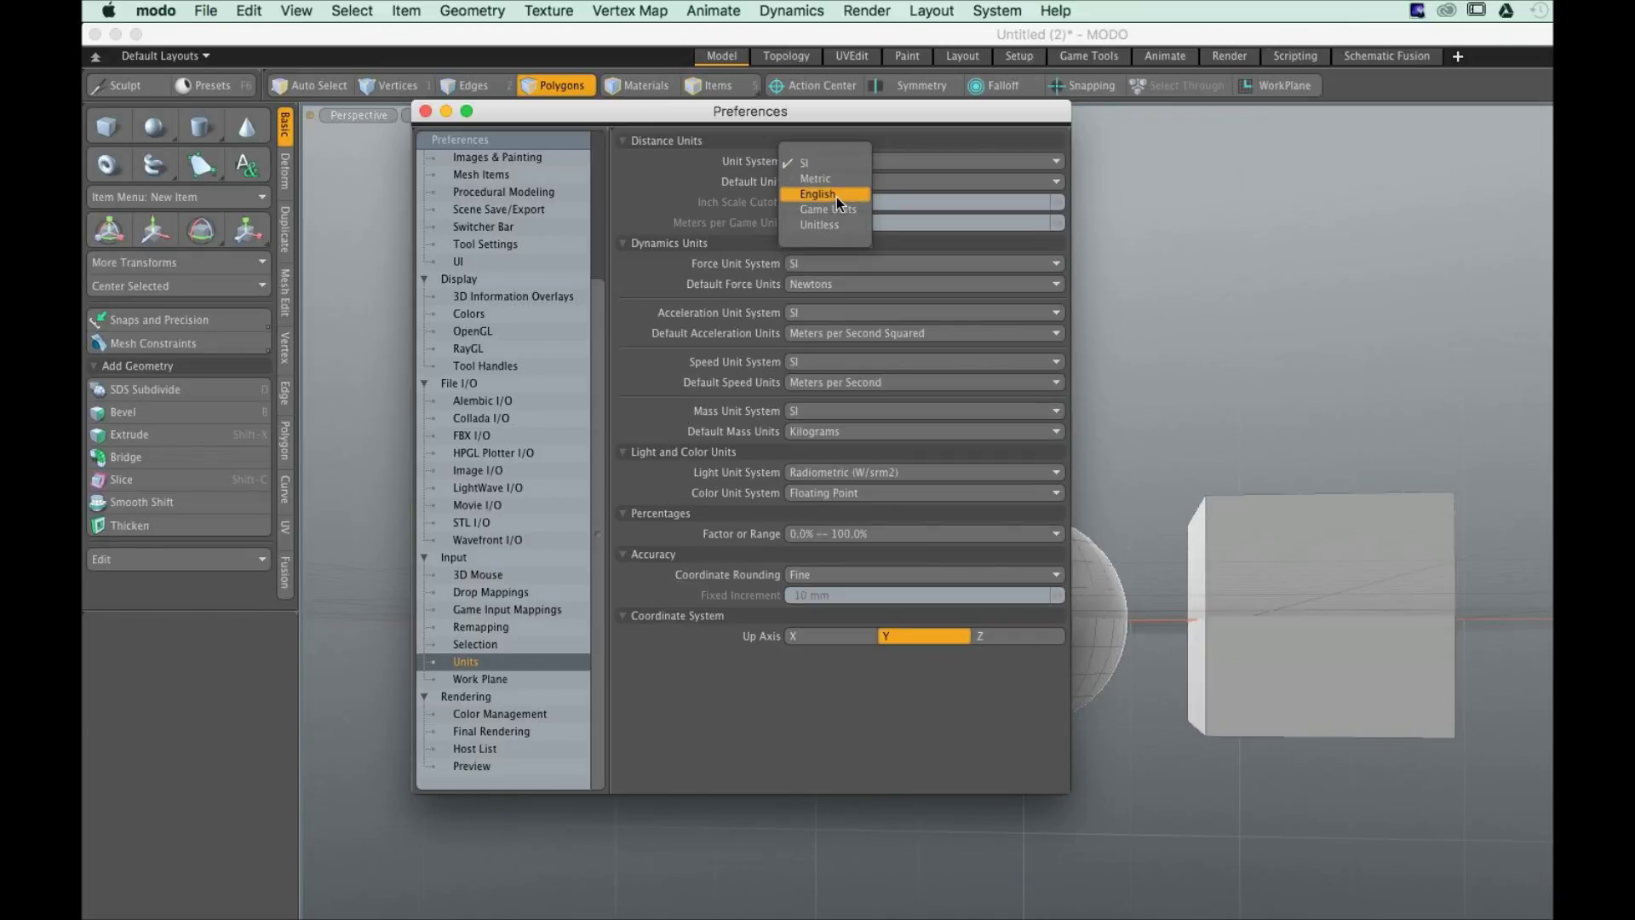
pyautogui.click(836, 195)
pyautogui.click(817, 181)
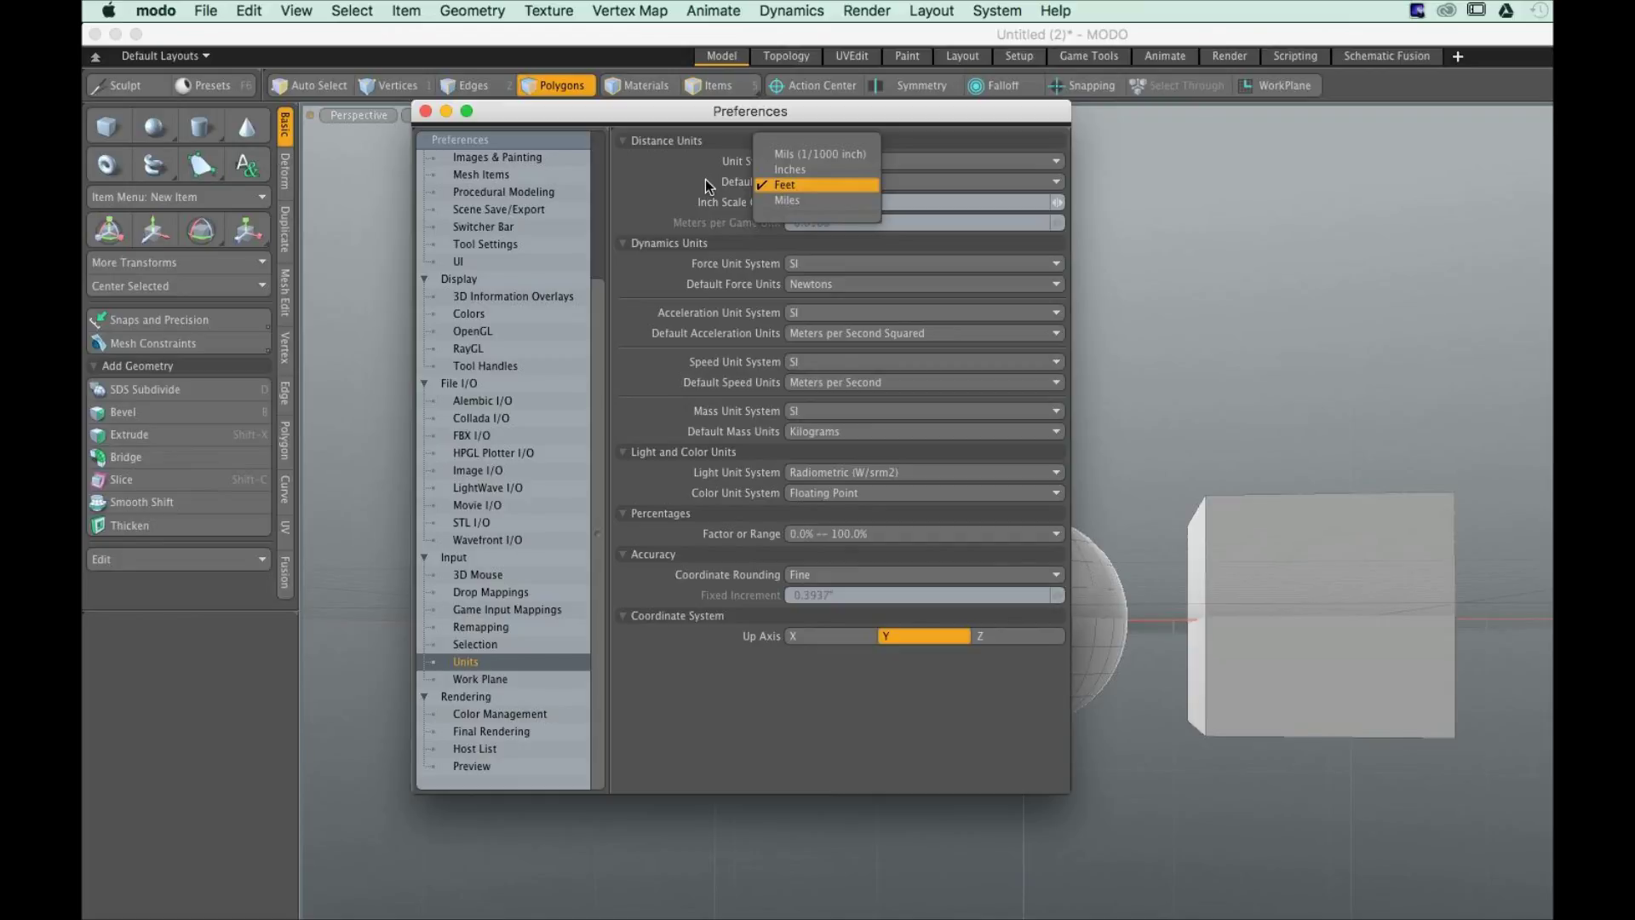
pyautogui.press('Escape')
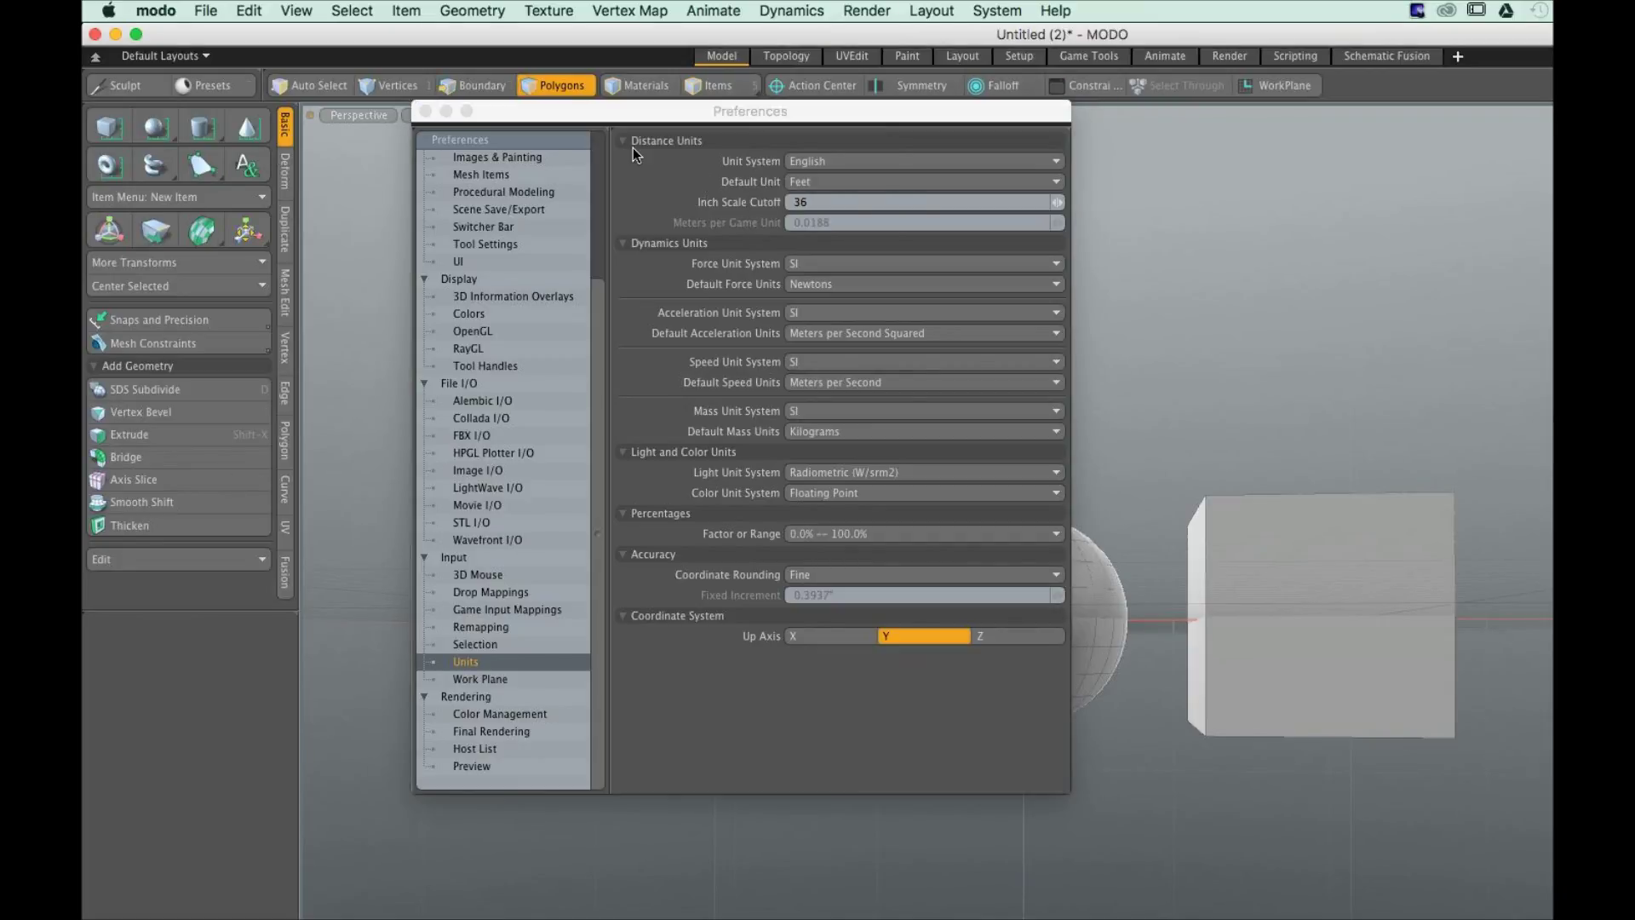
# Switch to the Render layout and start the preview render of the cylinder, sphere and cube
pyautogui.click(1026, 650)
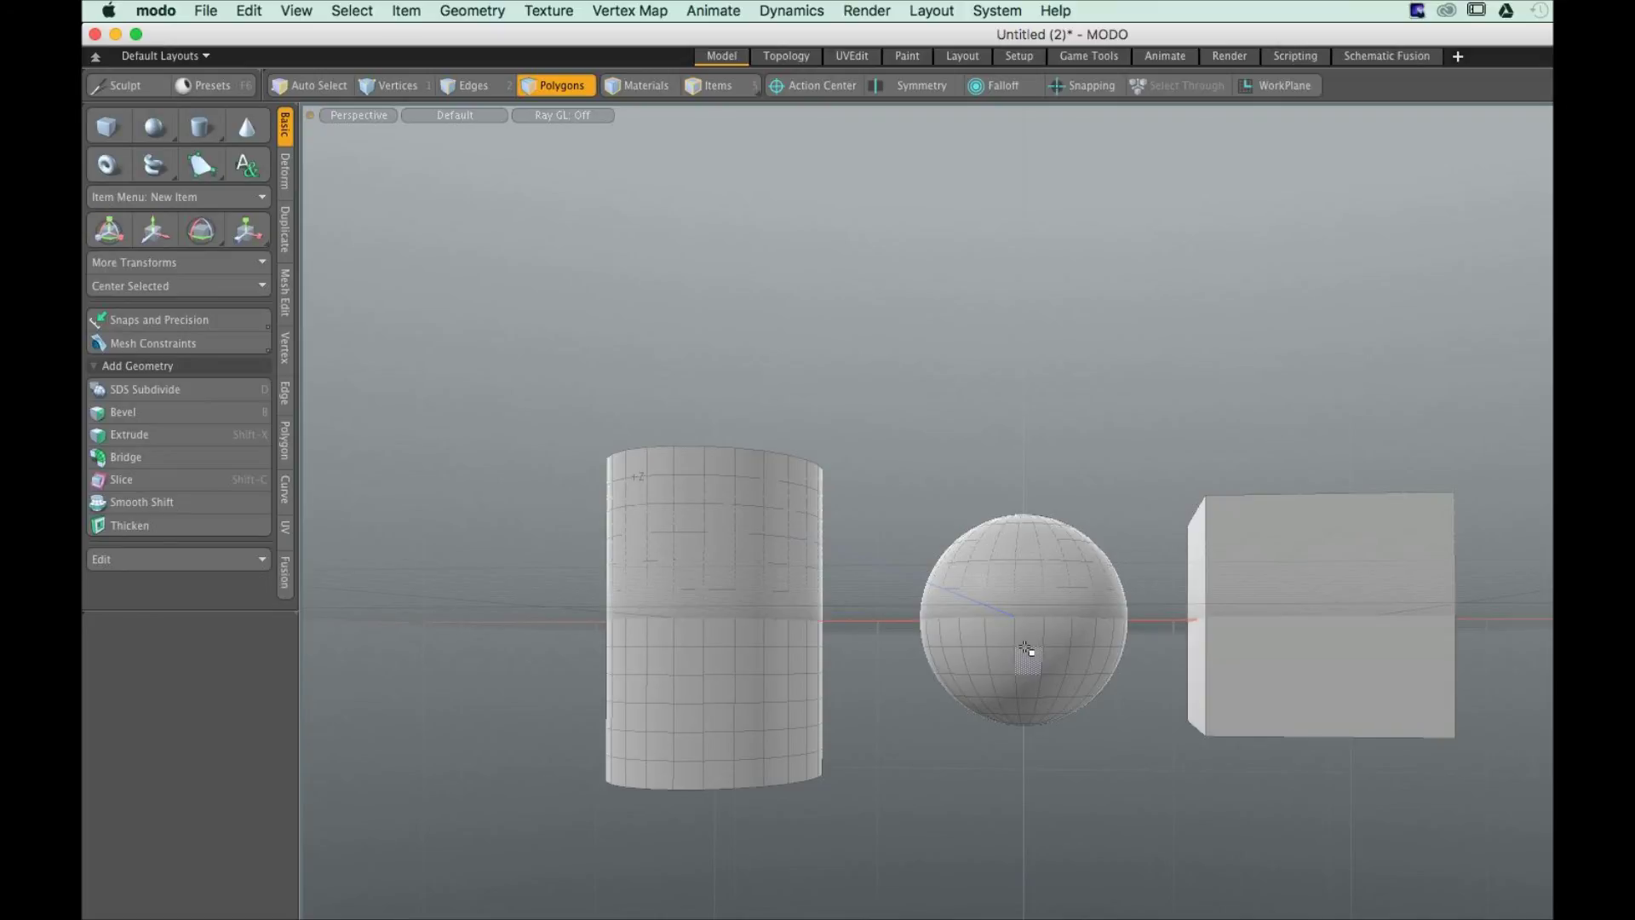
pyautogui.moveTo(1026, 650); pyautogui.dragTo(1087, 543, button='middle')
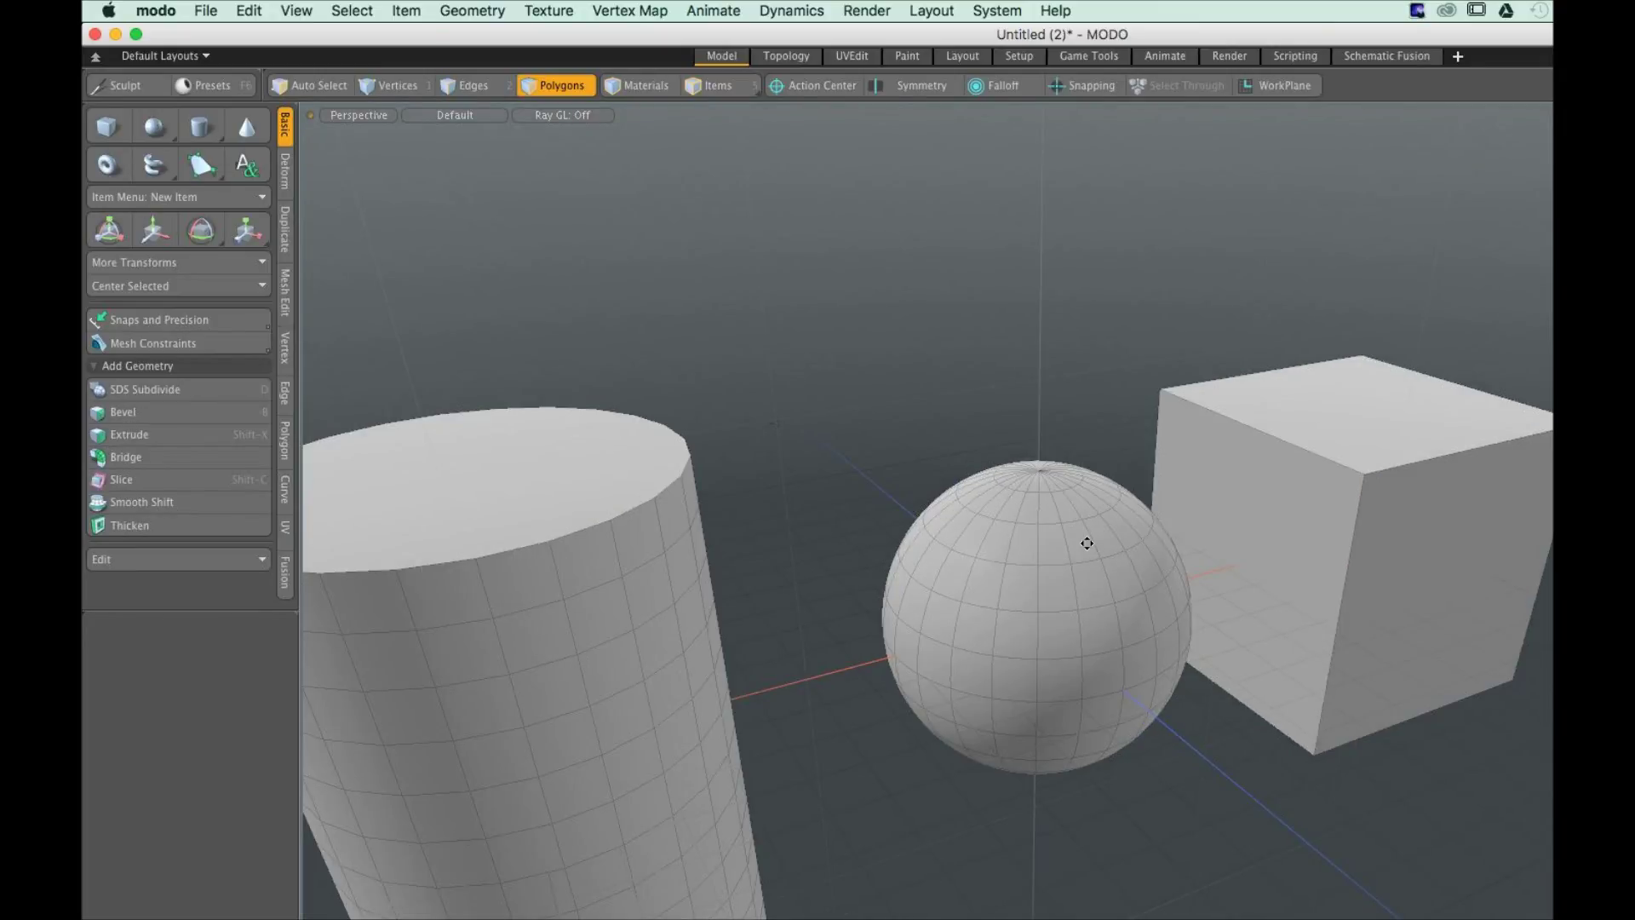
pyautogui.moveTo(1087, 543); pyautogui.dragTo(1192, 522, button='middle')
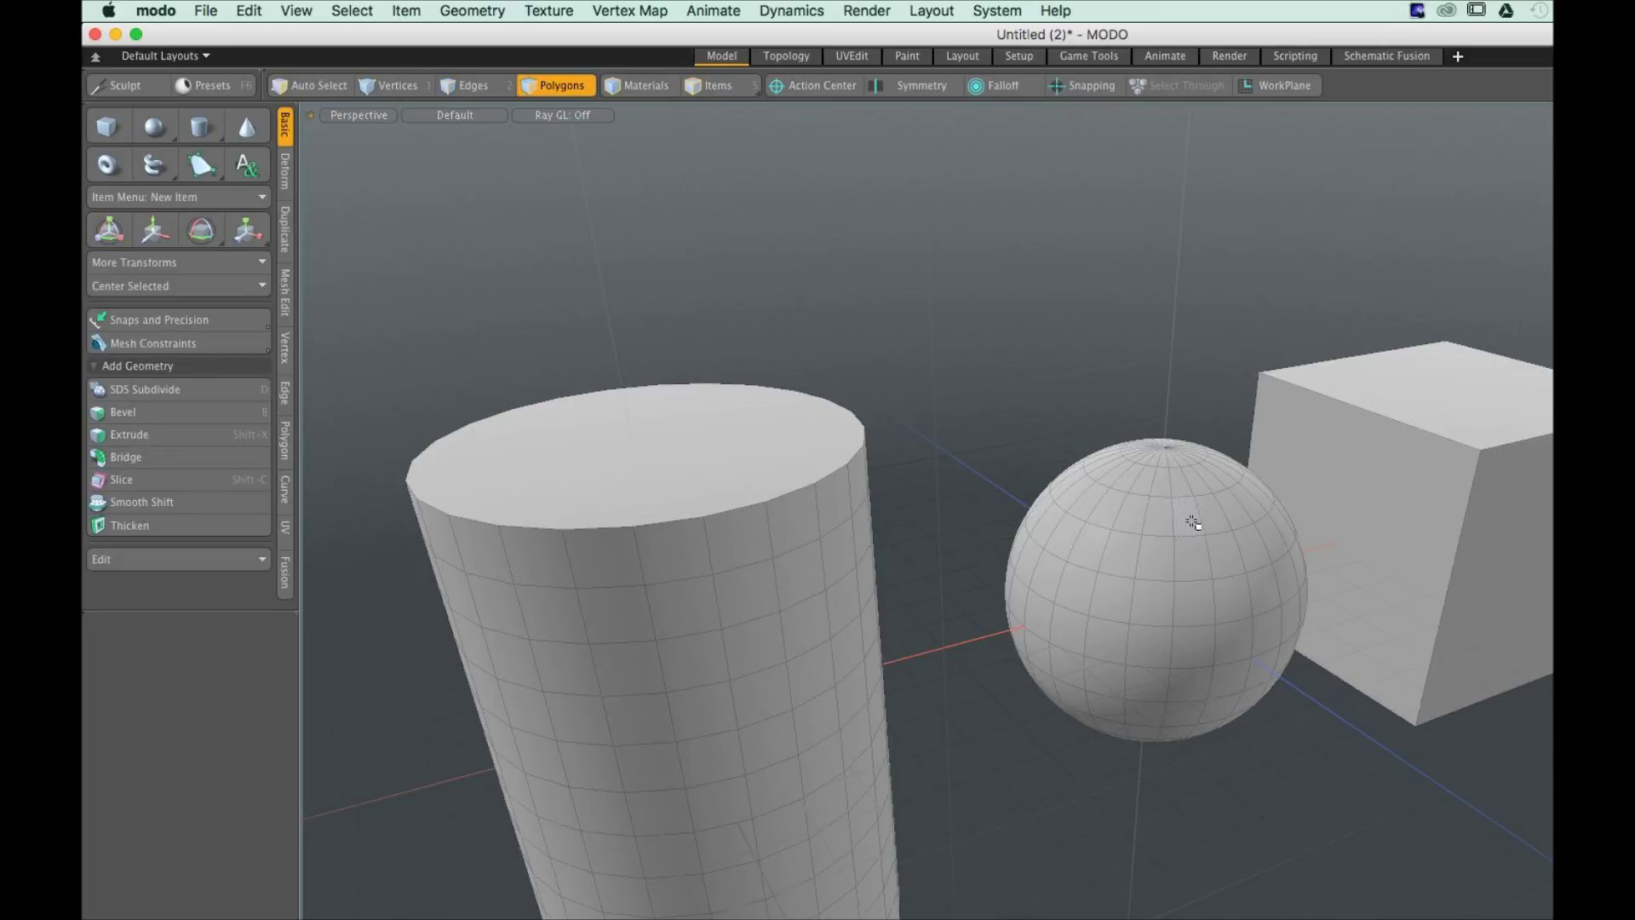
pyautogui.press('ctrl')
pyautogui.click(1228, 57)
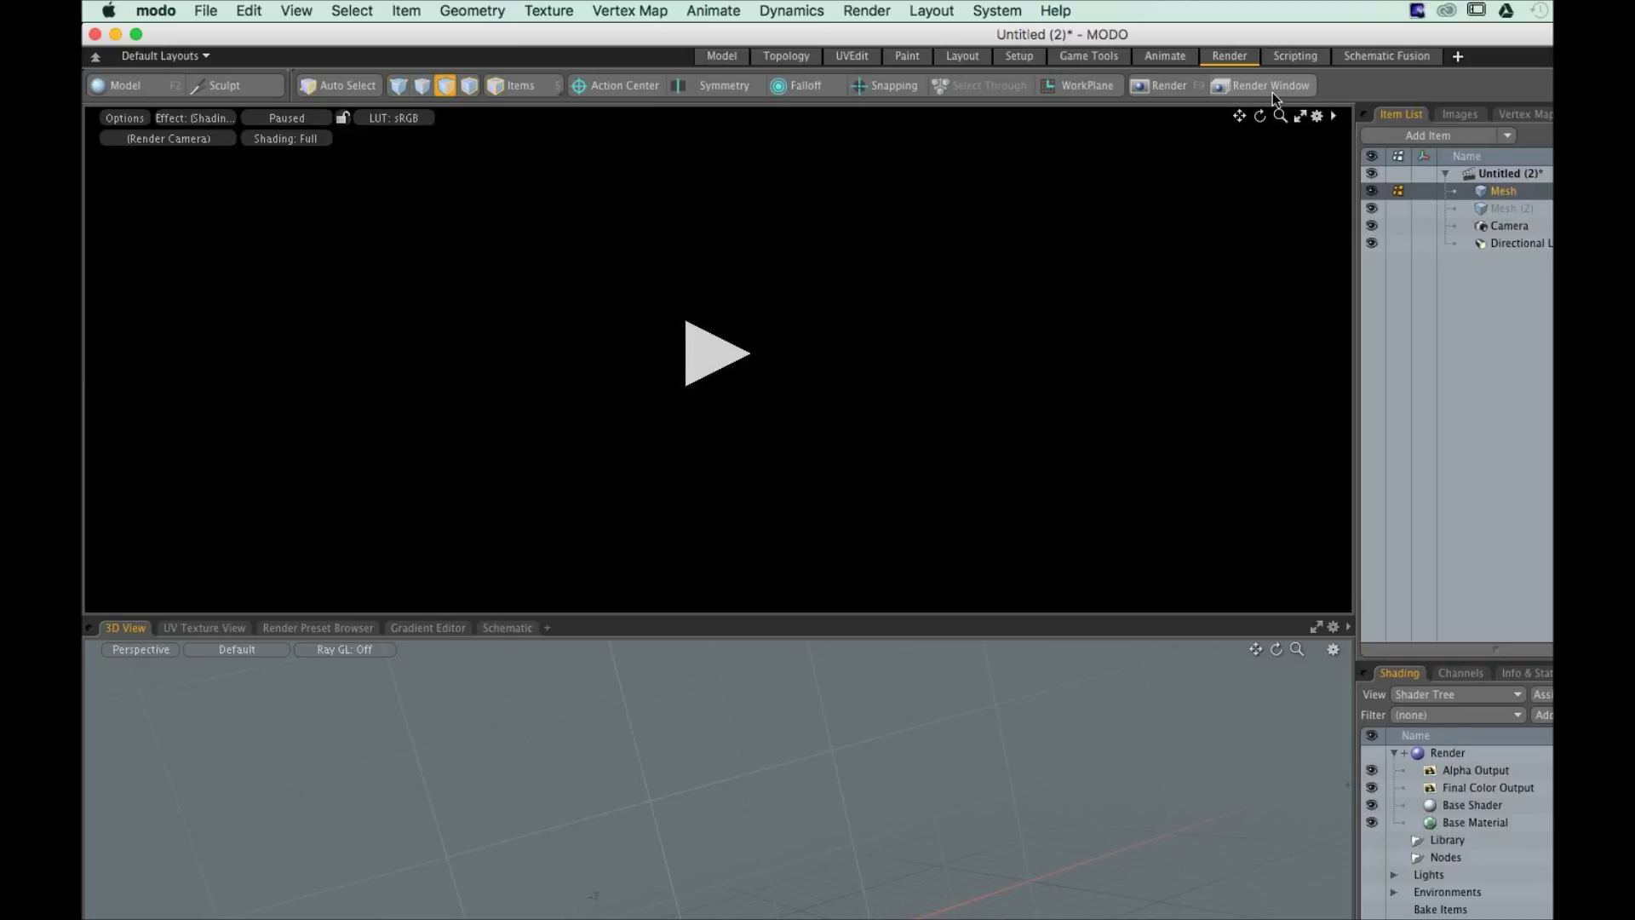
pyautogui.click(726, 377)
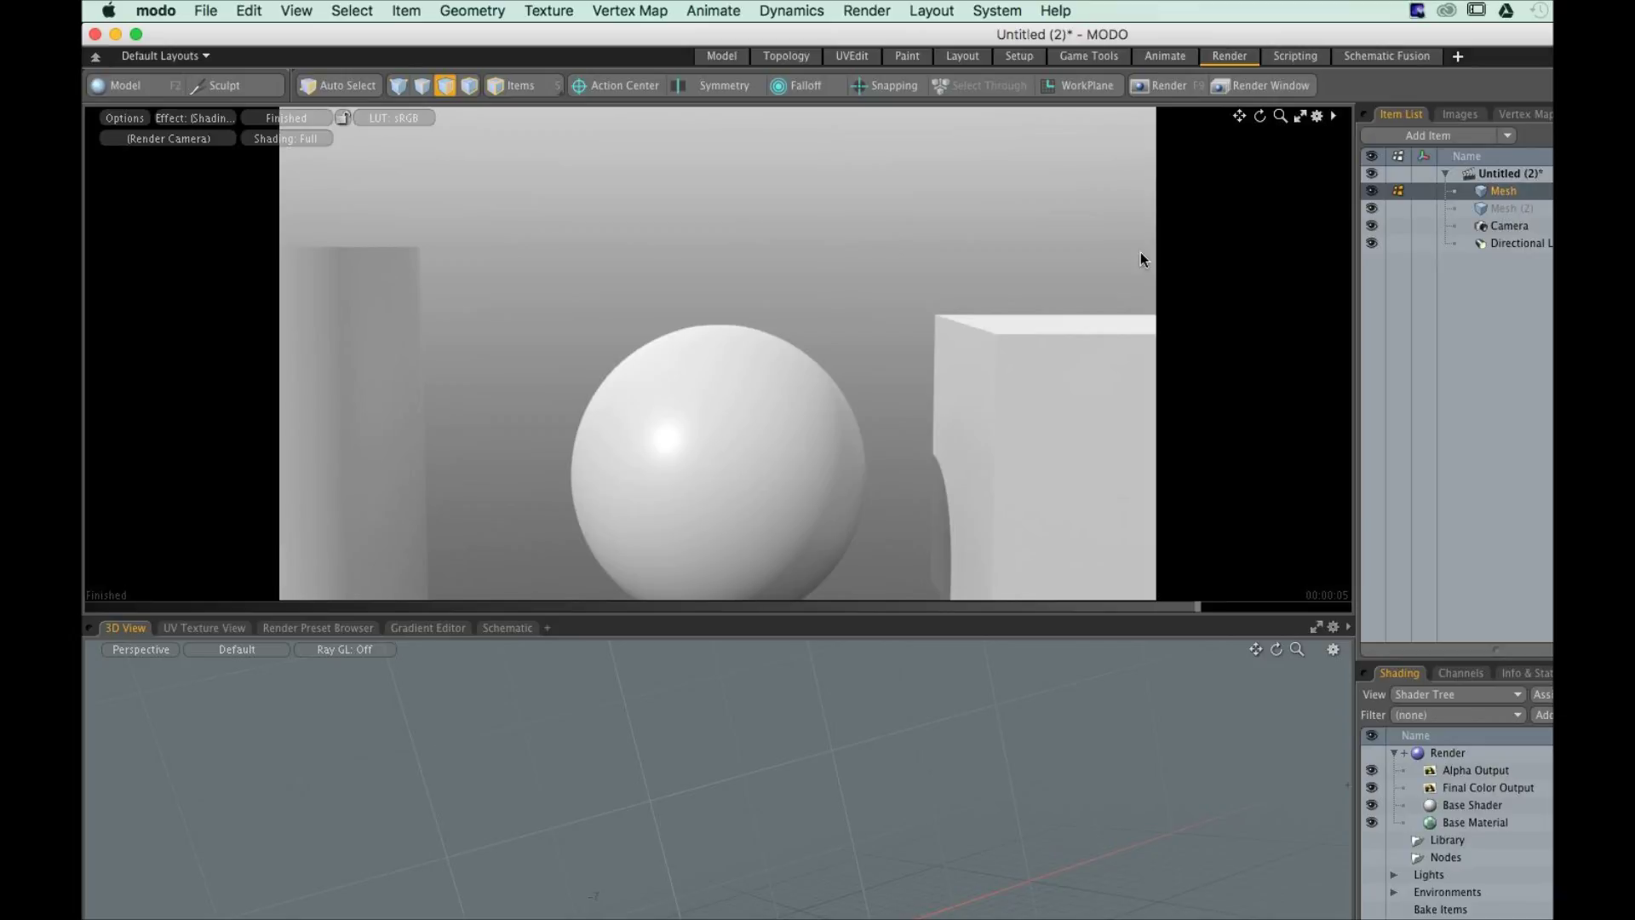
# Hide the layout switcher bar and bring it back
pyautogui.press('ctrl')
pyautogui.hotkey('ctrl', 'tab')
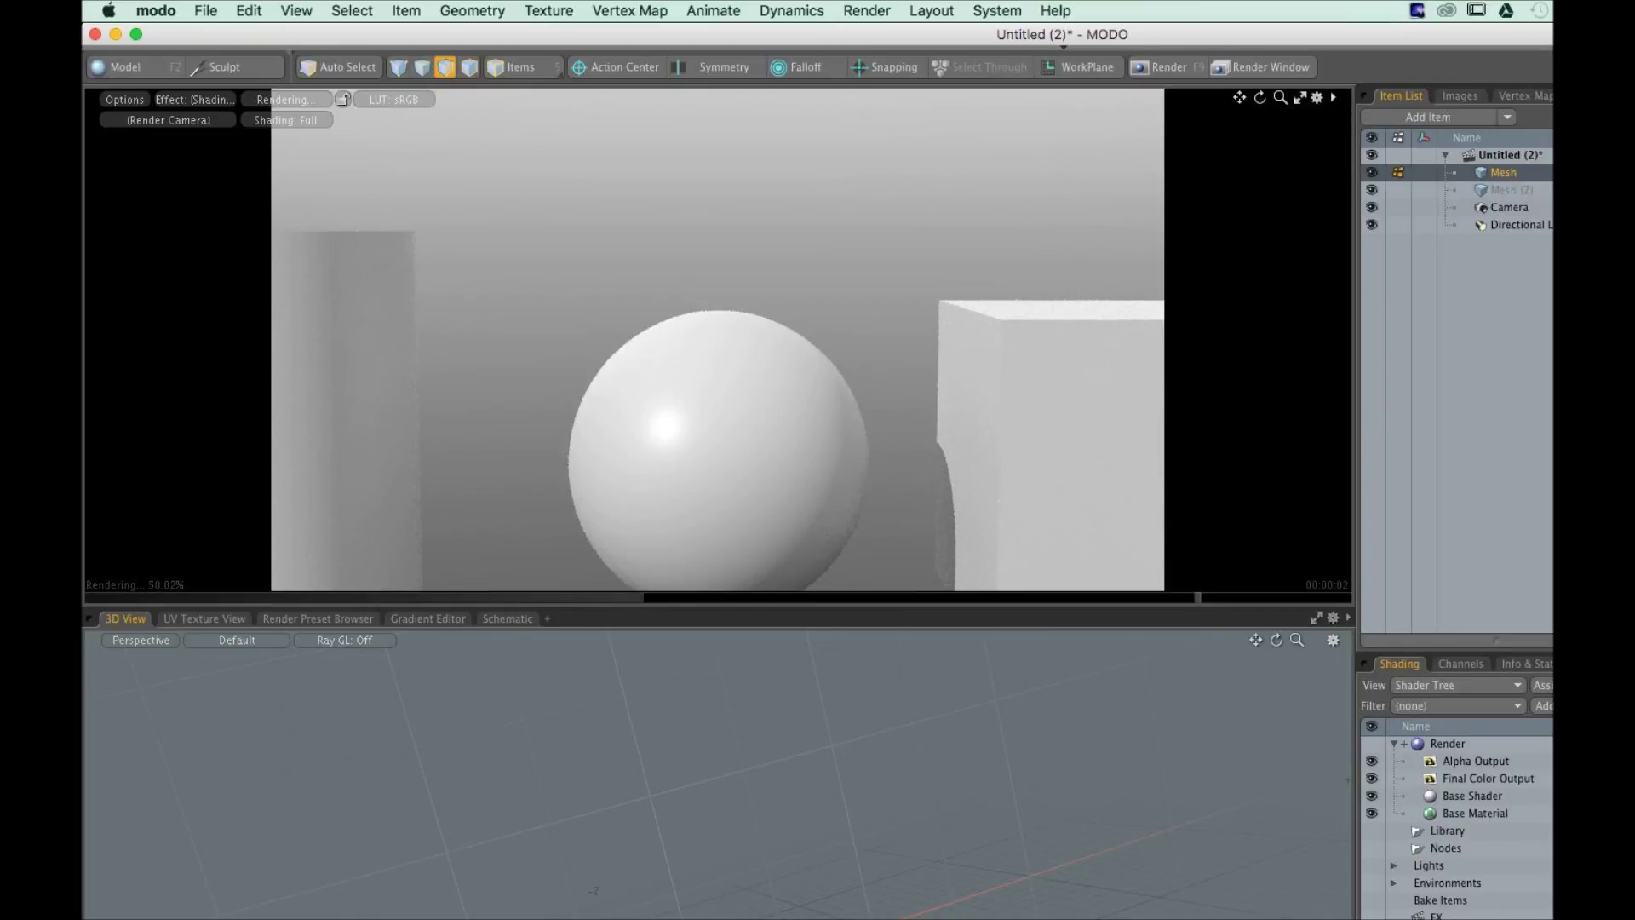
pyautogui.hotkey('ctrl', 'tab')
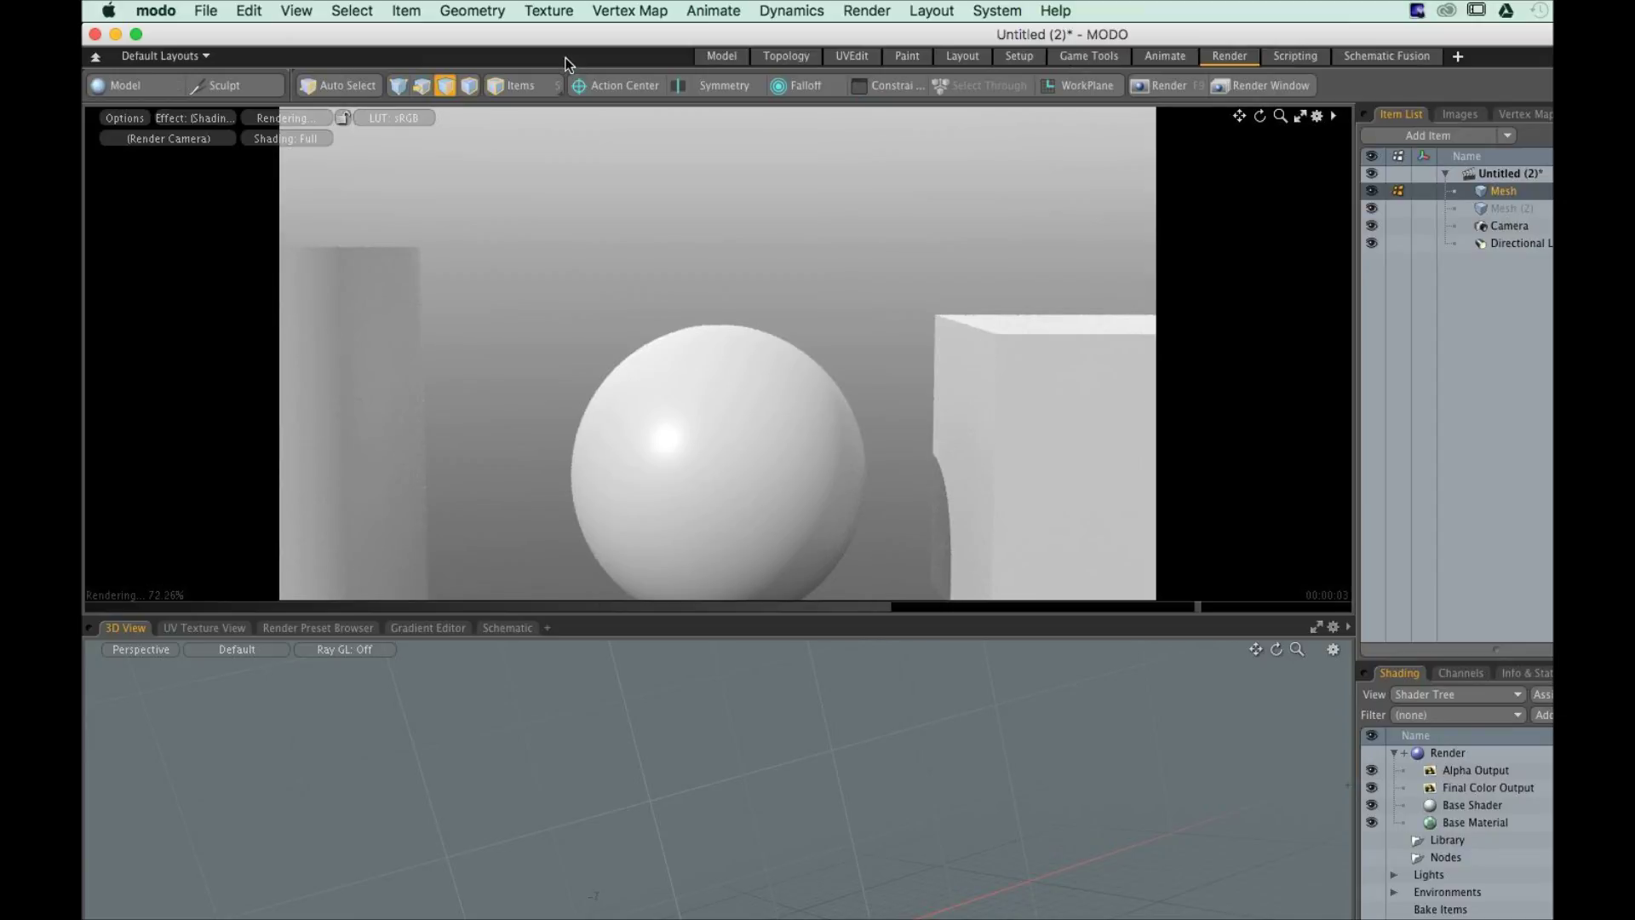
# Reframe the render preview to show the whole cylinder, sphere and cube, and render the final image
pyautogui.click(866, 11)
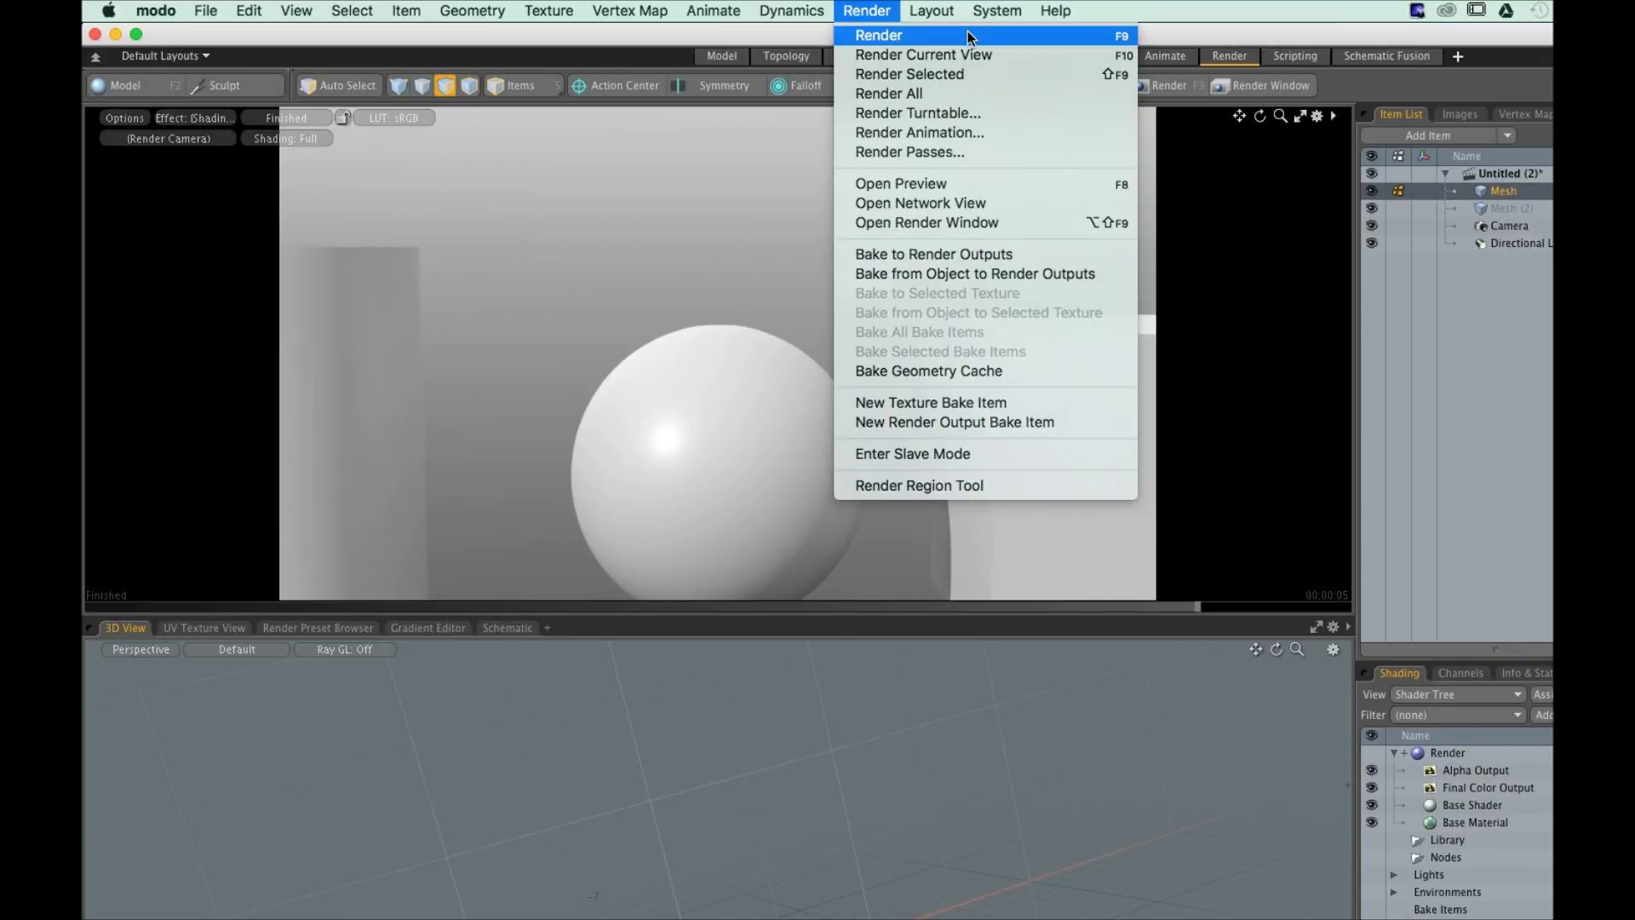
pyautogui.click(671, 198)
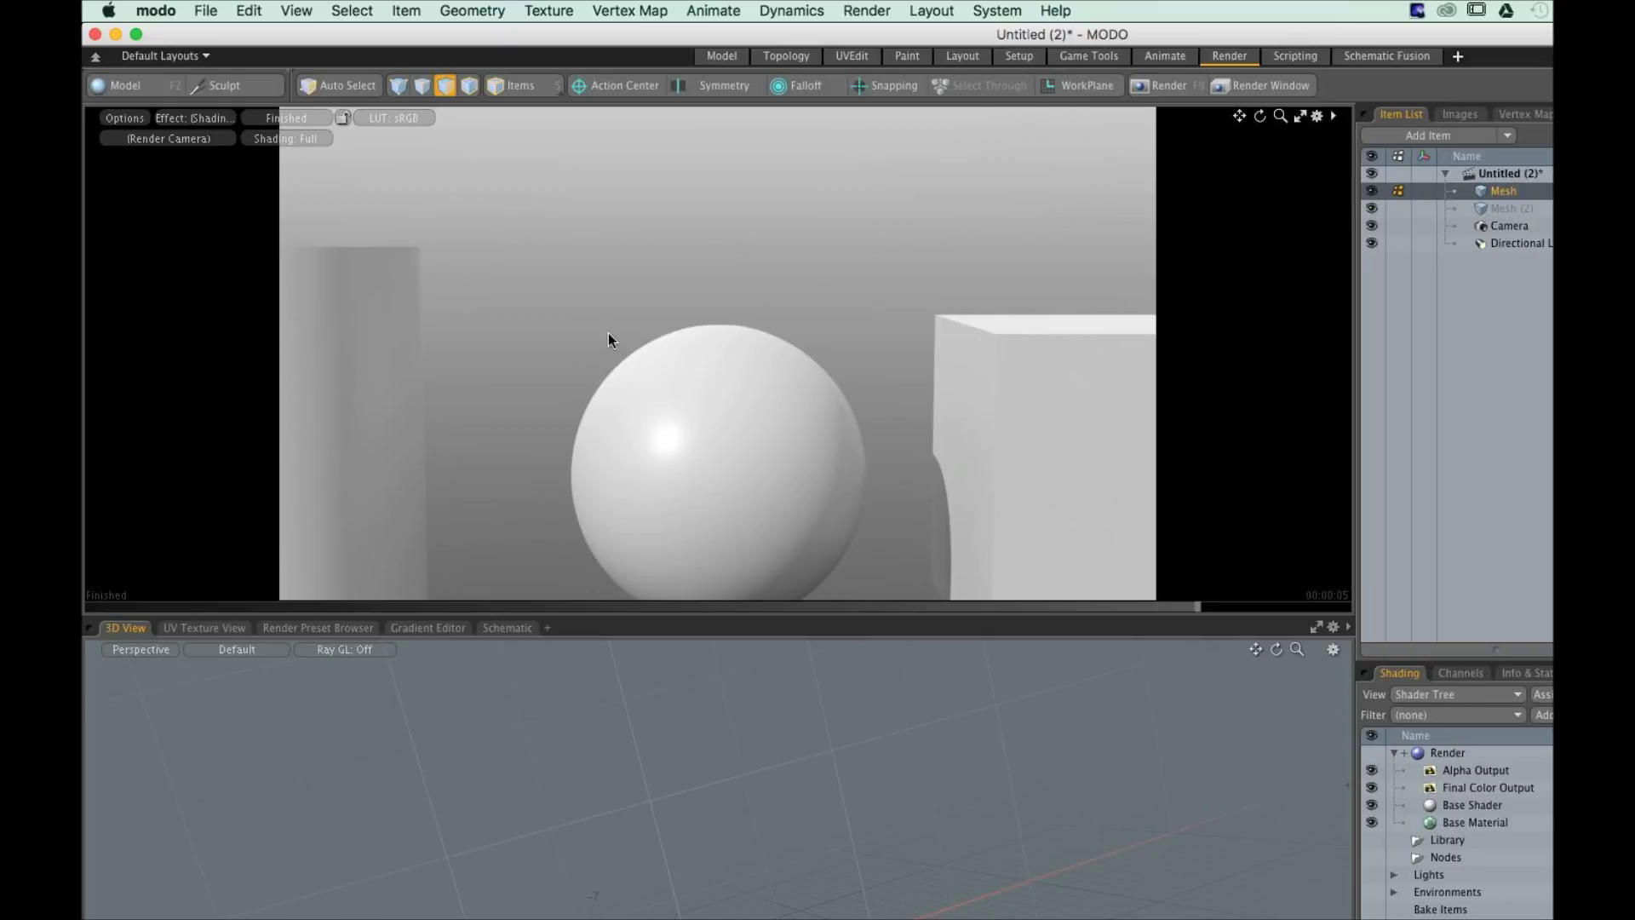
pyautogui.keyDown('alt'); pyautogui.moveTo(869, 318); pyautogui.dragTo(776, 344); pyautogui.keyUp('alt')
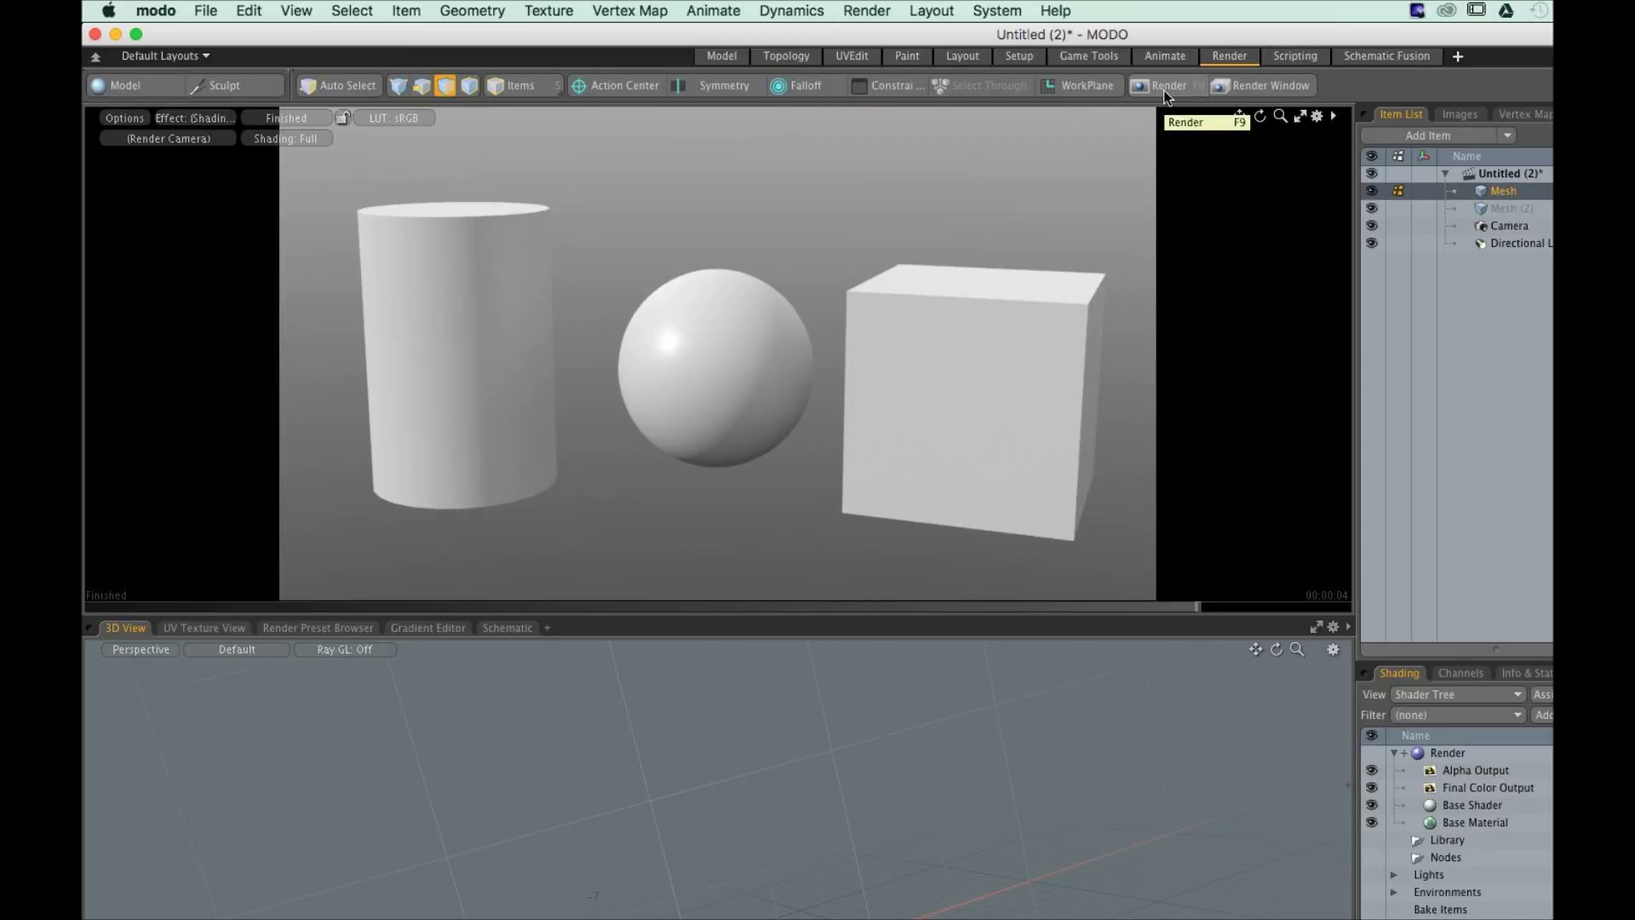
pyautogui.click(1180, 93)
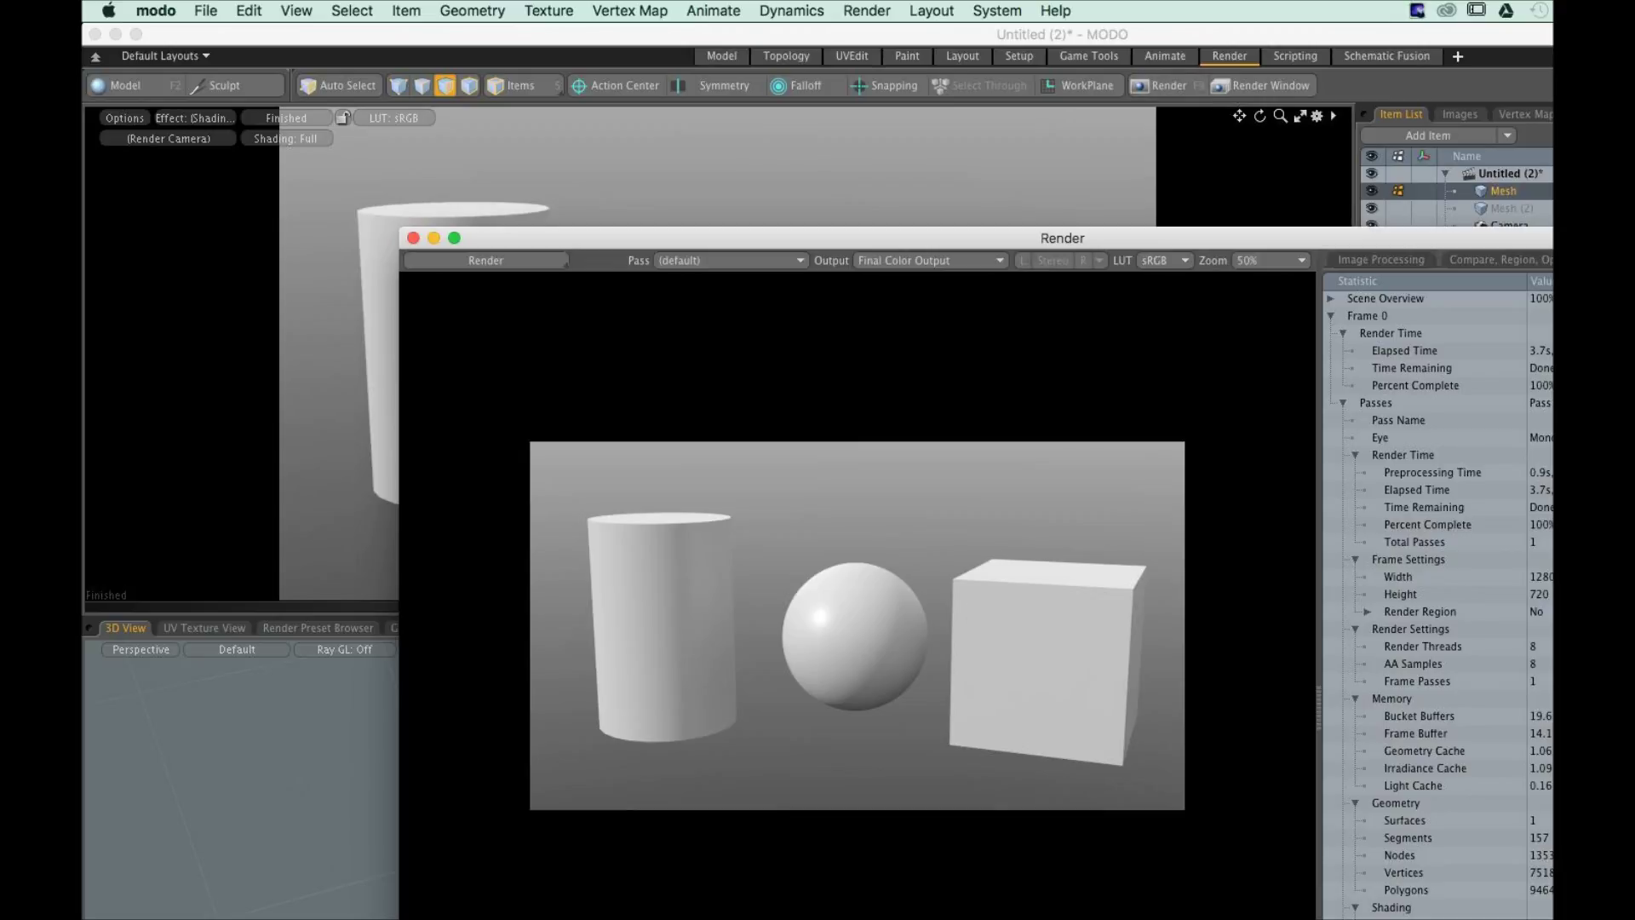
# Check the file types offered for saving the render, and close the render window without saving
pyautogui.press('super+s')
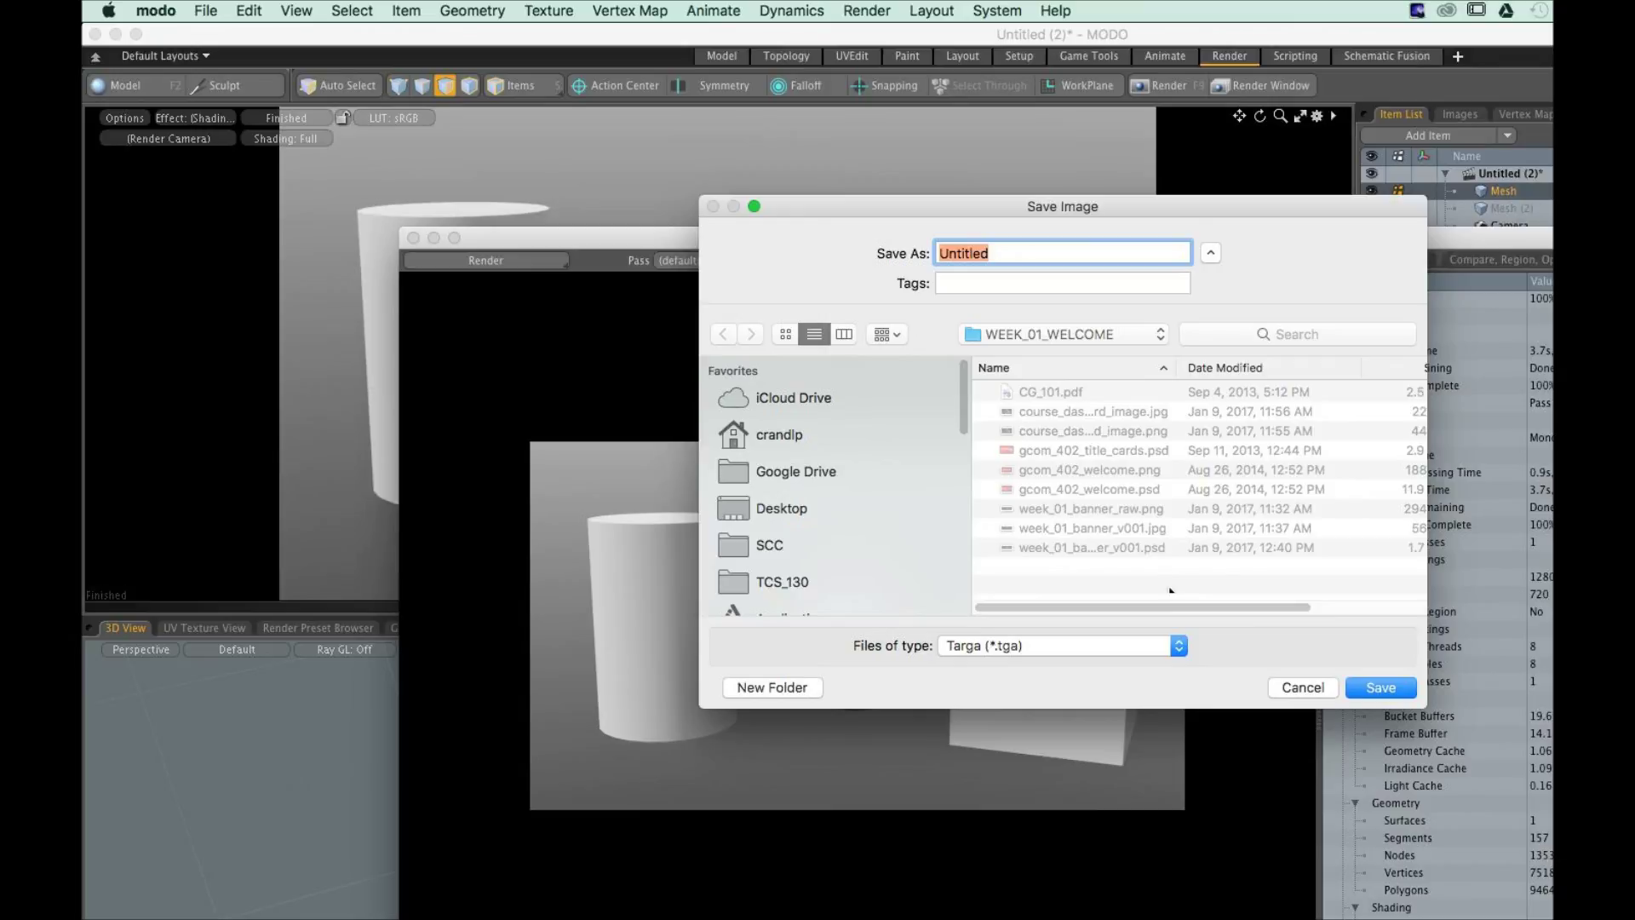
pyautogui.click(1150, 645)
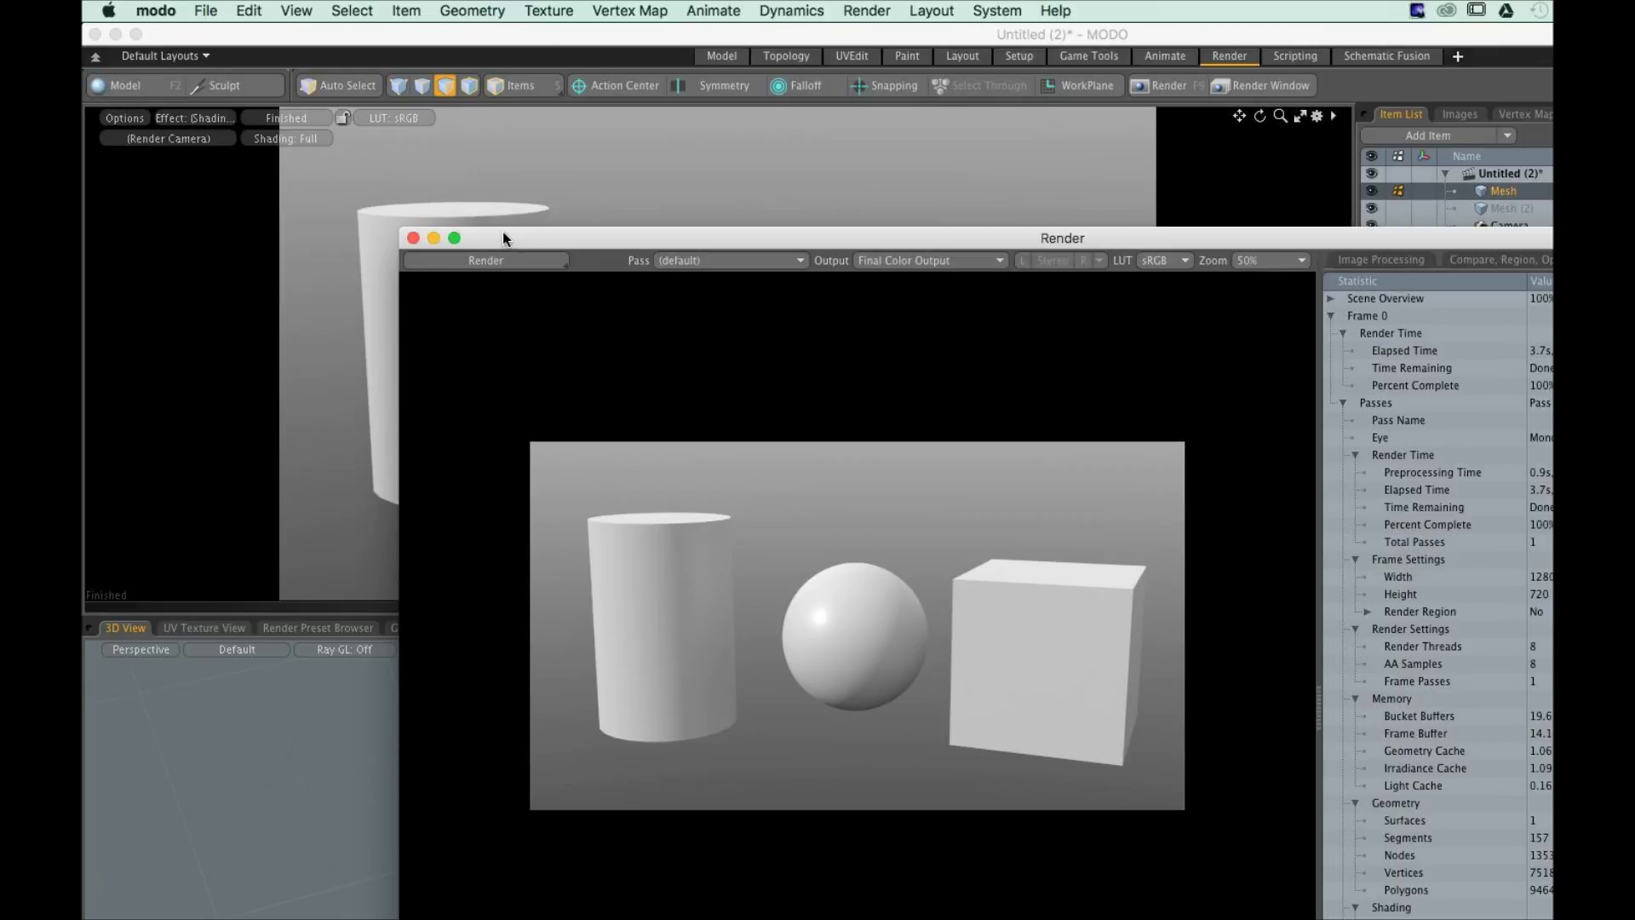
pyautogui.moveTo(503, 238); pyautogui.dragTo(486, 152)
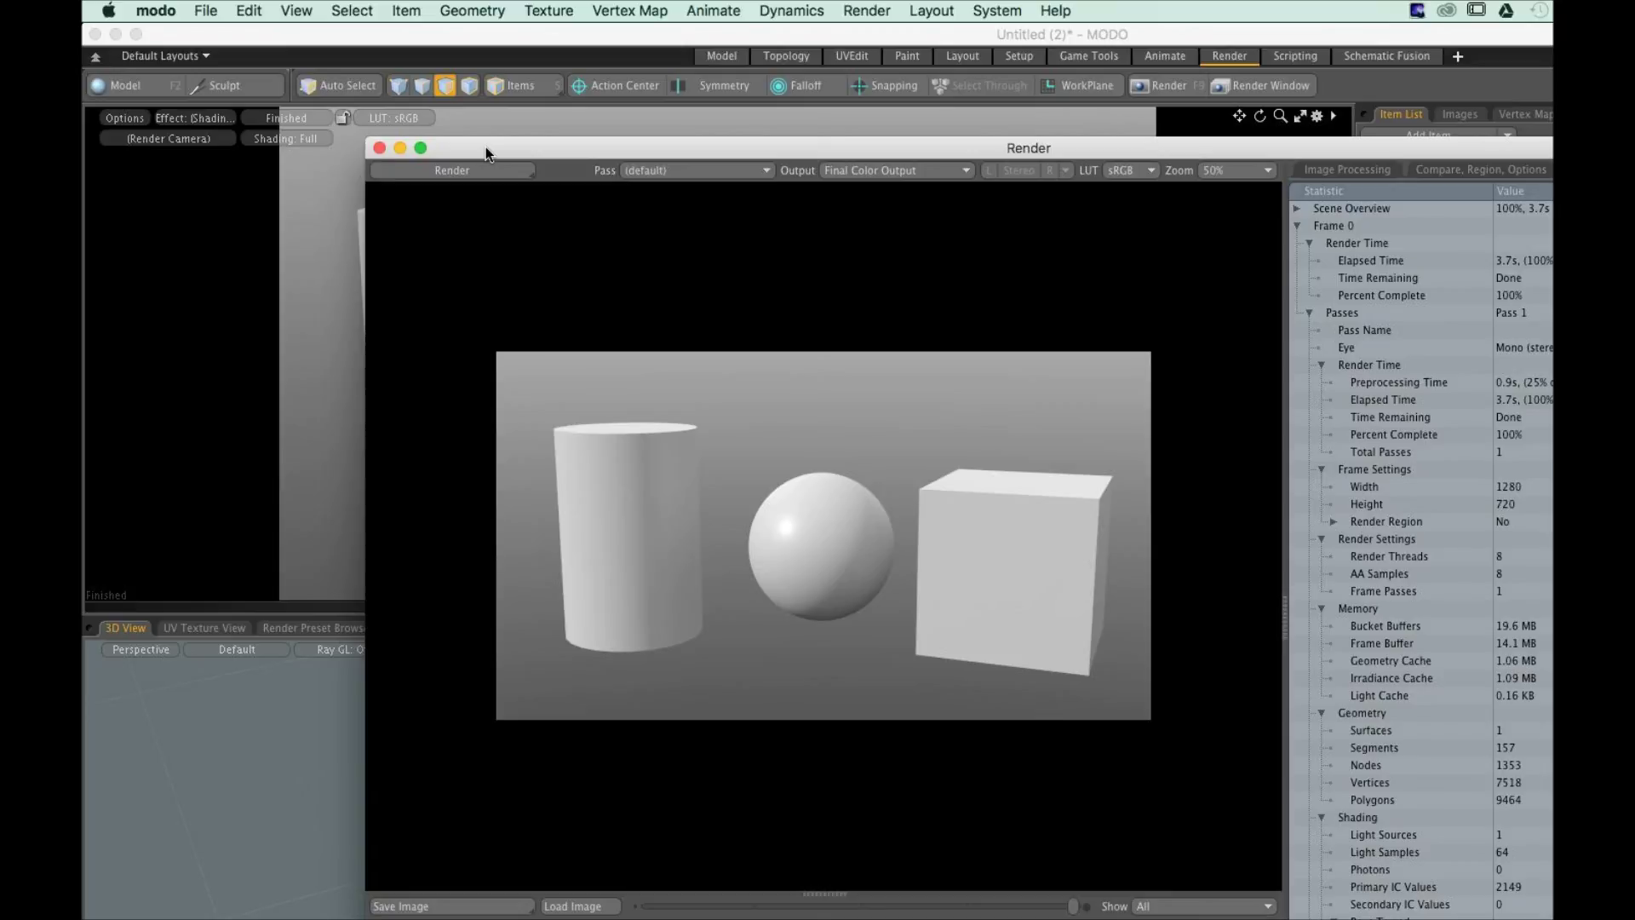
pyautogui.click(380, 149)
pyautogui.click(379, 148)
pyautogui.click(147, 15)
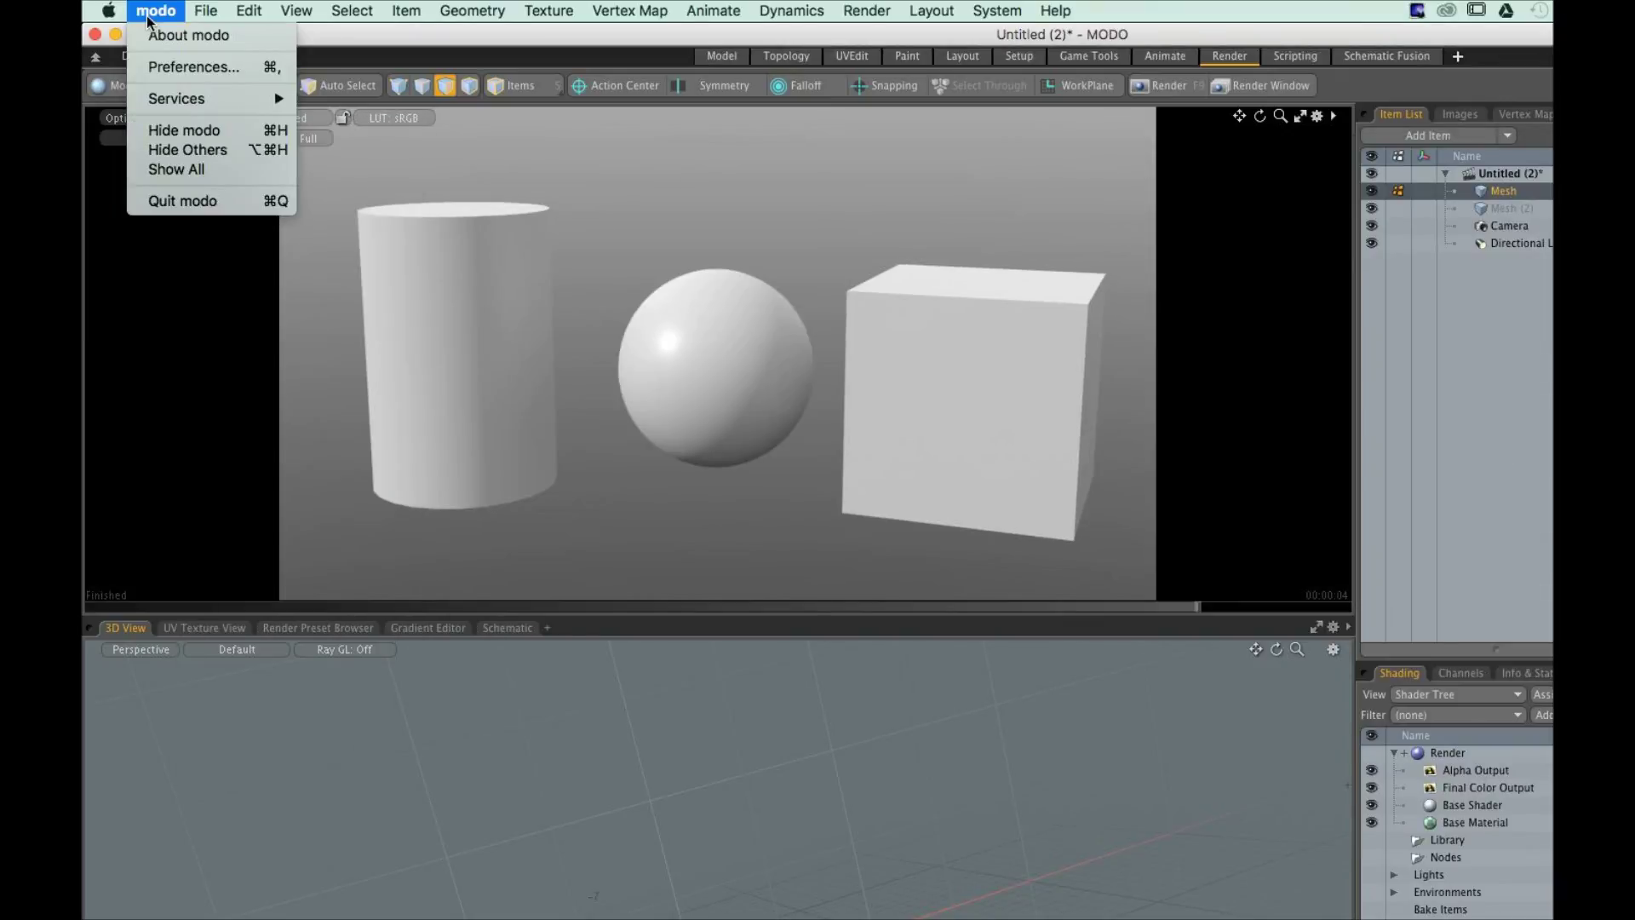
pyautogui.moveTo(205, 11)
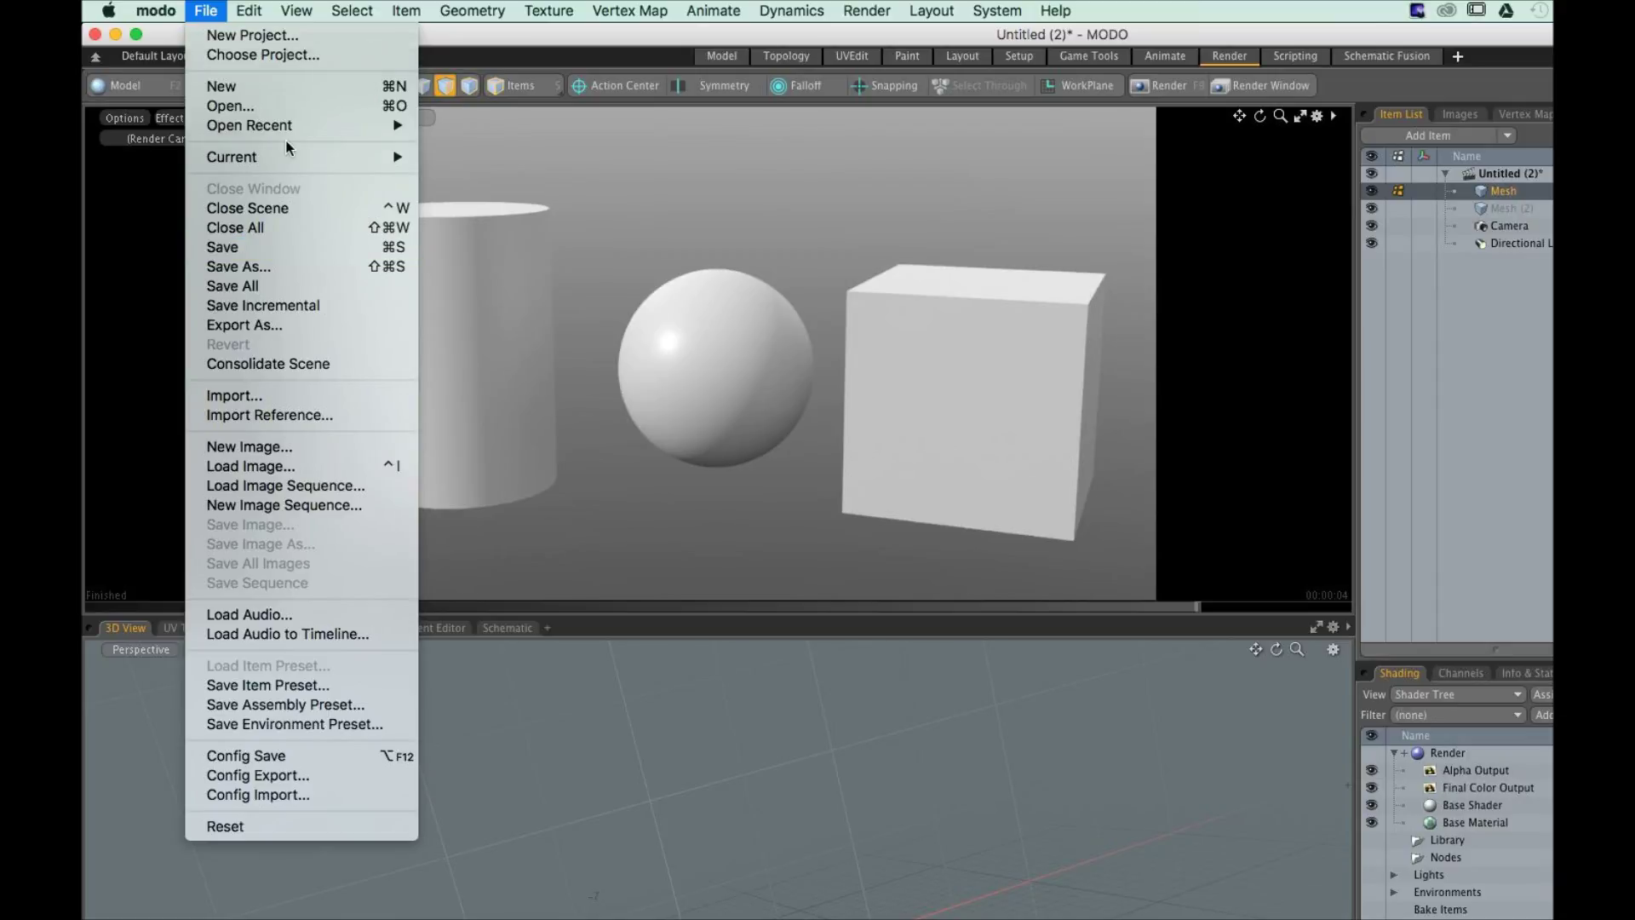
pyautogui.press('Escape')
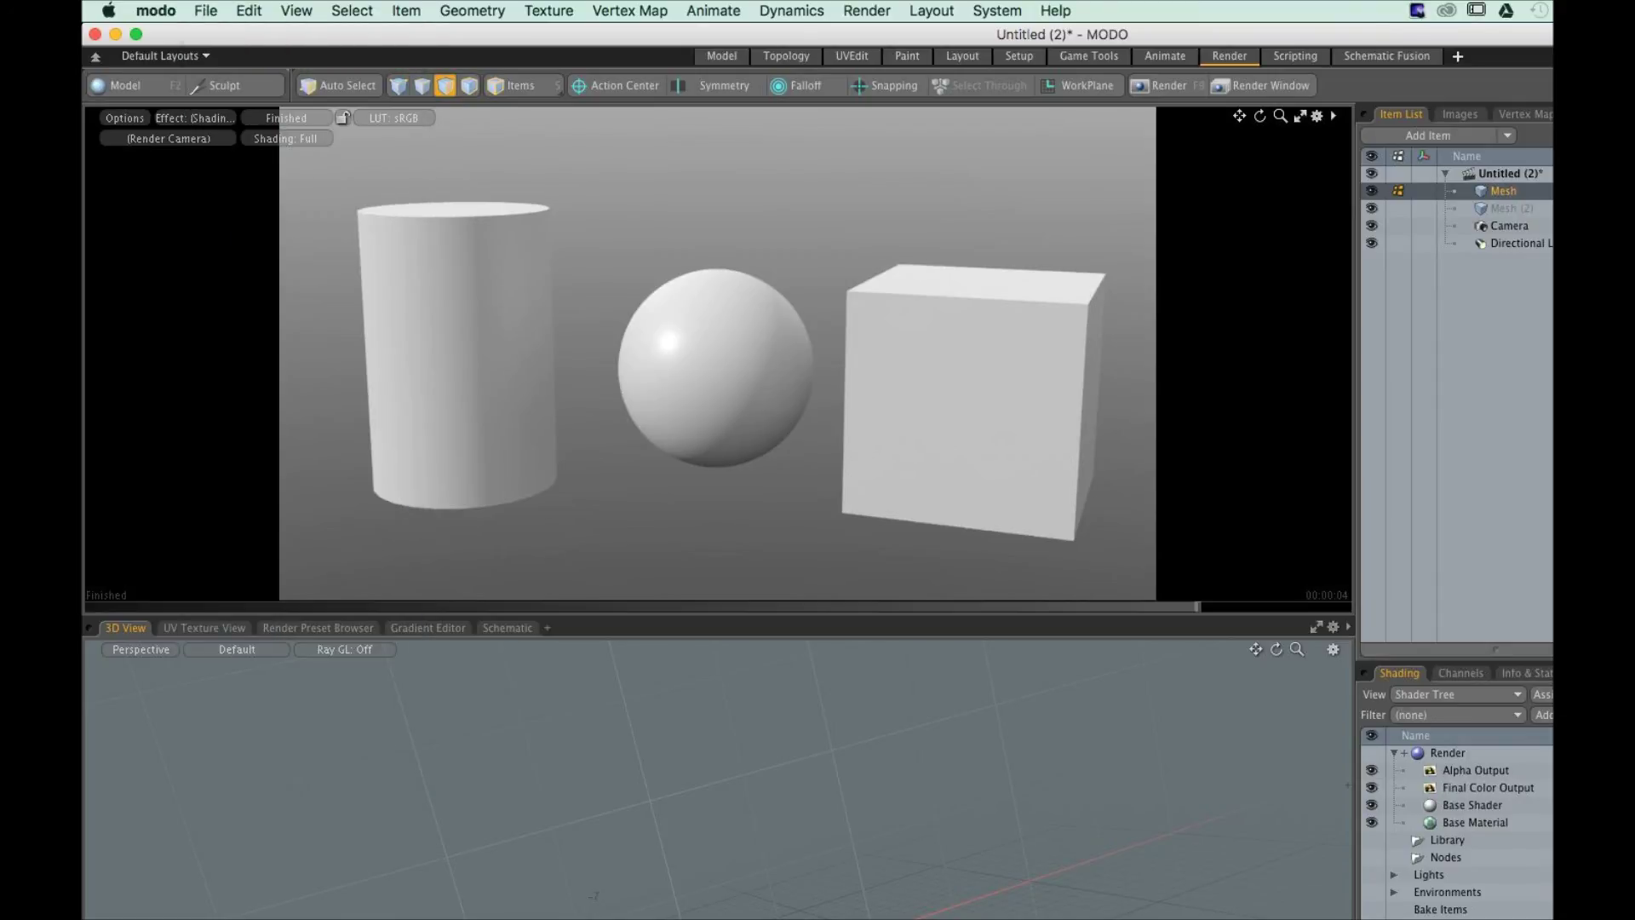
# Switch to Finder, open gcom_402_wk02_hmwk_shape_sorter_start.lxo from the HOMEWORK_SHAPE_SORTER folder, and render the scene
pyautogui.press('super+Tab')
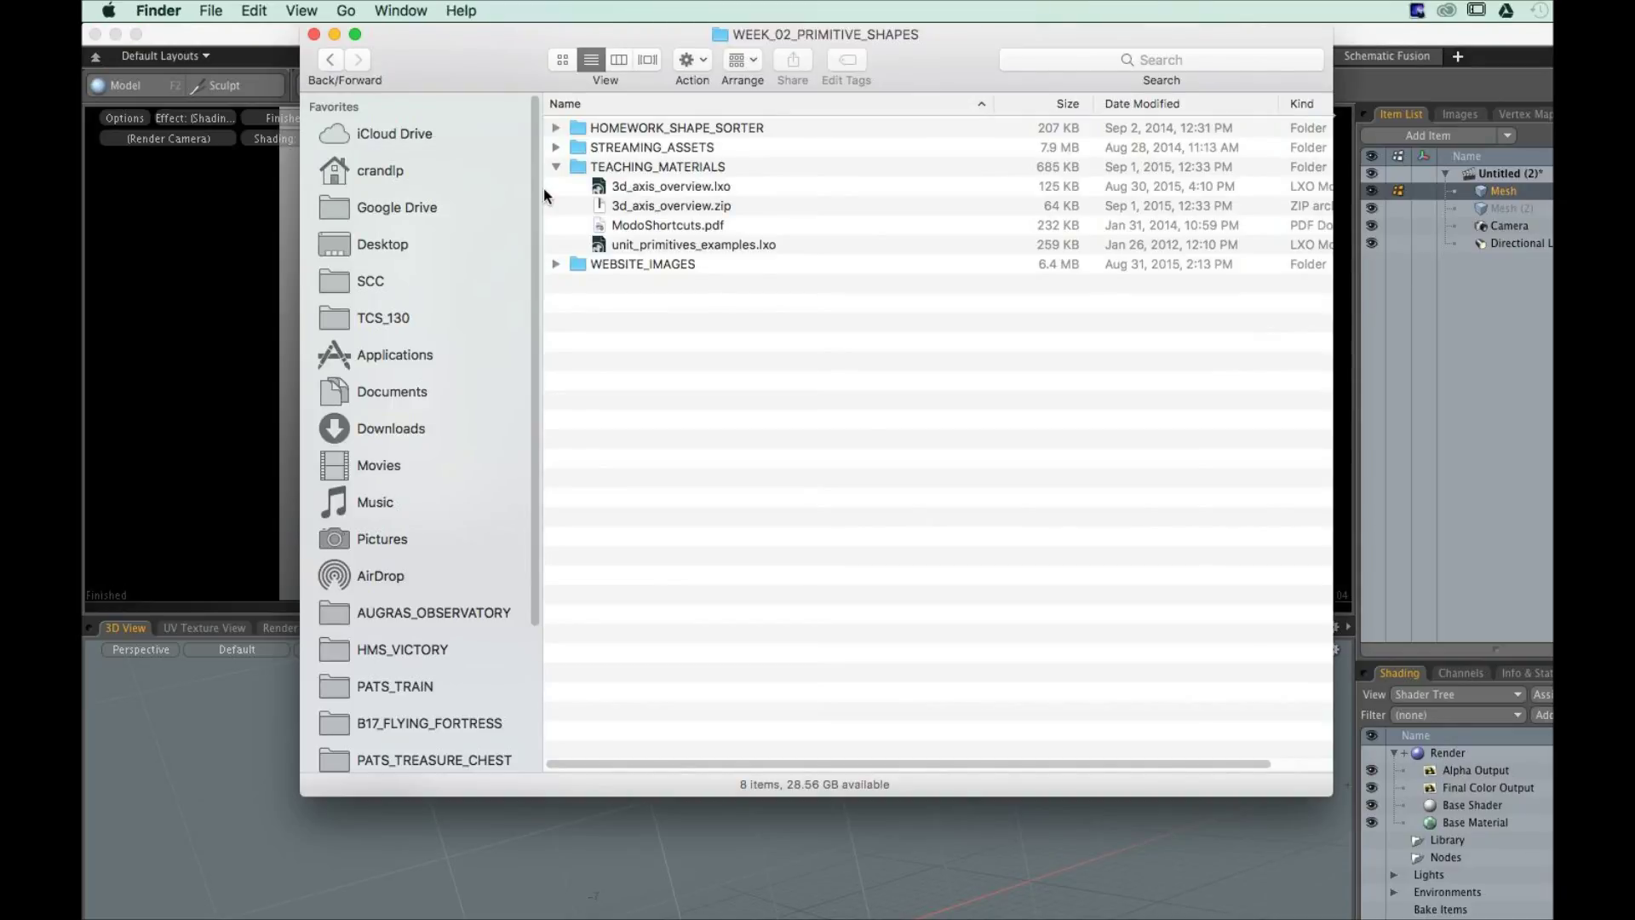
pyautogui.click(682, 192)
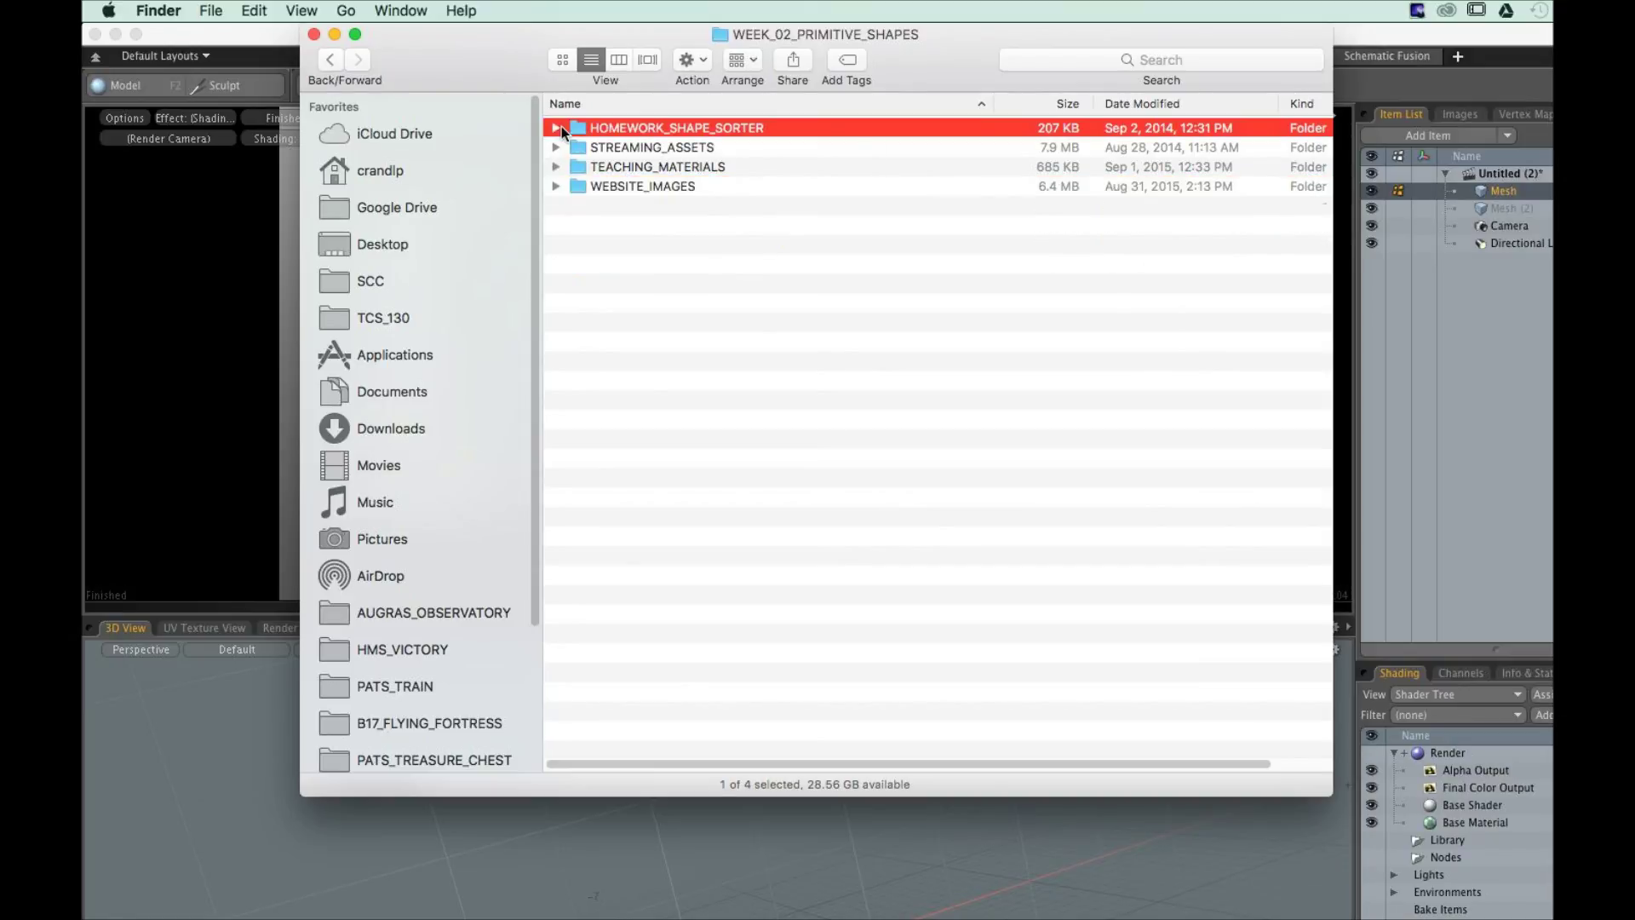
pyautogui.click(558, 128)
pyautogui.doubleClick(626, 149)
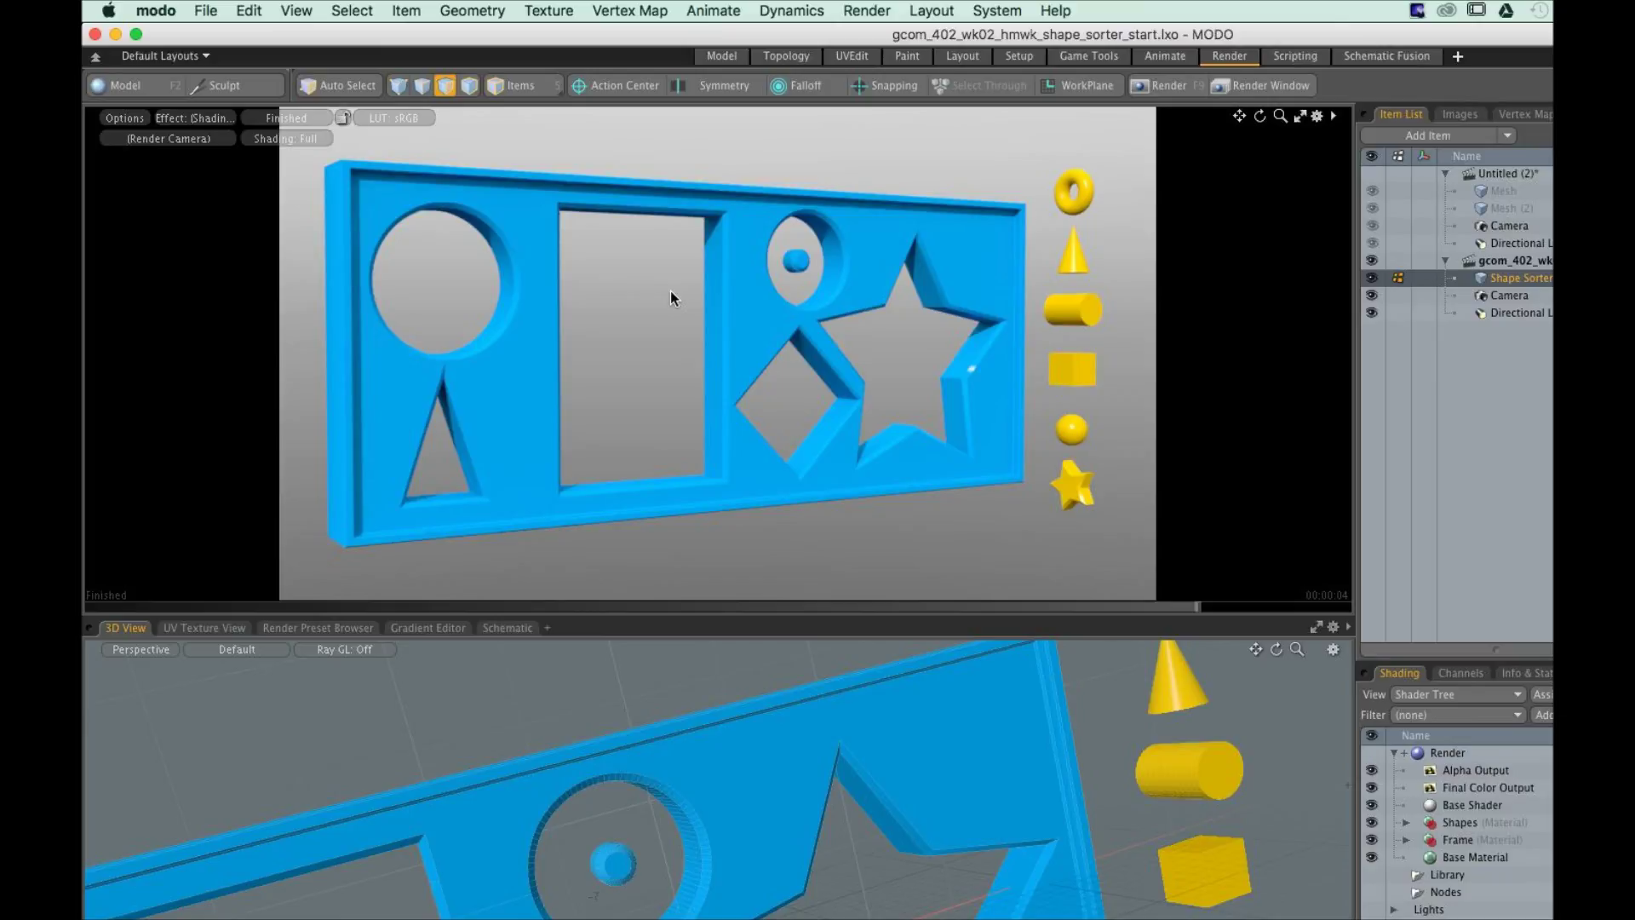
pyautogui.press('ctrl')
pyautogui.click(1147, 88)
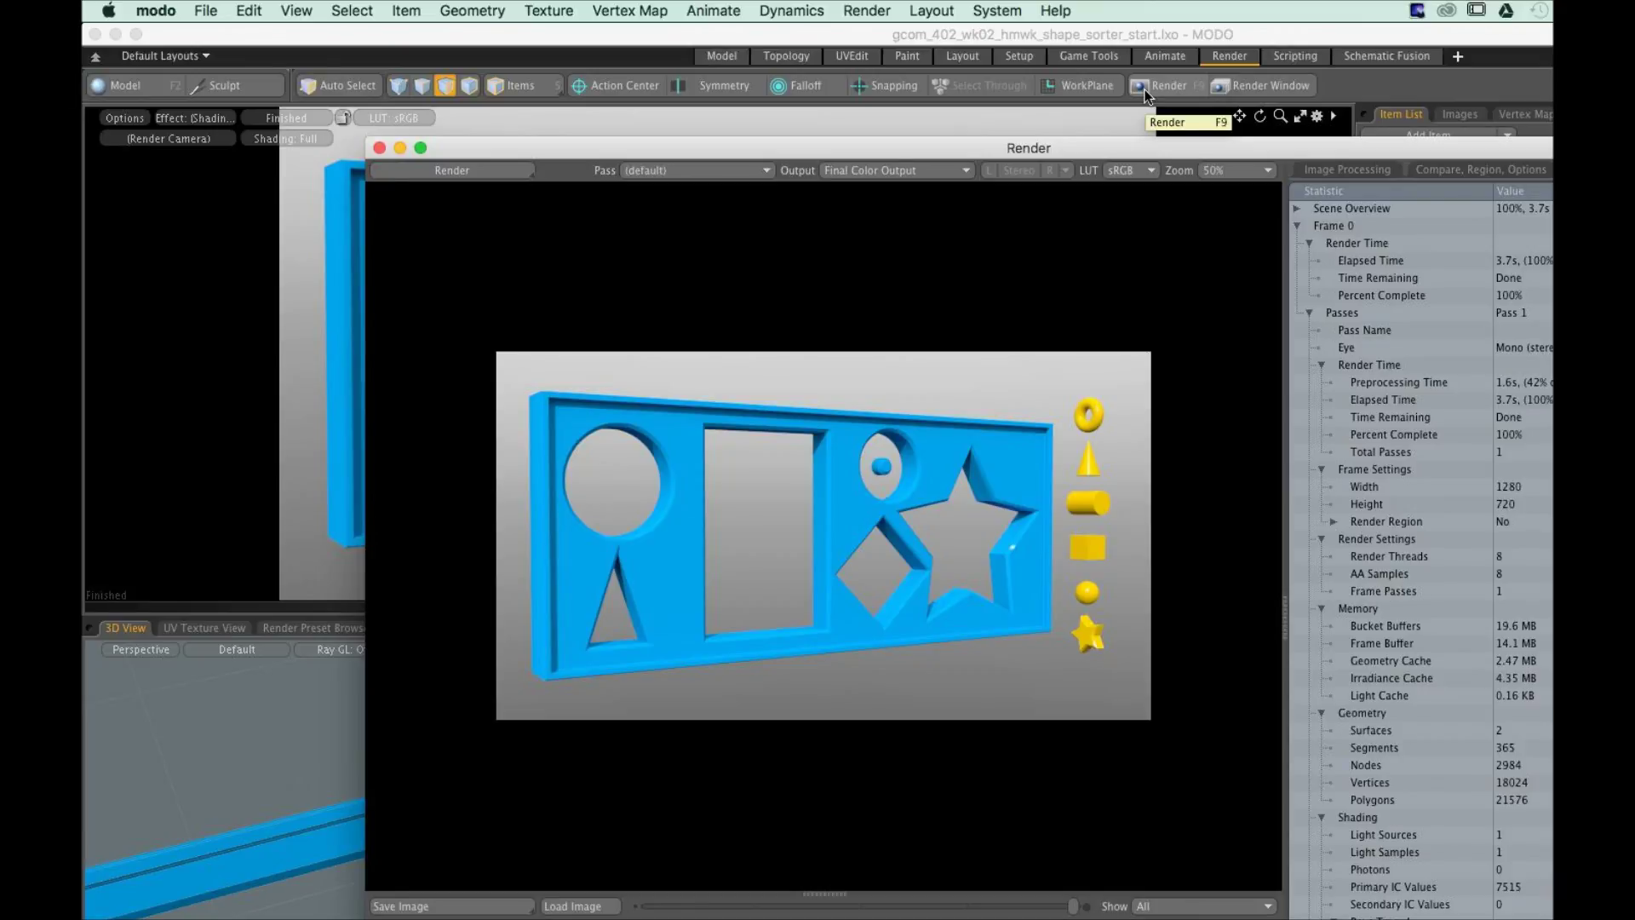
# Save the rendered image under the student's surname followed by _gcom_402_lab_unit_primitives
pyautogui.click(452, 906)
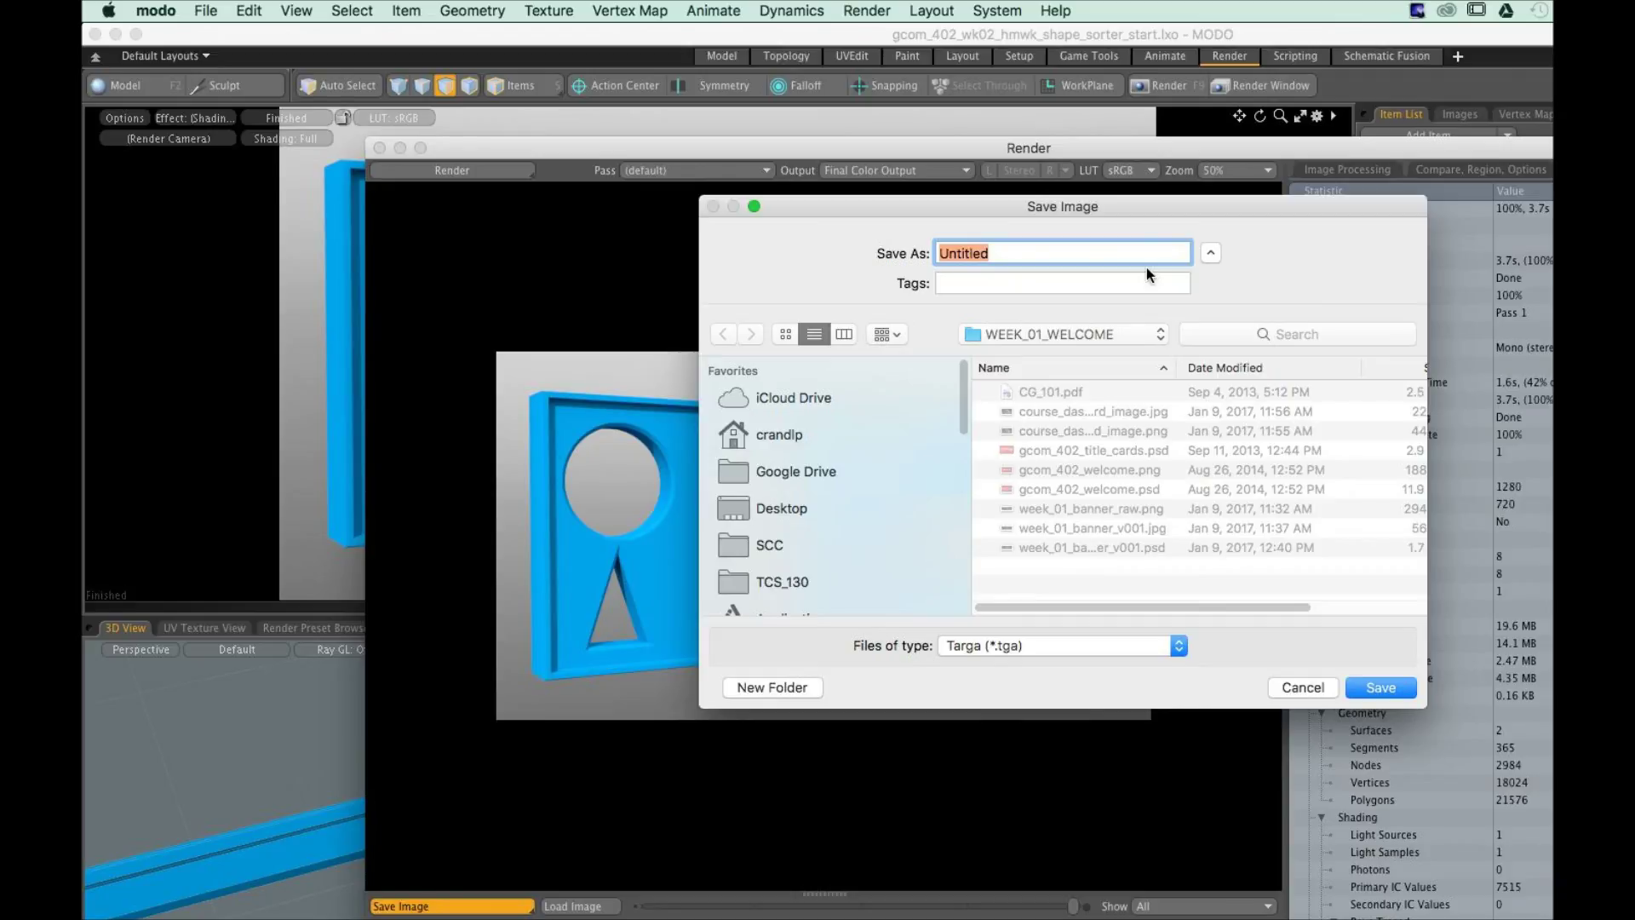
pyautogui.write('crandley_gcom_402')
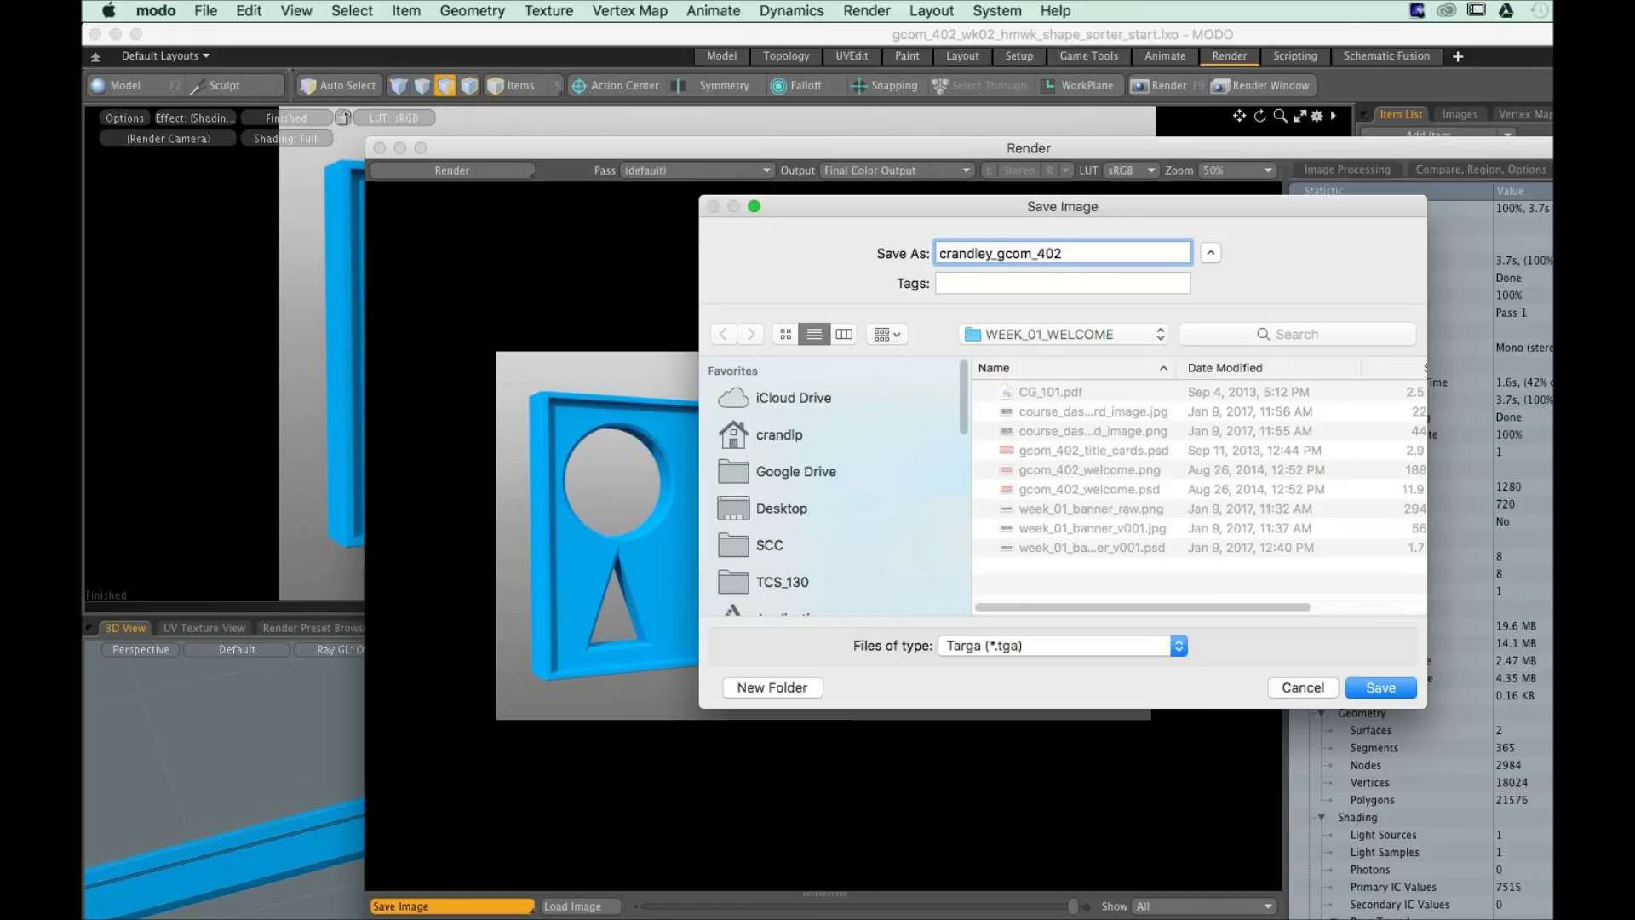
pyautogui.write('z-')
pyautogui.press('BackSpace')
pyautogui.press('BackSpace')
pyautogui.write('_shape_sorte')
pyautogui.press('BackSpace')
pyautogui.press('BackSpace')
pyautogui.press('BackSpace')
pyautogui.press('BackSpace')
pyautogui.press('BackSpace')
pyautogui.press('BackSpace')
pyautogui.press('BackSpace')
pyautogui.press('BackSpace')
pyautogui.press('BackSpace')
pyautogui.press('BackSpace')
pyautogui.press('BackSpace')
pyautogui.write('lab_unit_primities')
pyautogui.press('BackSpace')
pyautogui.press('BackSpace')
pyautogui.press('BackSpace')
pyautogui.press('BackSpace')
pyautogui.press('BackSpace')
pyautogui.write('itives')
pyautogui.press('Return')
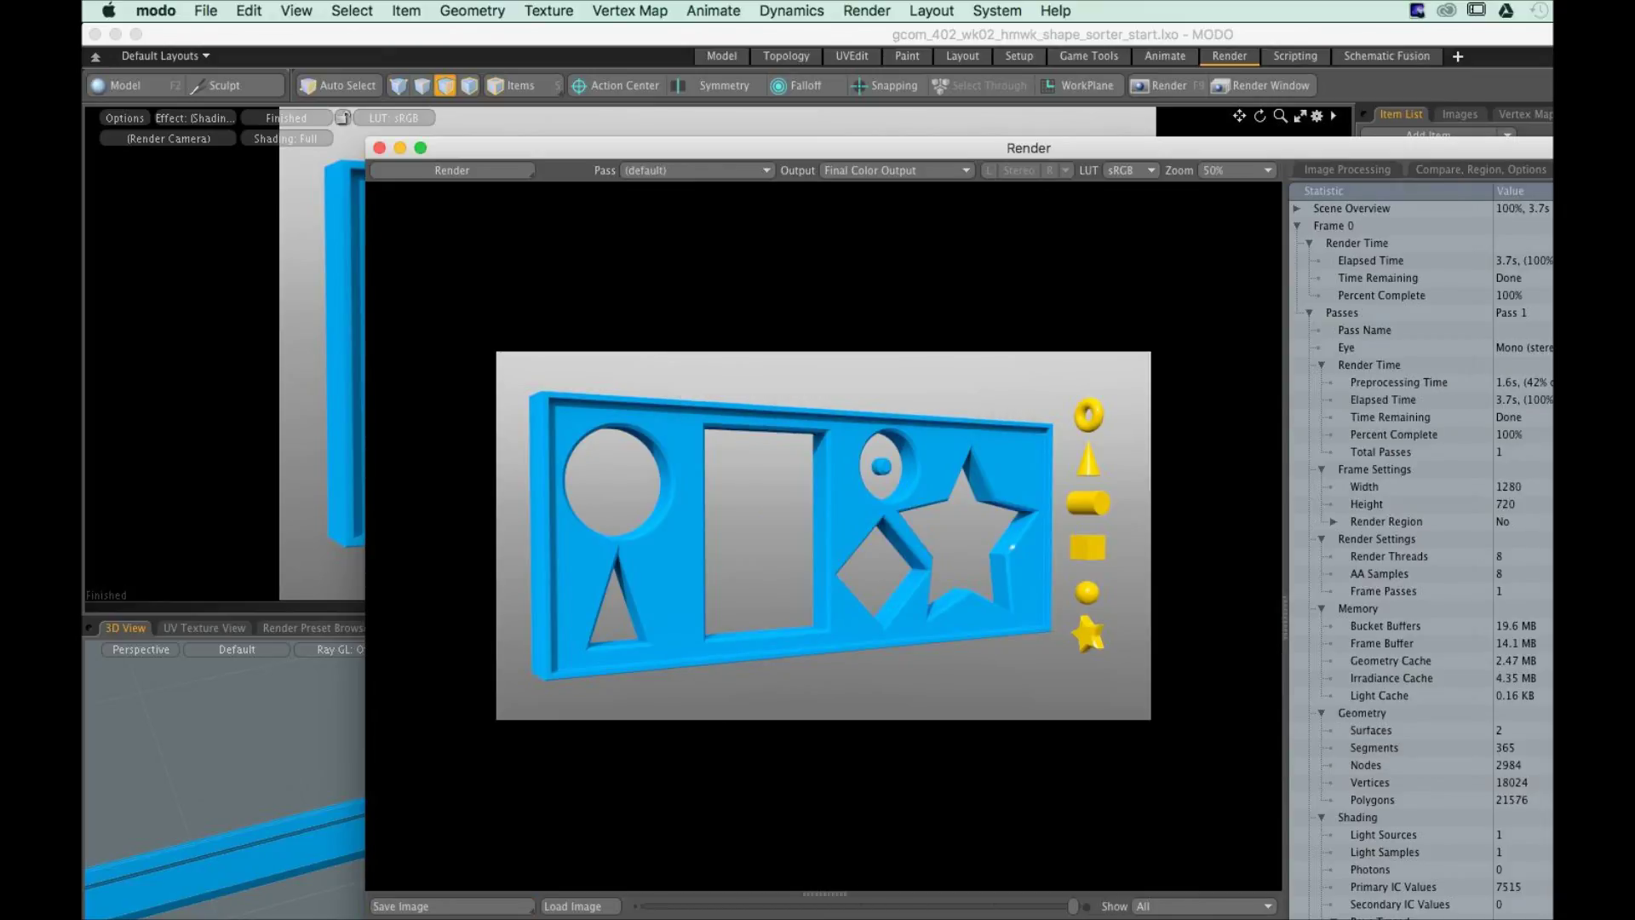
# Switch to Chrome, open the Week 02 Shape Sorter homework assignment, and review its requirements and submission option
pyautogui.press('super+Tab')
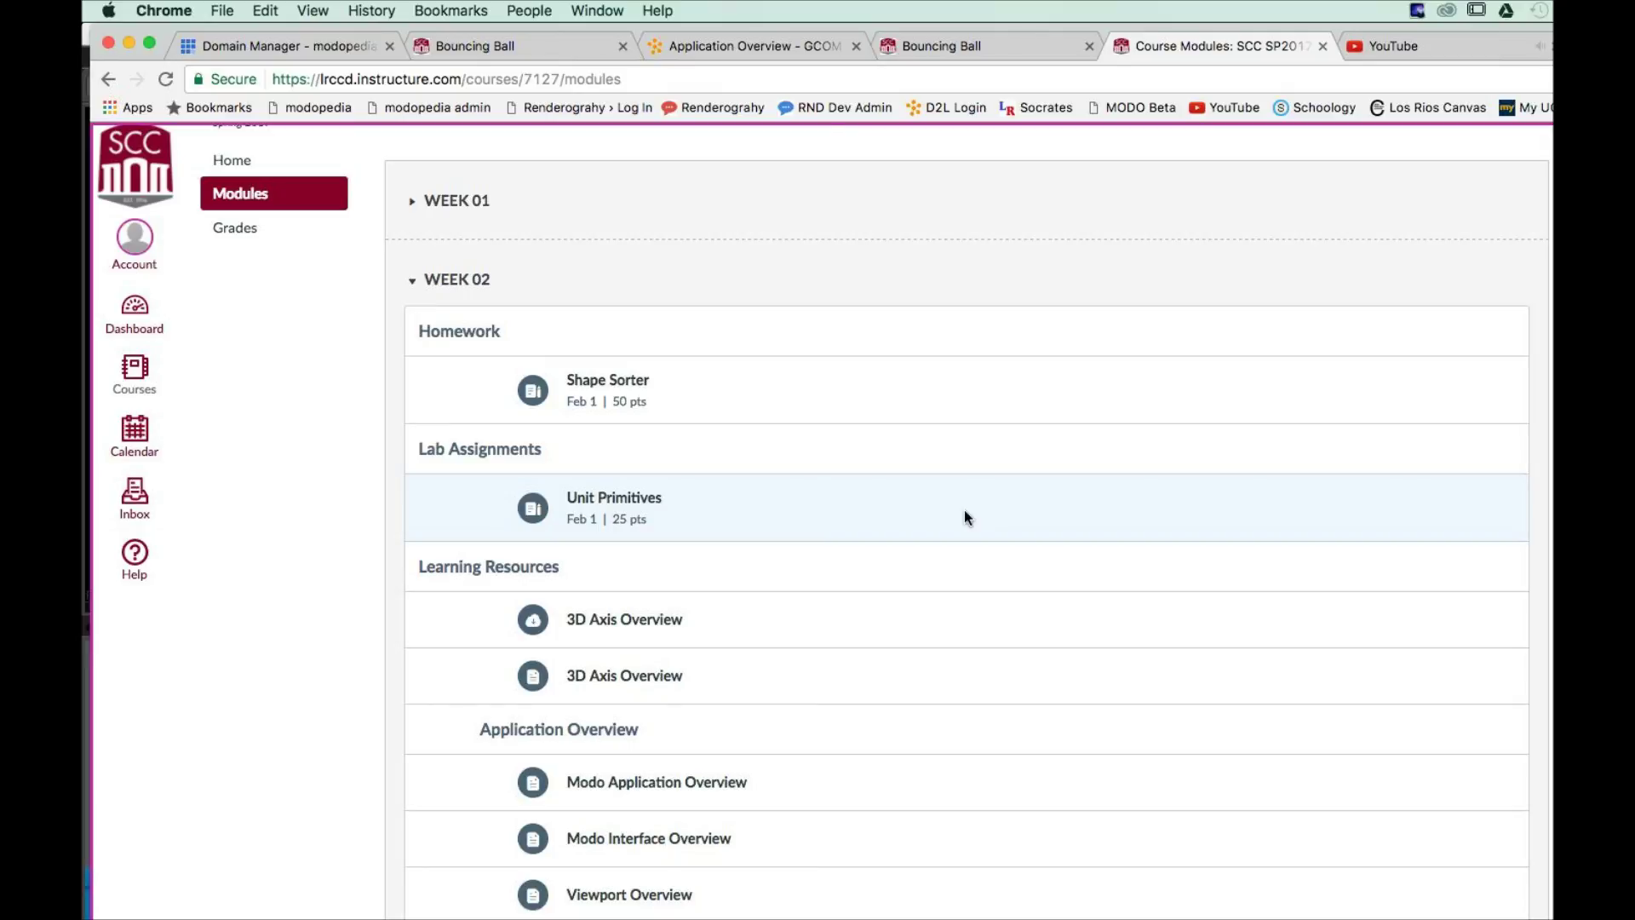
pyautogui.click(640, 383)
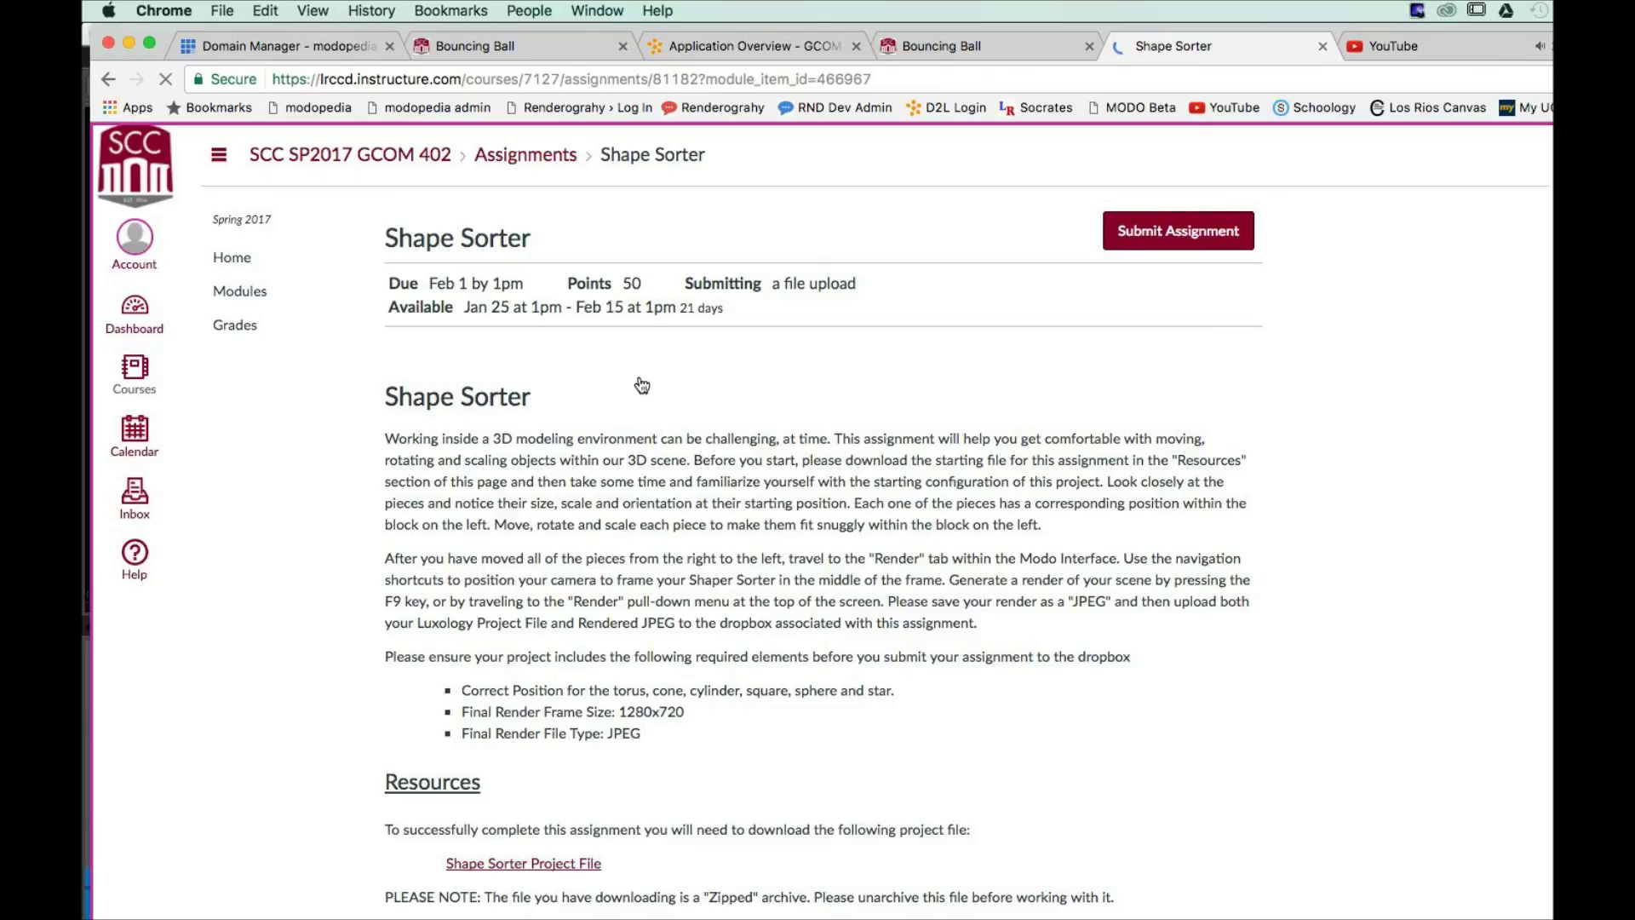
pyautogui.scroll(-3, 668, 619)
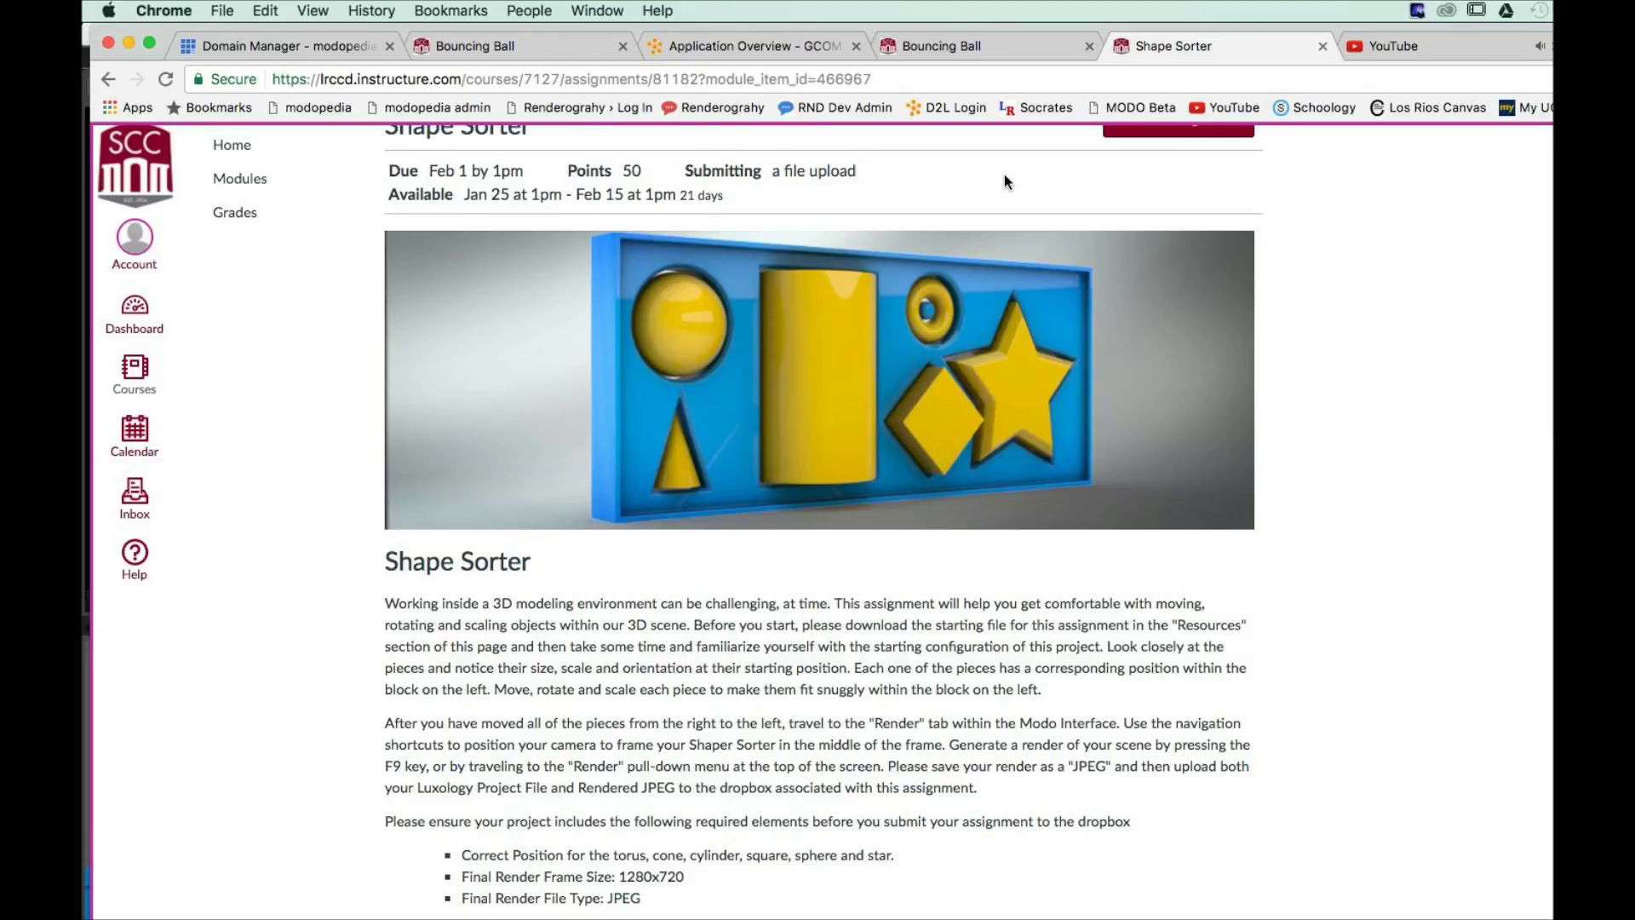
pyautogui.scroll(2, 1004, 175)
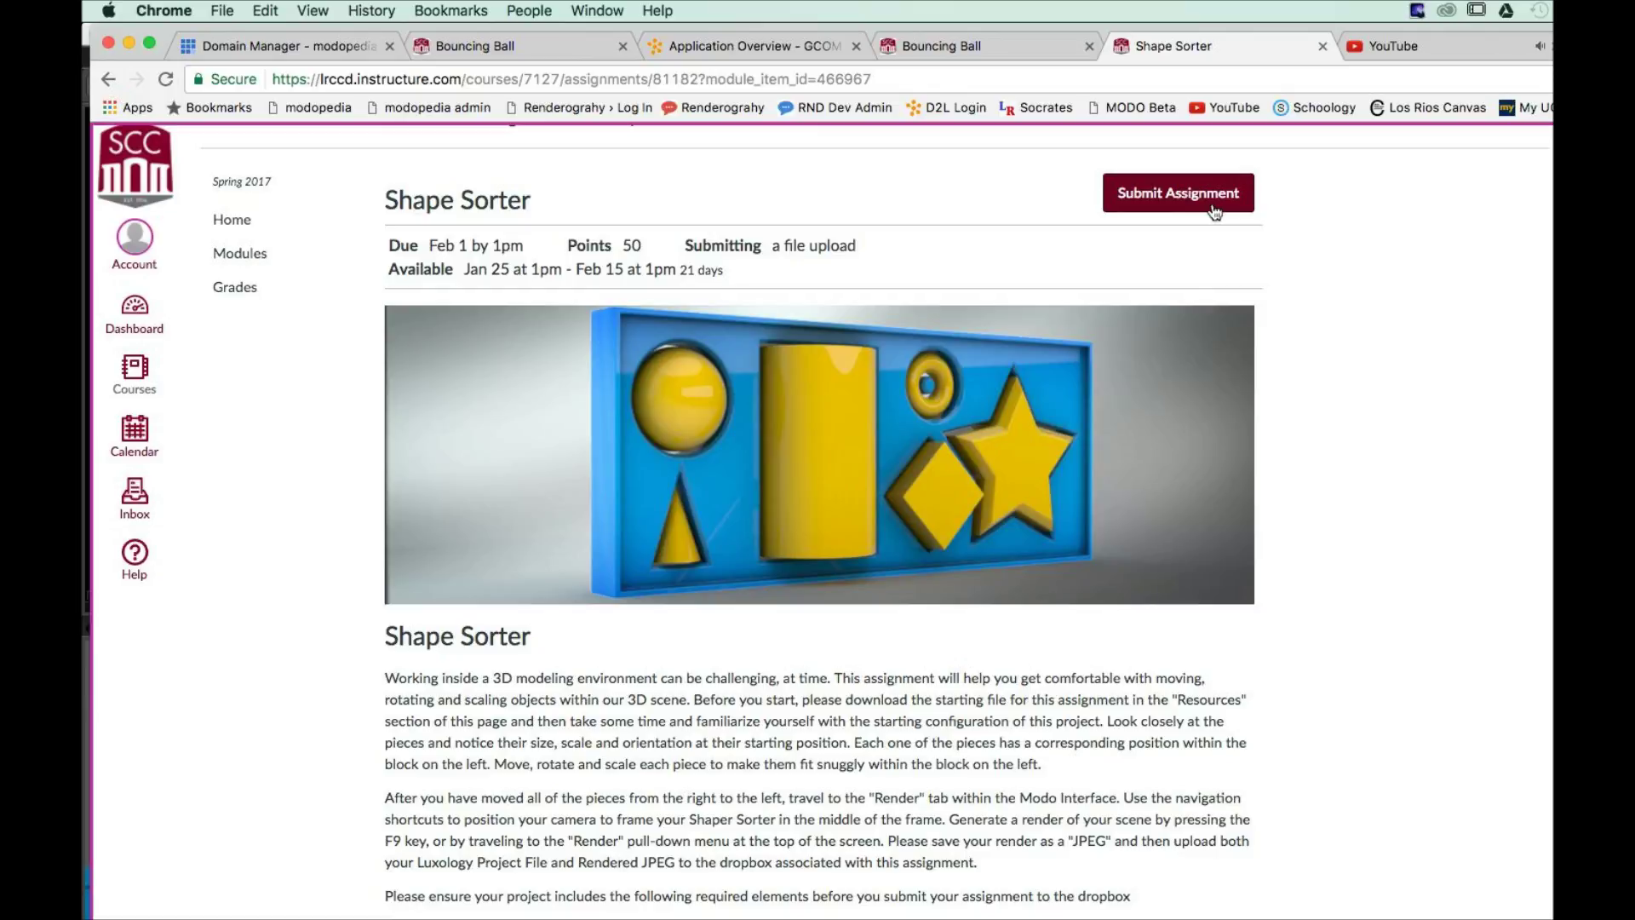
# Start a file upload submission for the Shape Sorter assignment, view the file chooser, and cancel it without selecting a file
pyautogui.click(1214, 208)
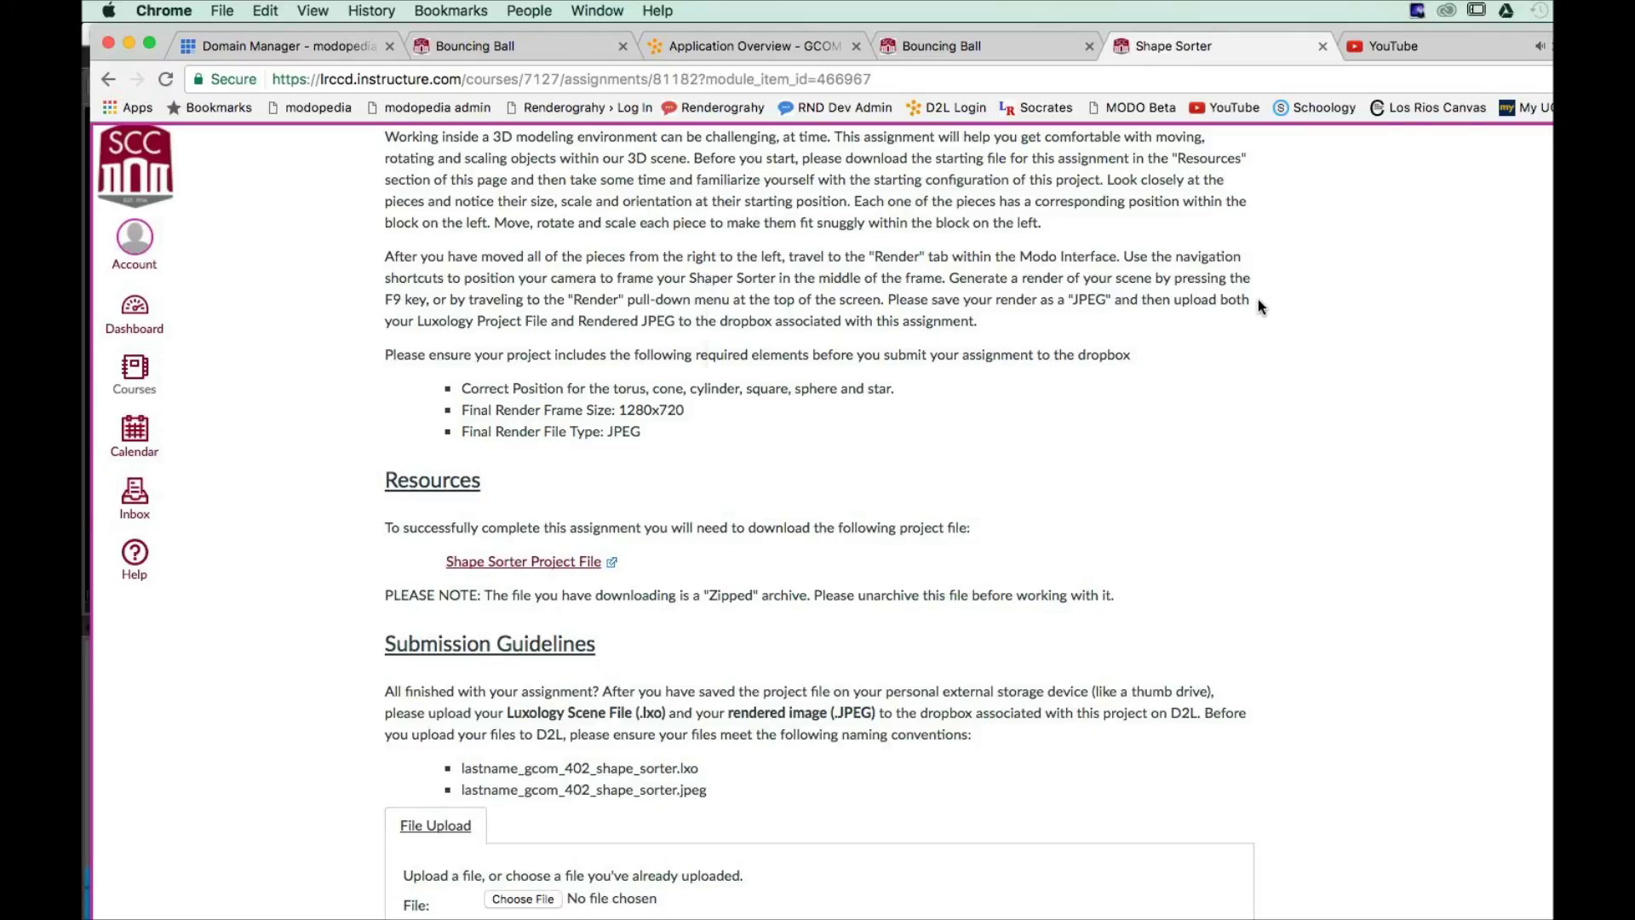
pyautogui.press('super+o')
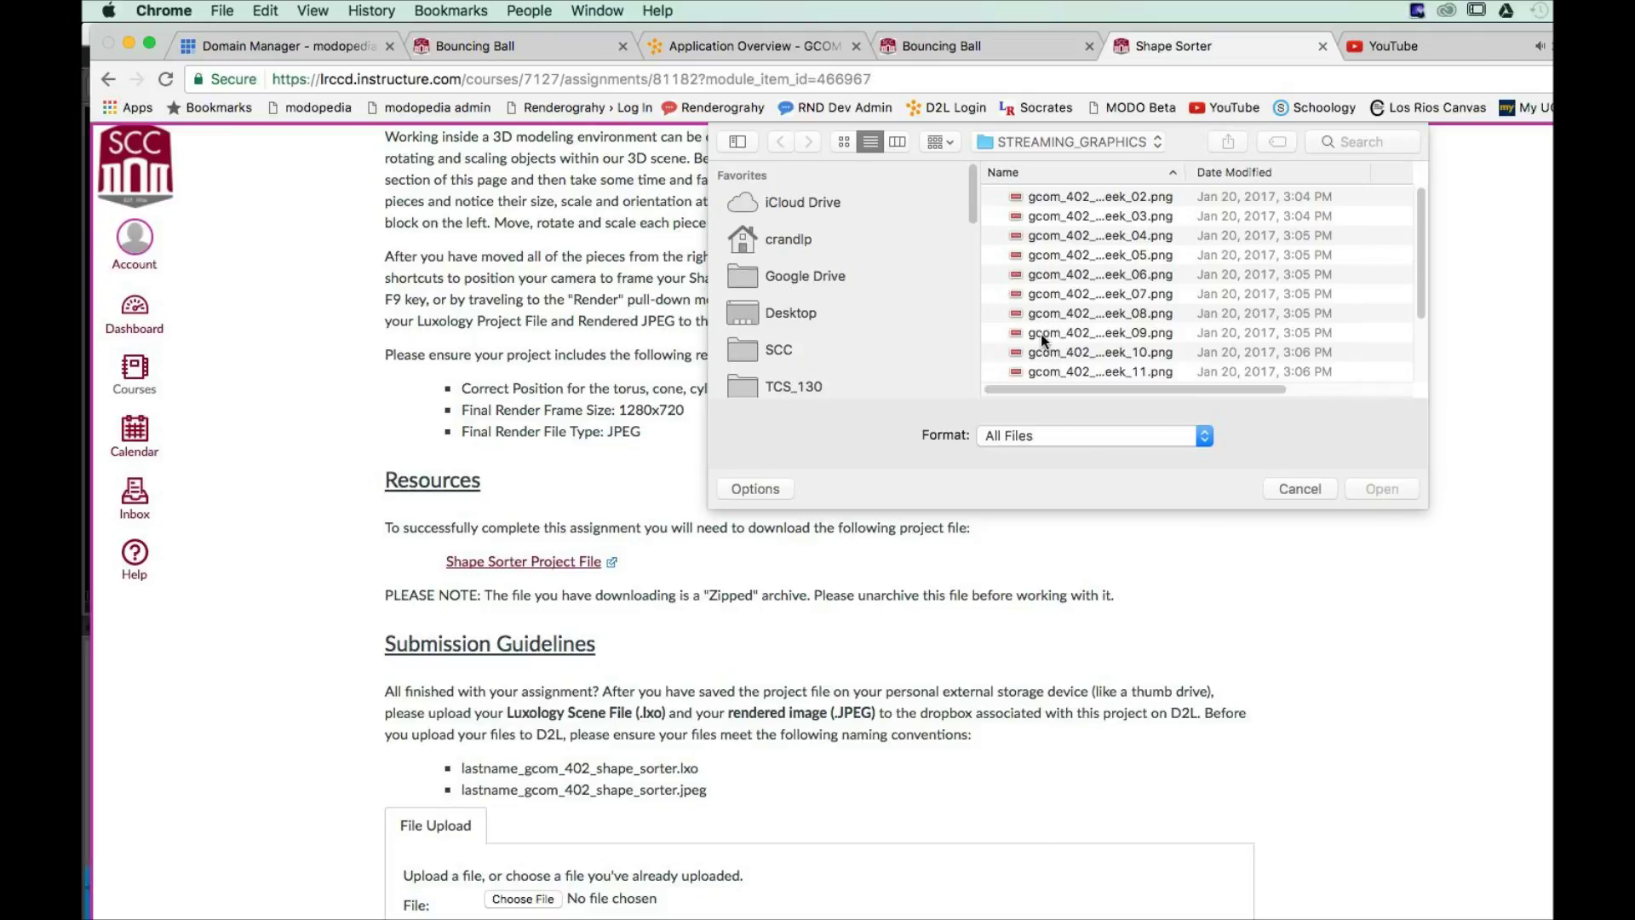
pyautogui.click(1280, 496)
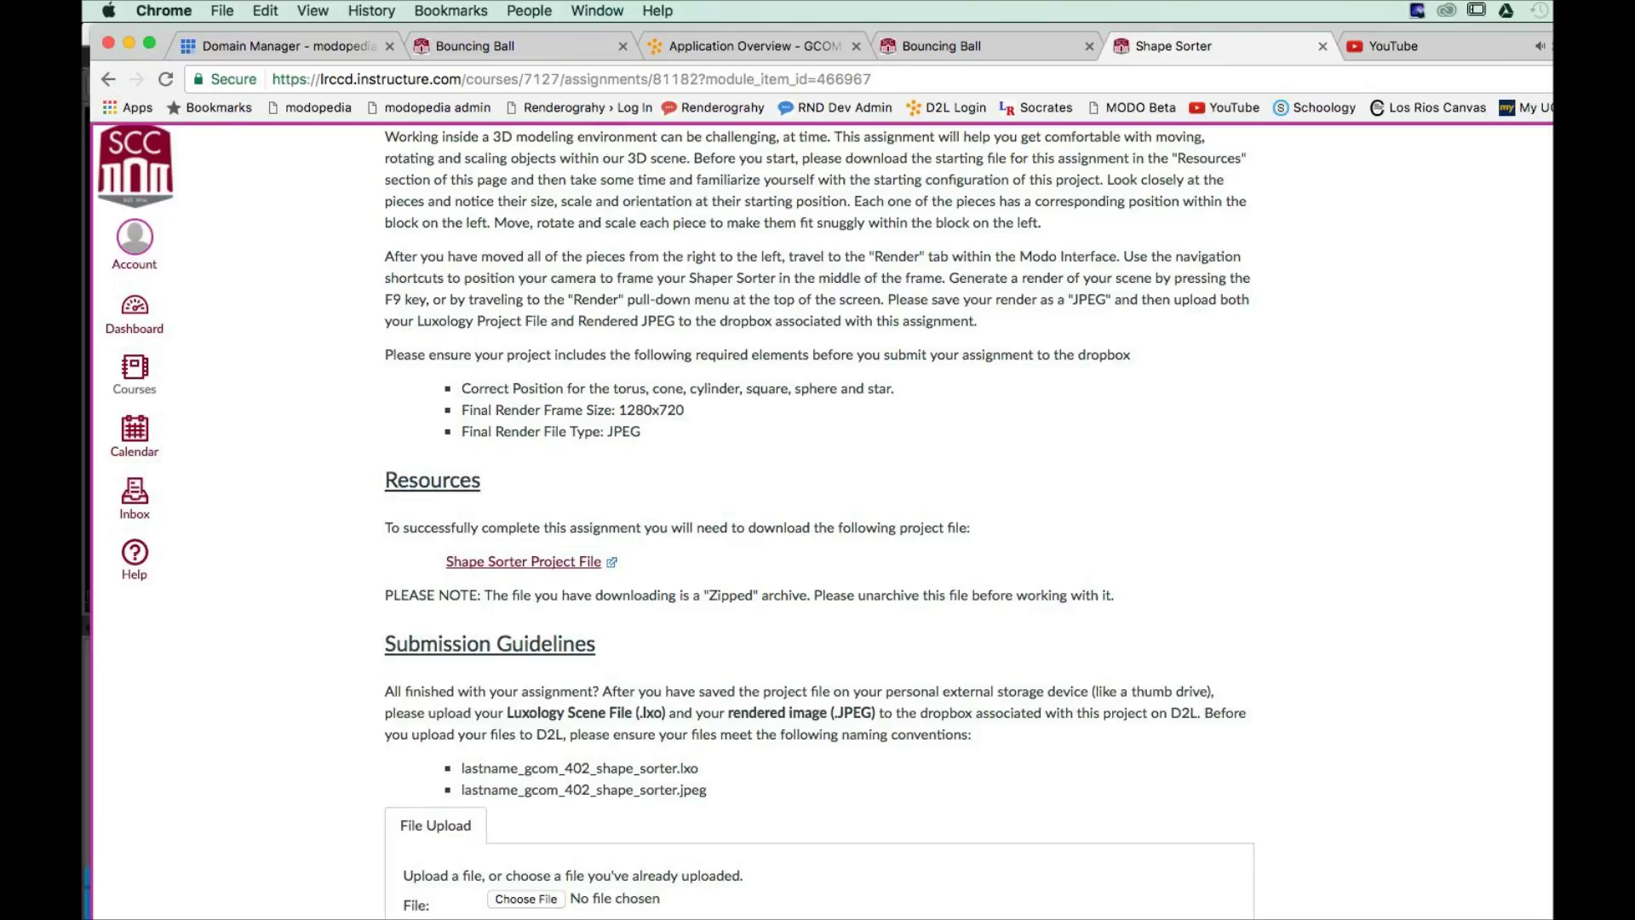
# Leave the Shape Sorter page without submitting and open the Unit Primitives lab assignment from the Week 02 course modules
pyautogui.scroll(1, 964, 708)
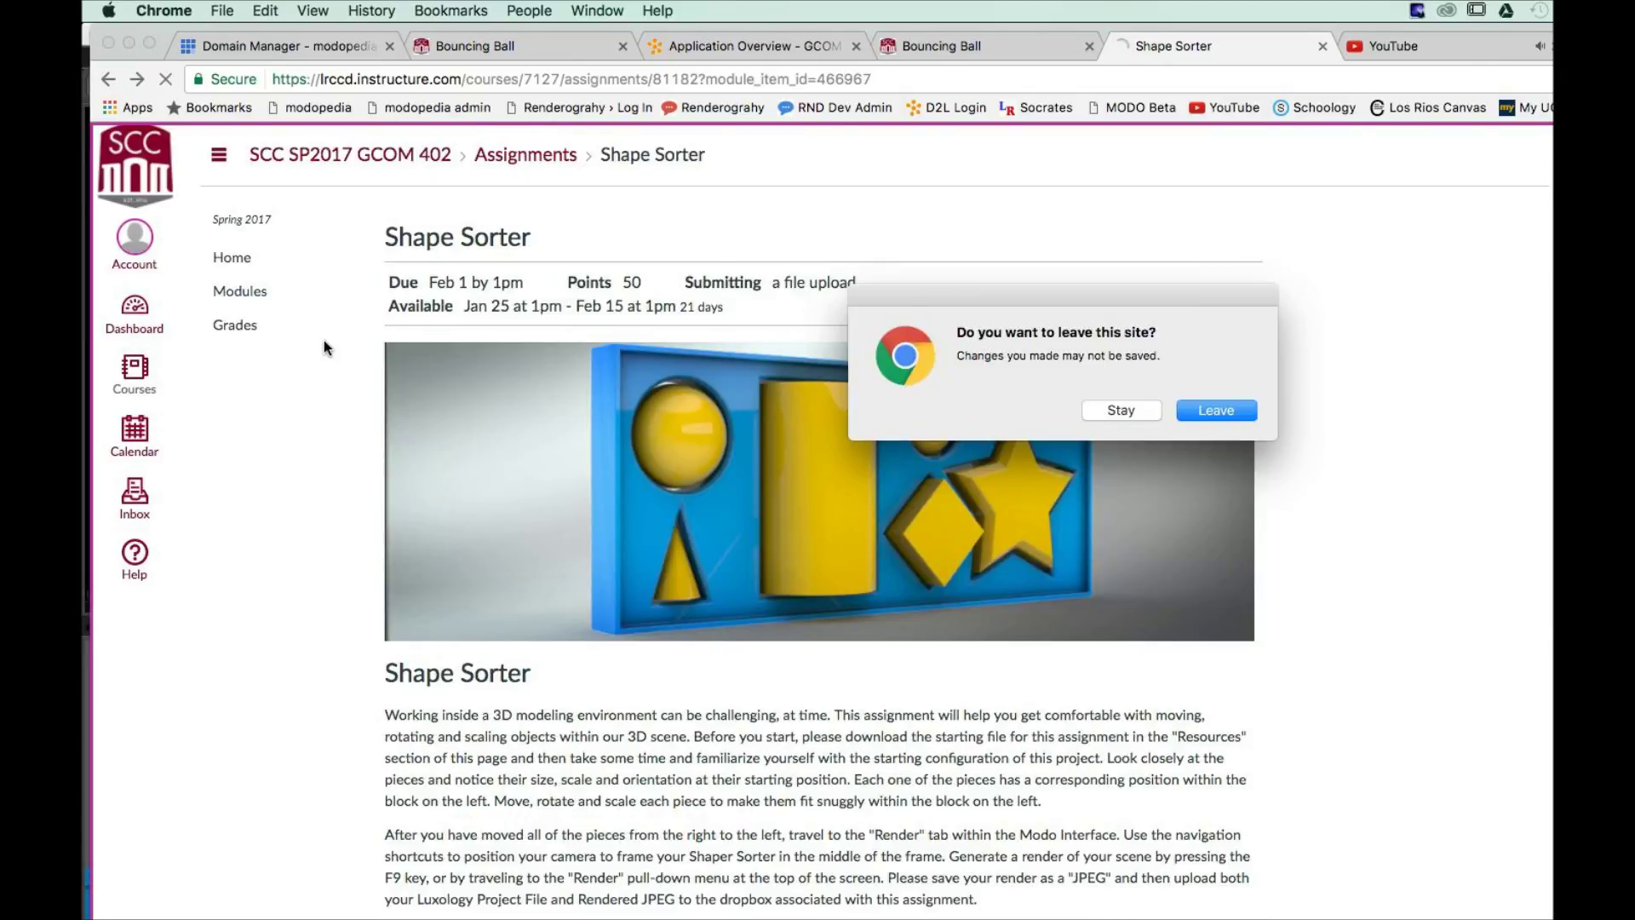
pyautogui.press('Return')
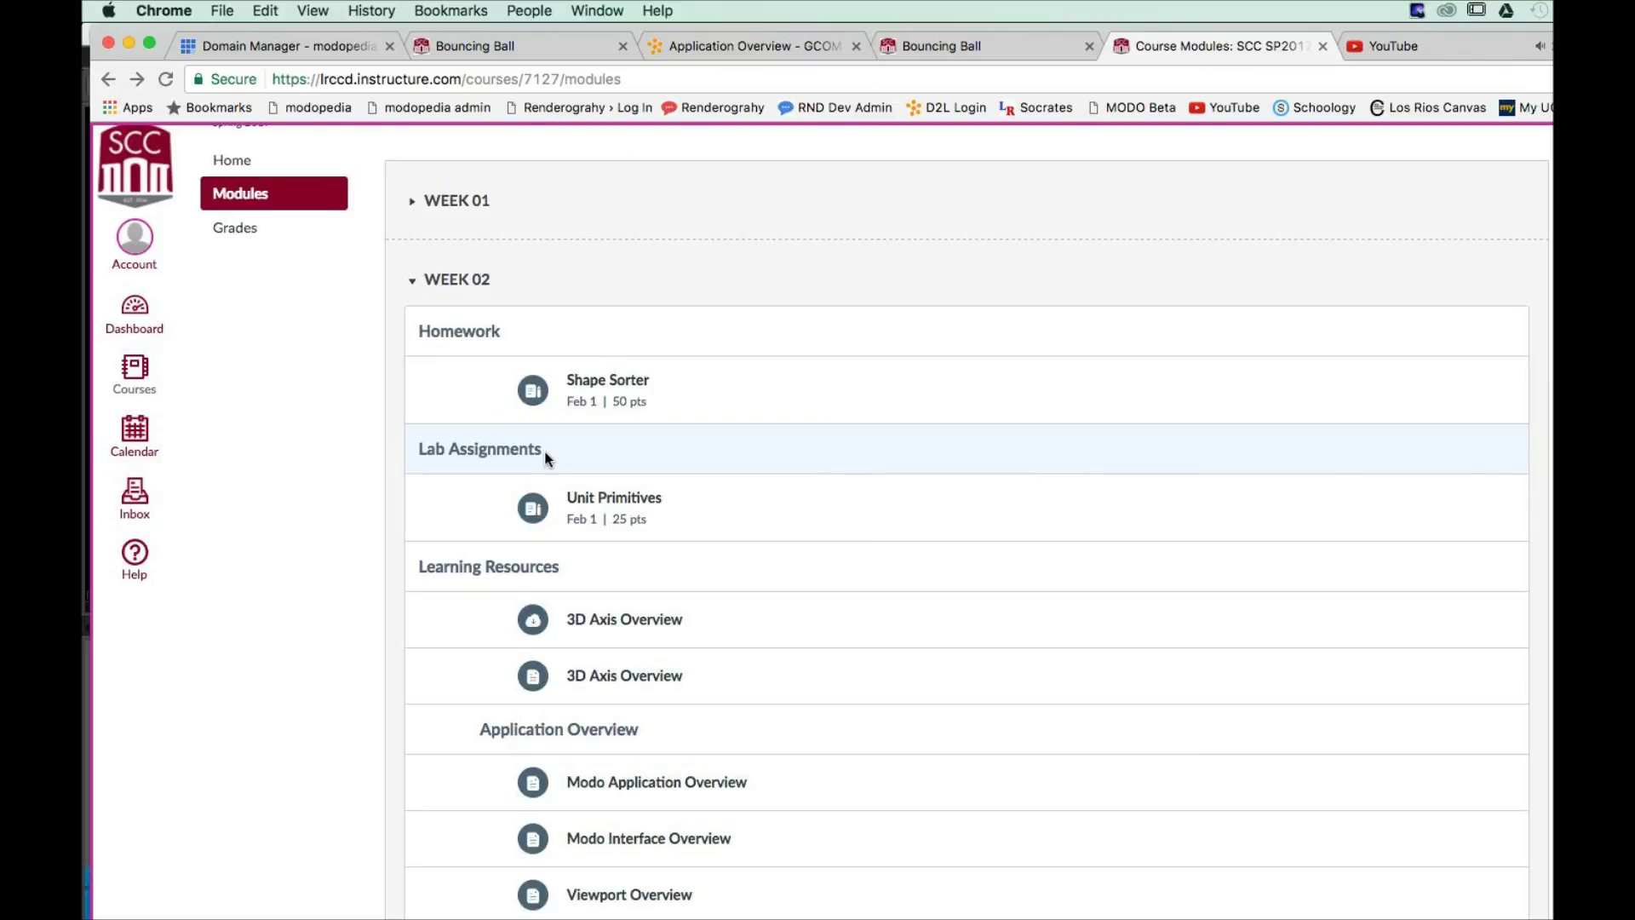
pyautogui.click(614, 497)
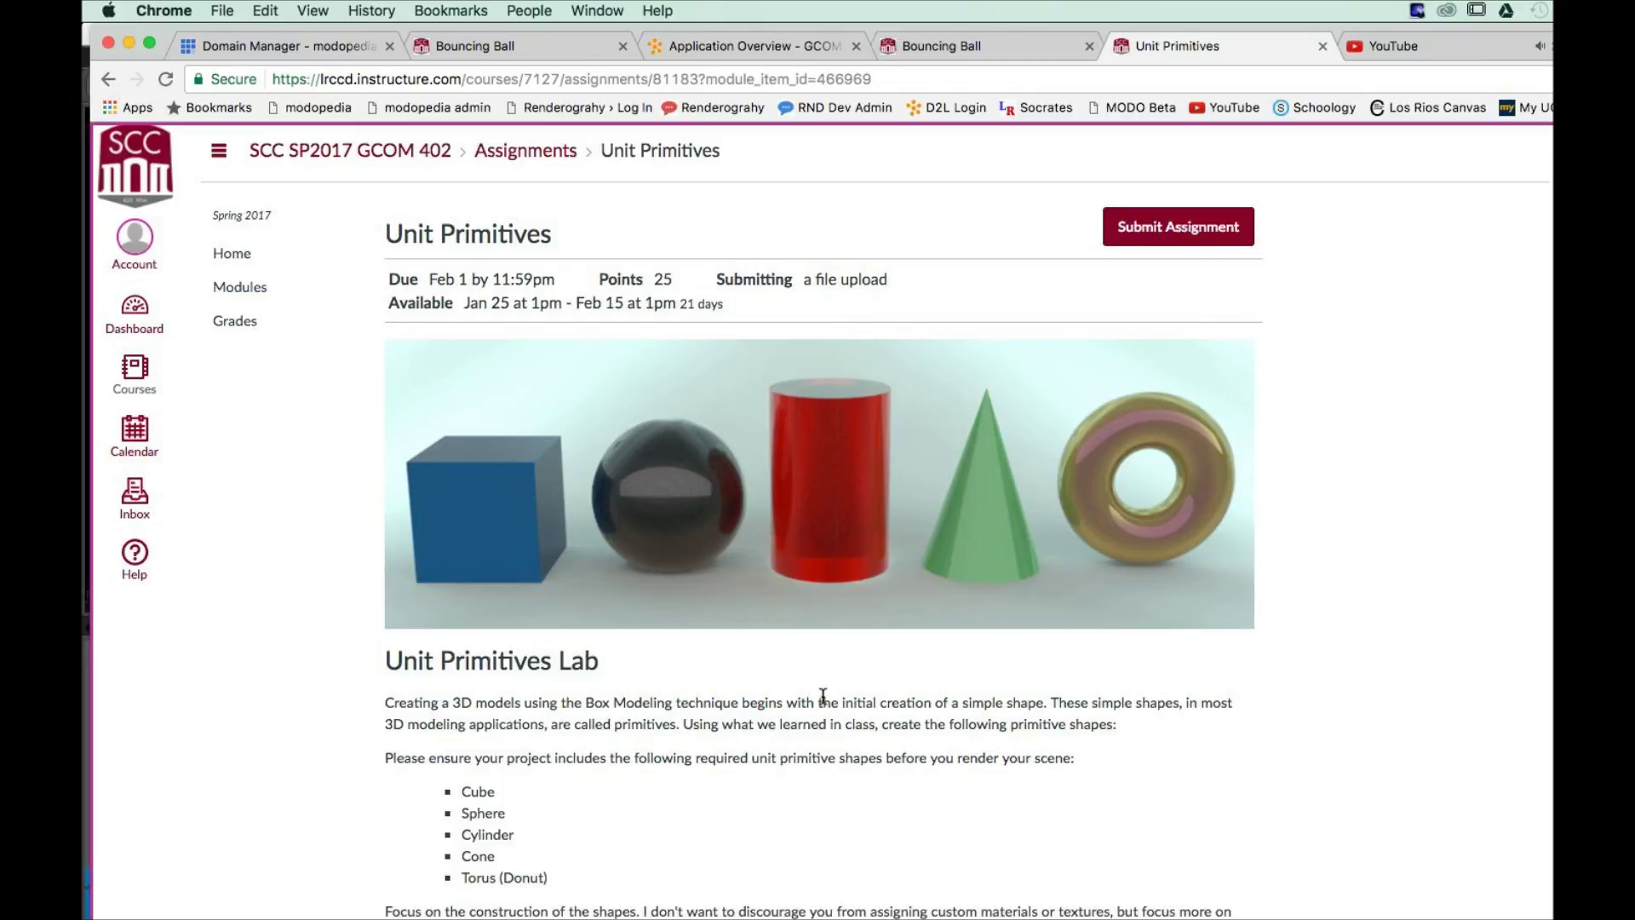